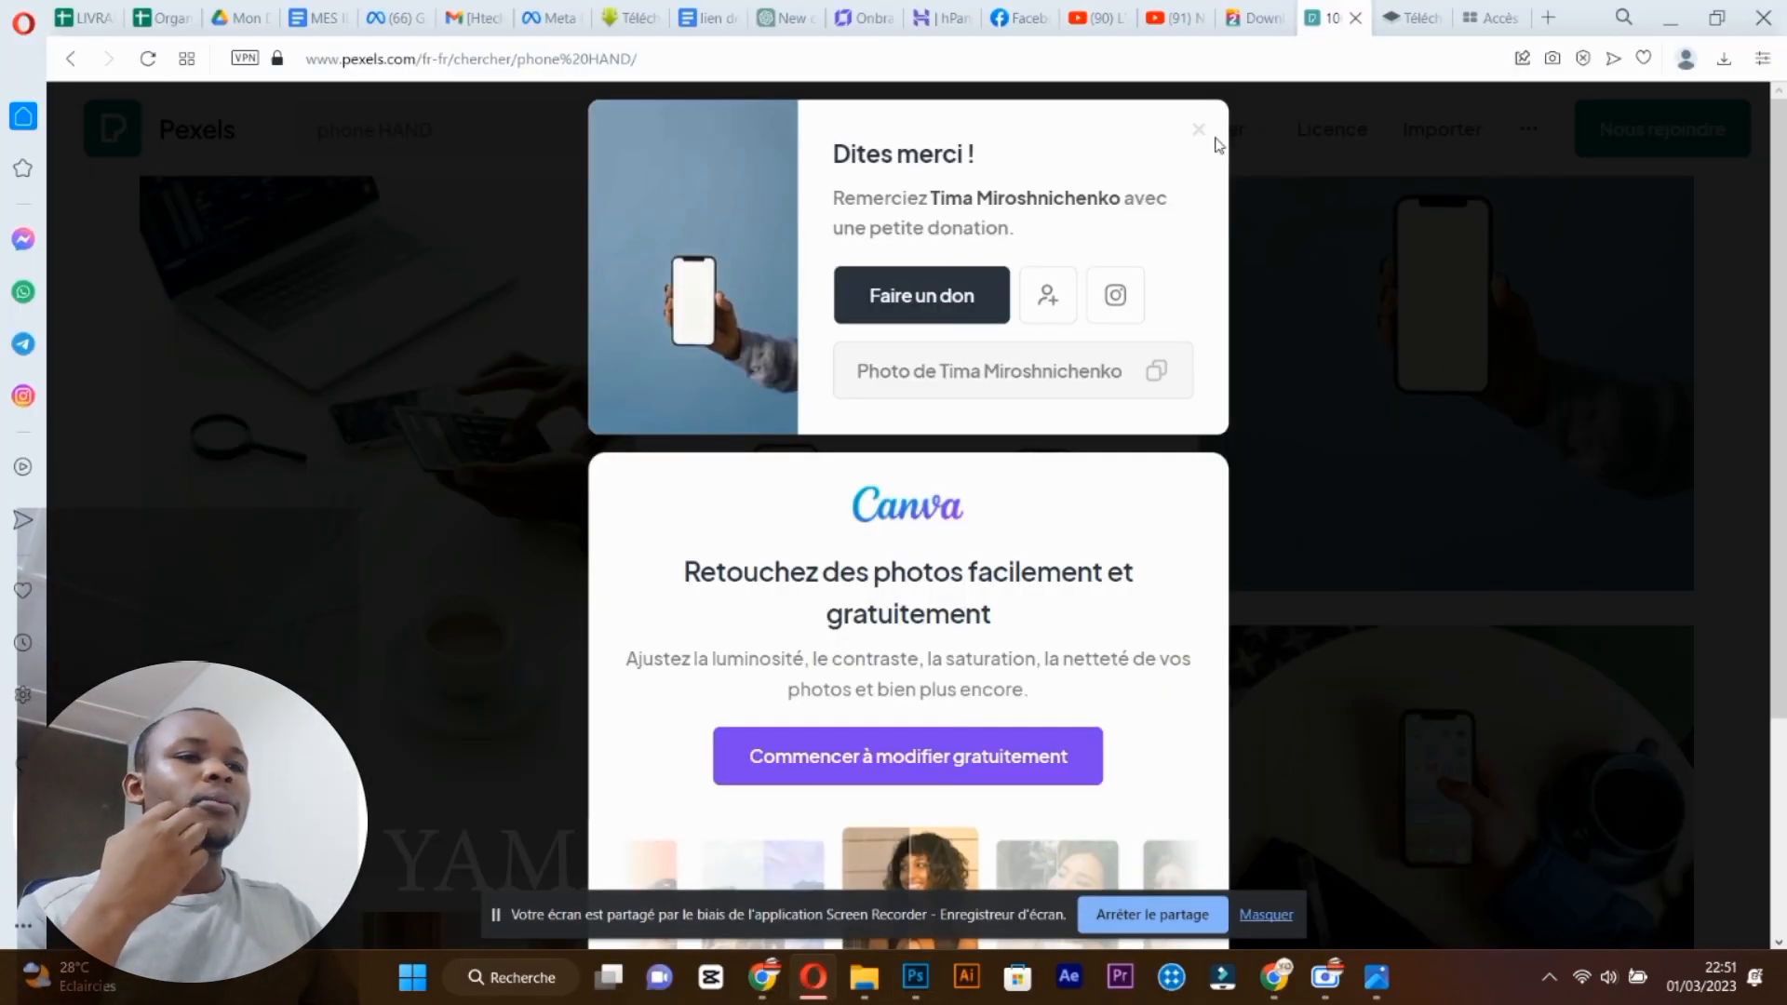
Close the donation pop-up covering the Pexels results for "phone HAND".
click(1209, 135)
mouse_move(1206, 141)
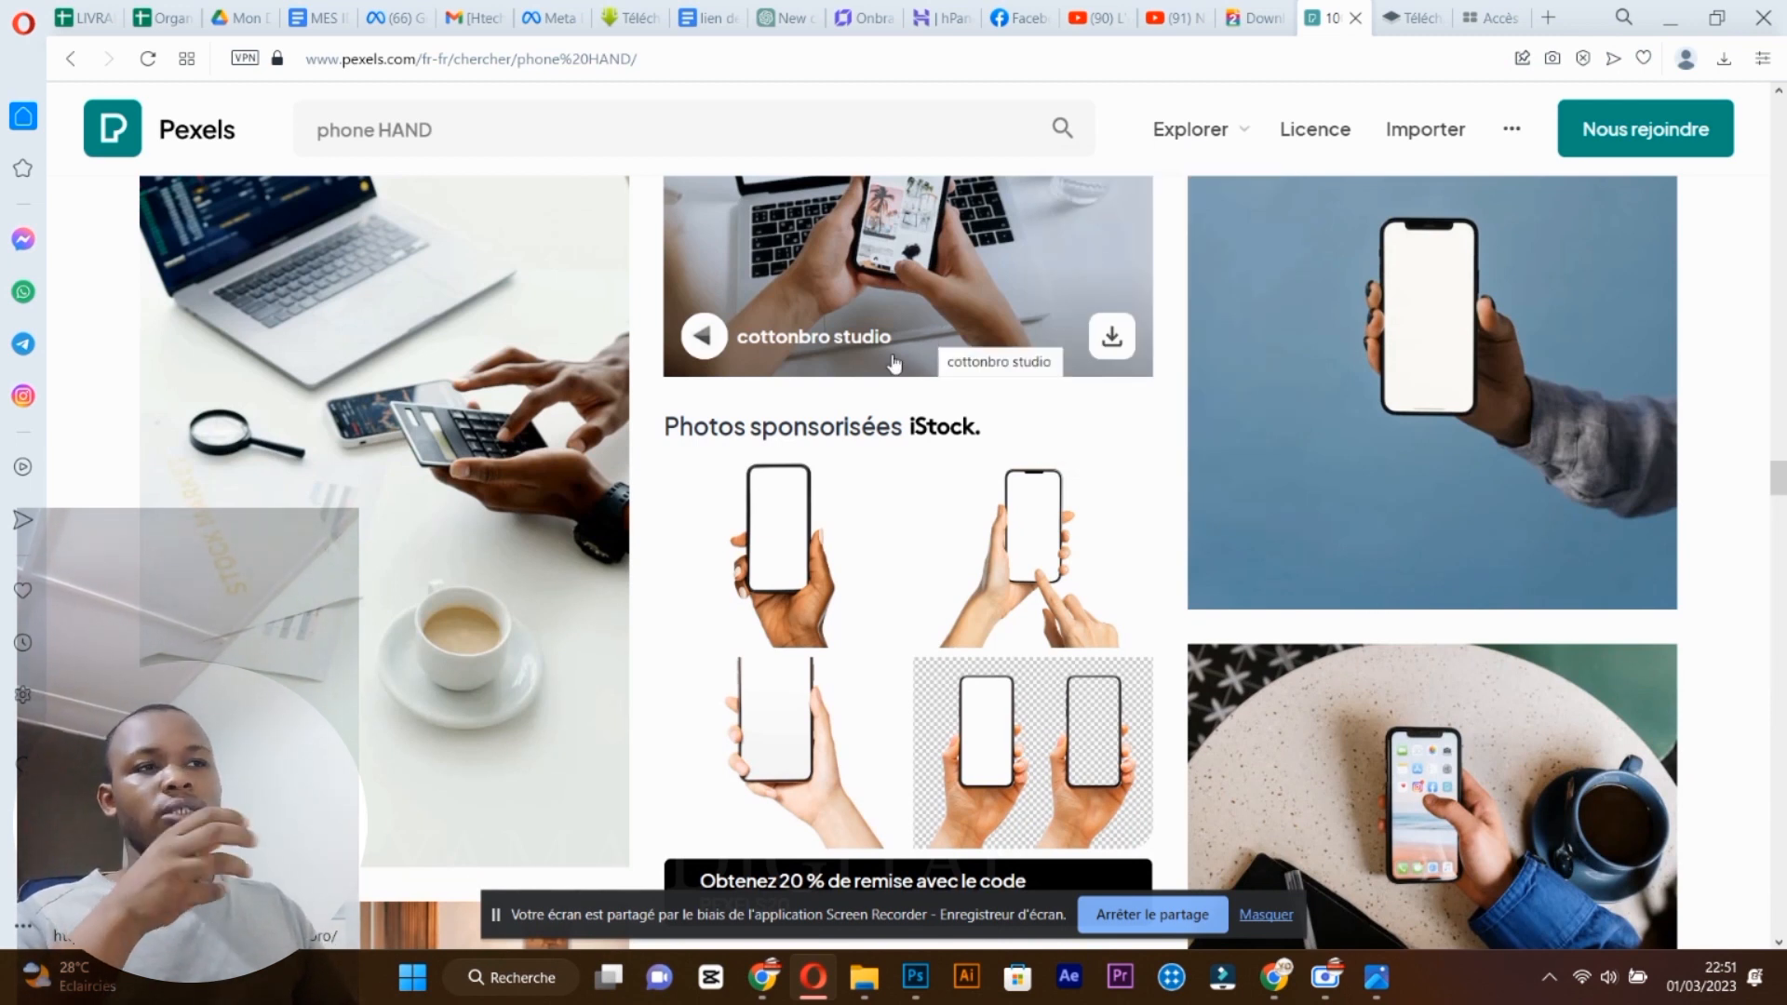
mouse_move(891, 362)
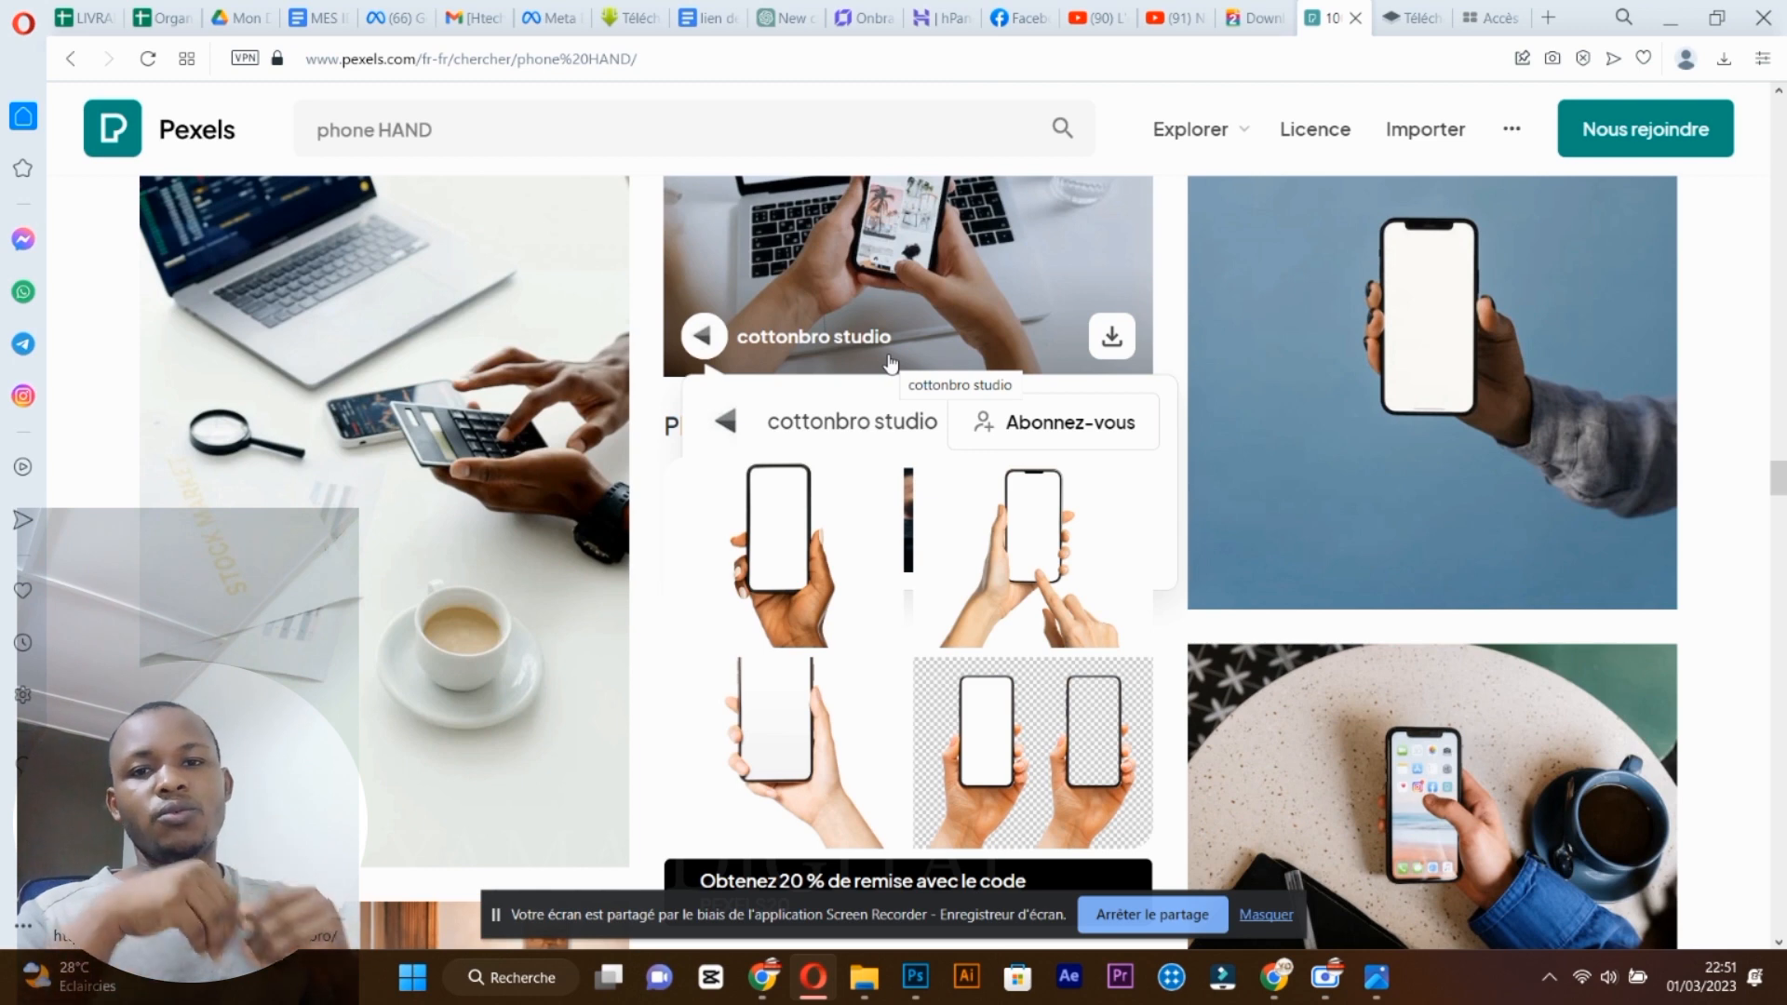
Switch to File Explorer, open the "png tree" folder inside YAMA on DATA (D:), and maximize the window.
key(alt+Tab)
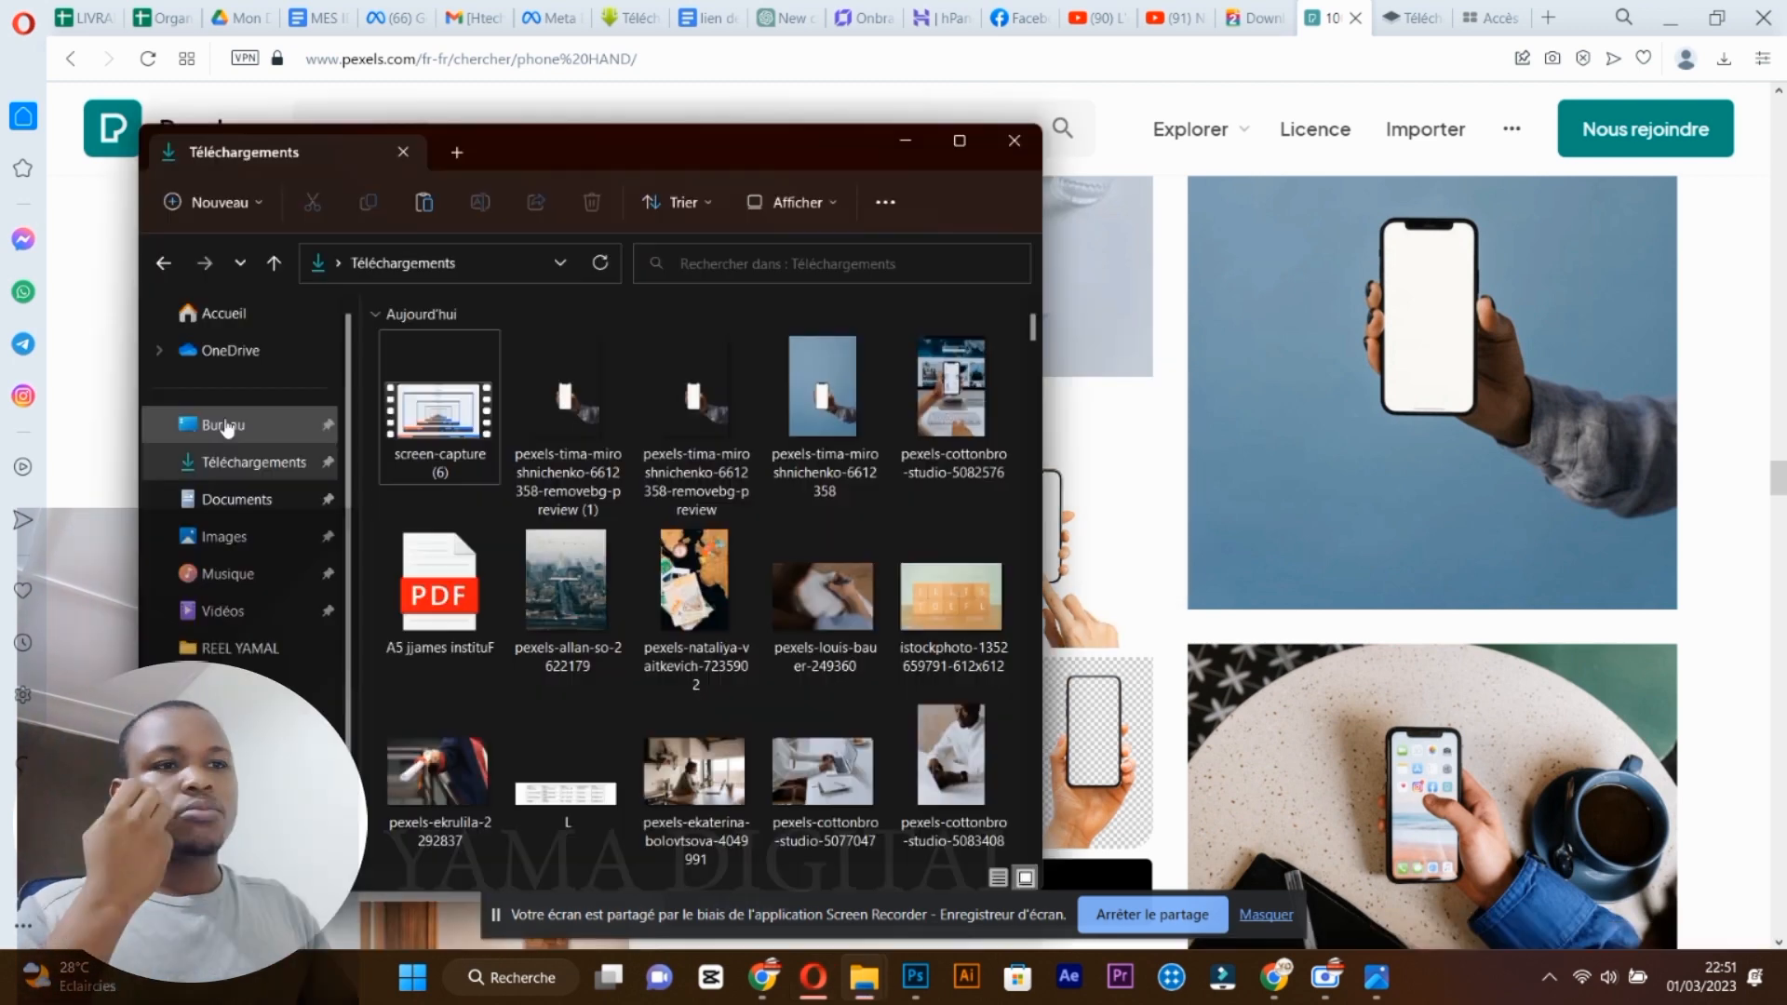
click(225, 425)
scroll(577, 494, up, 2)
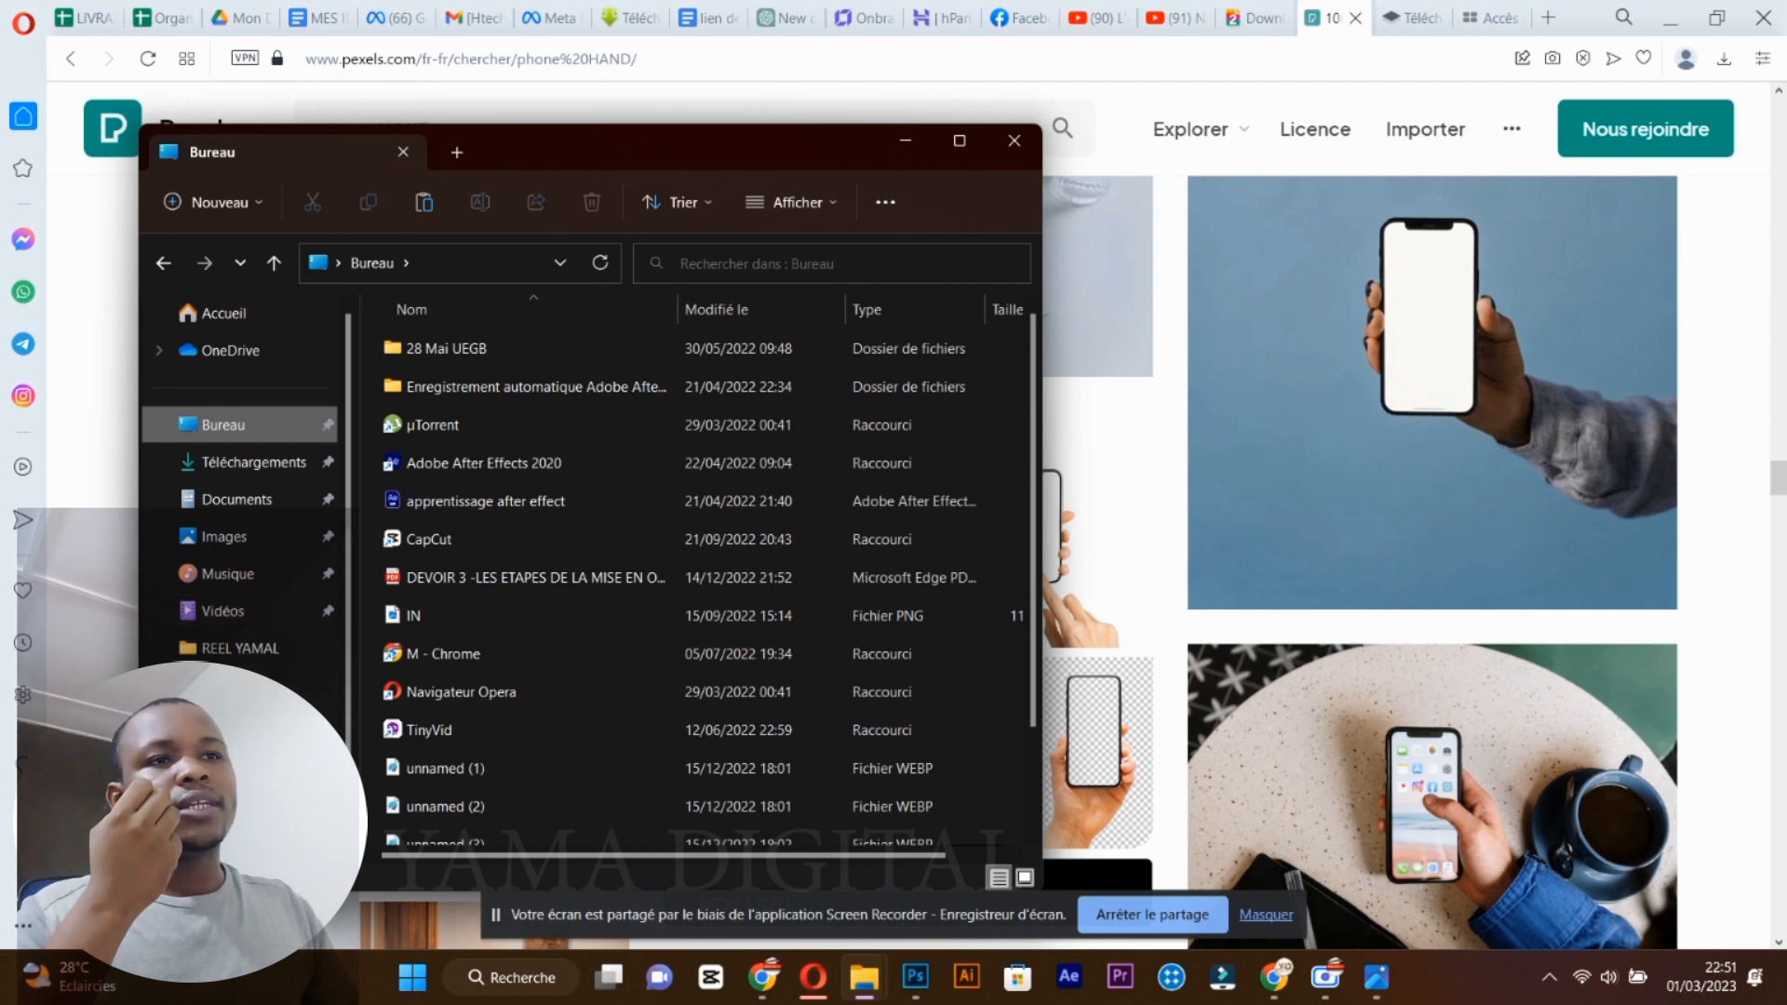
click(228, 834)
double_click(671, 670)
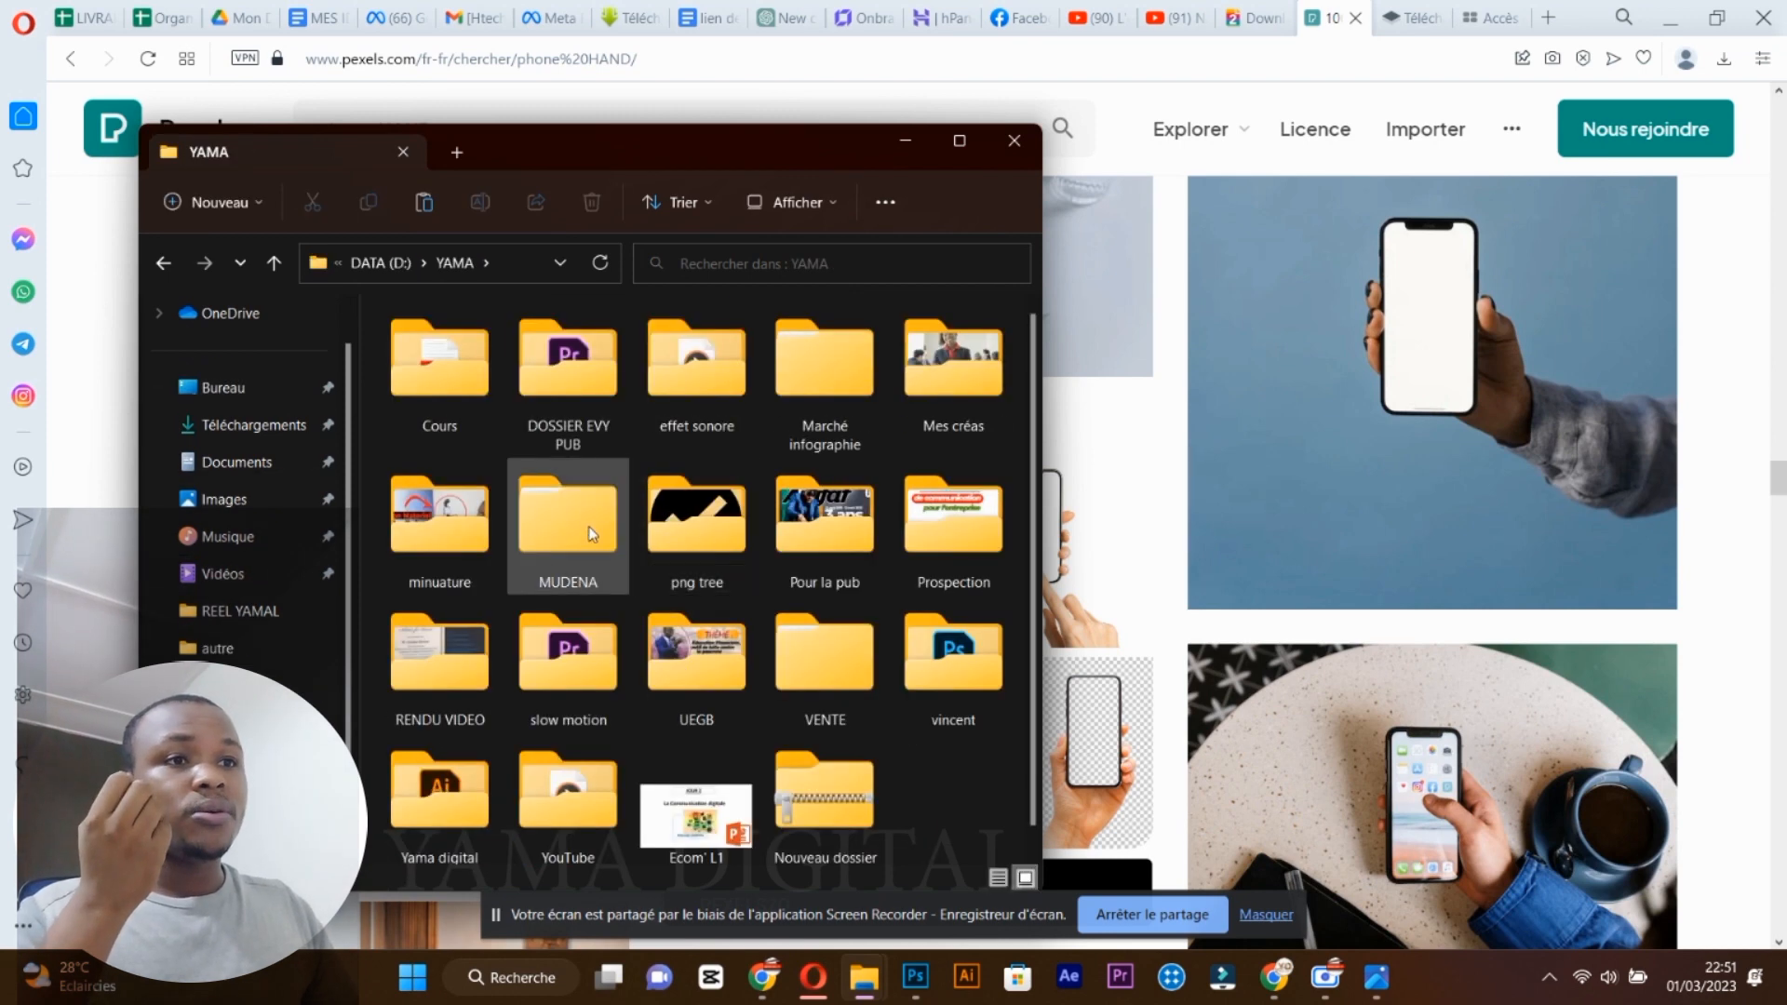
click(704, 574)
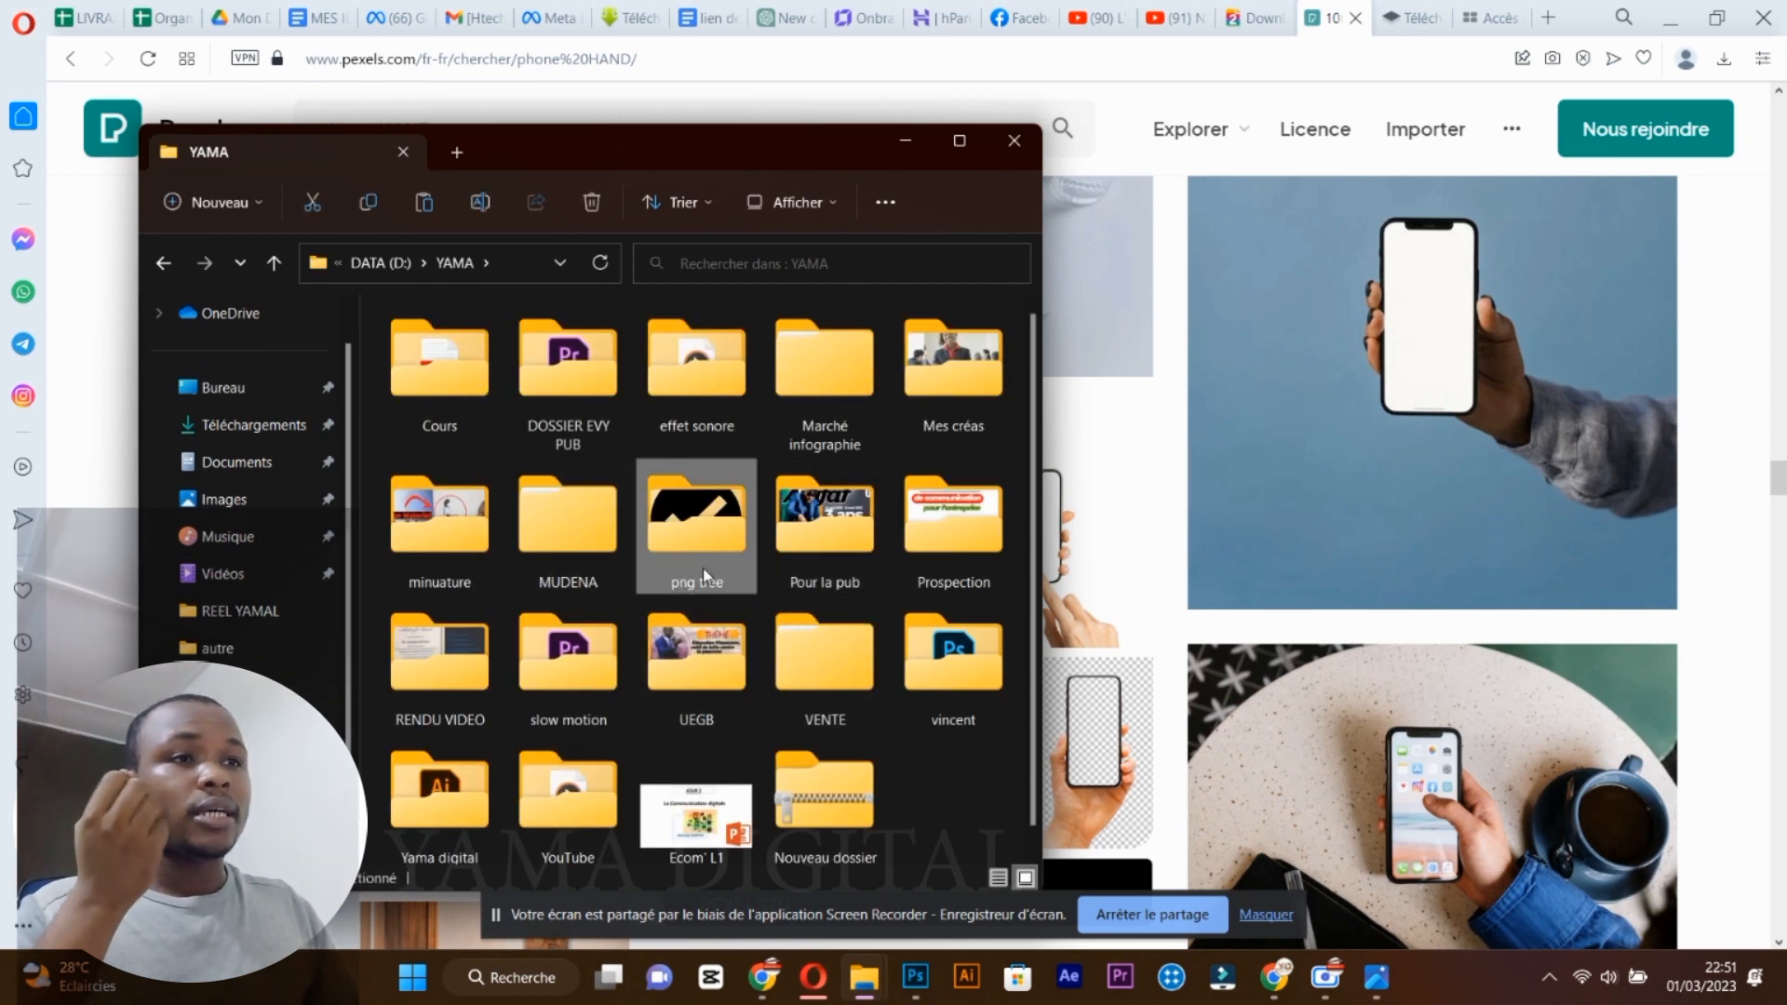
double_click(702, 568)
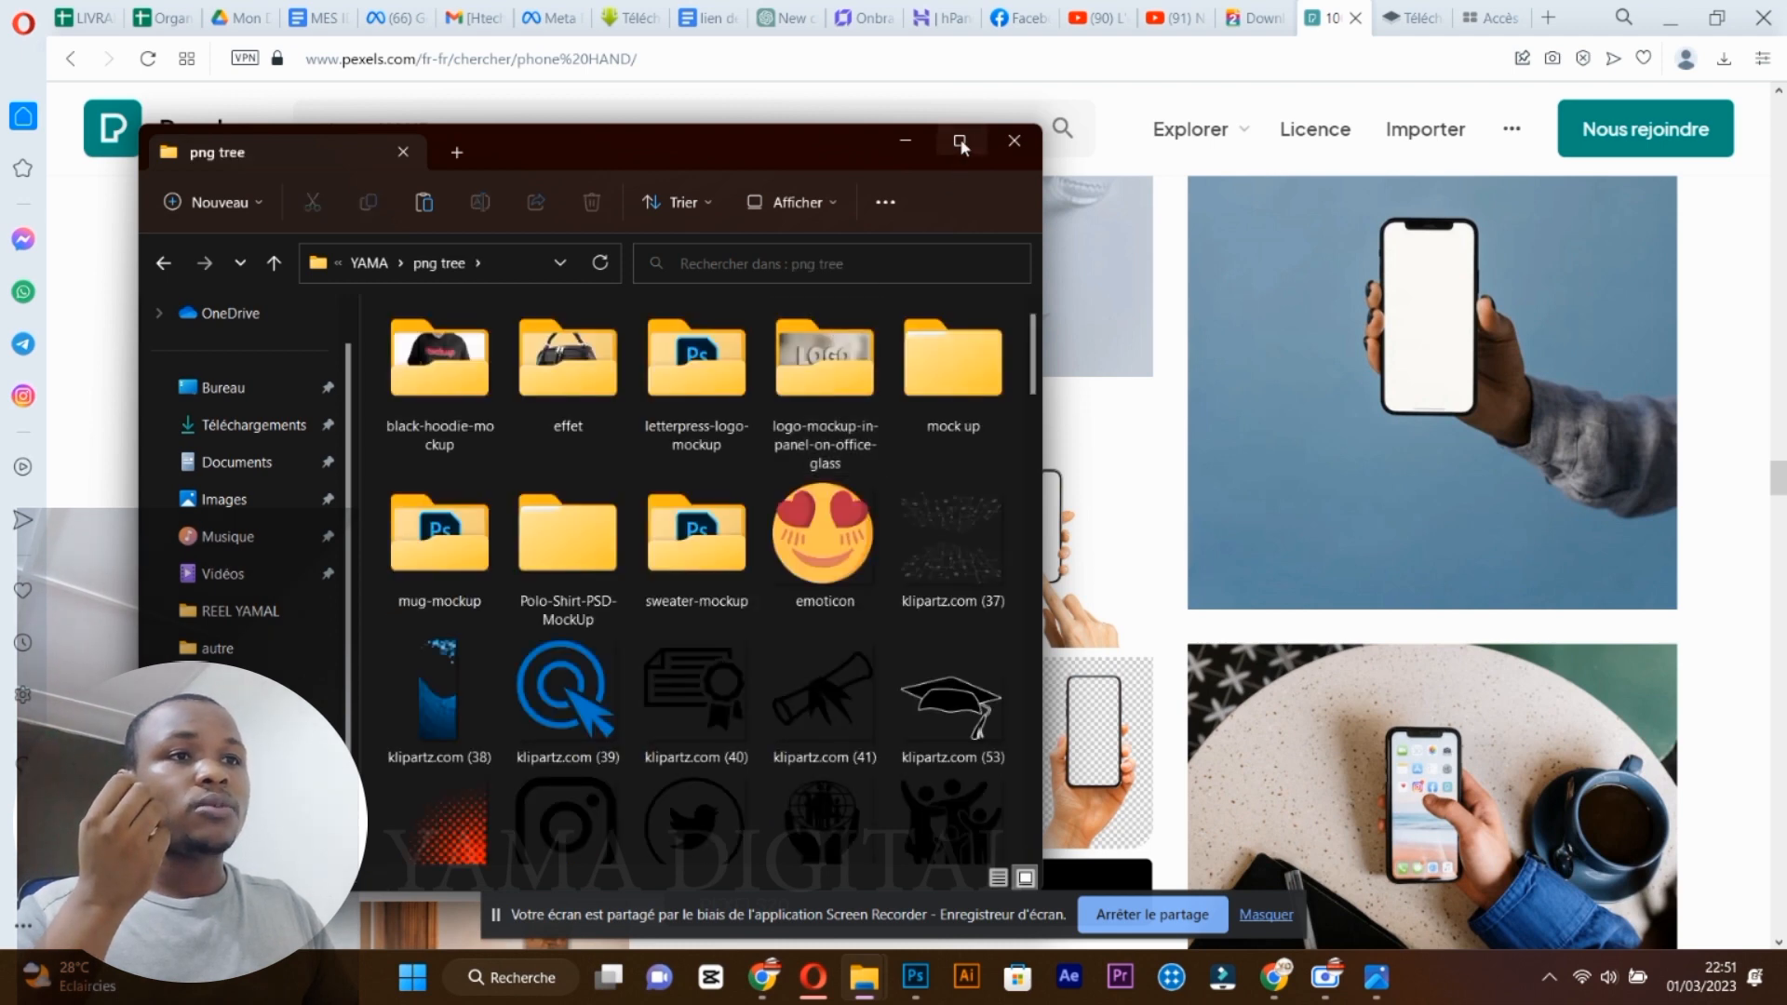
click(959, 141)
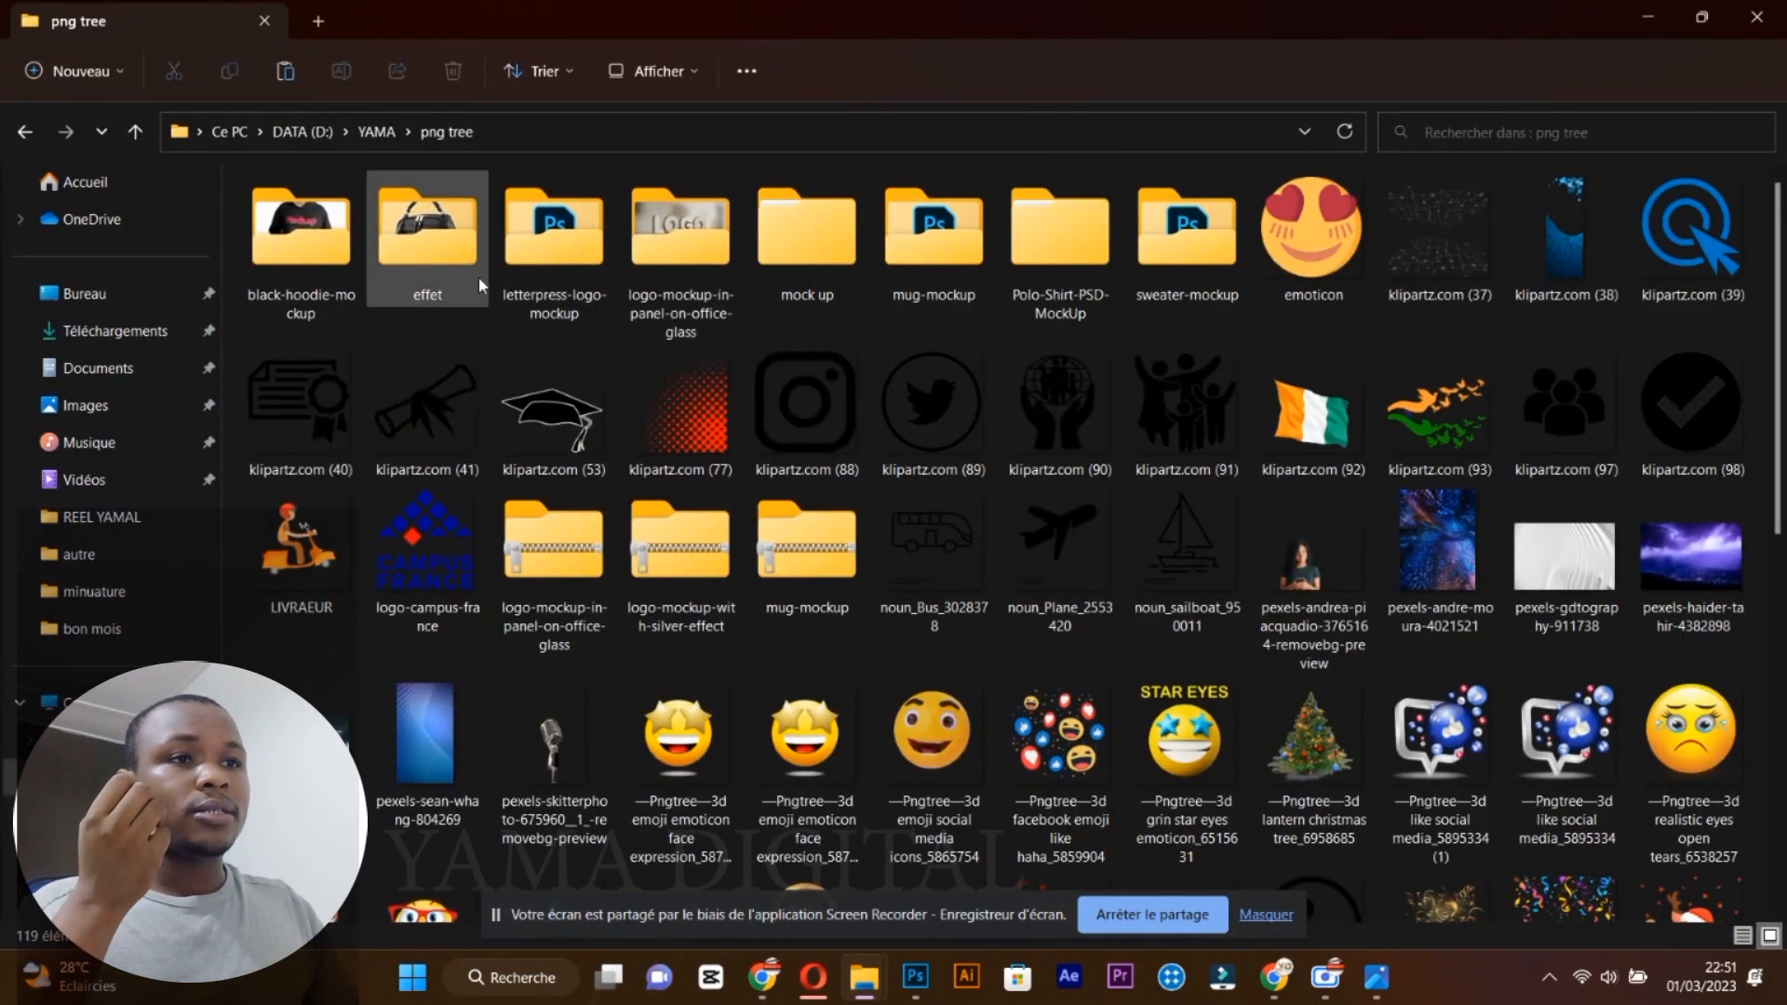
Look inside the "effet" folder, return to "png tree" and browse its PNG graphics down to the end.
double_click(441, 274)
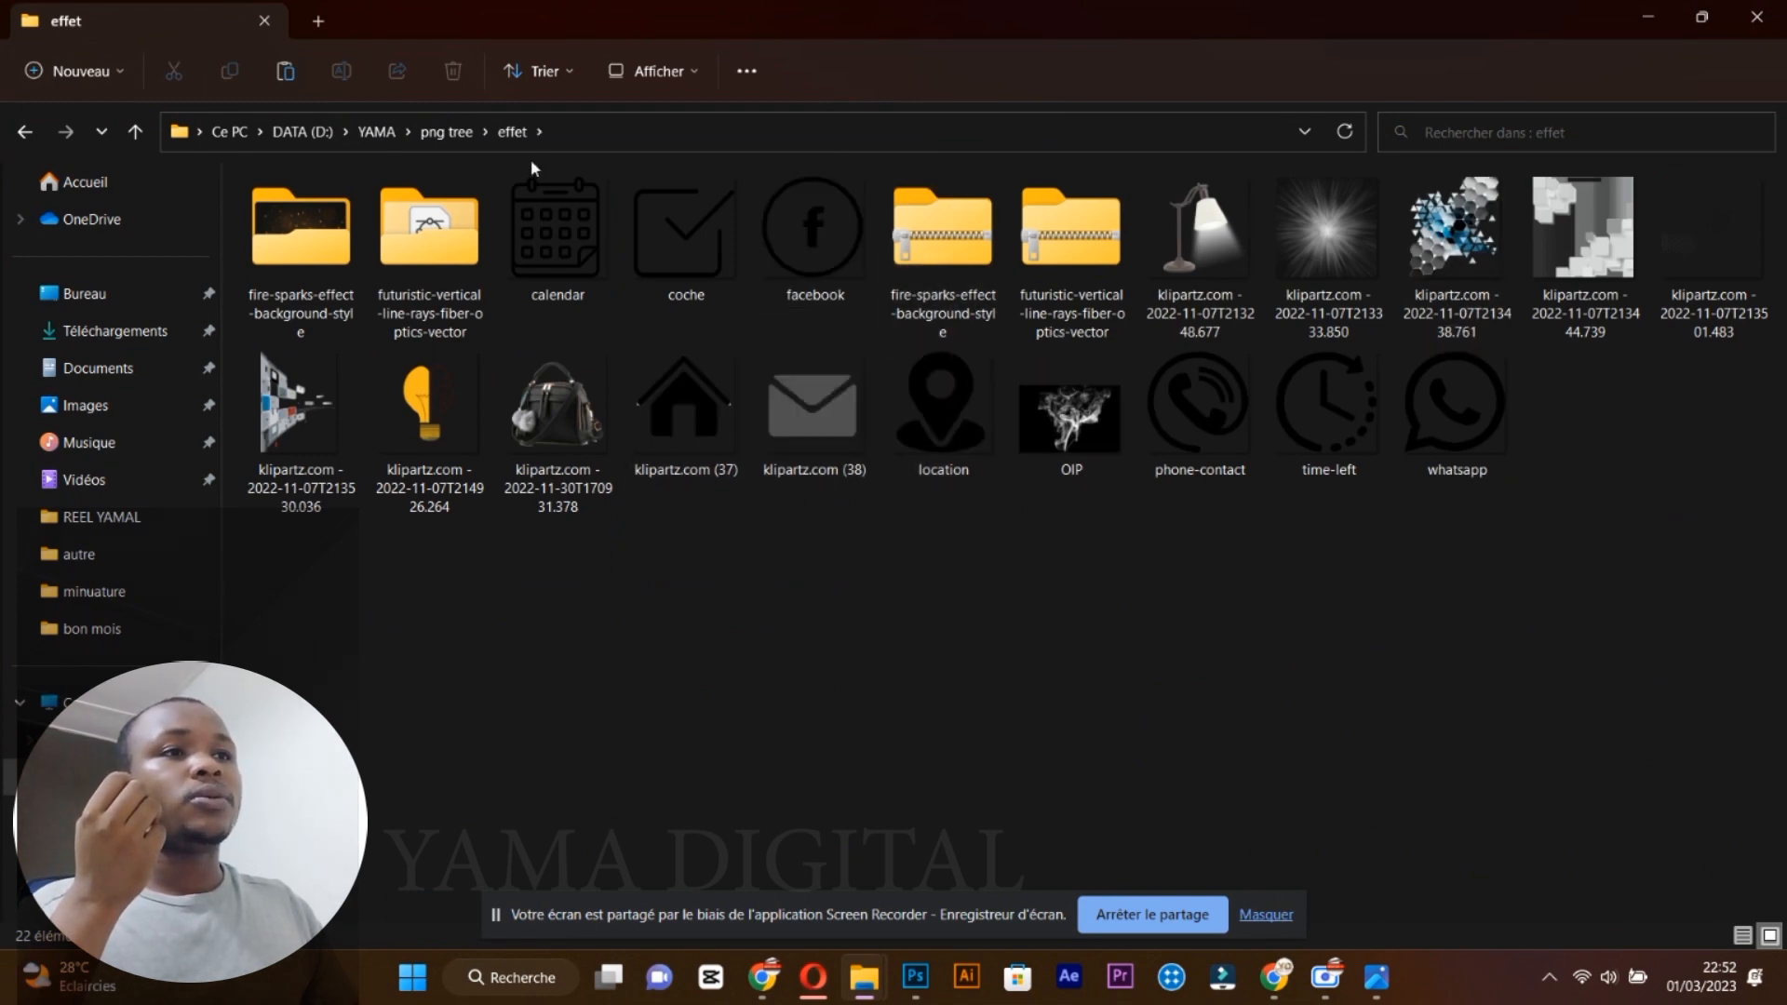
click(442, 135)
scroll(1185, 522, down, 10)
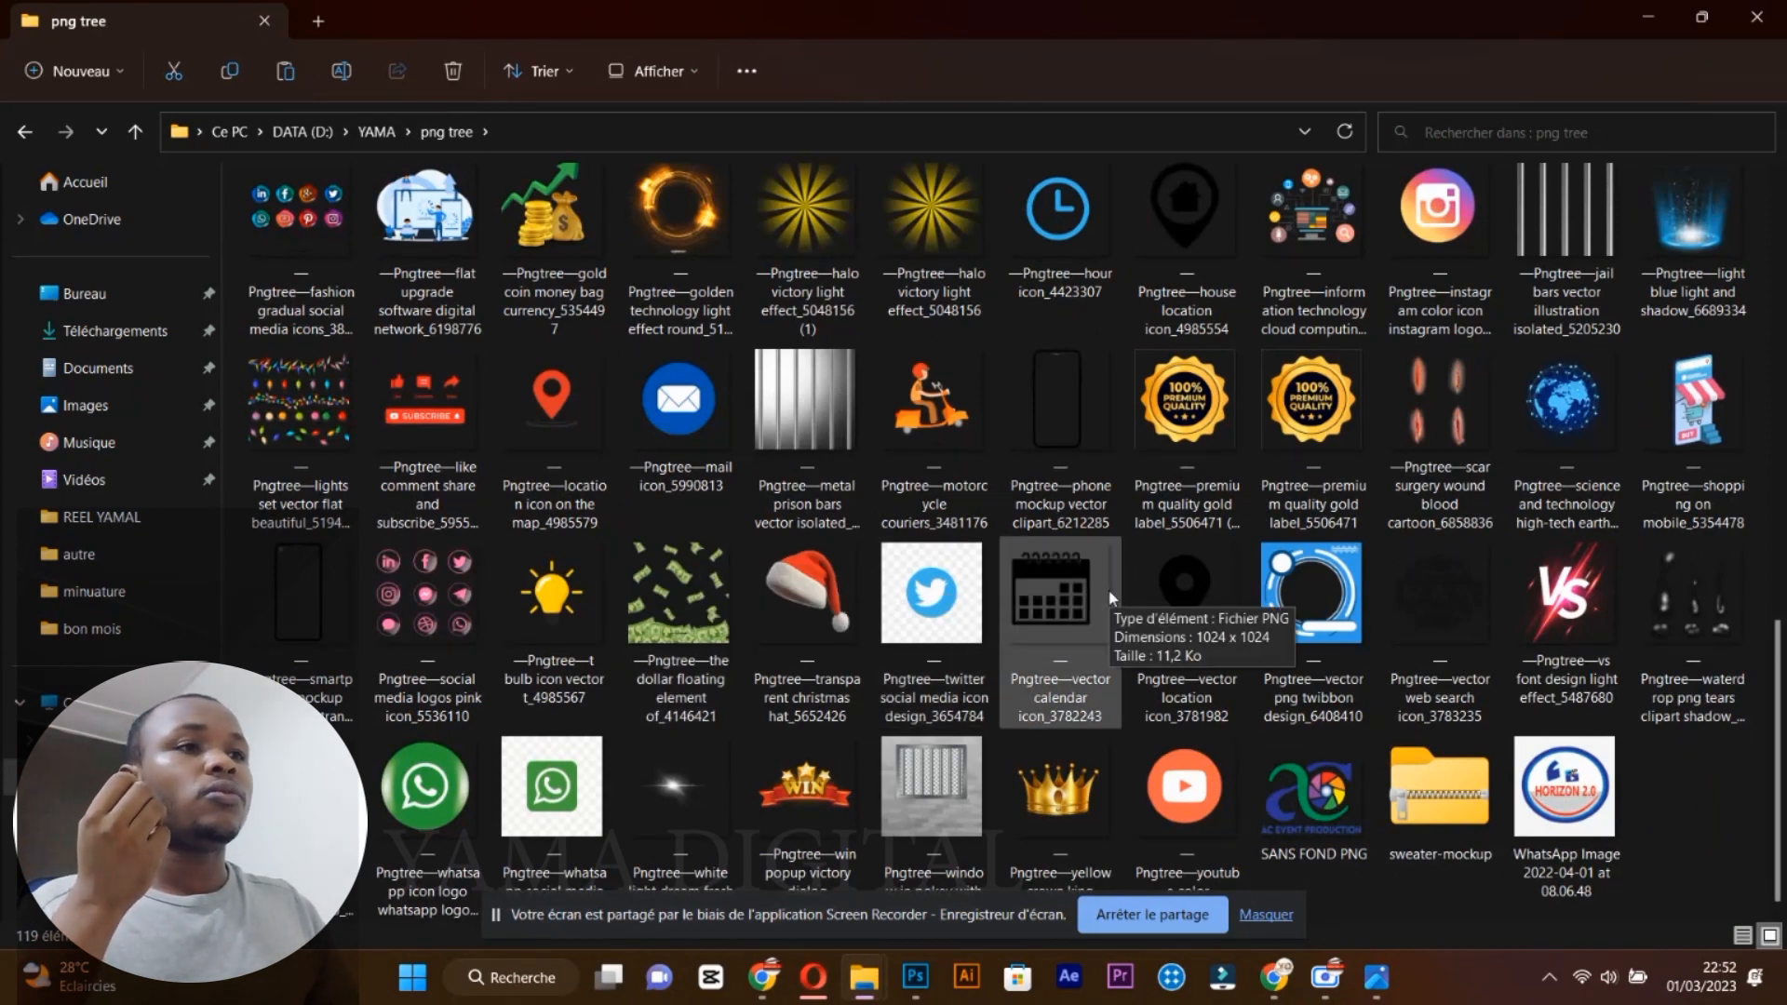
Switch to Photoshop and start a new document.
click(914, 978)
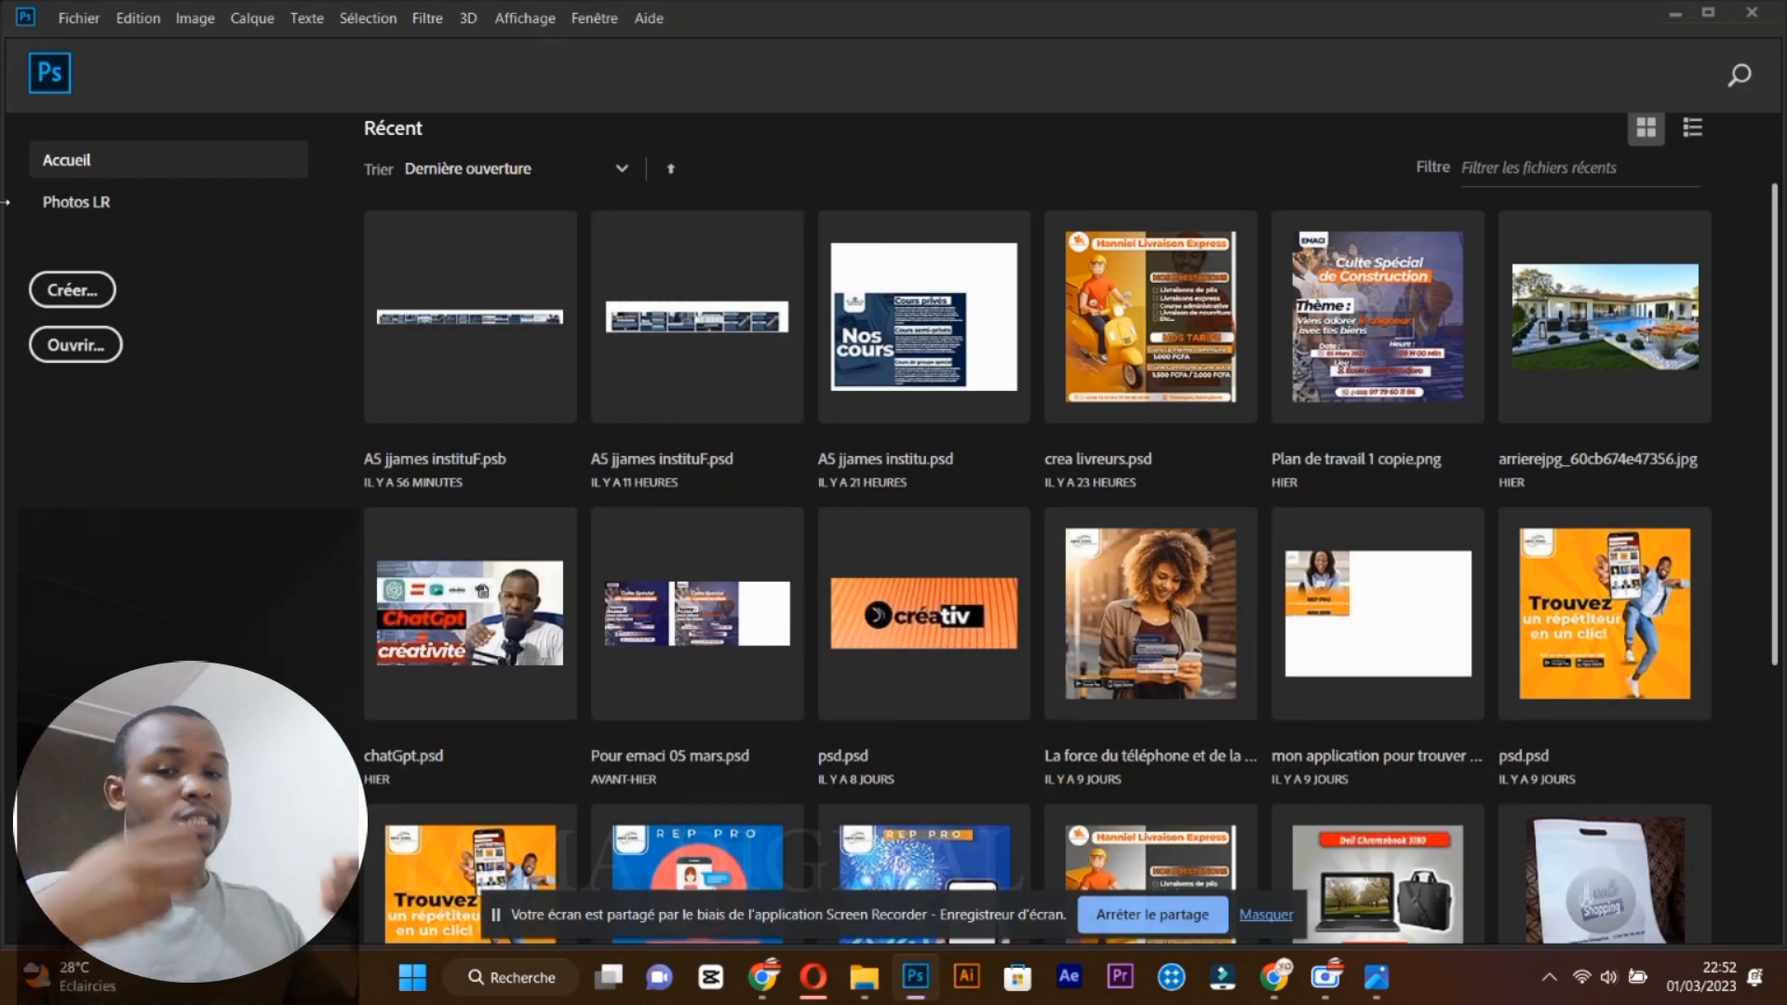
click(80, 19)
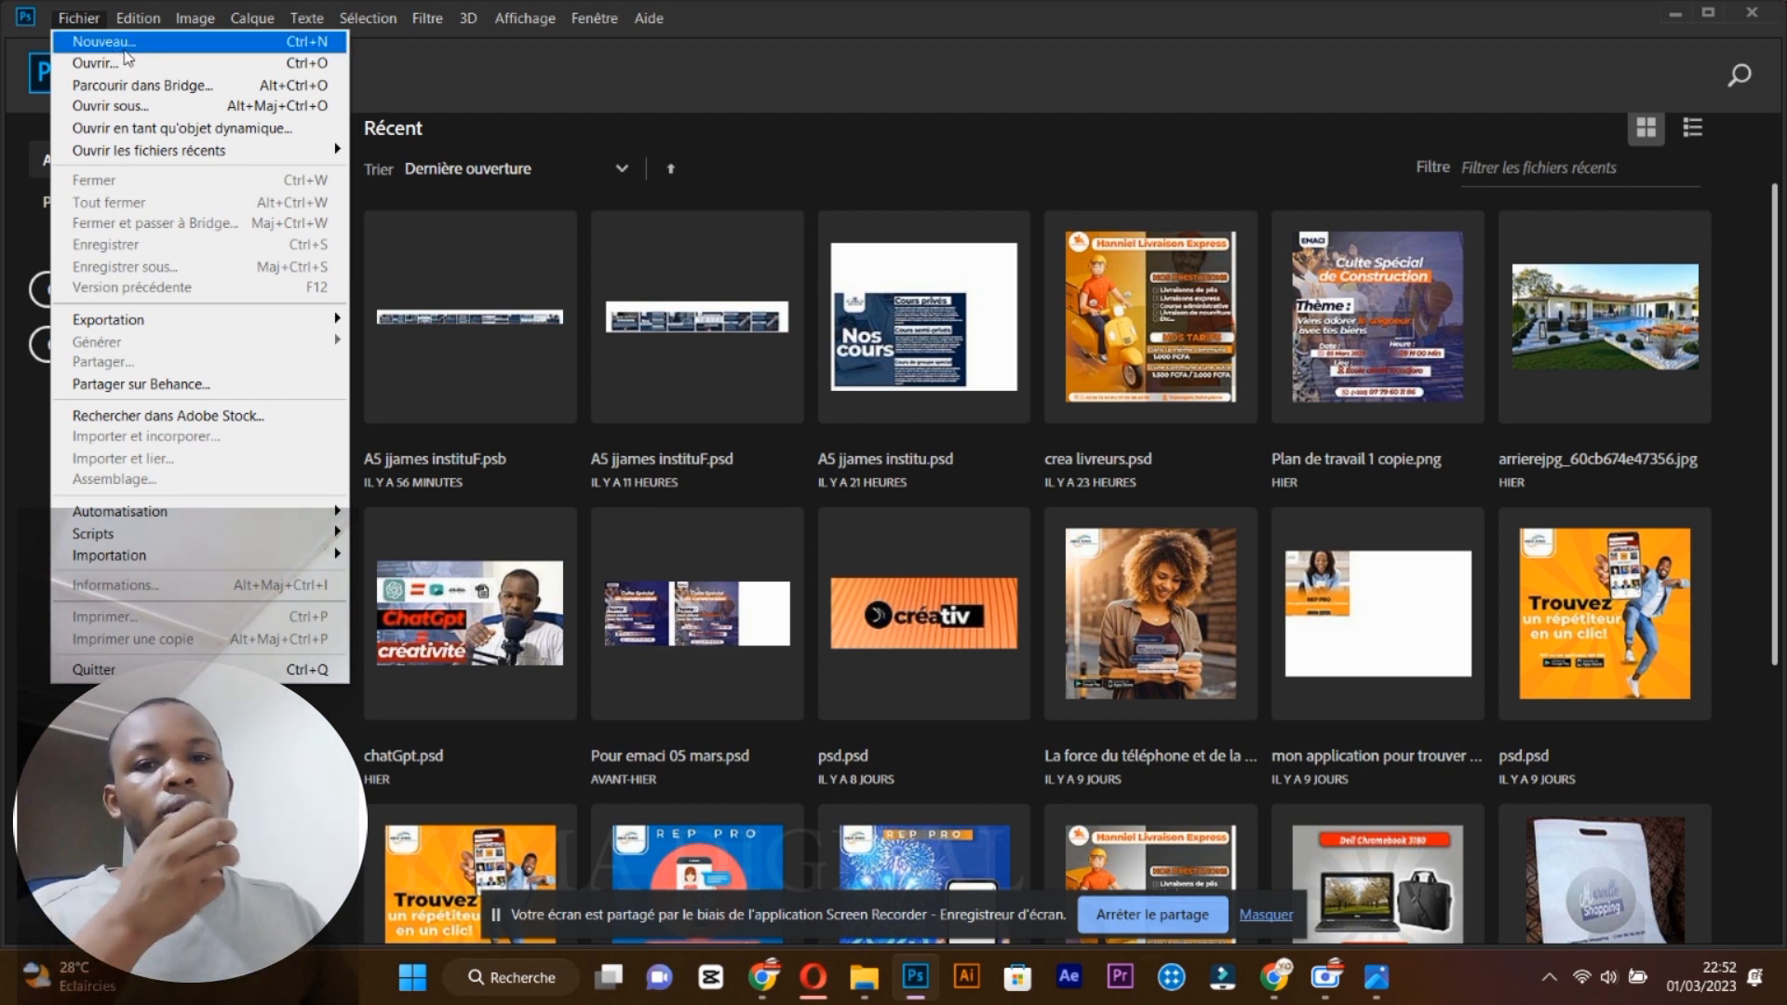
click(125, 49)
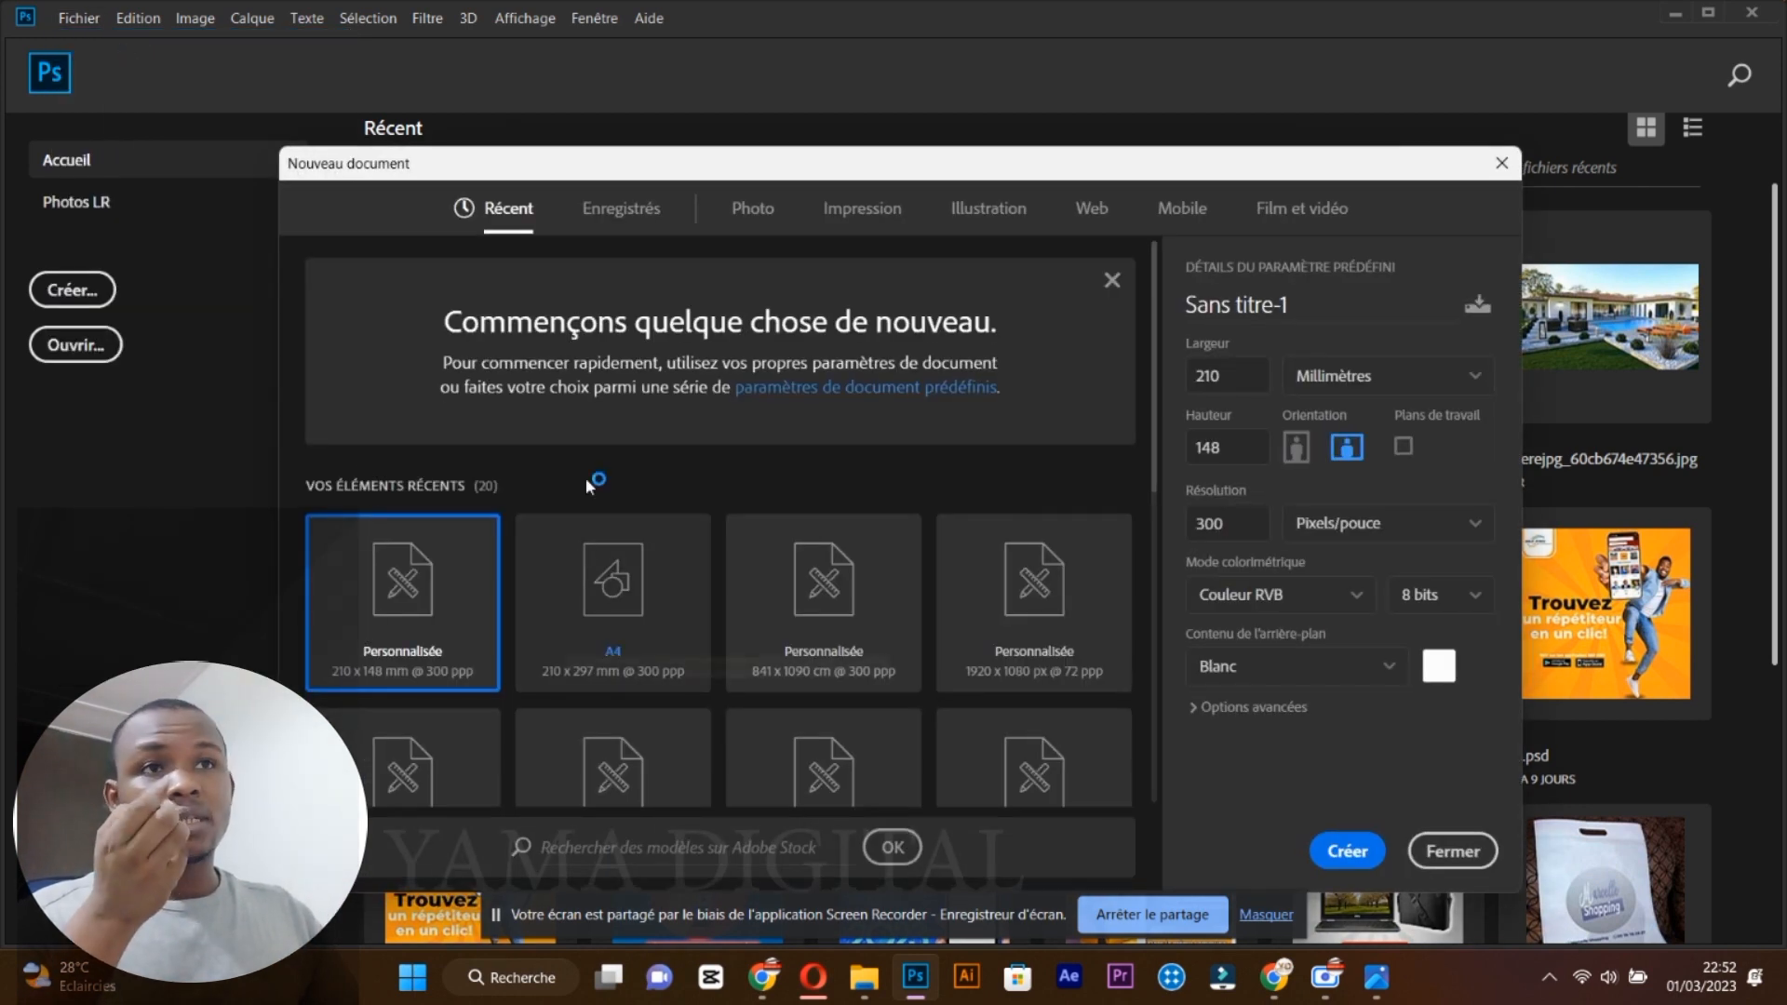
Review the print presets and the recently used document sizes for the new document.
click(819, 389)
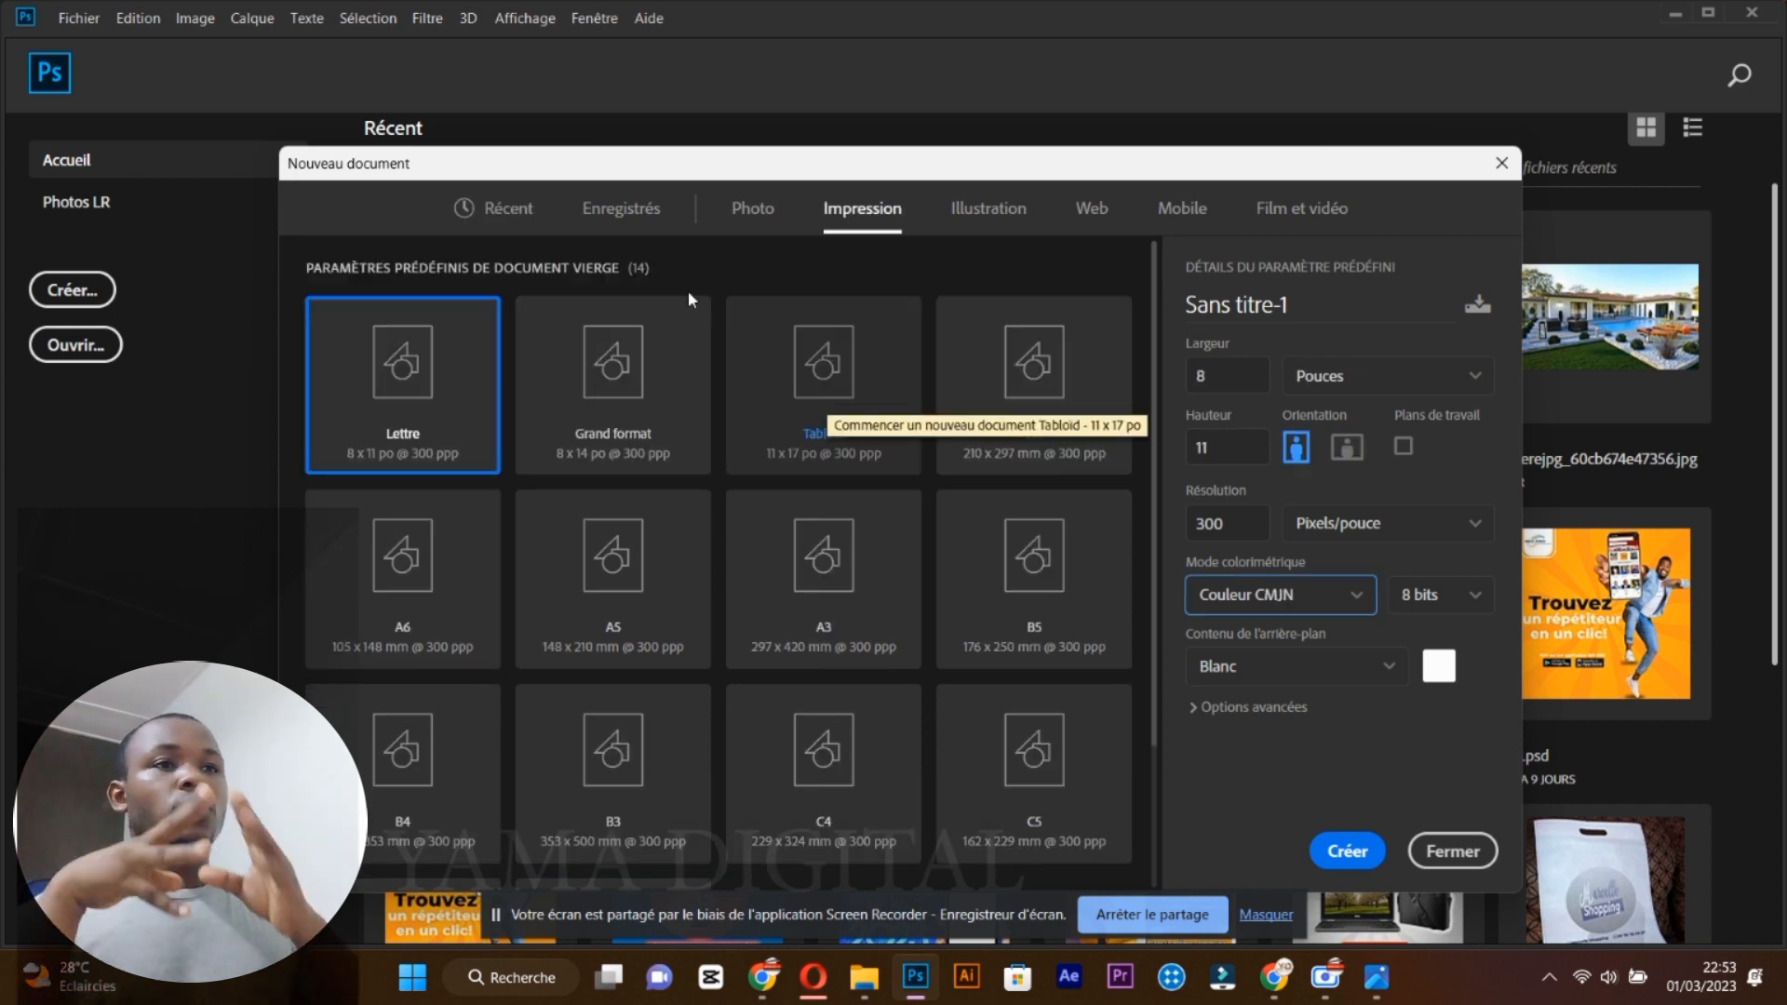
click(510, 210)
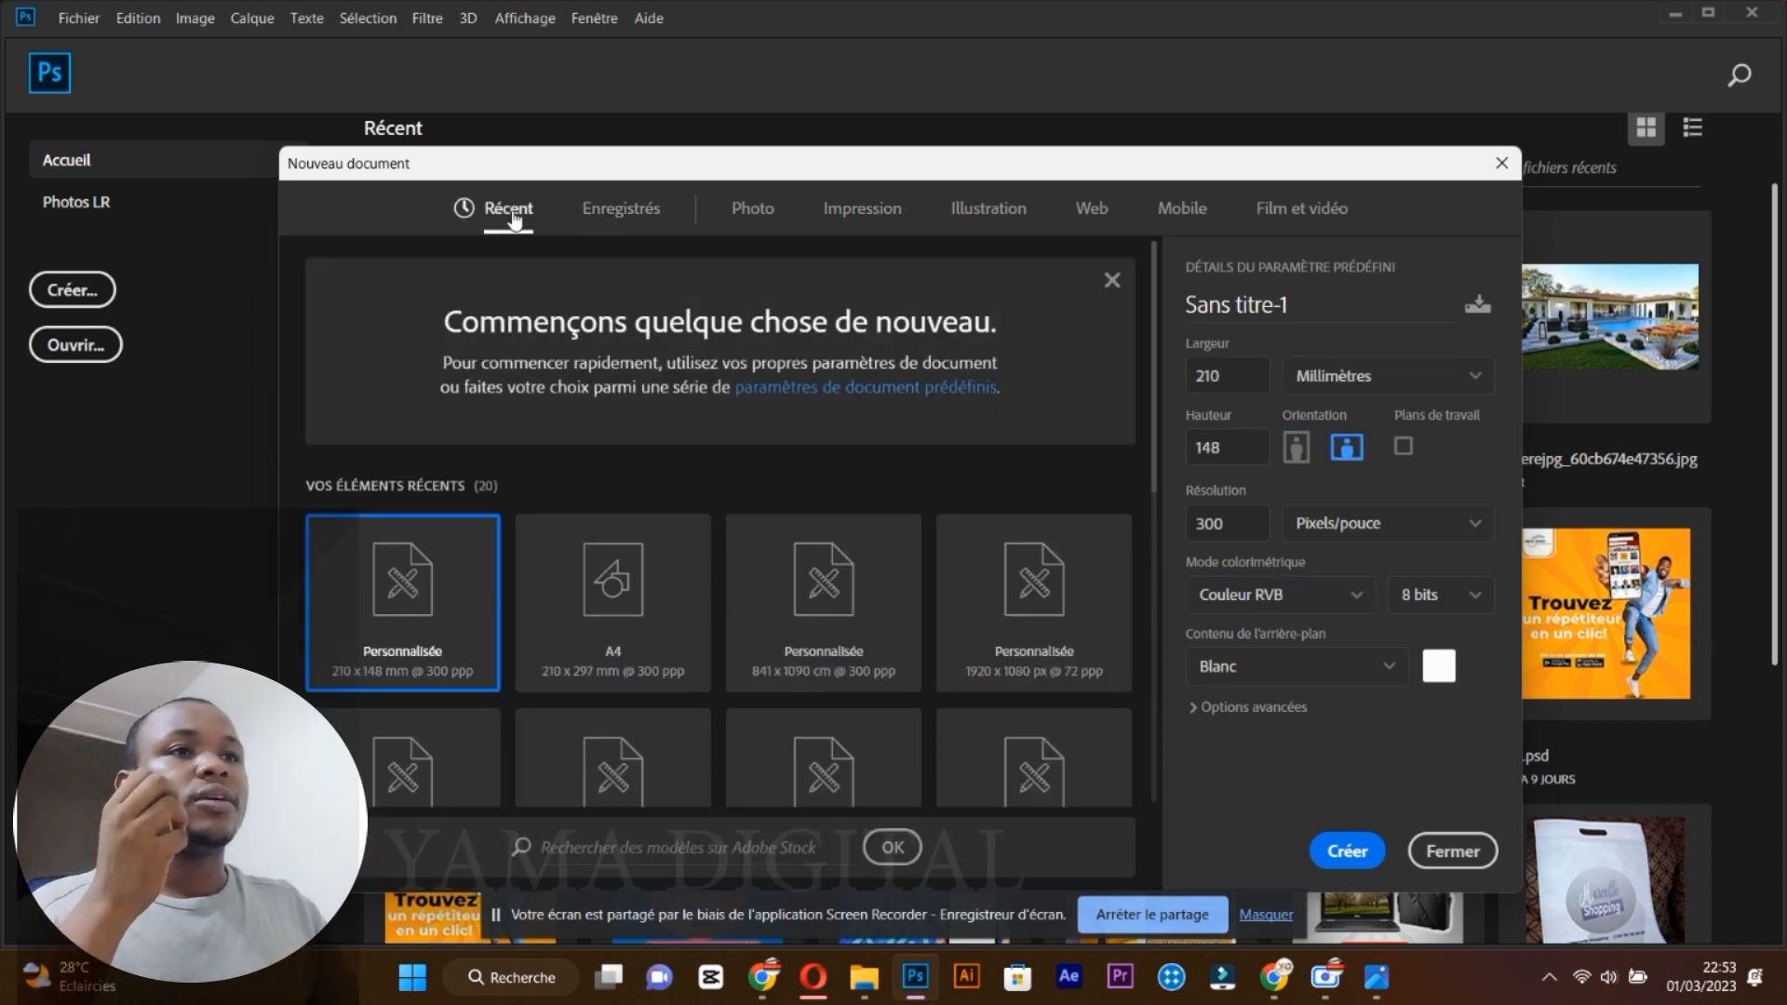
scroll(677, 611, down, 3)
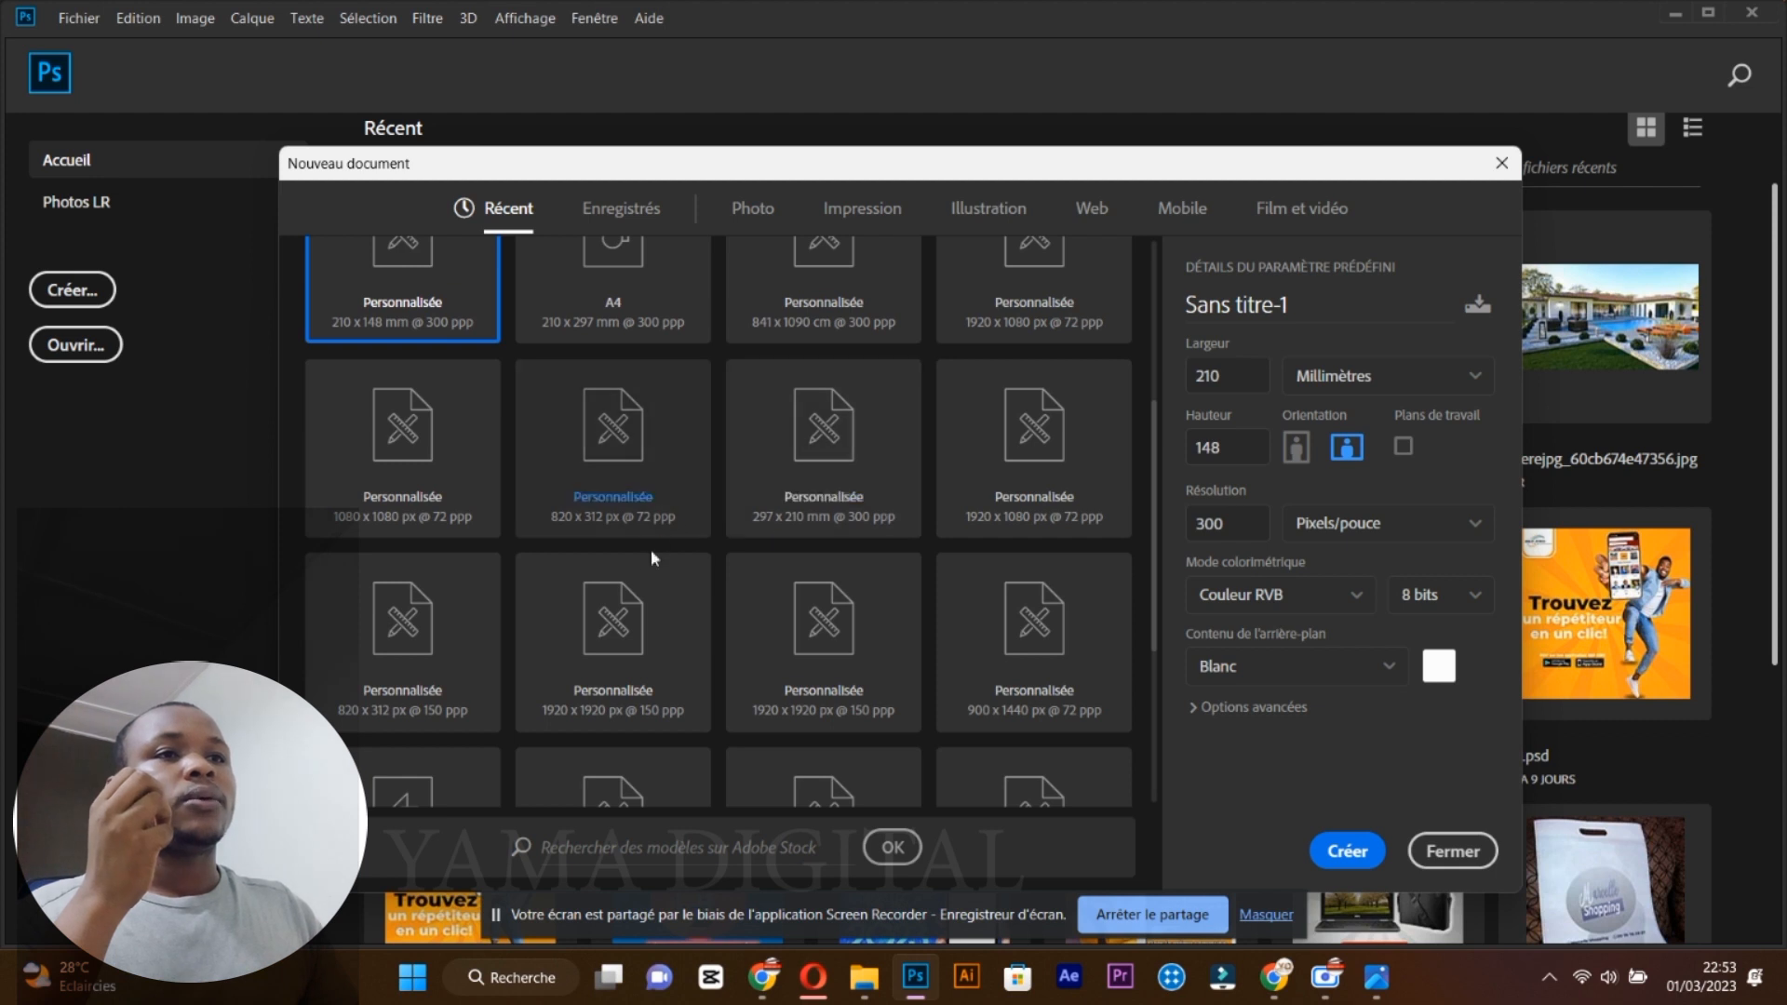
scroll(642, 563, up, 3)
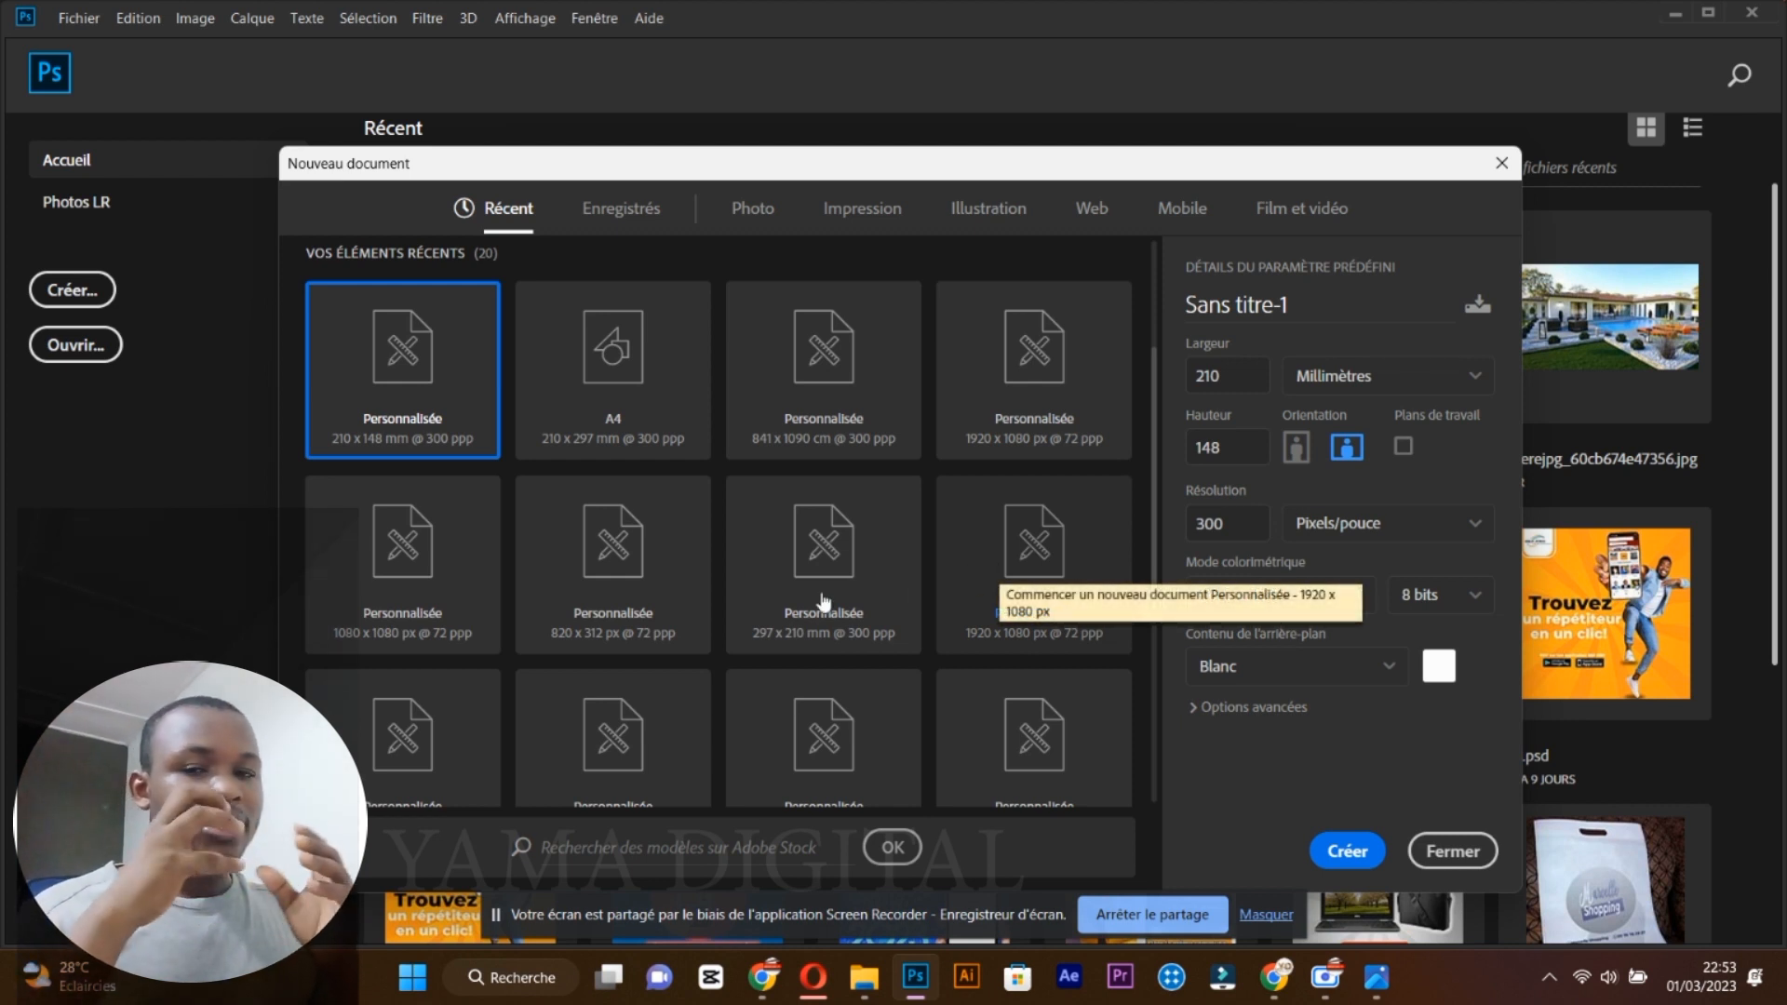
Create a 1080 x 1080 px document at 72 ppi with an artboard, RGB colour mode and a white background.
click(405, 567)
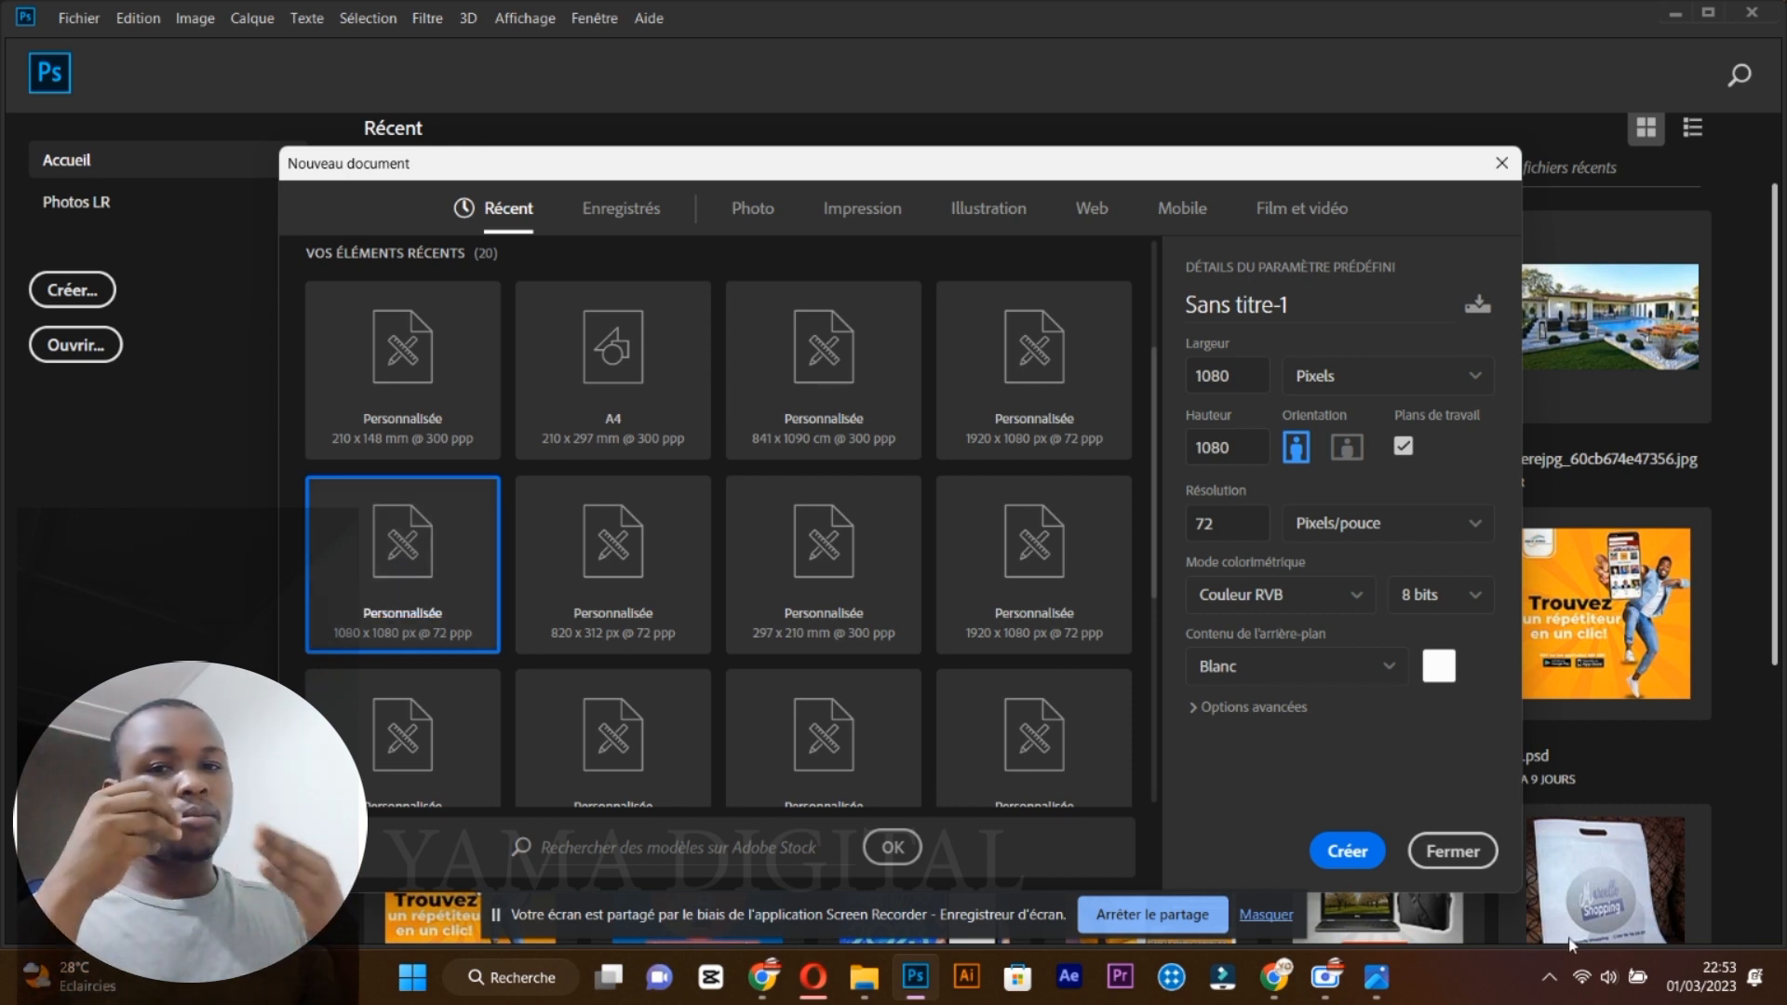
click(1275, 600)
click(1296, 633)
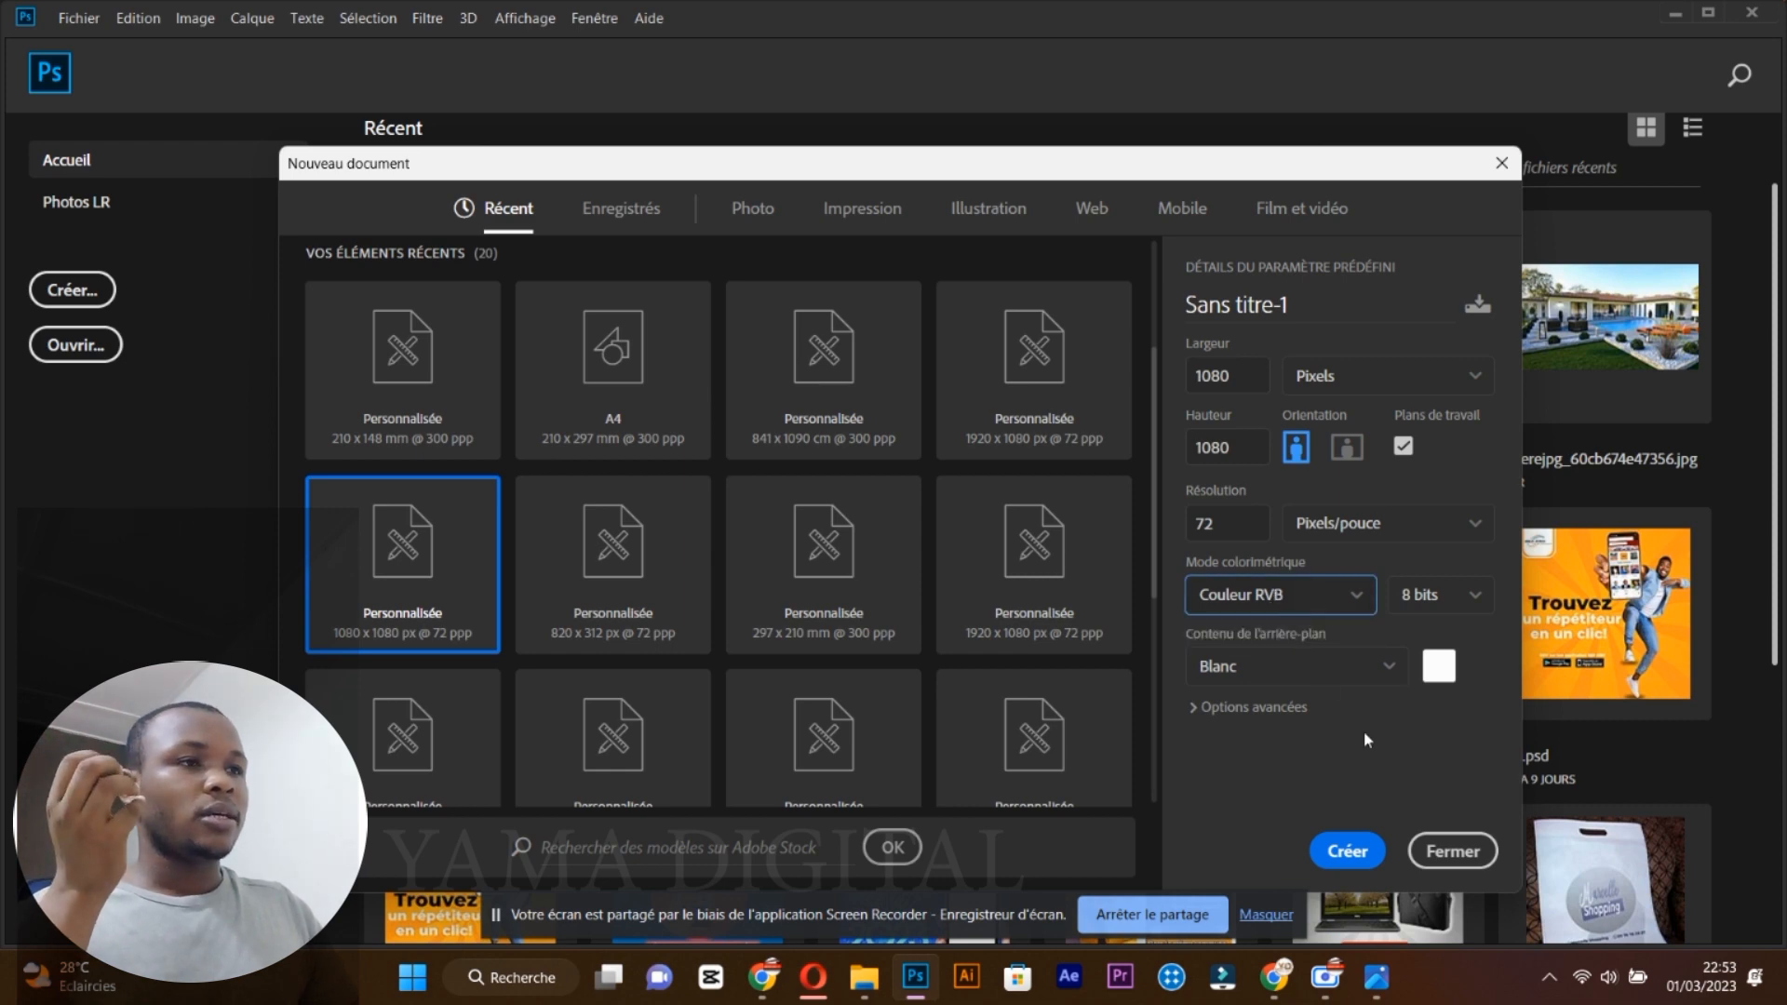
click(1345, 851)
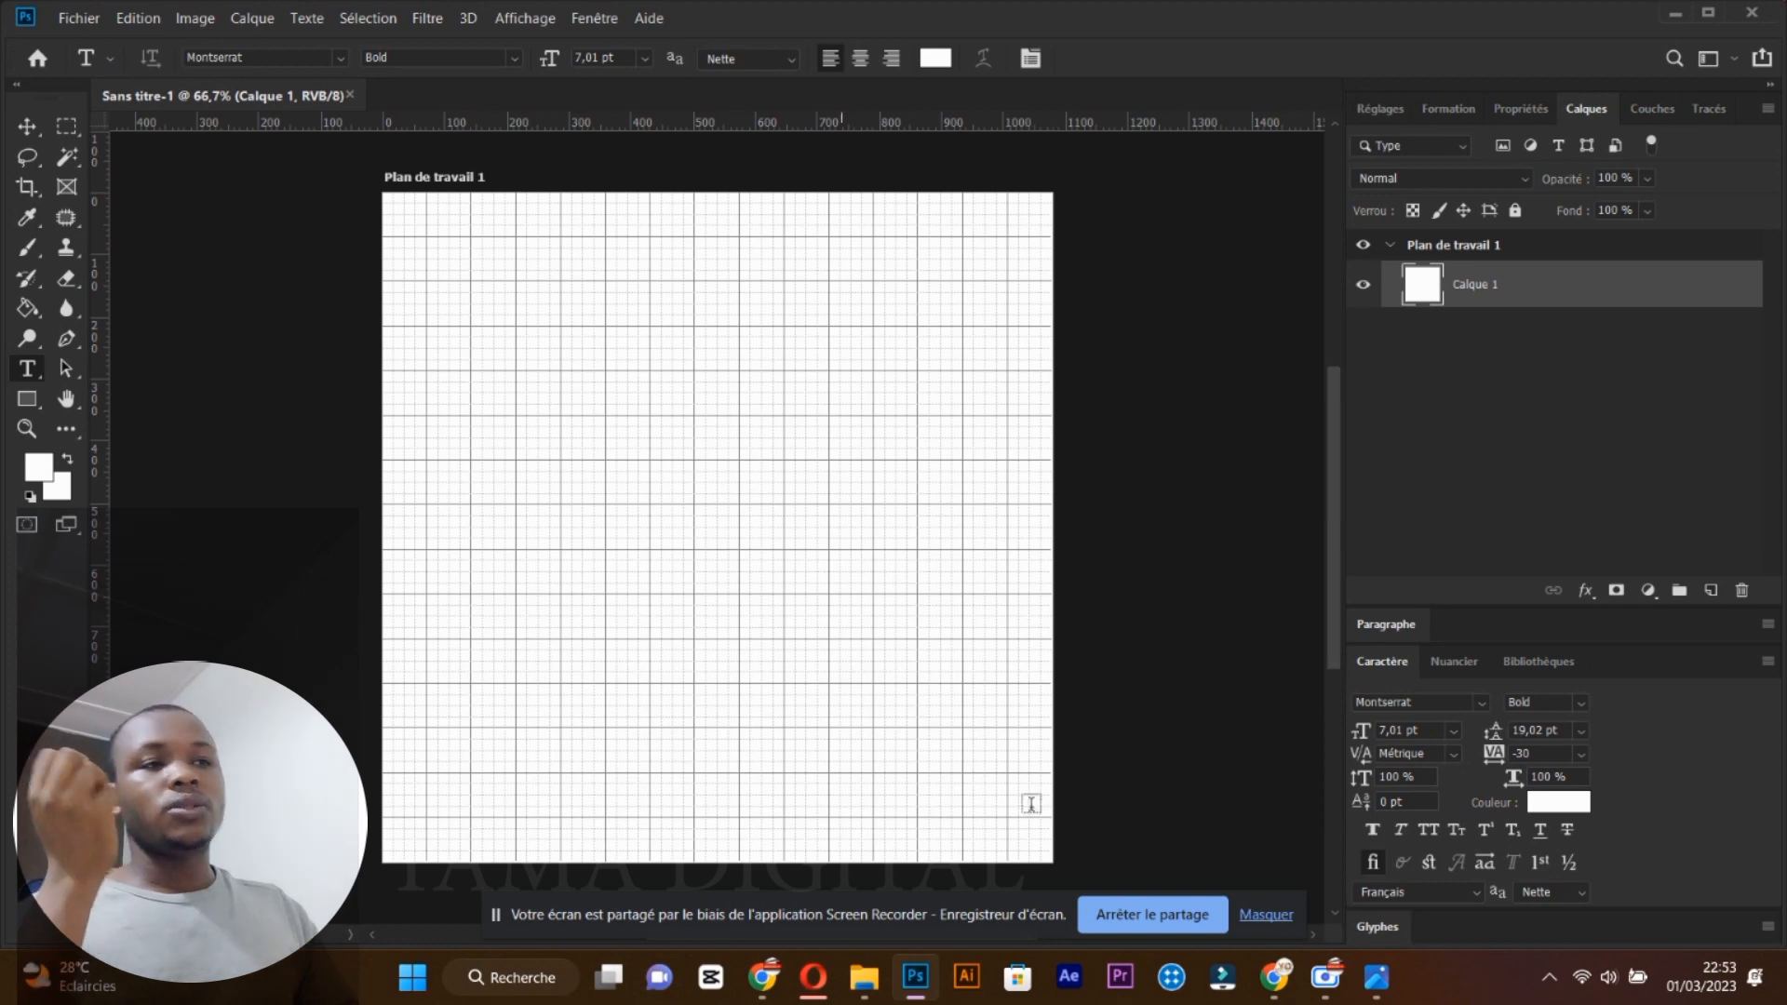
Hide the screen-sharing notice and turn off Extras so the grid no longer covers the artboard.
click(1266, 915)
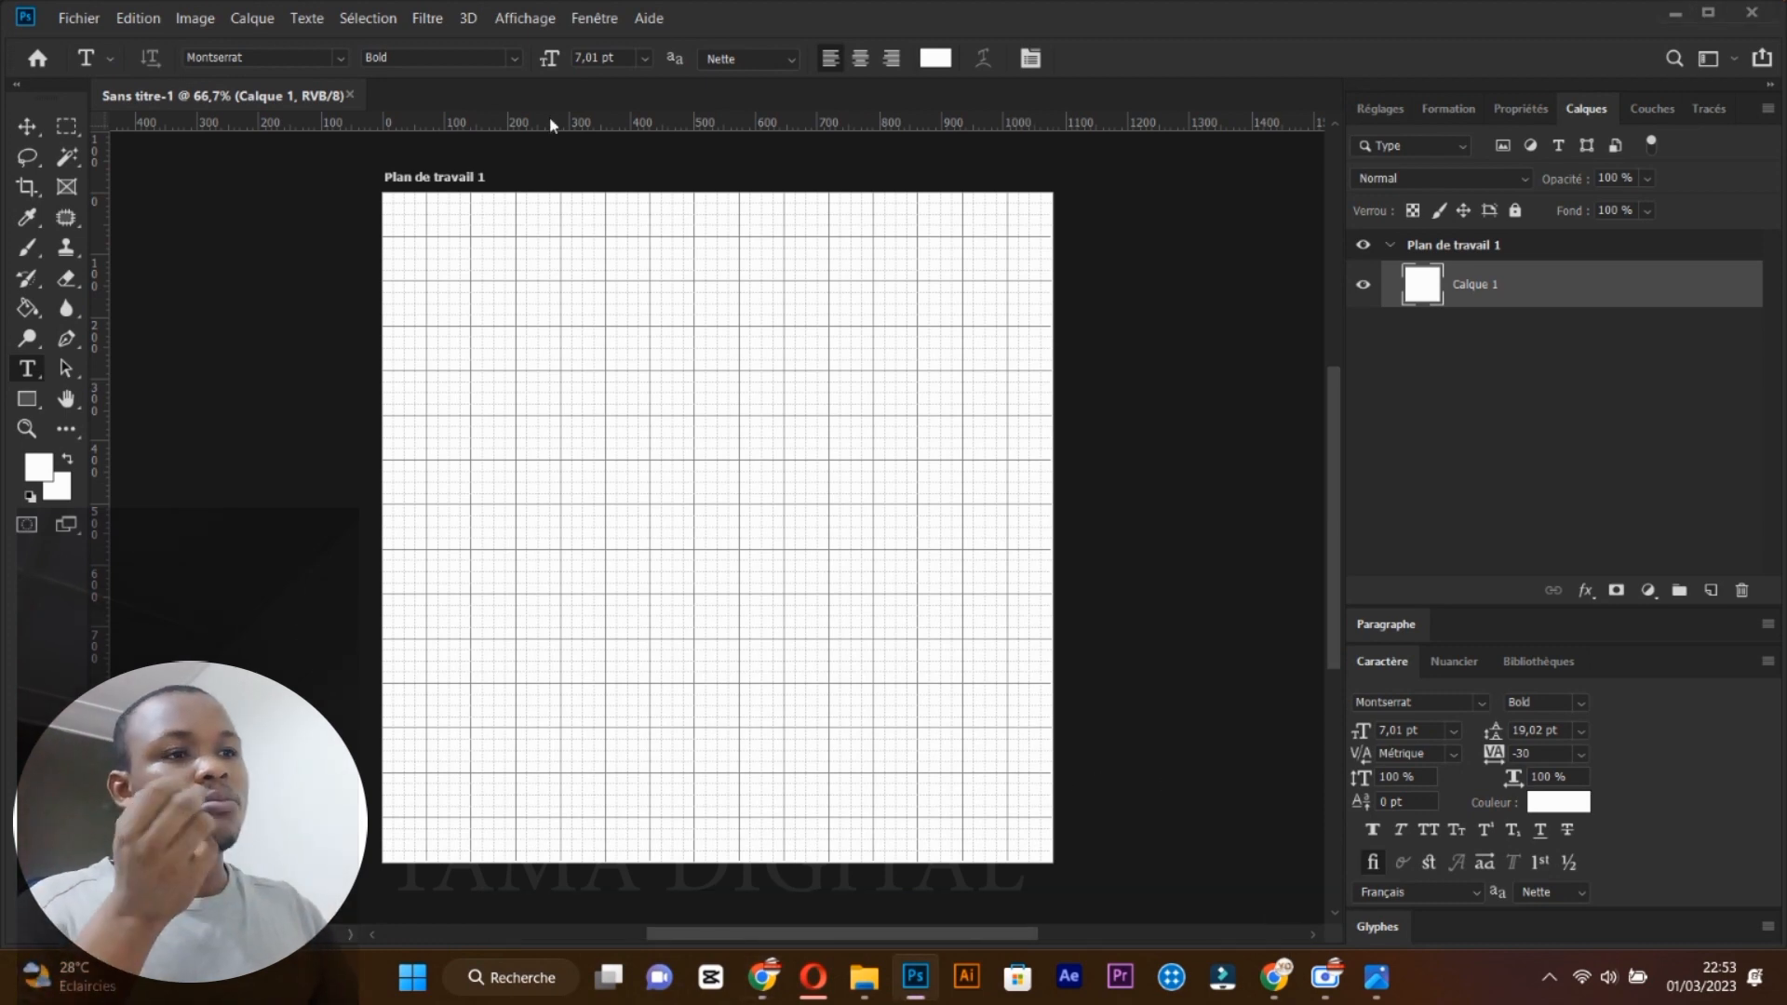
click(524, 17)
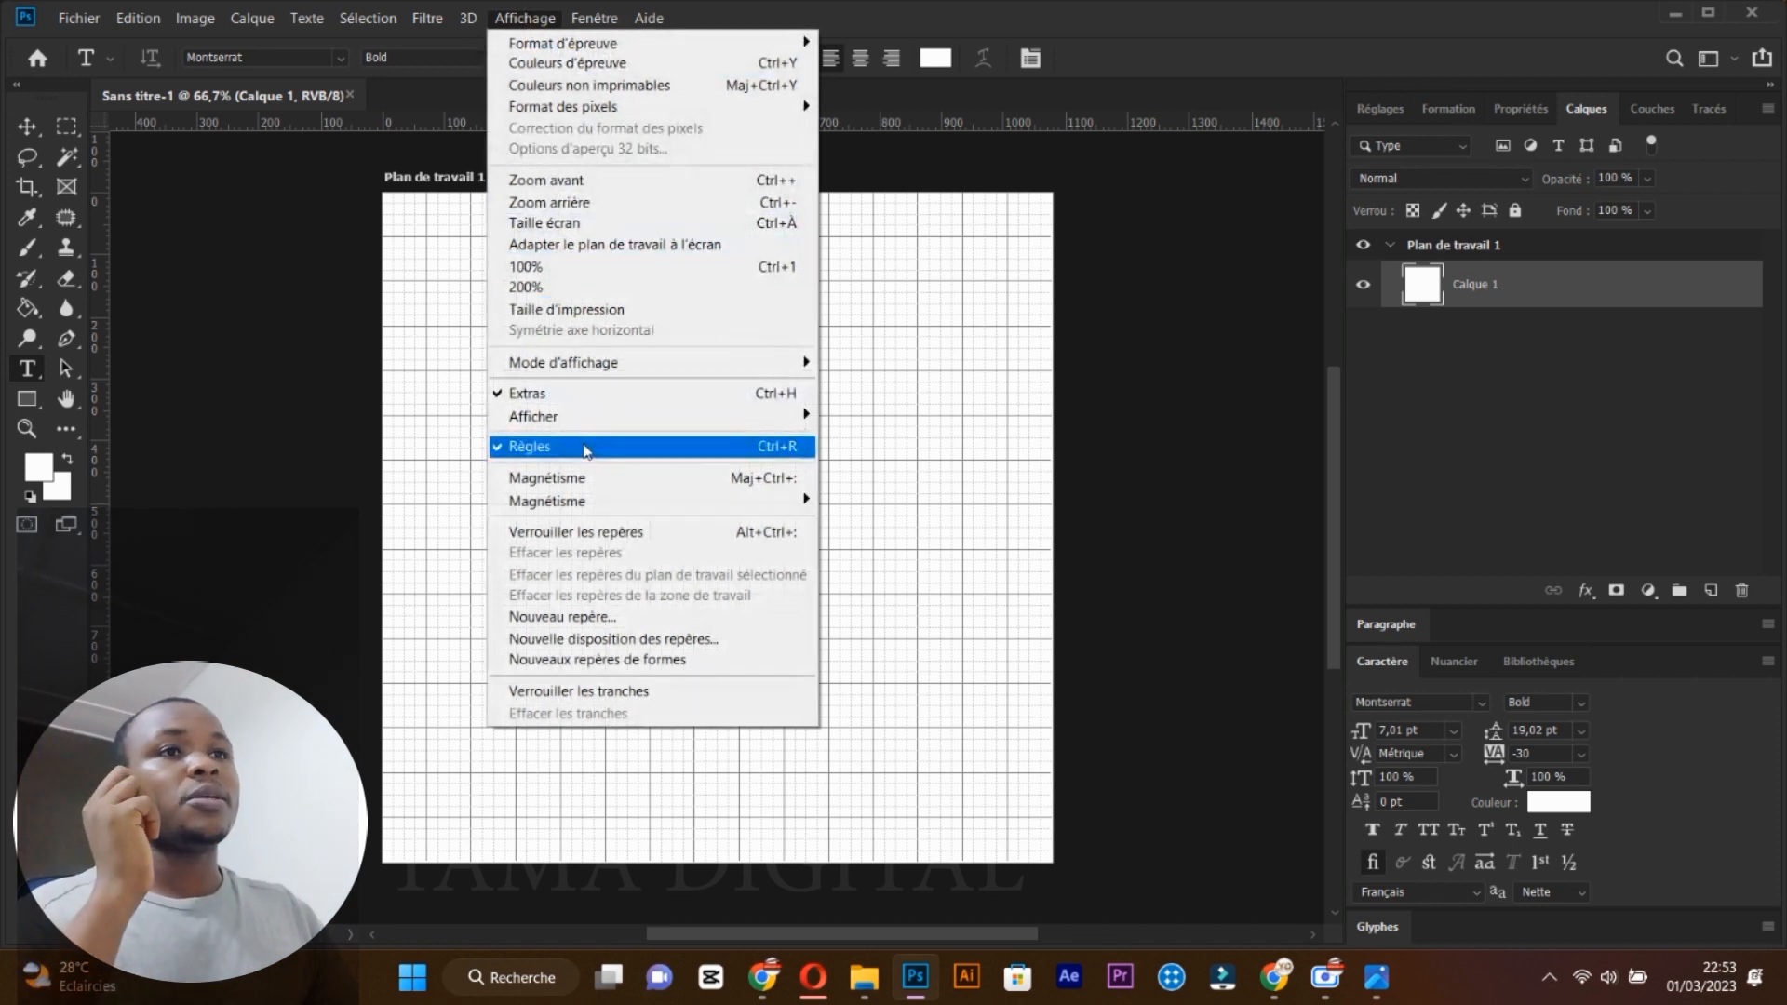
click(547, 393)
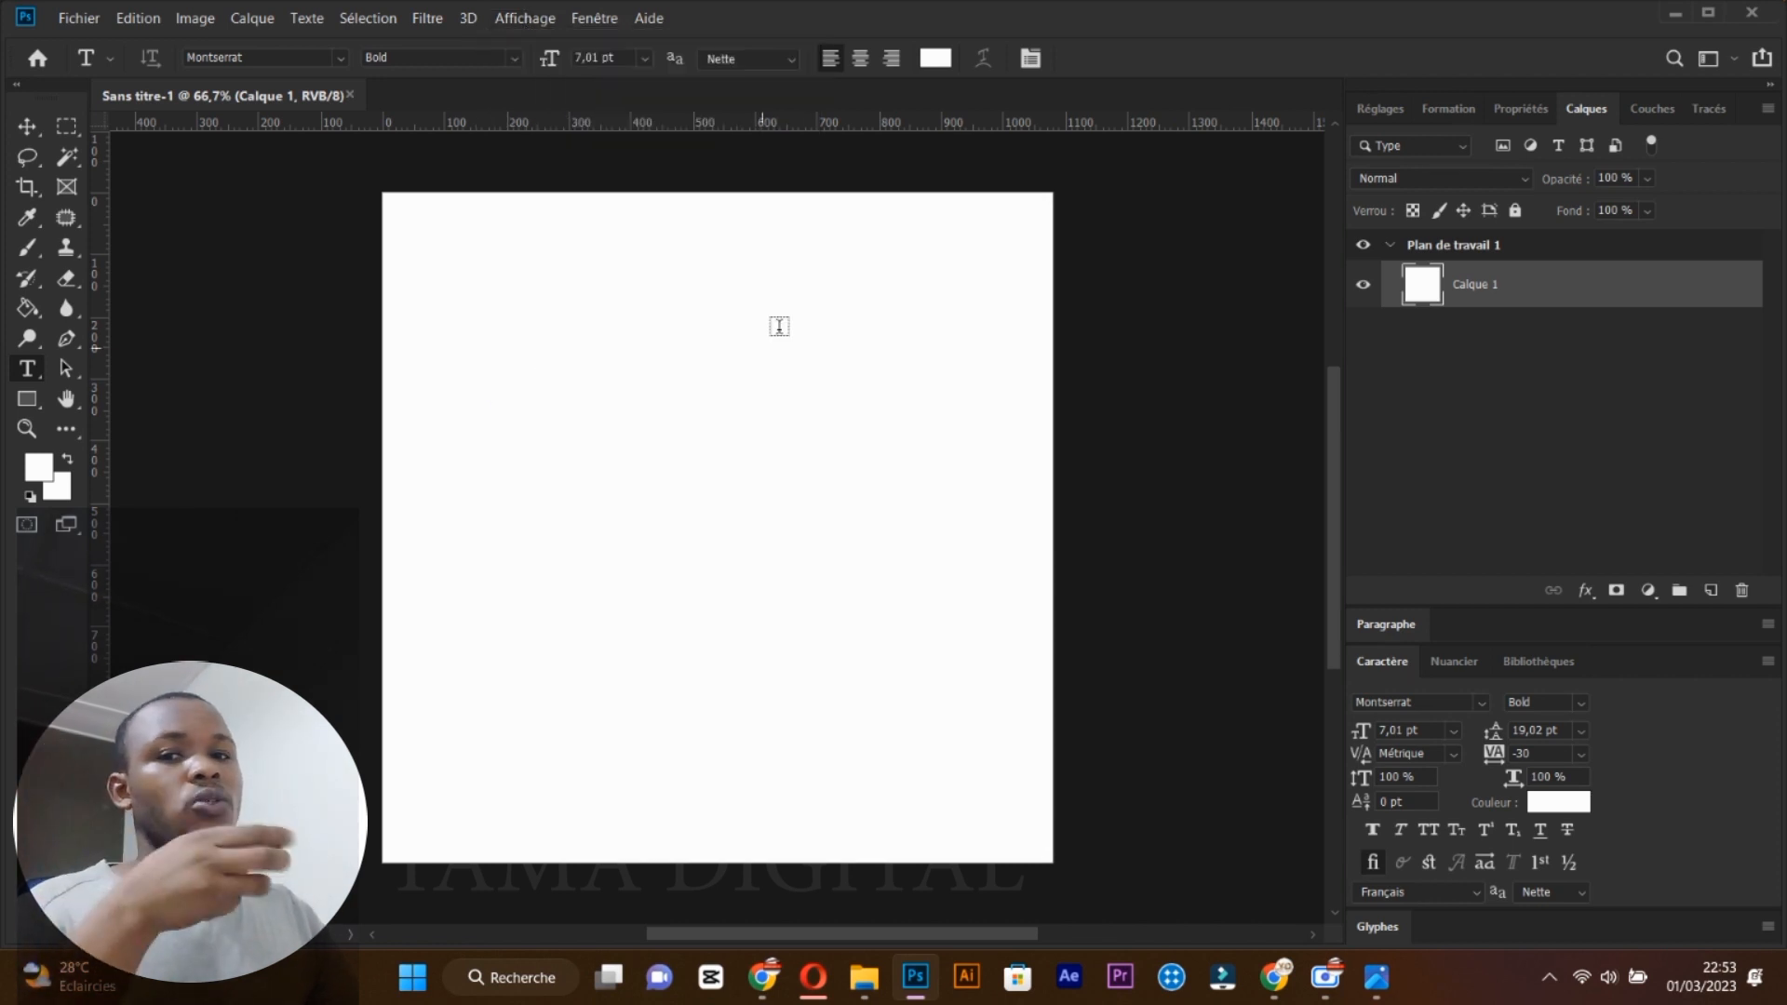
Switch to the Opera browser, download the Pexels photo of a hand holding a blank phone on blue, and close the donation pop-up.
click(813, 977)
mouse_move(1499, 469)
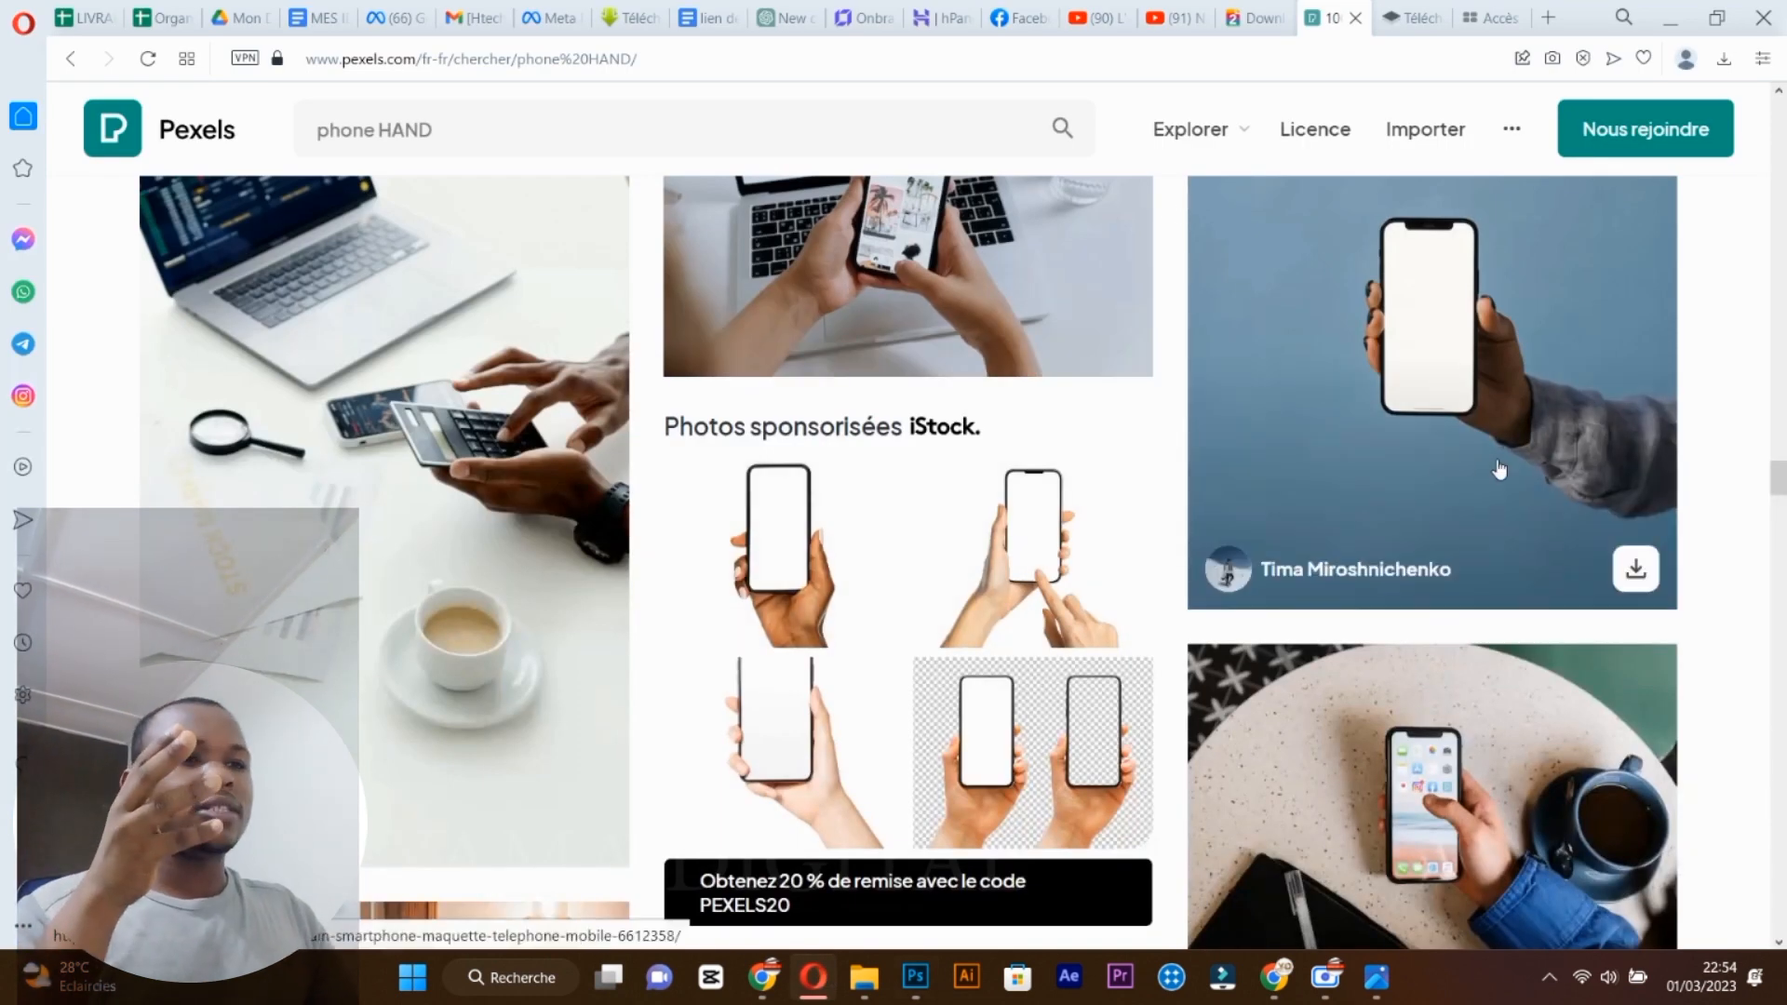
click(1637, 568)
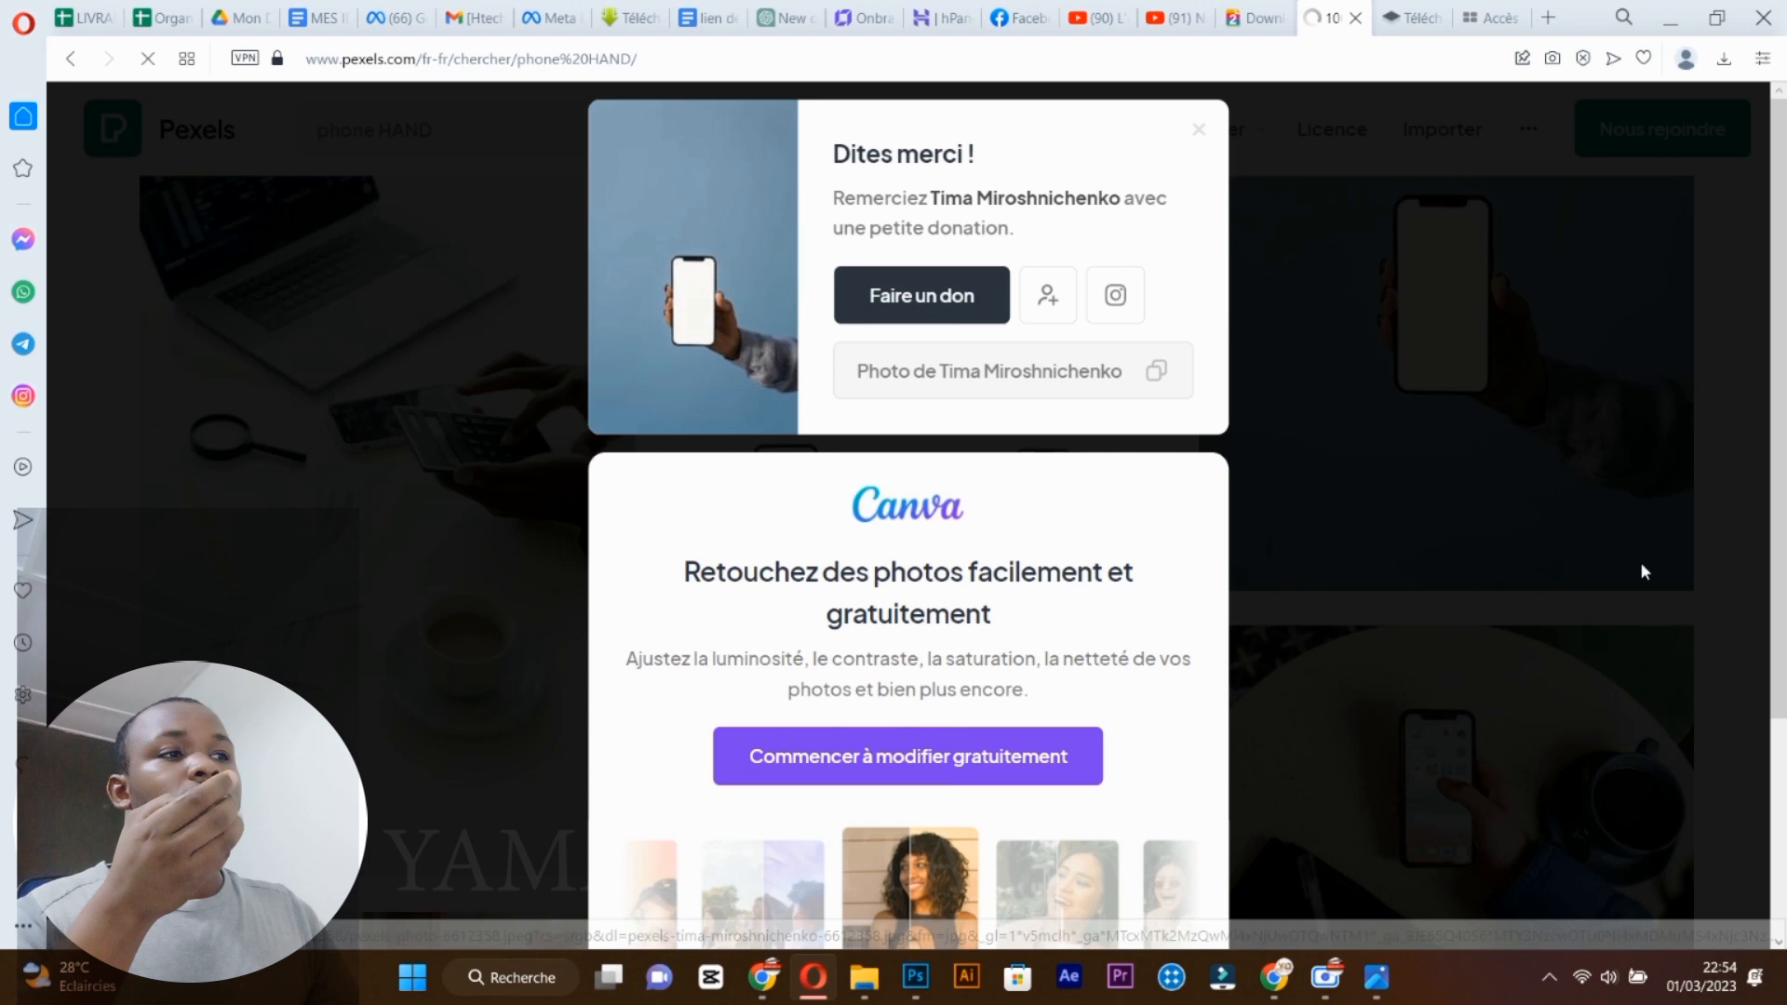
click(1198, 130)
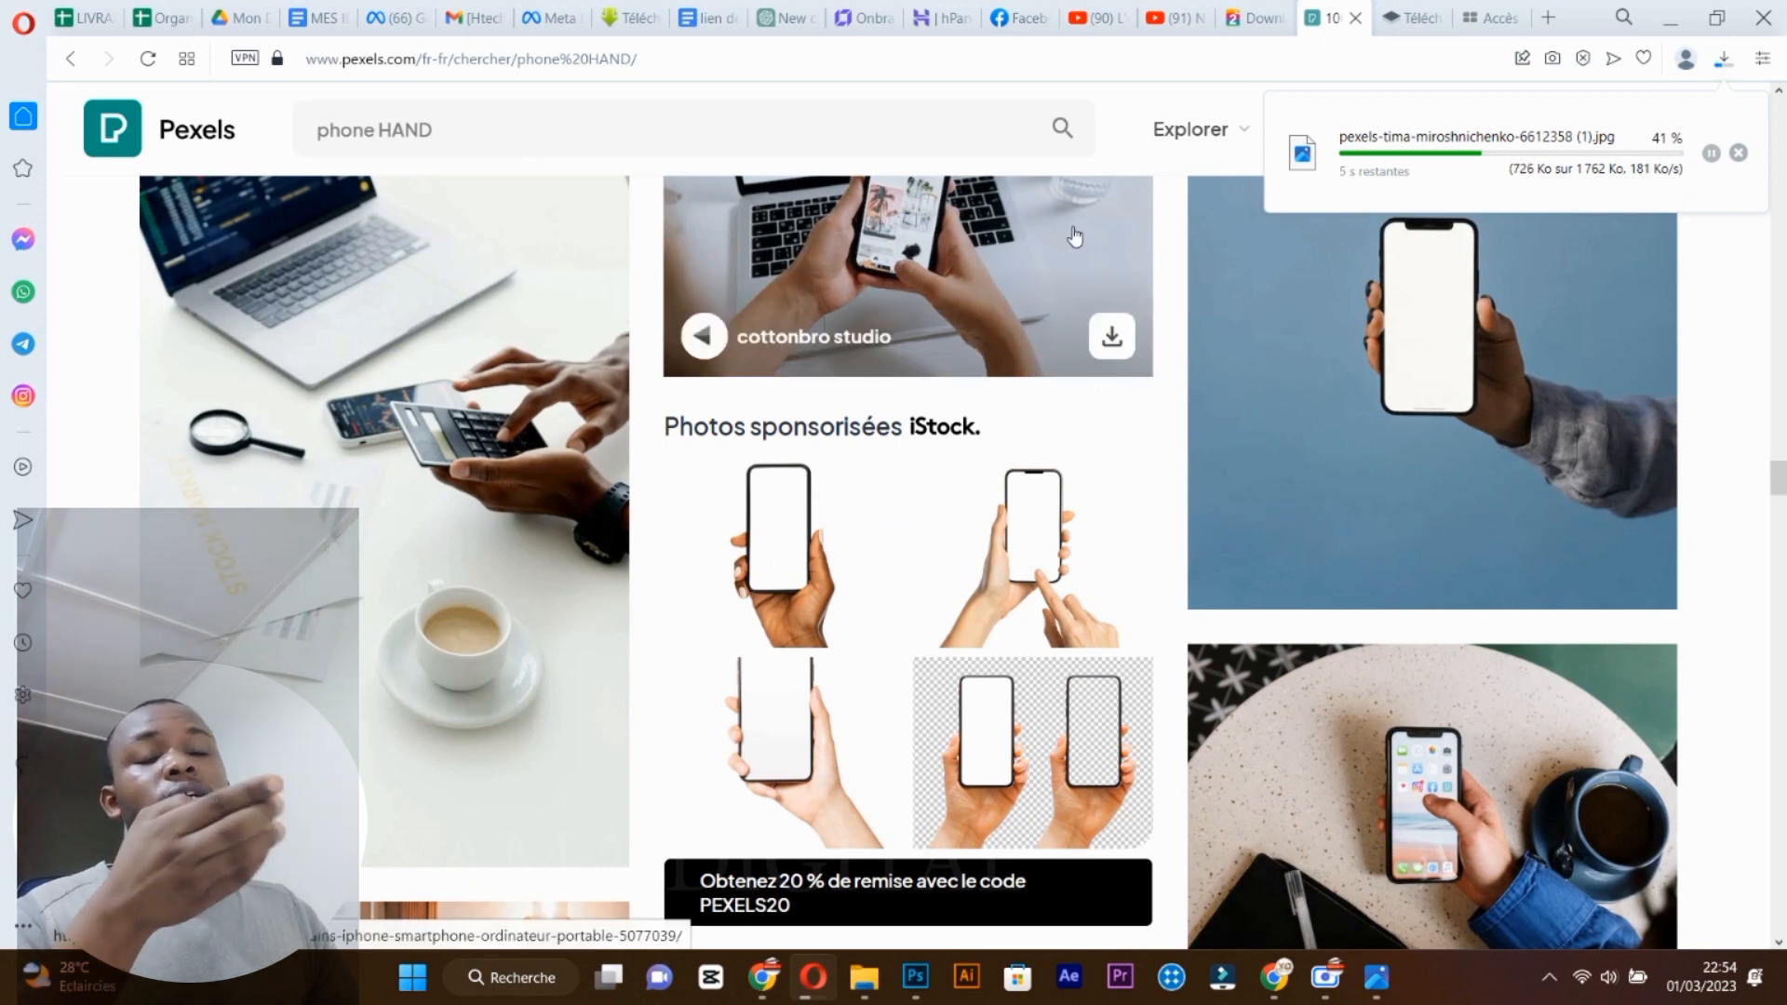
Examine the background-free cut-out of the hand holding the phone on the remove.bg page.
click(1413, 20)
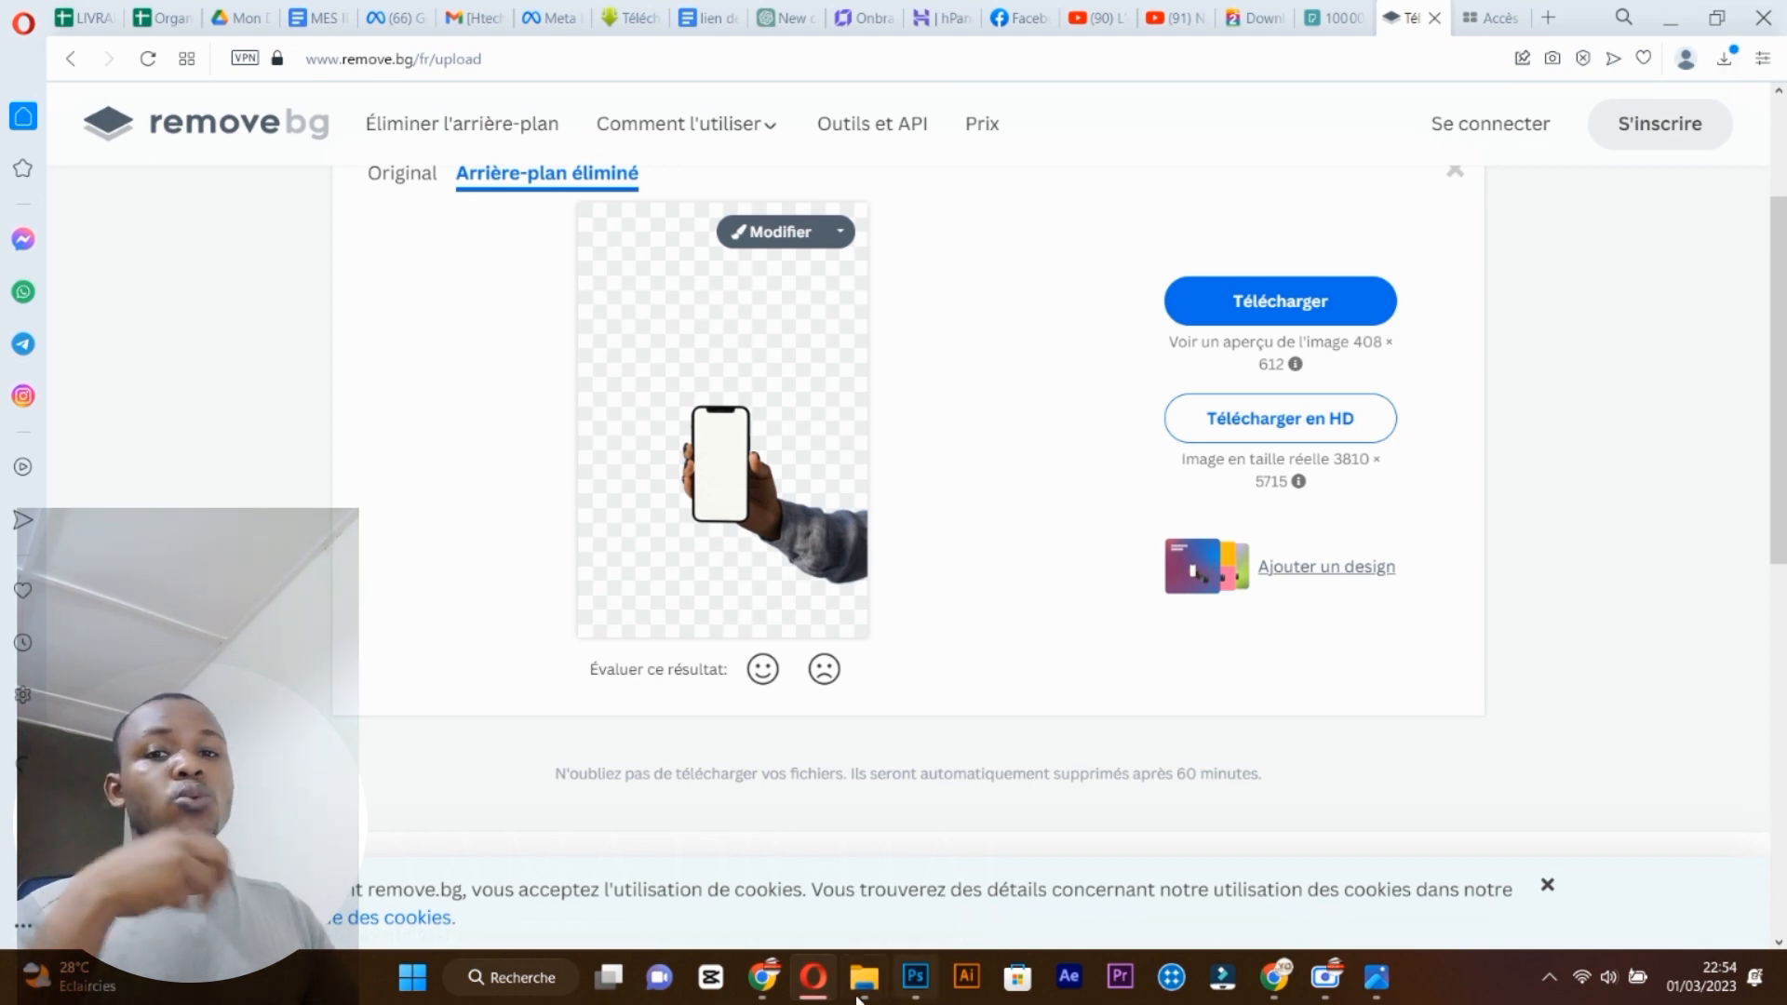
mouse_move(842, 998)
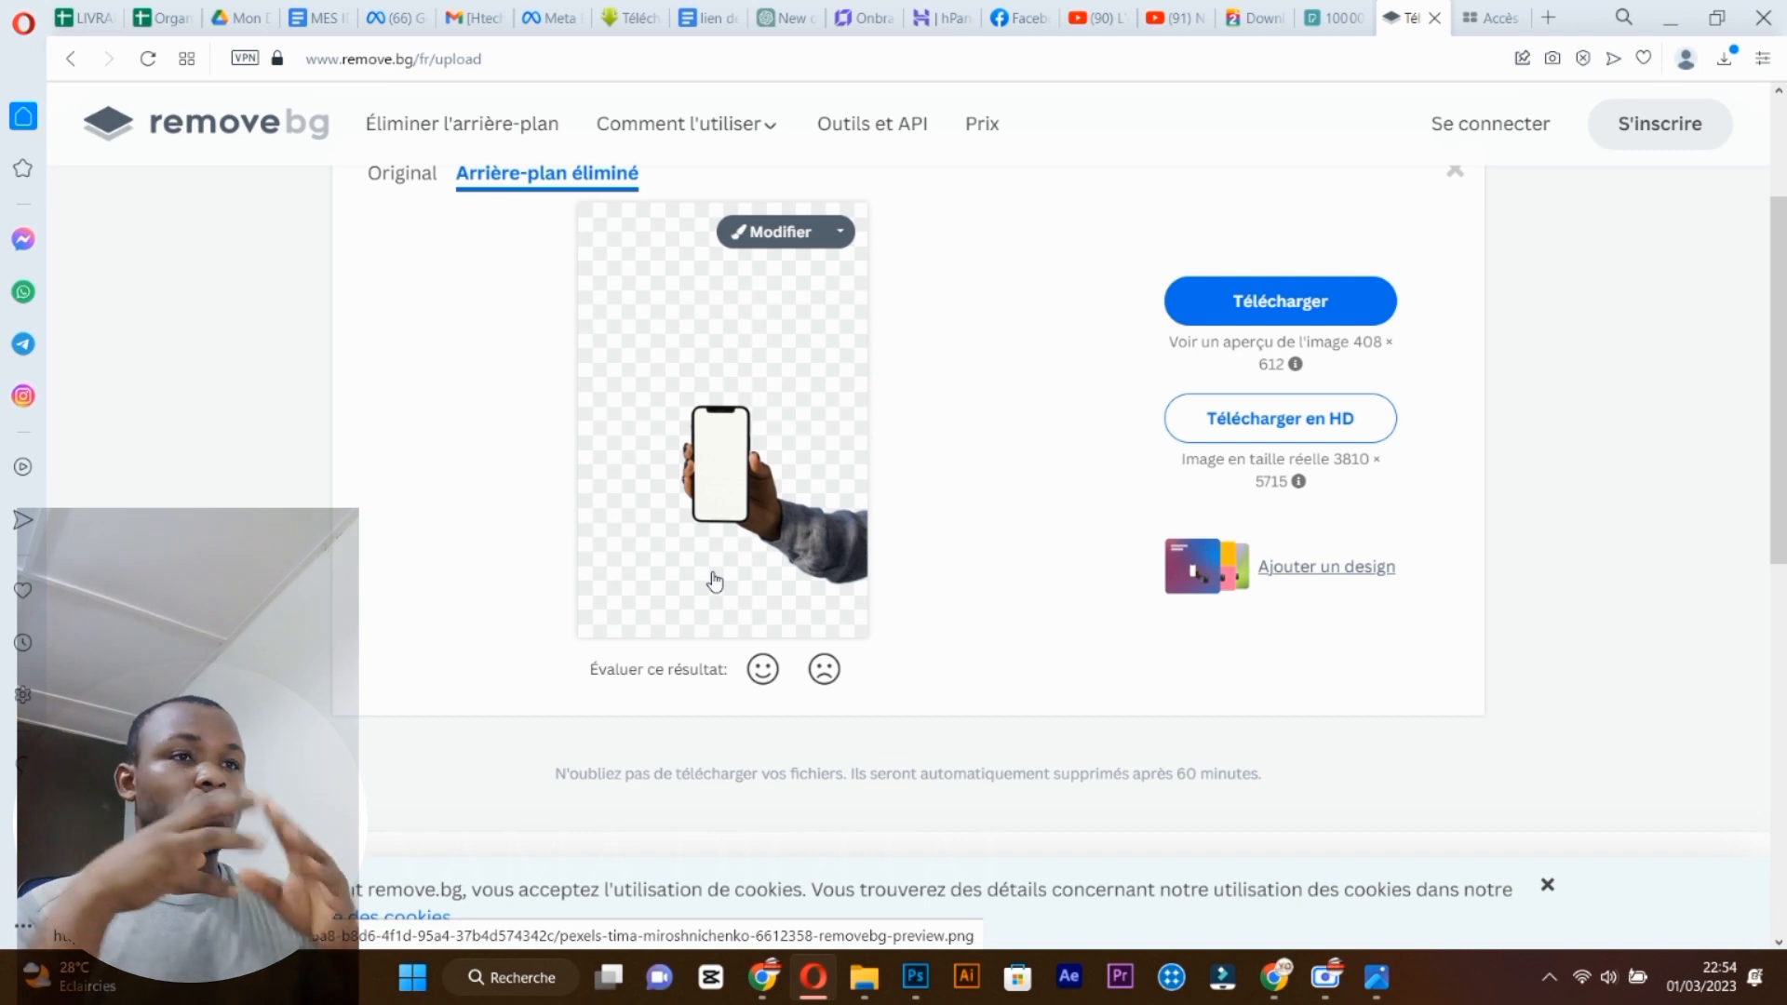
Switch to File Explorer, show the Téléchargements folder containing the phone cut-out, and restore its window to a smaller size.
click(925, 986)
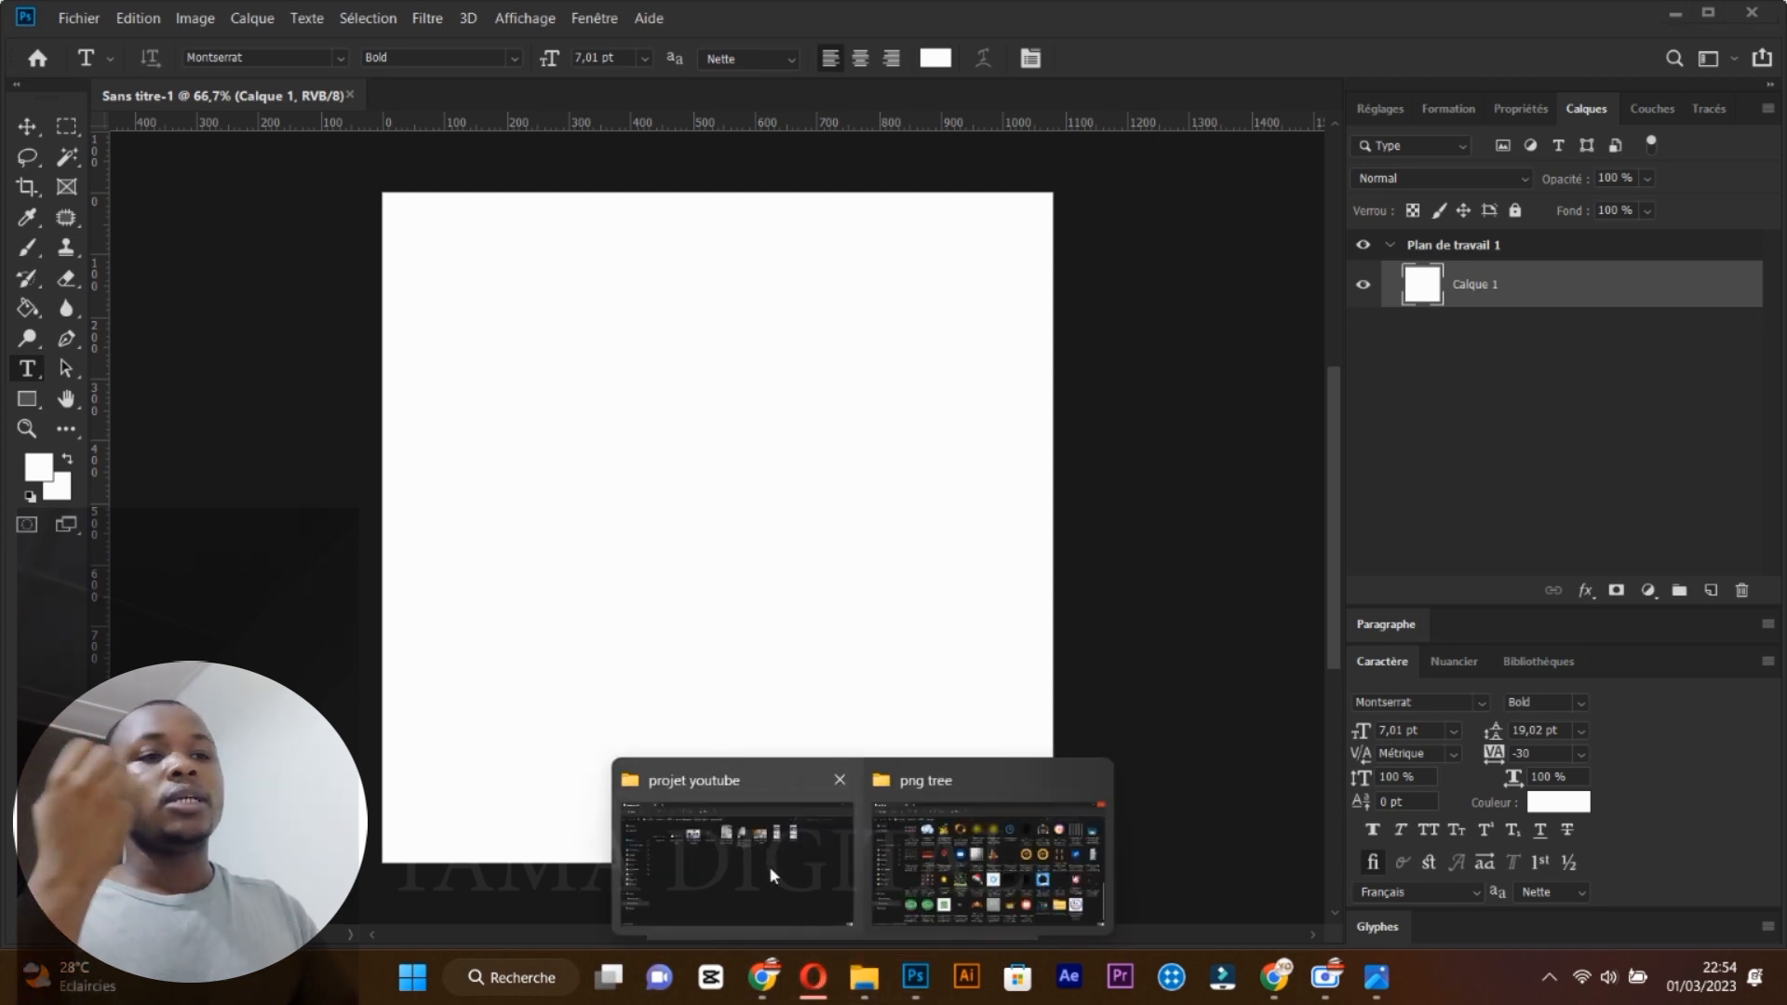
click(803, 853)
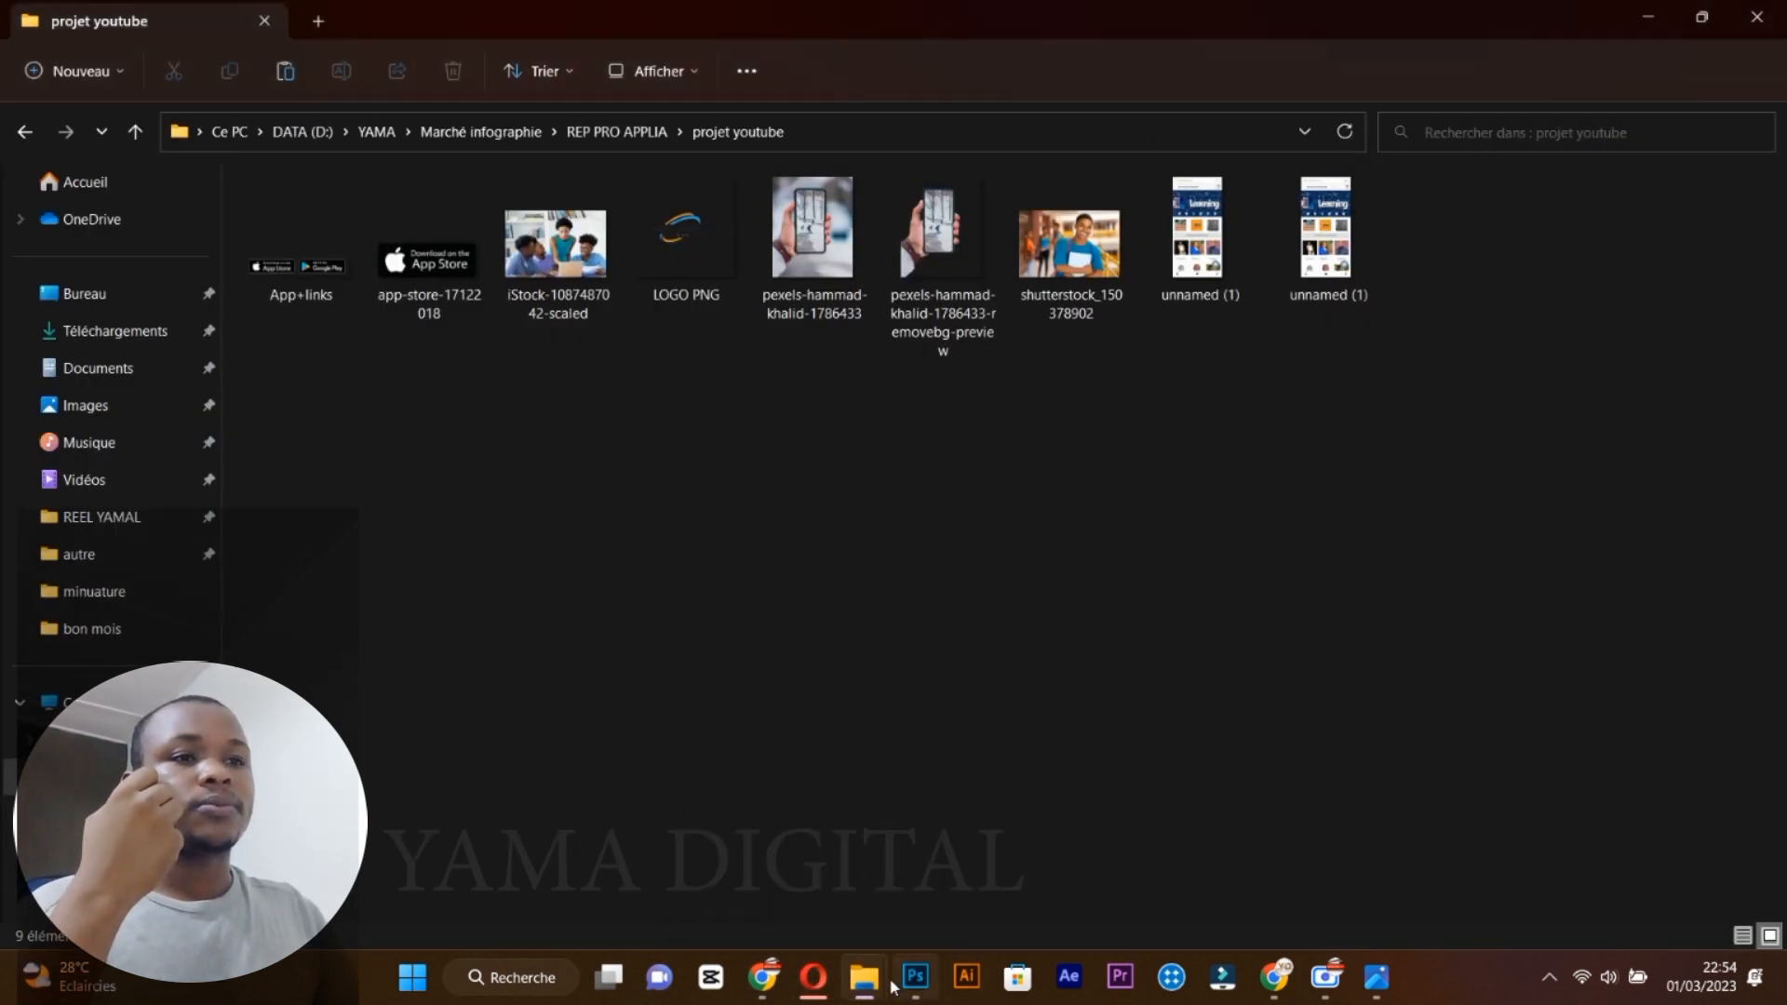
click(890, 882)
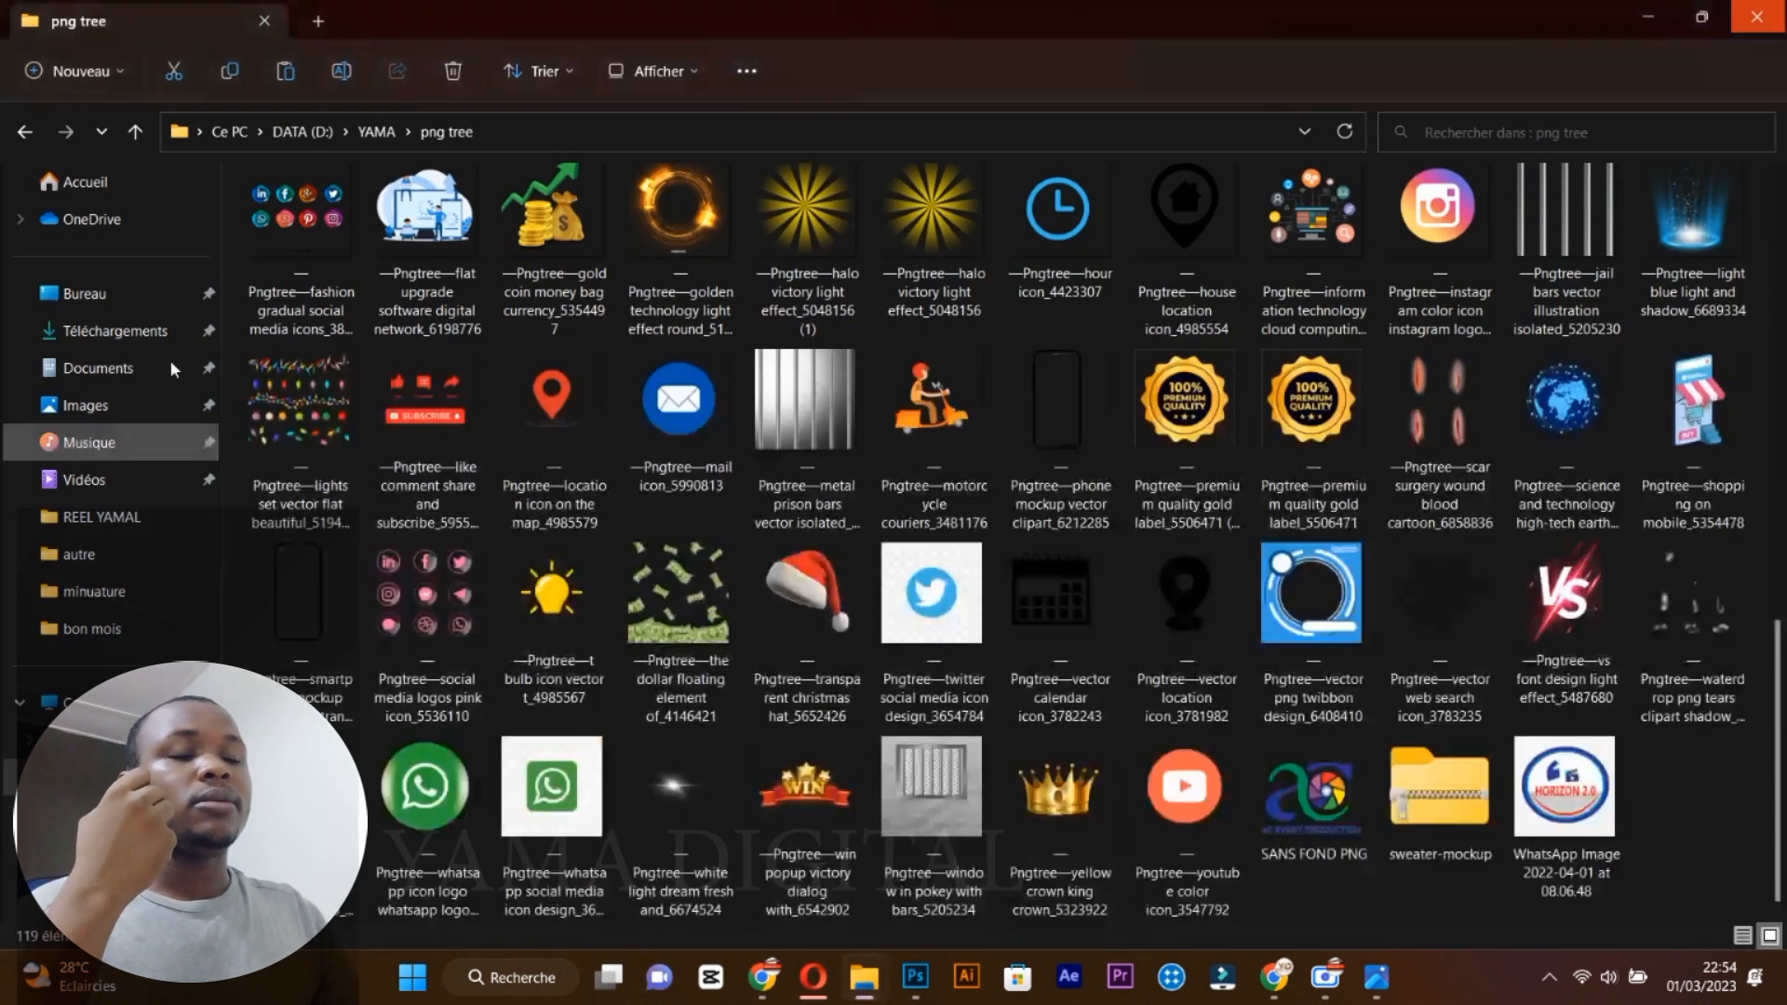
click(107, 335)
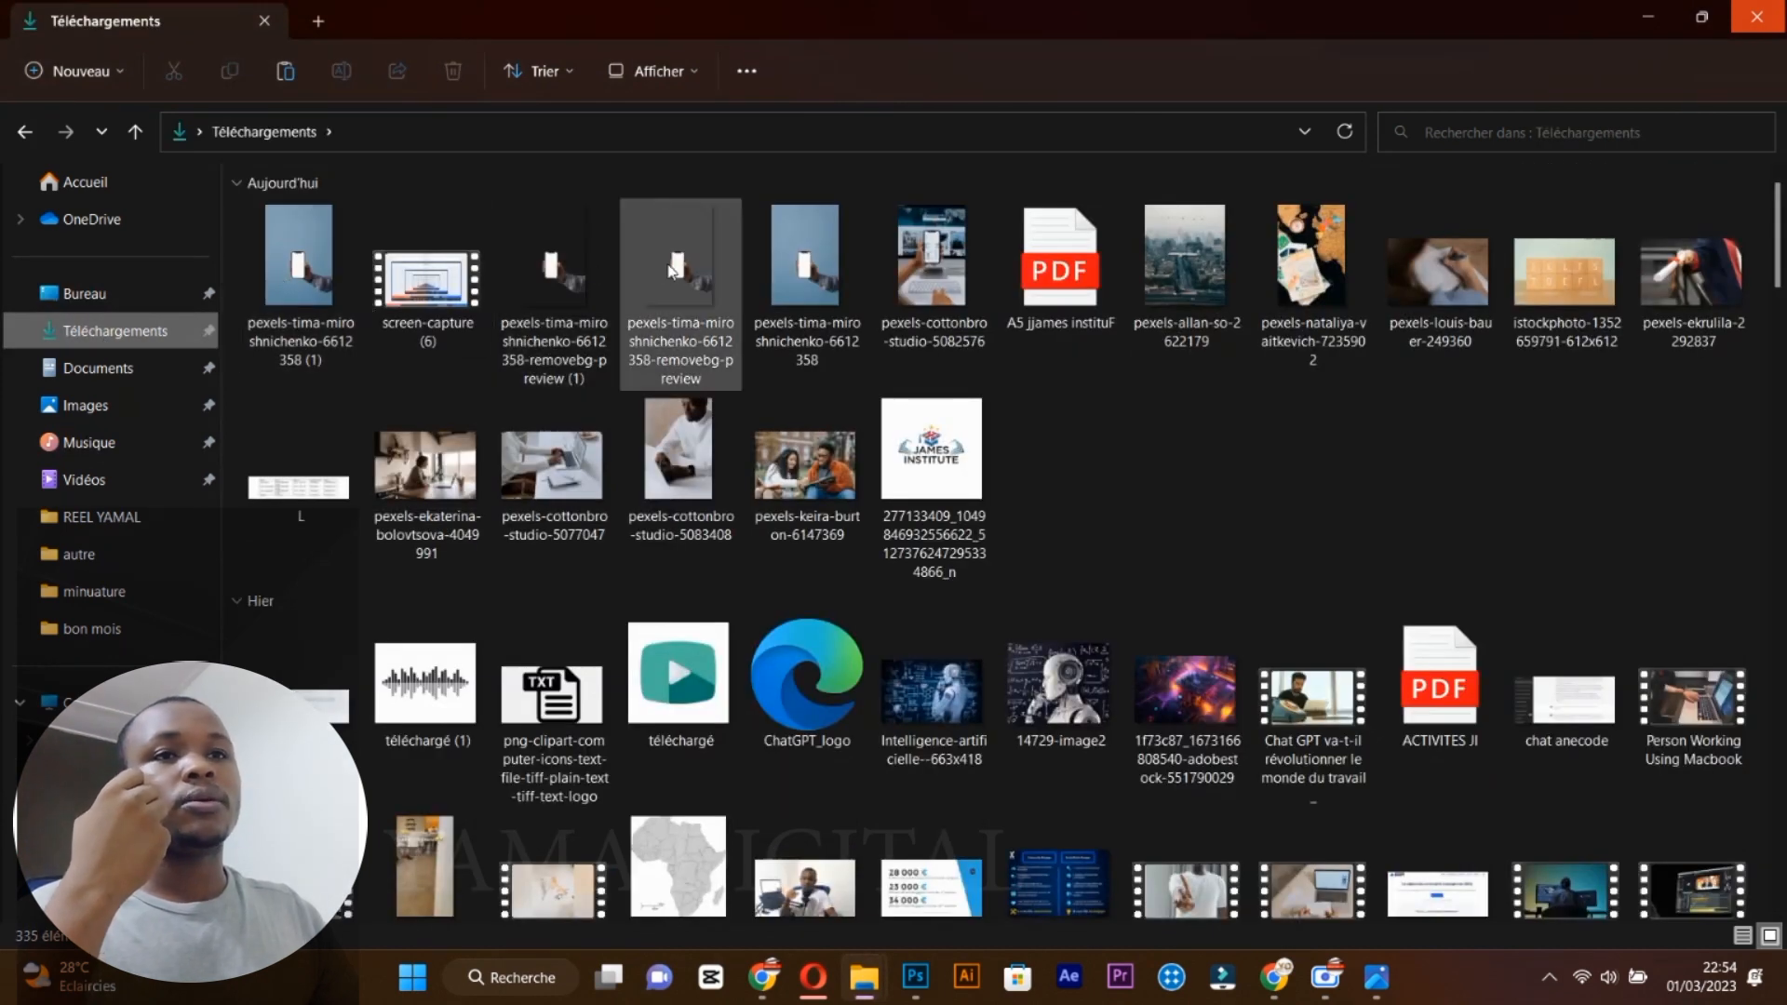
click(1718, 14)
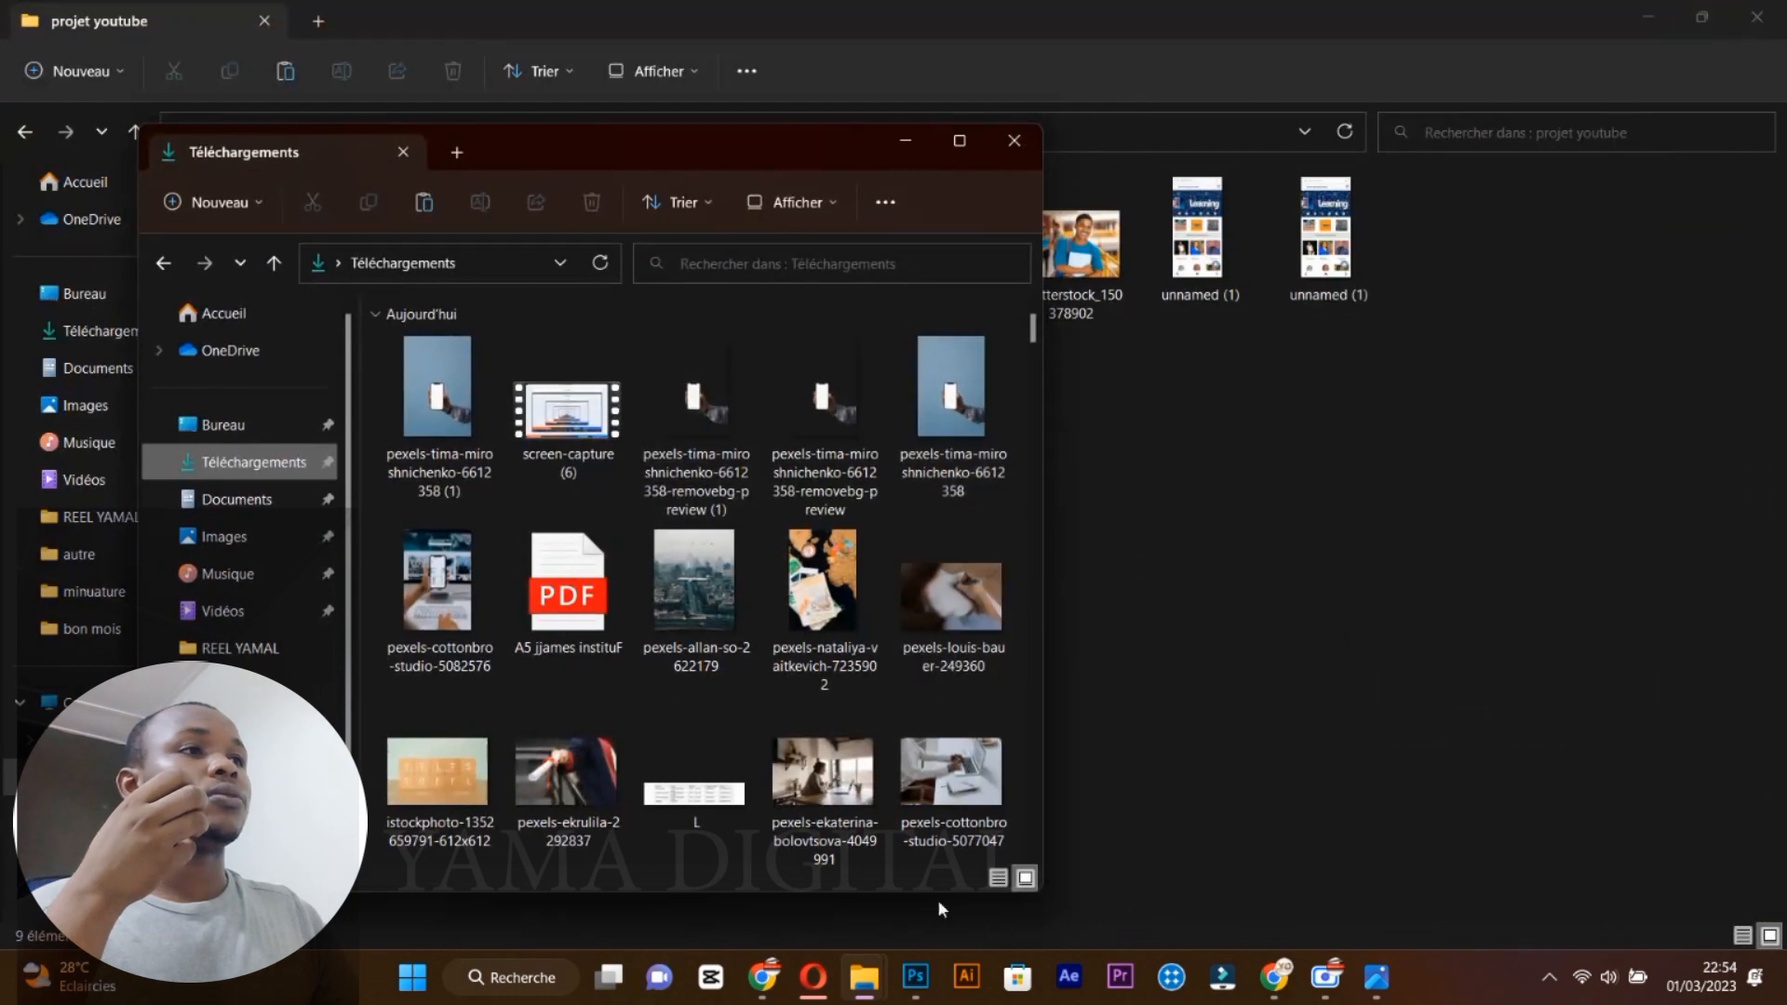
Place the 6612358-removebg-preview (1) phone cut-out from the Téléchargements folder into the blank Photoshop document.
click(916, 979)
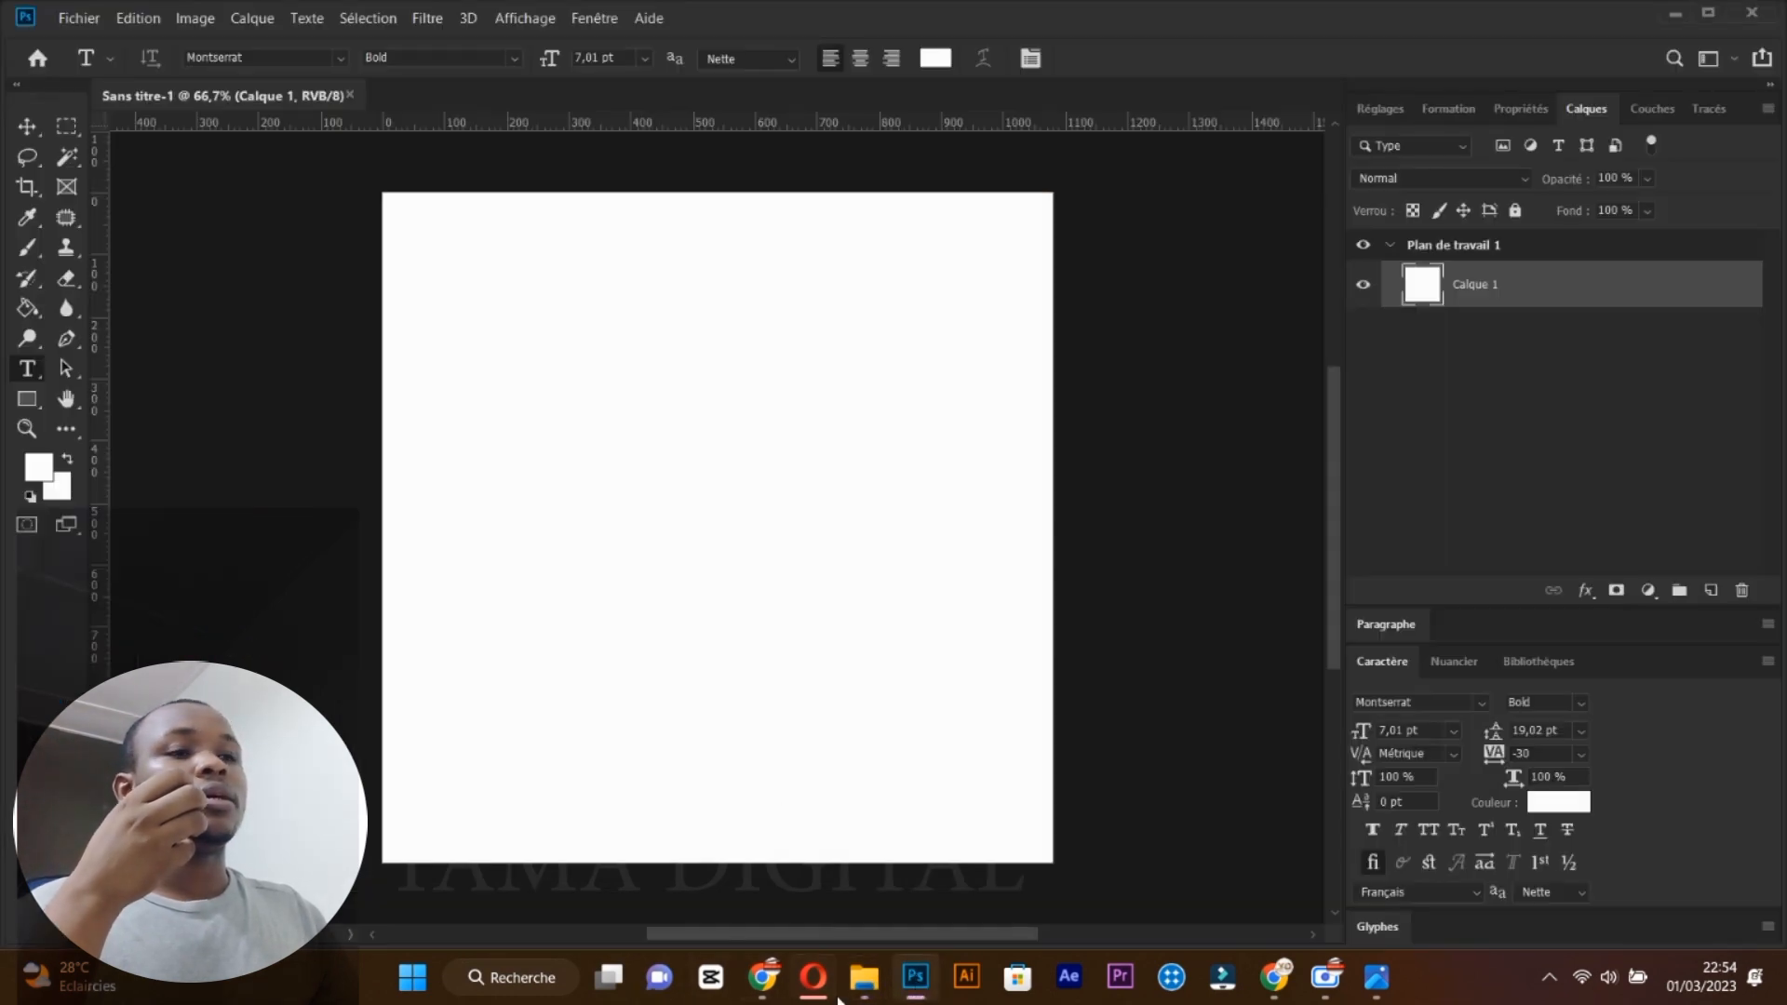
click(812, 977)
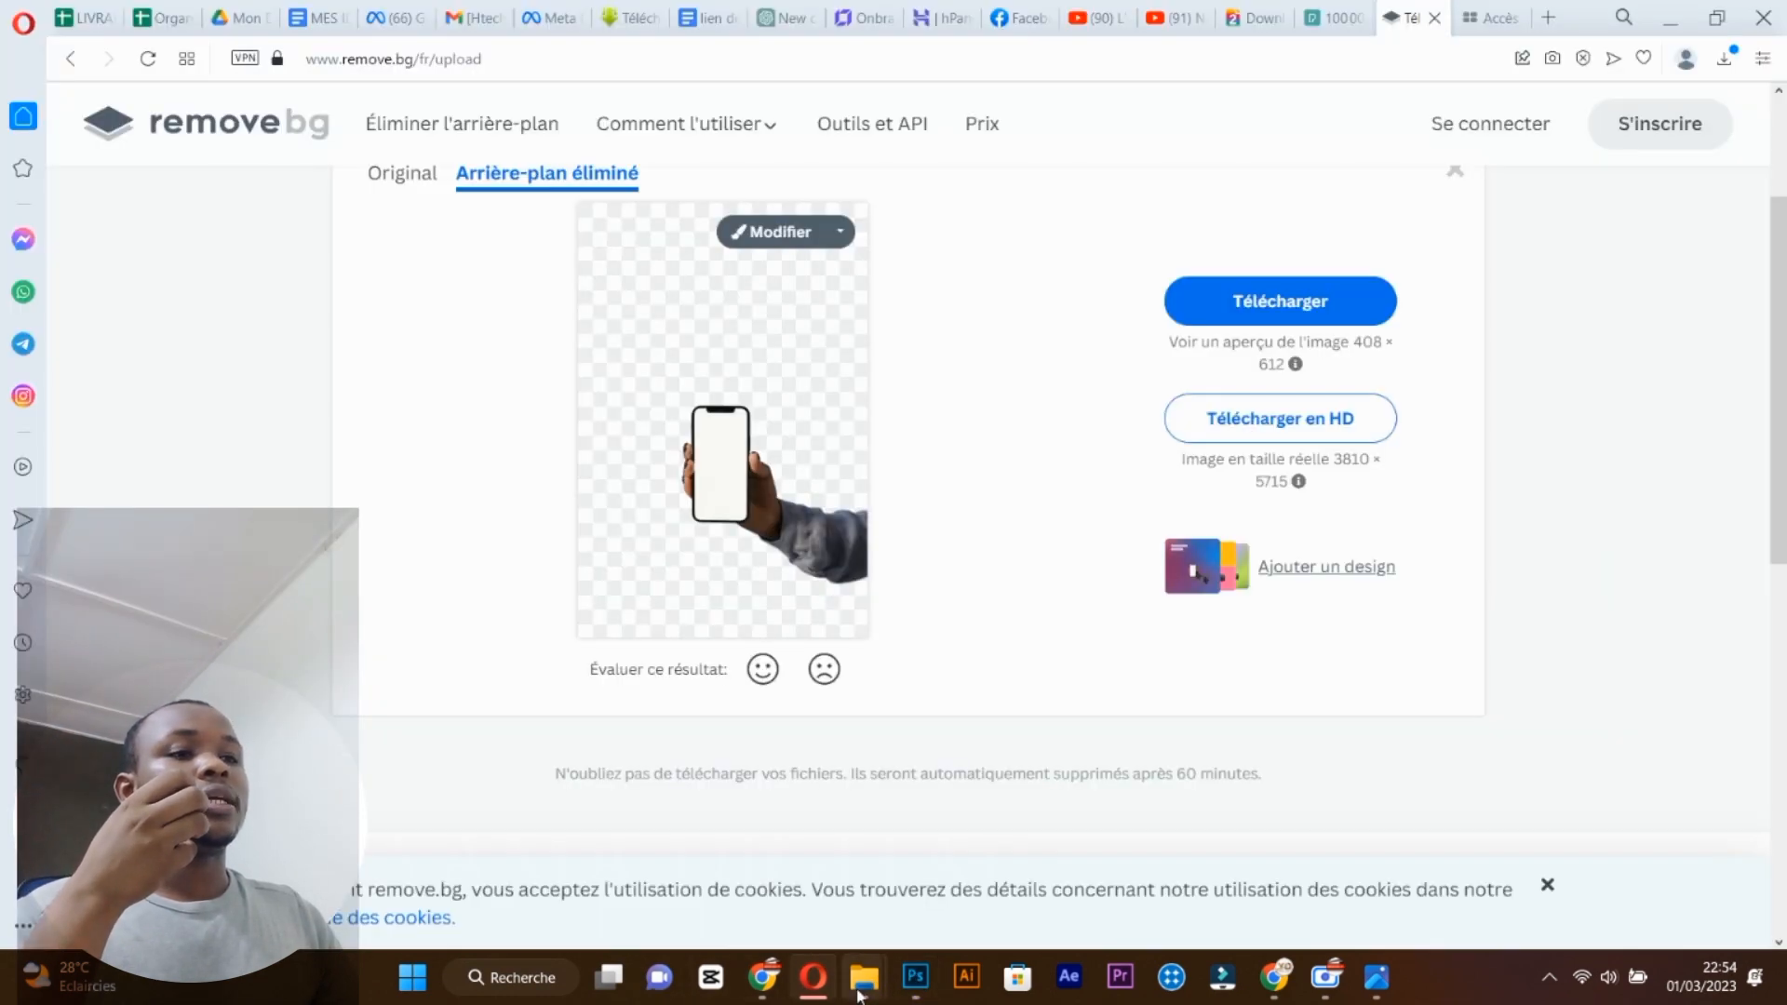
click(915, 977)
mouse_move(864, 987)
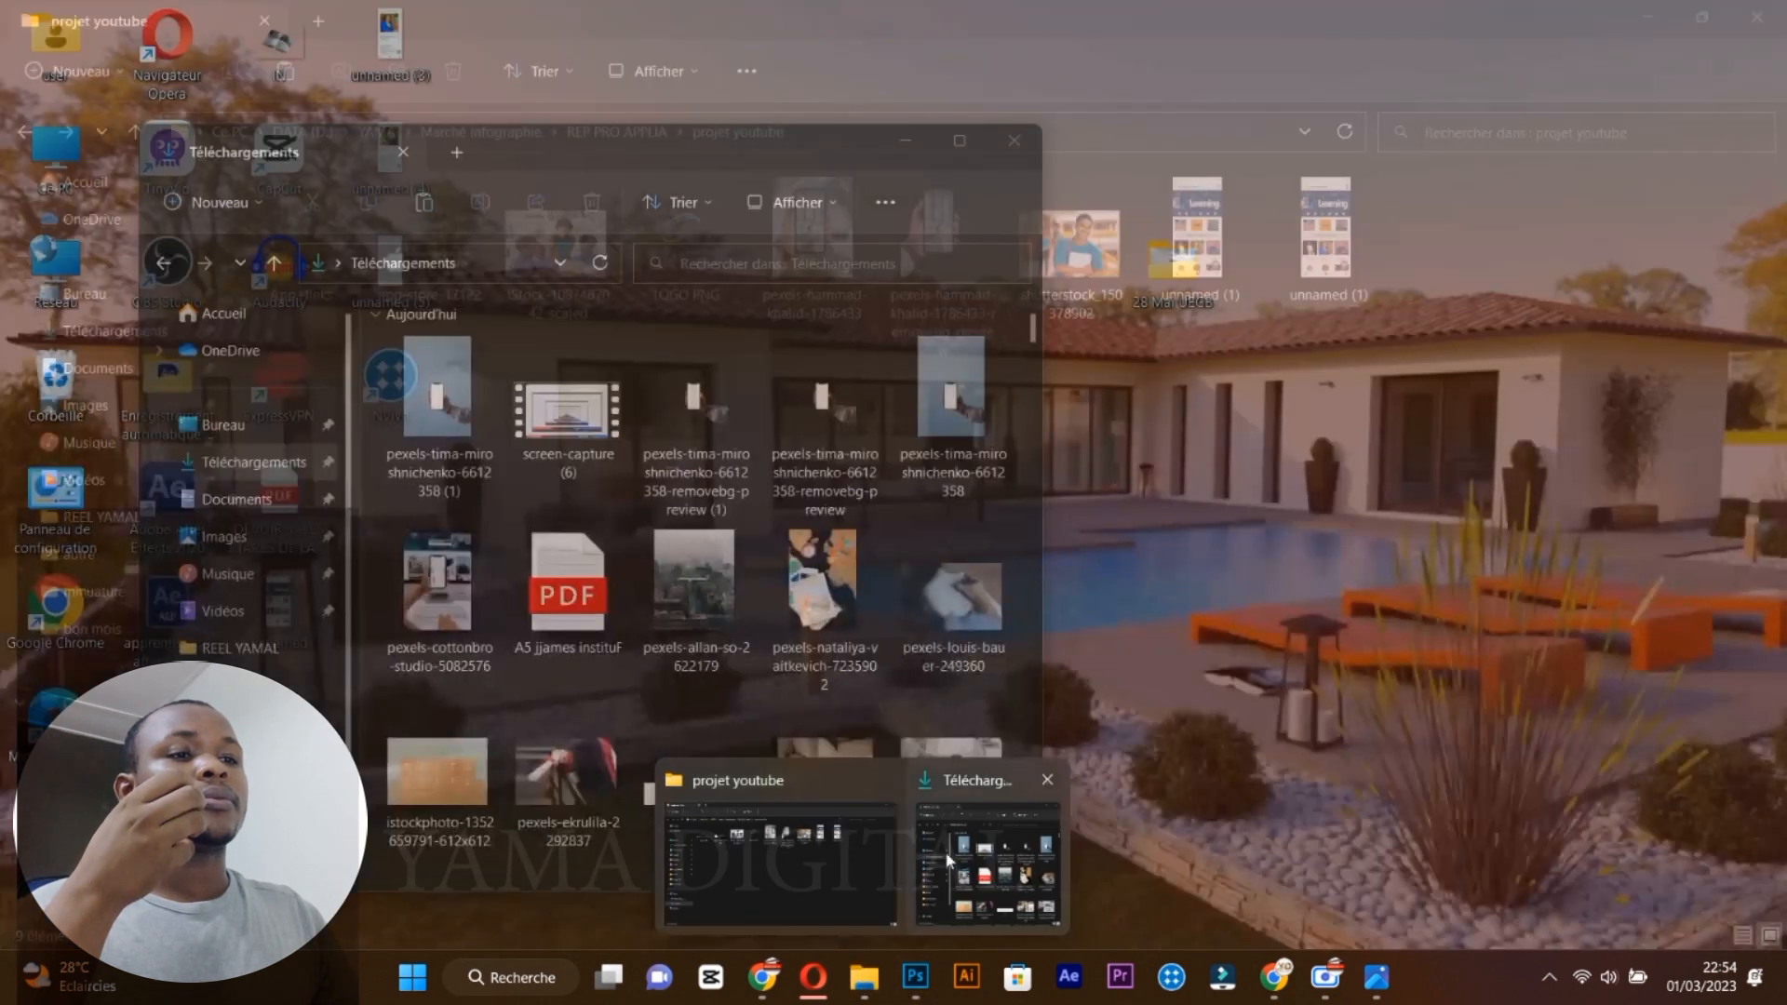
click(986, 860)
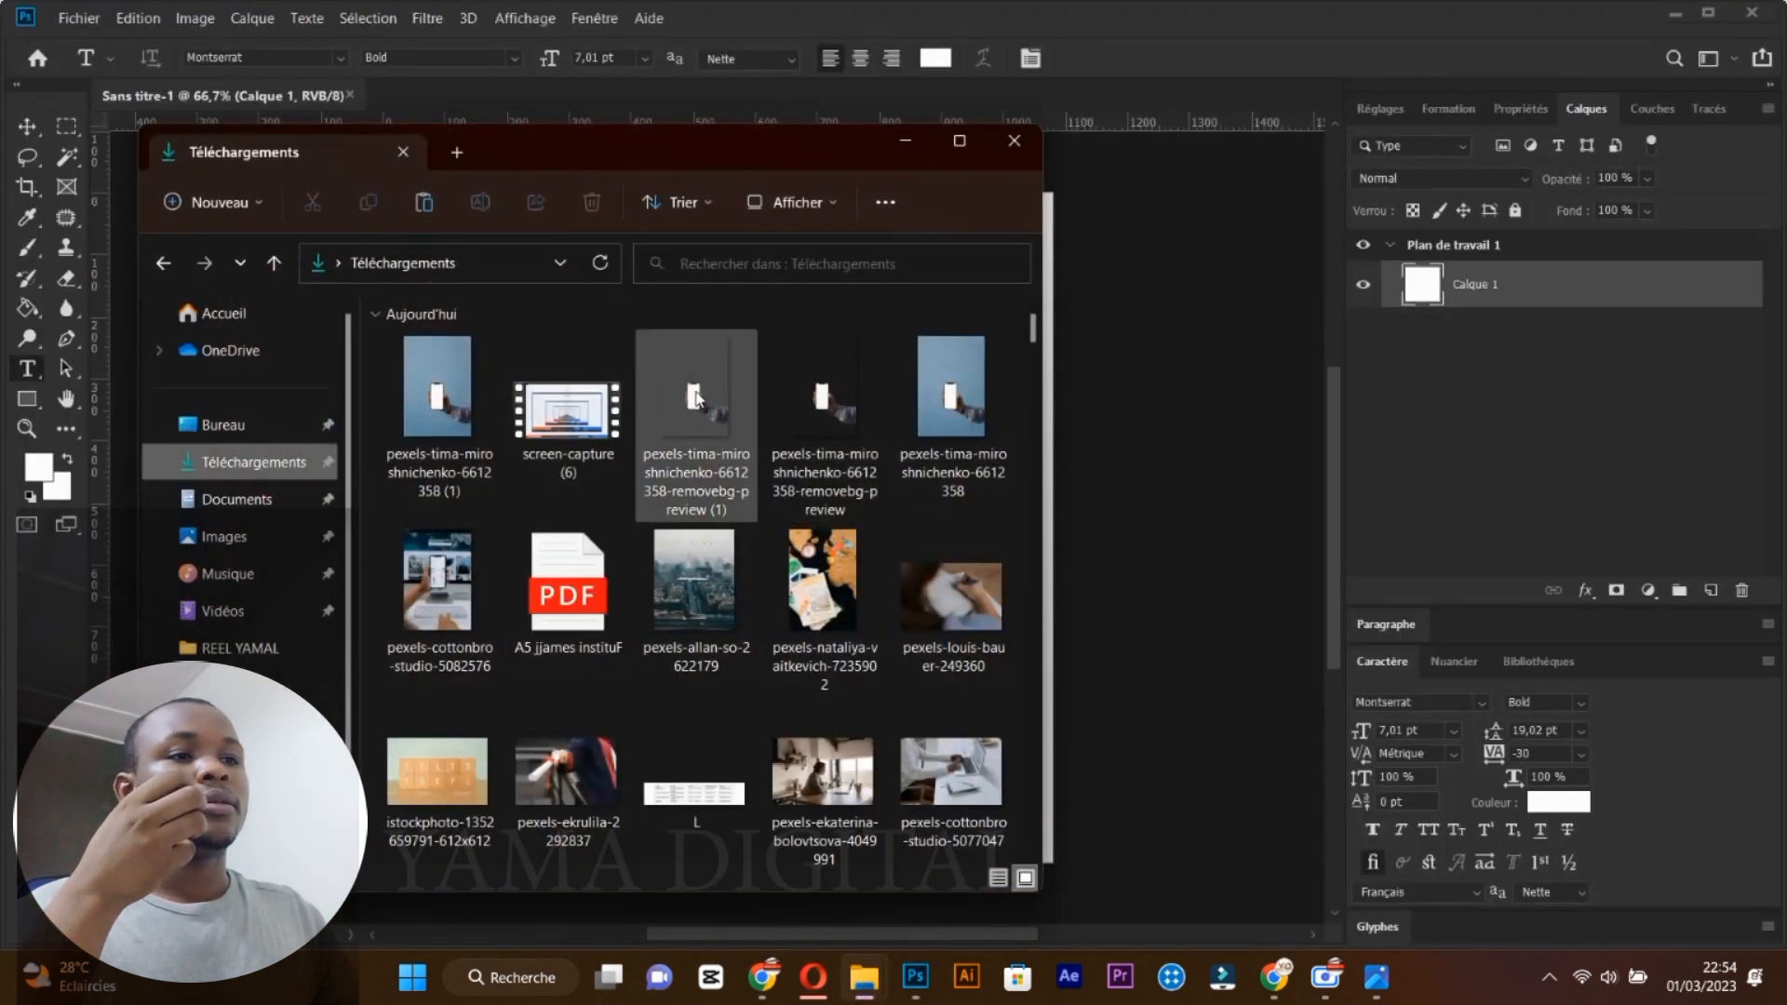
drag(698, 398, 1081, 481)
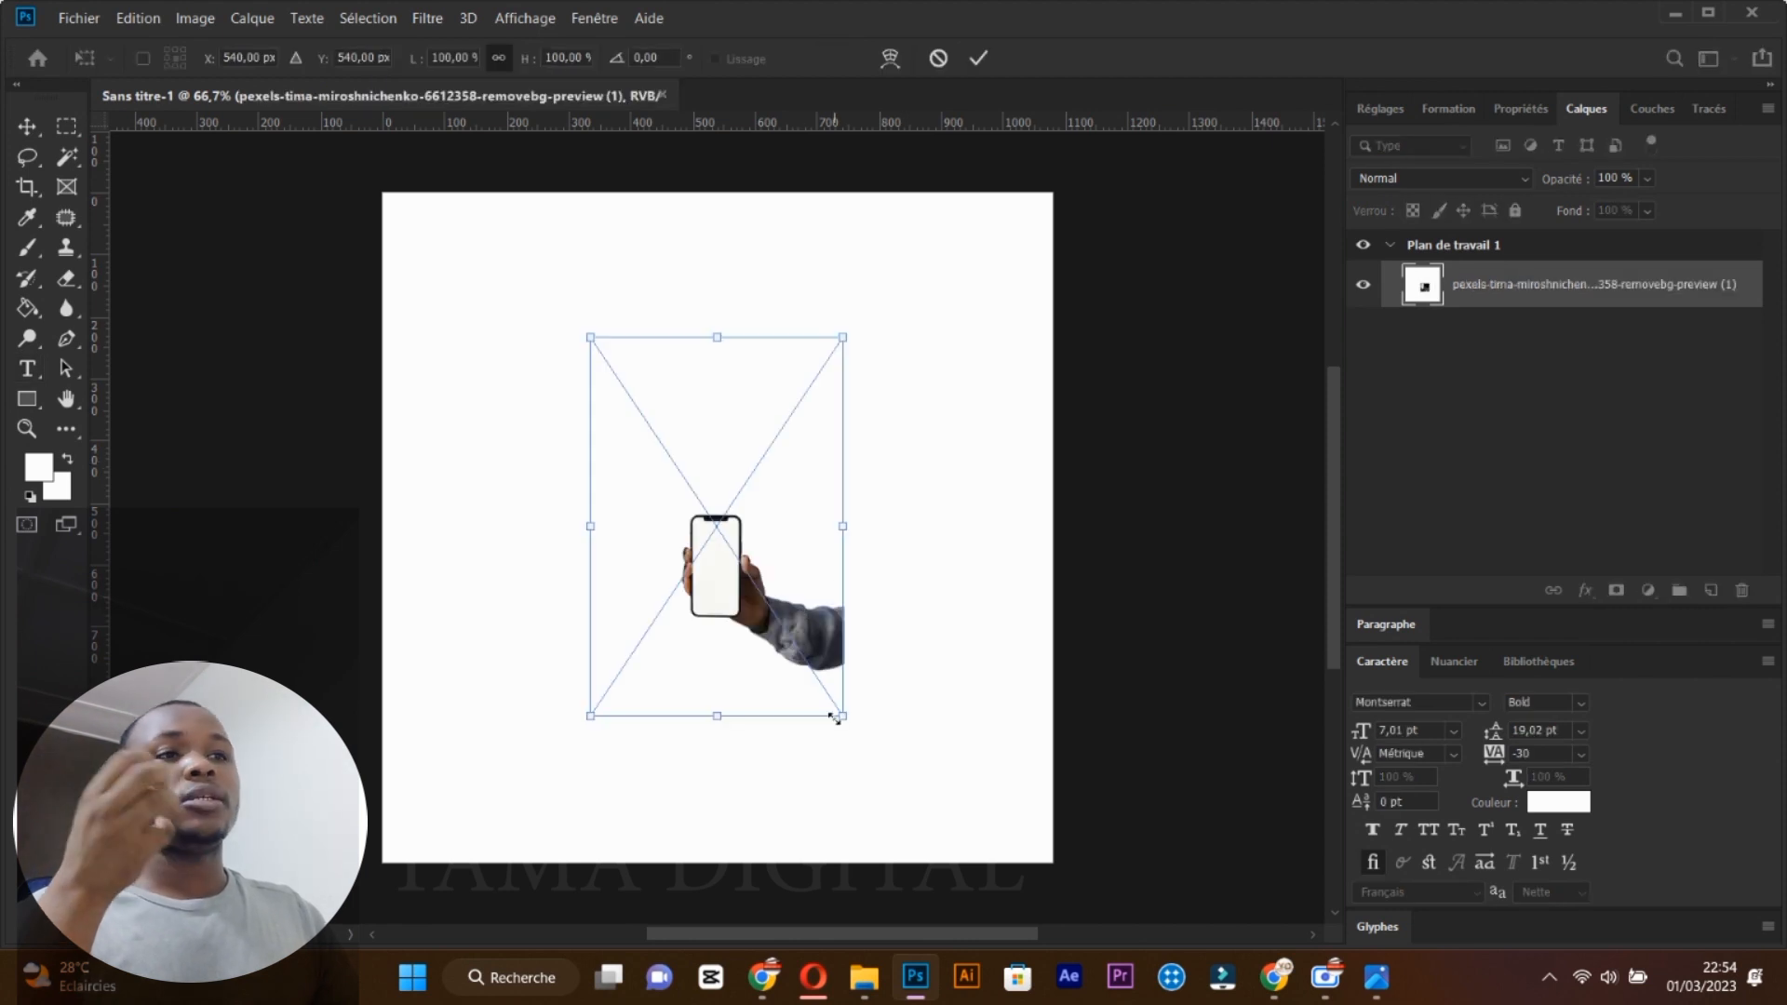
Enlarge the placed hand-and-phone cut-out proportionally to about 218 % and centre it near X 589 px, Y 248 px.
drag(840, 718, 1023, 889)
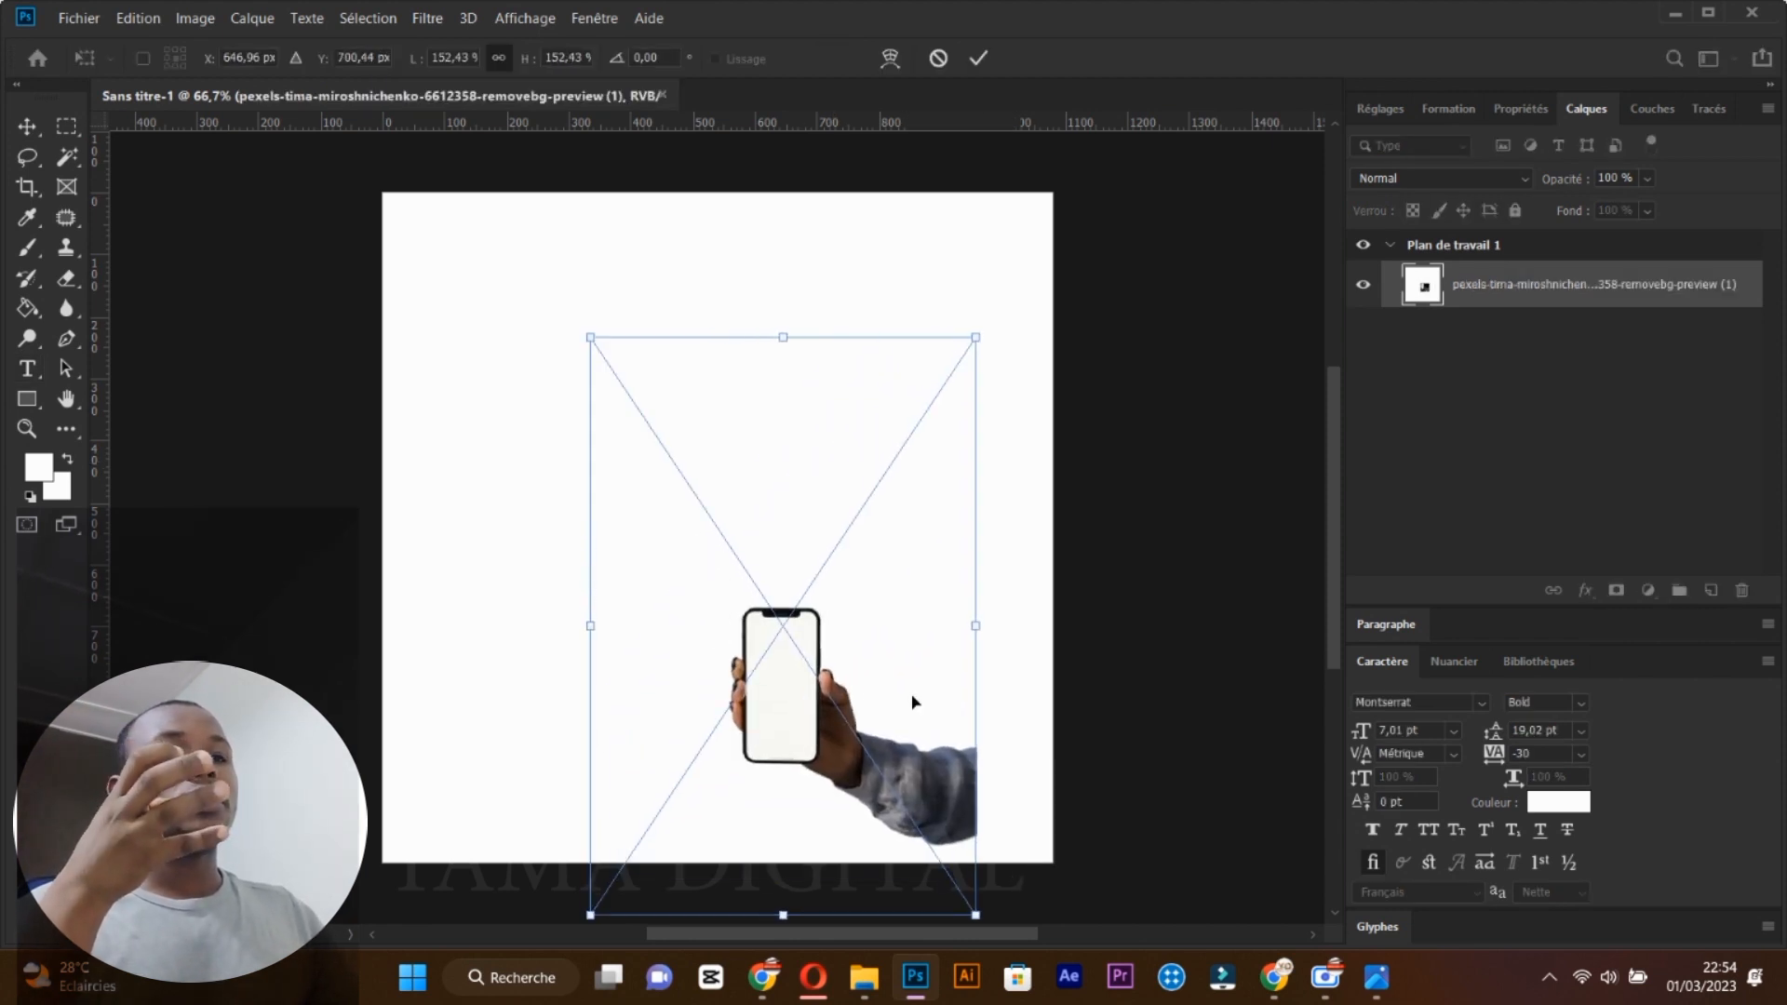
drag(913, 702, 765, 451)
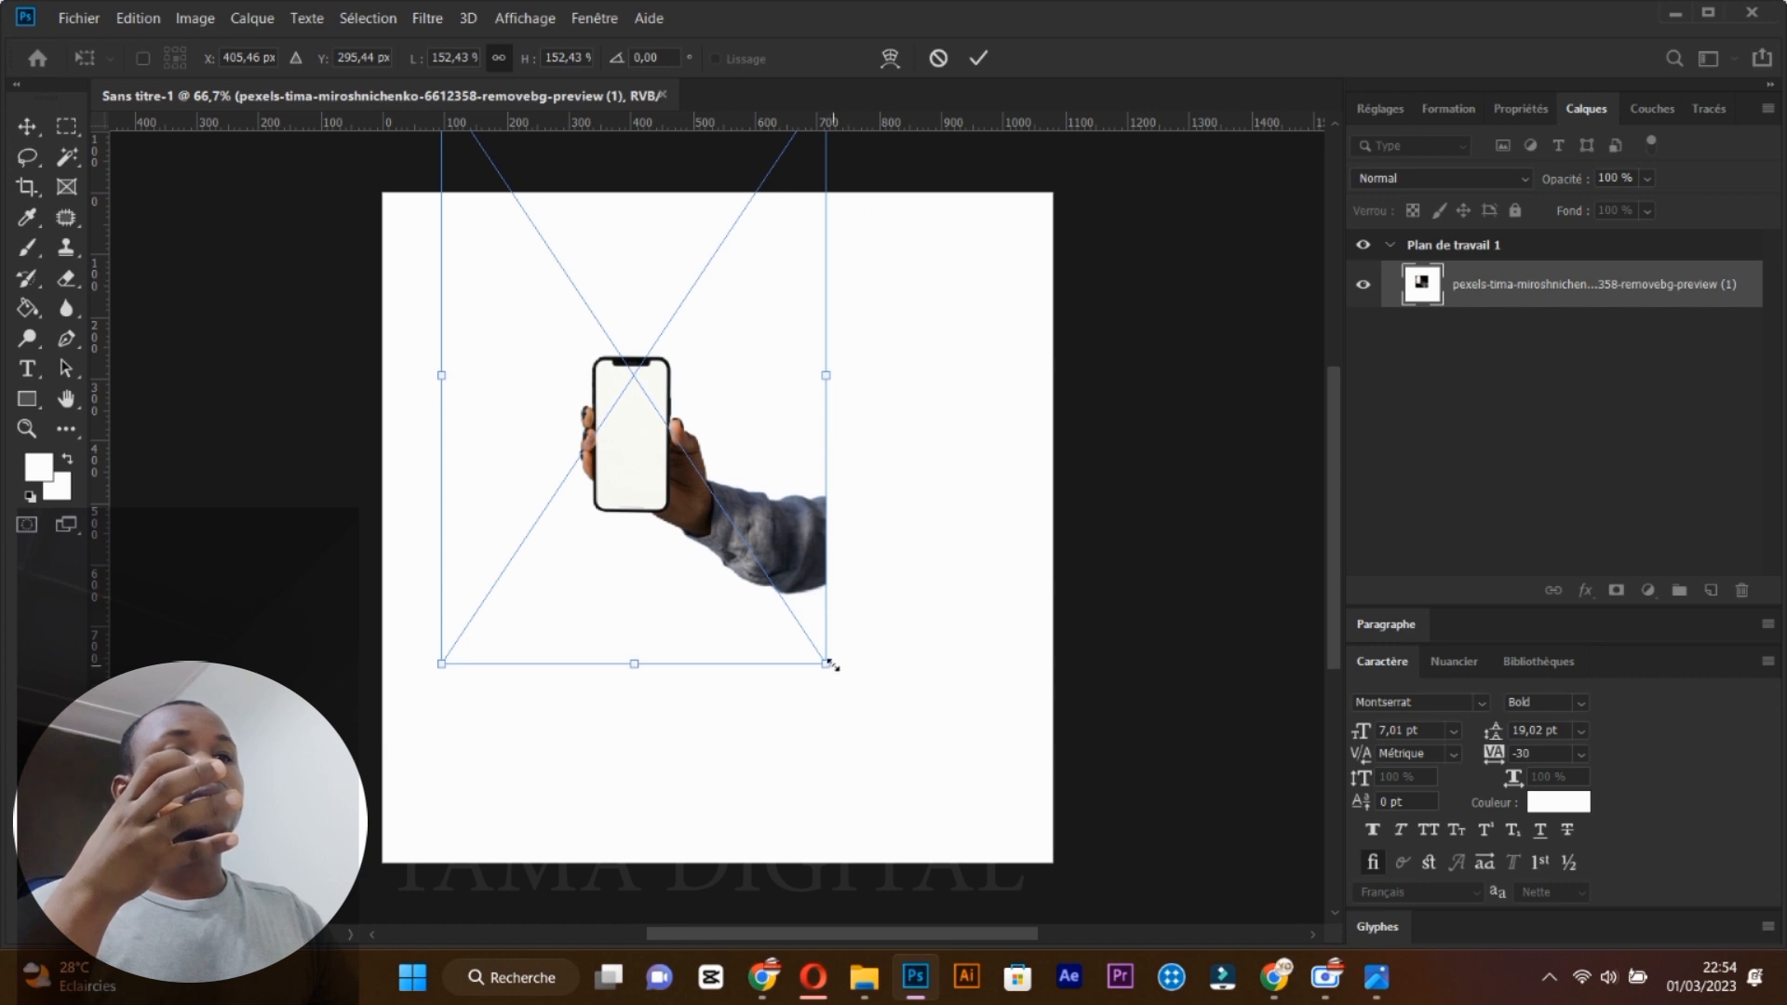
drag(831, 665, 785, 494)
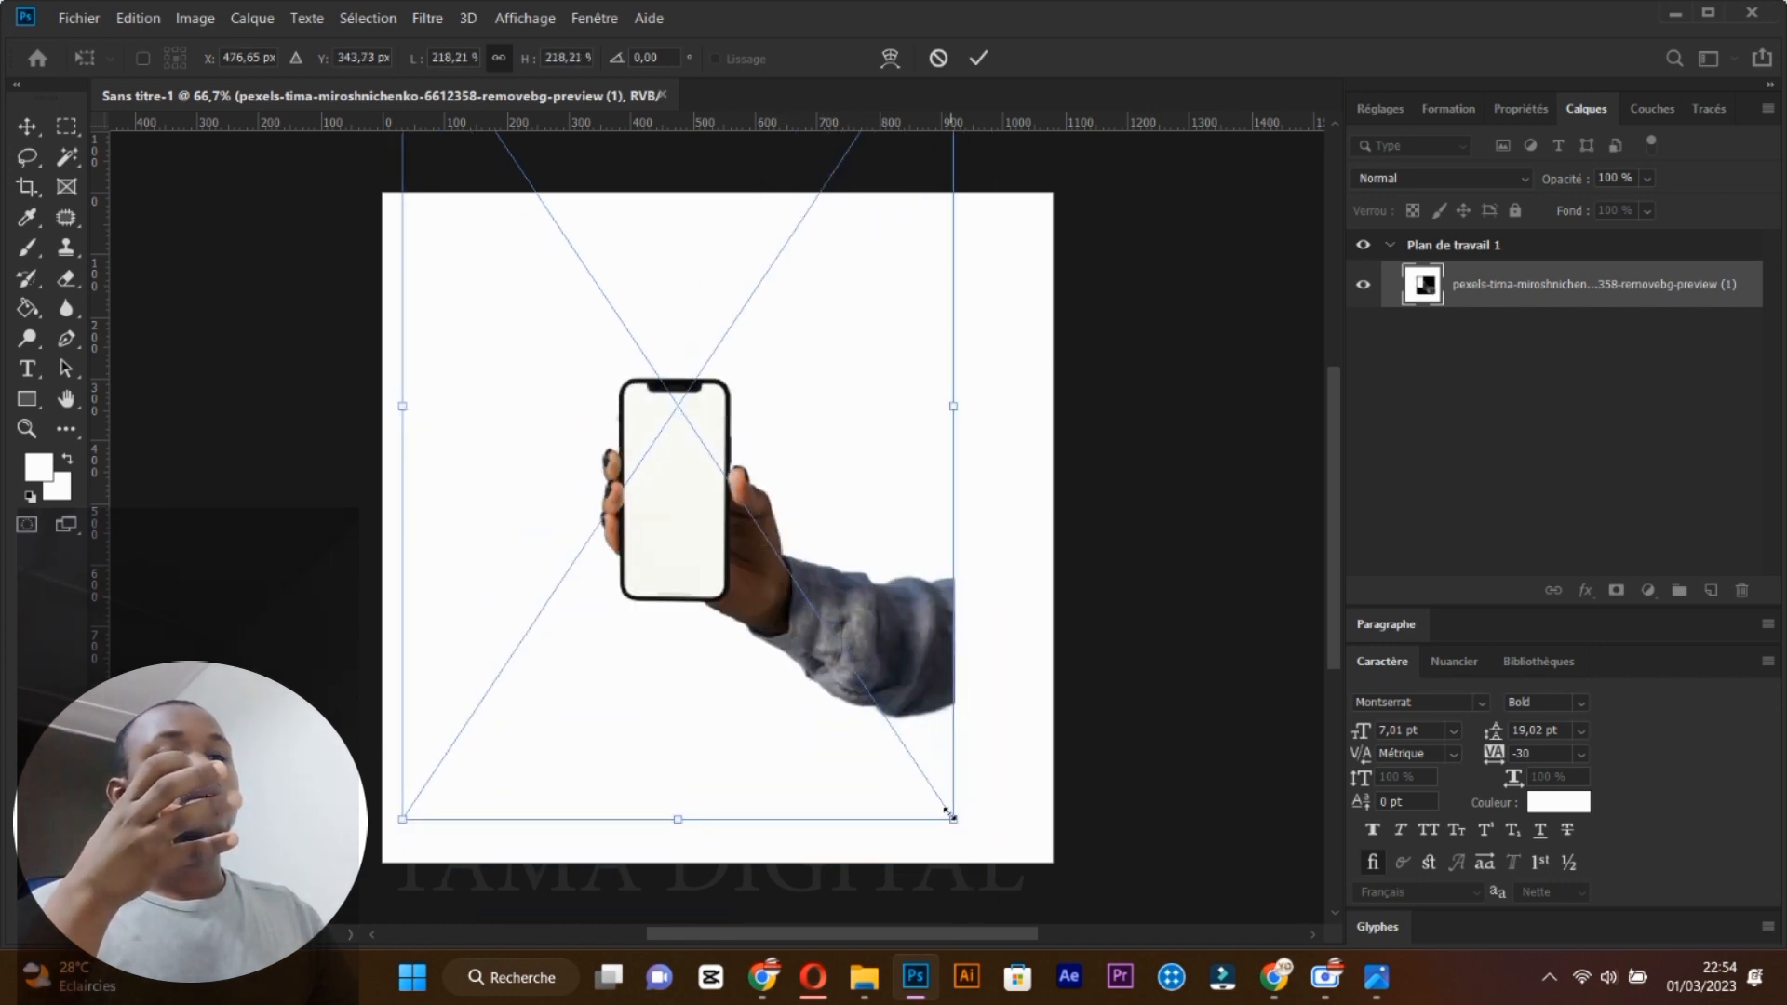
drag(948, 813, 1019, 913)
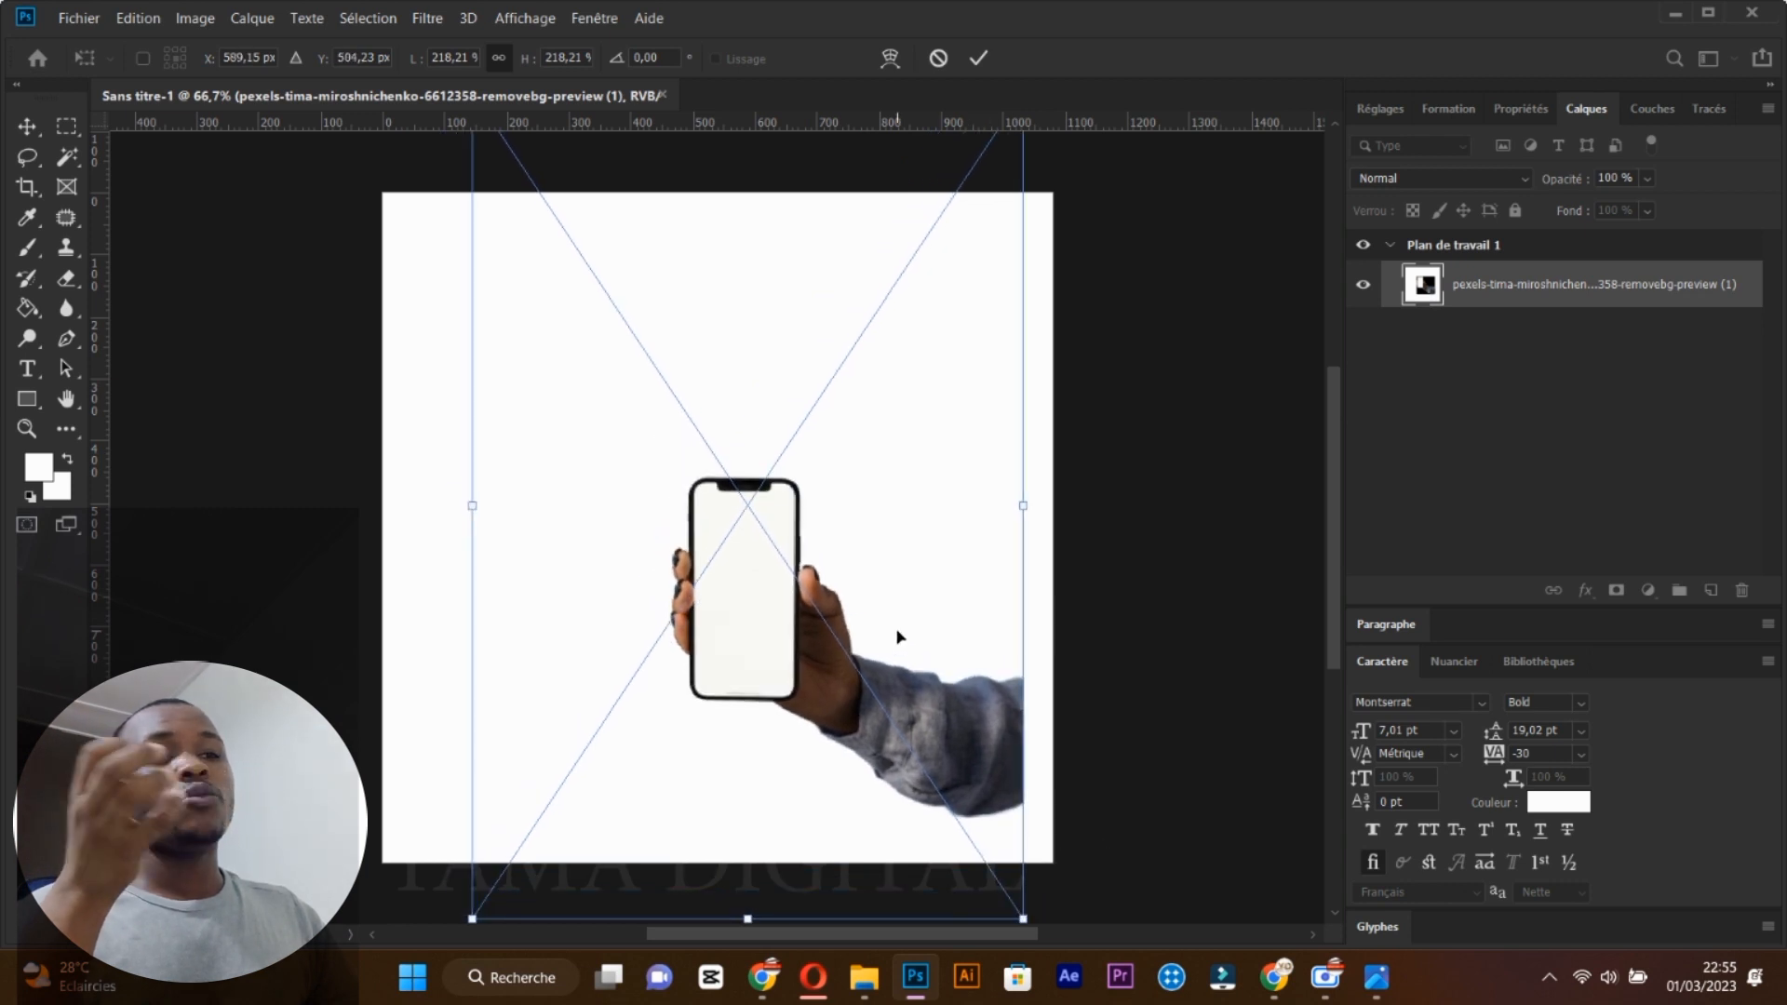
drag(899, 636, 899, 485)
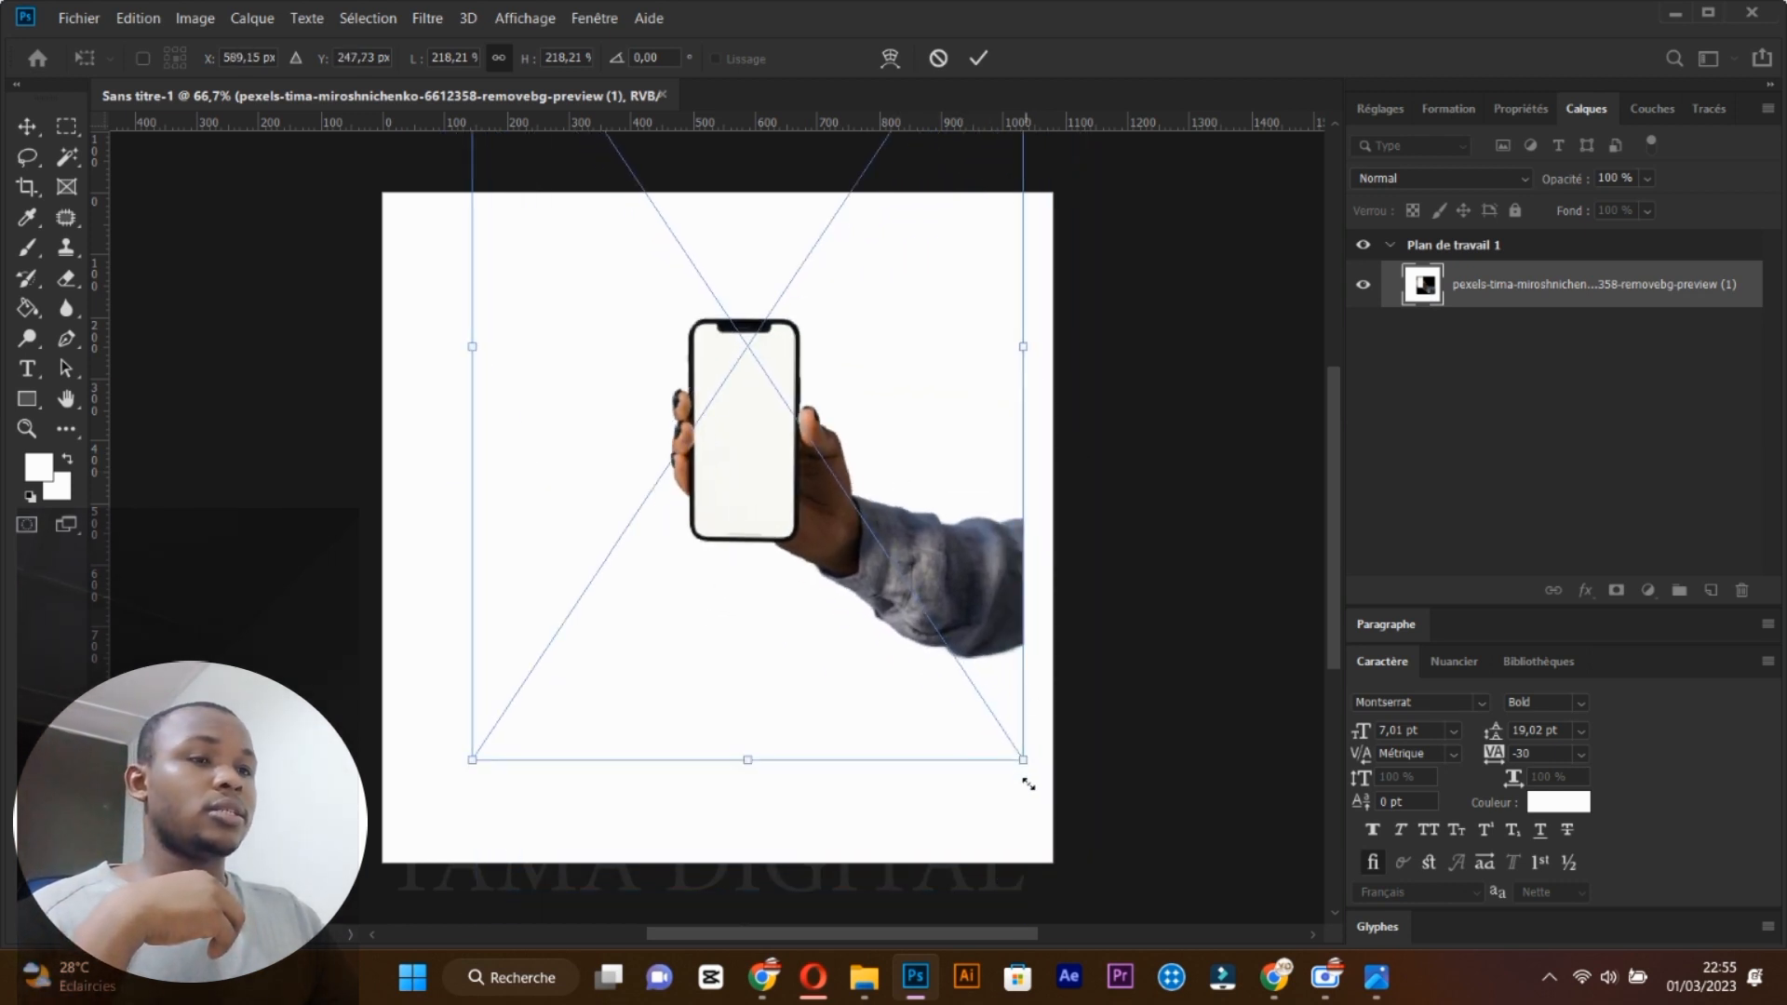
Scale the hand cut-out to about 371 %, centre it near X 750 px, Y 359 px with the wrist meeting the artboard's edge, and commit.
drag(1024, 758, 1200, 959)
drag(867, 613, 890, 494)
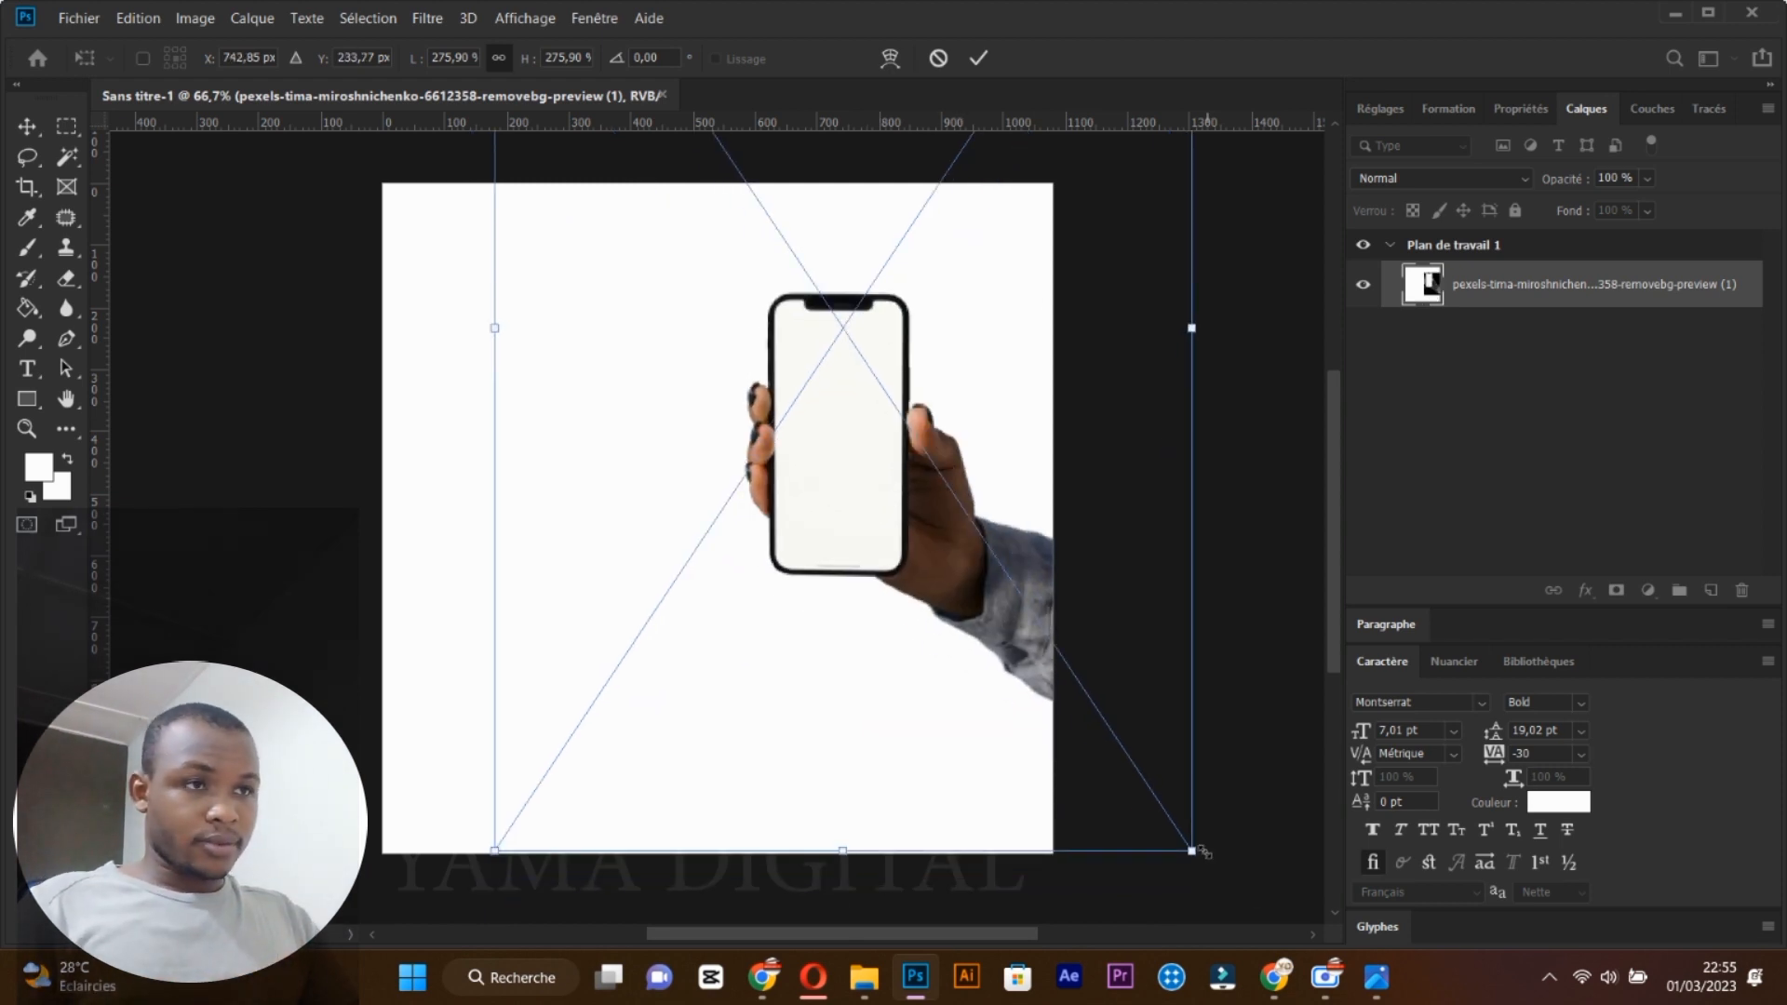
drag(1203, 855, 1276, 931)
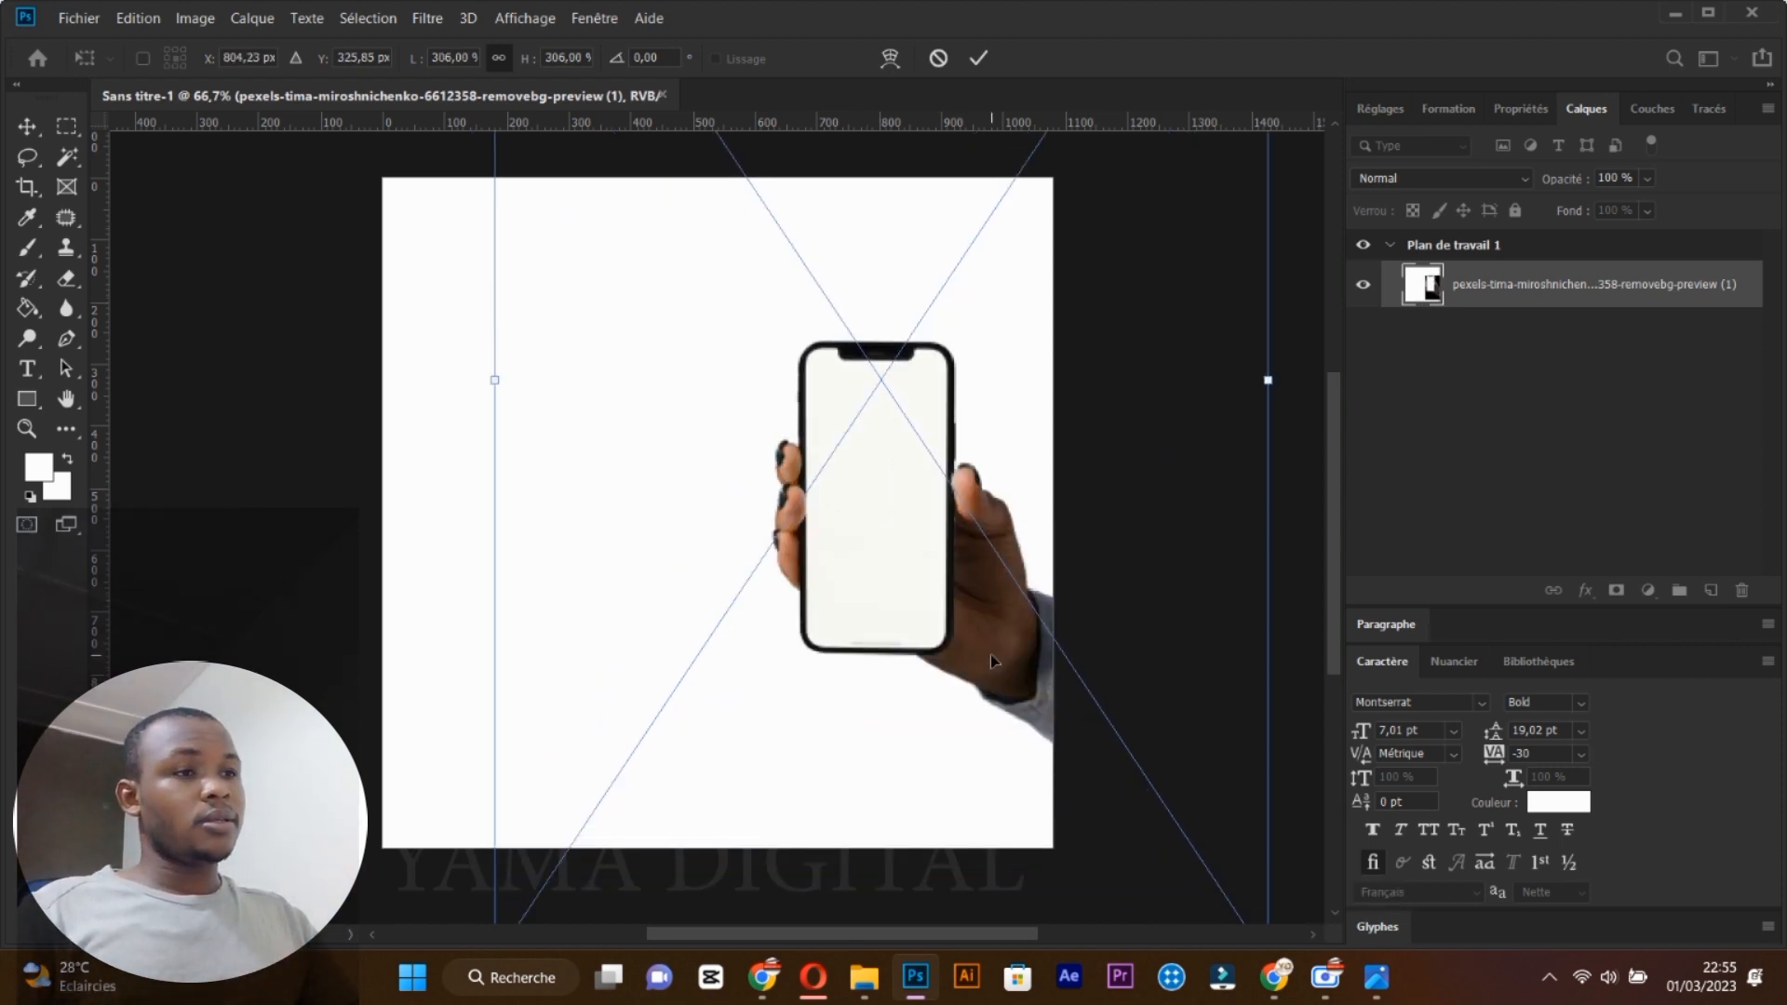
drag(990, 656, 951, 654)
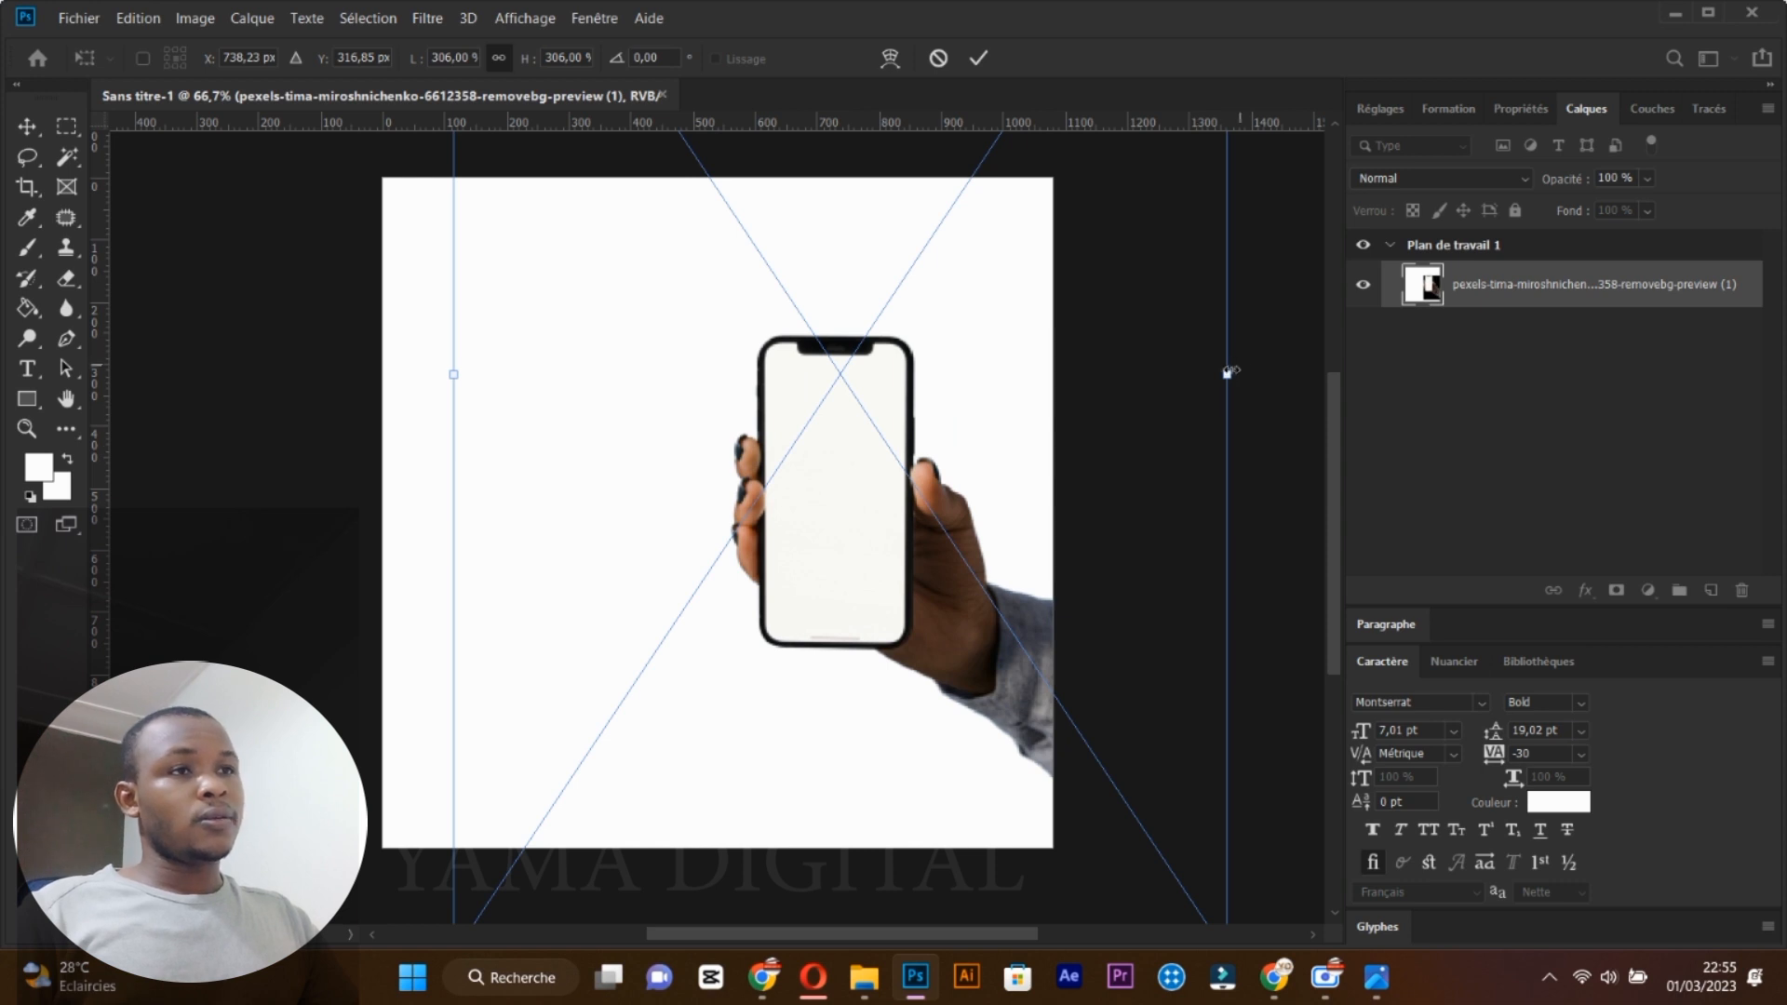
drag(1228, 372, 1331, 384)
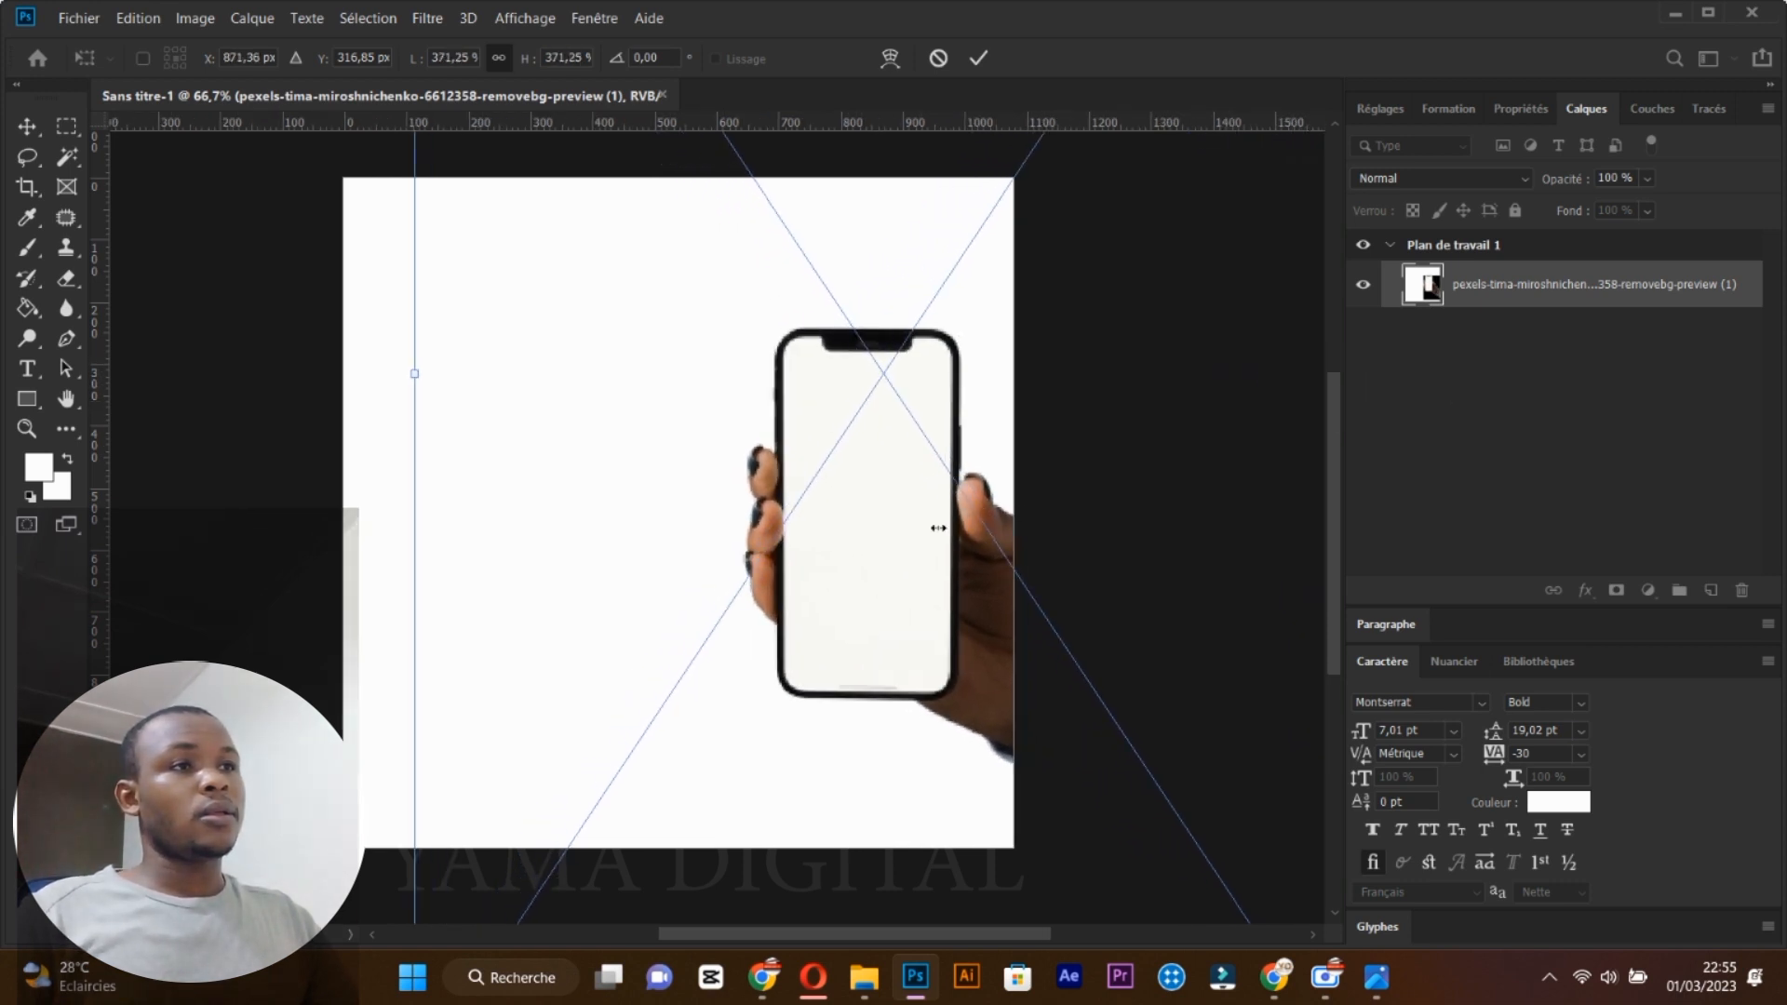
drag(974, 540, 910, 568)
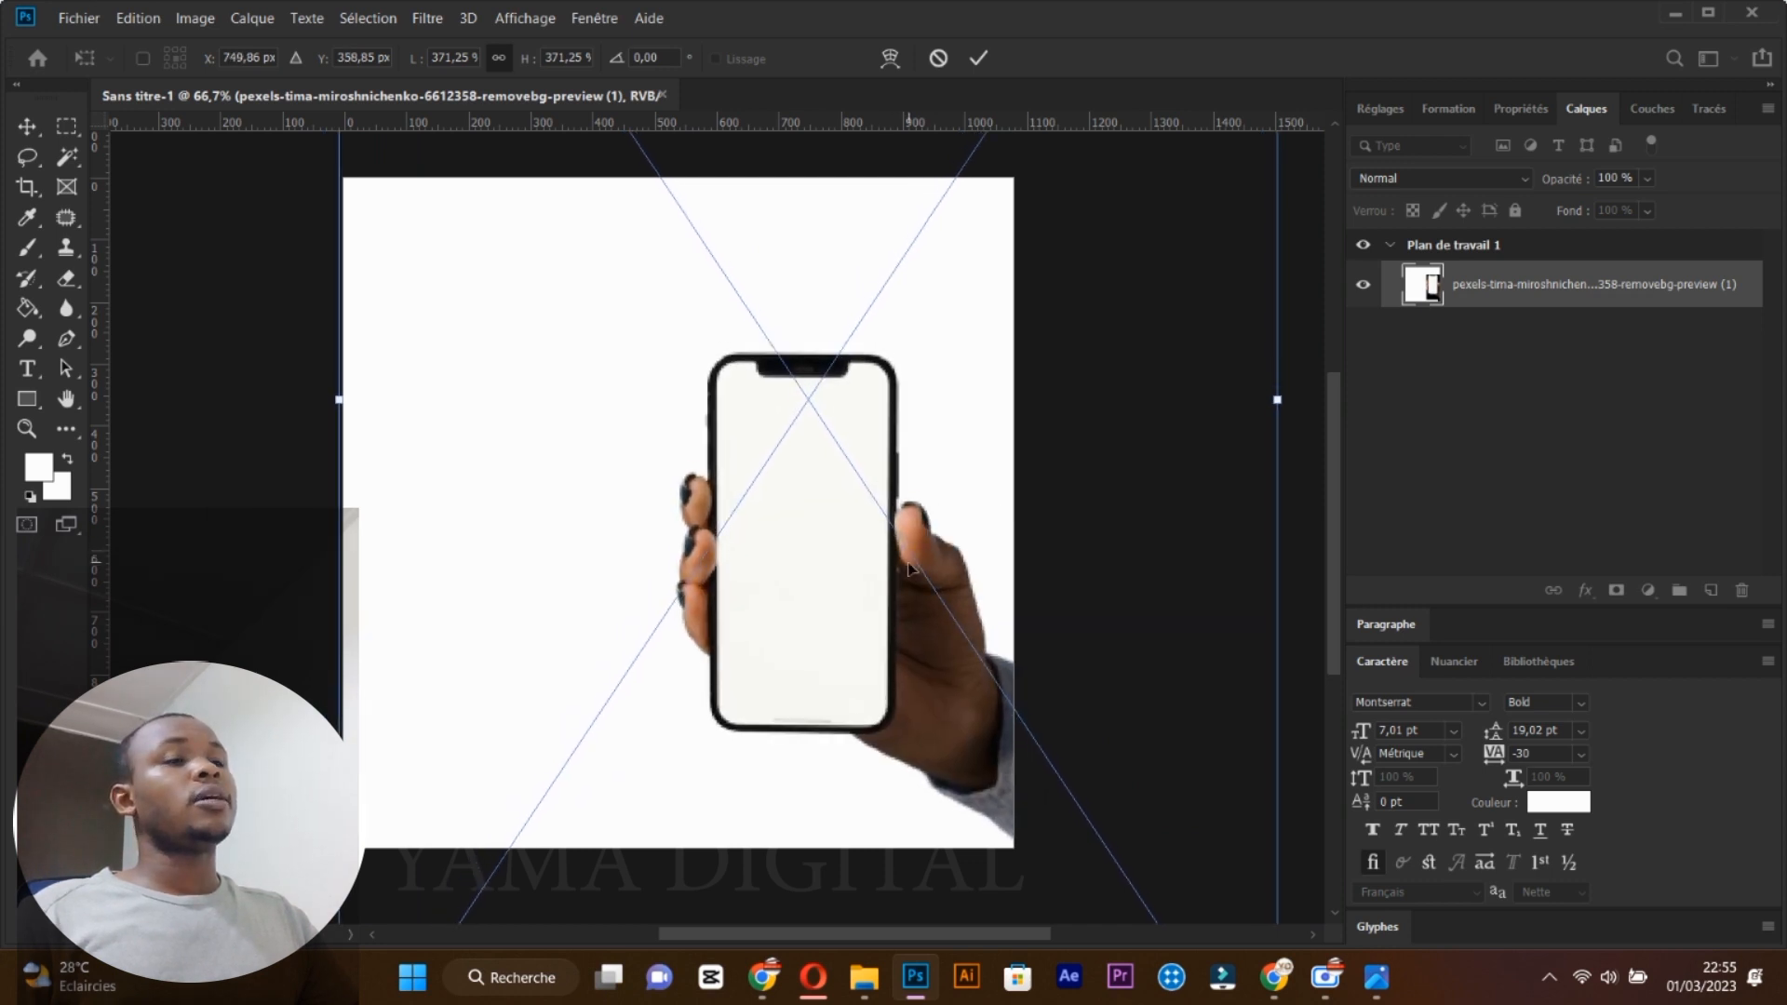
key(Return)
Add a new empty layer and move it beneath the phone cut-out layer.
key(t)
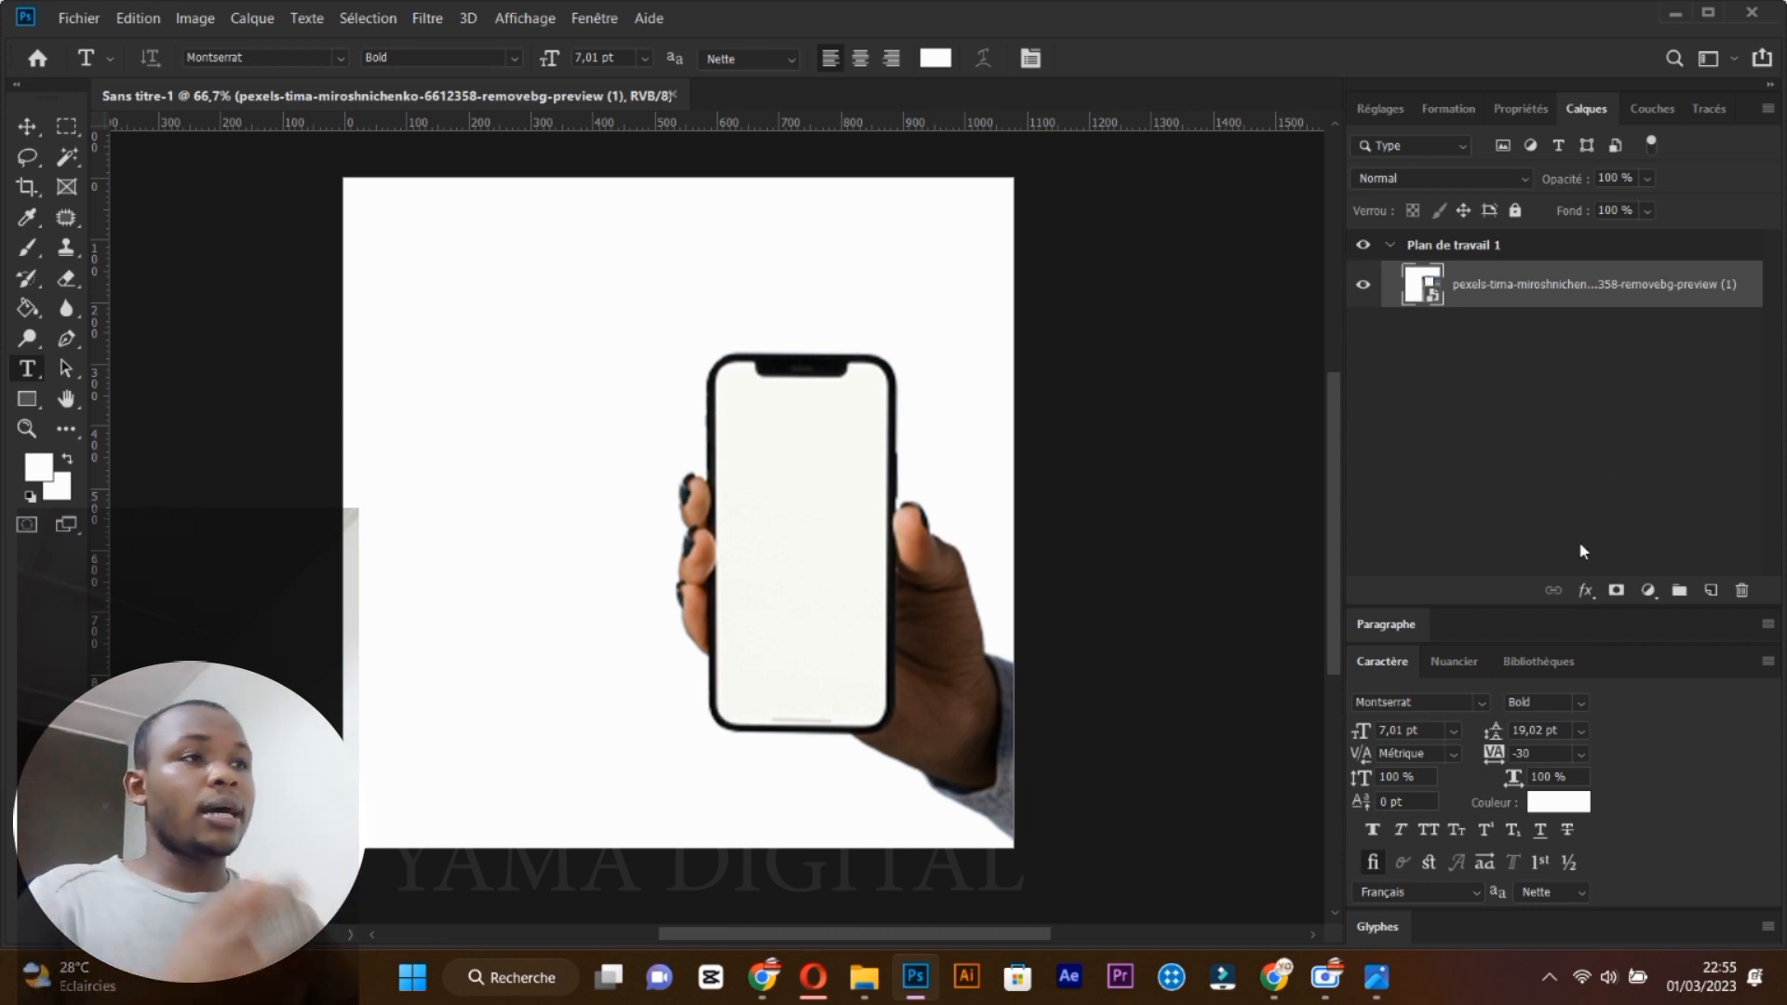
click(1710, 592)
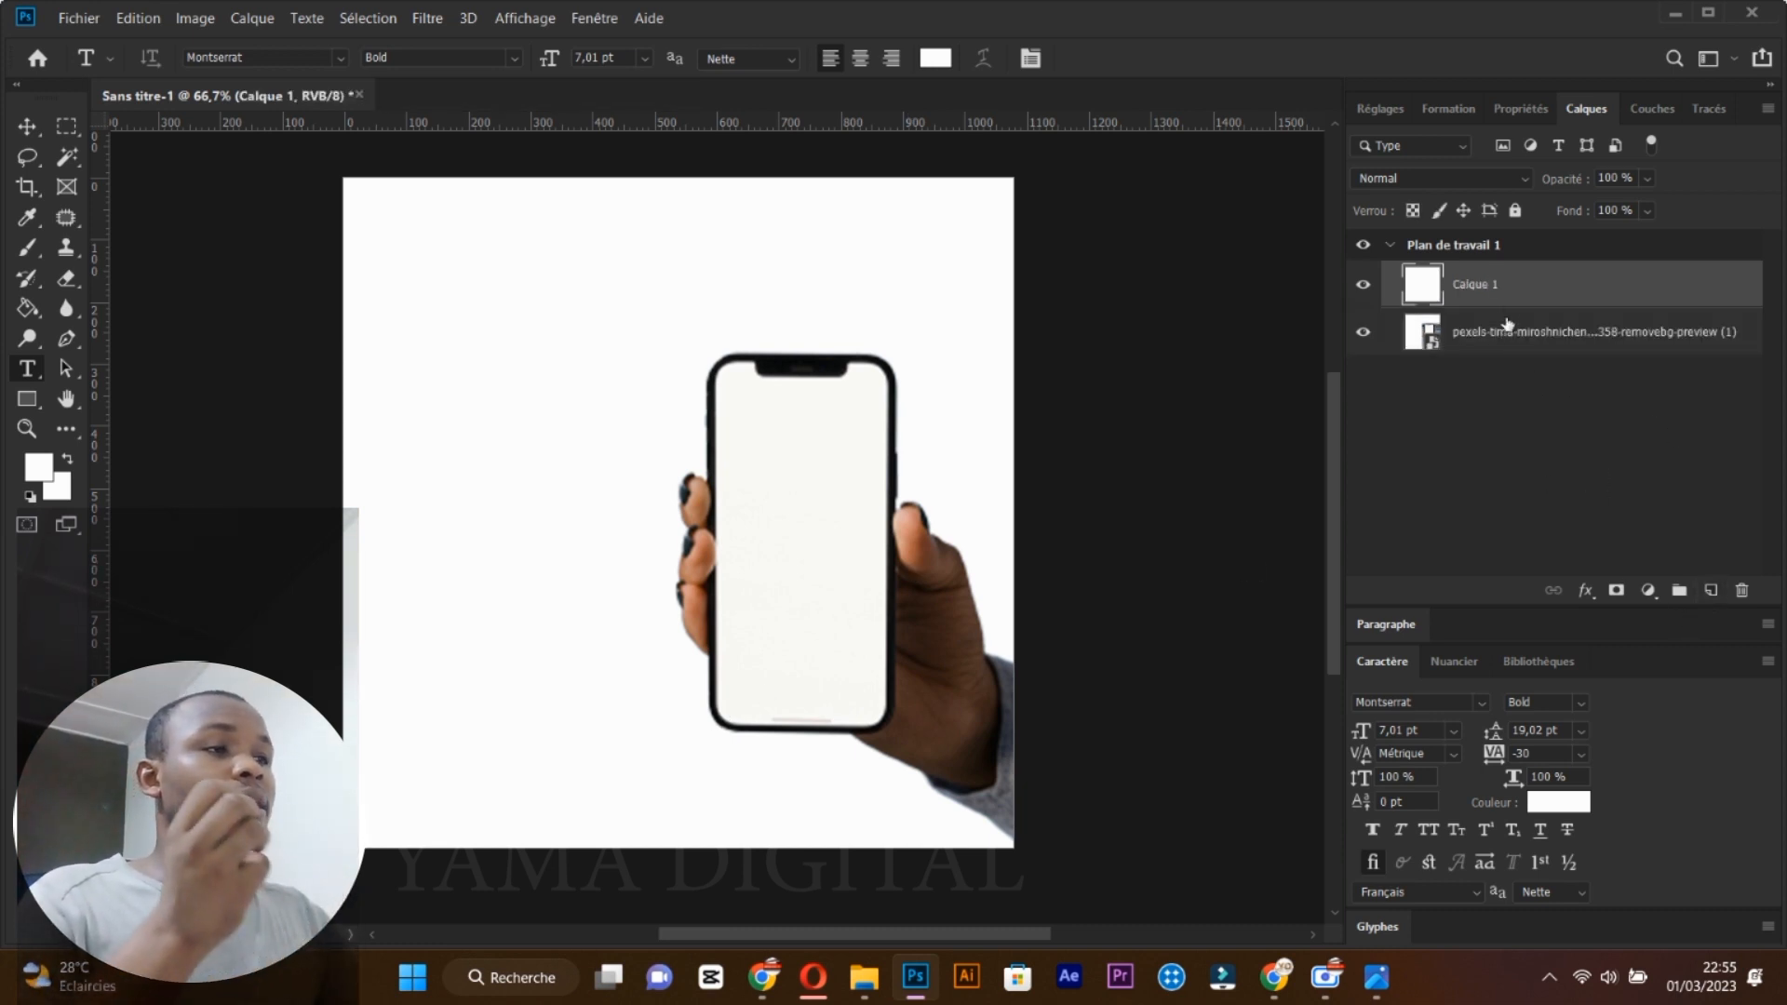
drag(1503, 298, 1487, 359)
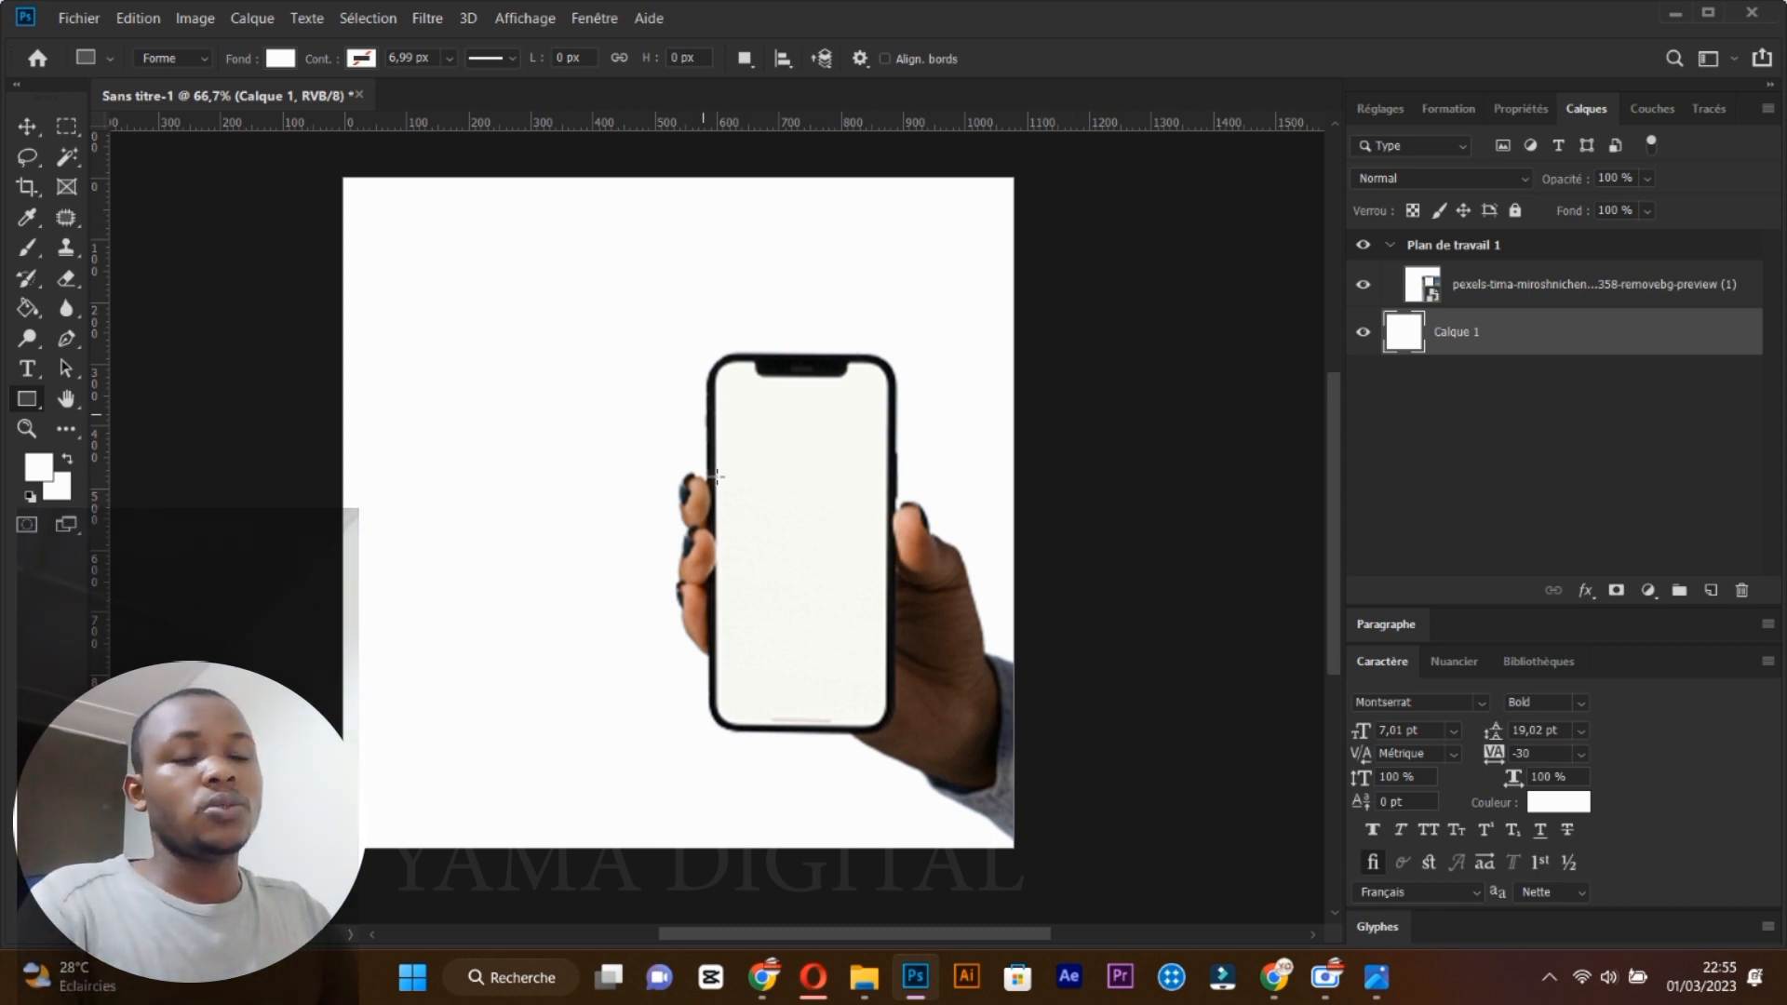
Draw a rectangle about 1221 x 1135 px covering the whole artboard and keep its layer beneath the phone cut-out.
click(26, 428)
click(826, 508)
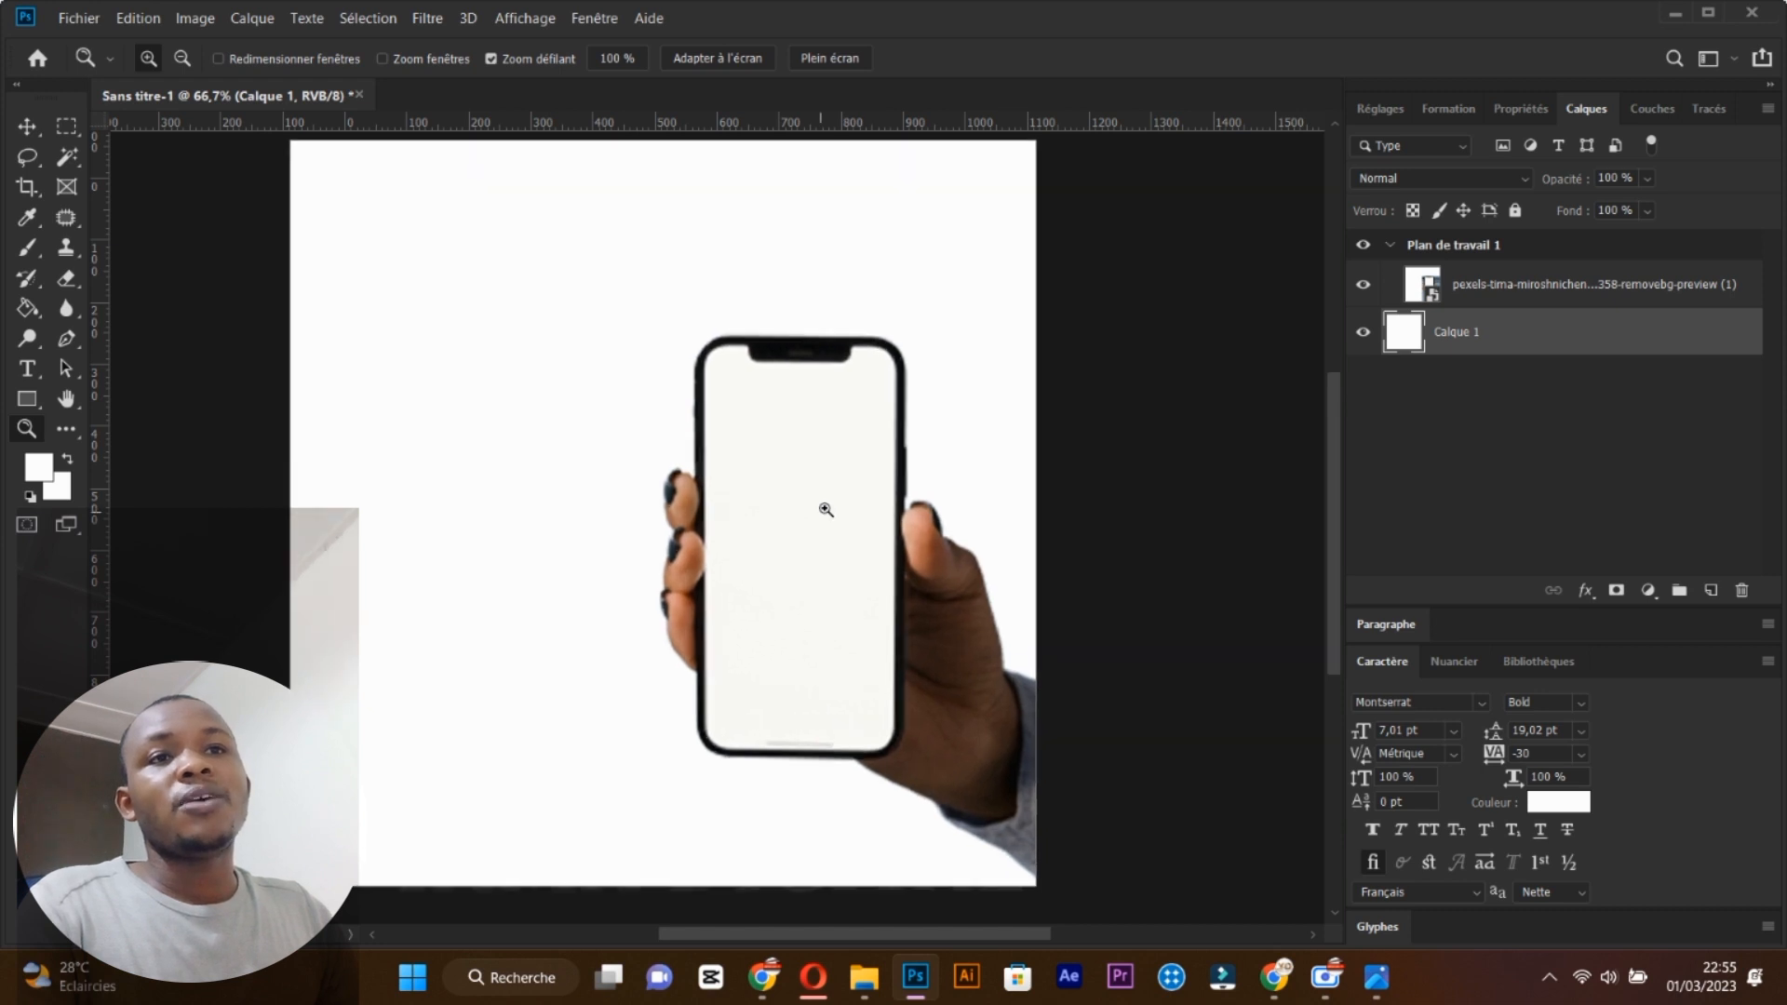
click(827, 508)
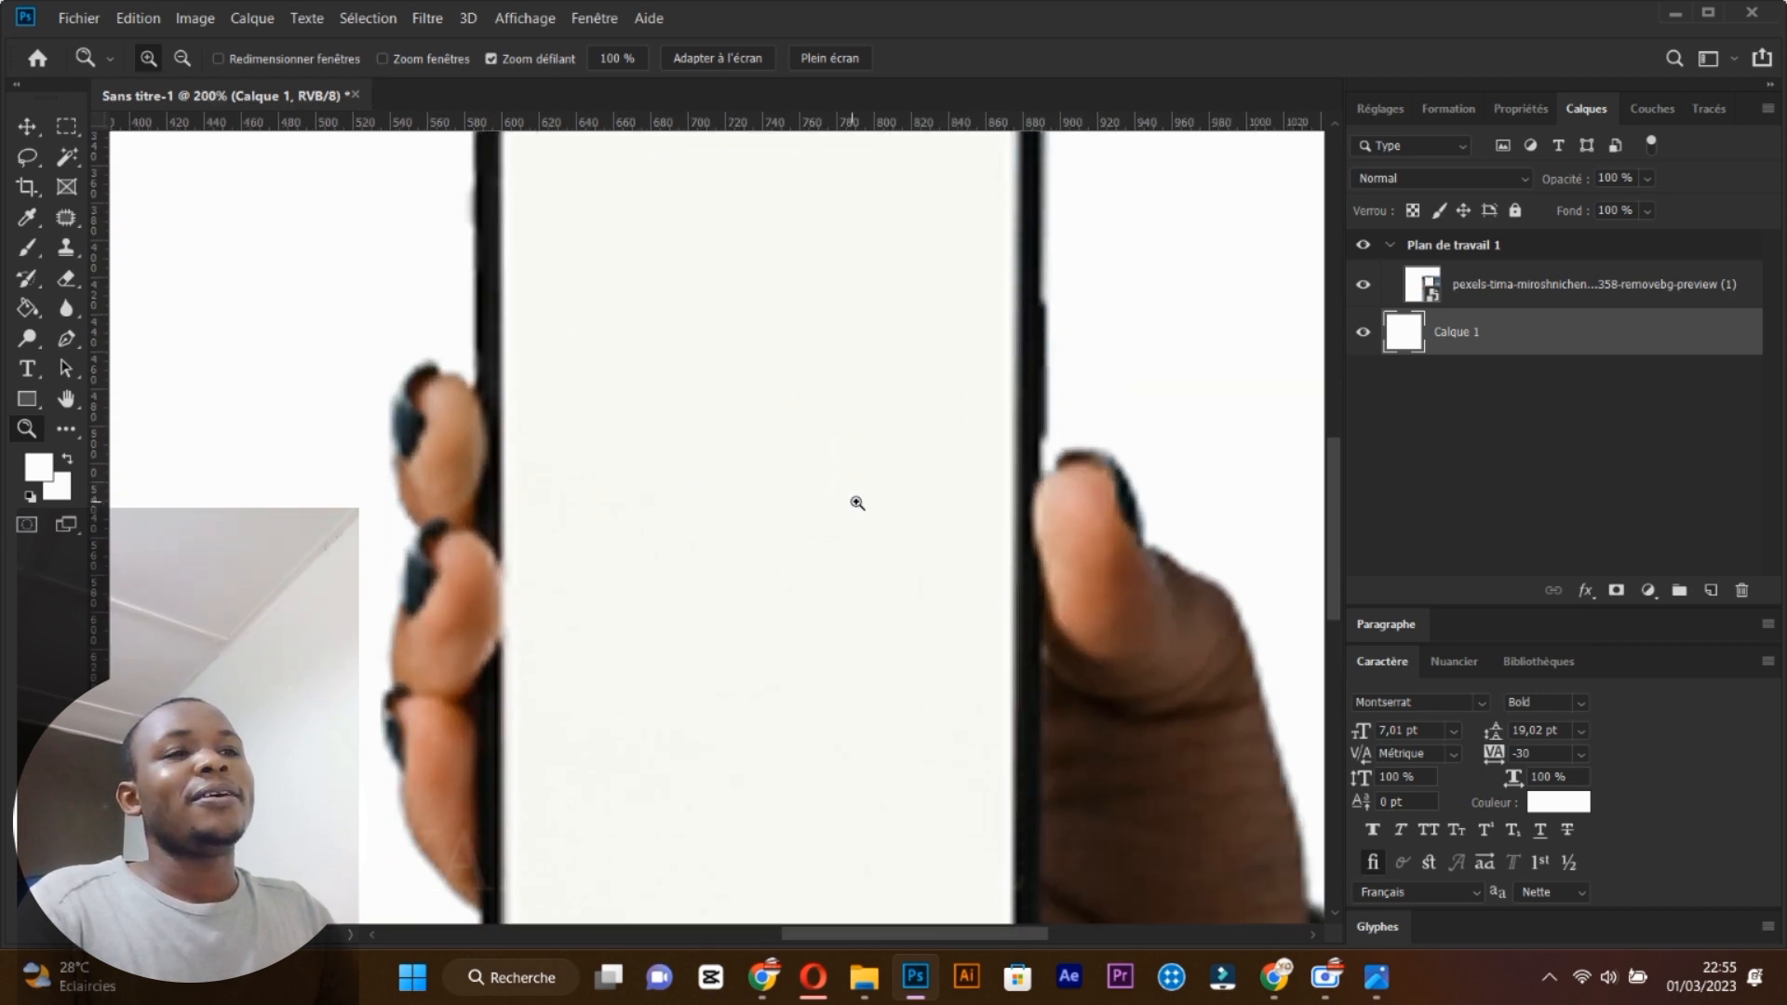
drag(822, 511, 690, 517)
click(26, 398)
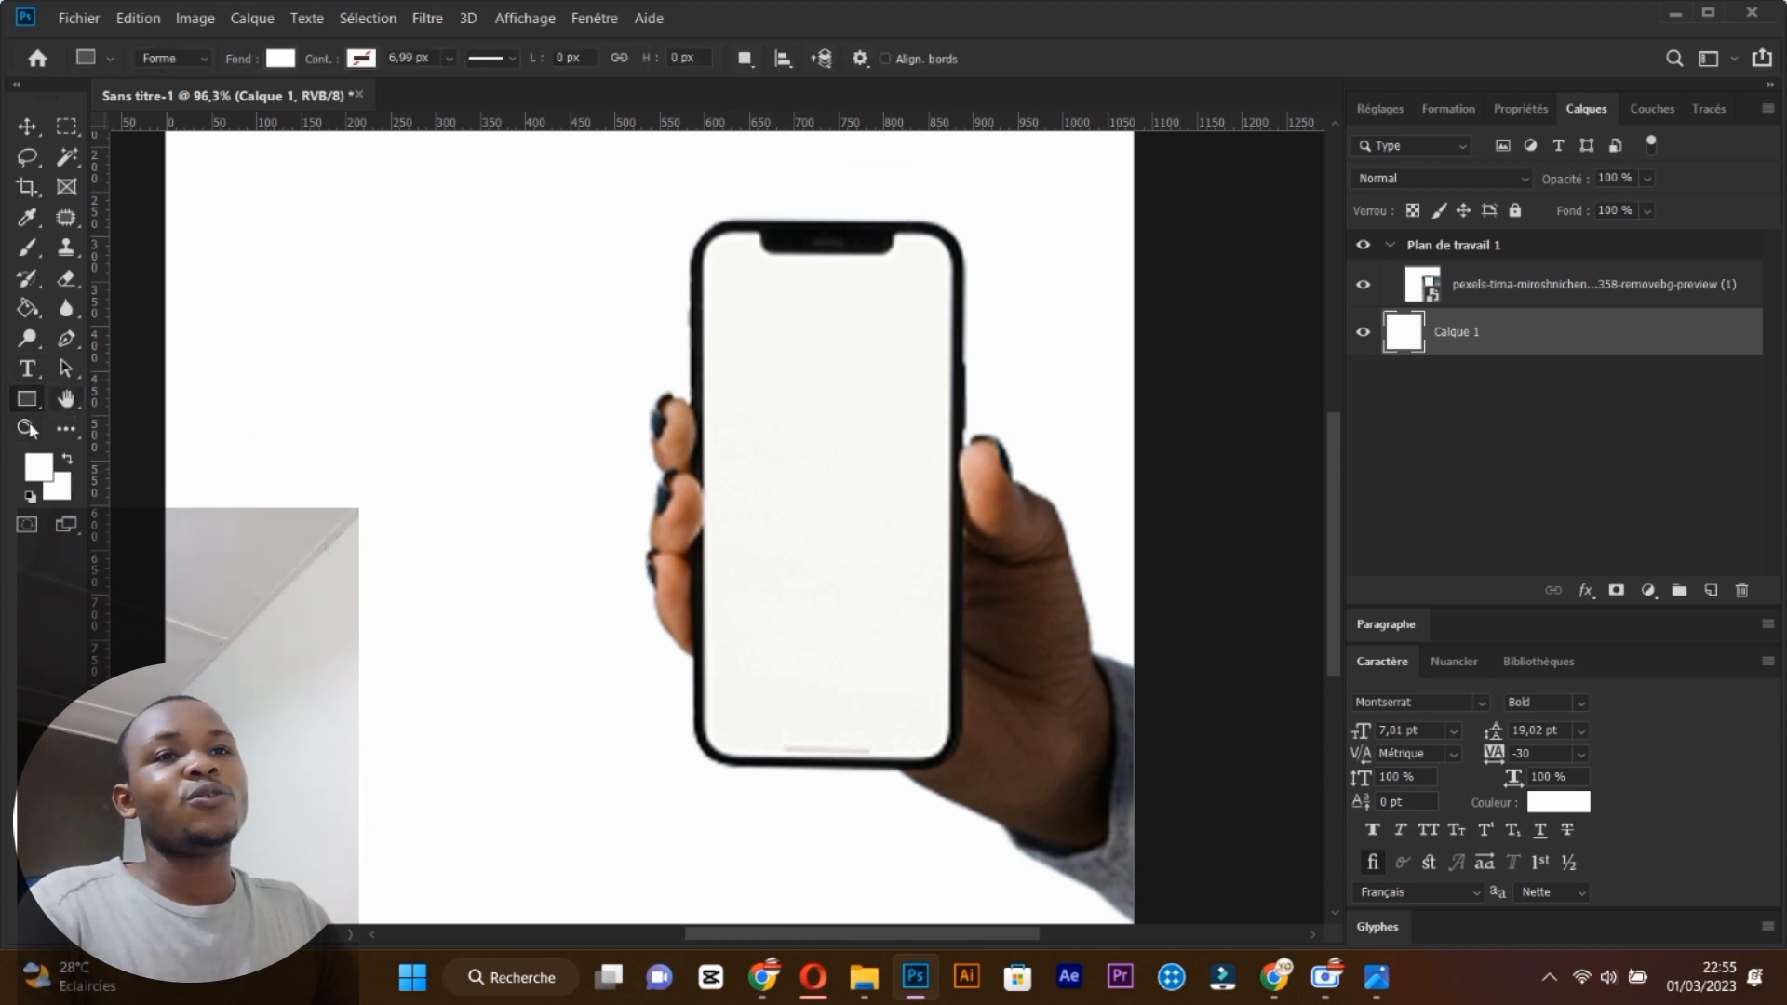
click(26, 428)
drag(706, 419, 644, 445)
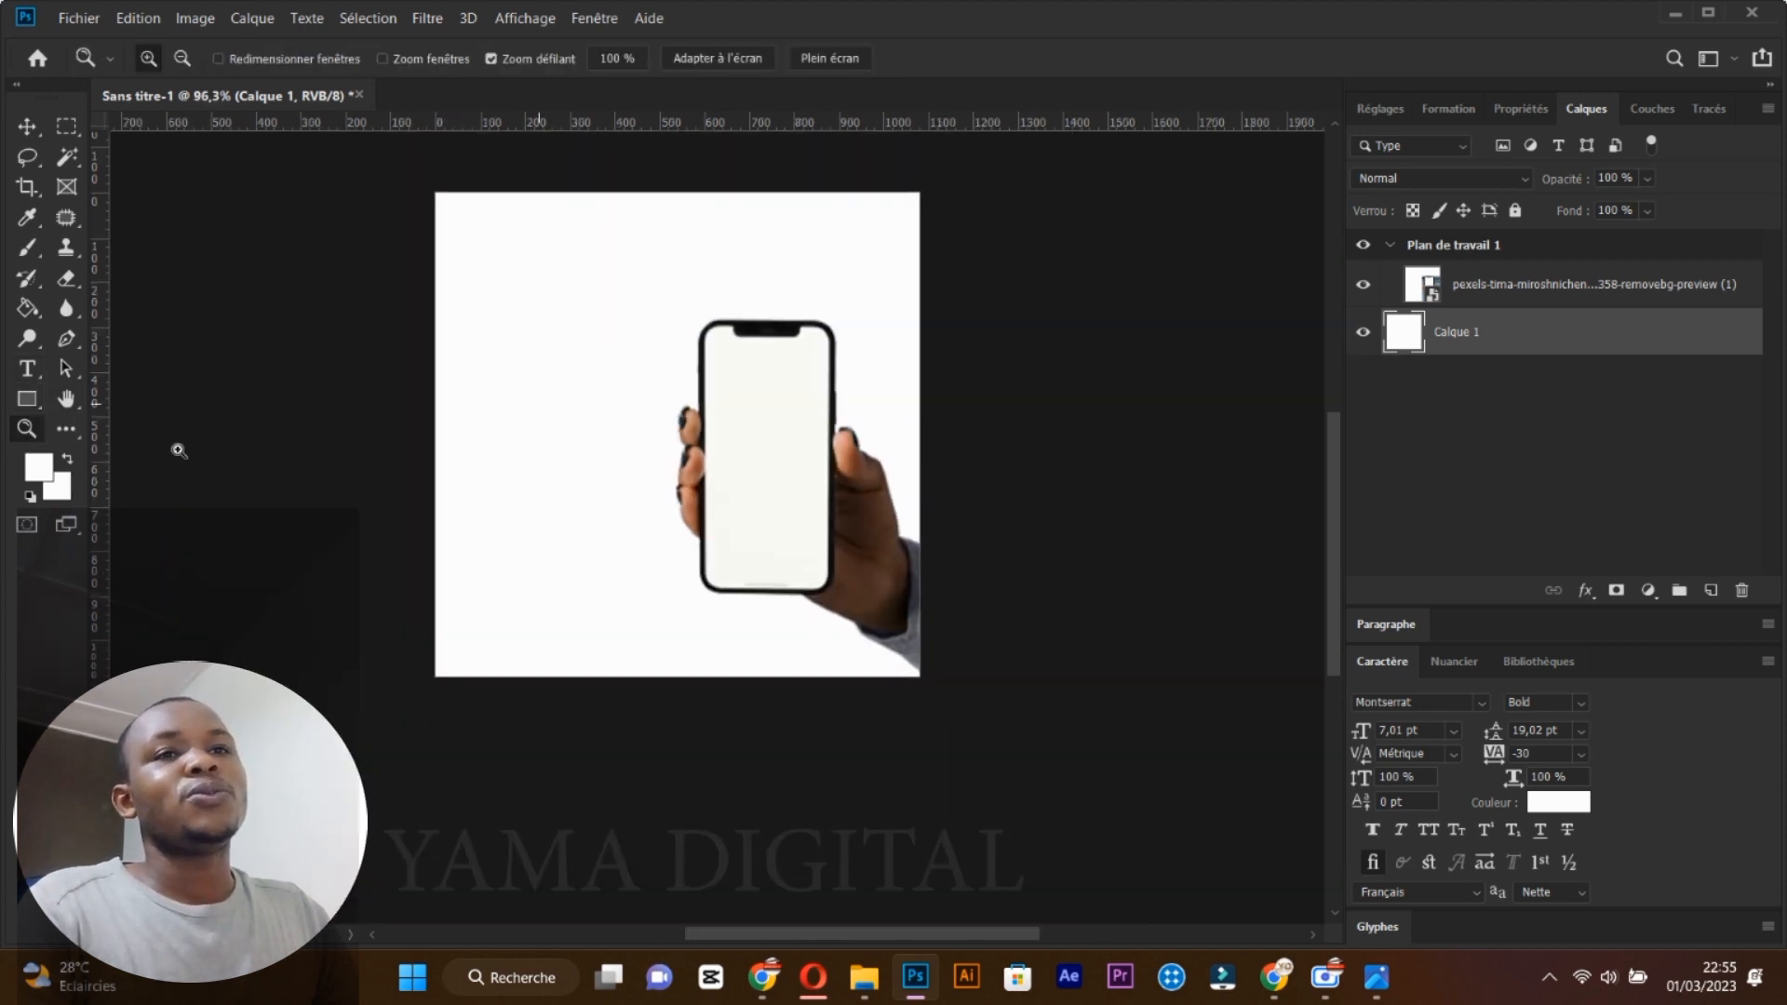
click(35, 398)
drag(413, 189, 959, 696)
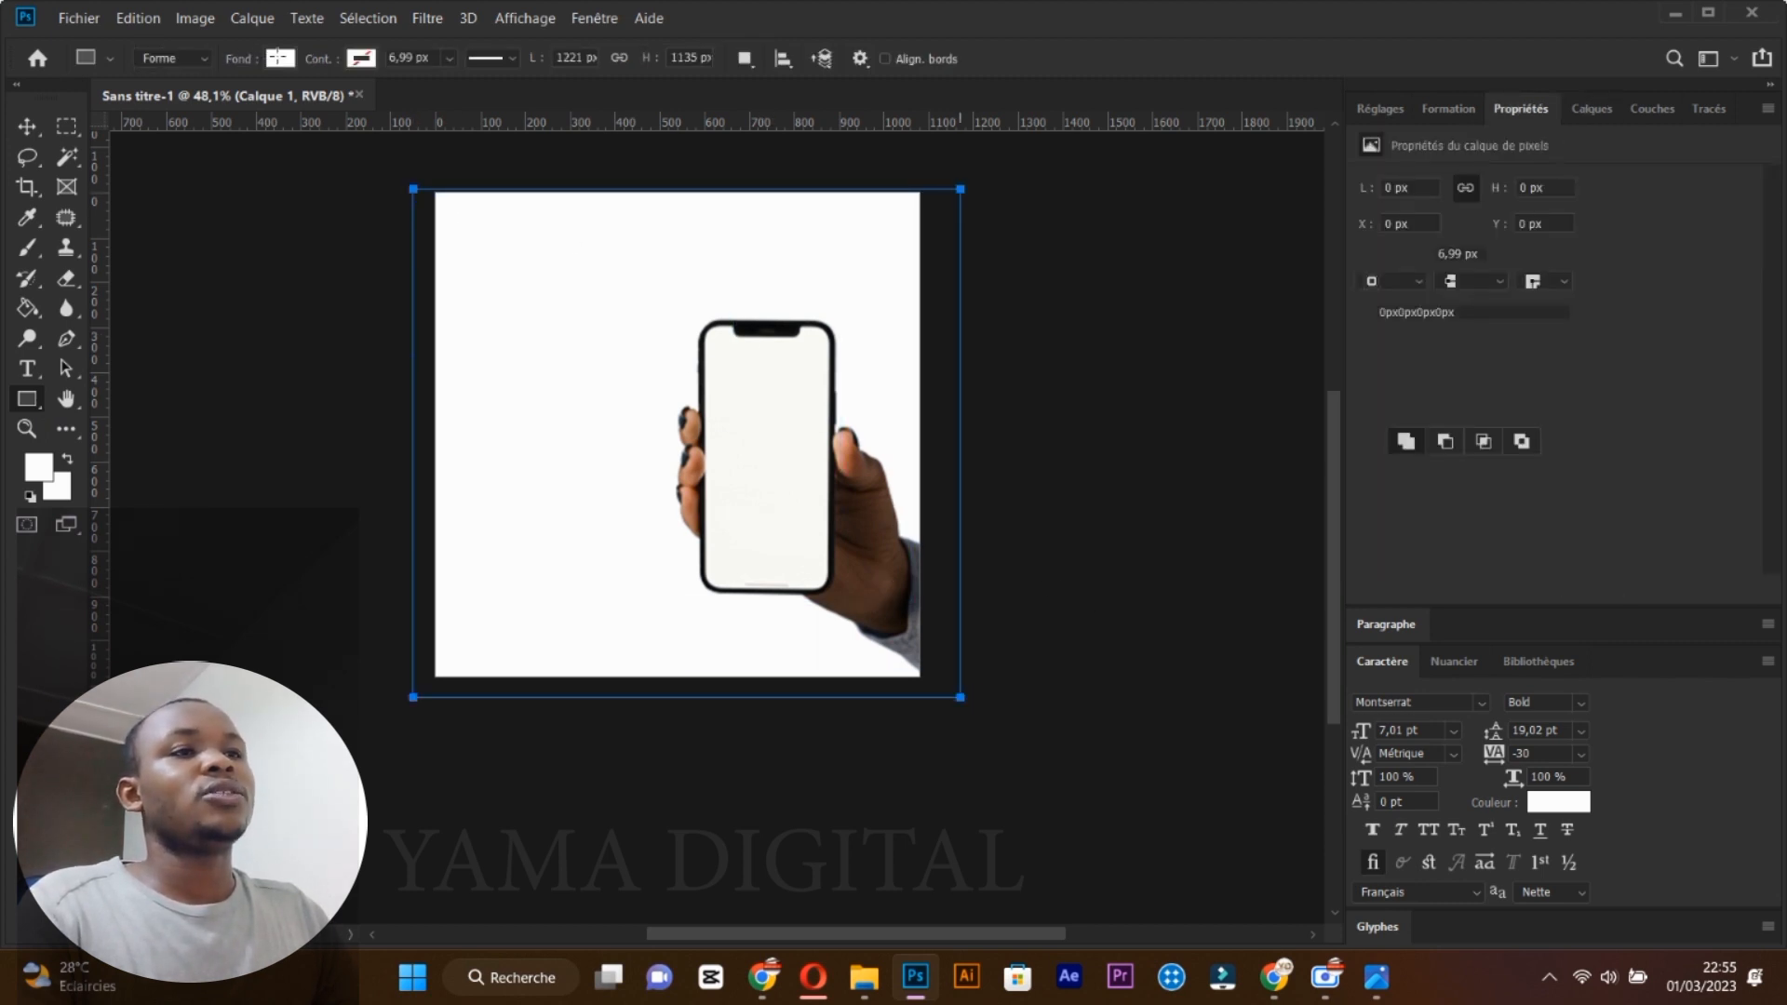
click(1592, 108)
drag(1523, 299, 1519, 357)
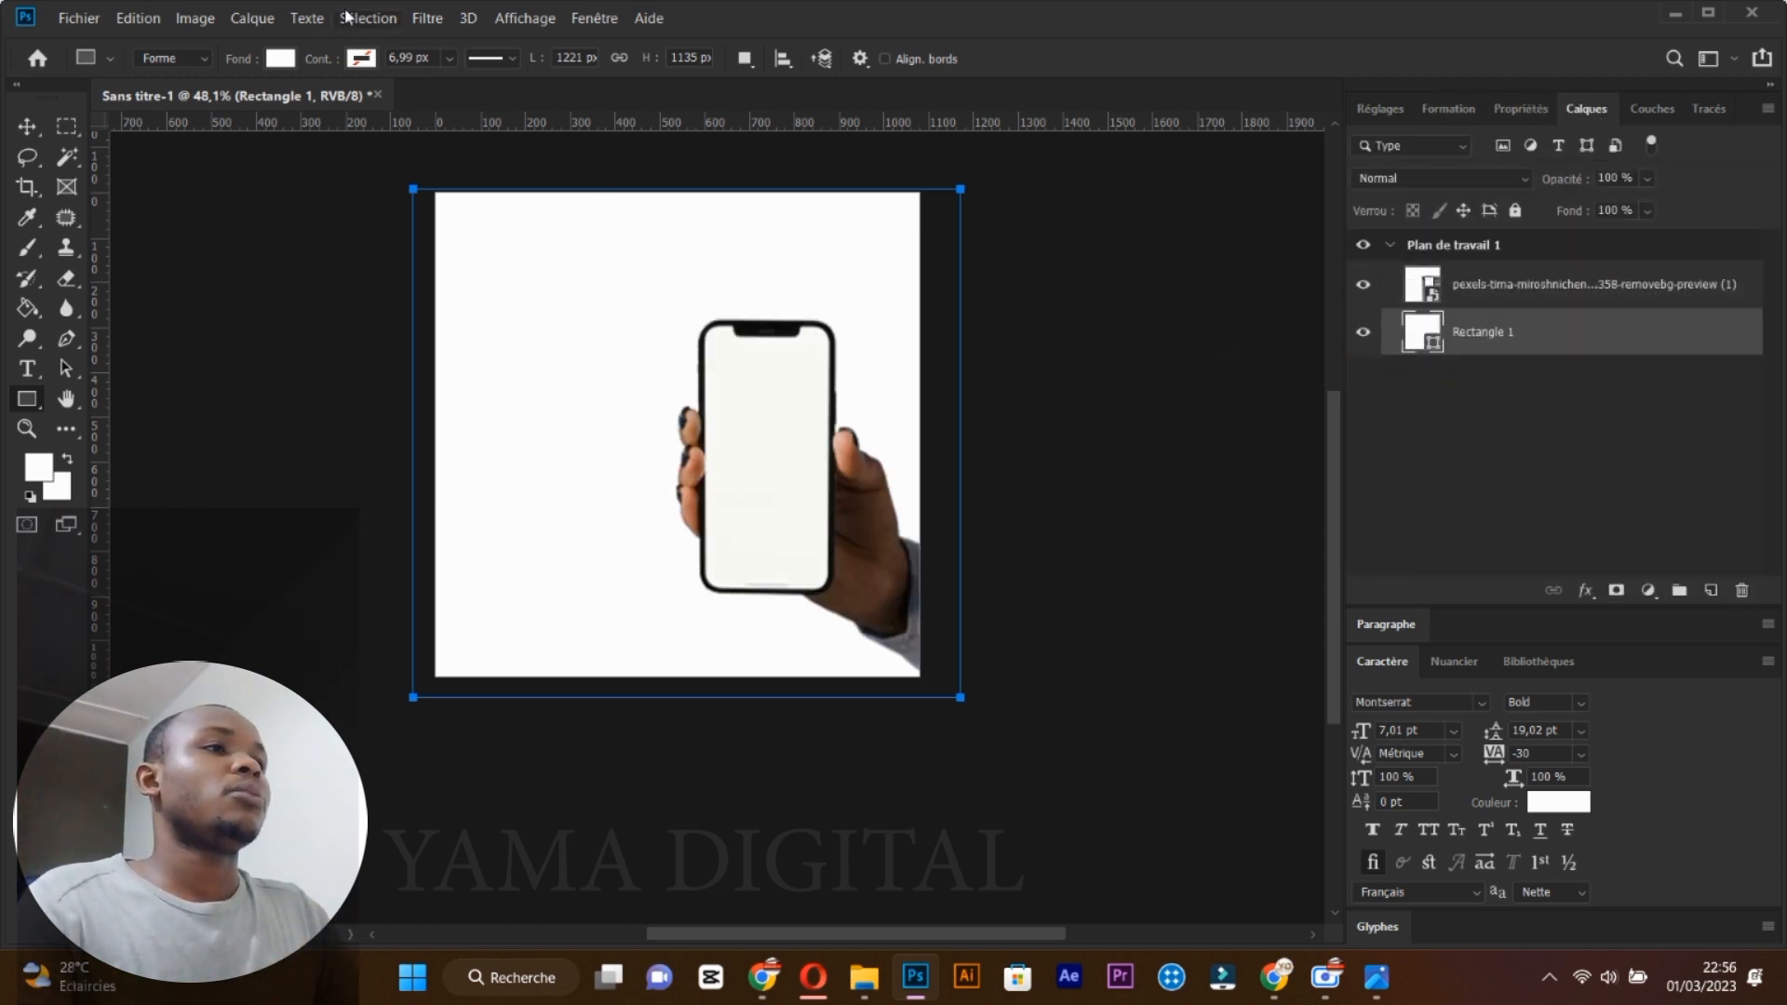
Fill the background rectangle with black from the recently used colours.
click(292, 59)
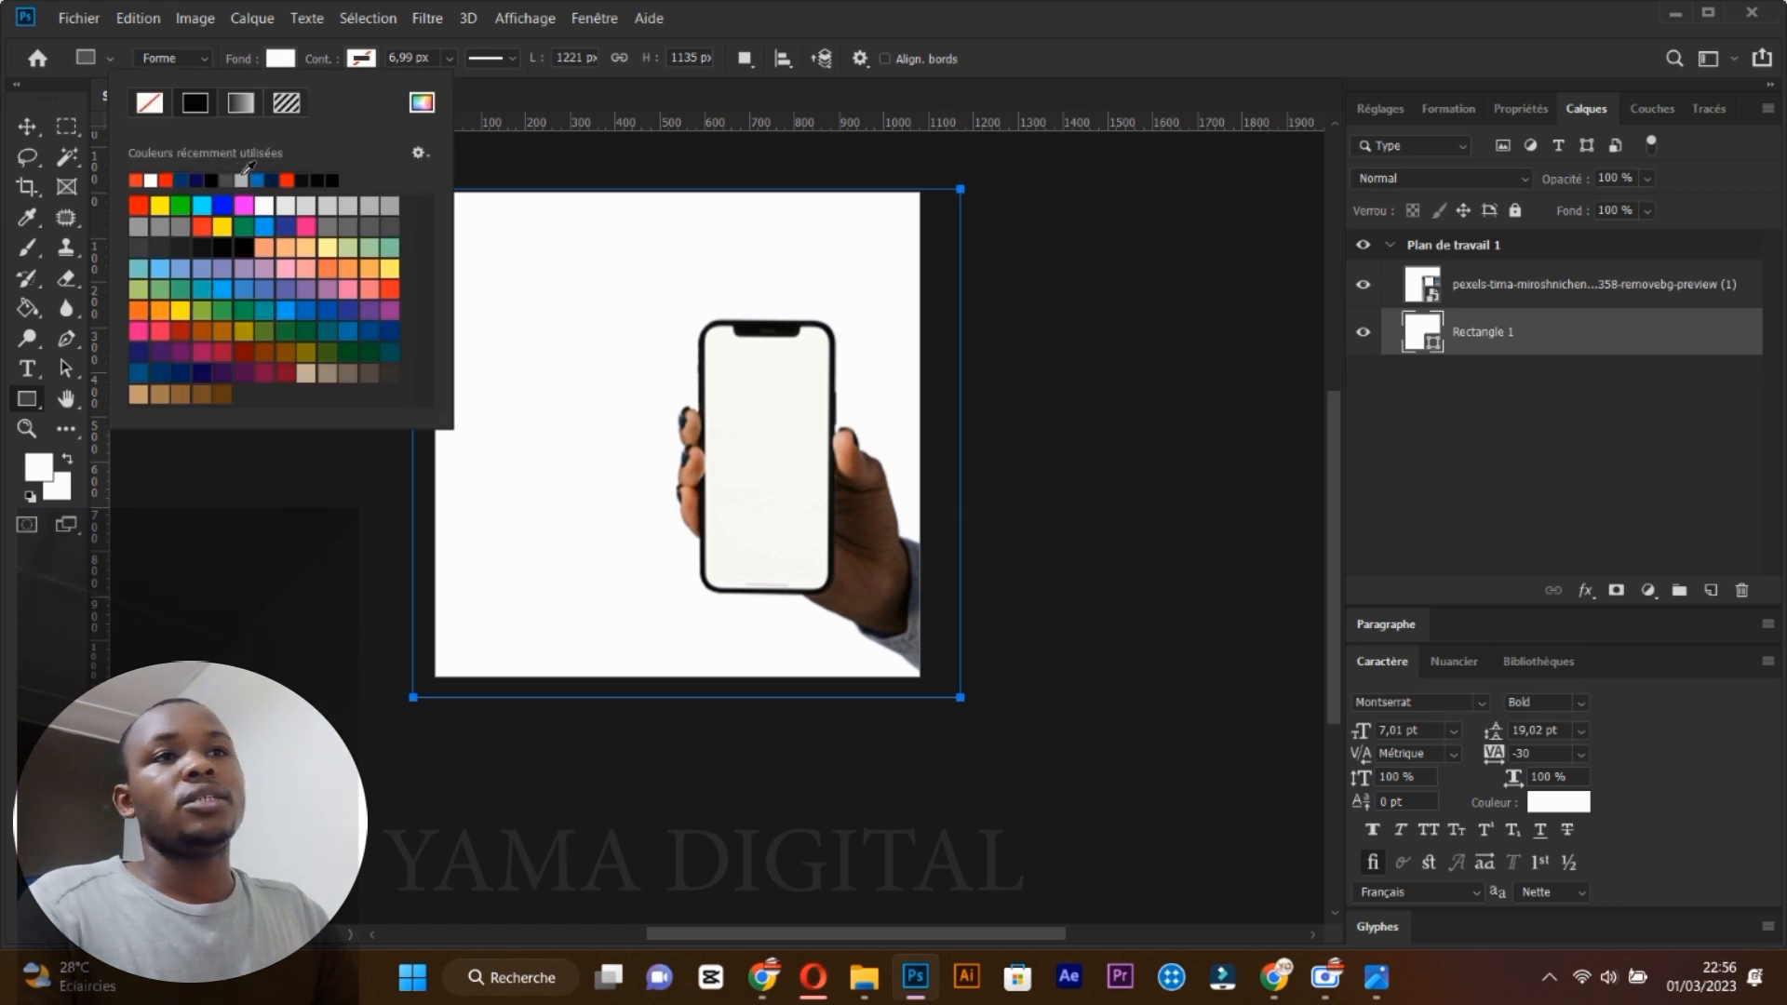
click(211, 179)
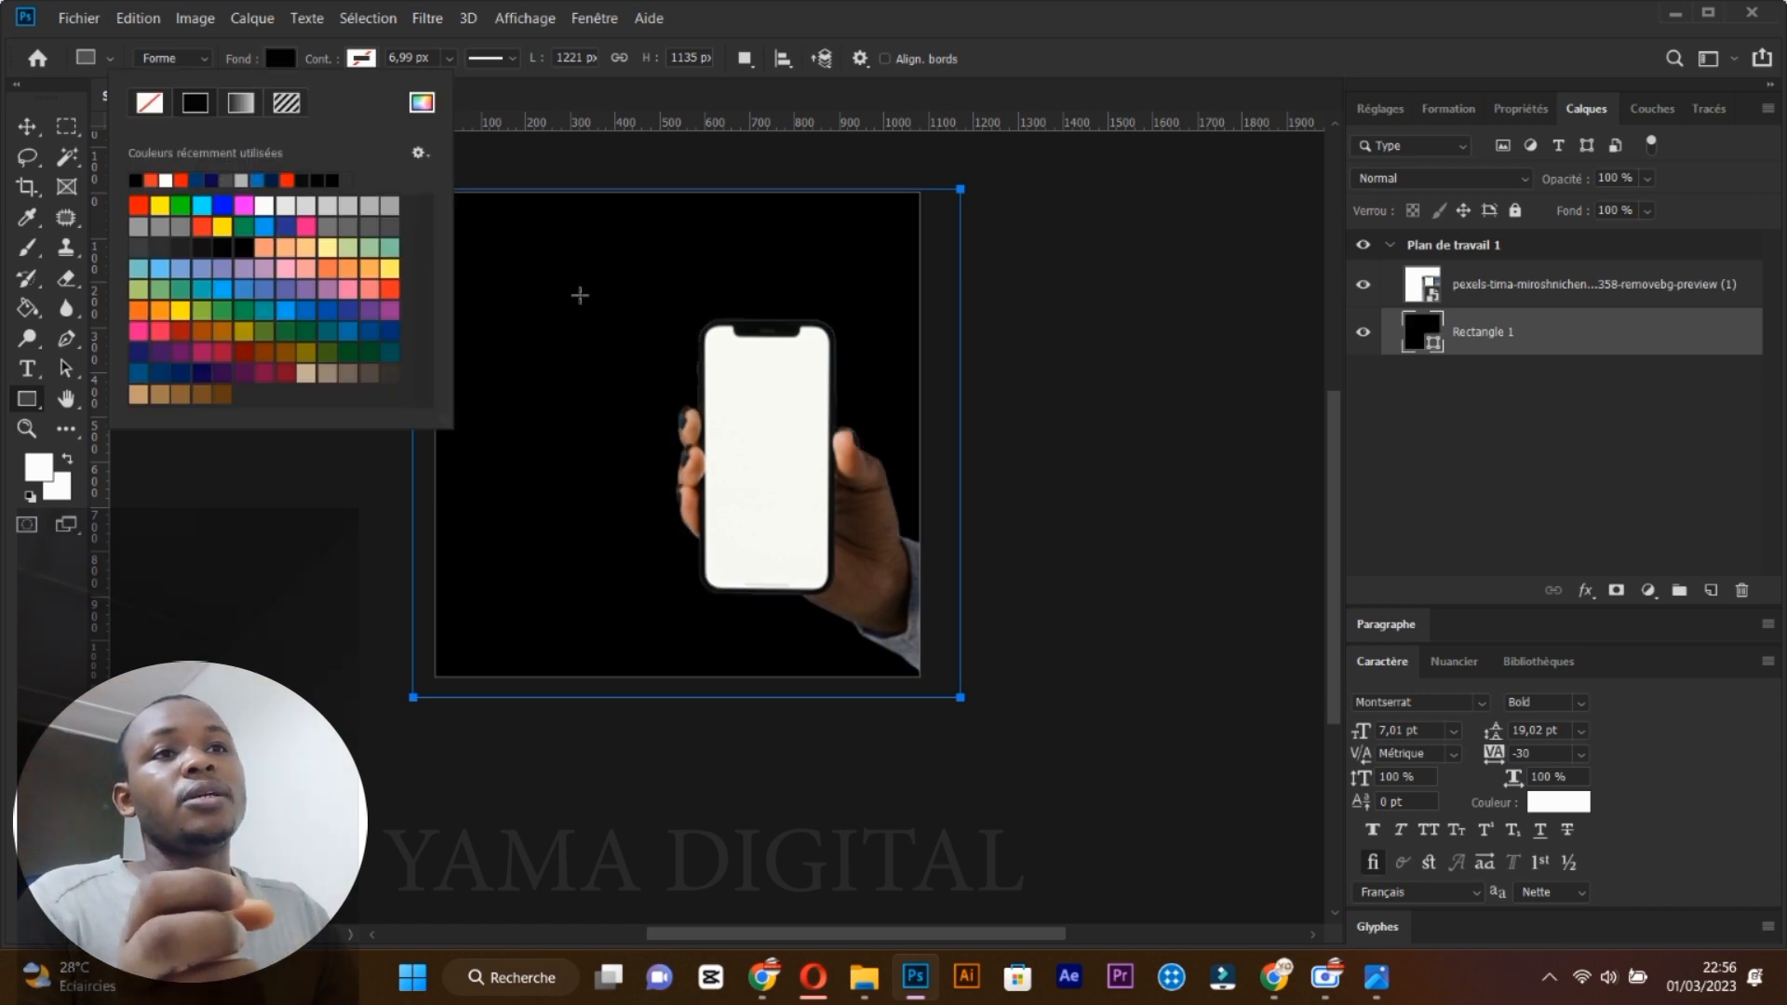
click(1482, 333)
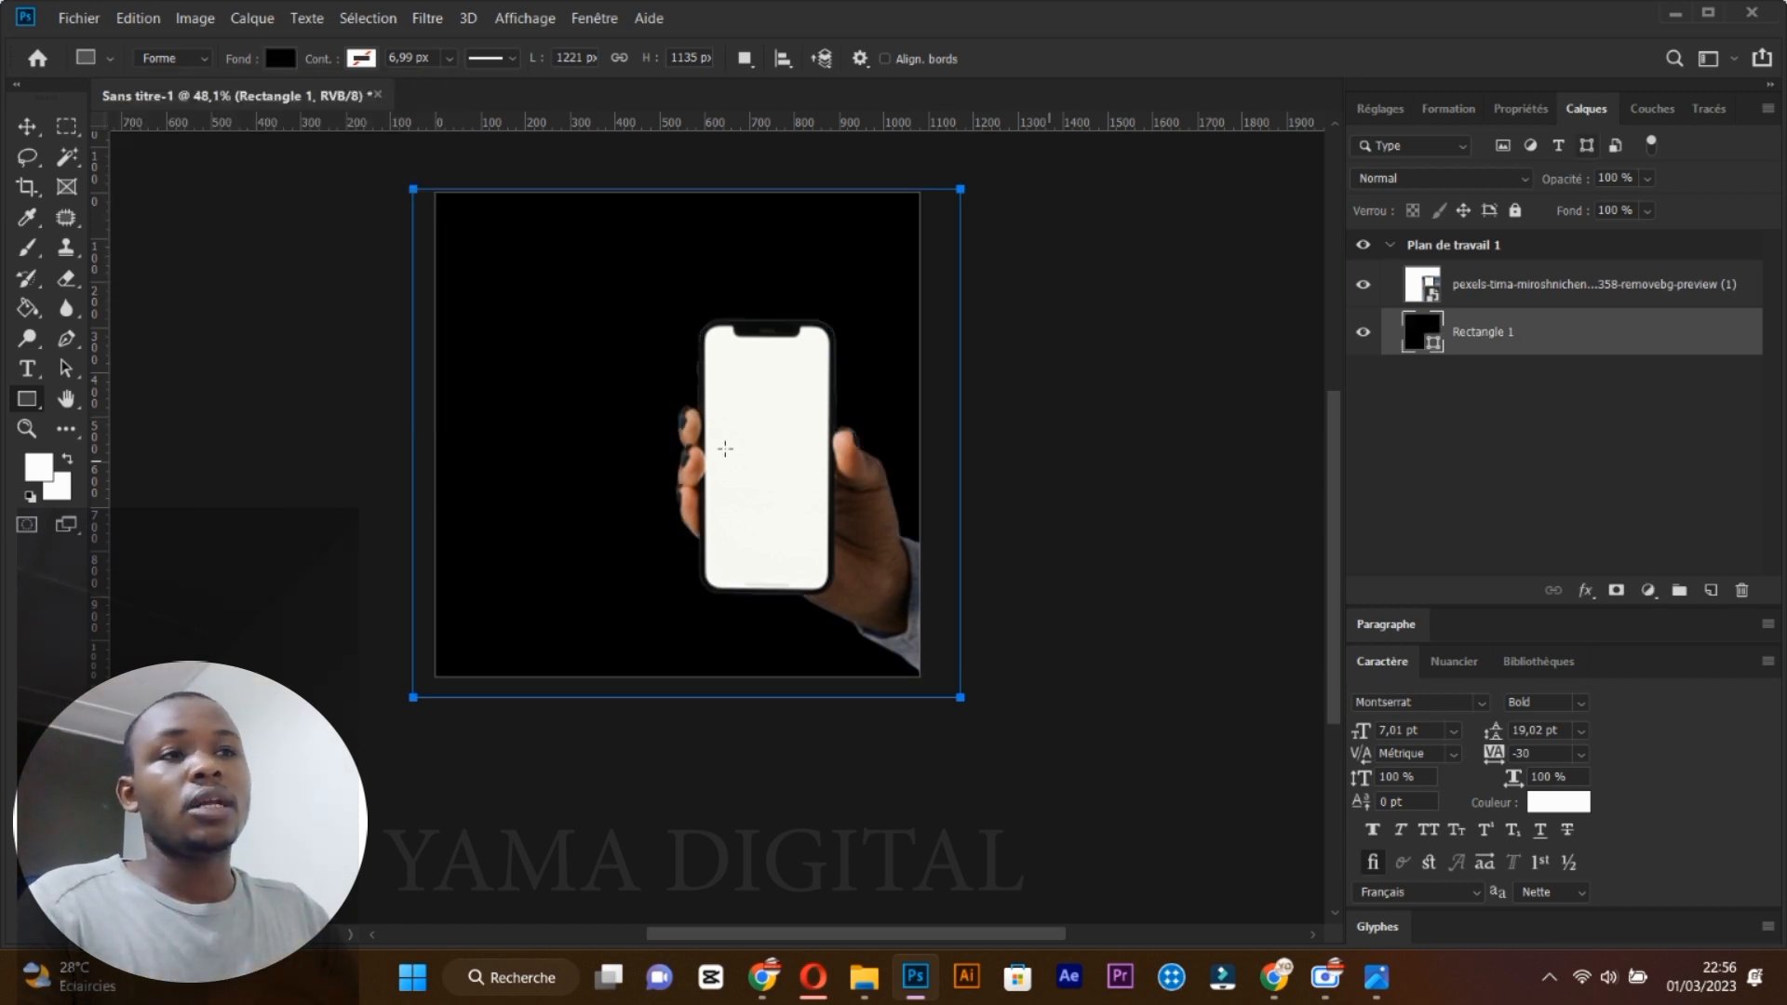
Select the phone's blank screen on the cut-out layer with the Magic Wand and copy it to a new layer.
click(67, 162)
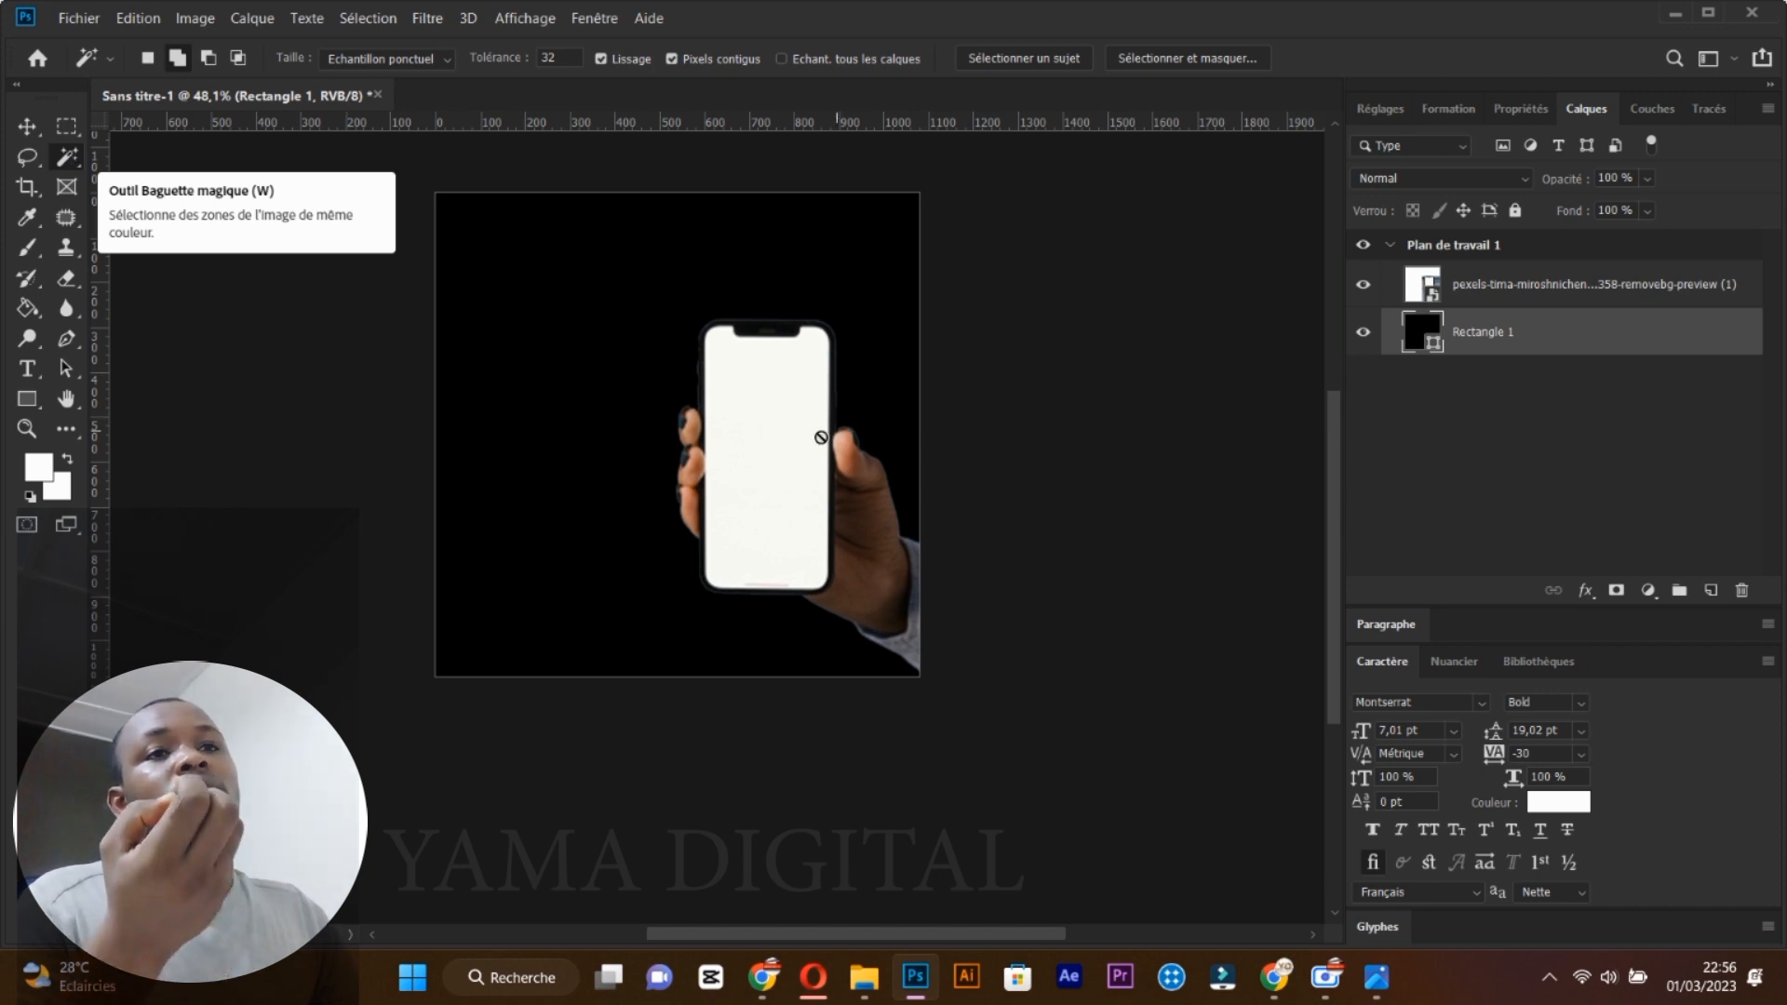
click(1483, 290)
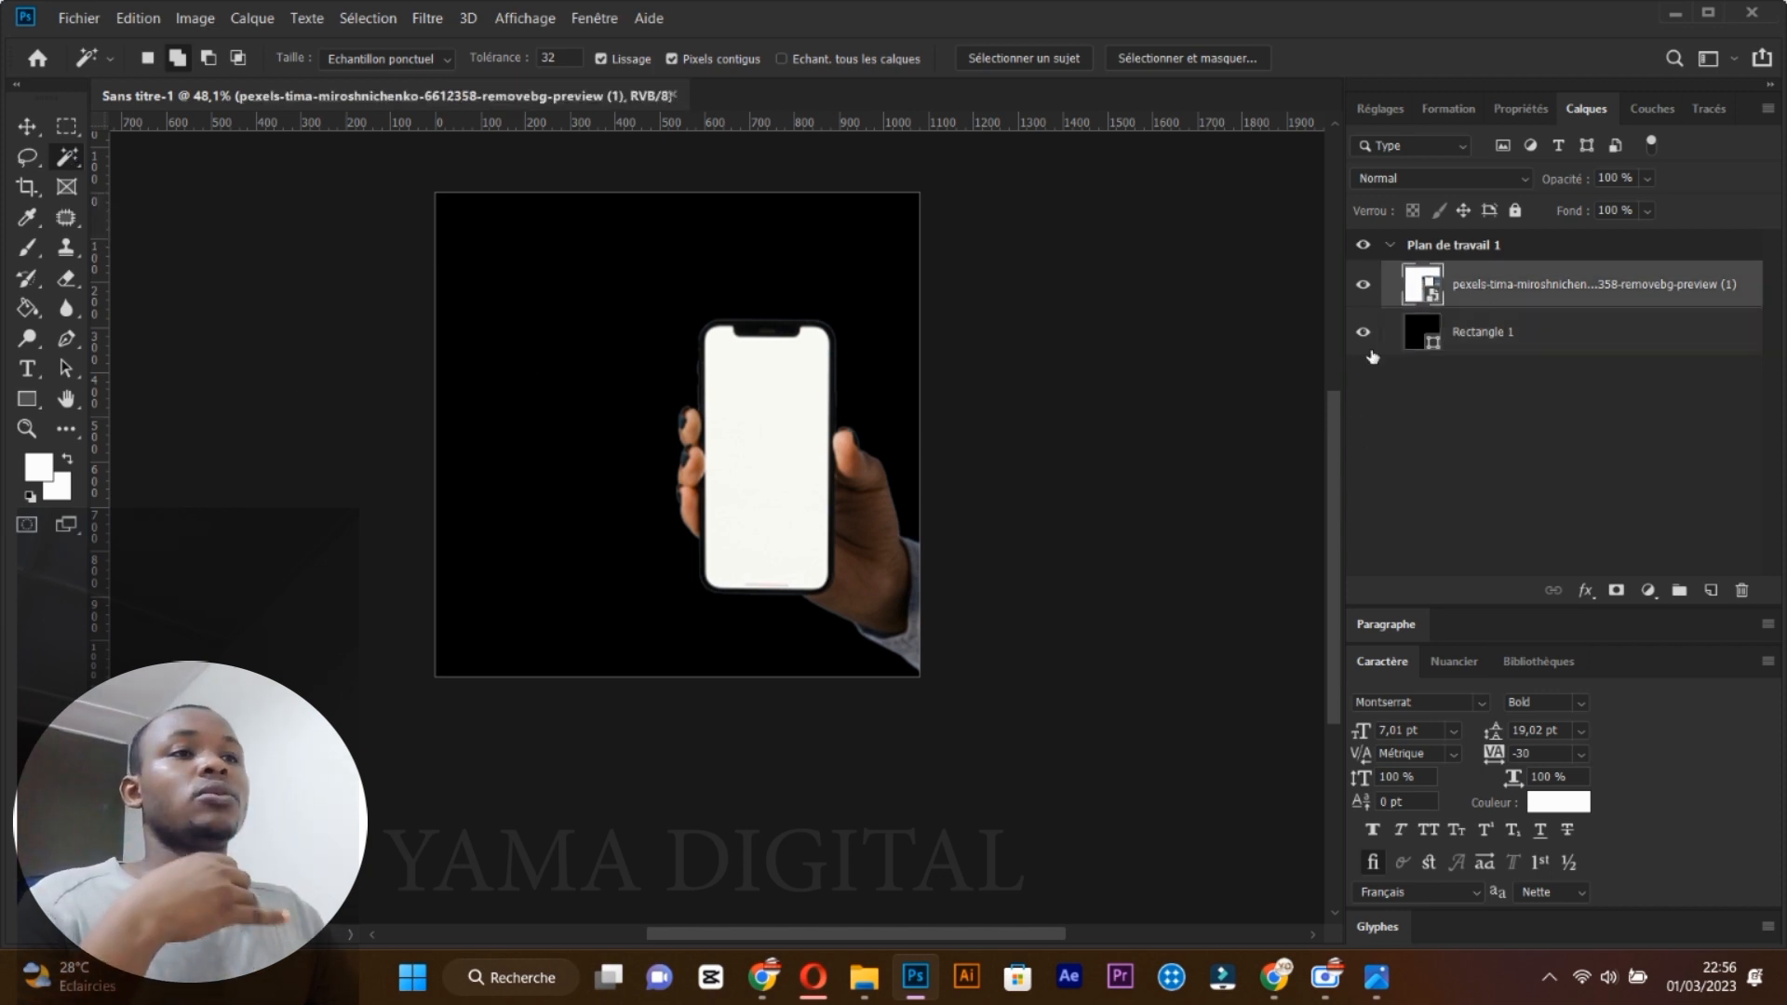
click(733, 376)
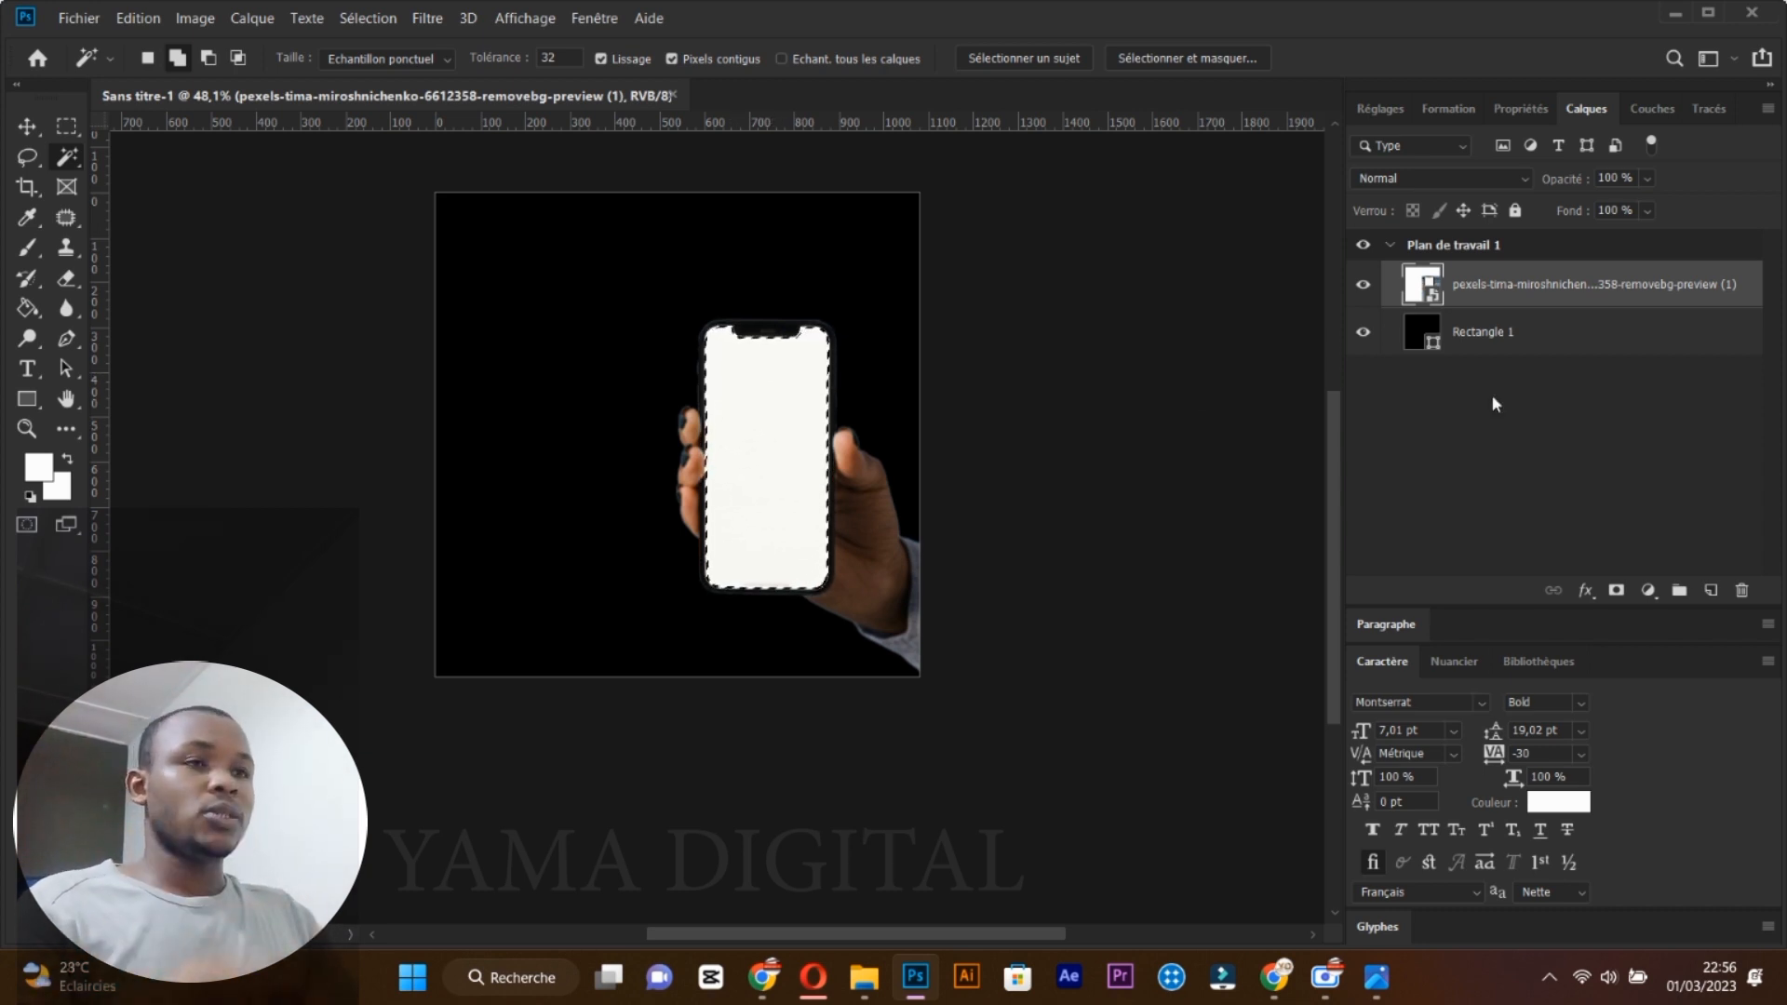
key(ctrl+j)
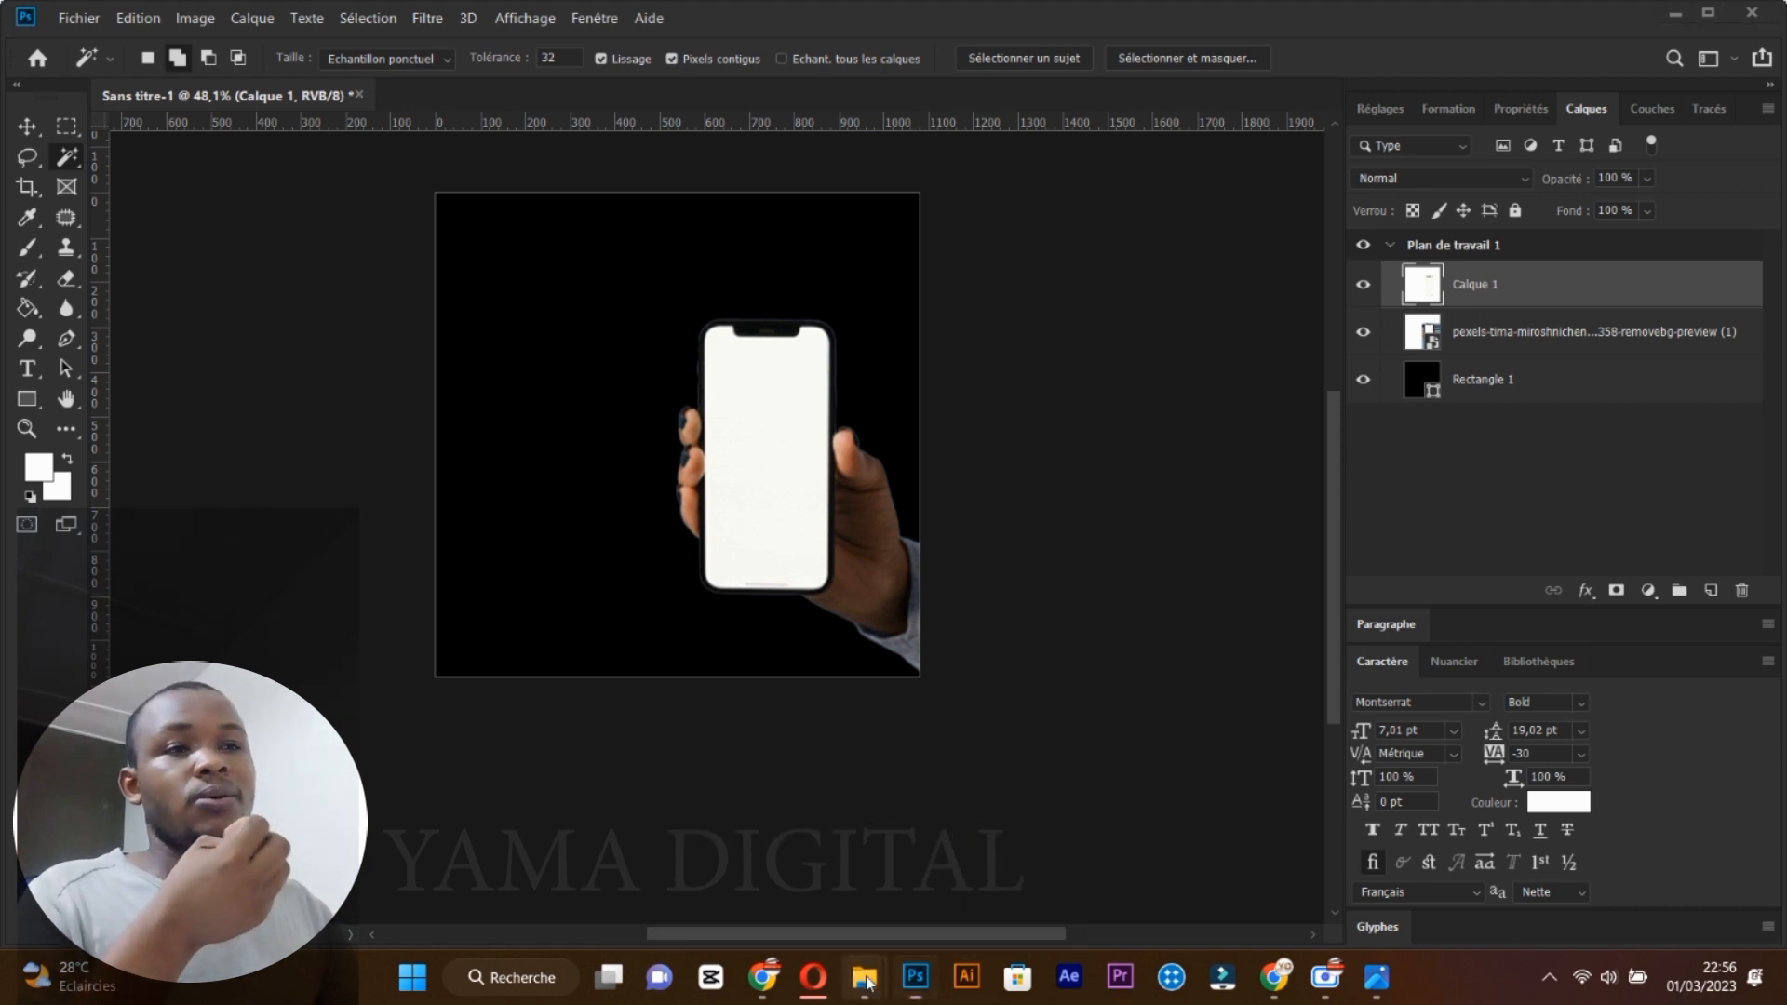
Place the unnamed (1) app screenshot from the projet youtube folder into the Photoshop document above the copied phone screen.
mouse_move(866, 979)
click(859, 890)
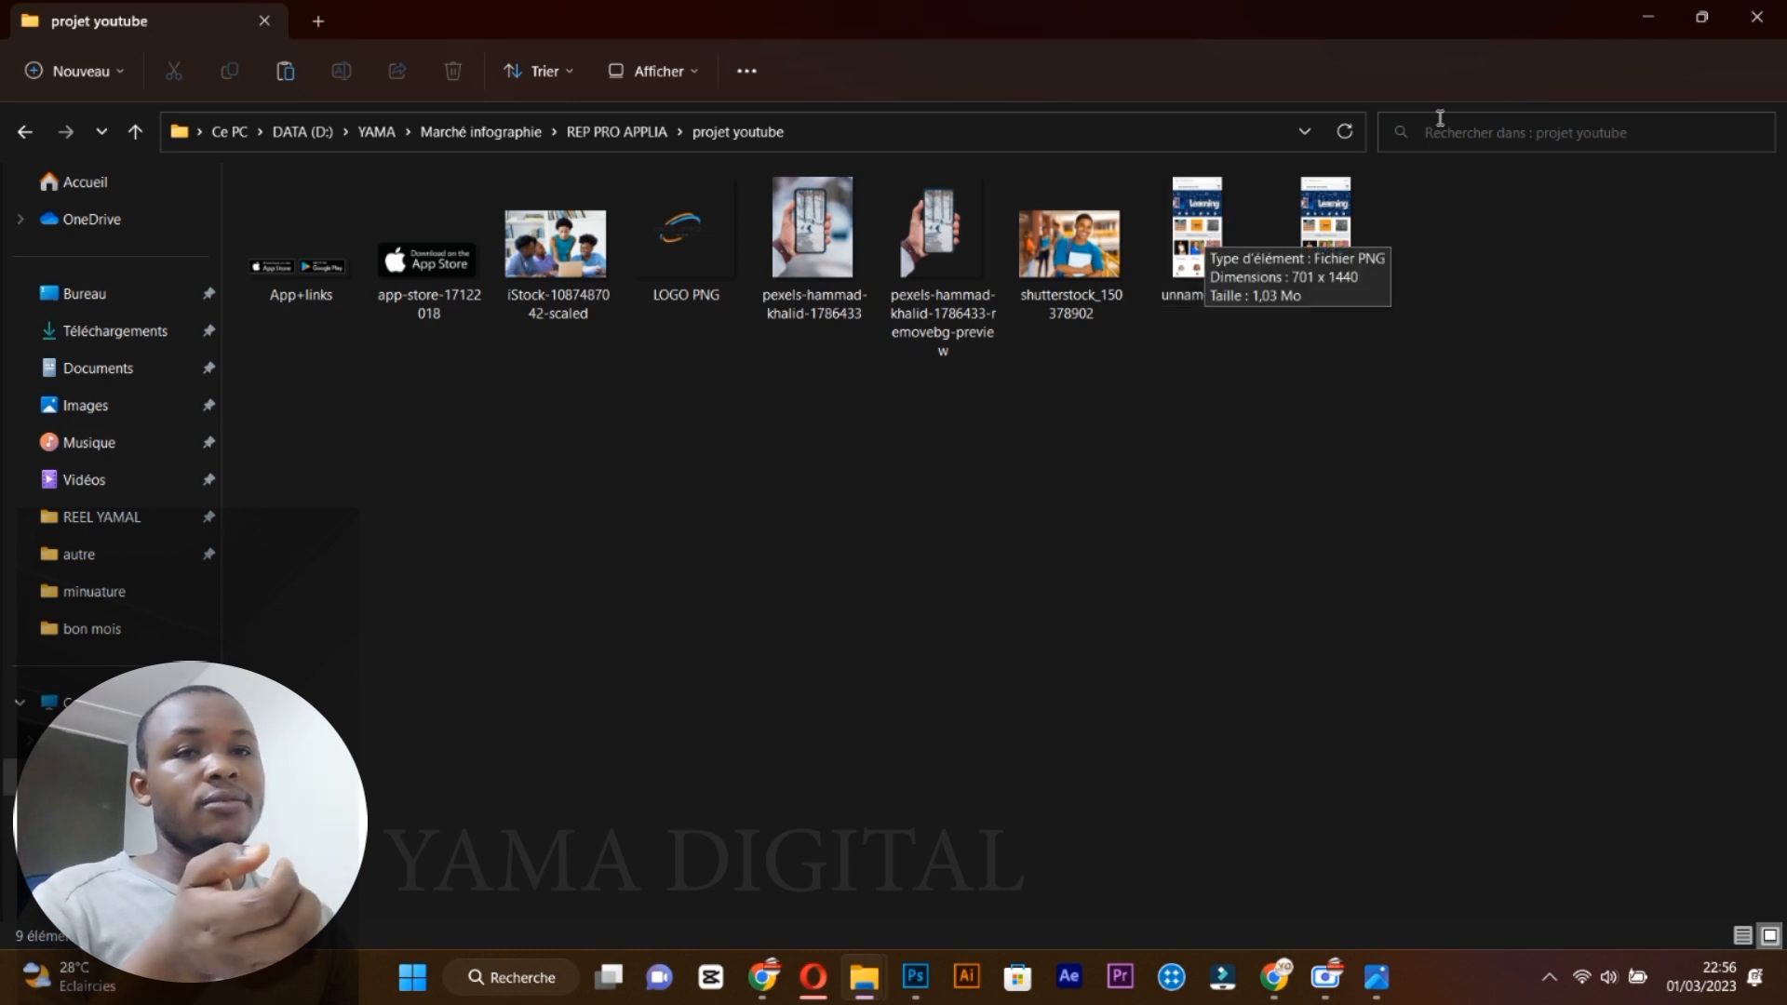
click(1702, 16)
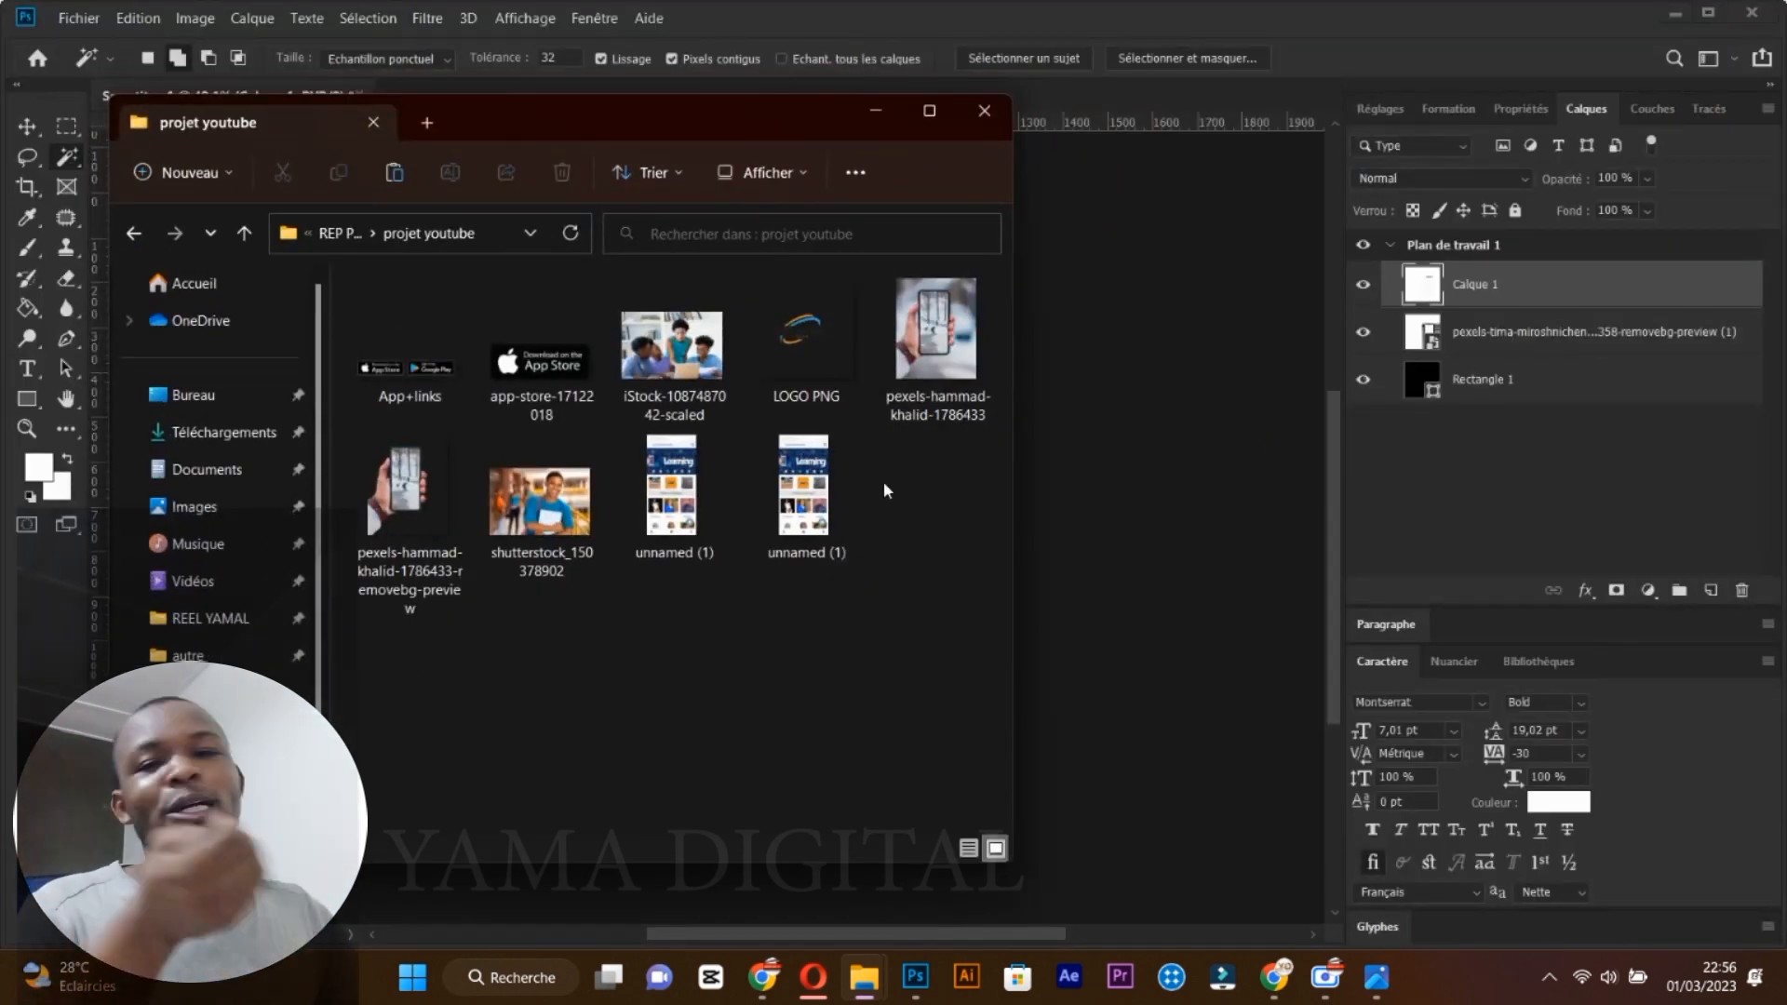
mouse_move(701, 511)
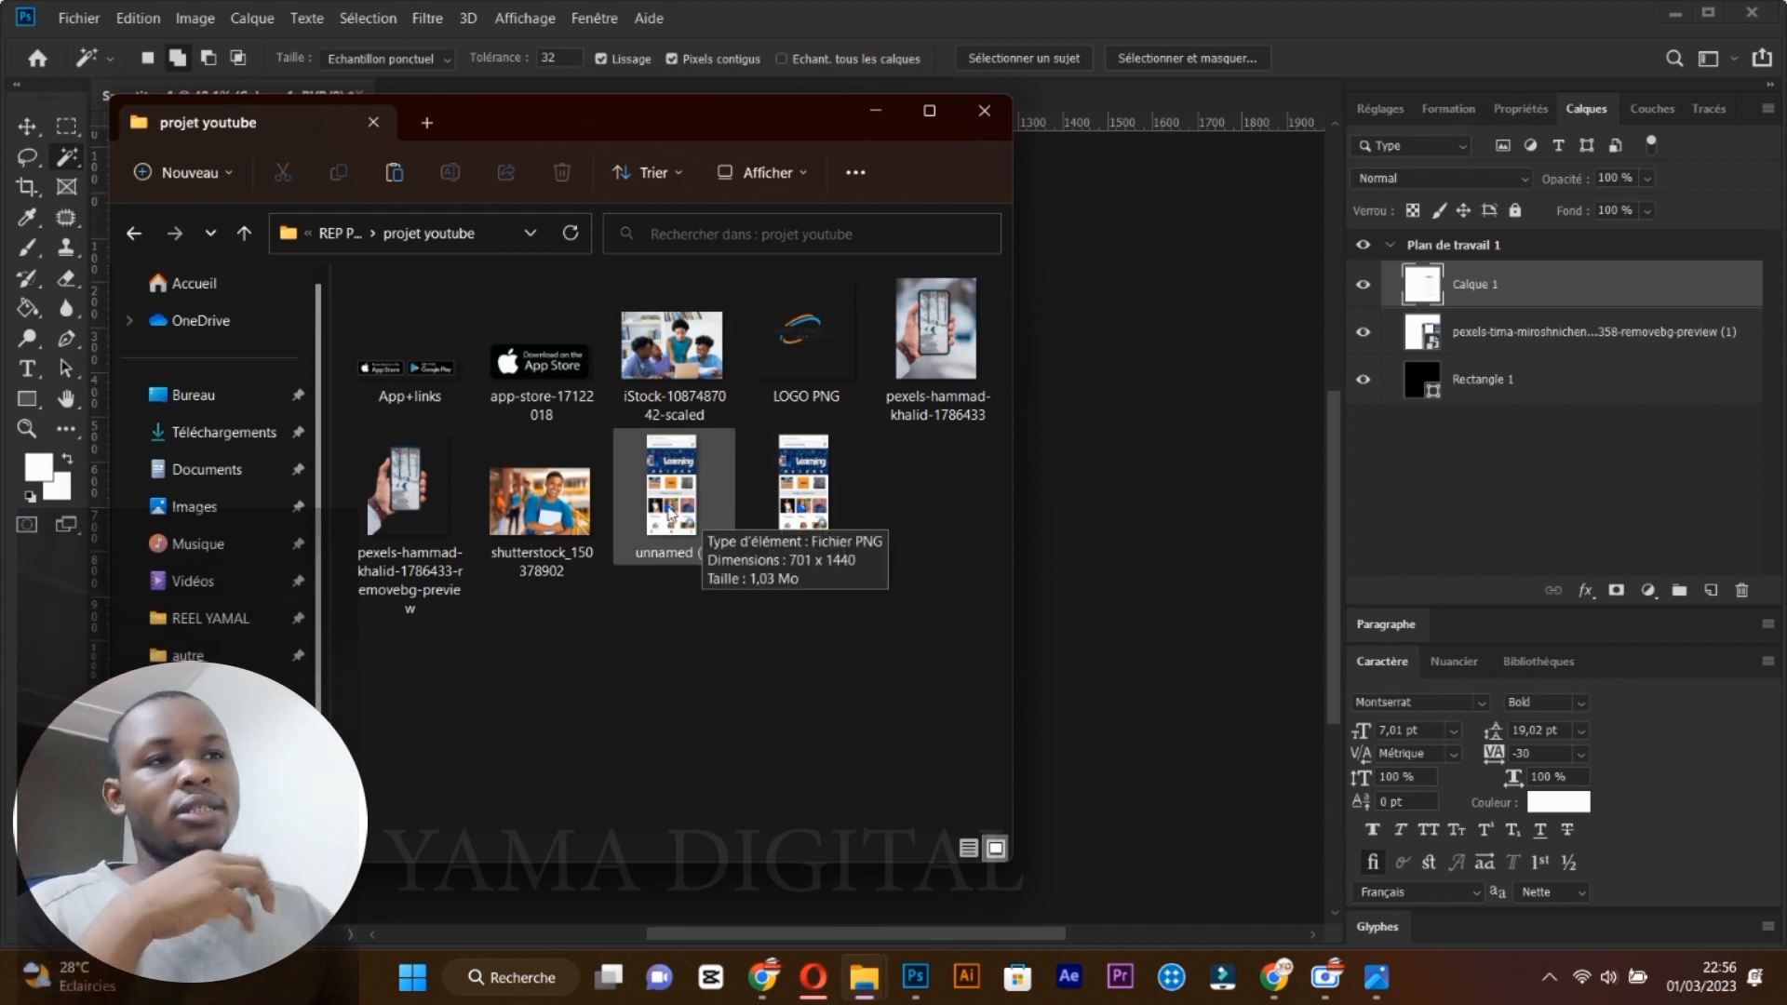
drag(669, 512, 1084, 598)
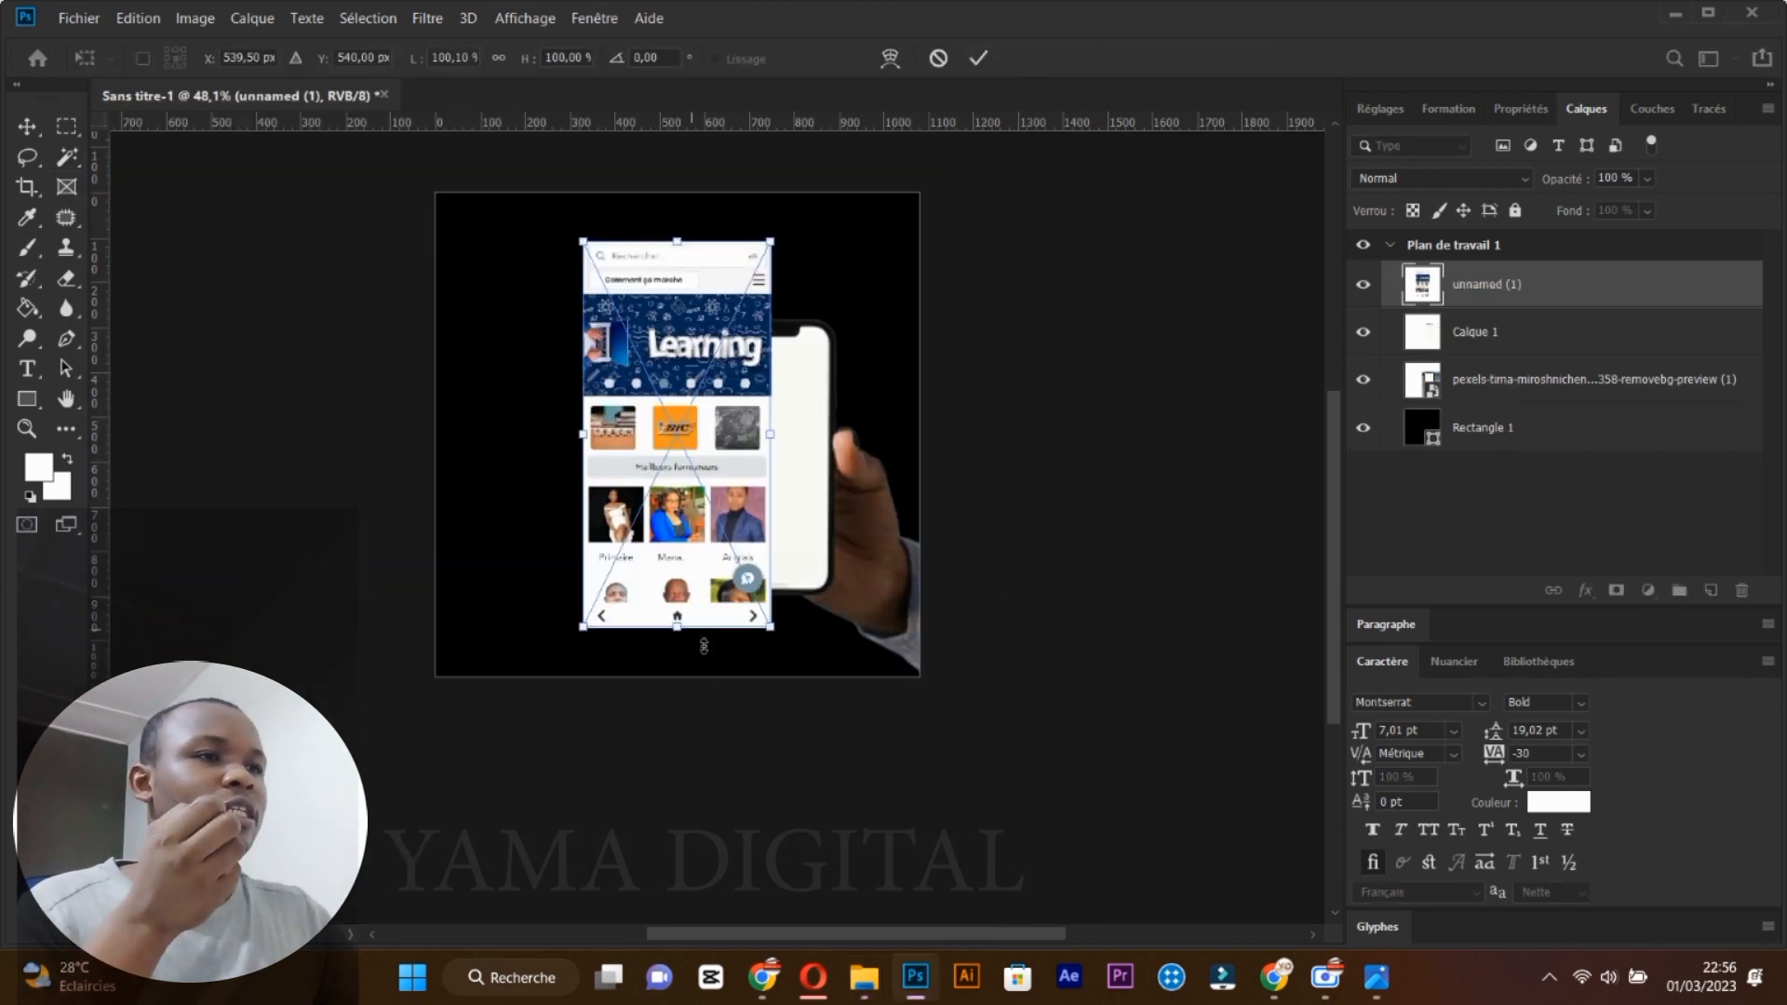
Scale the app screenshot to about 71.6% and position it over the phone's screen at about X 740, Y 604 px.
drag(635, 424, 758, 470)
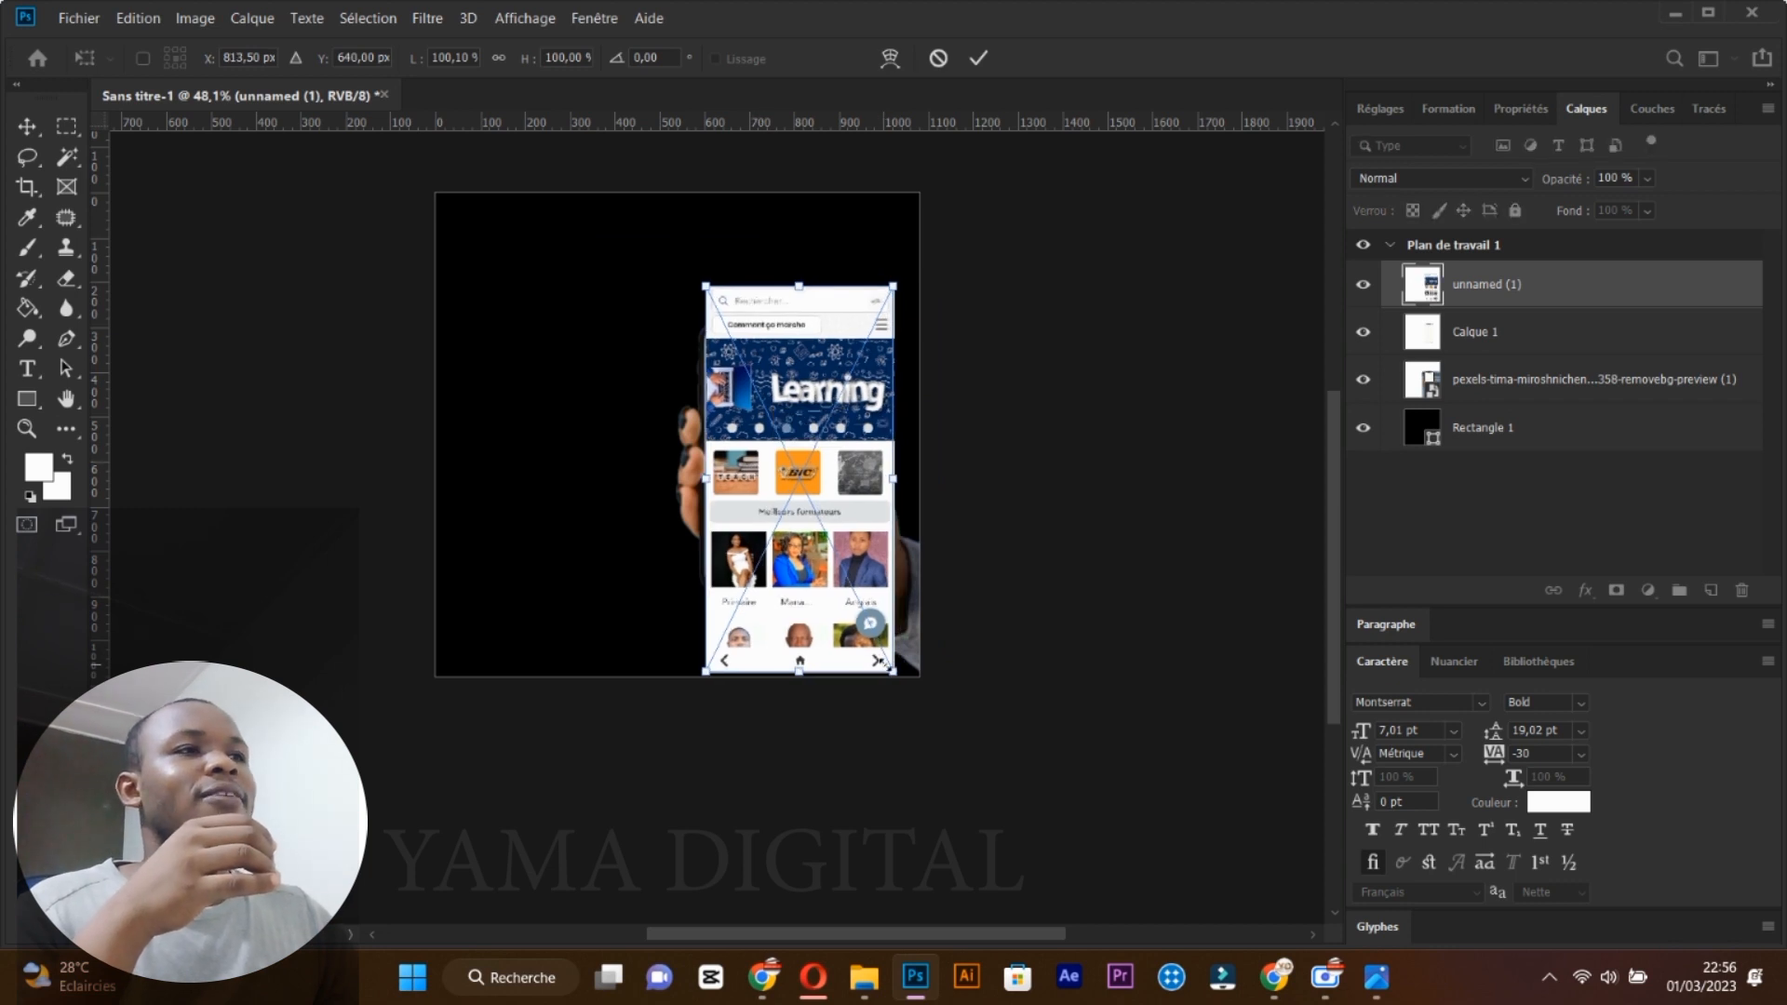
drag(891, 669, 793, 579)
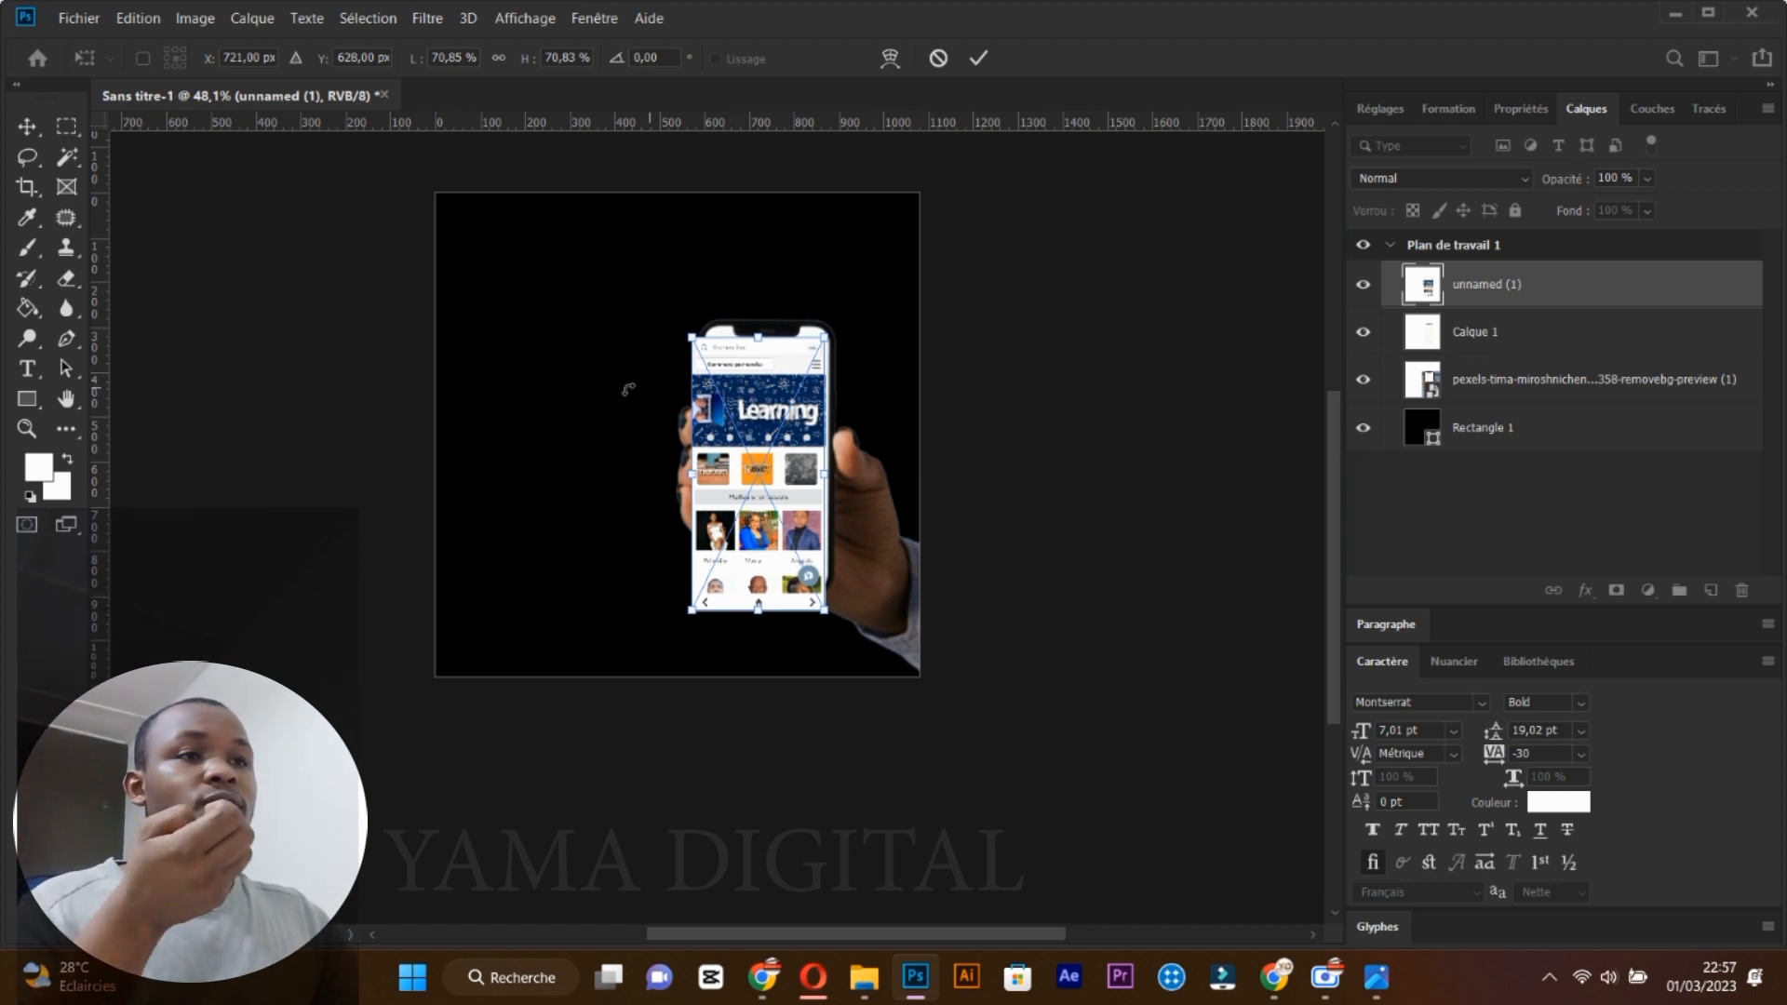
mouse_move(780, 418)
mouse_down()
mouse_move(778, 470)
mouse_move(783, 390)
mouse_up()
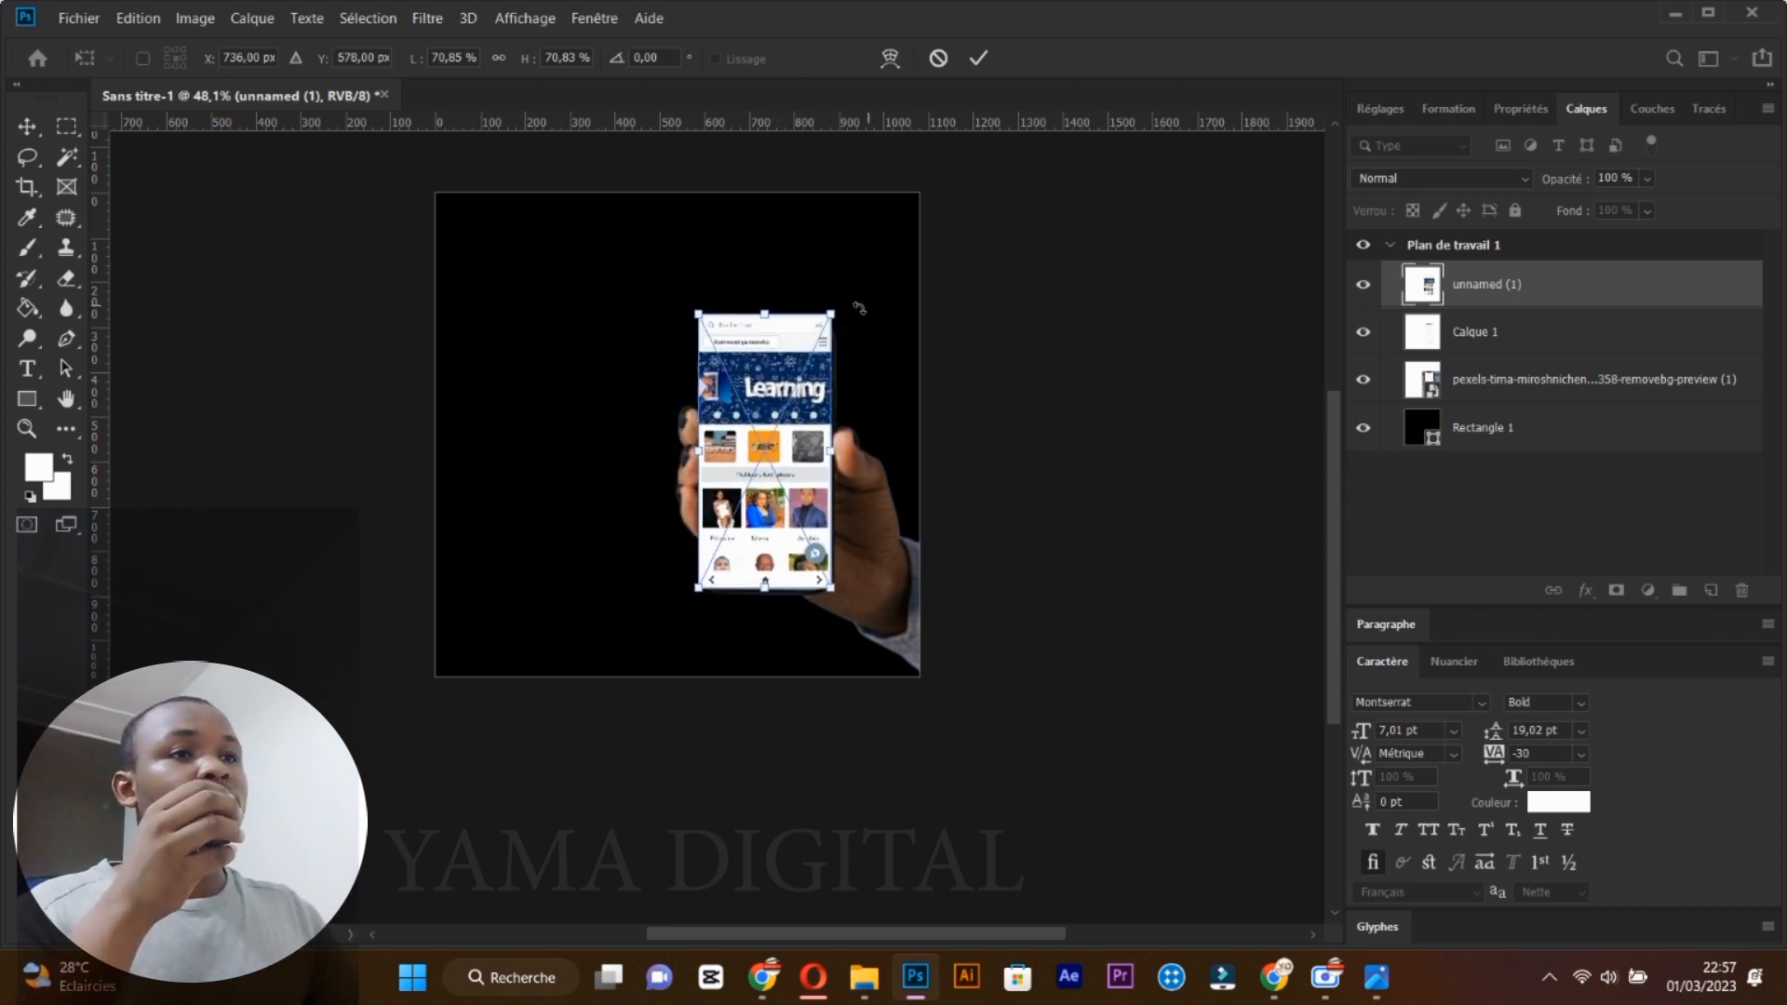
drag(836, 312, 815, 348)
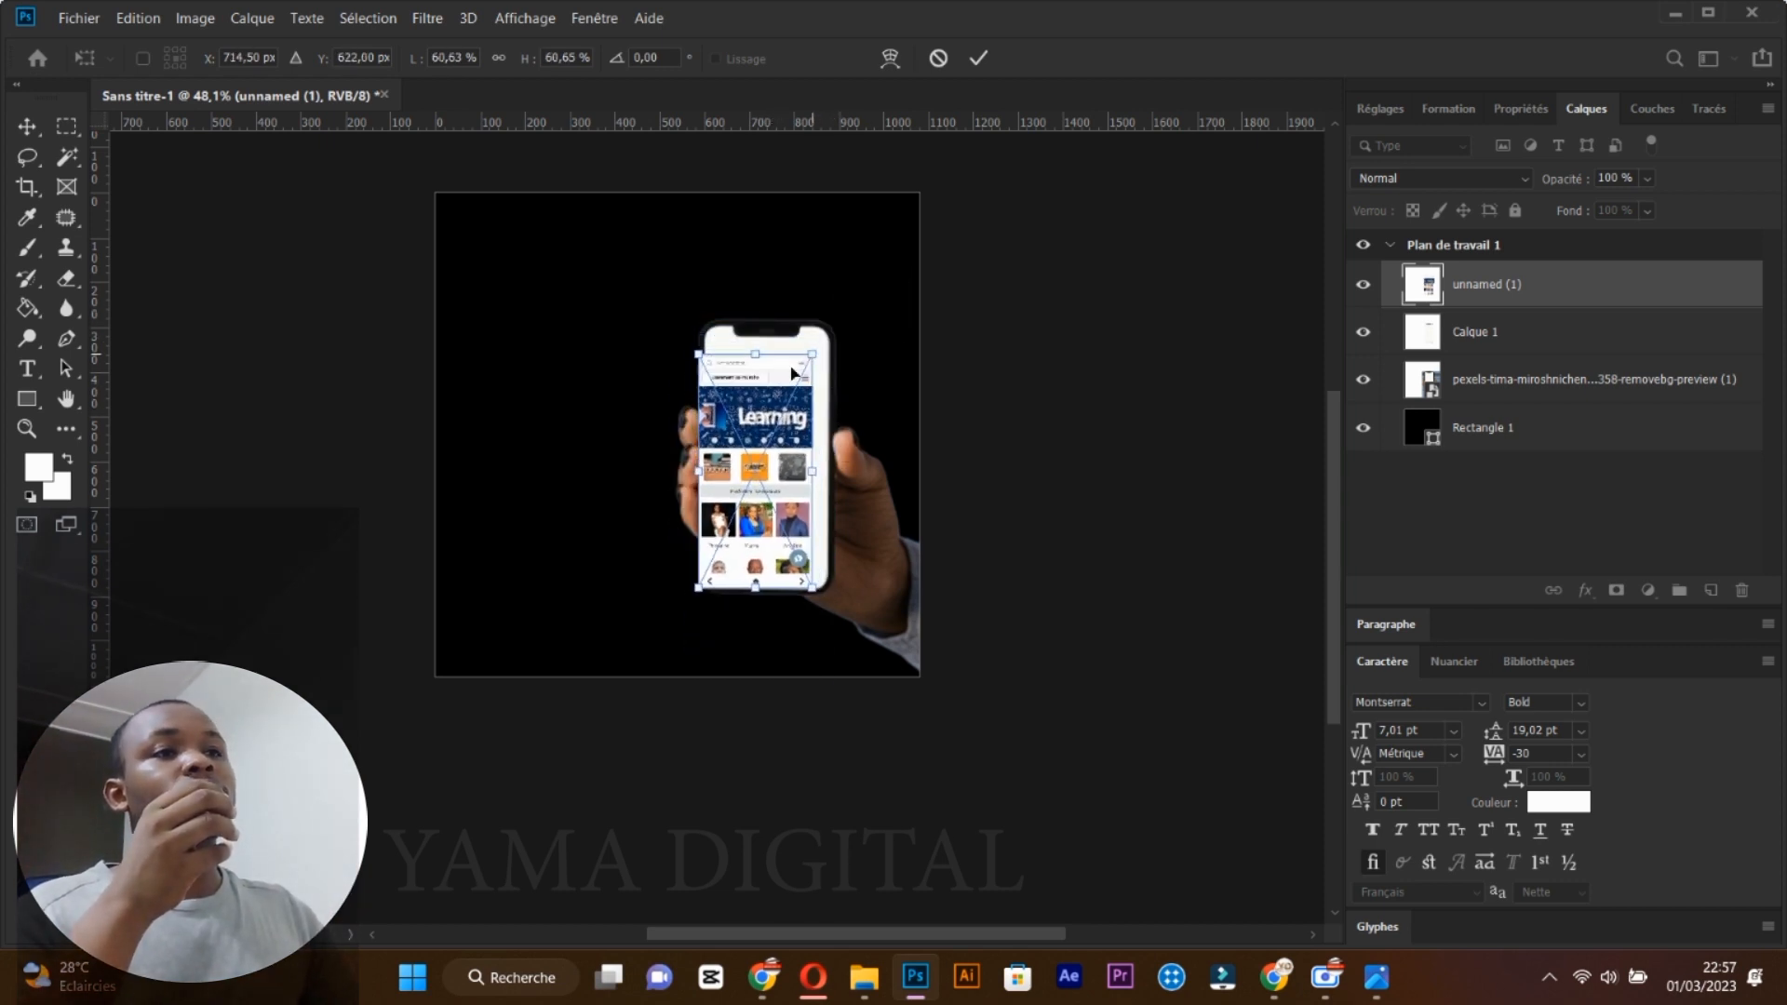
drag(758, 404, 761, 364)
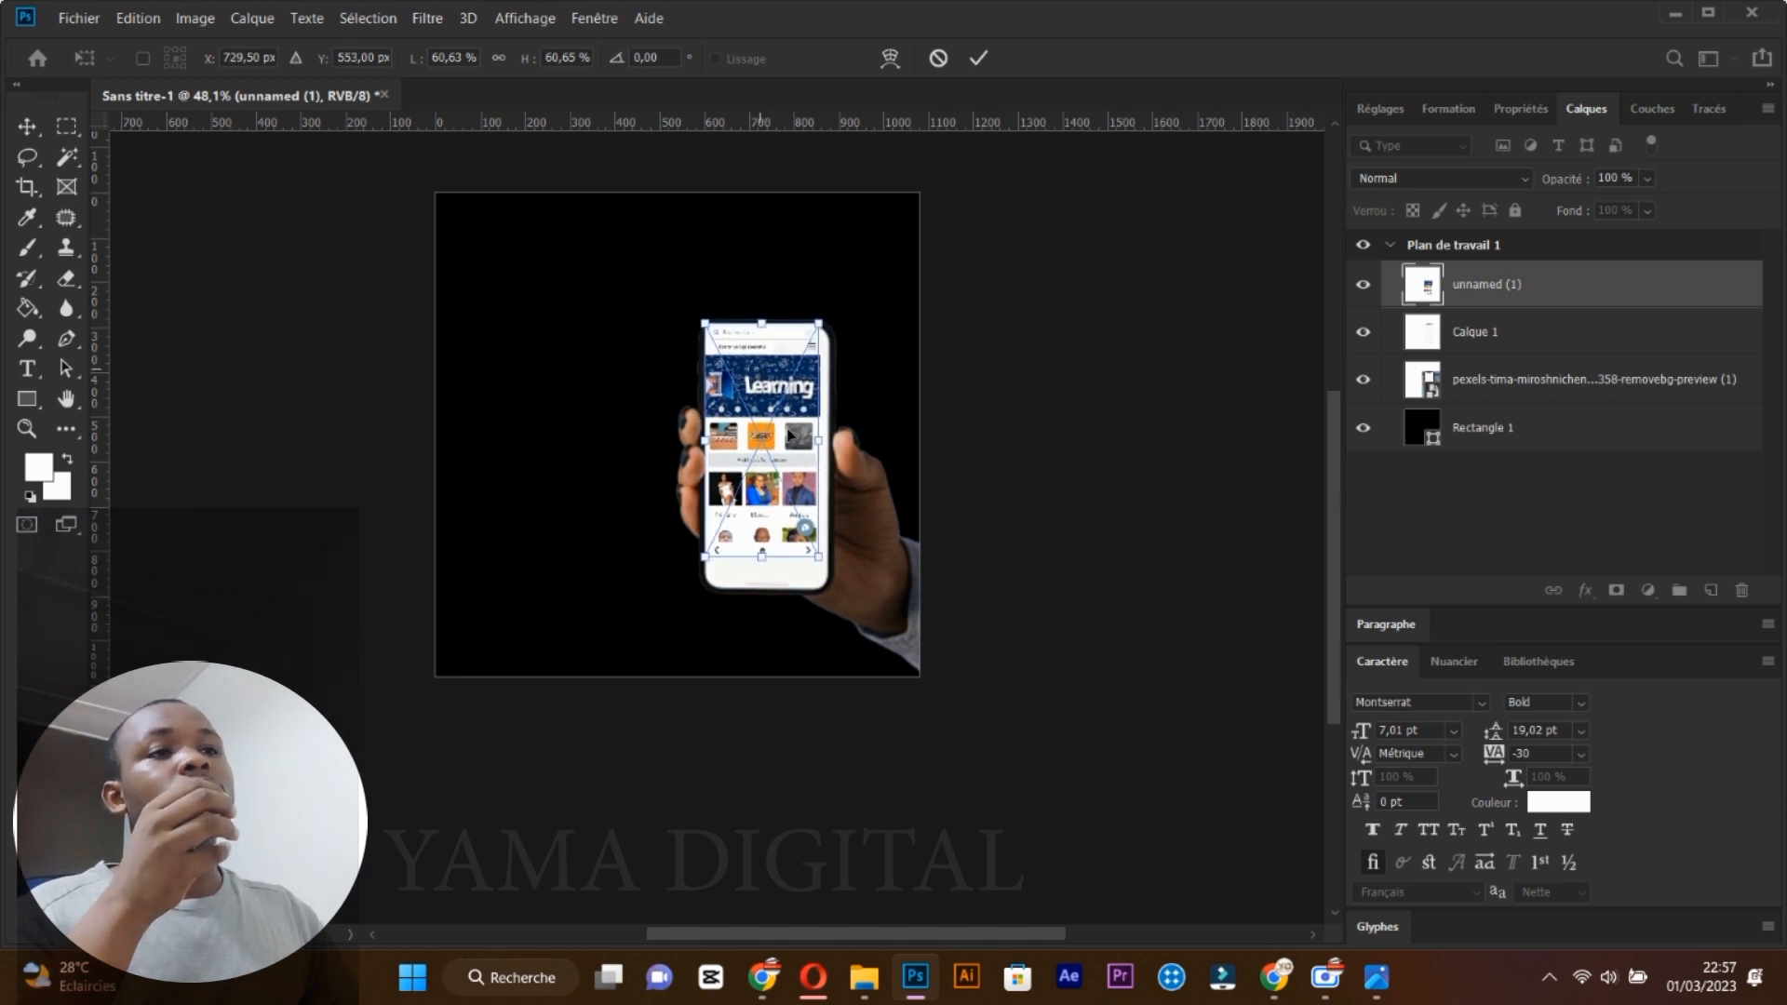
drag(820, 556, 840, 600)
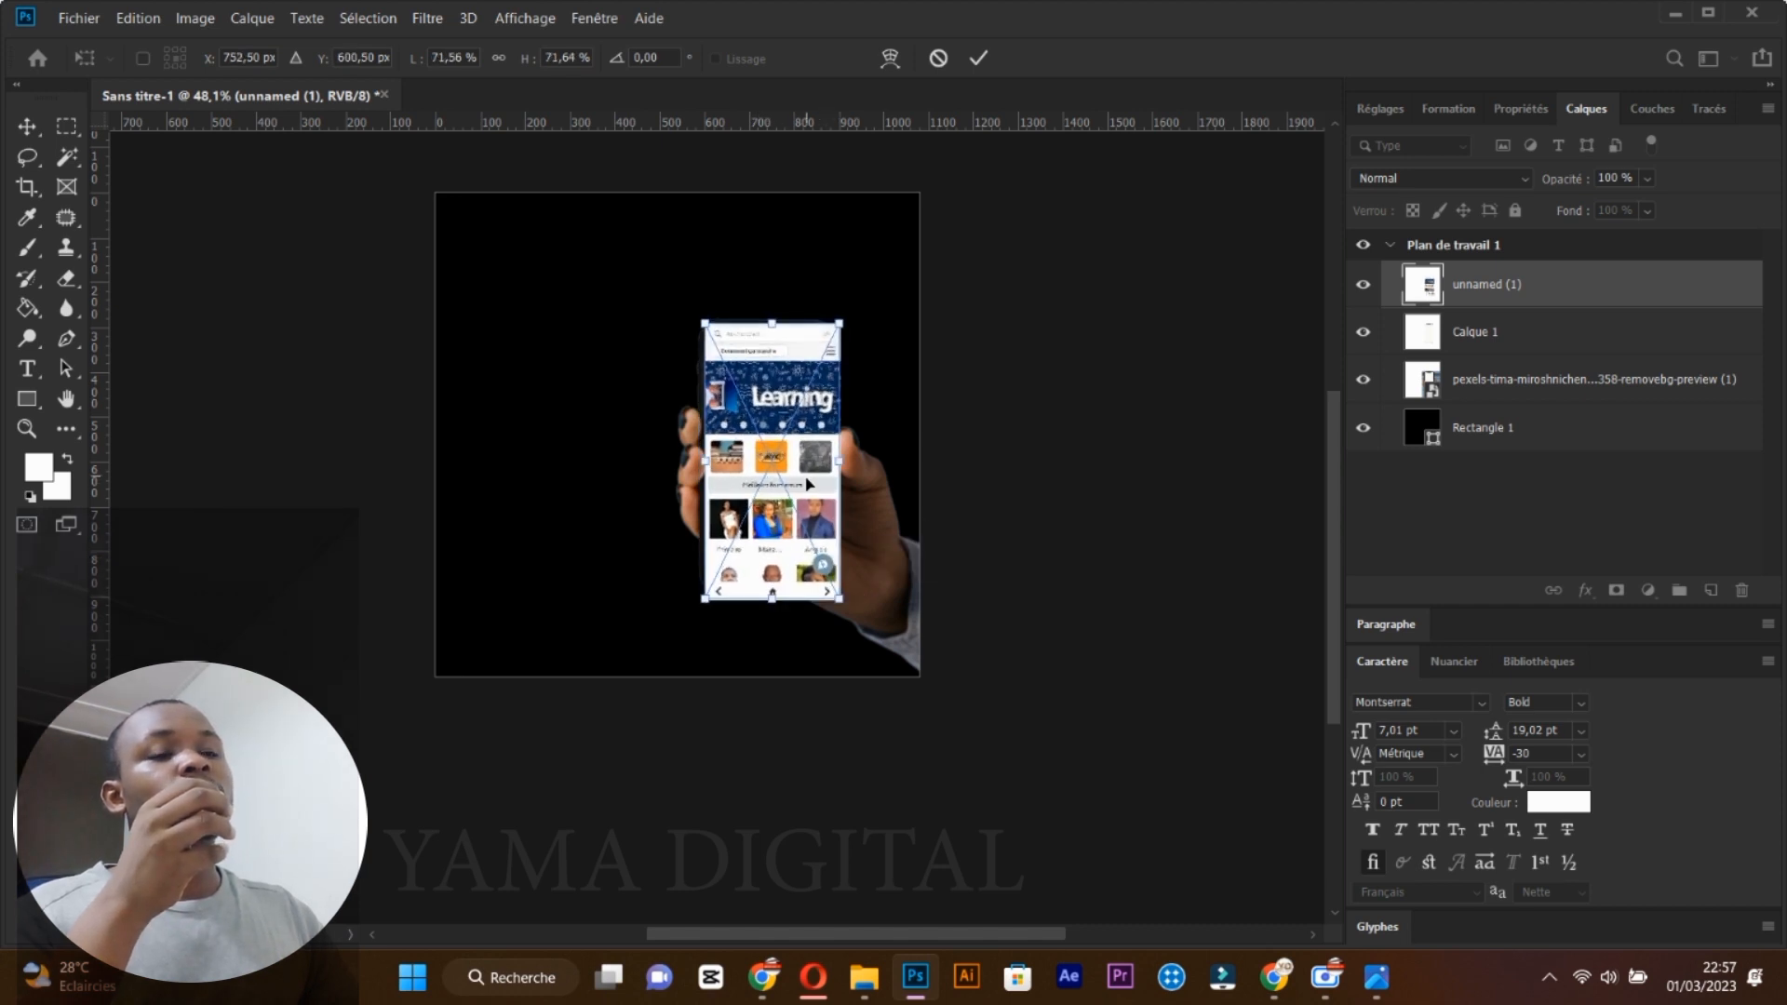
drag(823, 524, 818, 526)
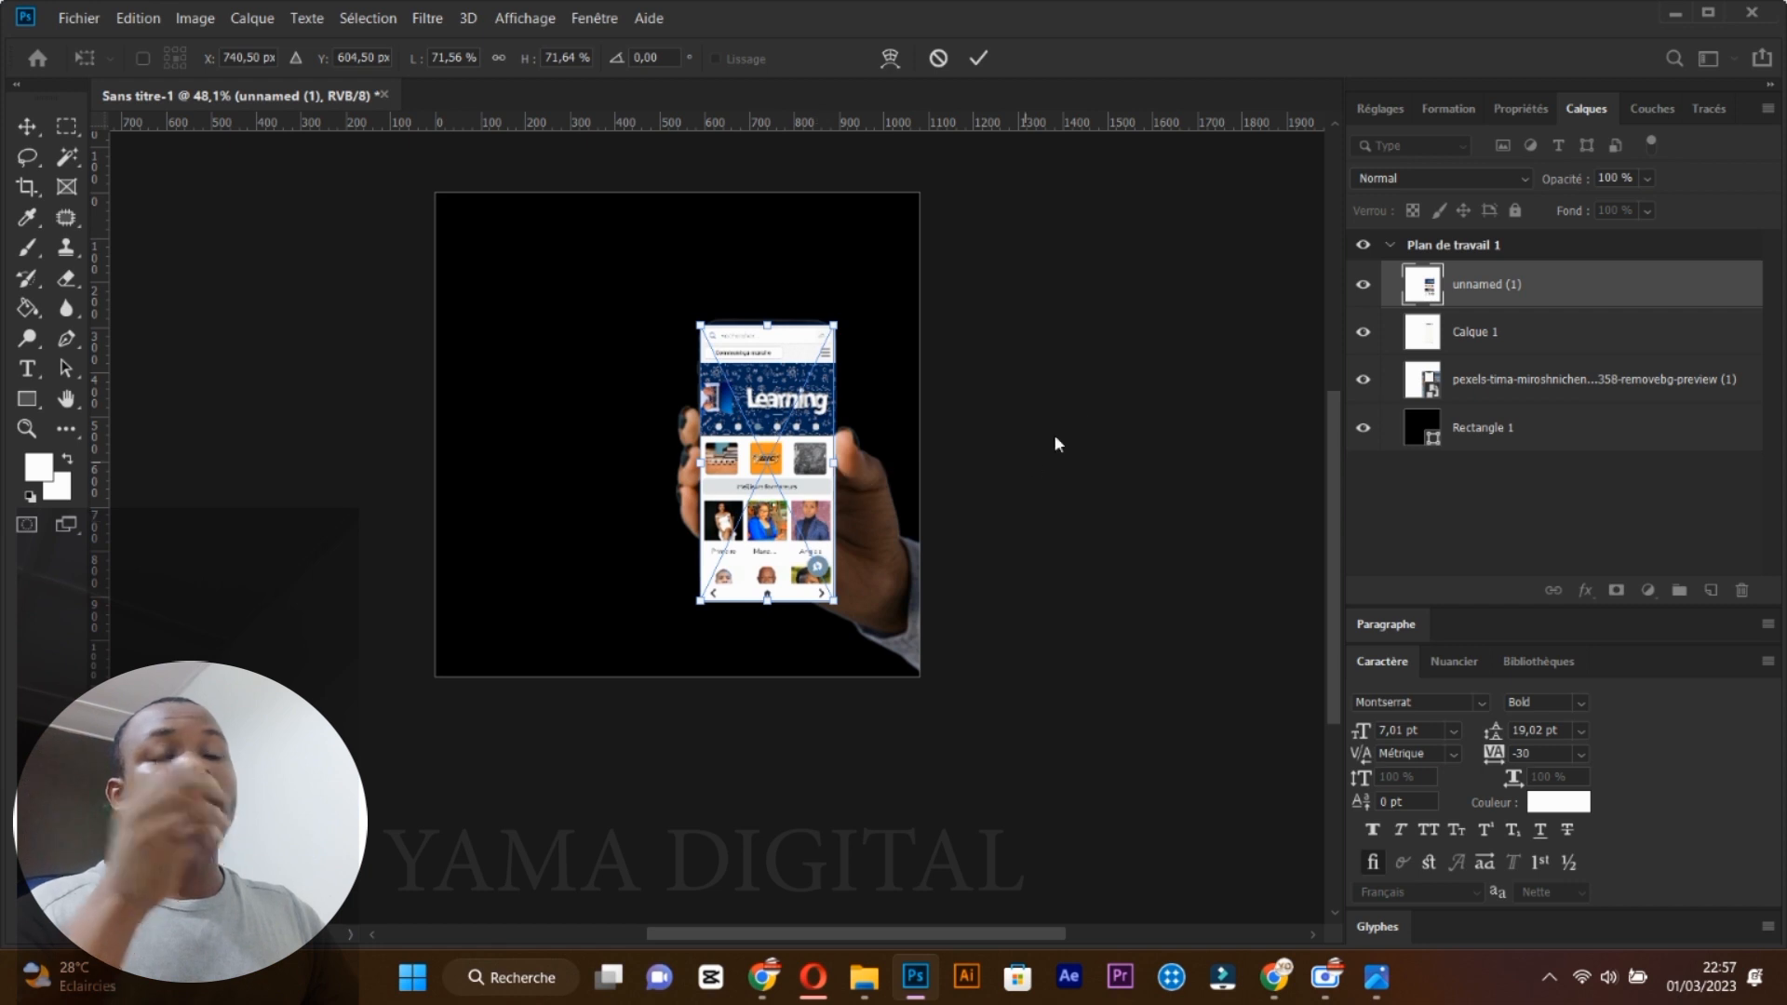
key(Return)
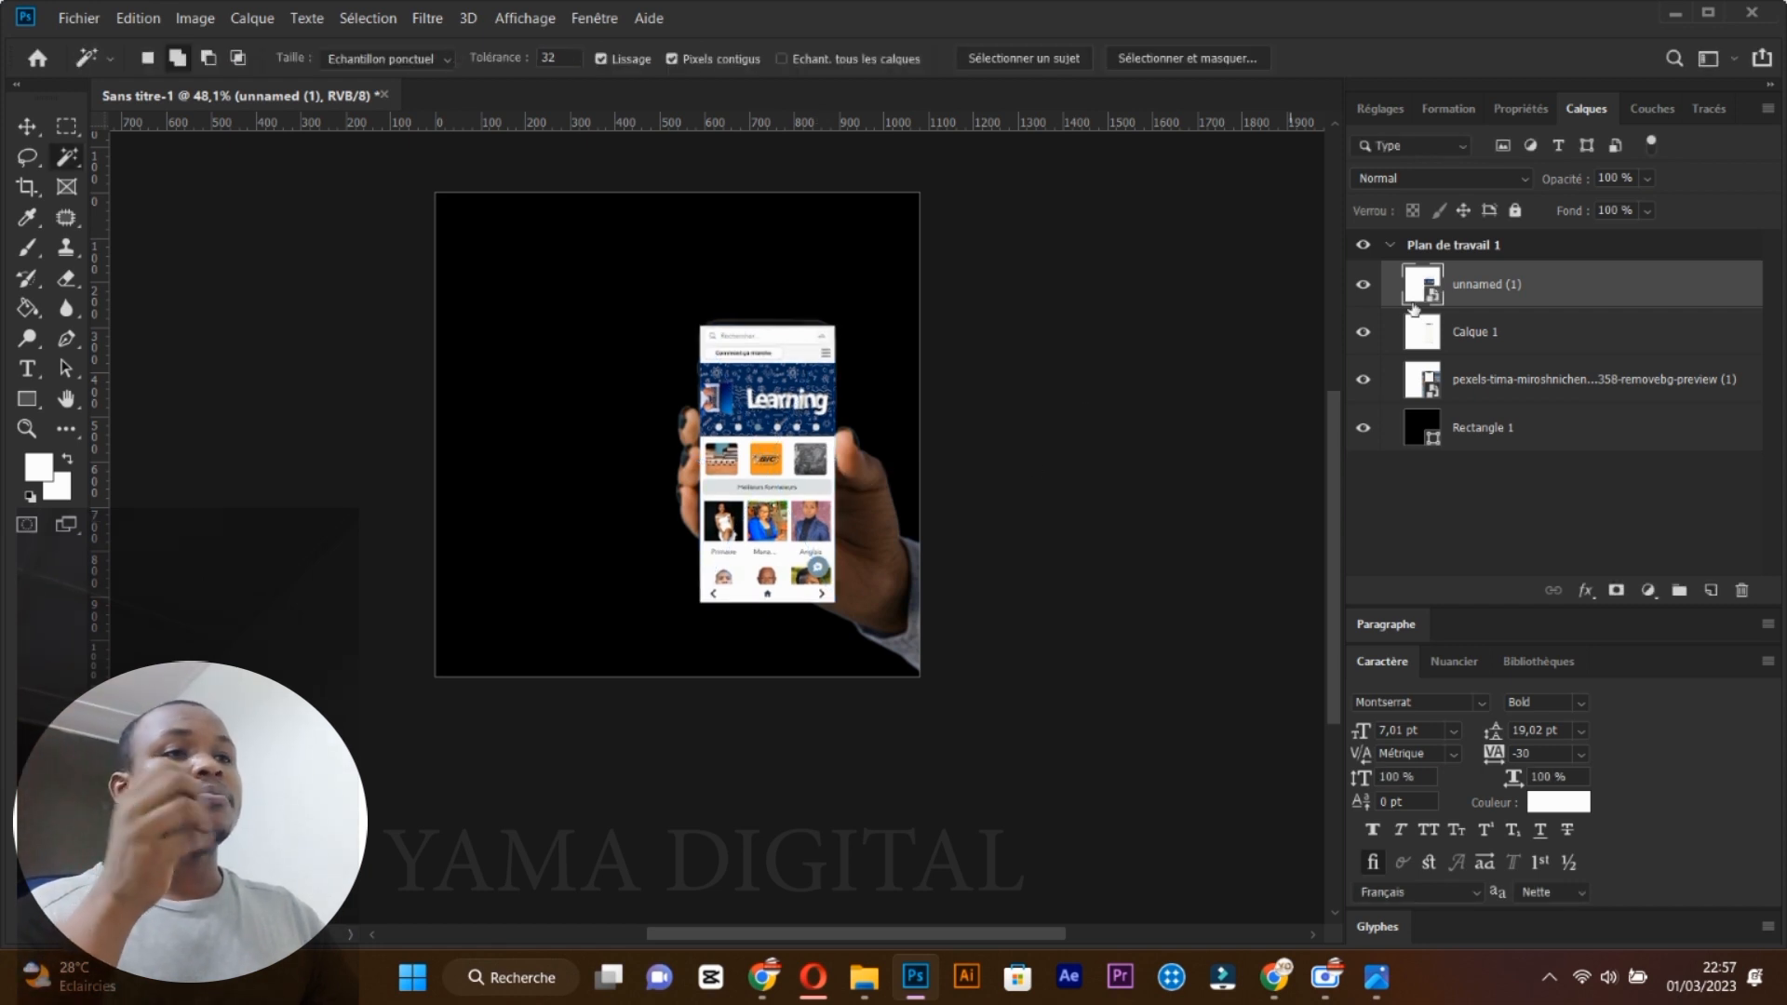
Clip the app screenshot to the copied phone screen layer with a clipping mask.
right_click(1535, 296)
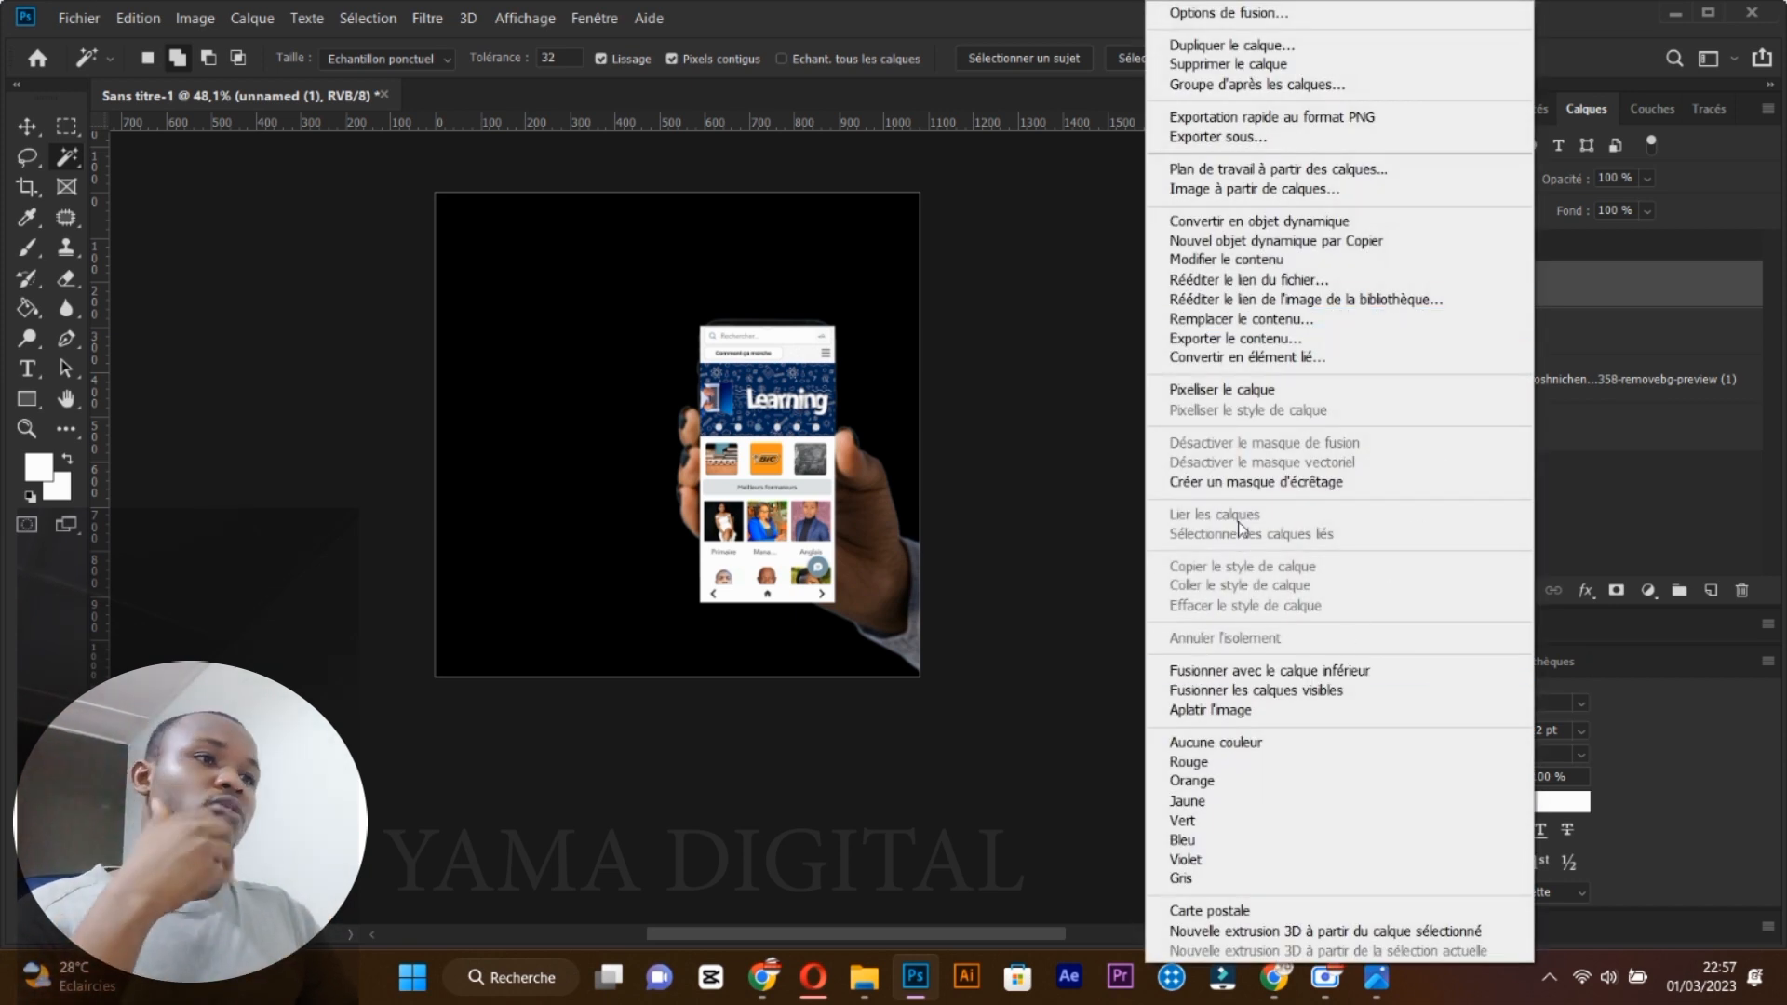
click(1240, 482)
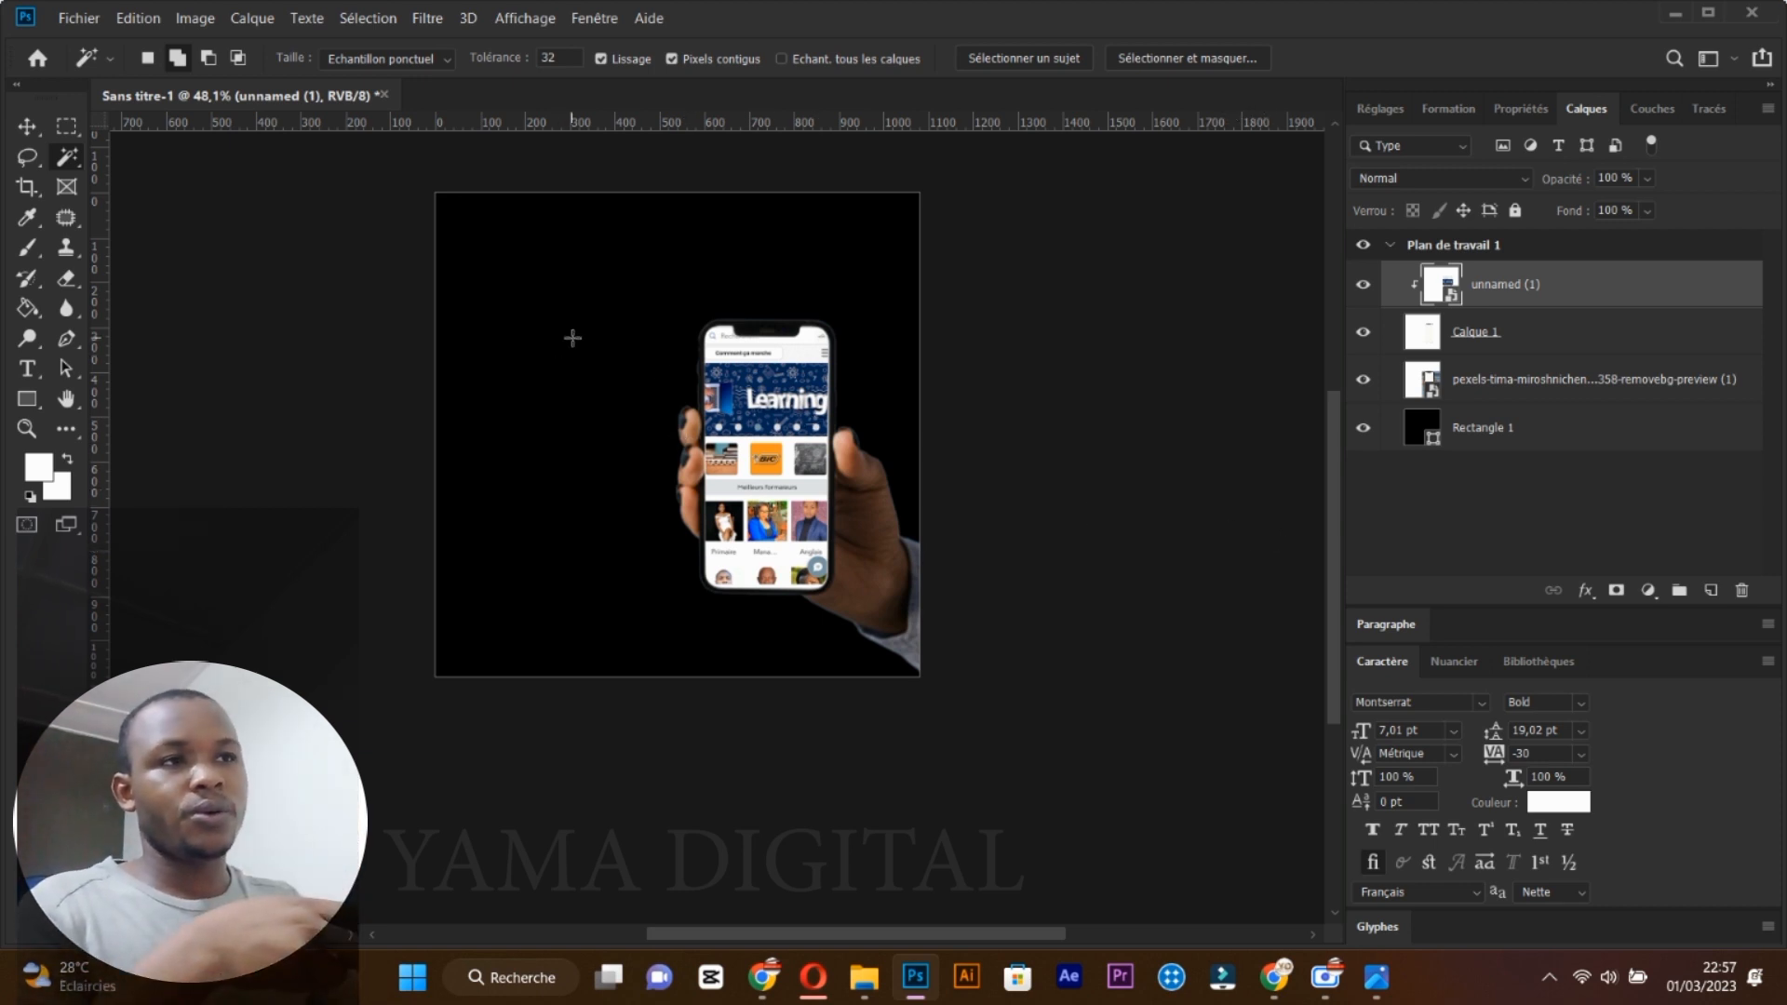
click(26, 126)
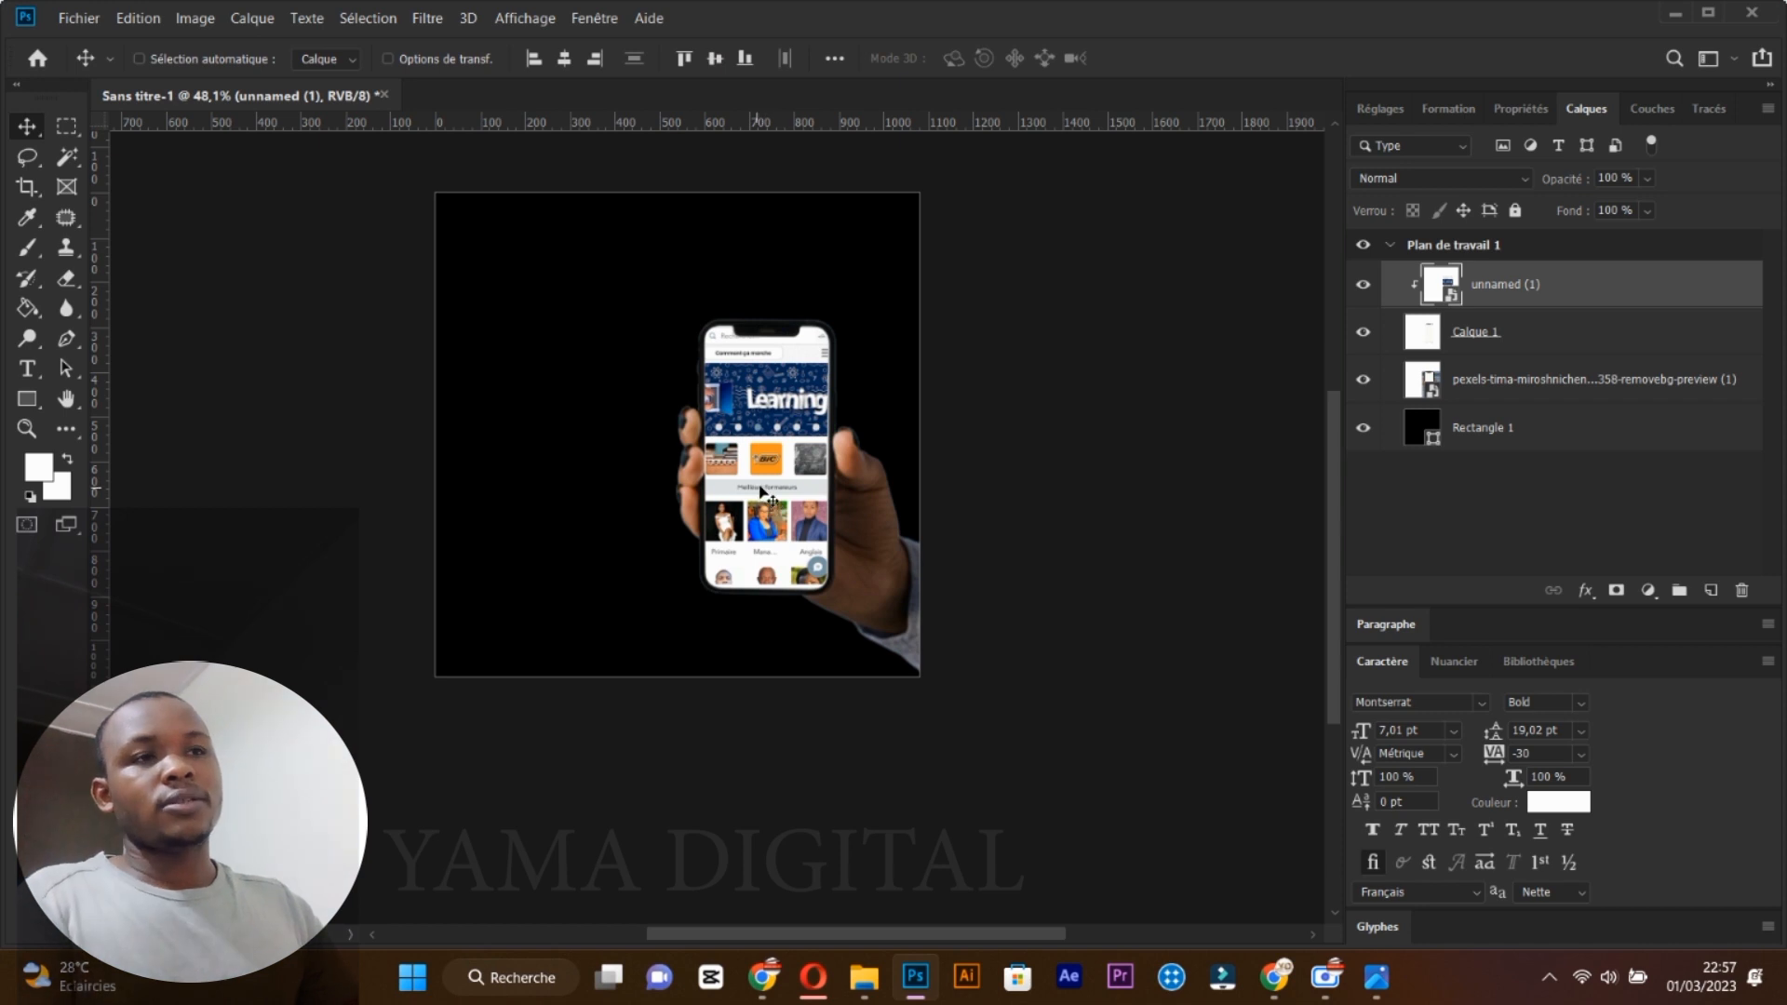
drag(763, 493, 584, 429)
Shrink the clipped screenshot to about 66% so its upper edge and sides fit inside the phone's screen.
click(27, 428)
click(584, 429)
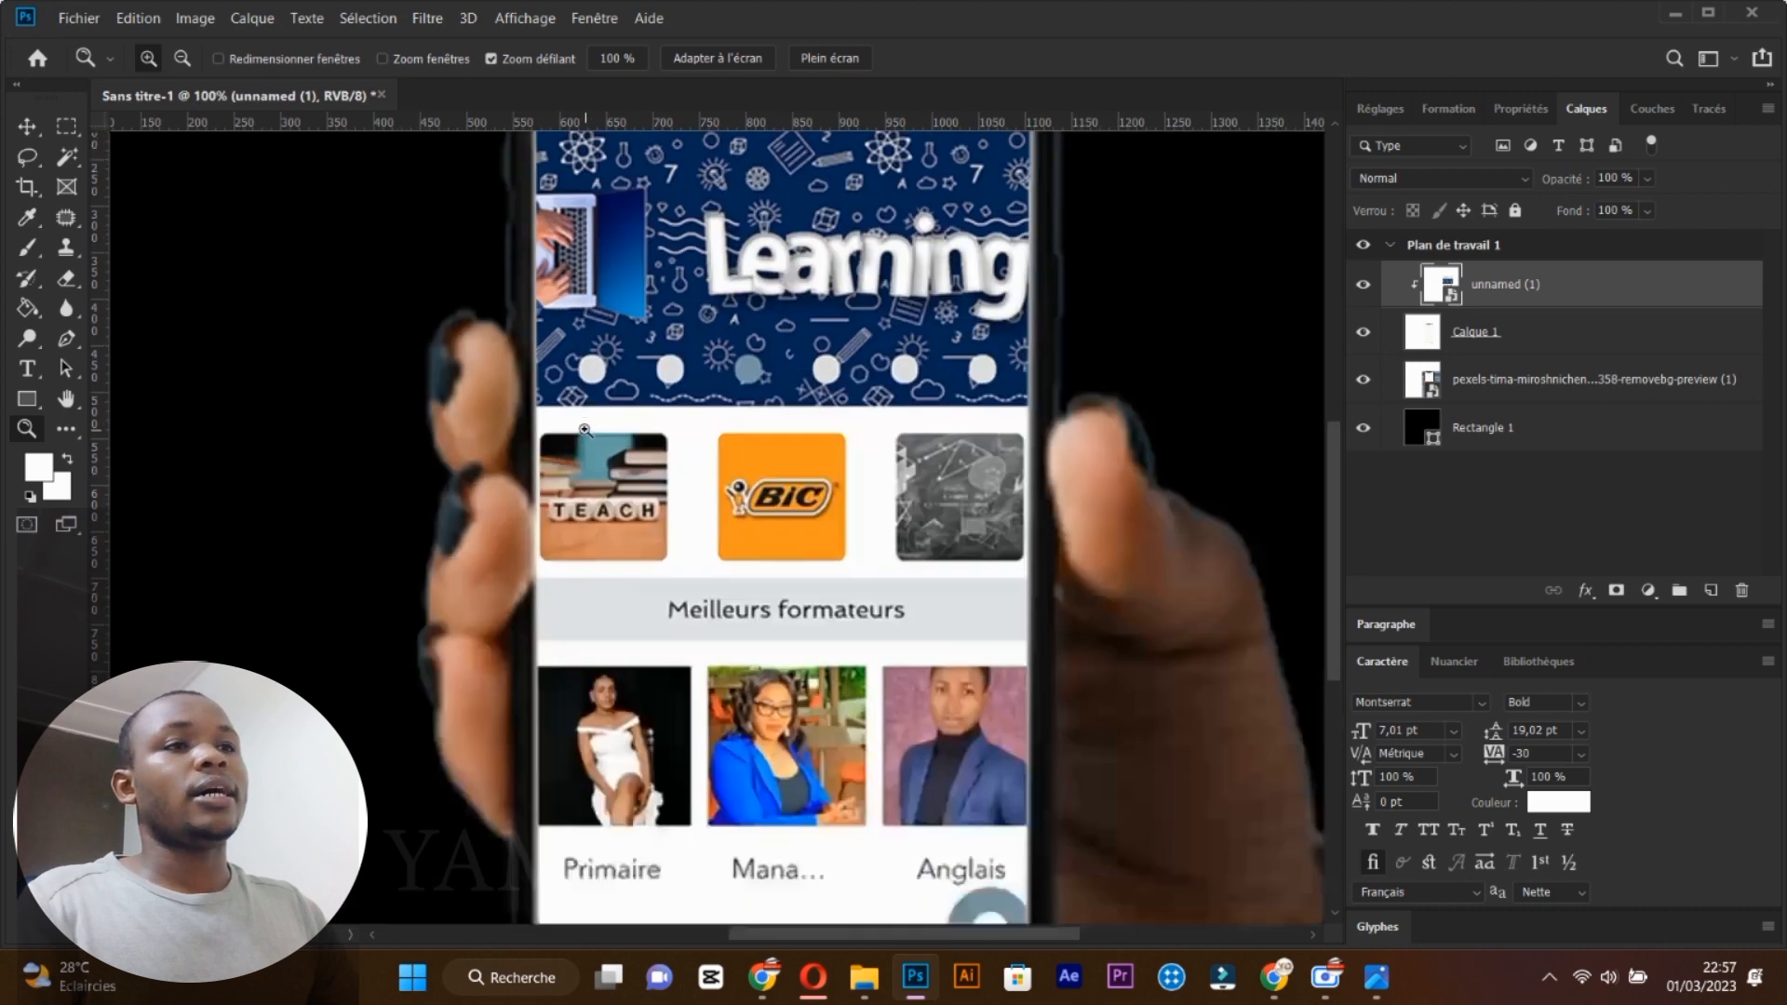
scroll(803, 452, down, 3)
scroll(802, 452, up, 1)
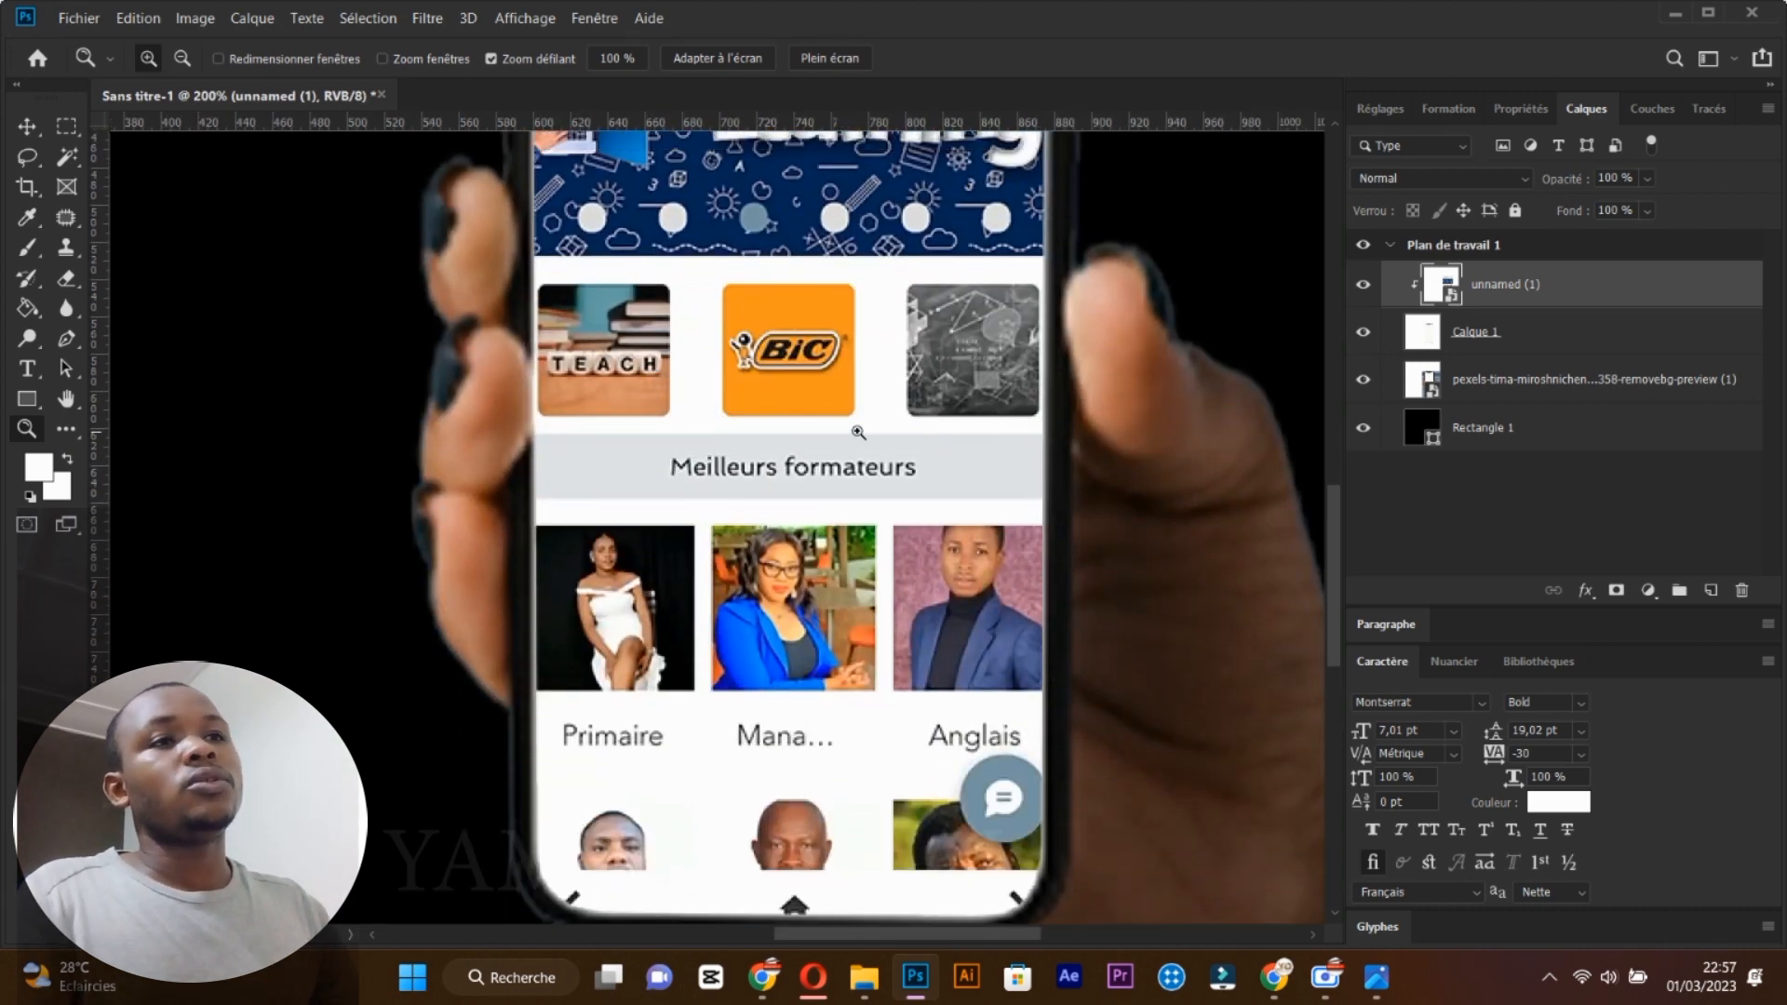
drag(857, 432, 827, 453)
scroll(857, 432, up, 2)
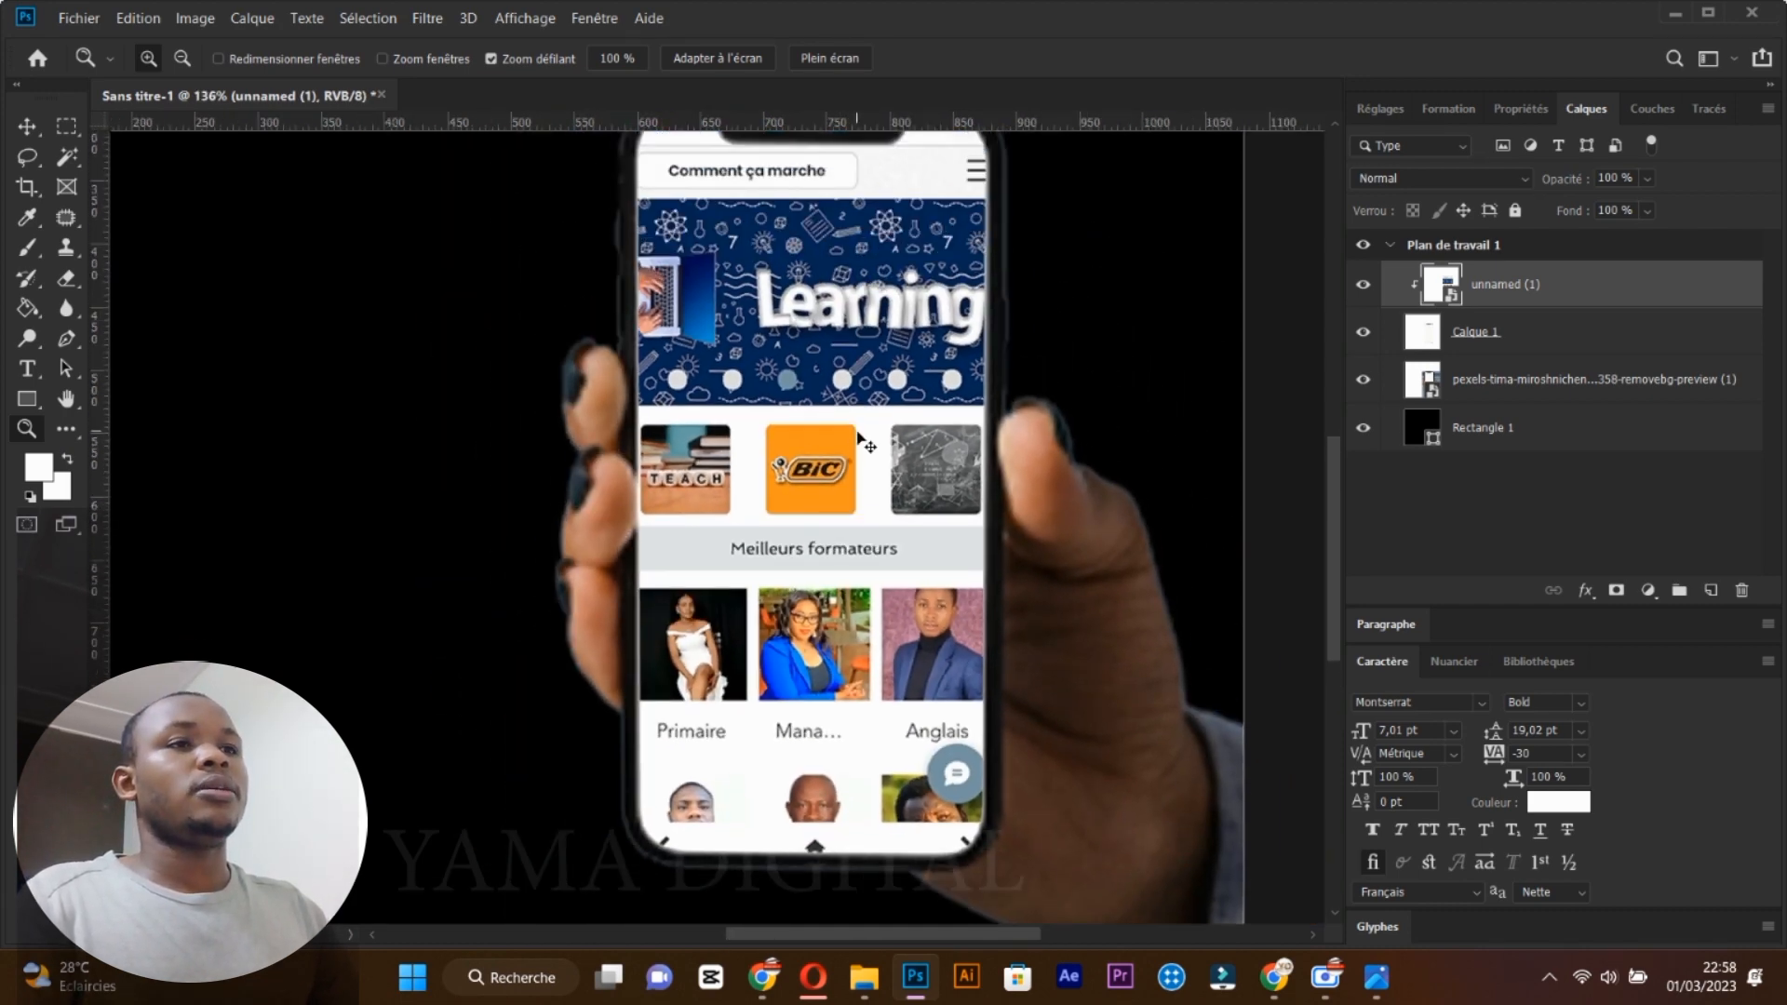
key(ctrl+t)
scroll(857, 433, up, 3)
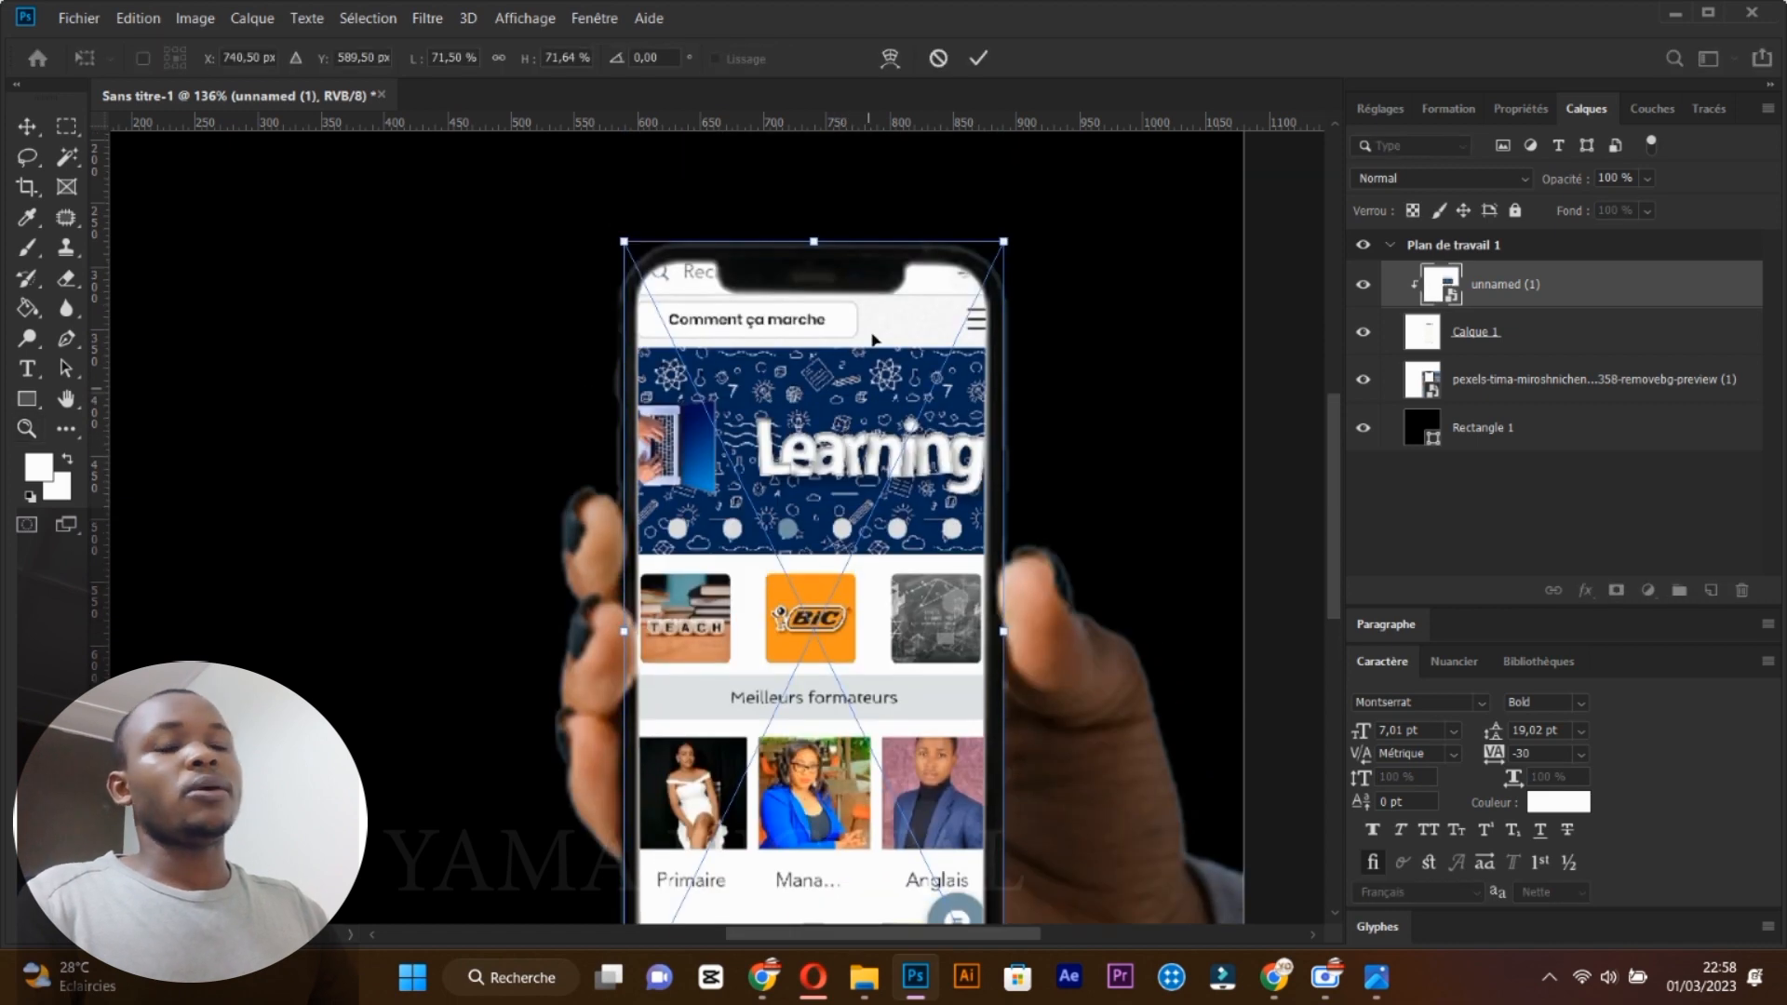
drag(816, 240, 816, 271)
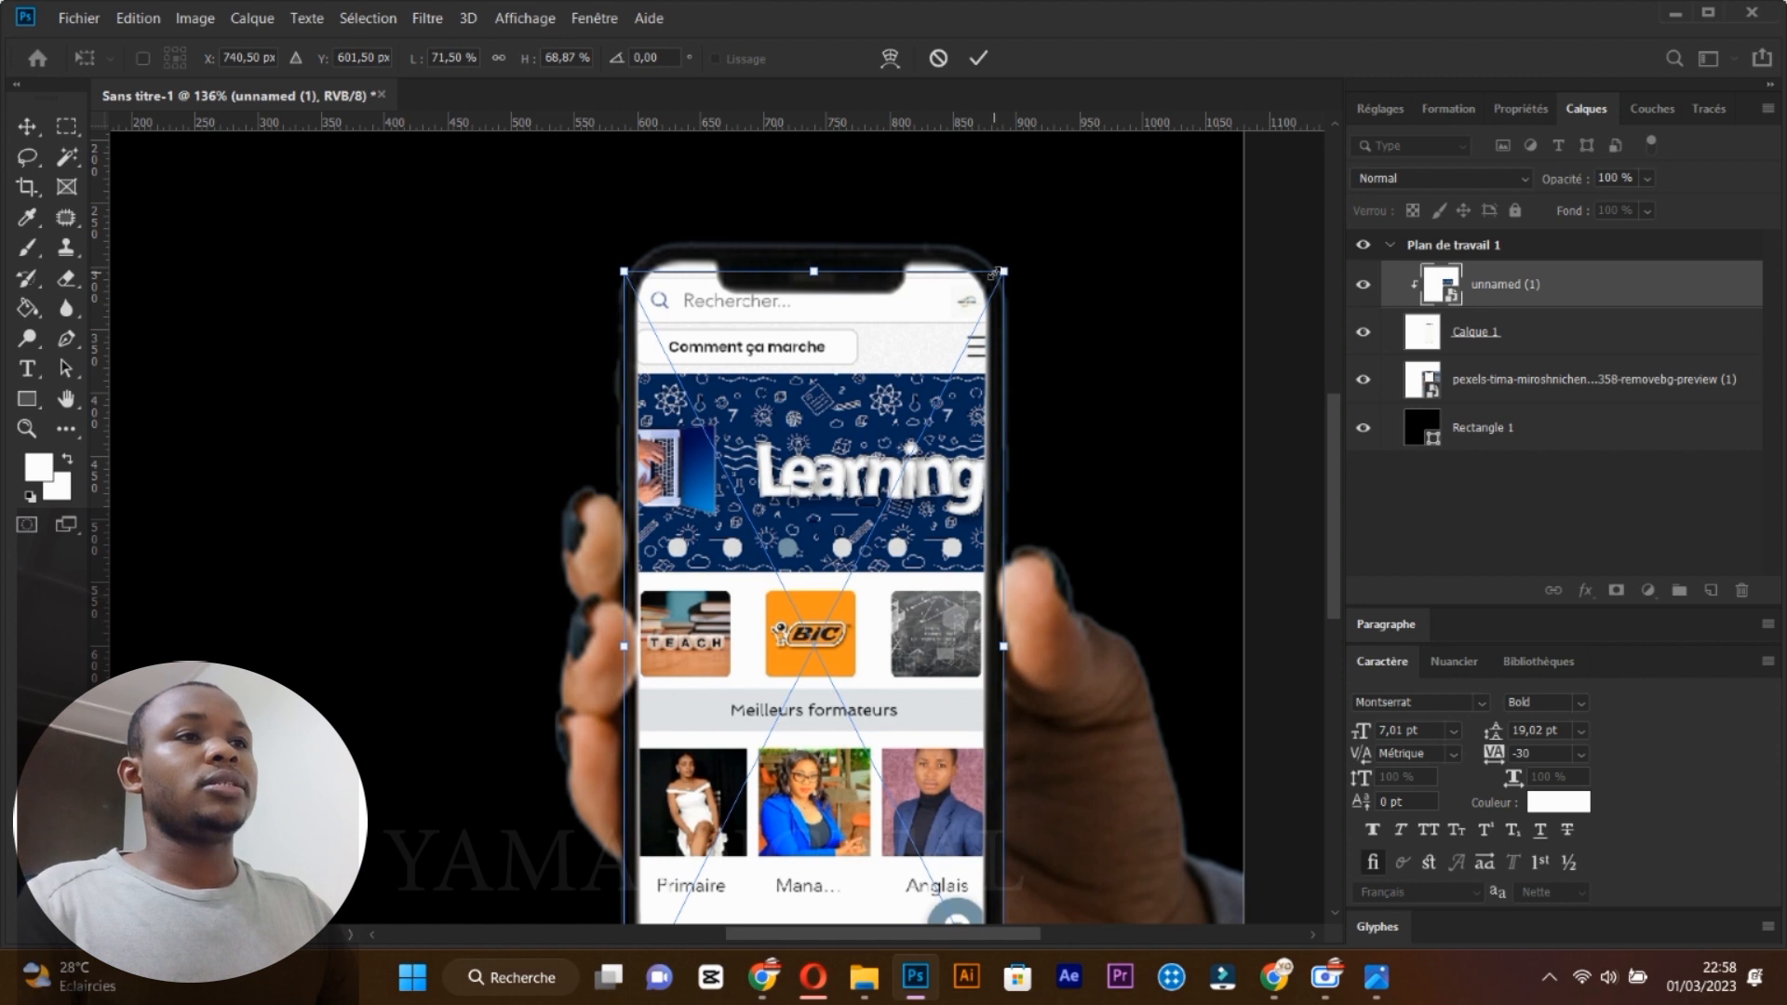
drag(1011, 267, 917, 306)
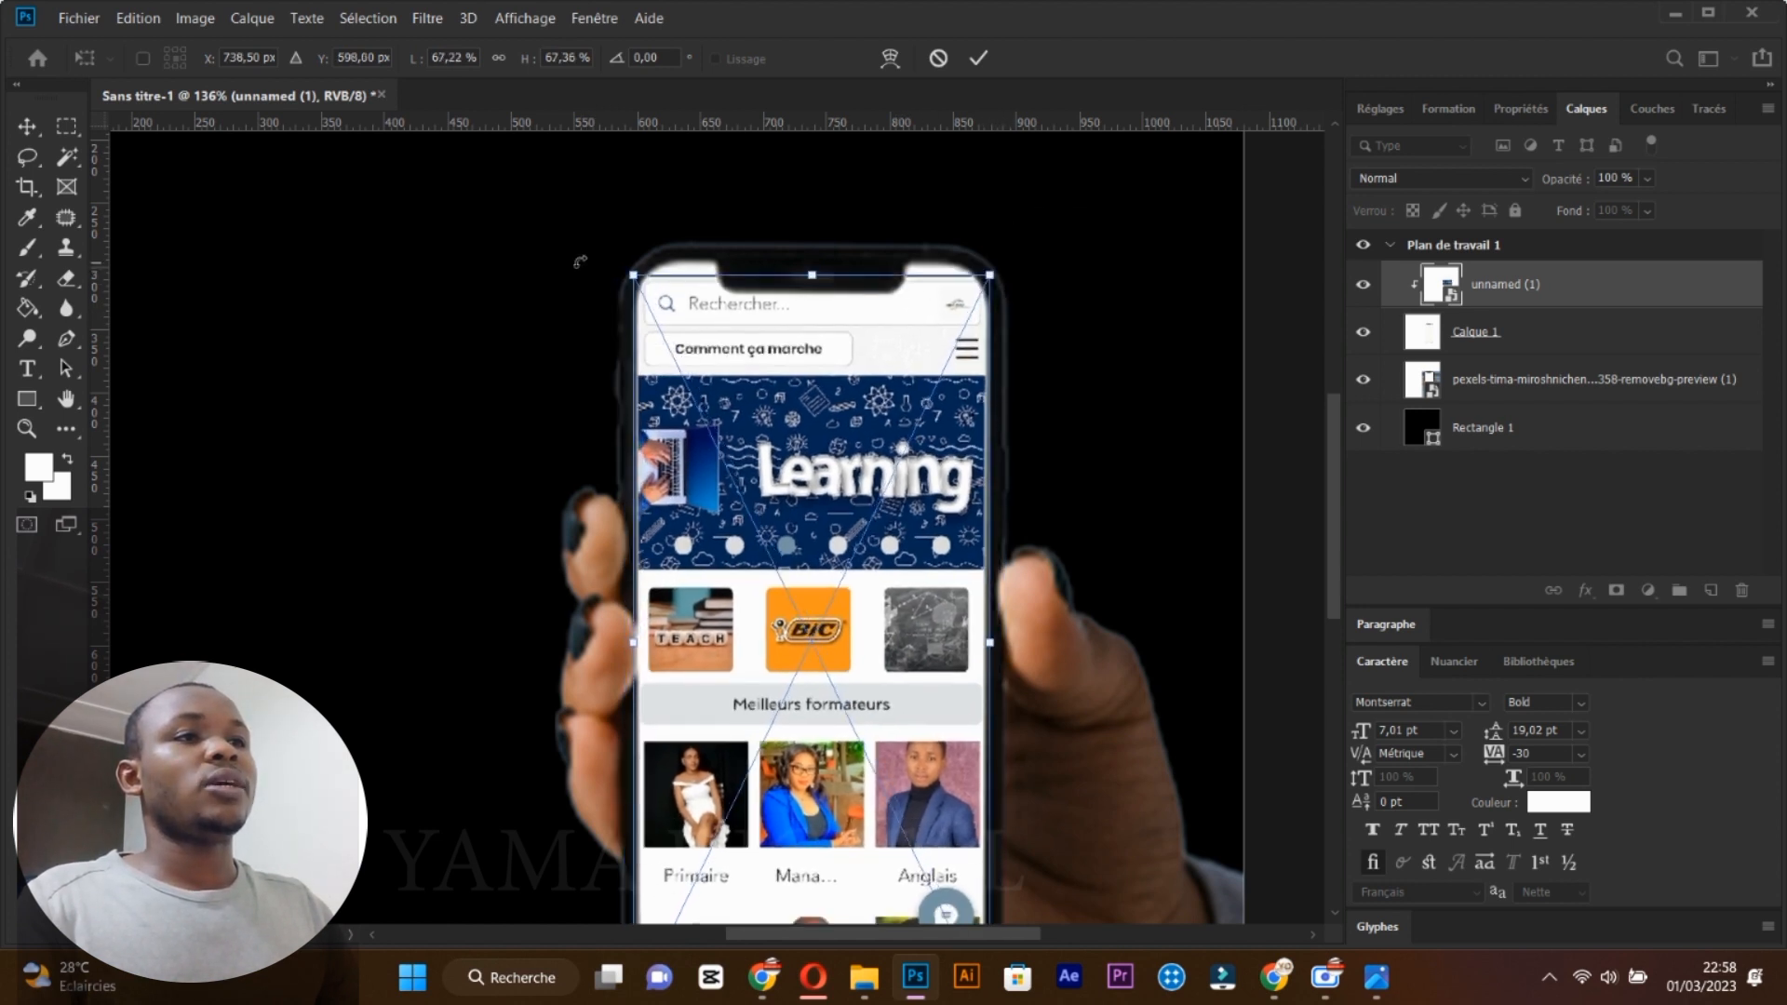
drag(630, 263, 635, 272)
Reduce the screenshot's height to about 65% by raising its lower edge above the phone's bottom bezel, and apply the transform.
scroll(880, 488, down, 3)
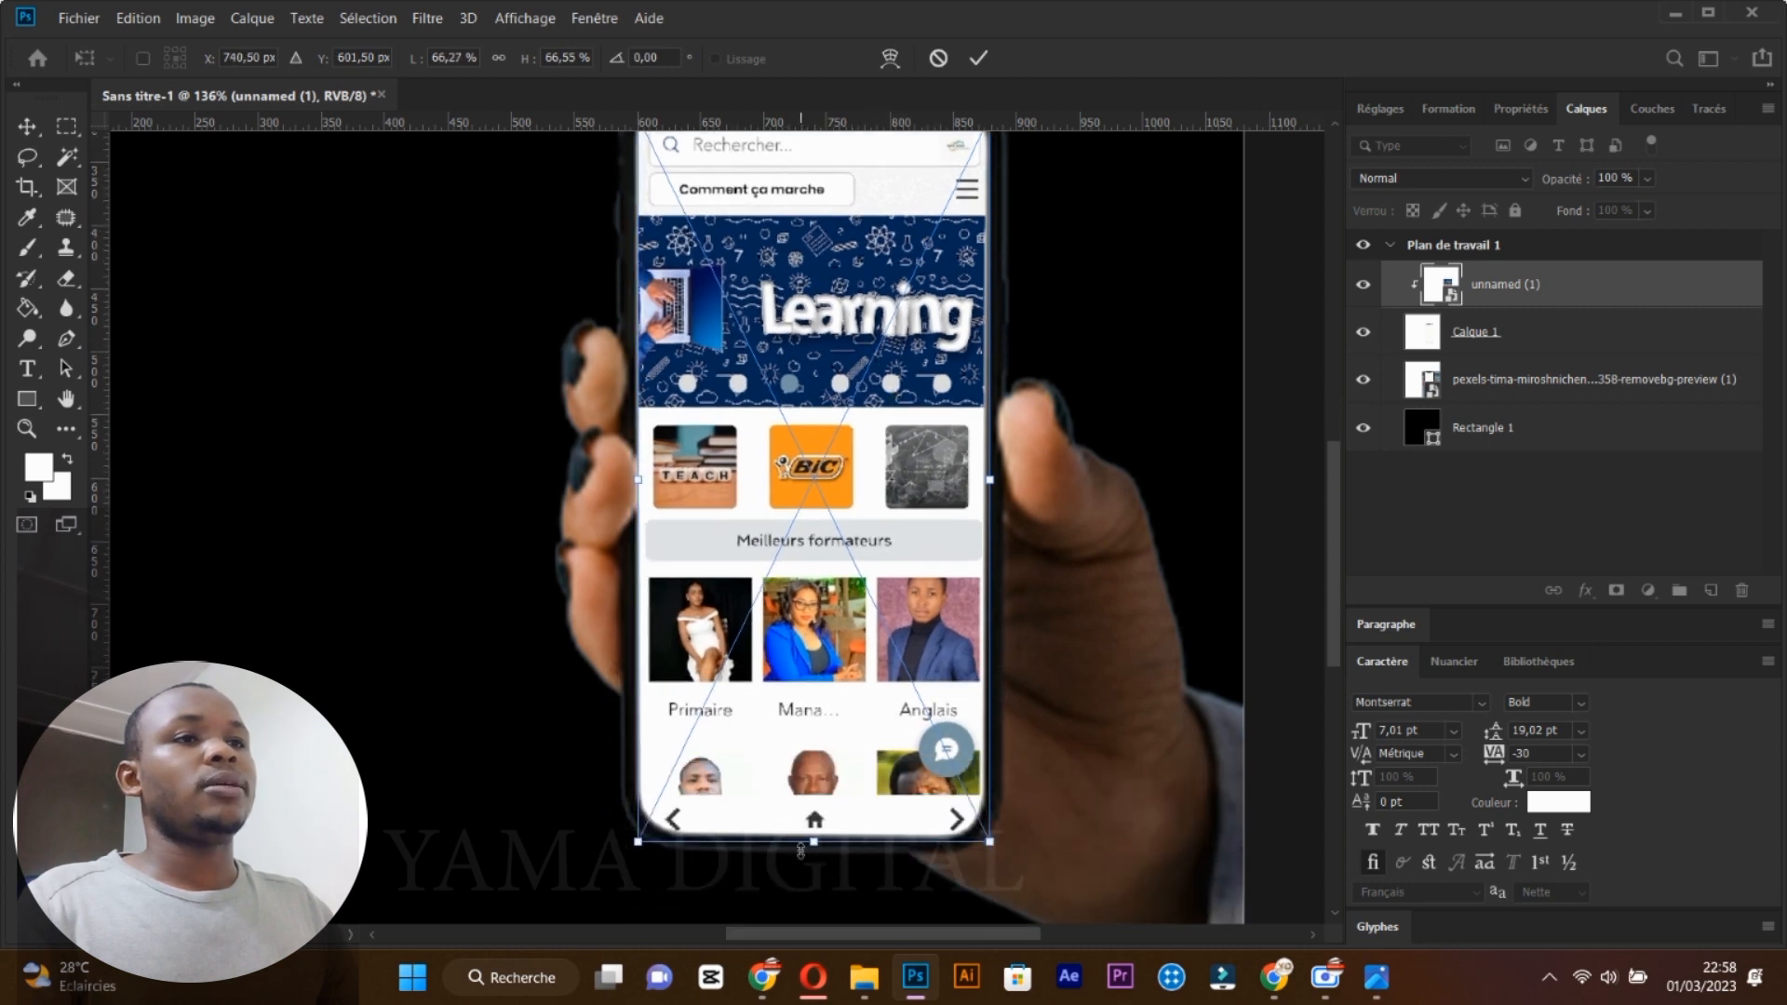
drag(807, 843, 805, 822)
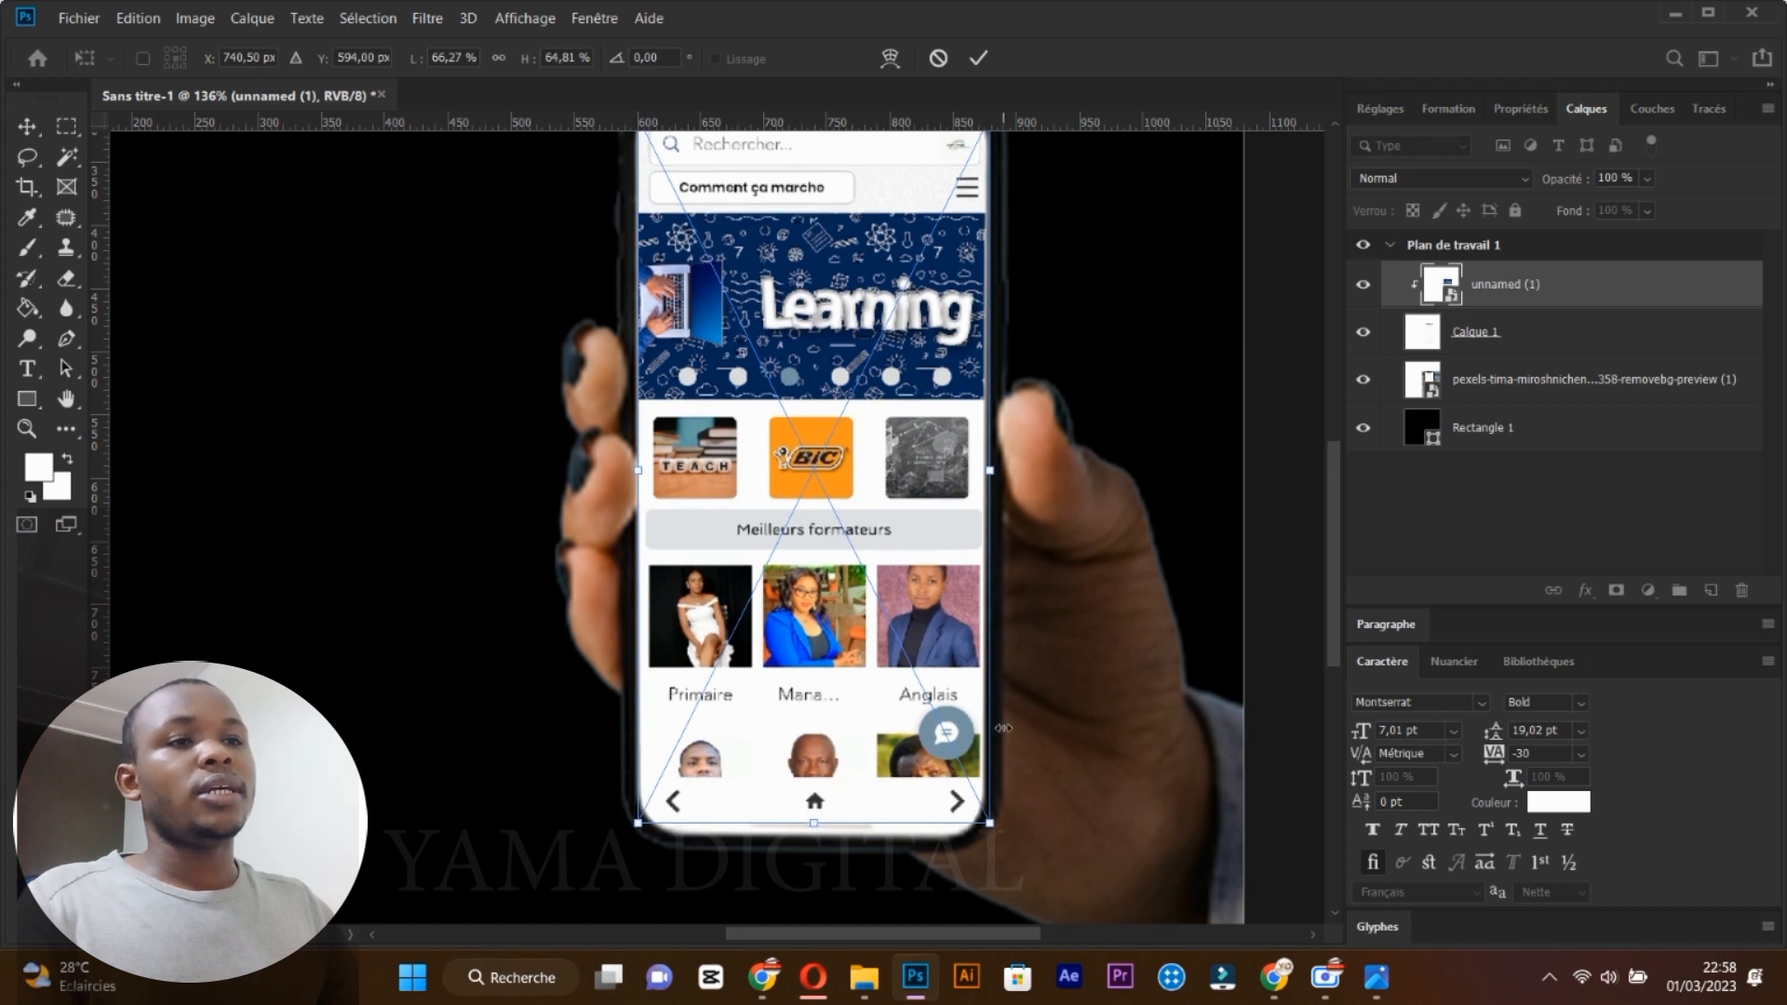
key(Return)
key(z)
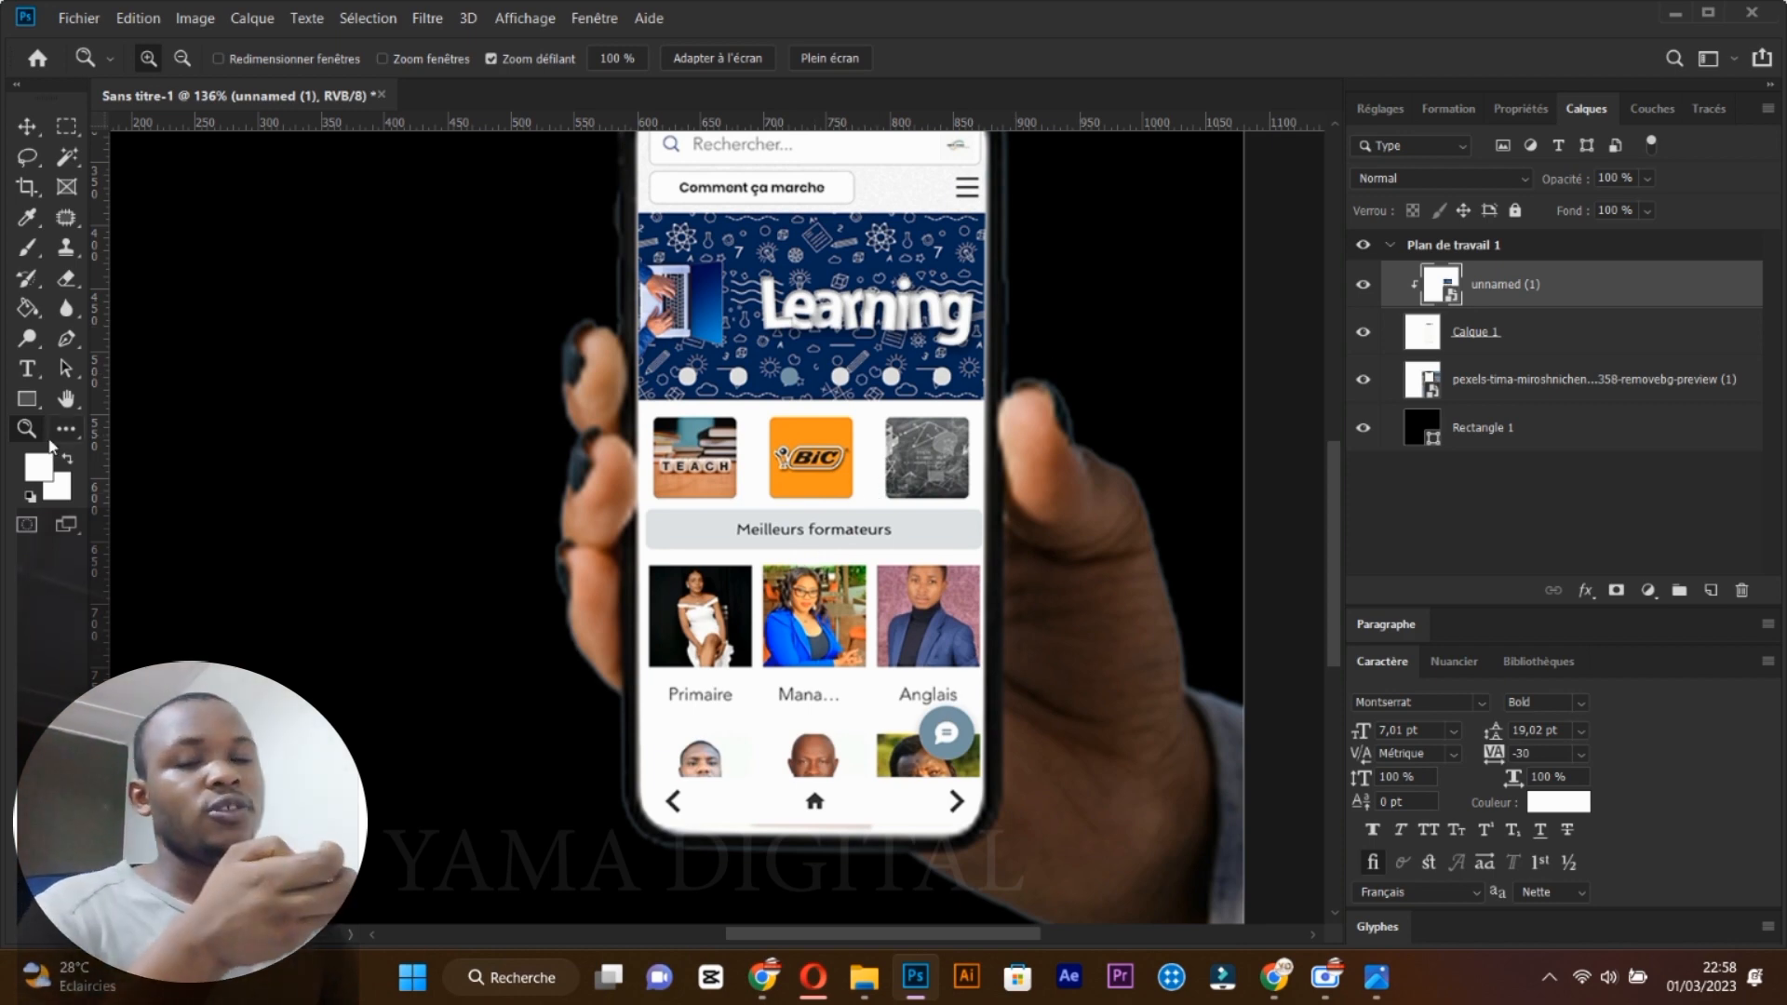
drag(901, 484, 821, 498)
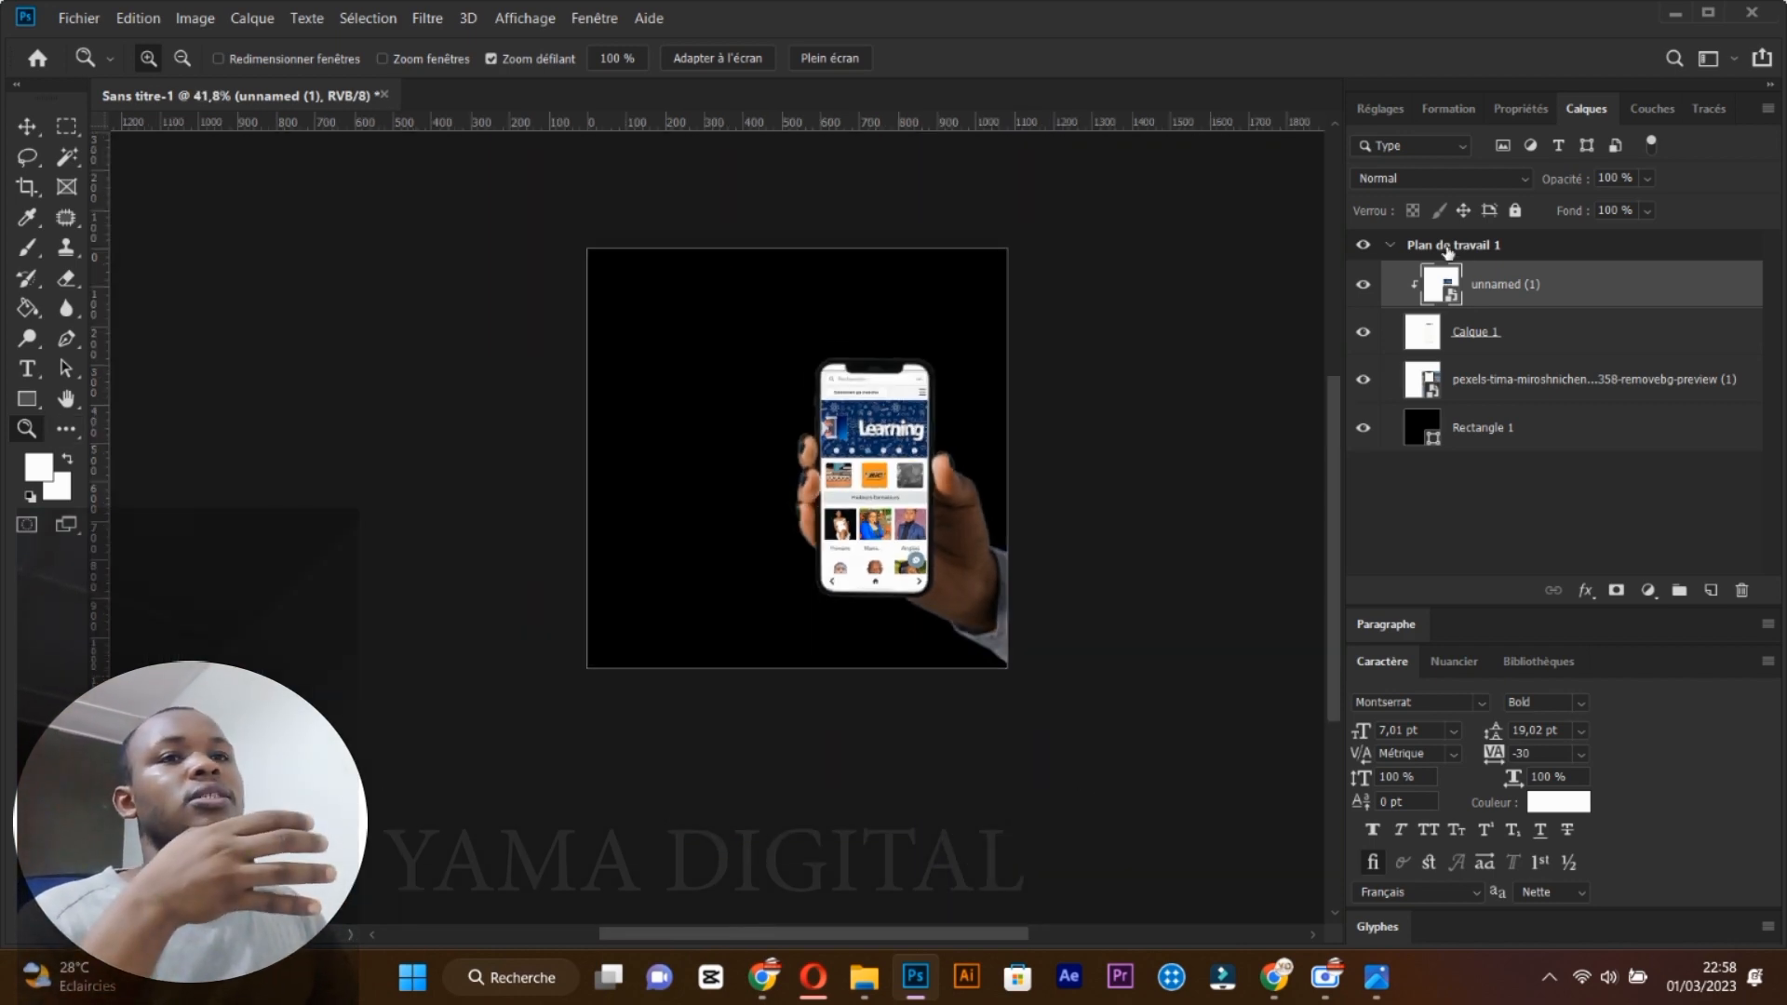
click(1373, 427)
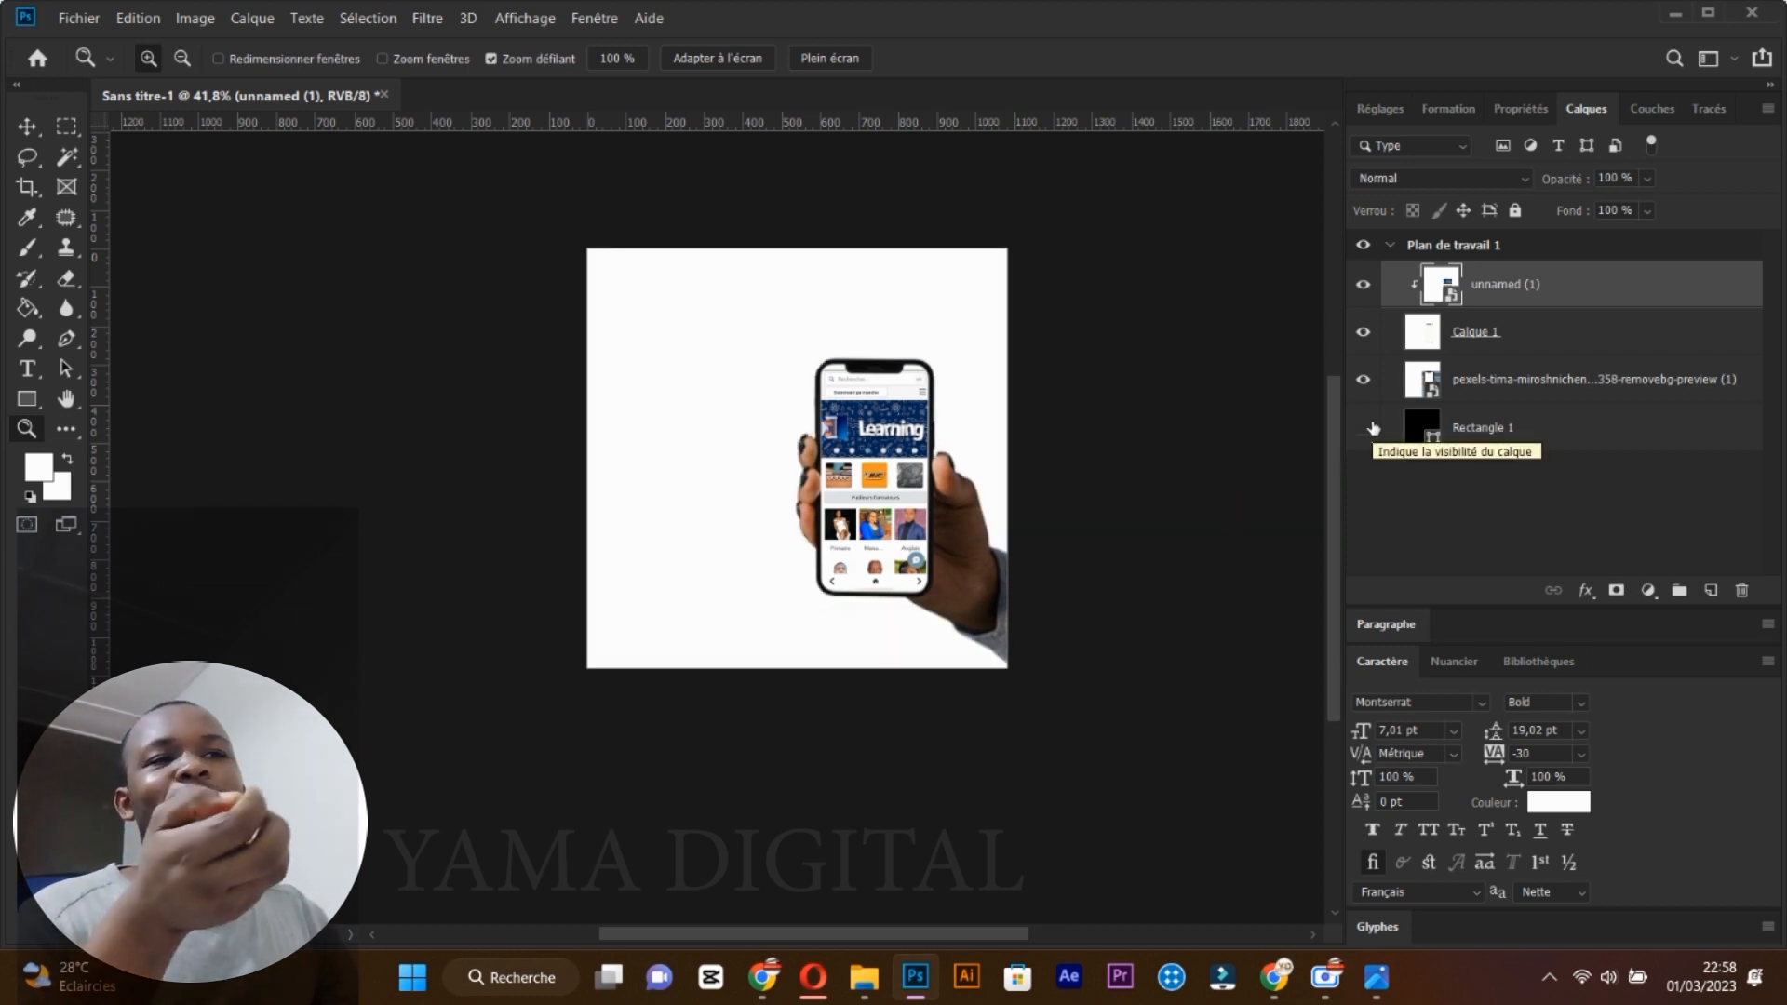
click(1430, 444)
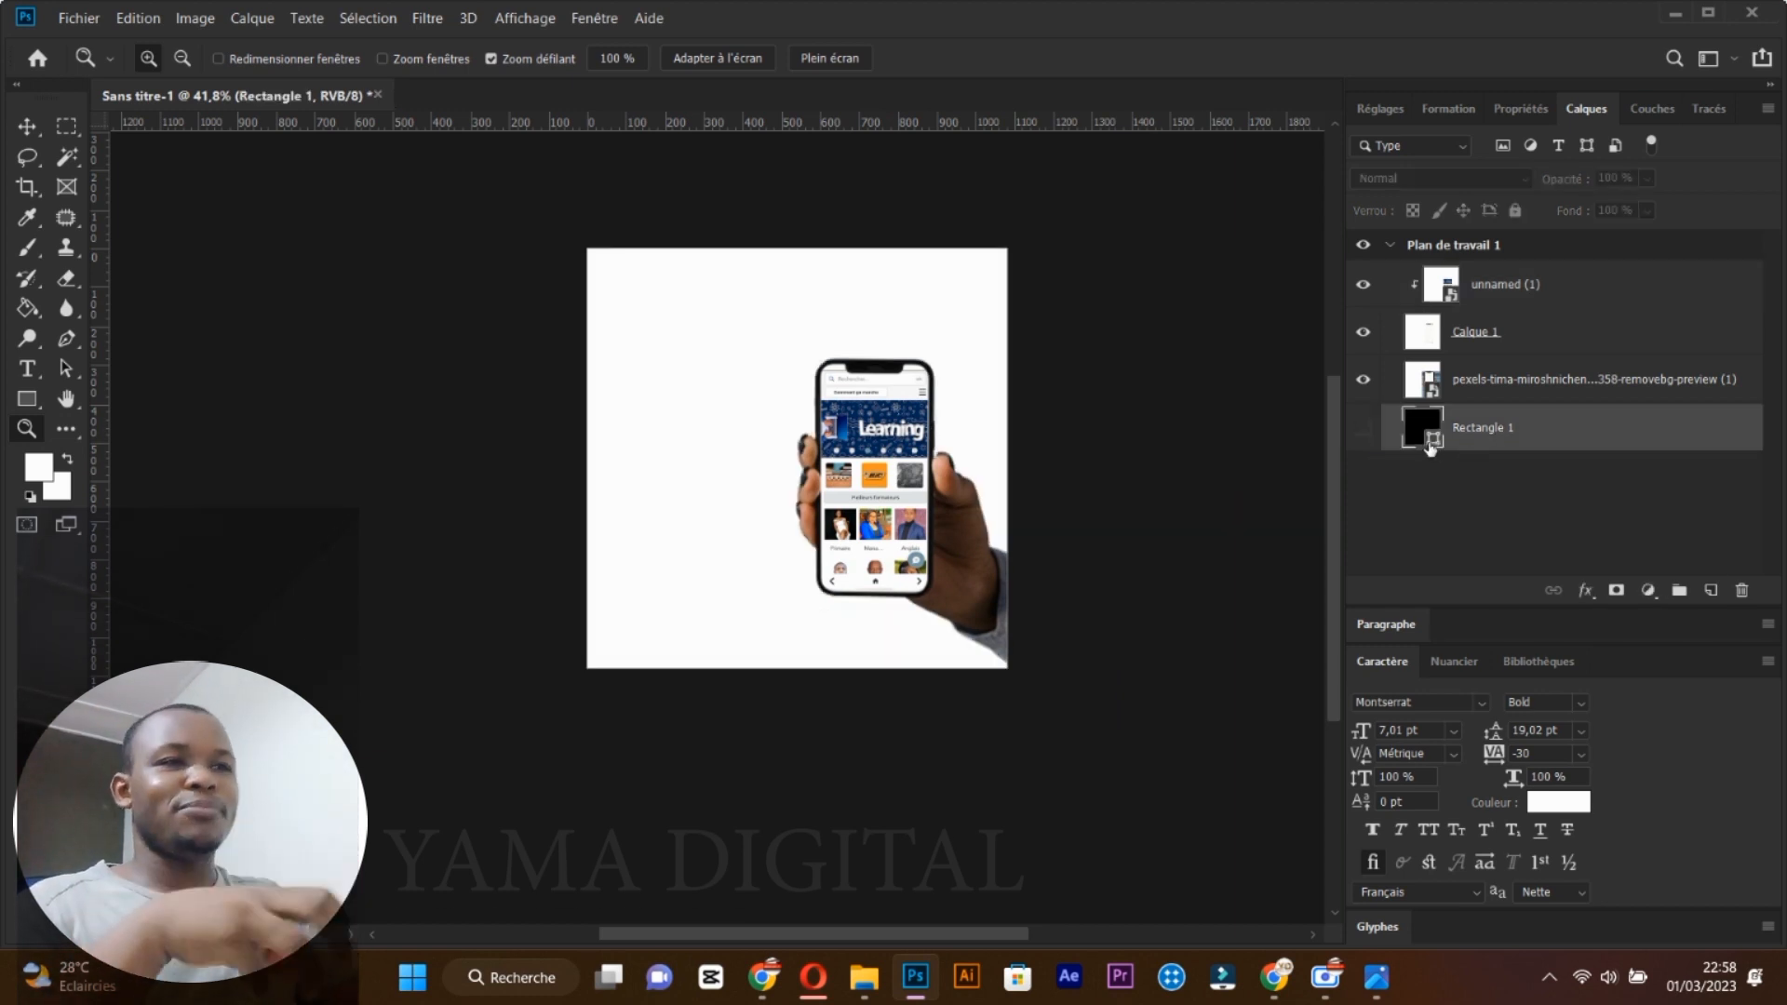
click(1361, 431)
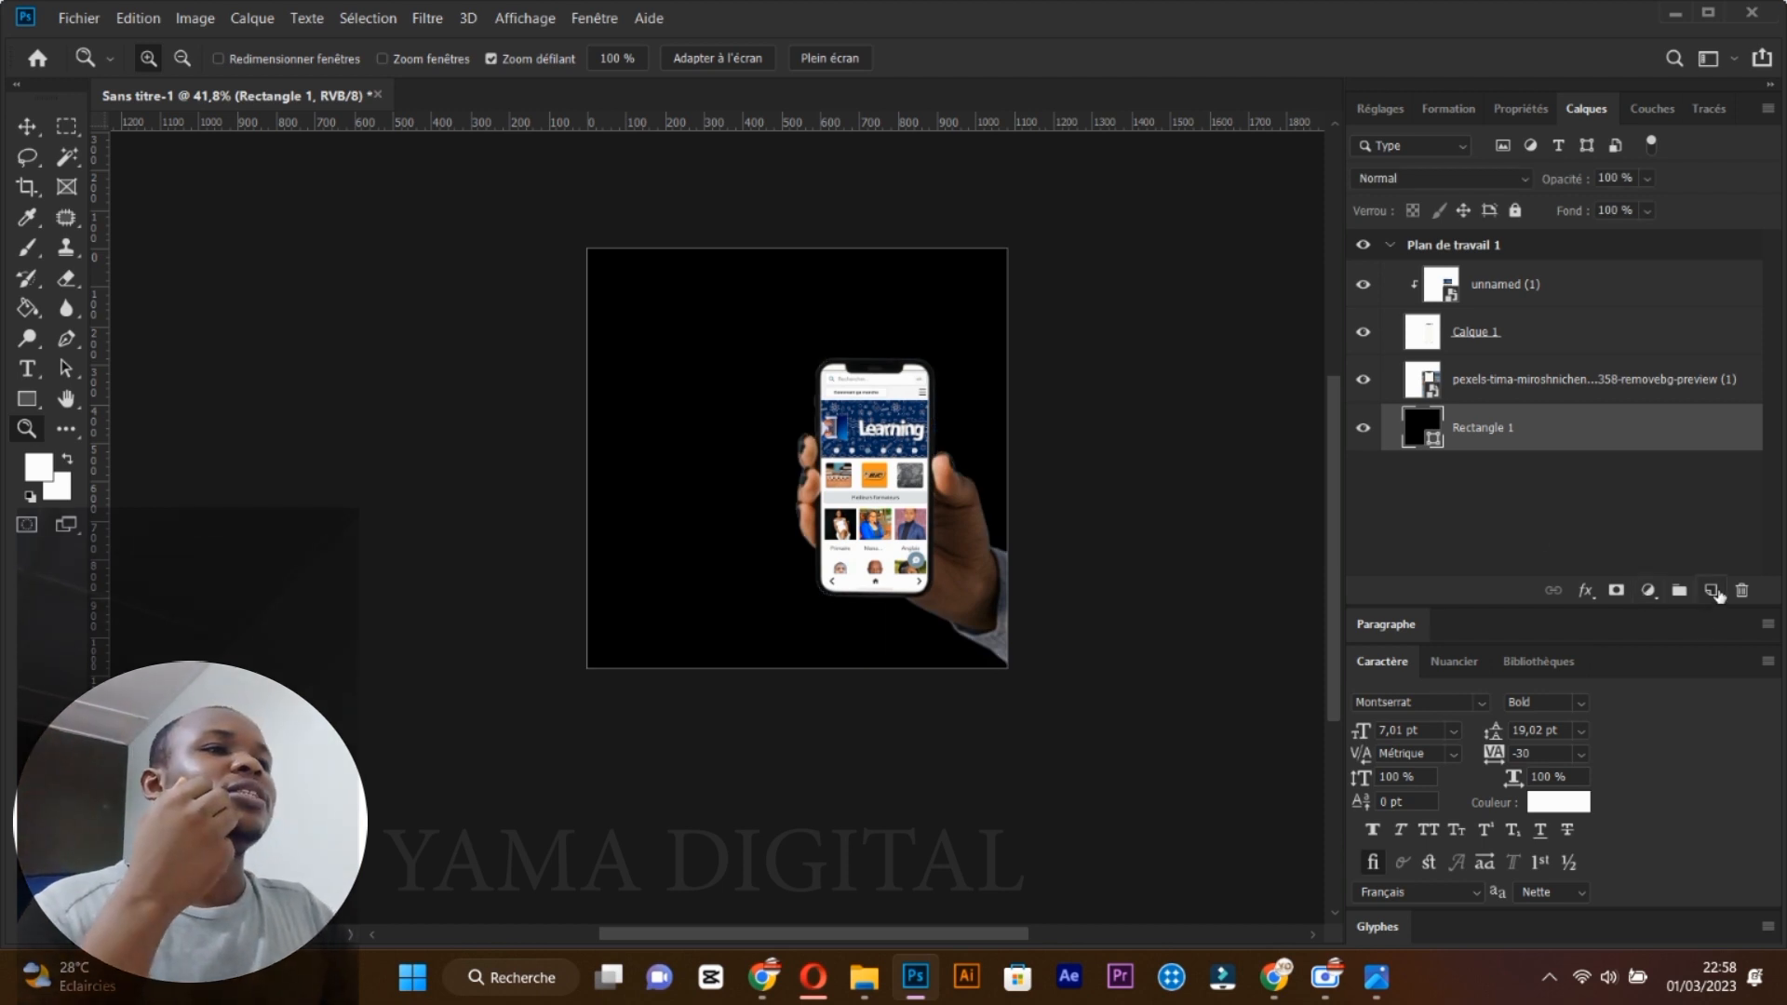
click(26, 400)
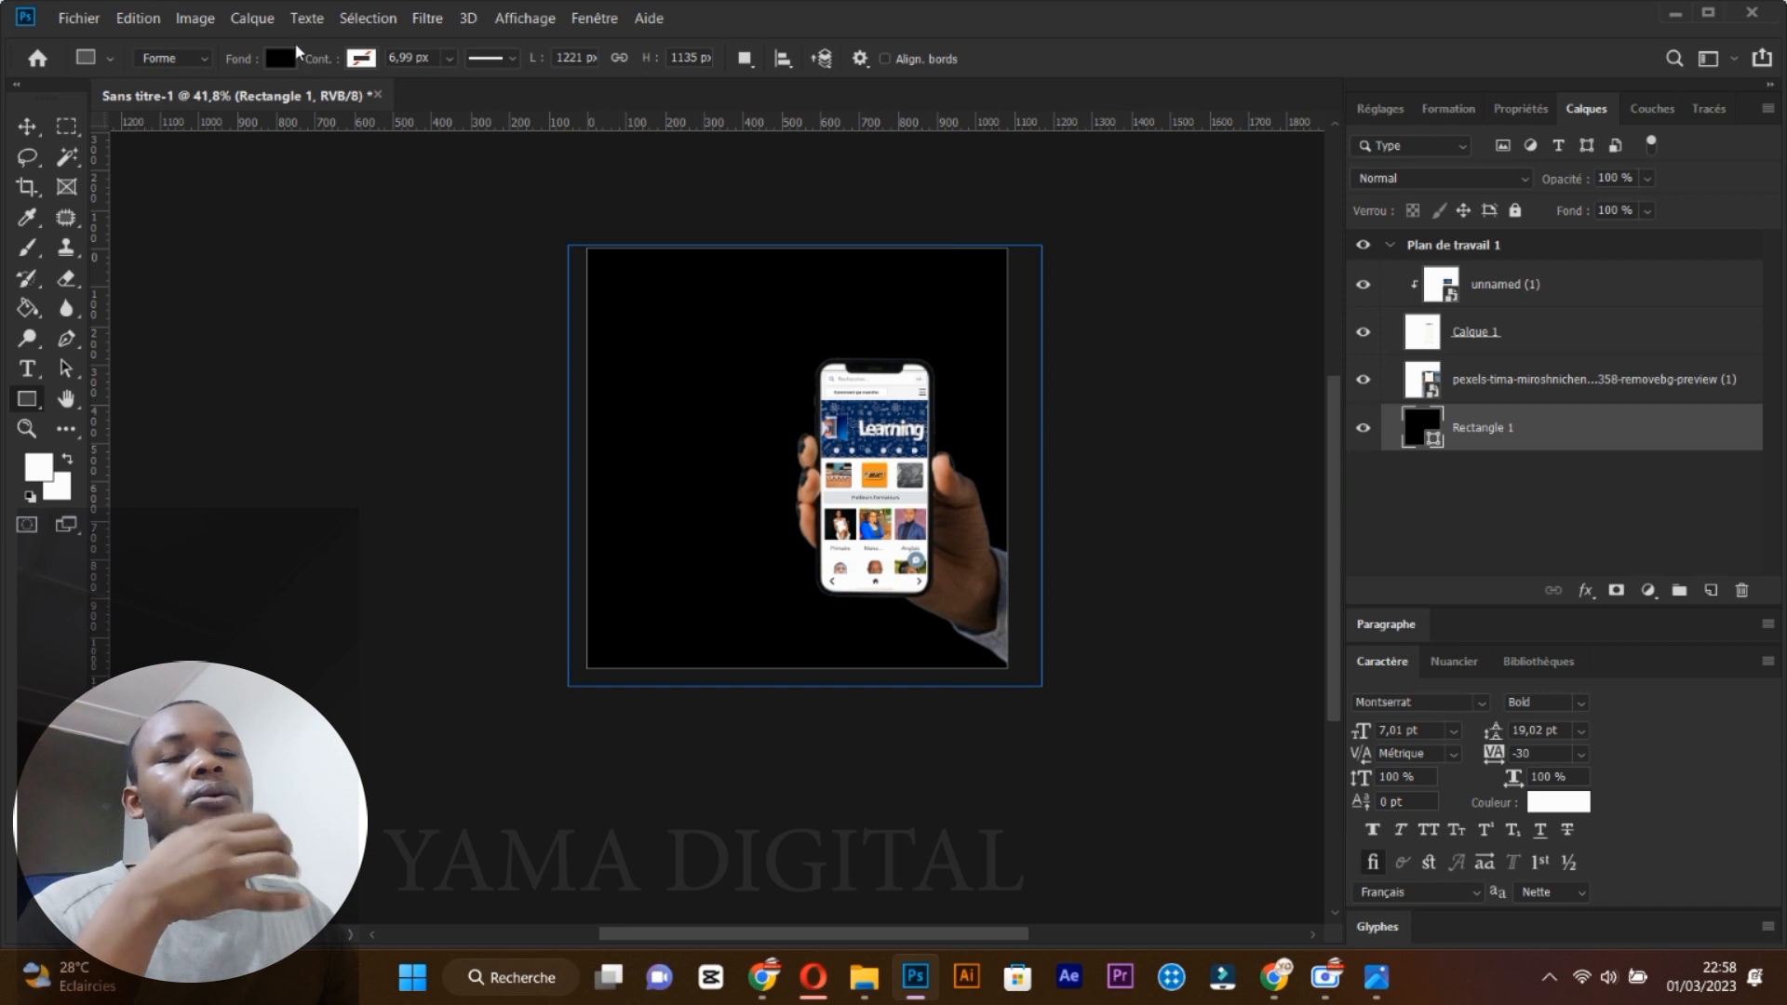
click(290, 54)
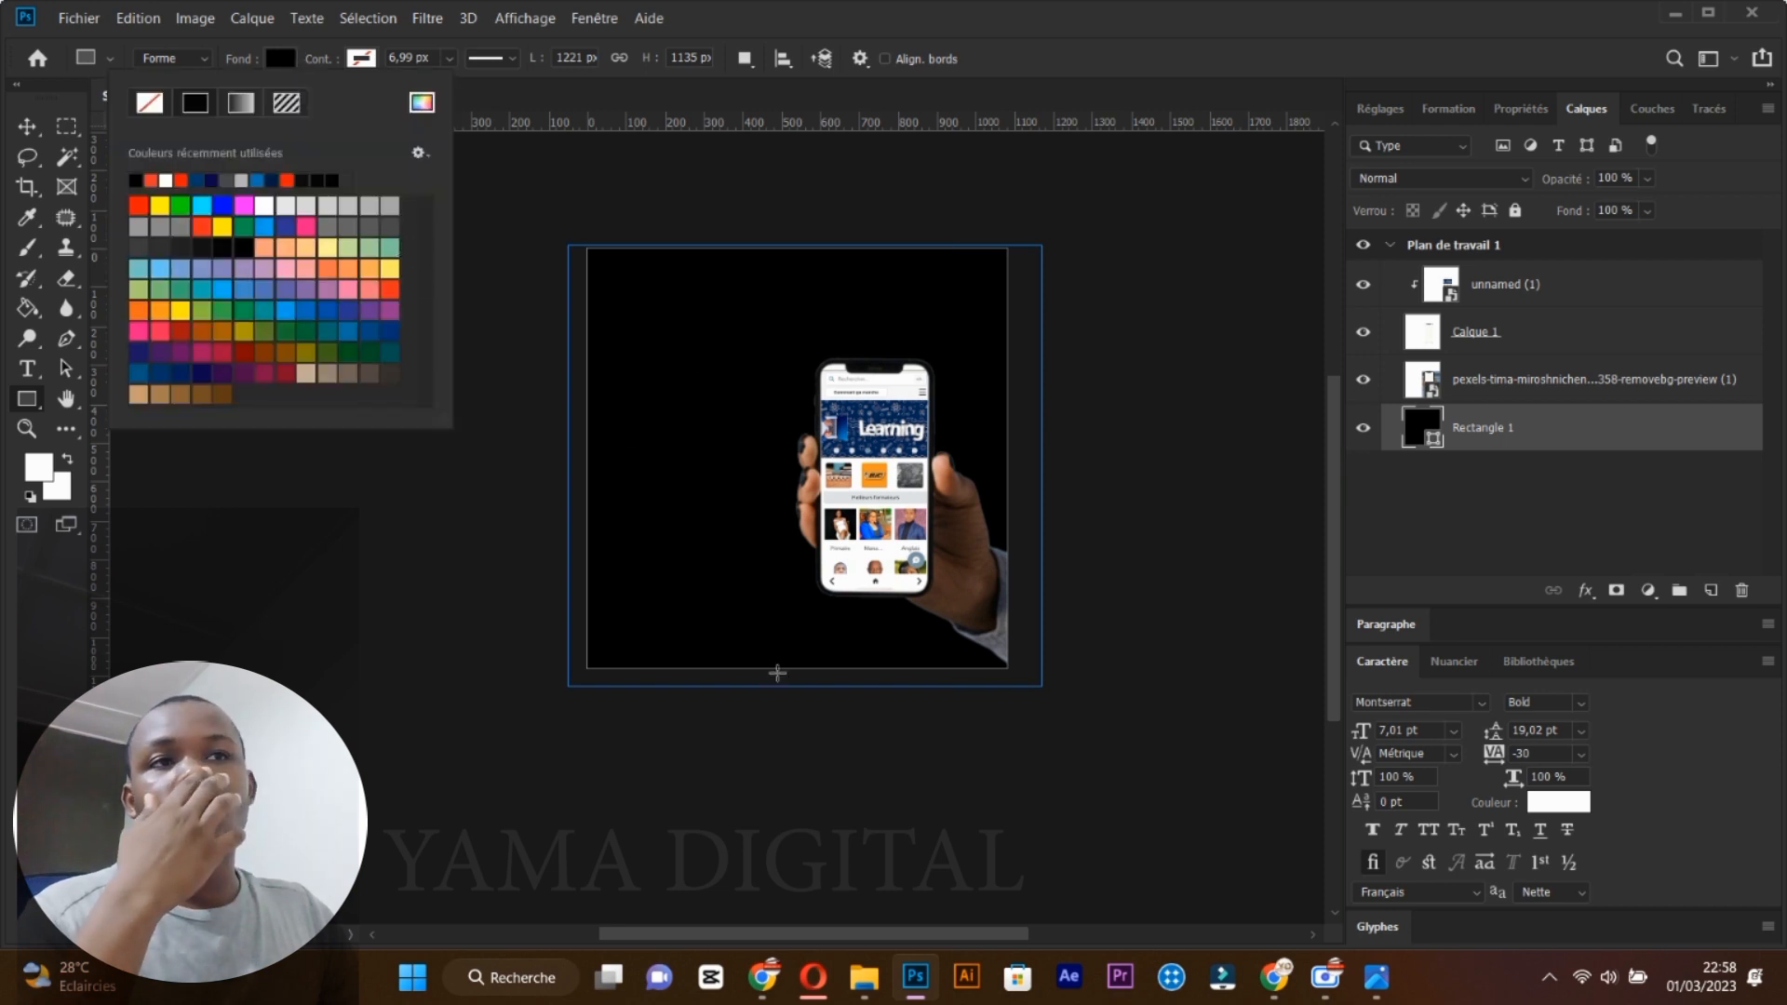
Add an empty layer above the app screenshot and place LOGO PNG from the projet youtube folder on it.
click(1511, 286)
click(1518, 284)
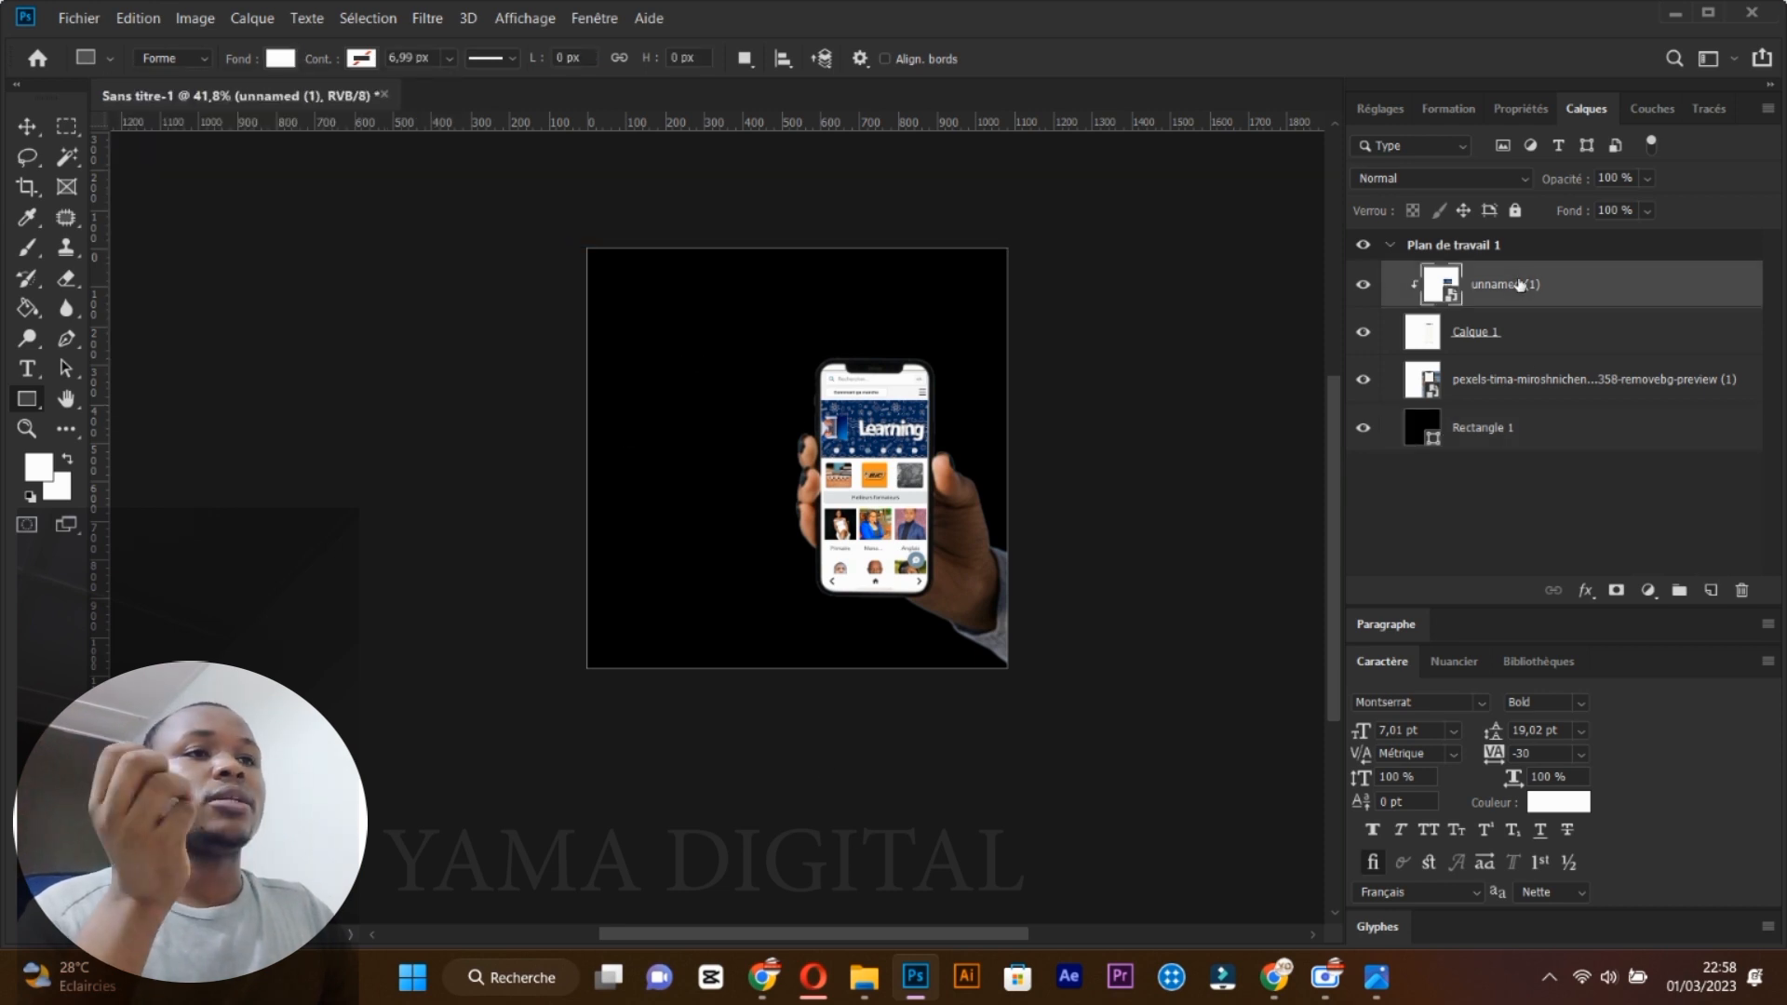
click(1710, 592)
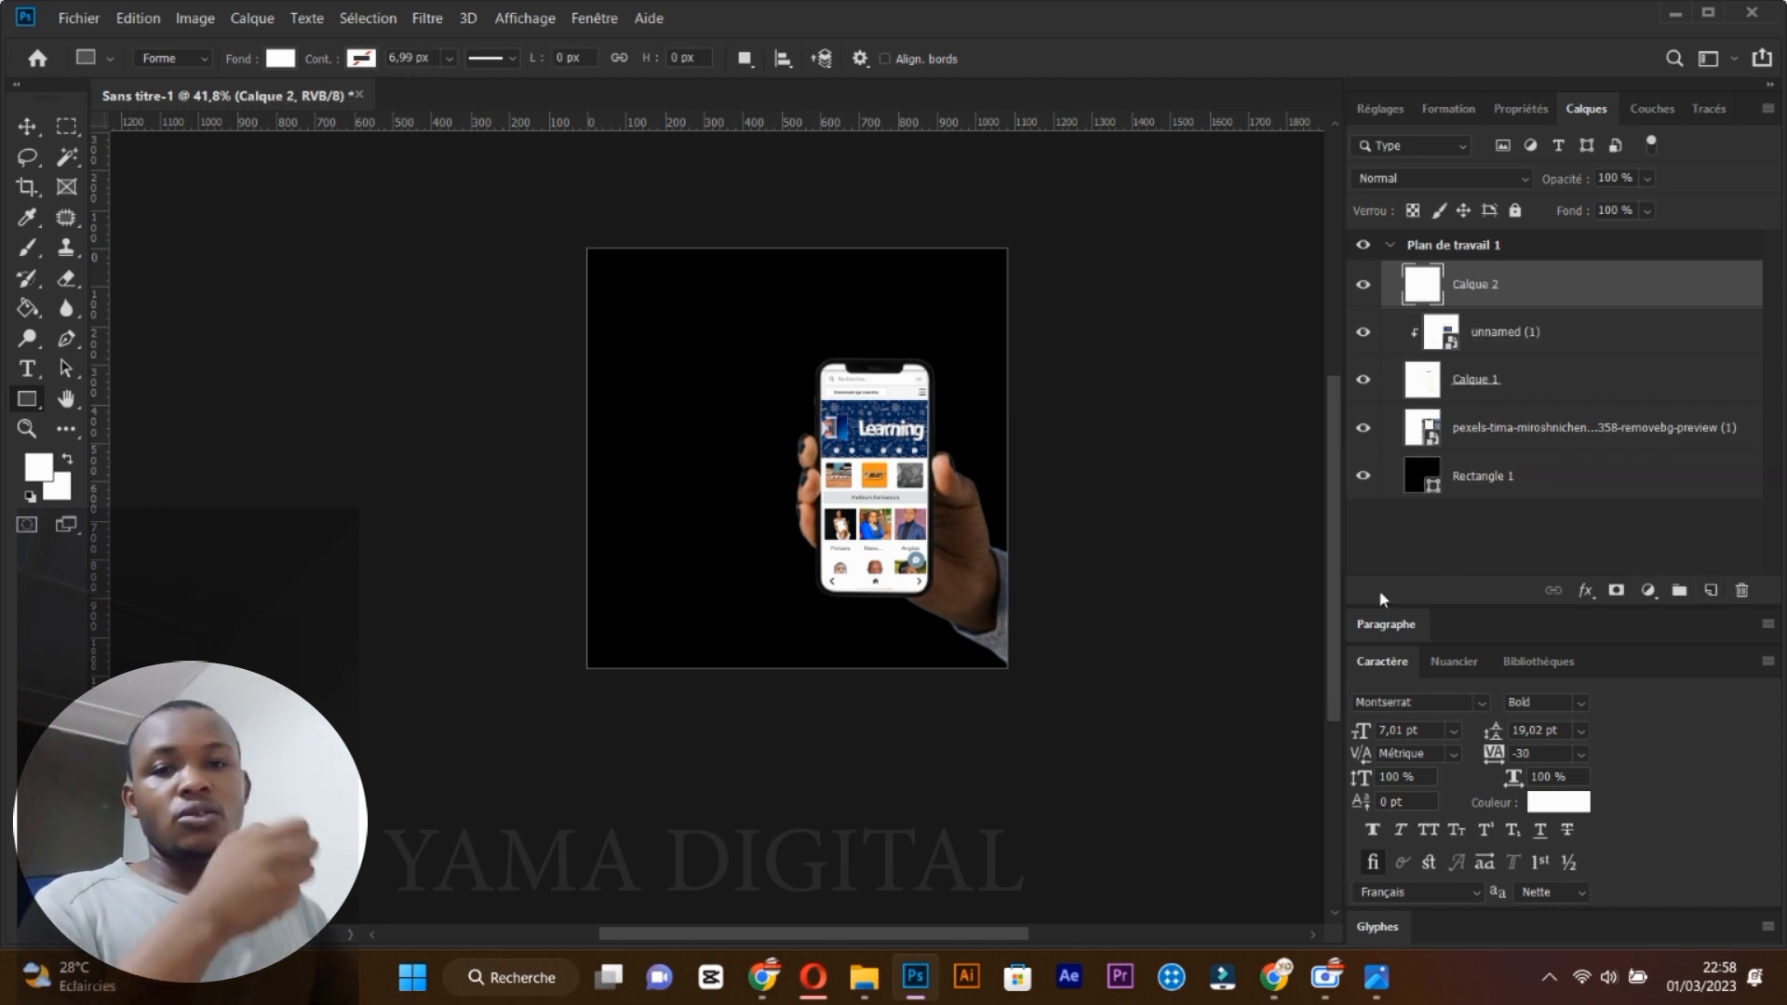
mouse_move(867, 992)
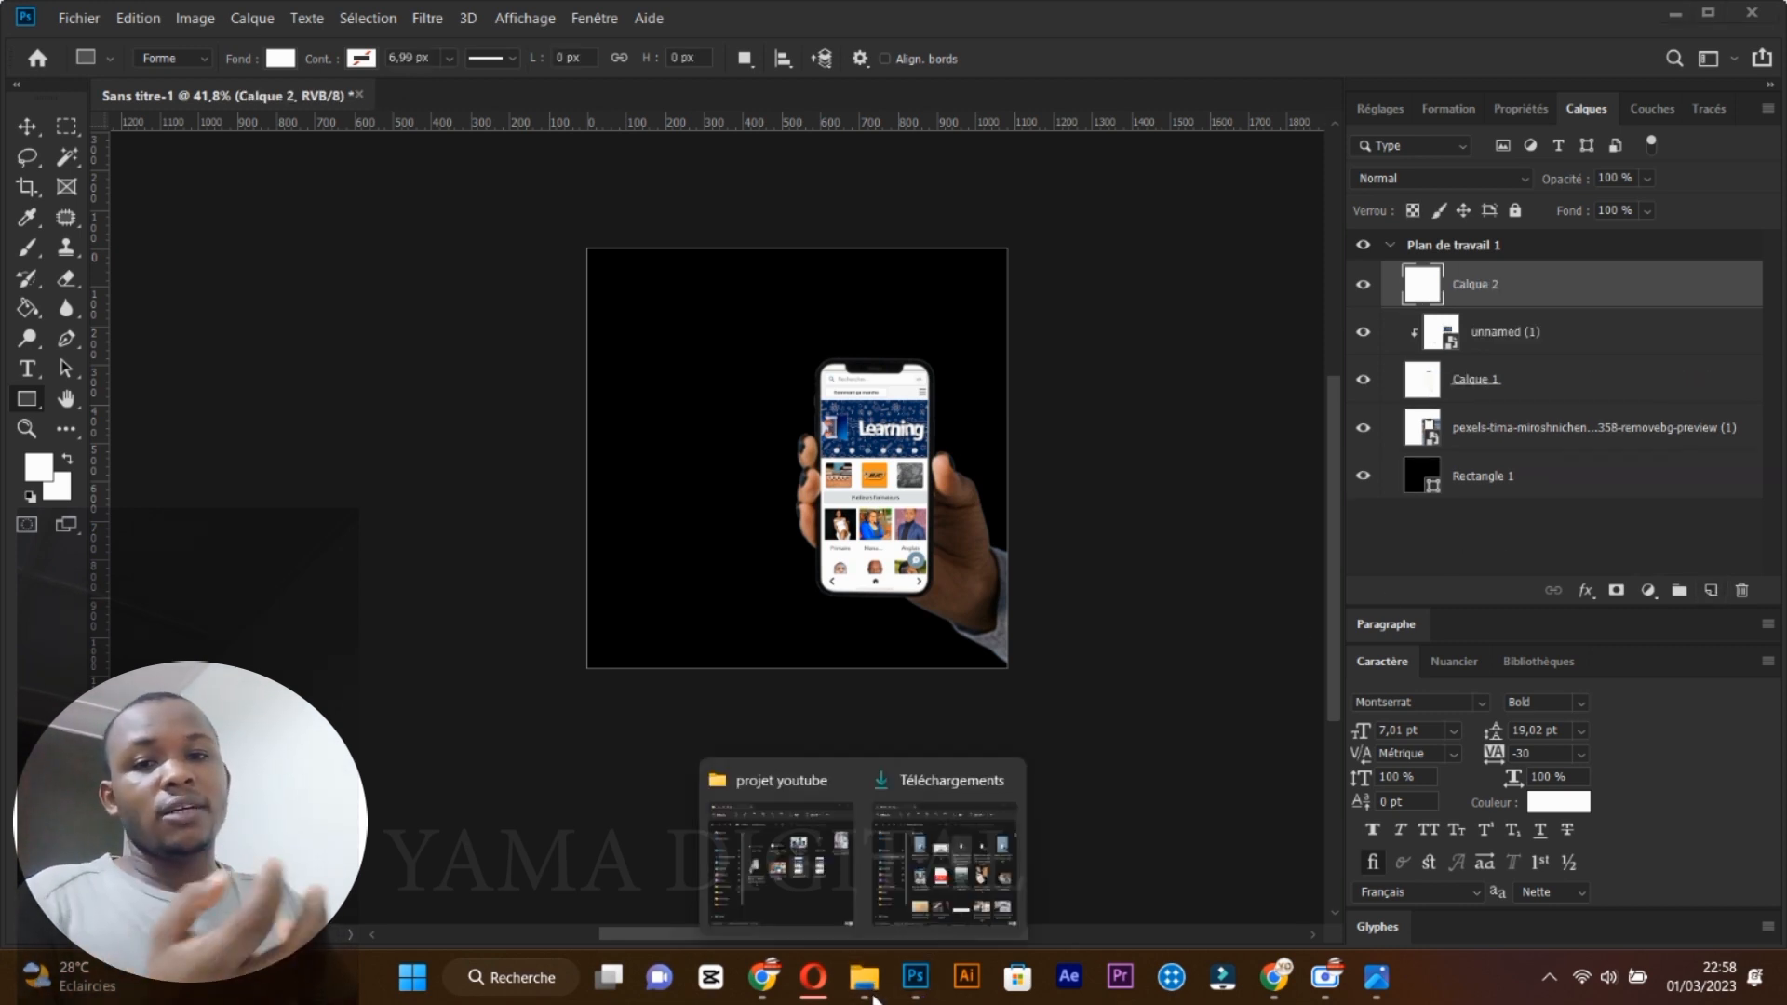
click(817, 873)
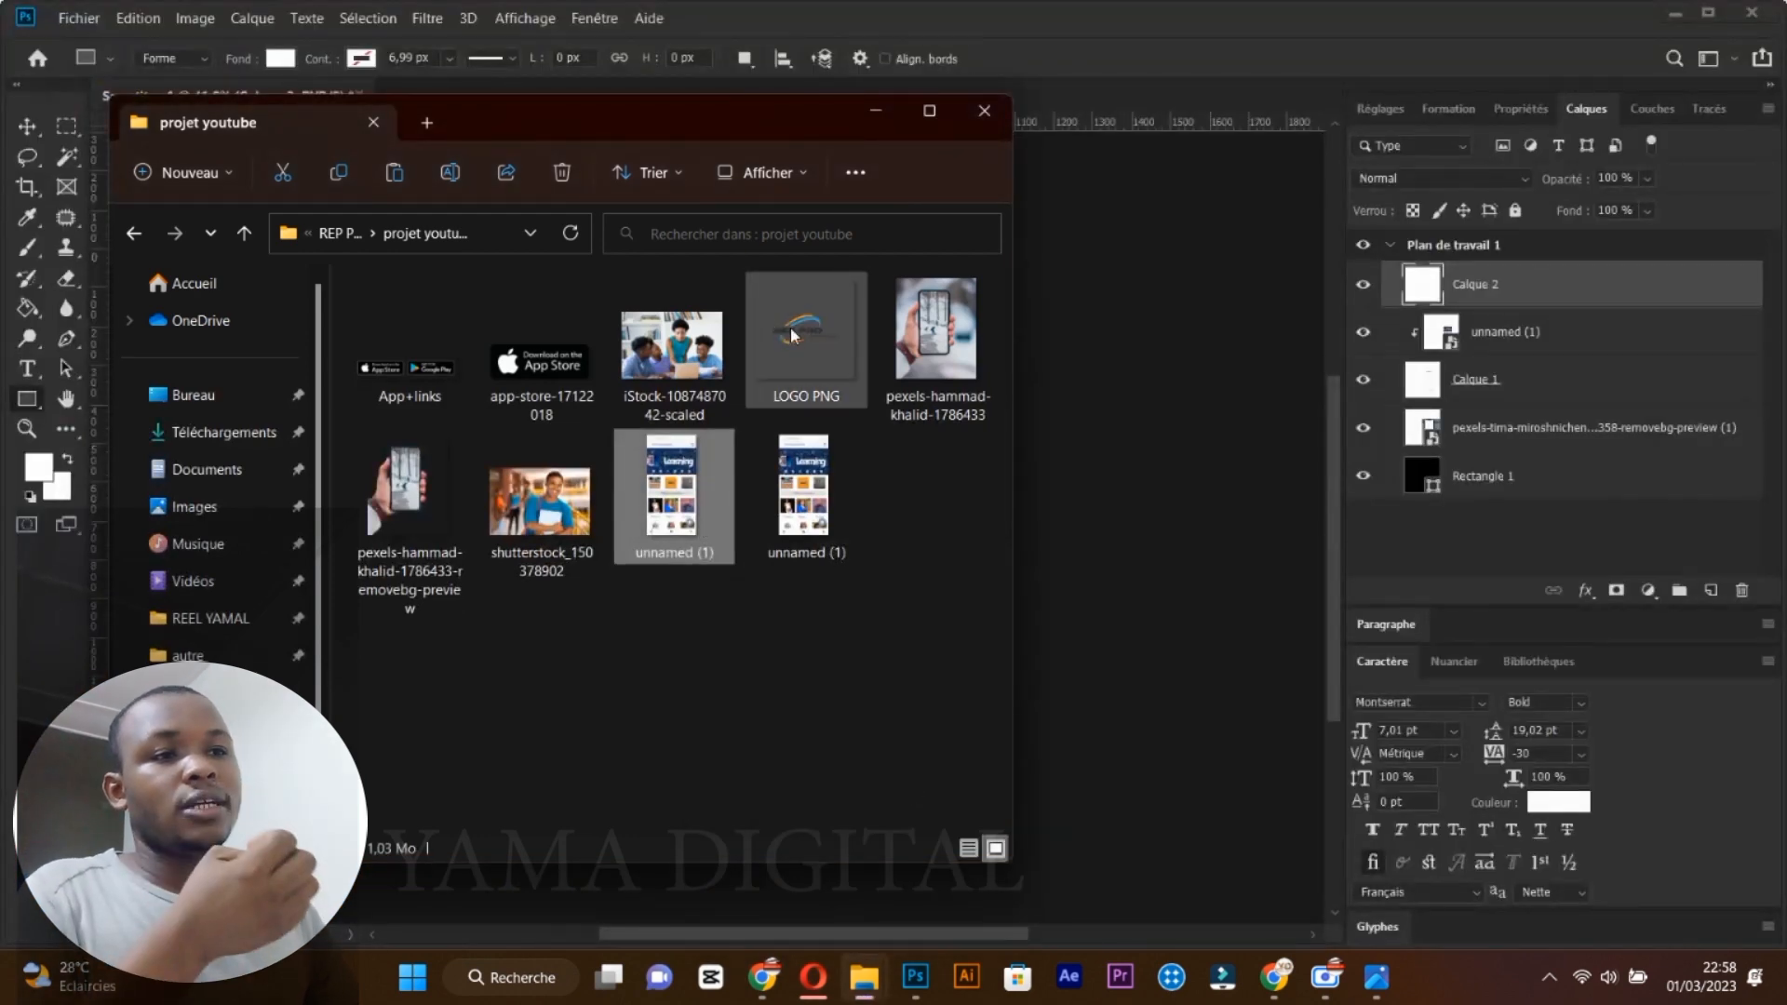
drag(790, 327, 1048, 479)
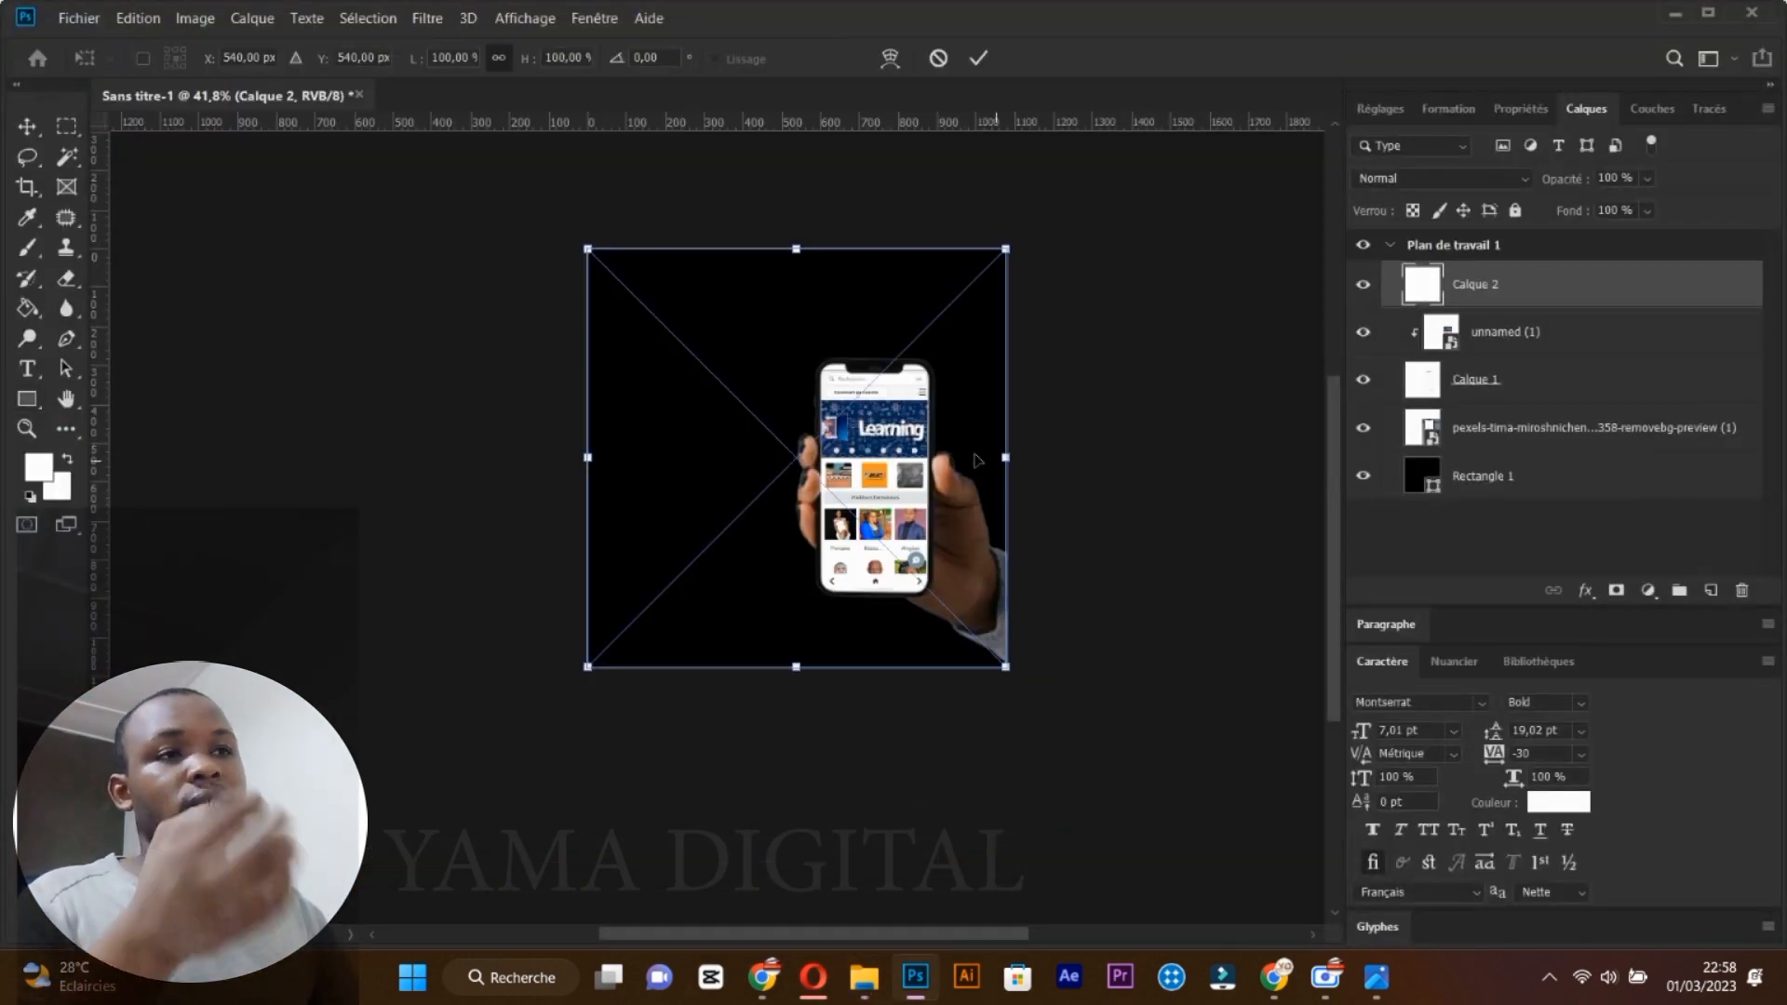
Scale the logo to about 25% in the artboard's upper-left area and hide the black background rectangle.
drag(1008, 669, 699, 352)
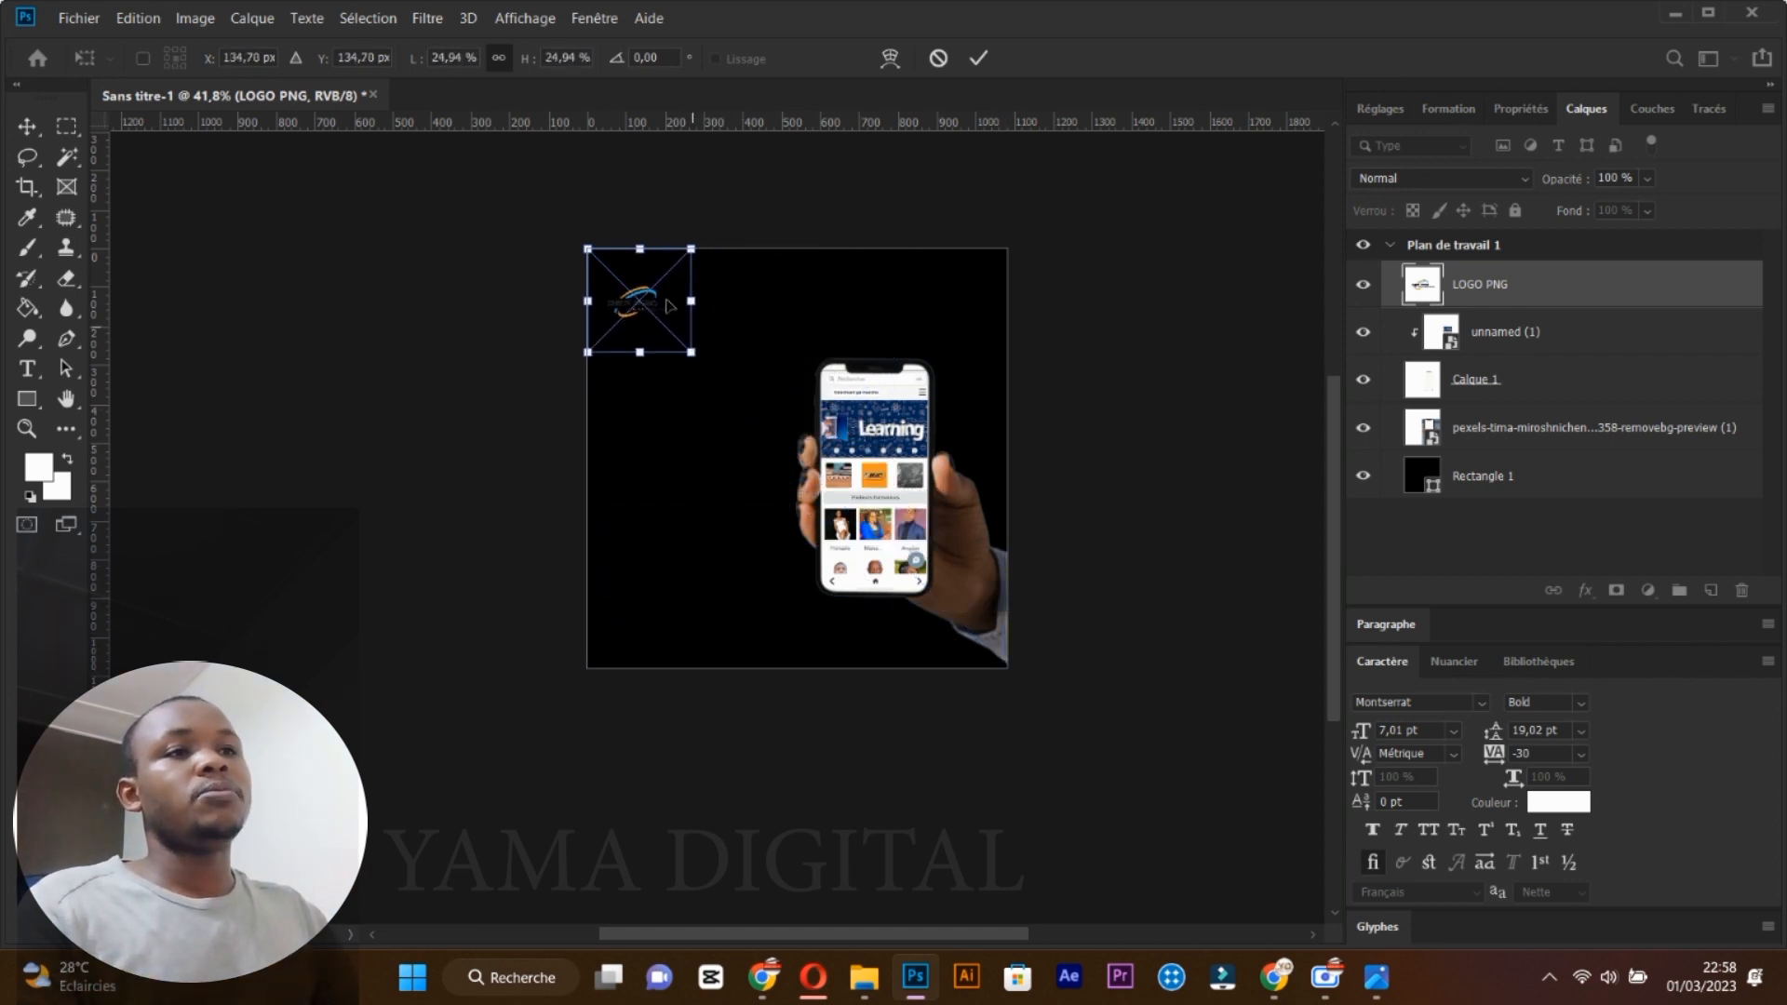
drag(648, 294, 678, 290)
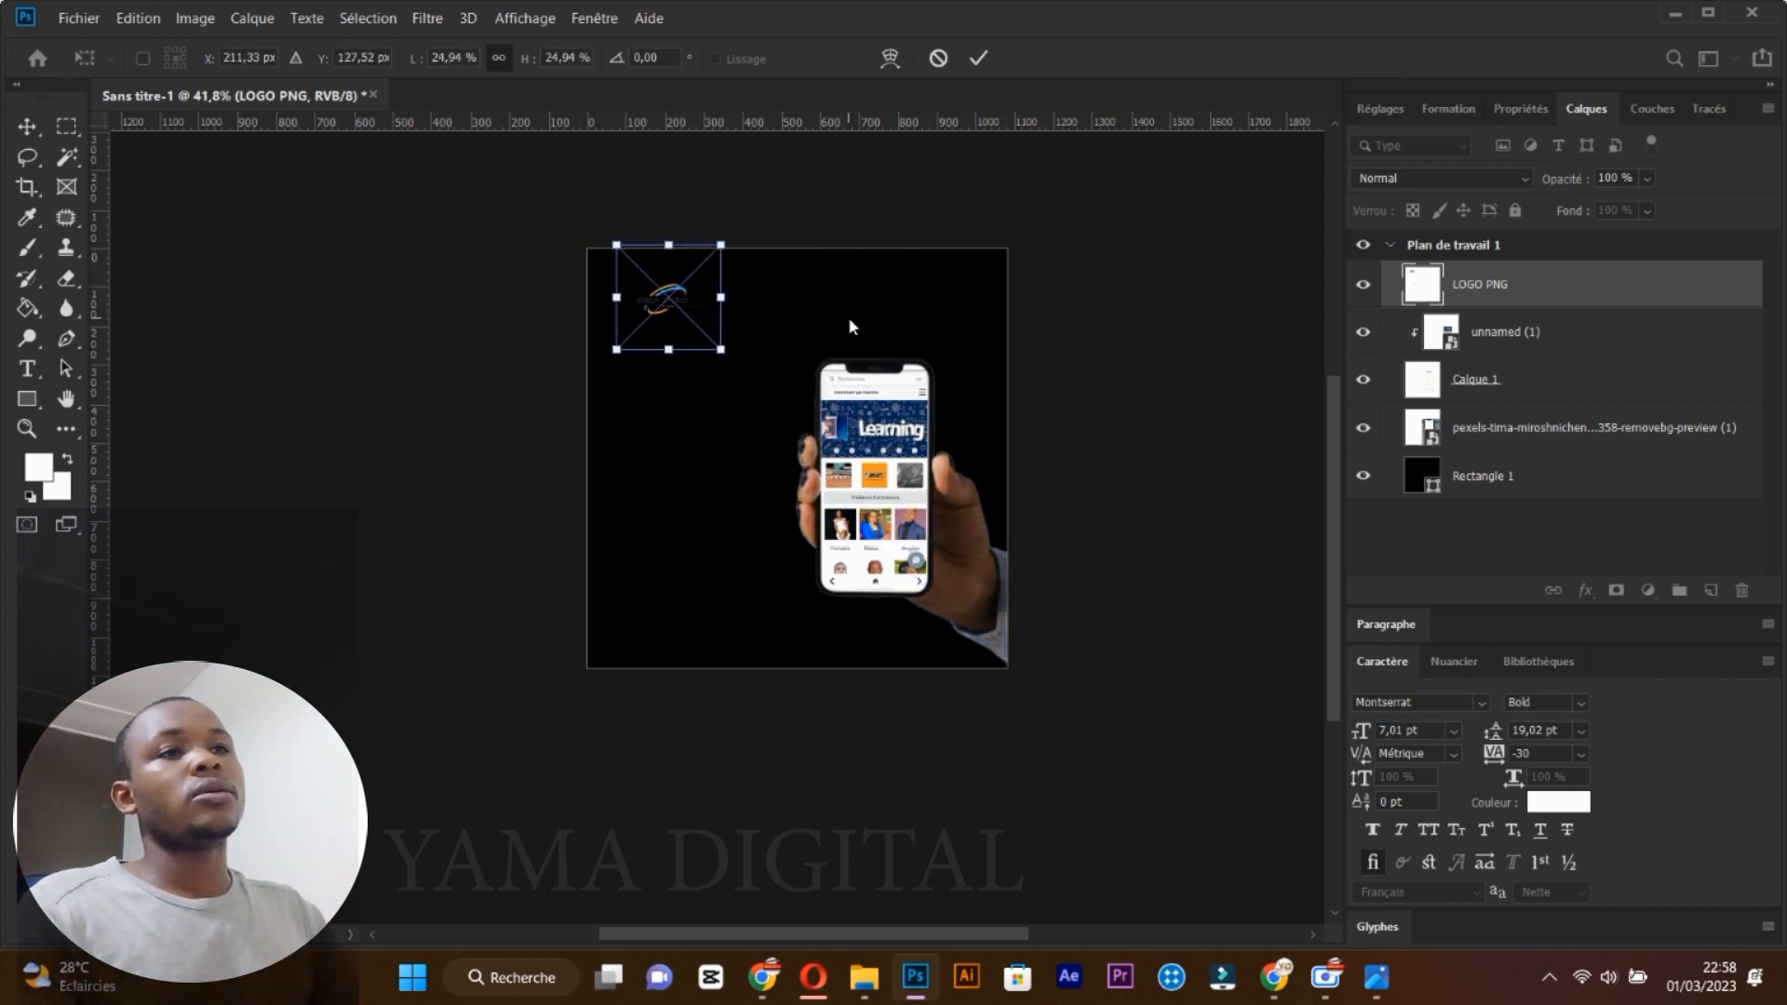
key(Return)
key(u)
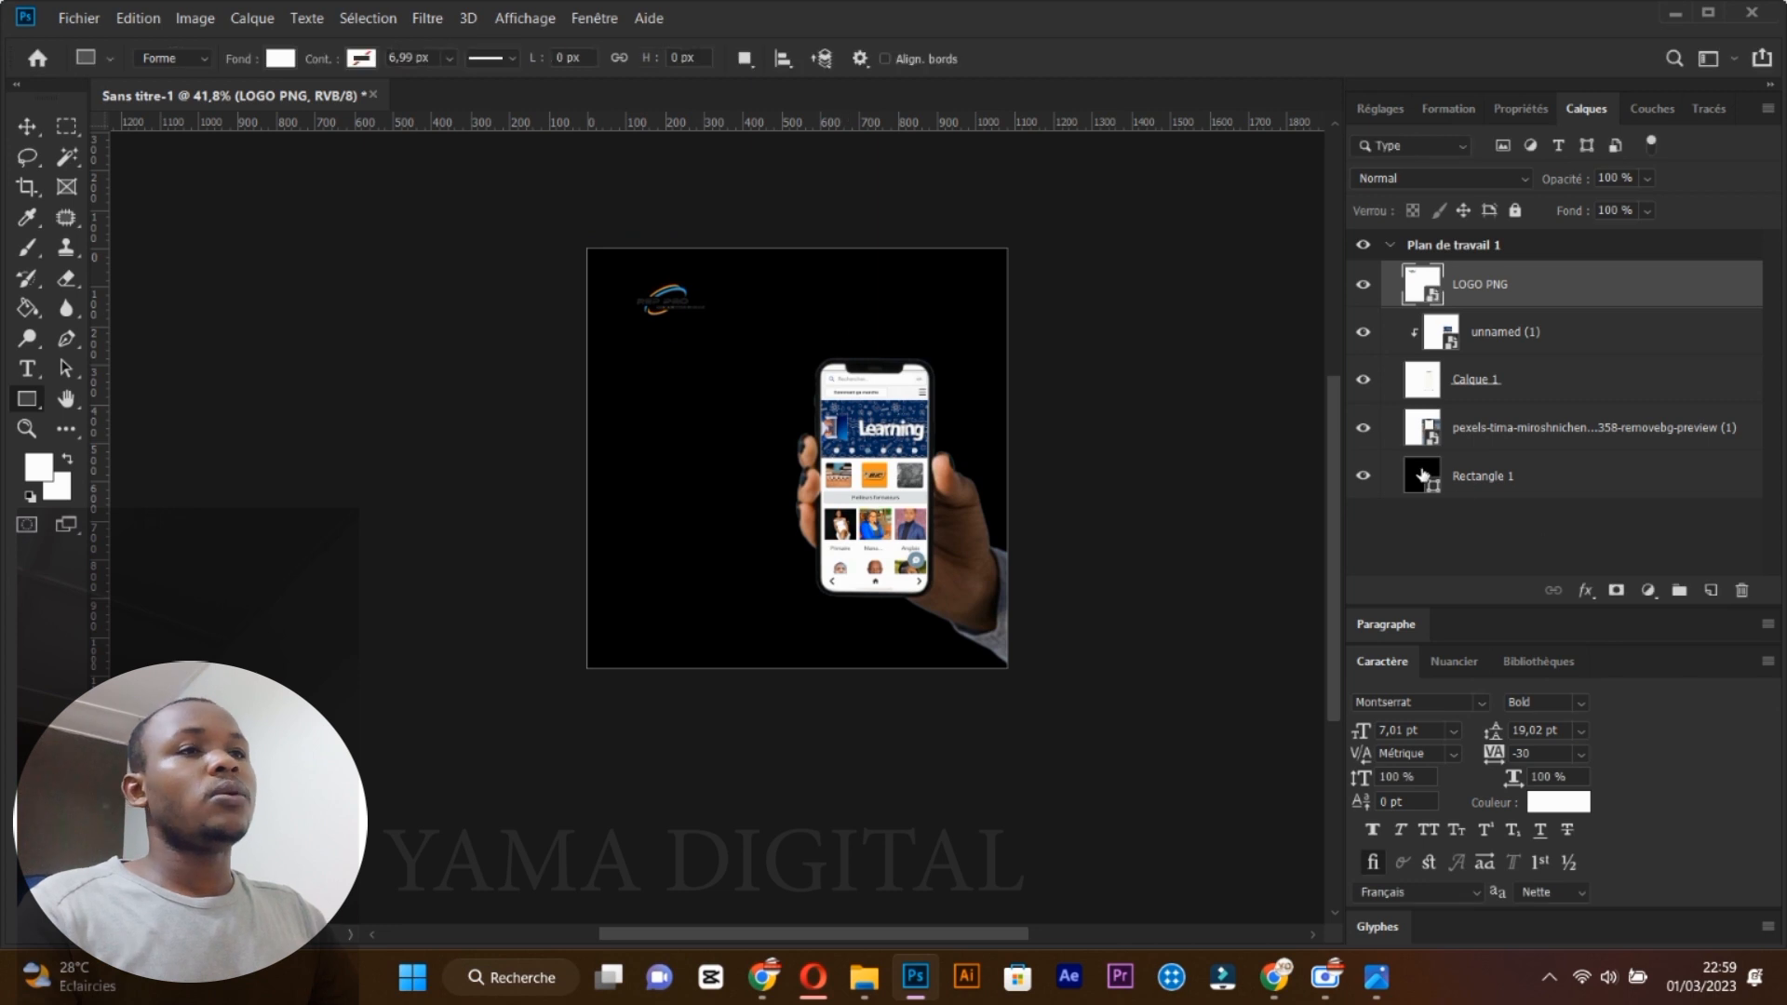
click(1362, 479)
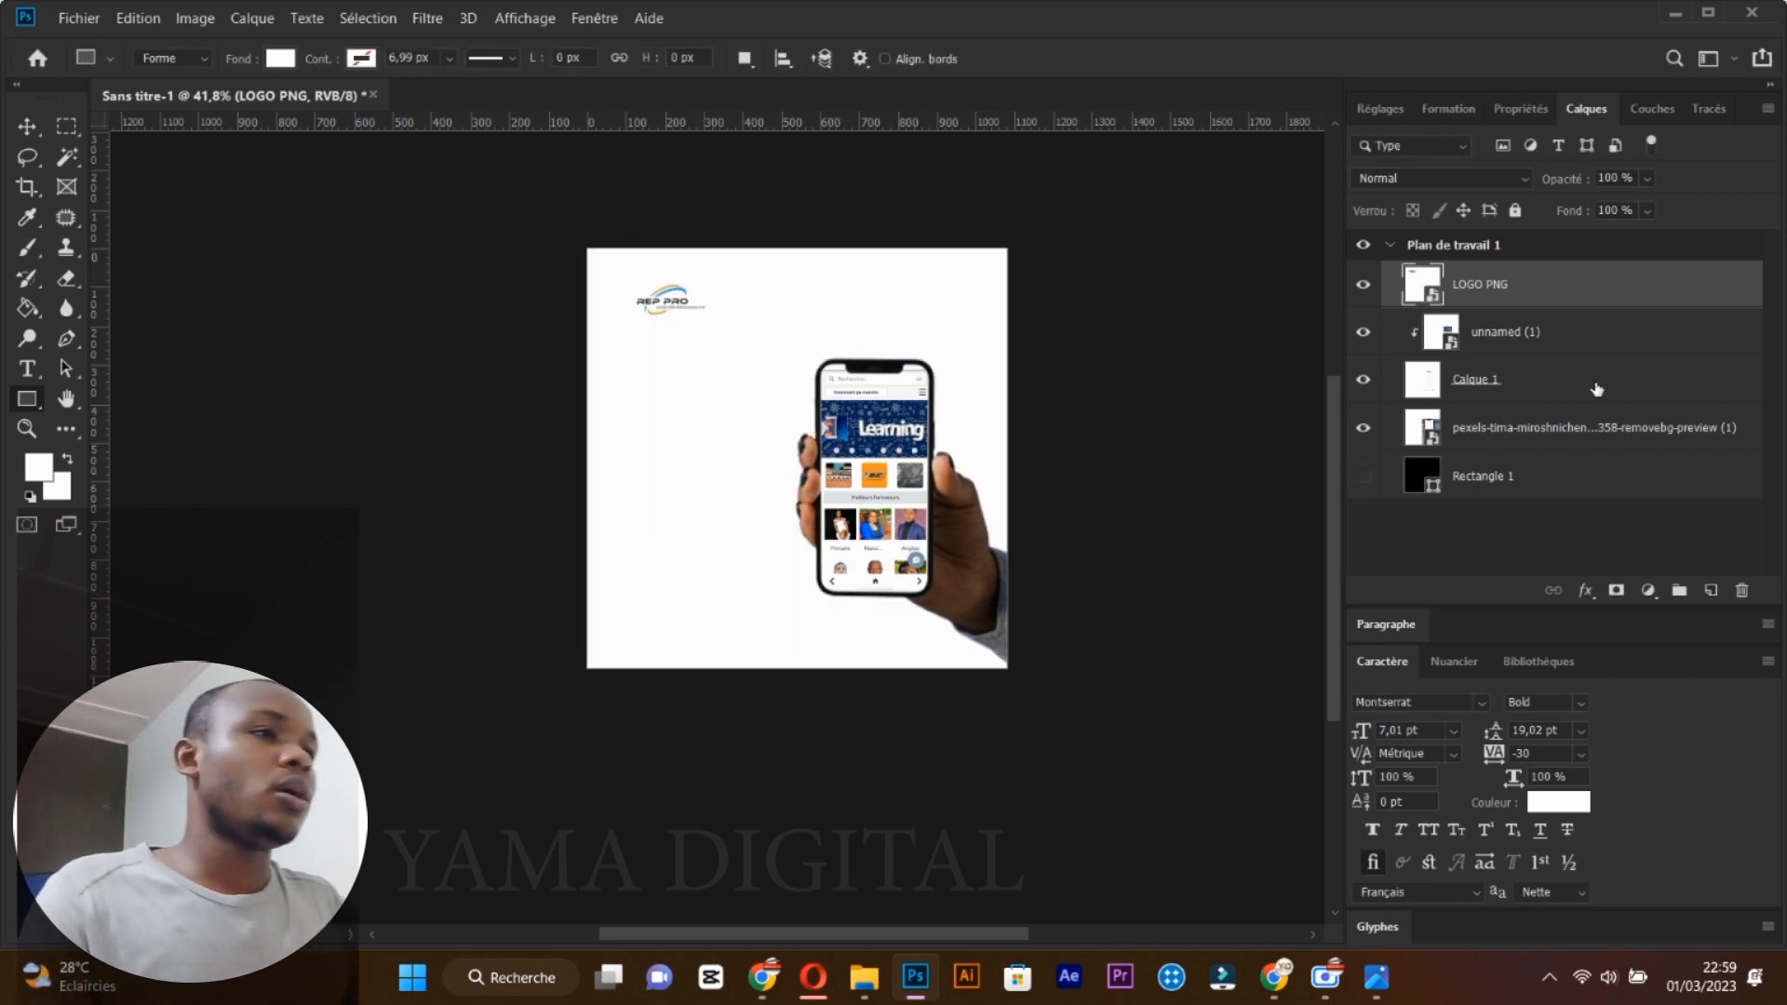
Add an empty layer and place it directly beneath the logo layer.
click(27, 428)
click(689, 335)
click(735, 383)
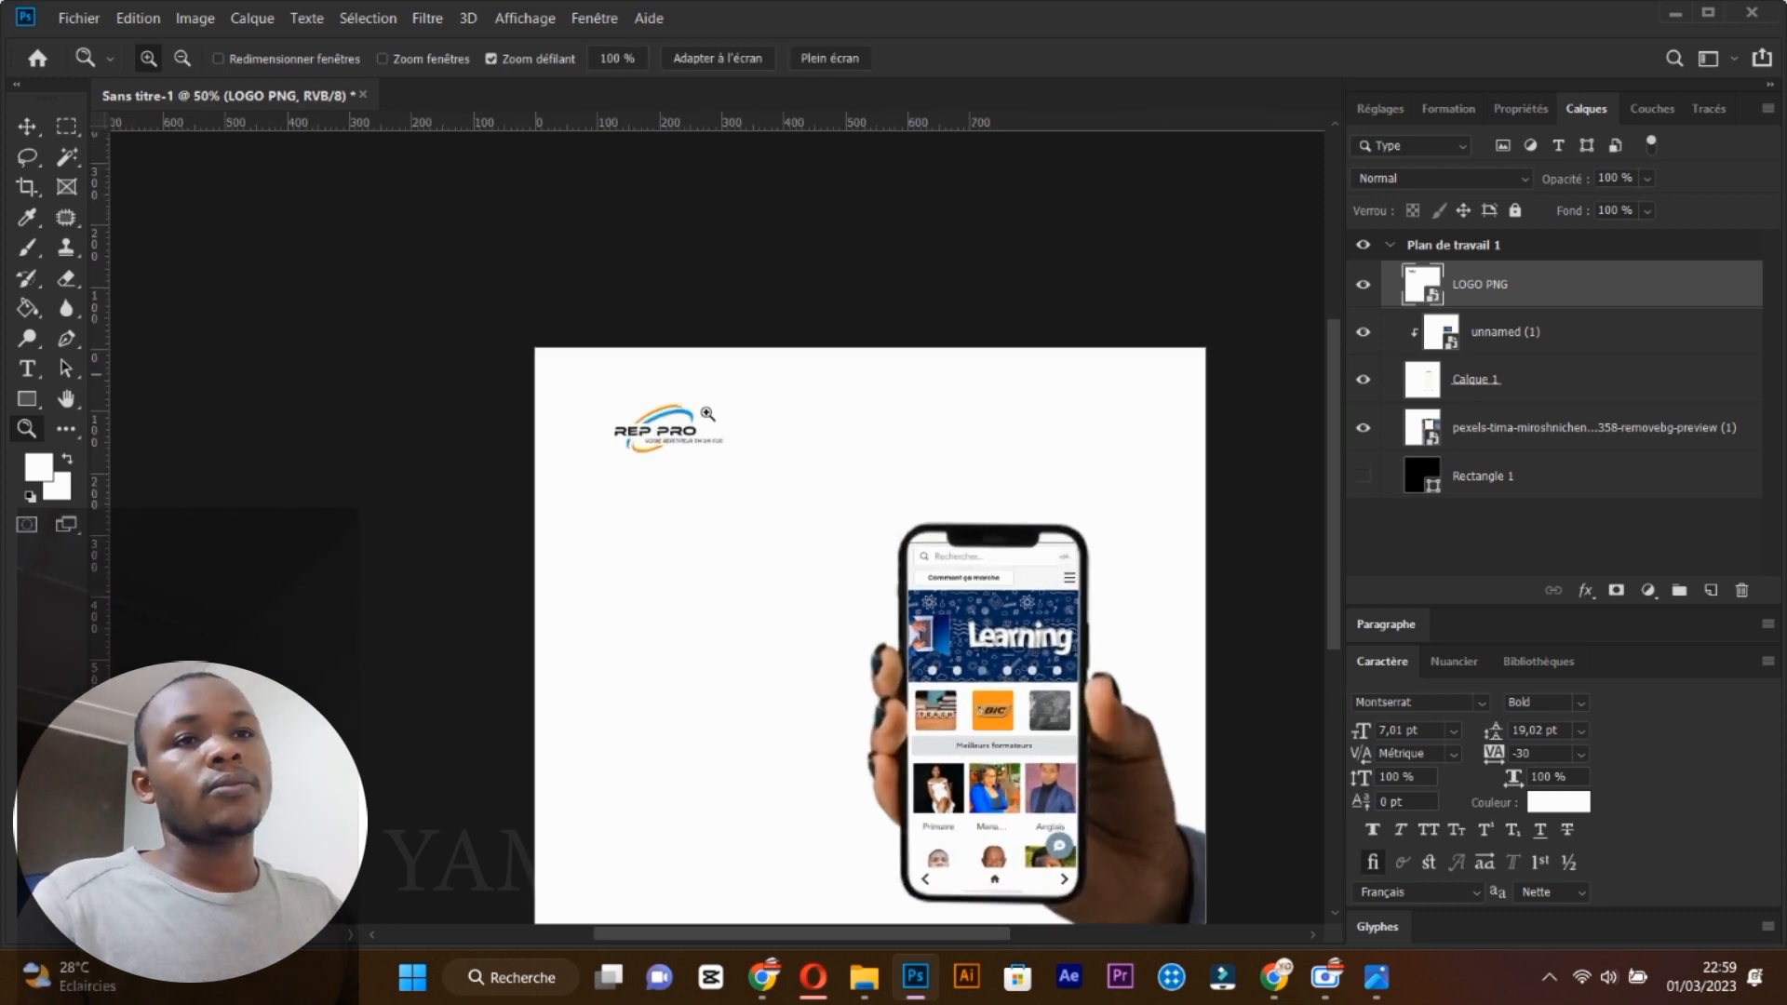
scroll(704, 424, up, 2)
click(682, 524)
scroll(642, 401, up, 2)
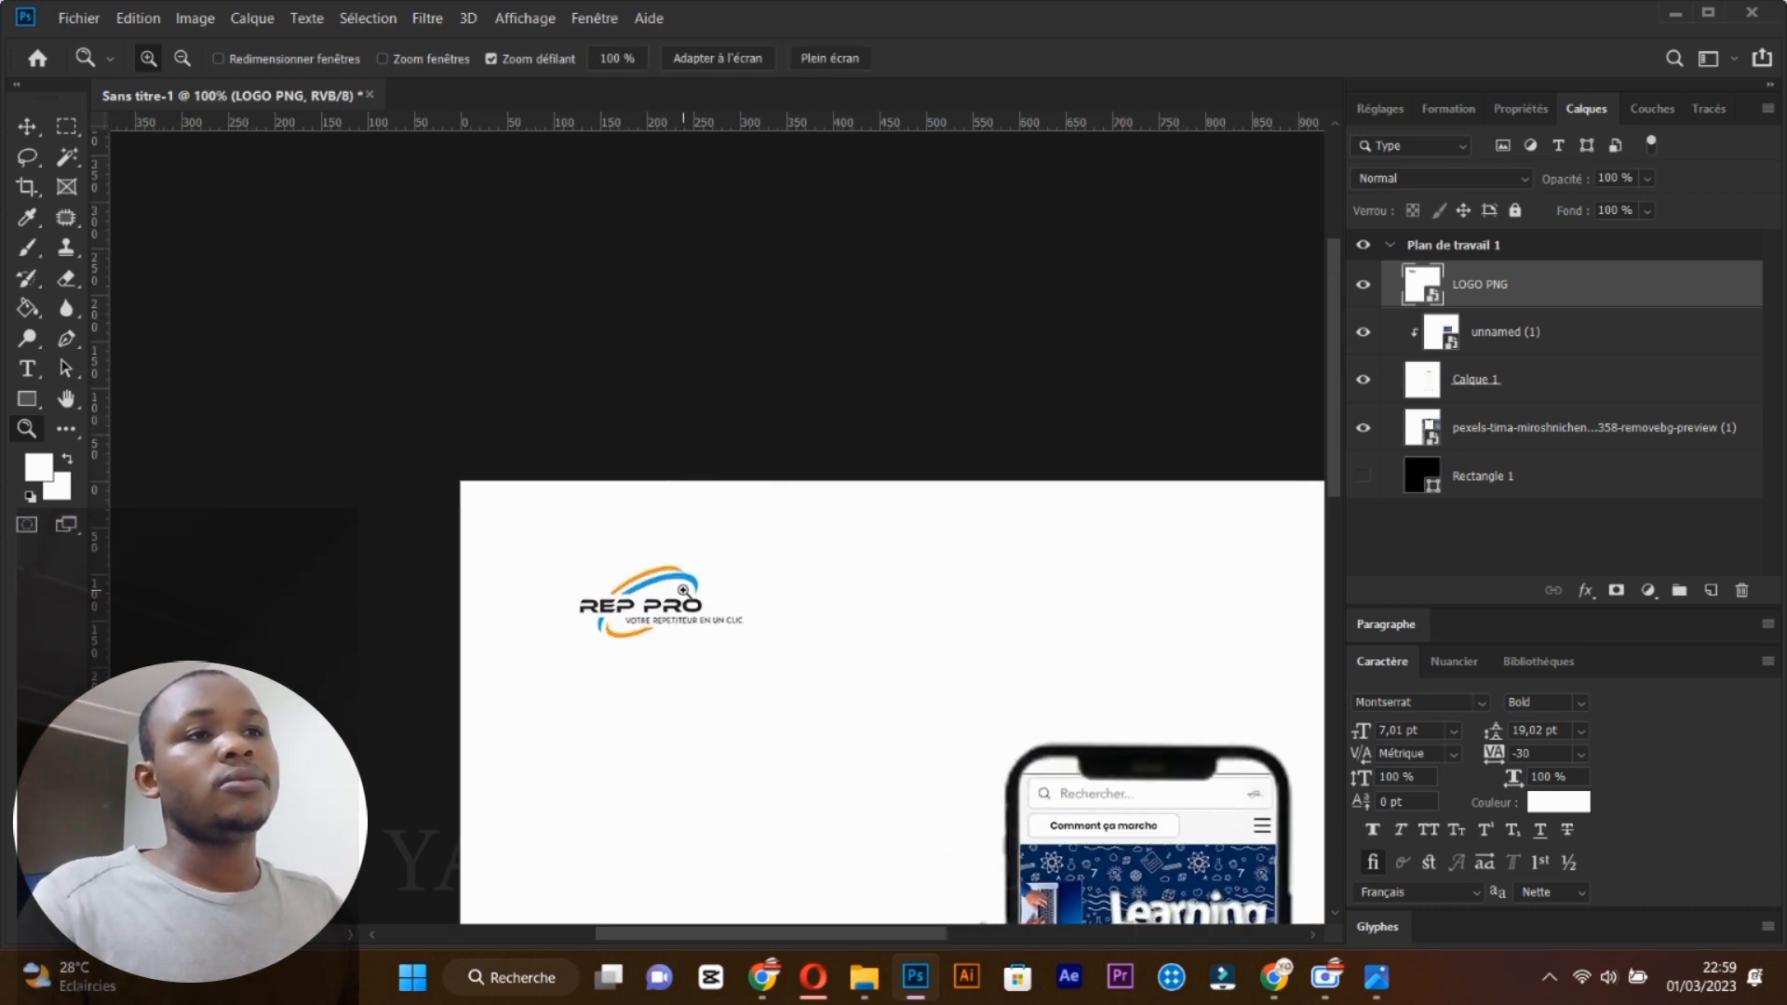
click(683, 591)
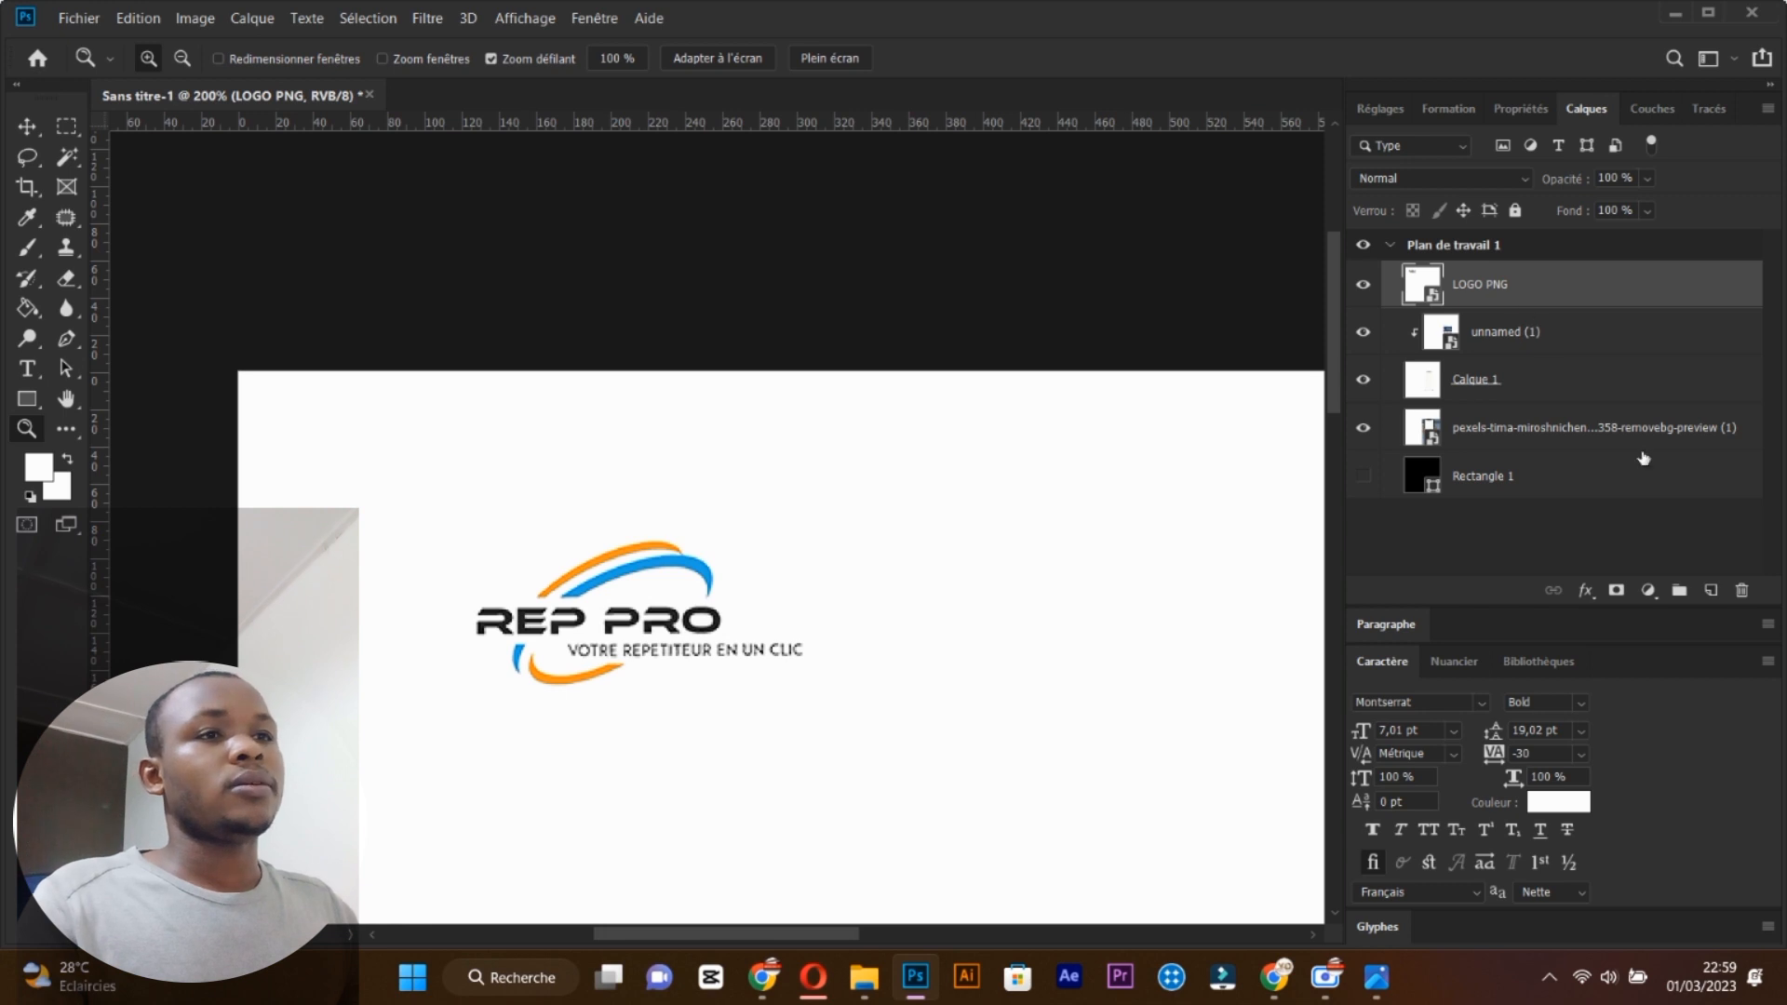
click(1712, 590)
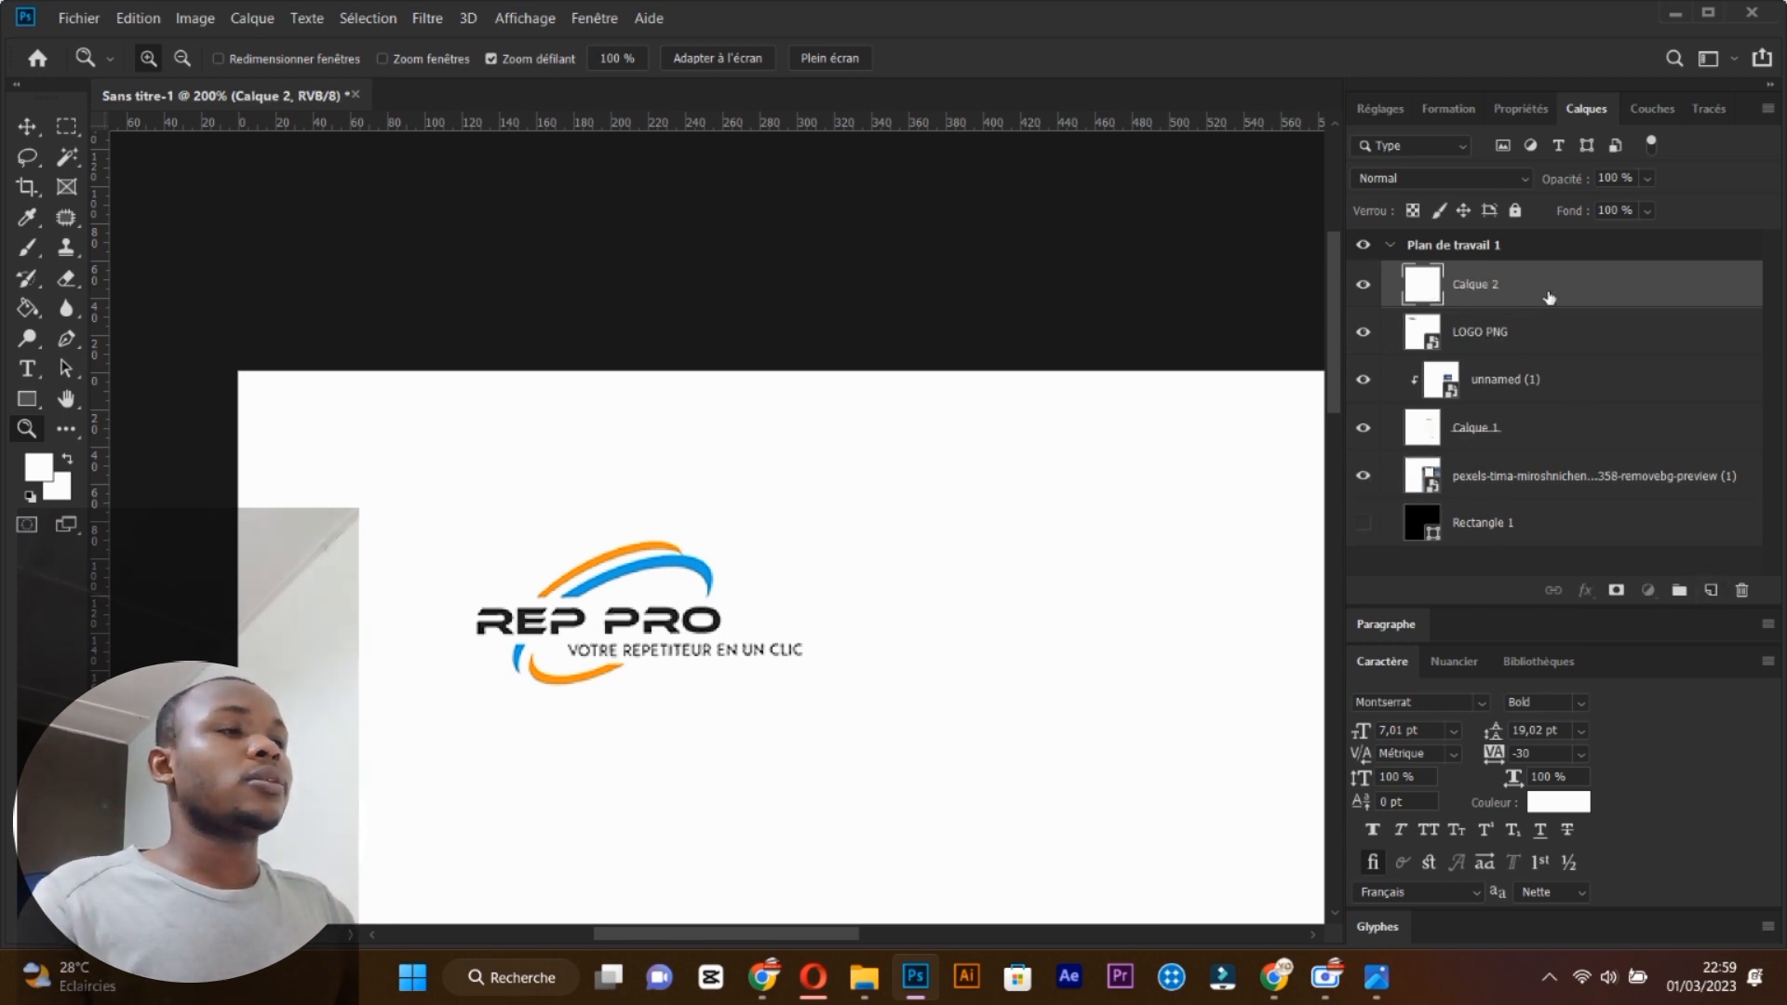
drag(1548, 291, 1530, 346)
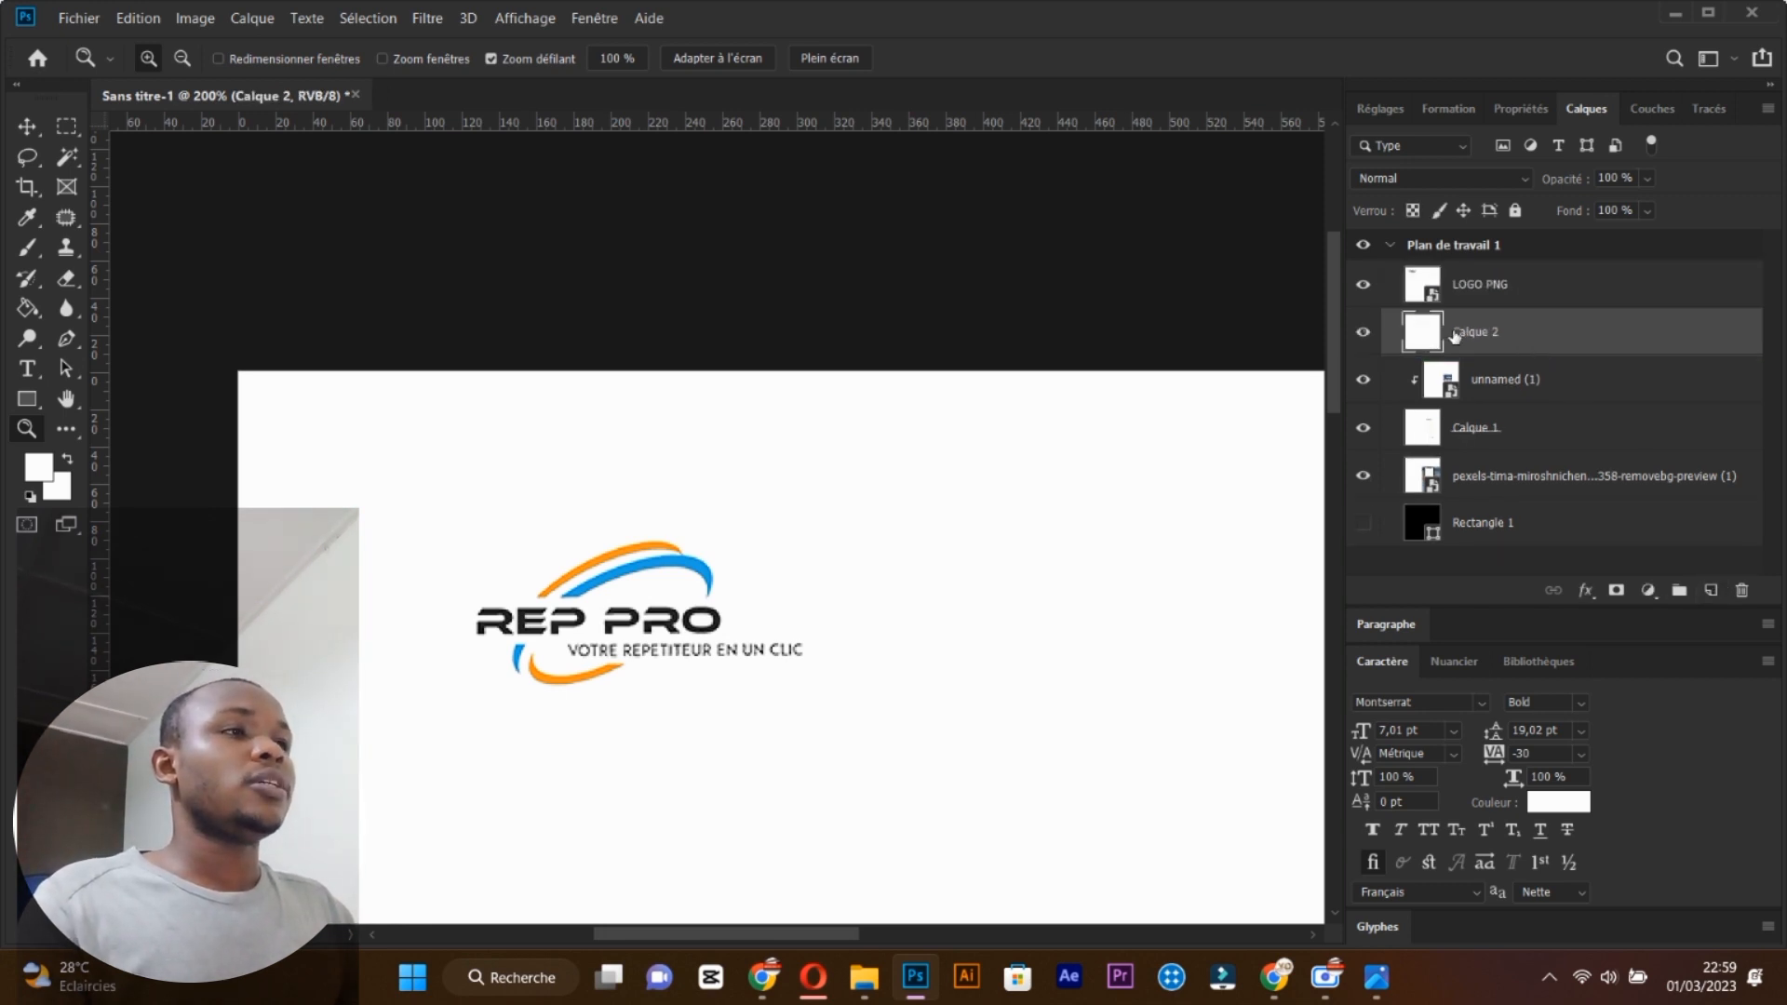
Draw a white rectangle about 216 x 228 px behind the logo, extending slightly above the artboard's upper edge.
click(33, 400)
drag(427, 342, 858, 739)
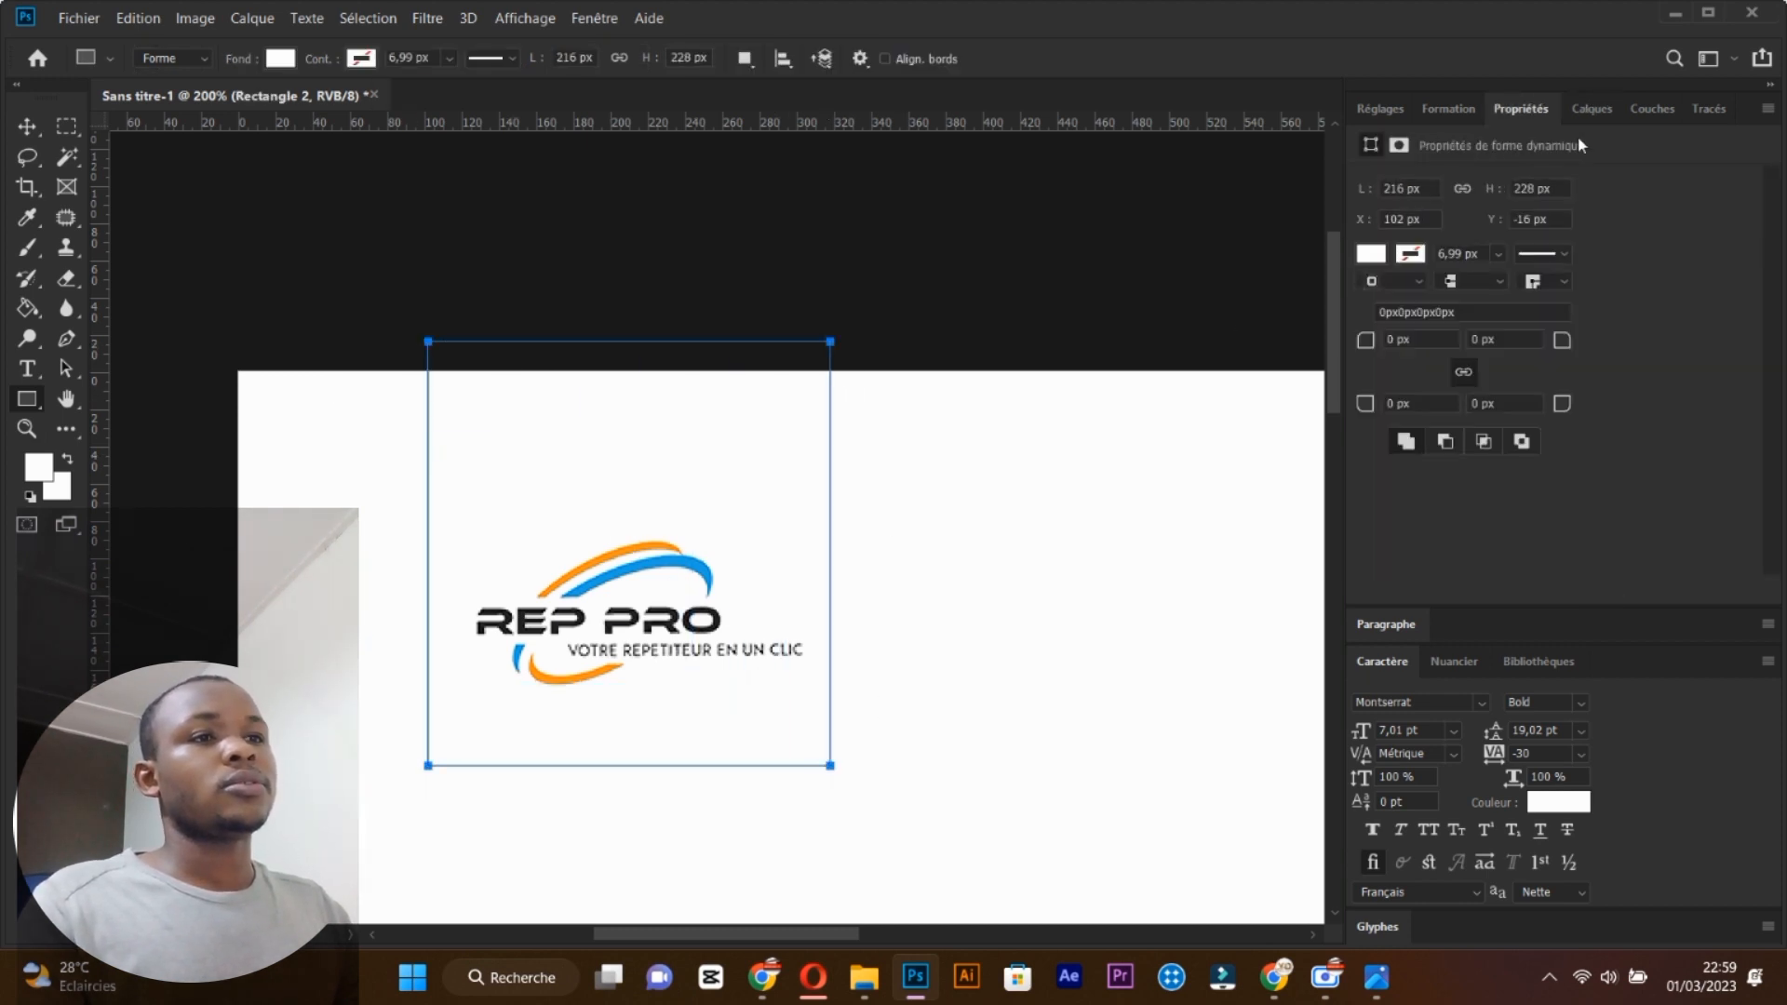
click(277, 62)
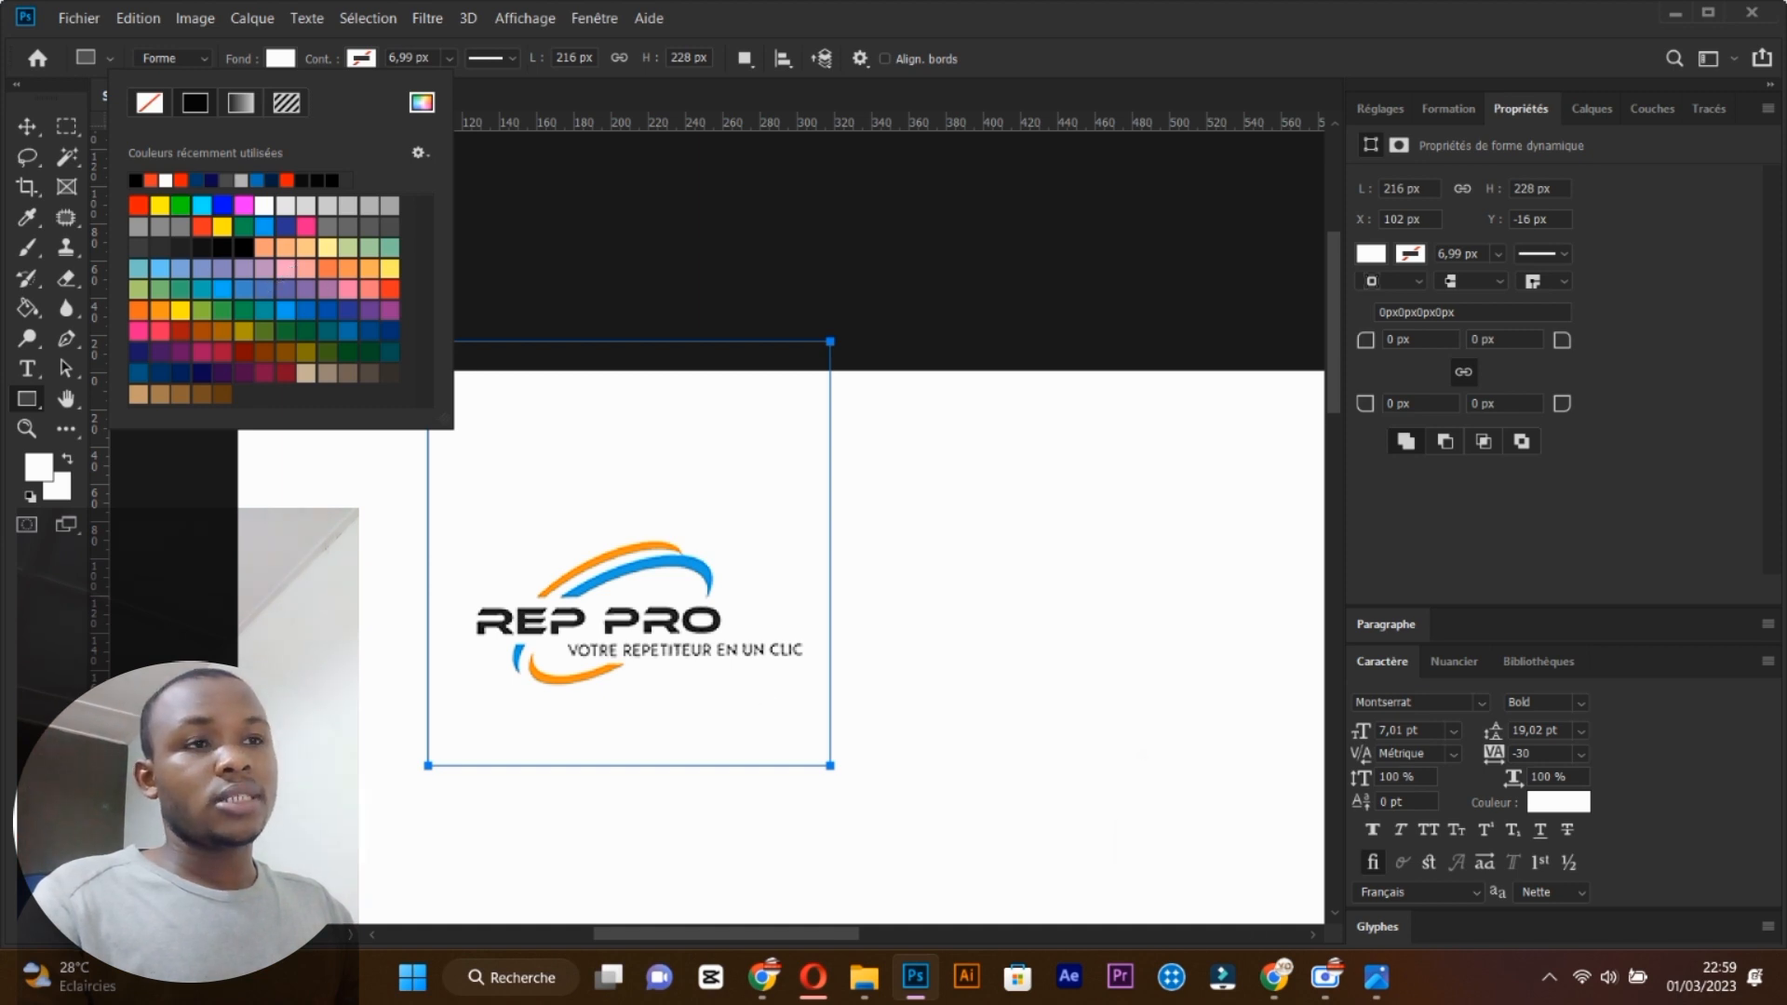
mouse_move(1376, 977)
mouse_move(1365, 884)
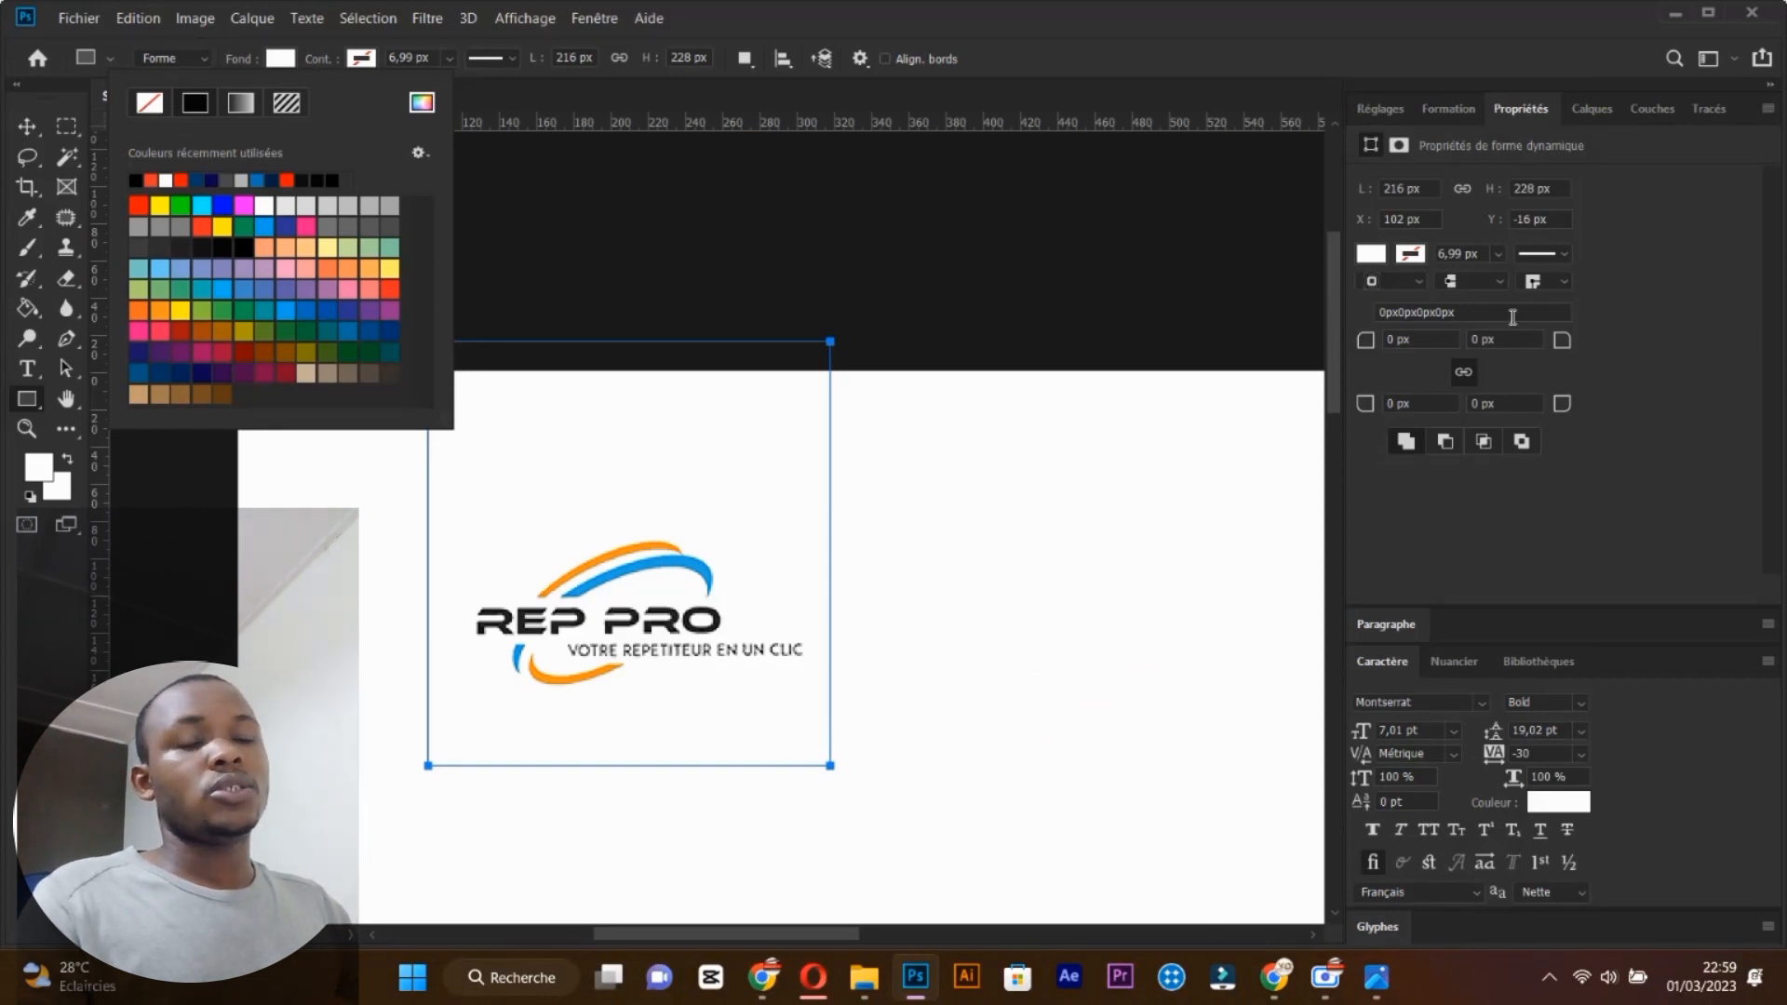
scroll(1512, 317, down, 1)
Show the hidden black background rectangle and change its fill to the recently used dark navy blue.
click(1585, 108)
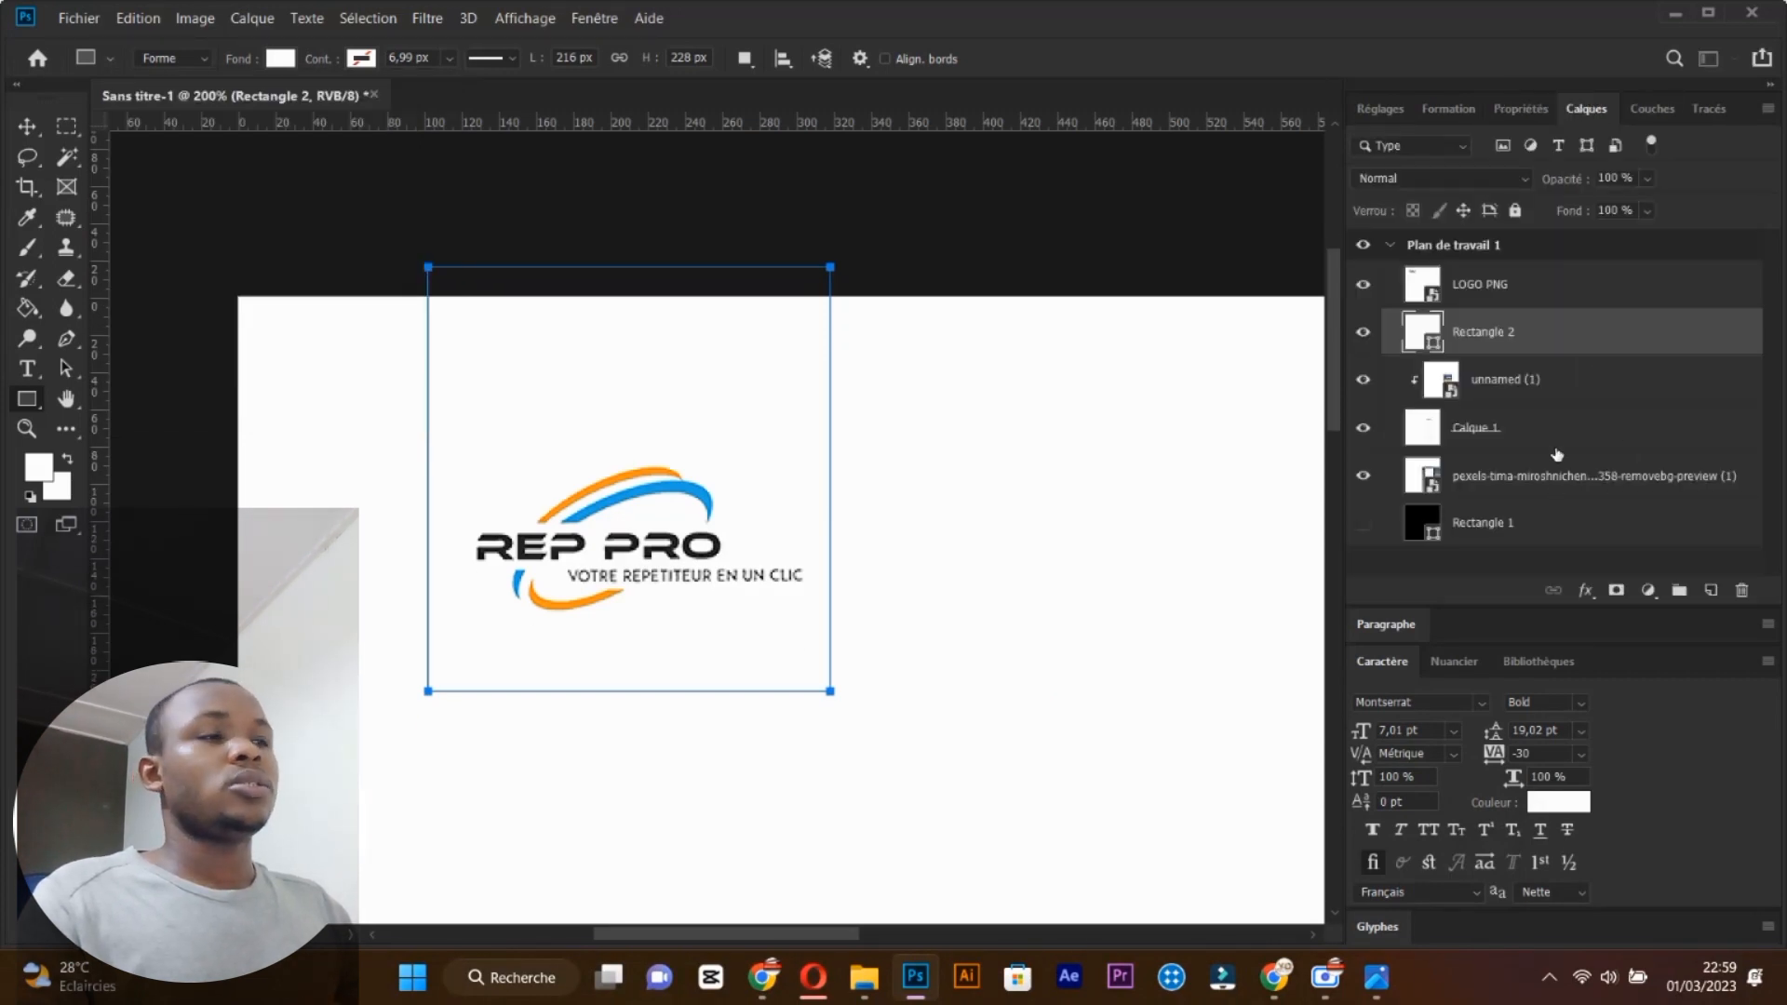
click(1413, 519)
click(1362, 522)
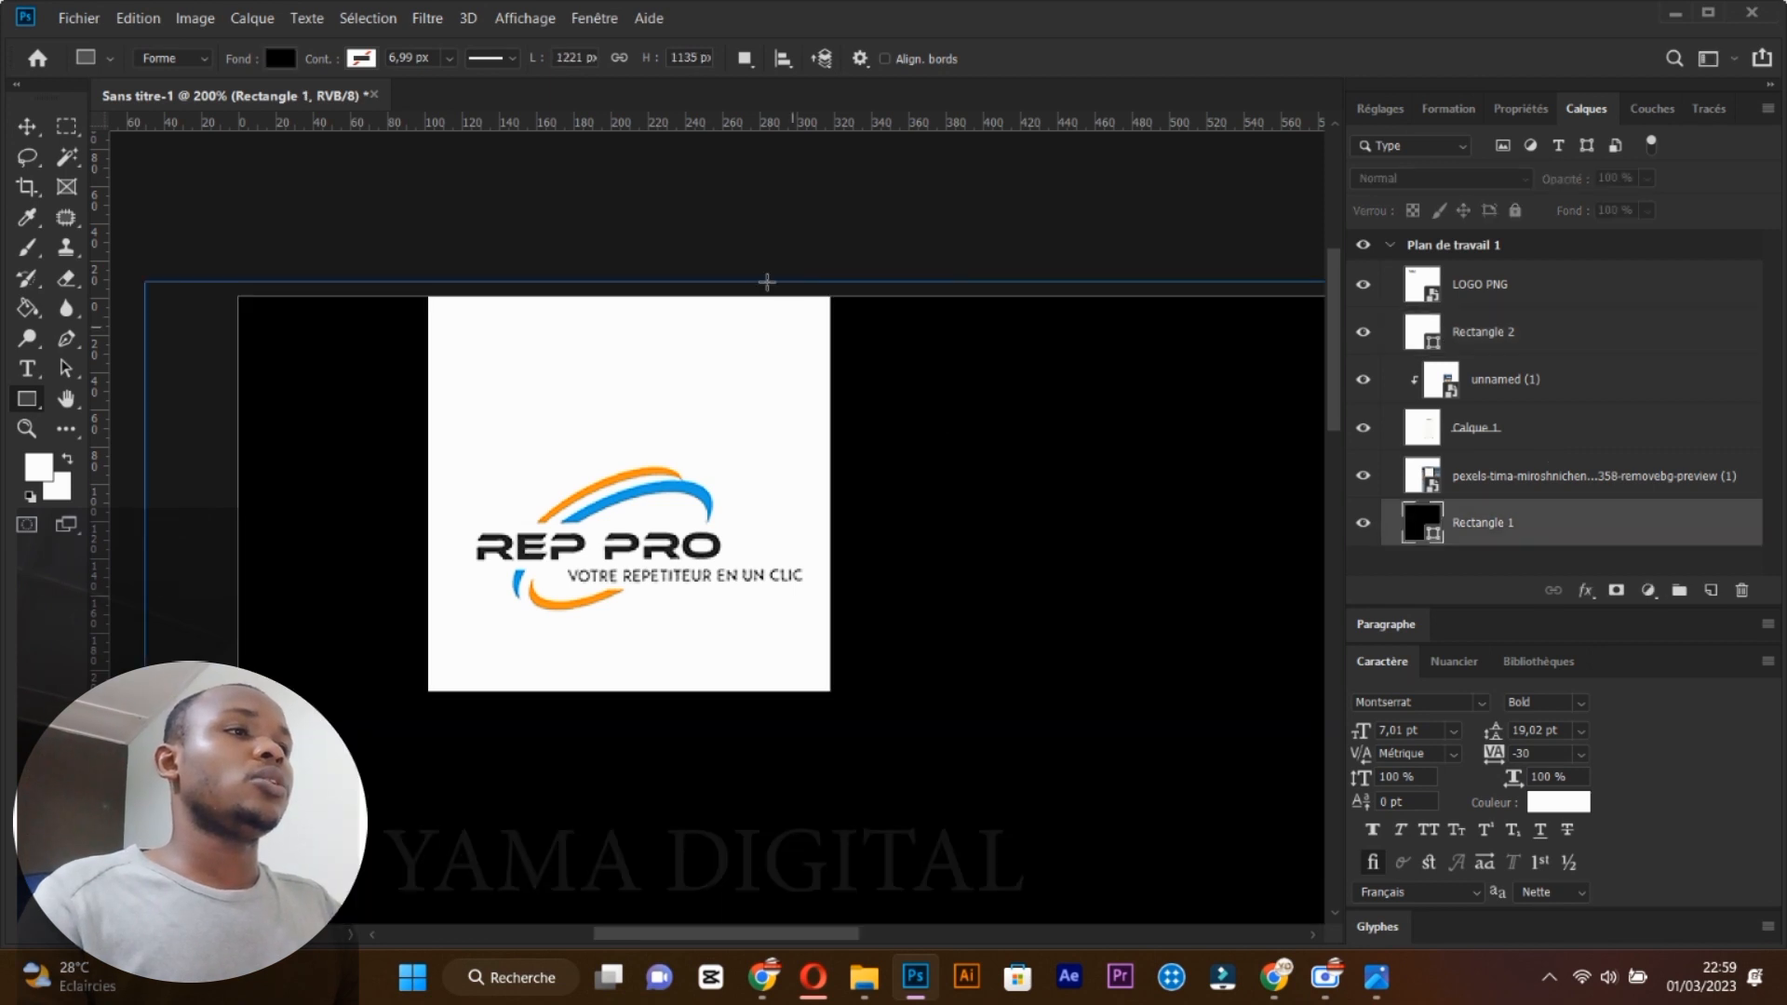
click(280, 58)
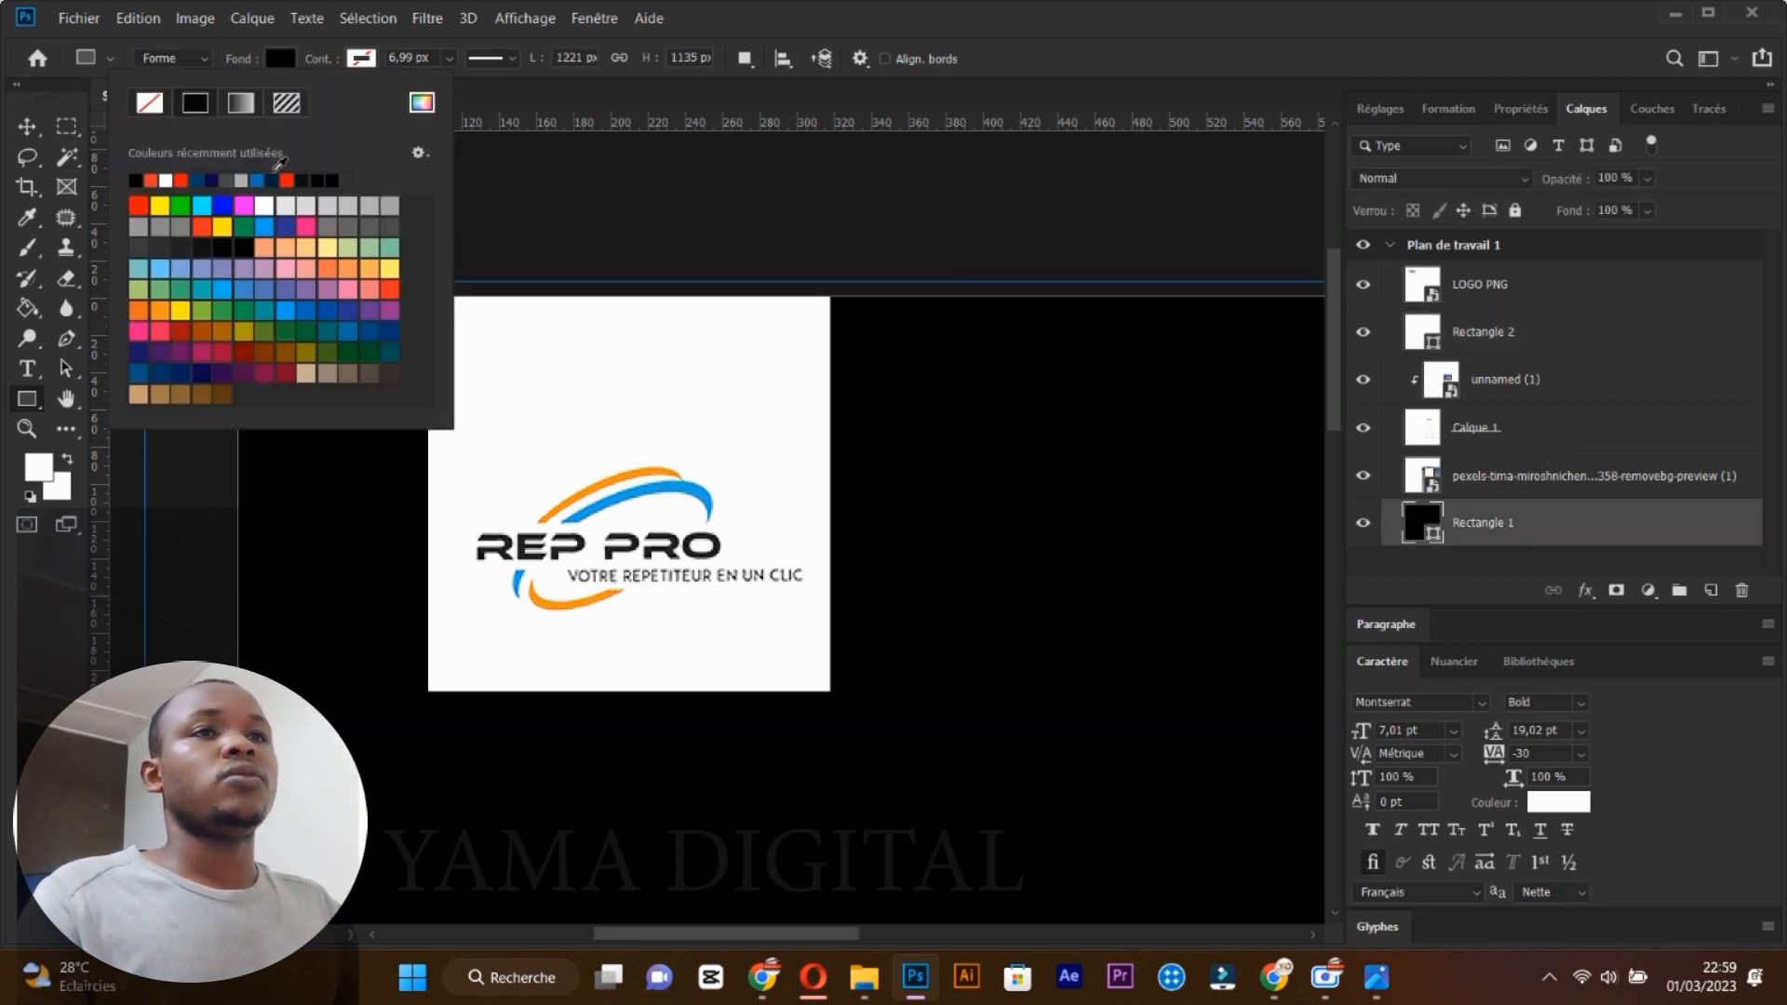
click(211, 180)
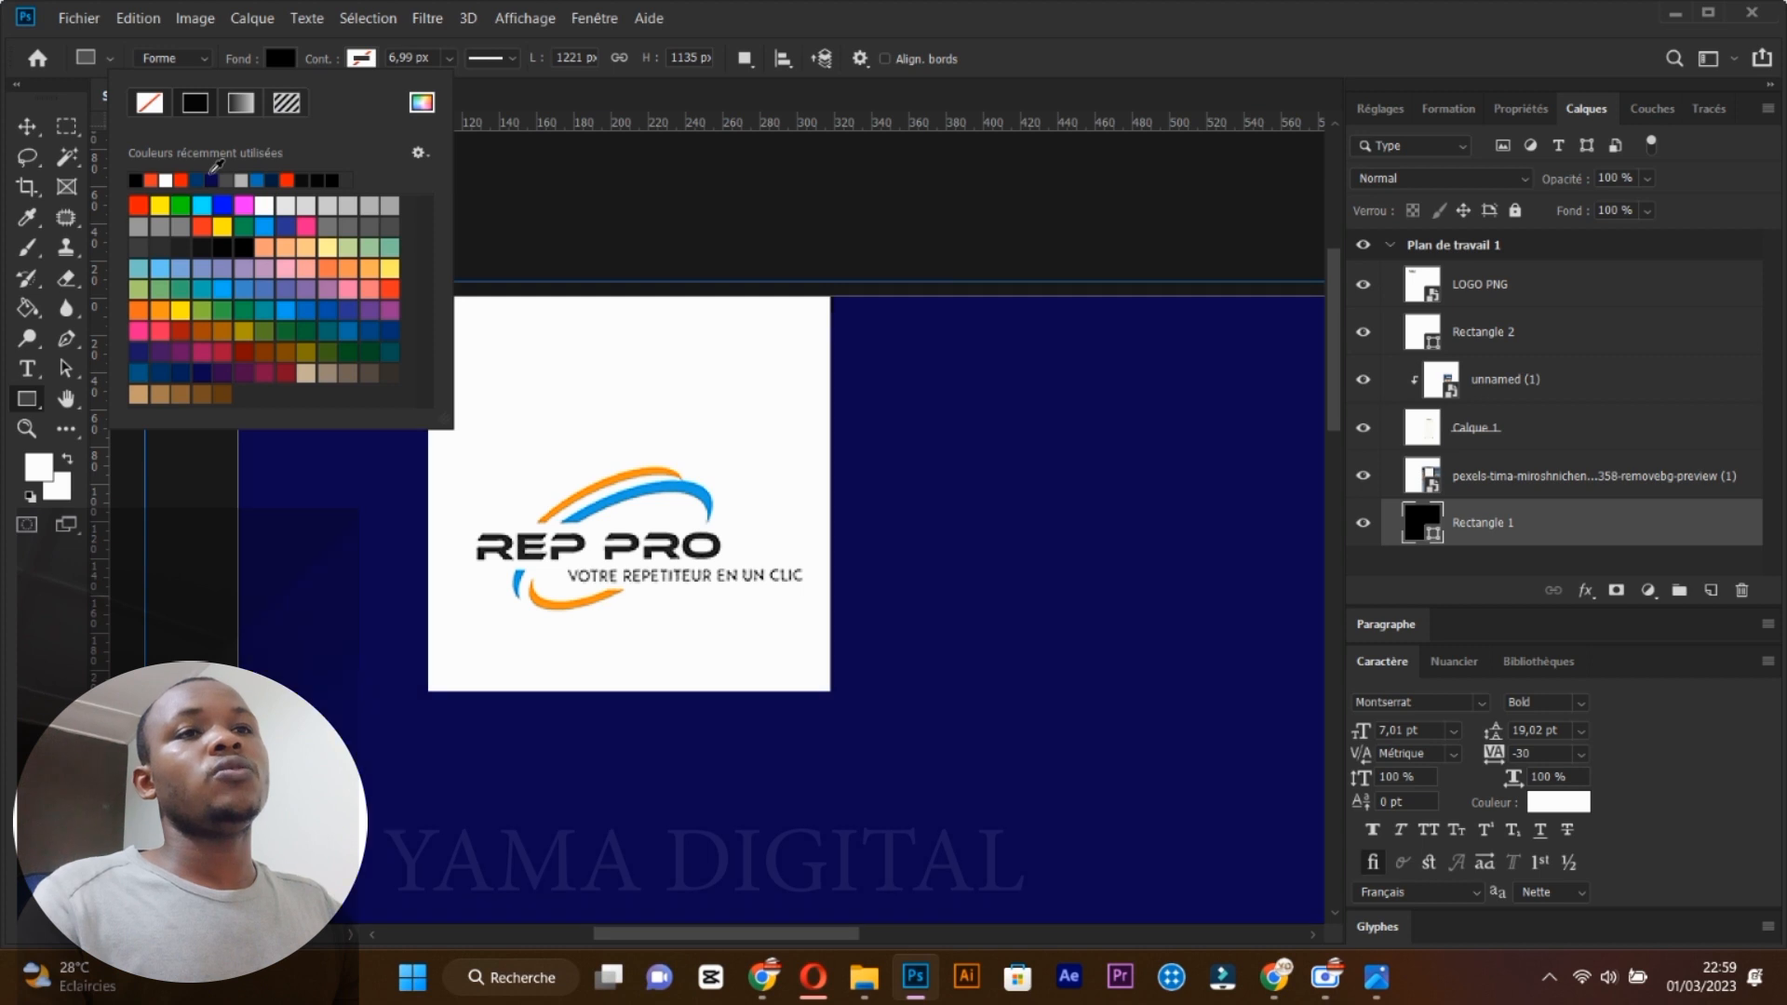
Round the white logo panel's corners to 40 px and extend it upward to about 260 px high.
click(1469, 335)
click(1506, 325)
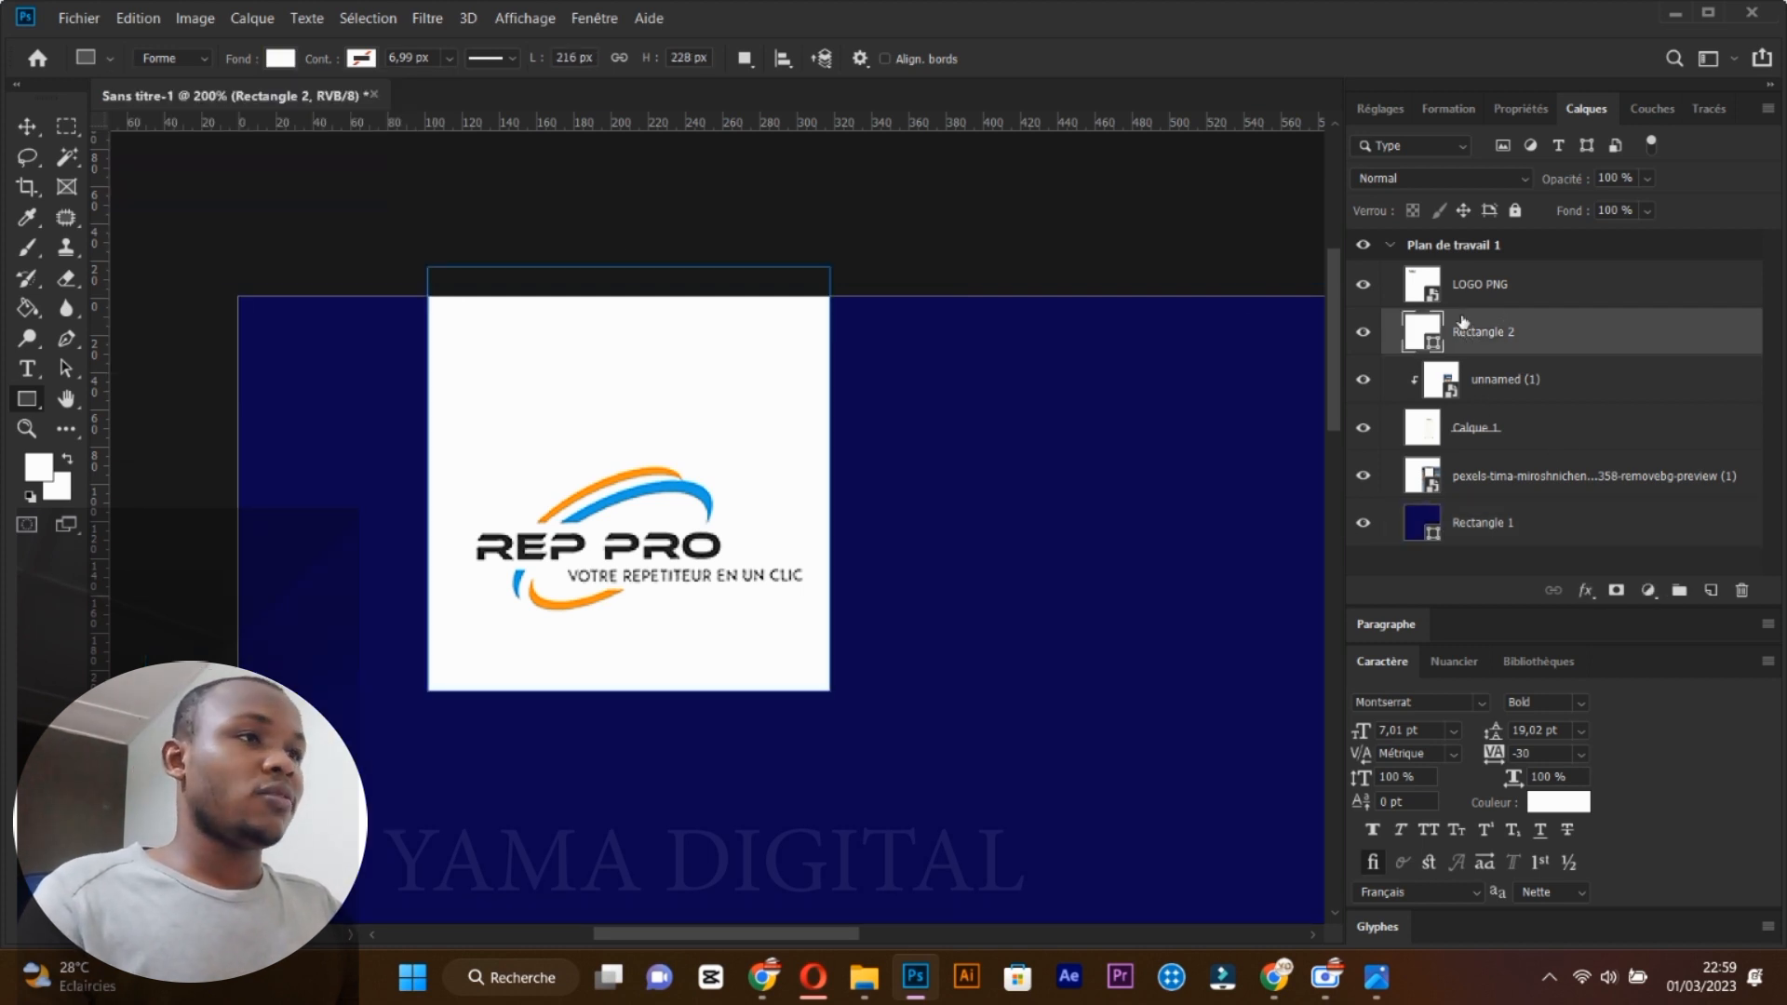
click(1509, 111)
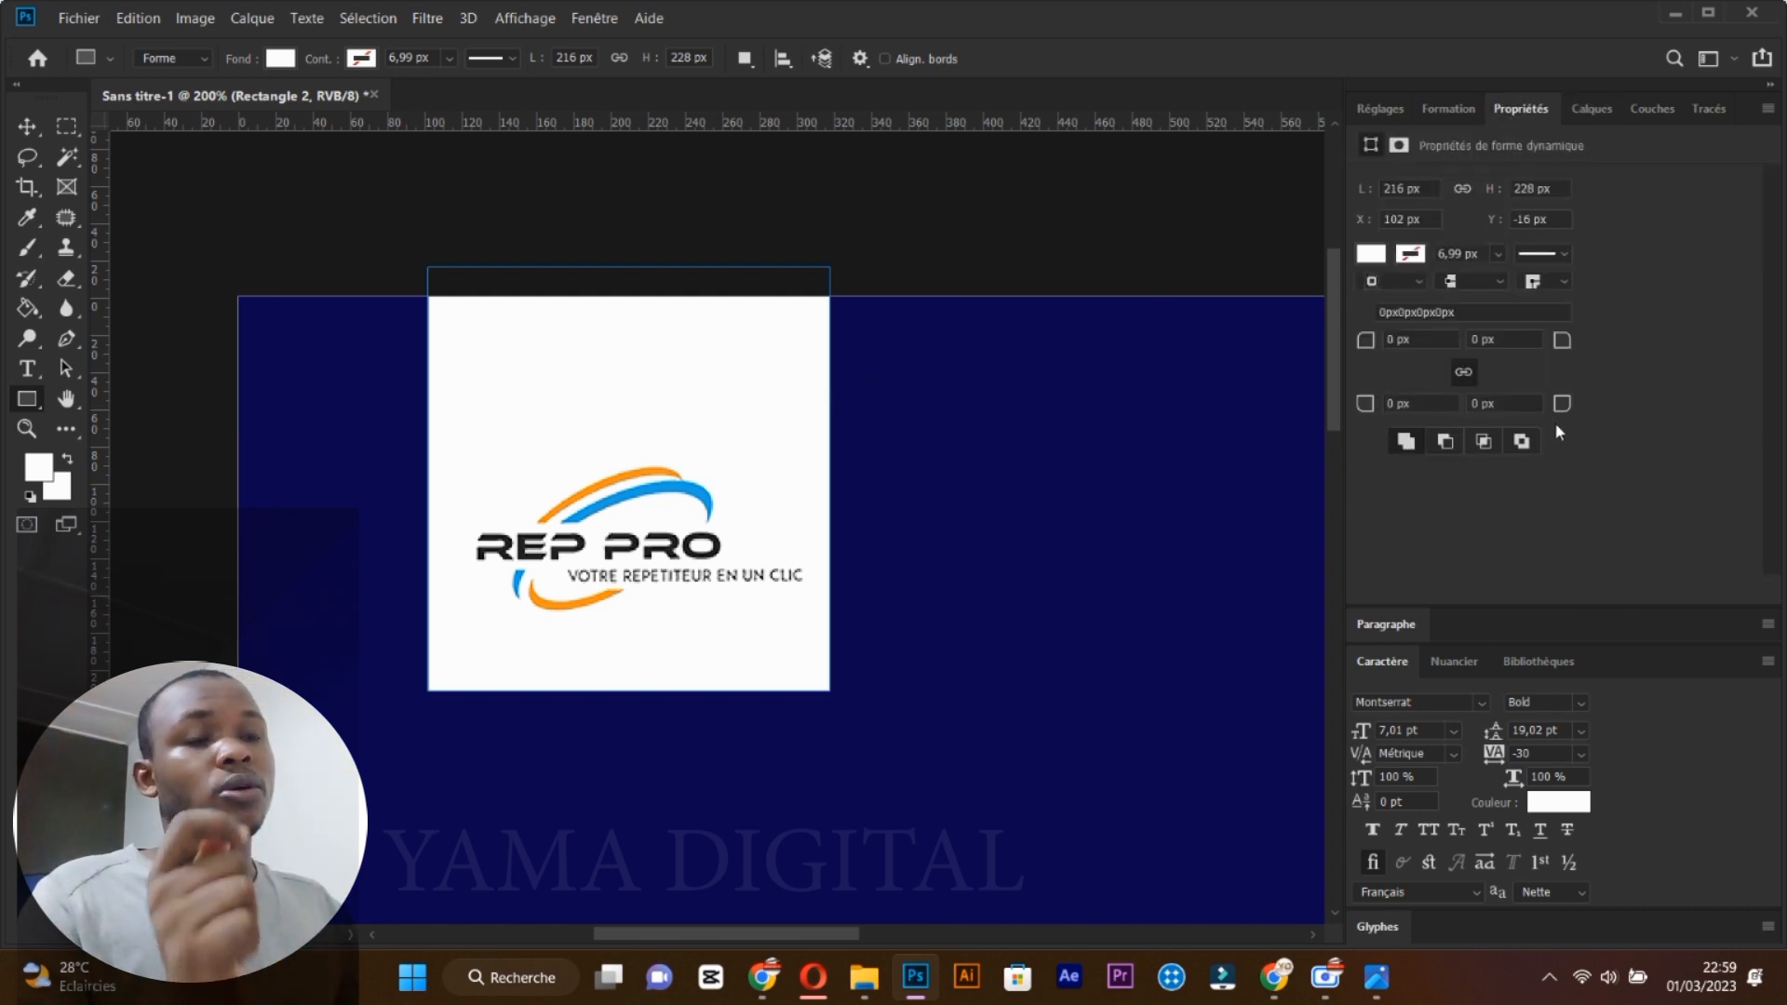
drag(1561, 403, 1611, 404)
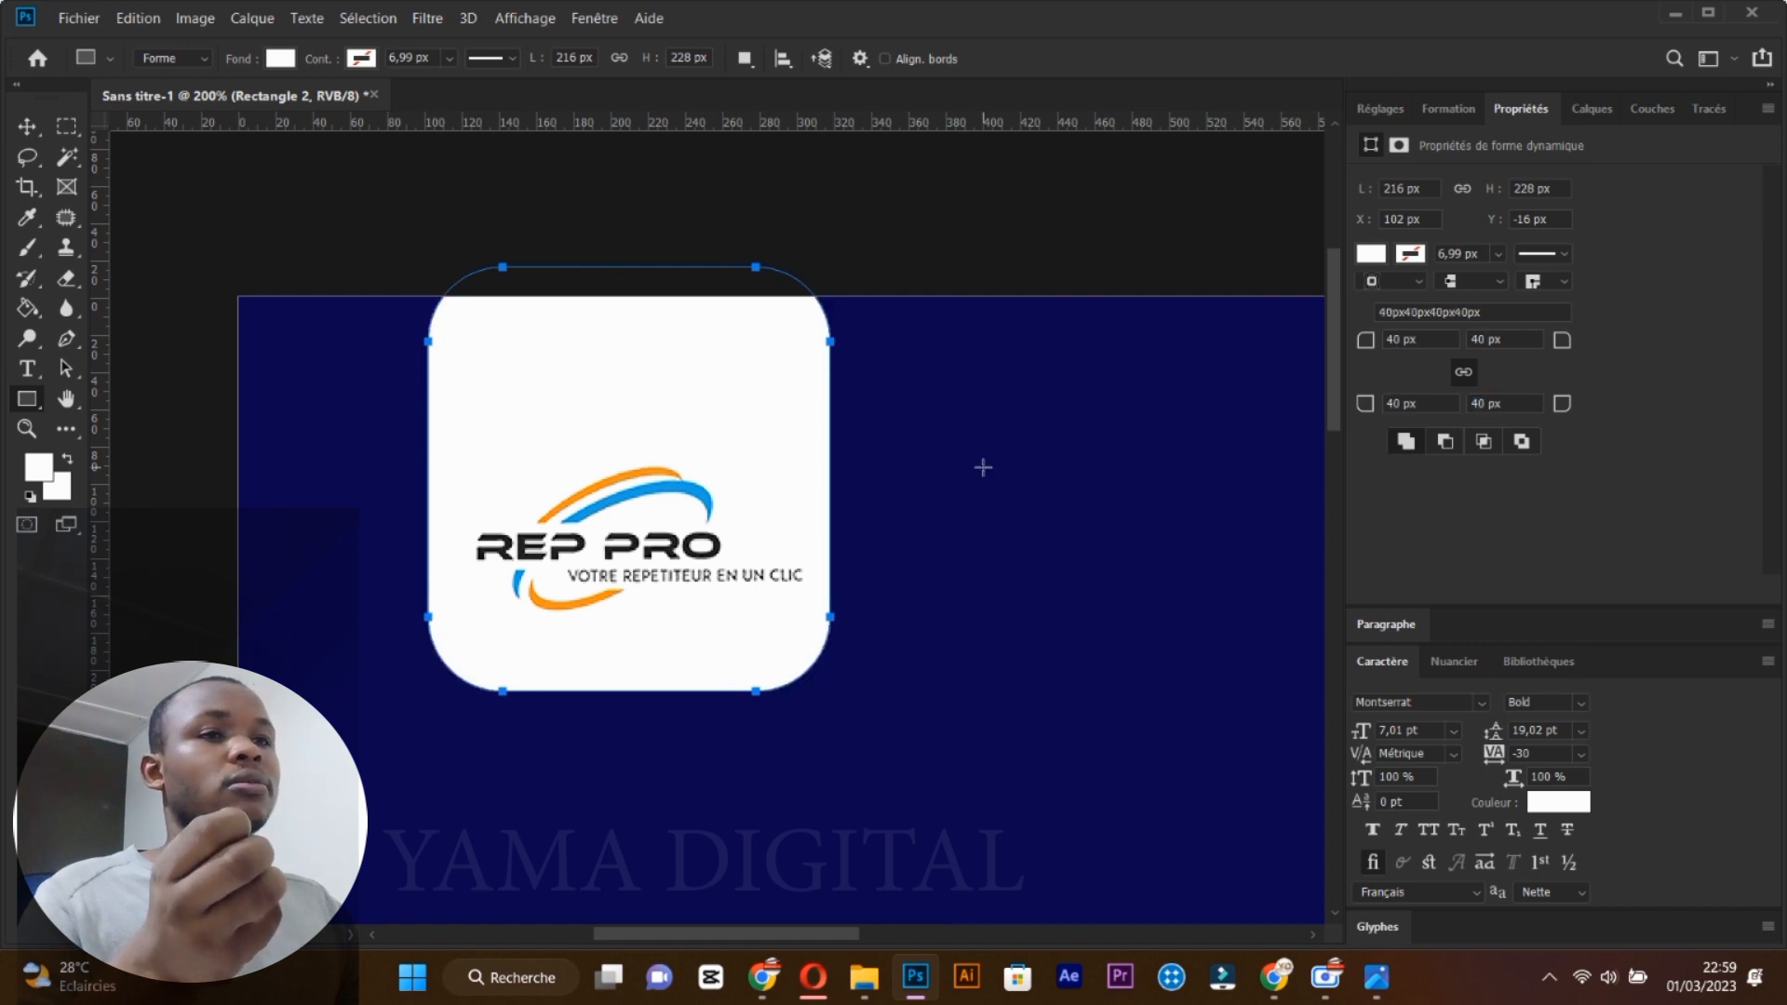
key(ctrl+t)
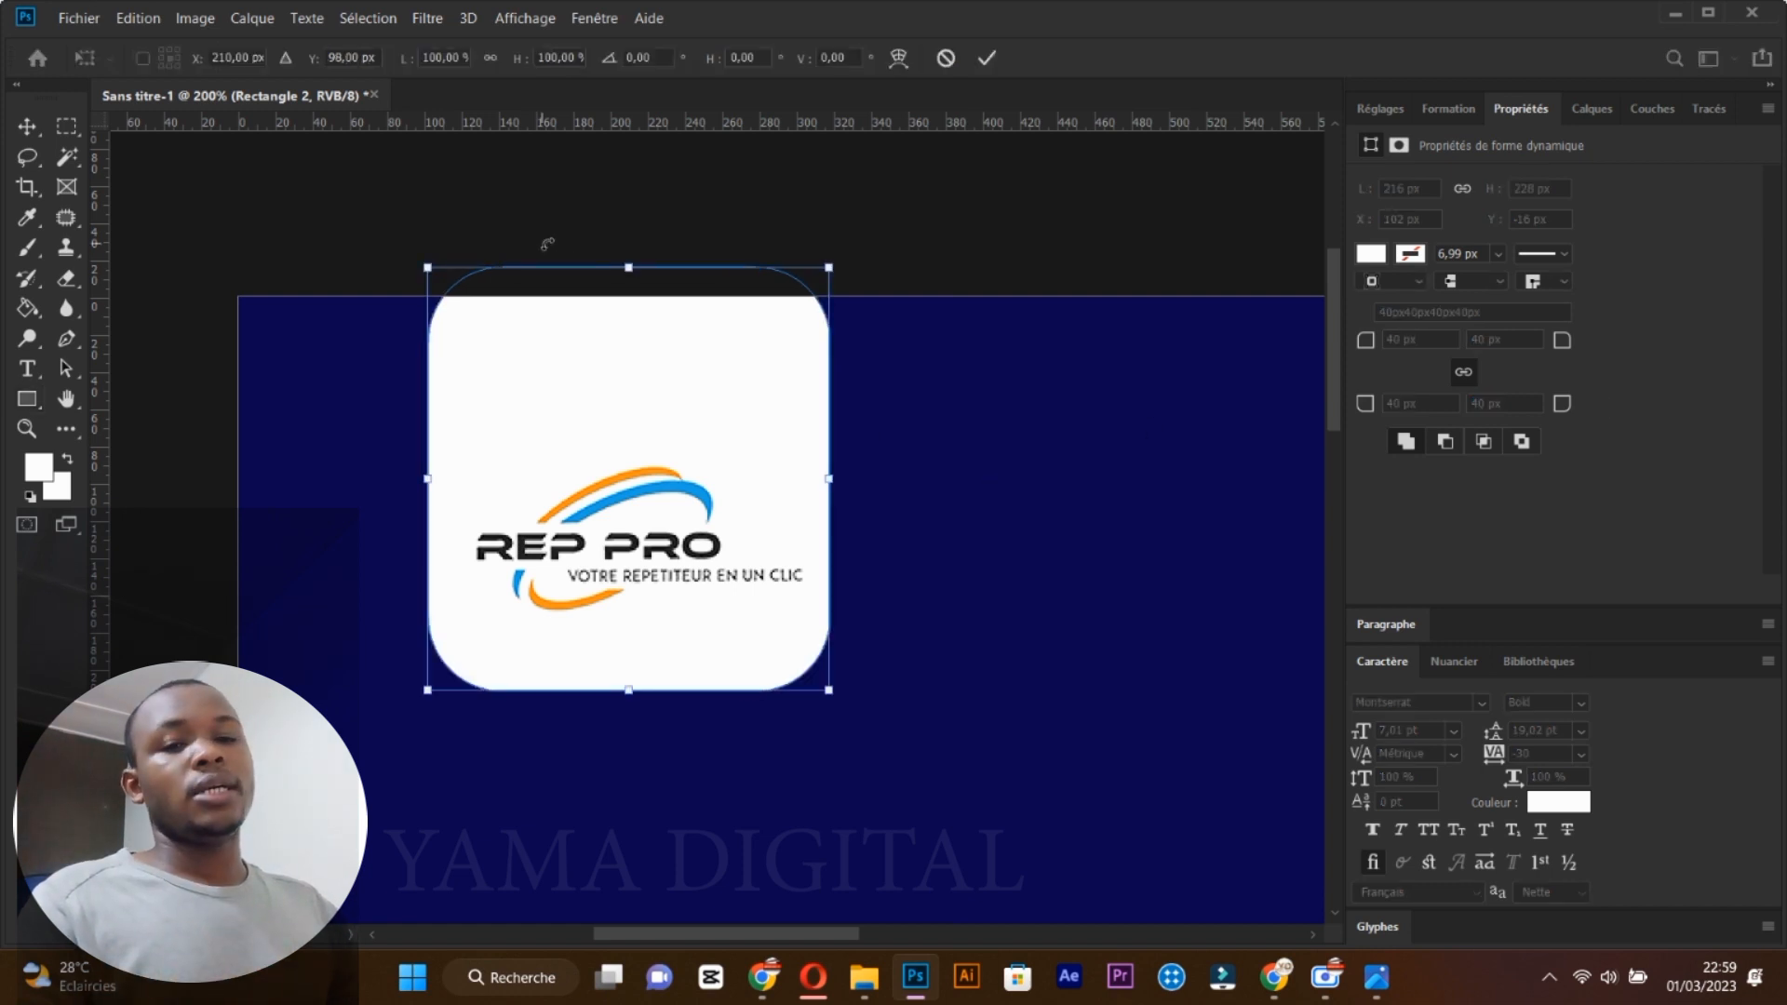
drag(635, 258, 654, 199)
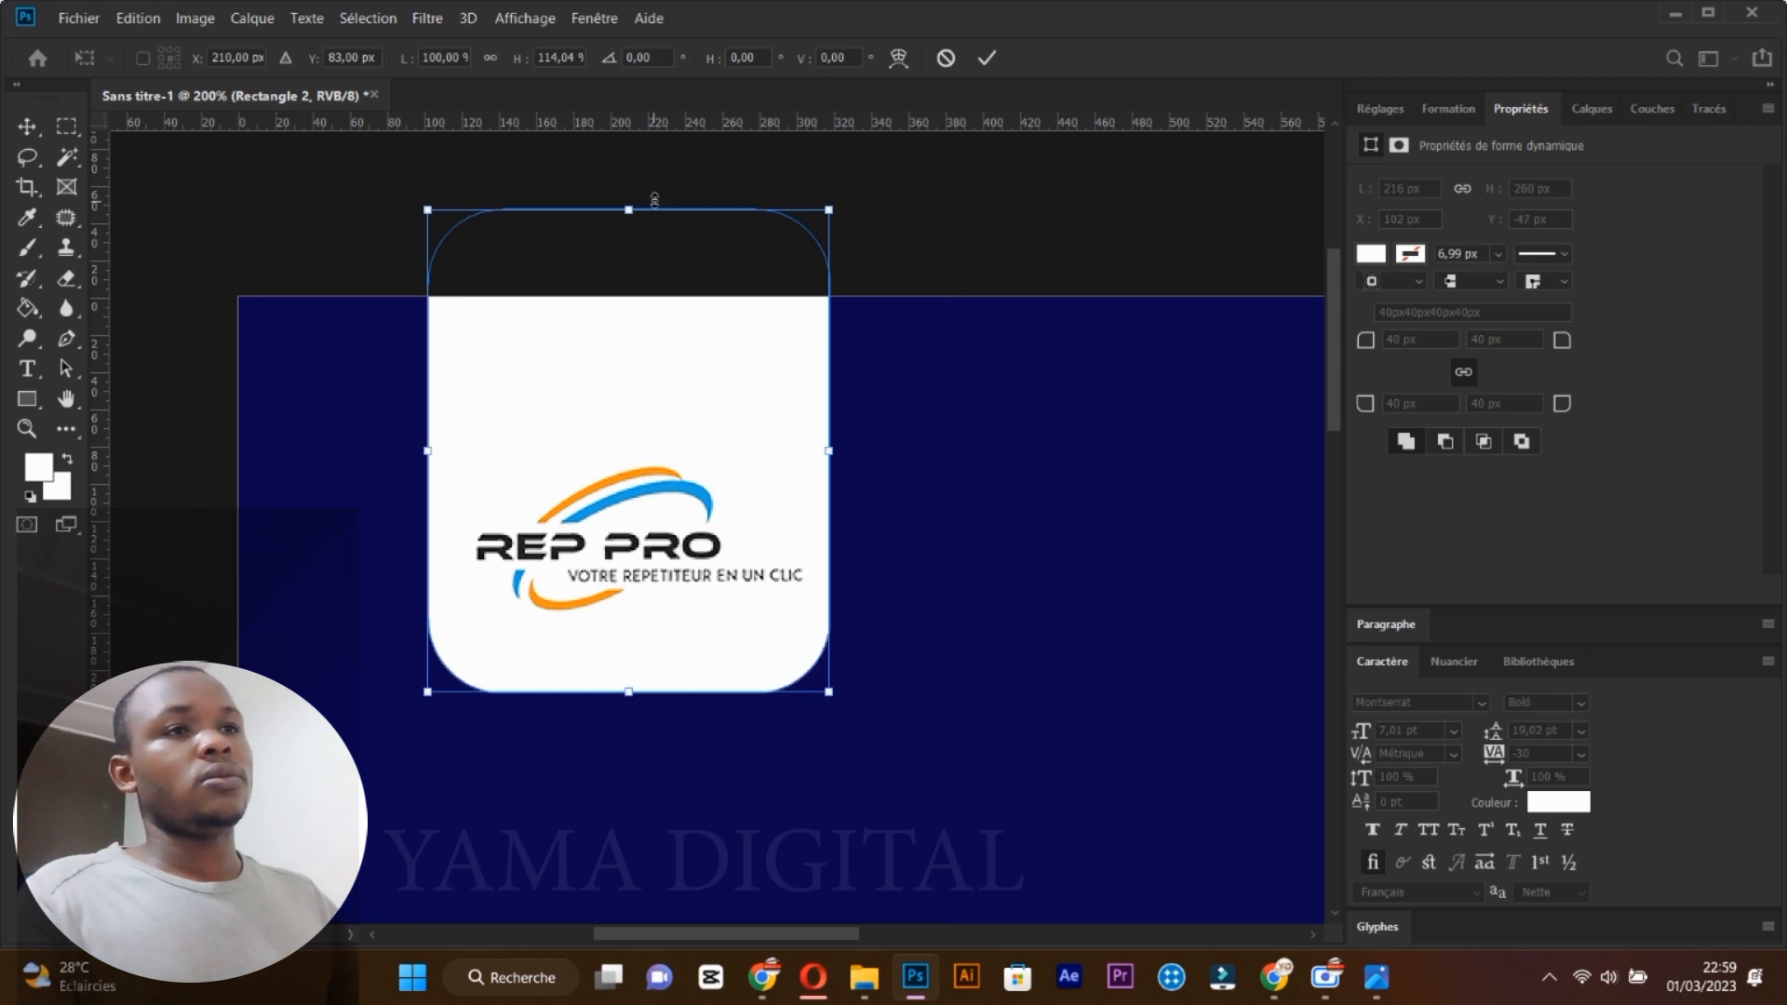
key(Return)
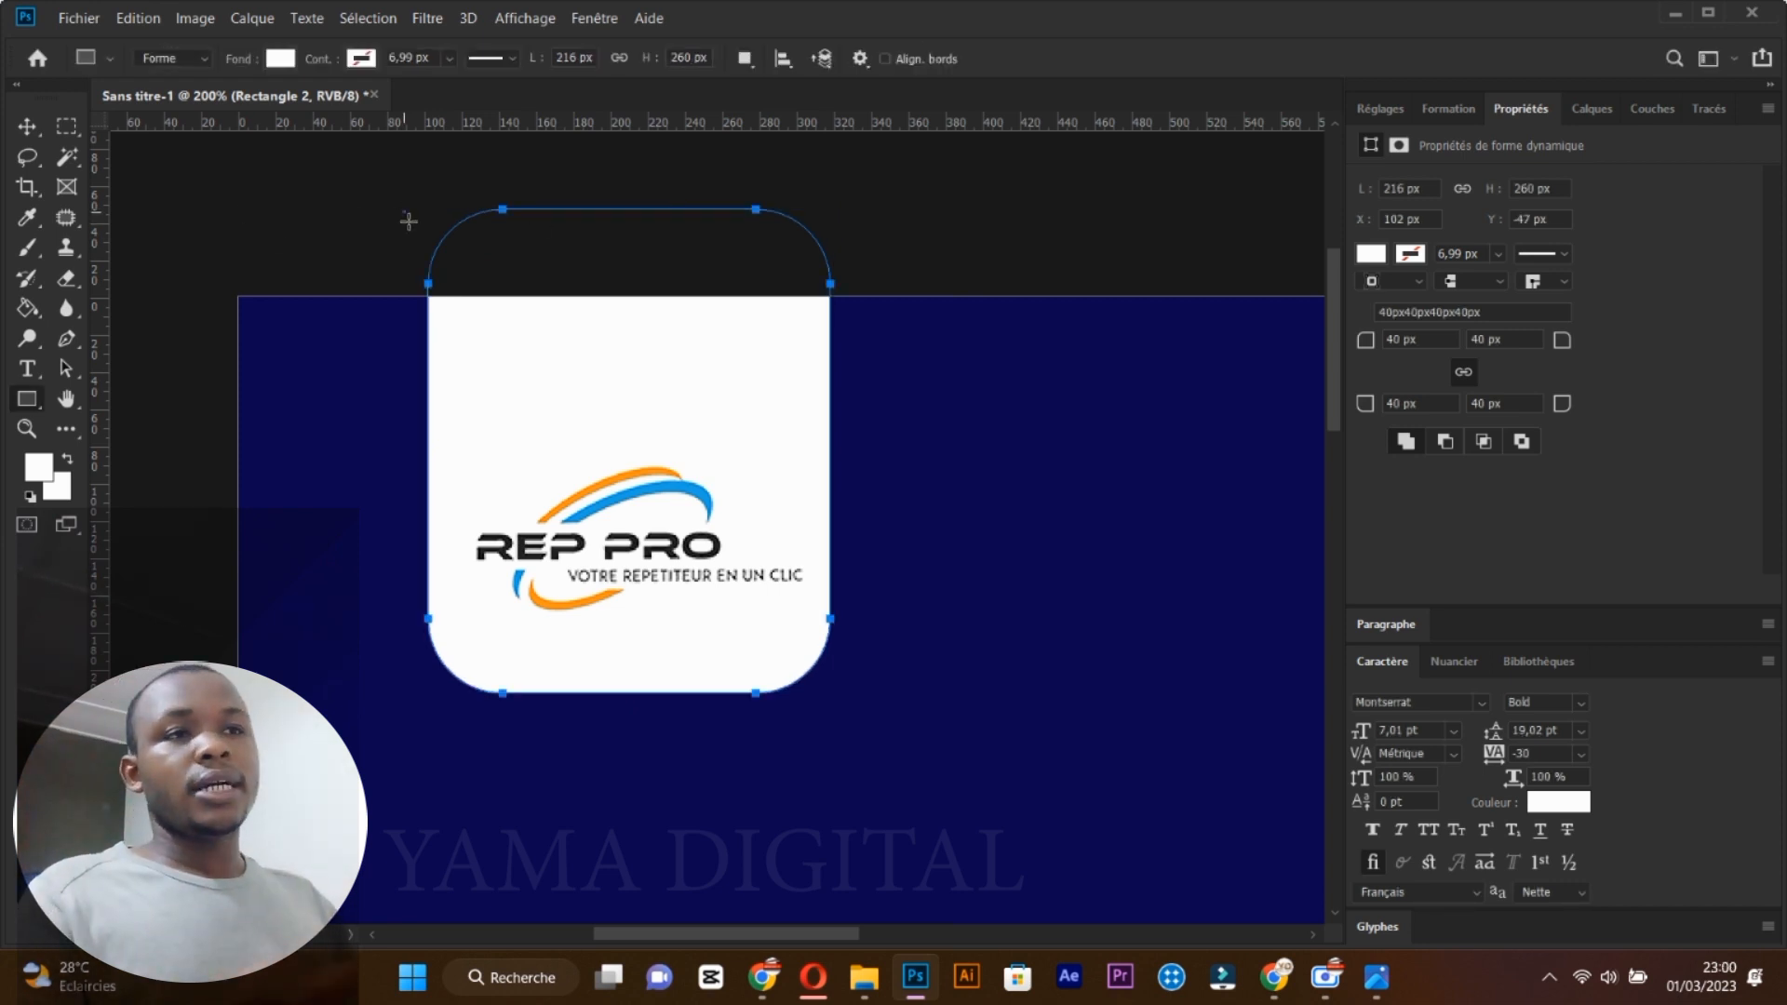
Draw a second rectangle about 243 x 274 px around the logo panel, with no fill and a white outline.
drag(402, 211, 854, 720)
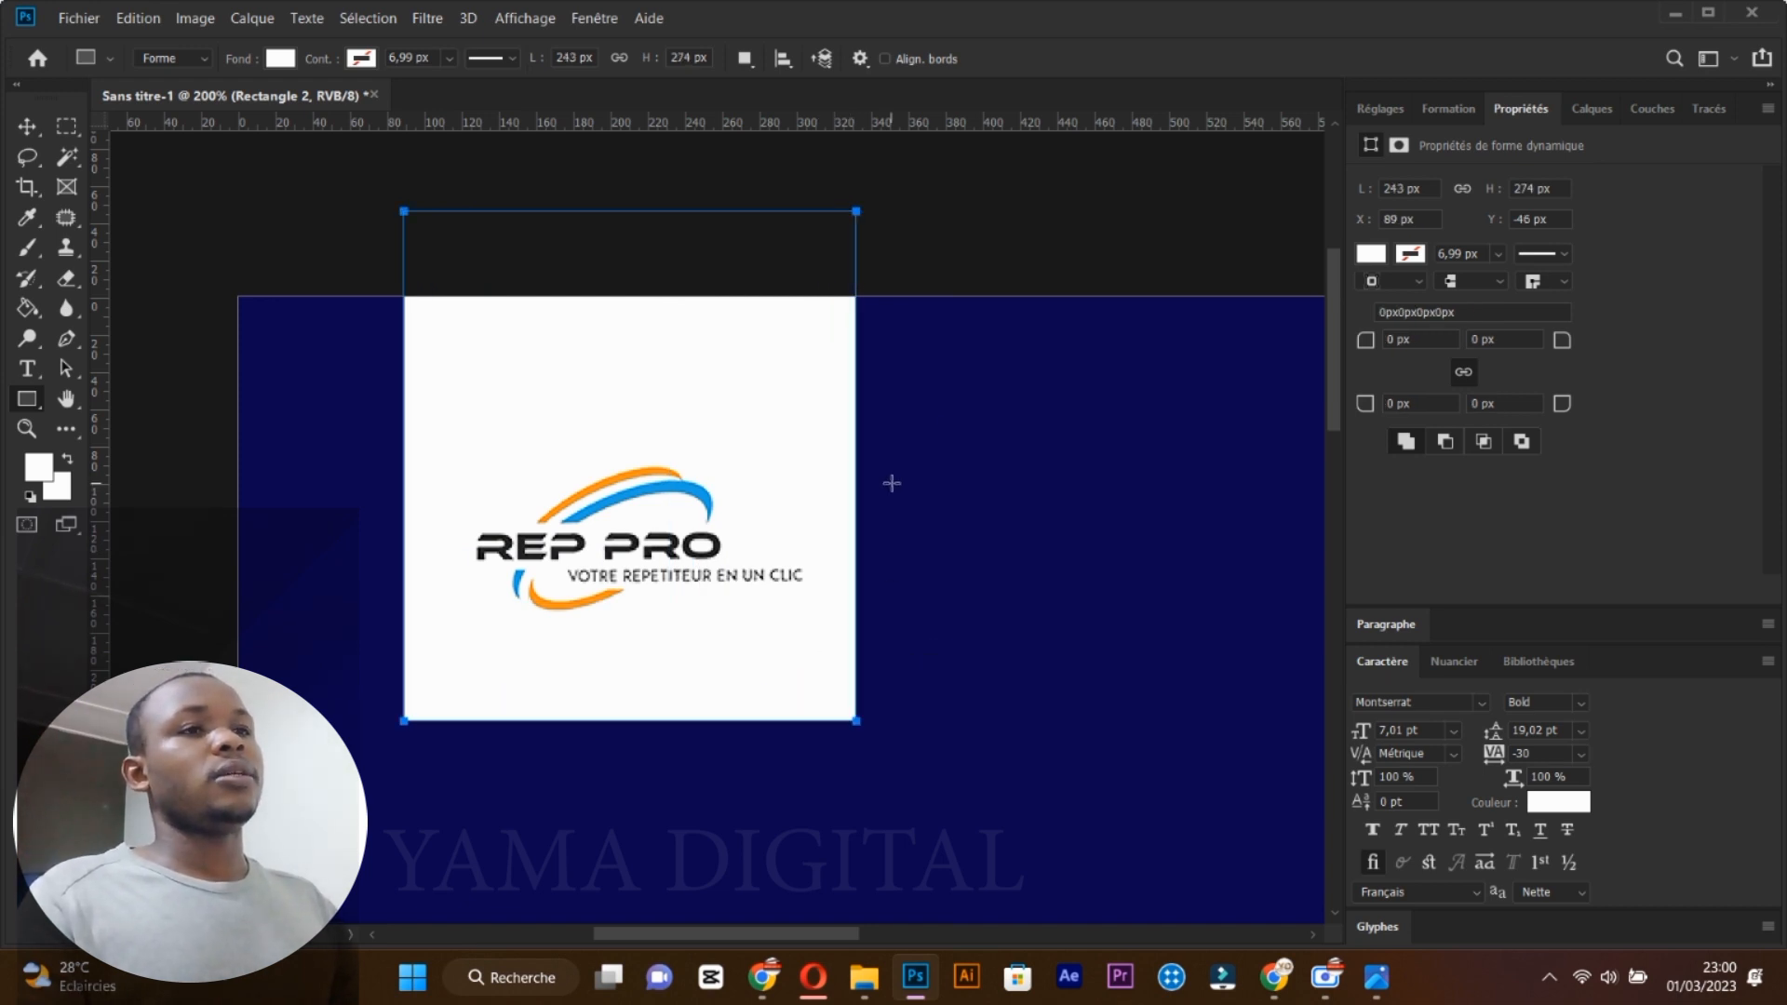
click(1591, 112)
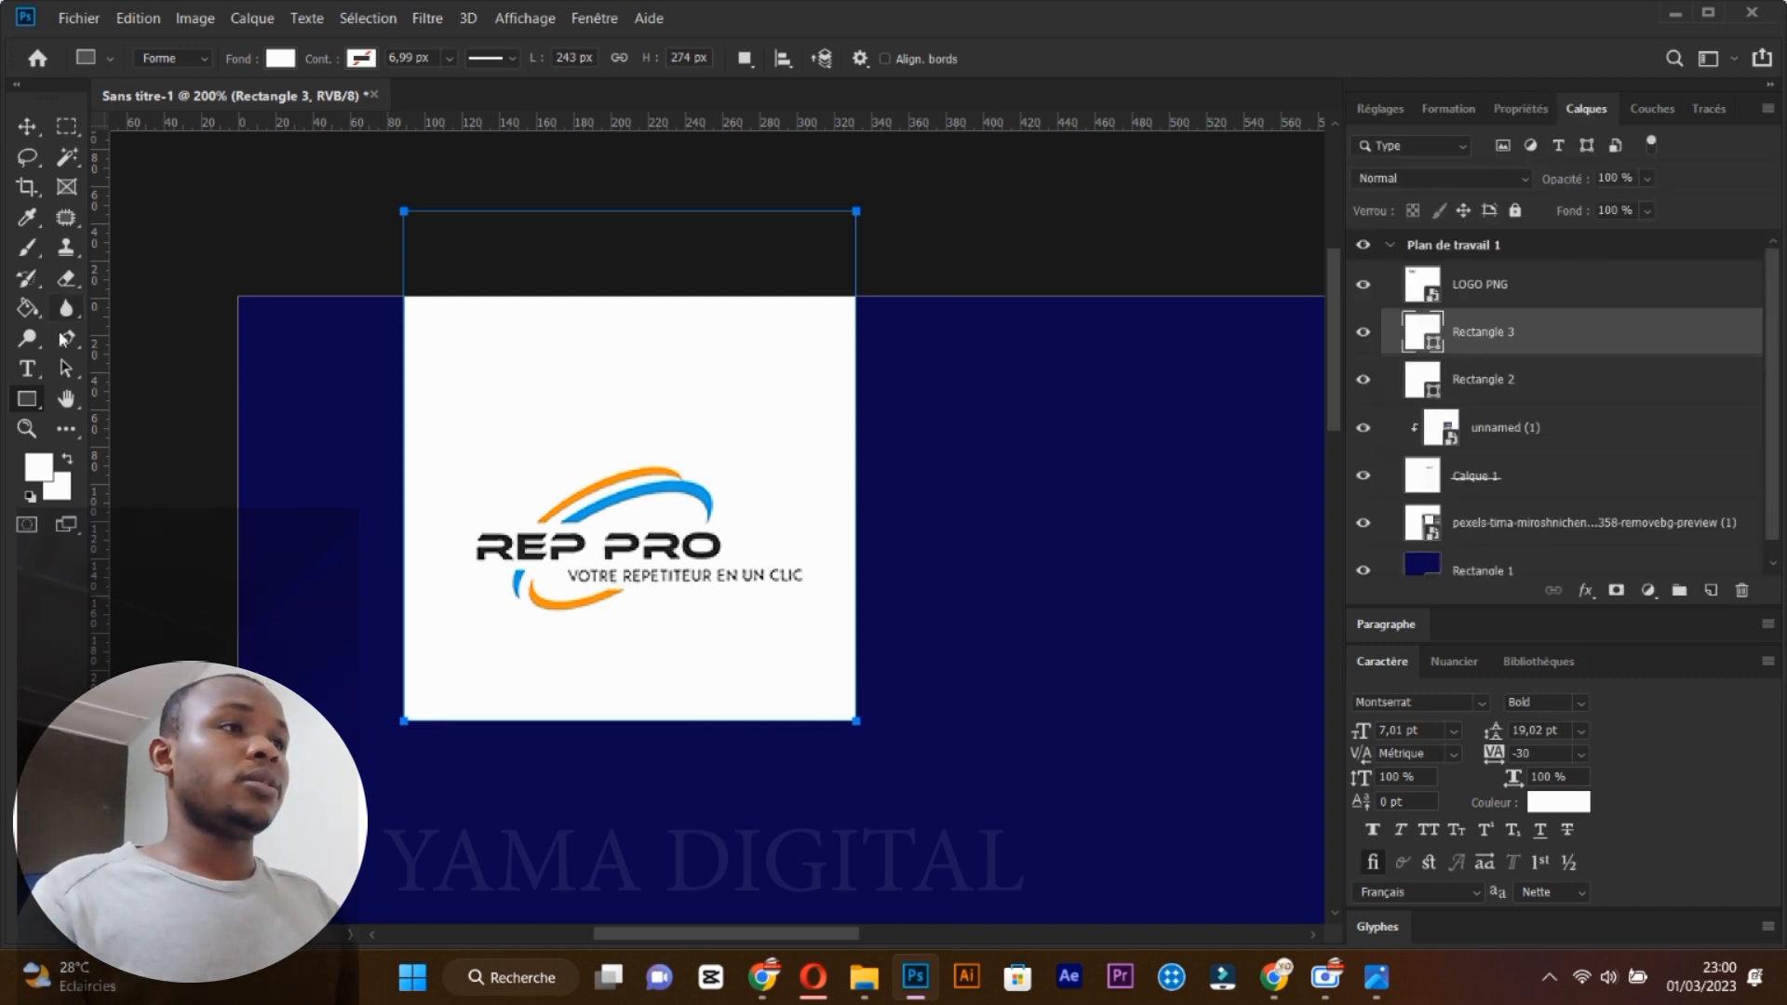
click(285, 64)
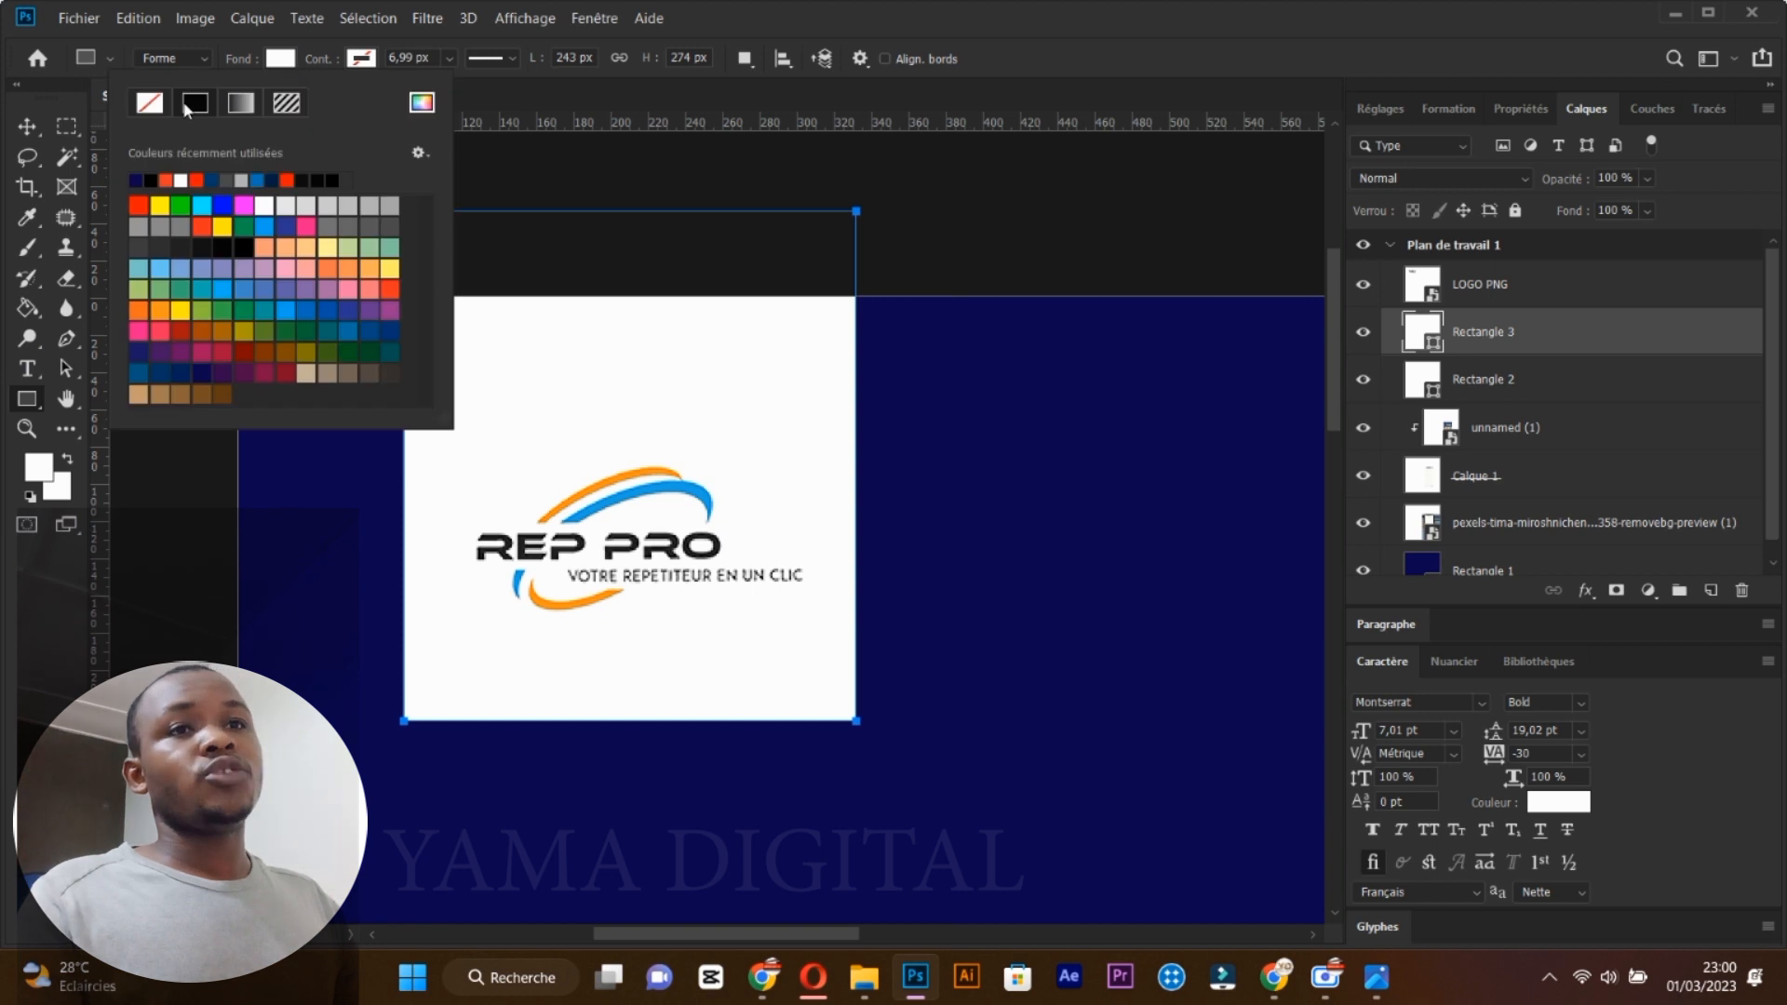
click(149, 102)
click(363, 58)
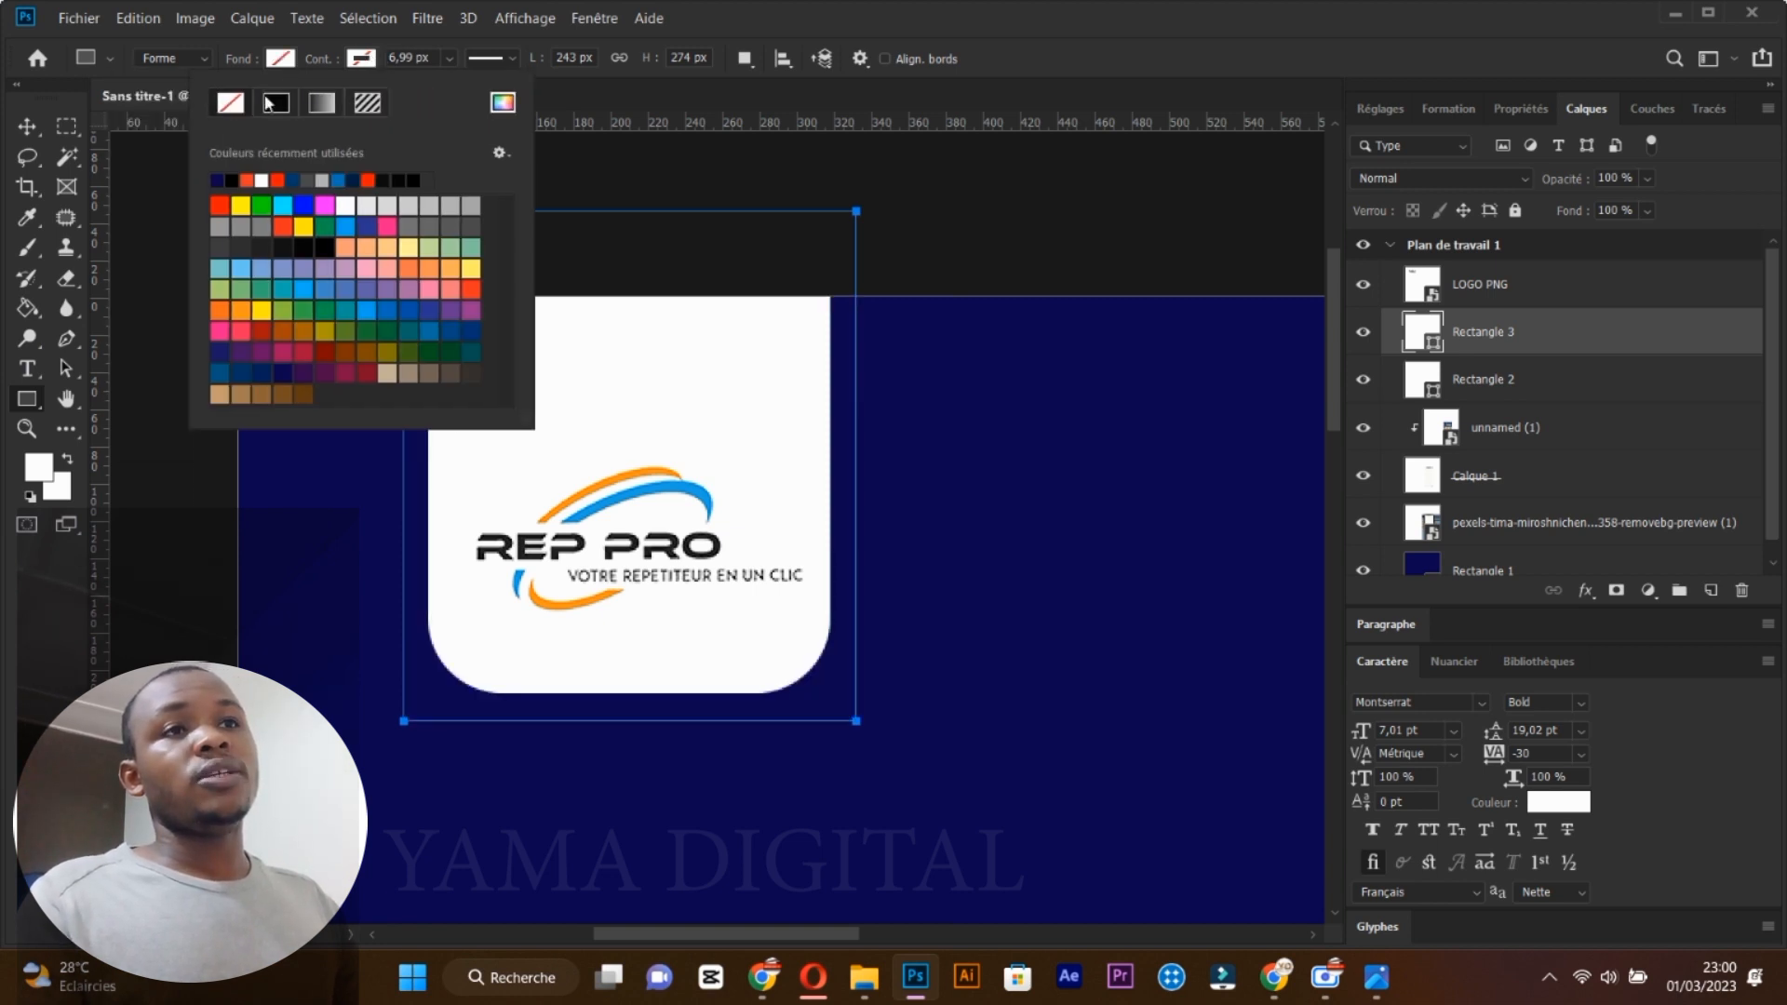
click(264, 180)
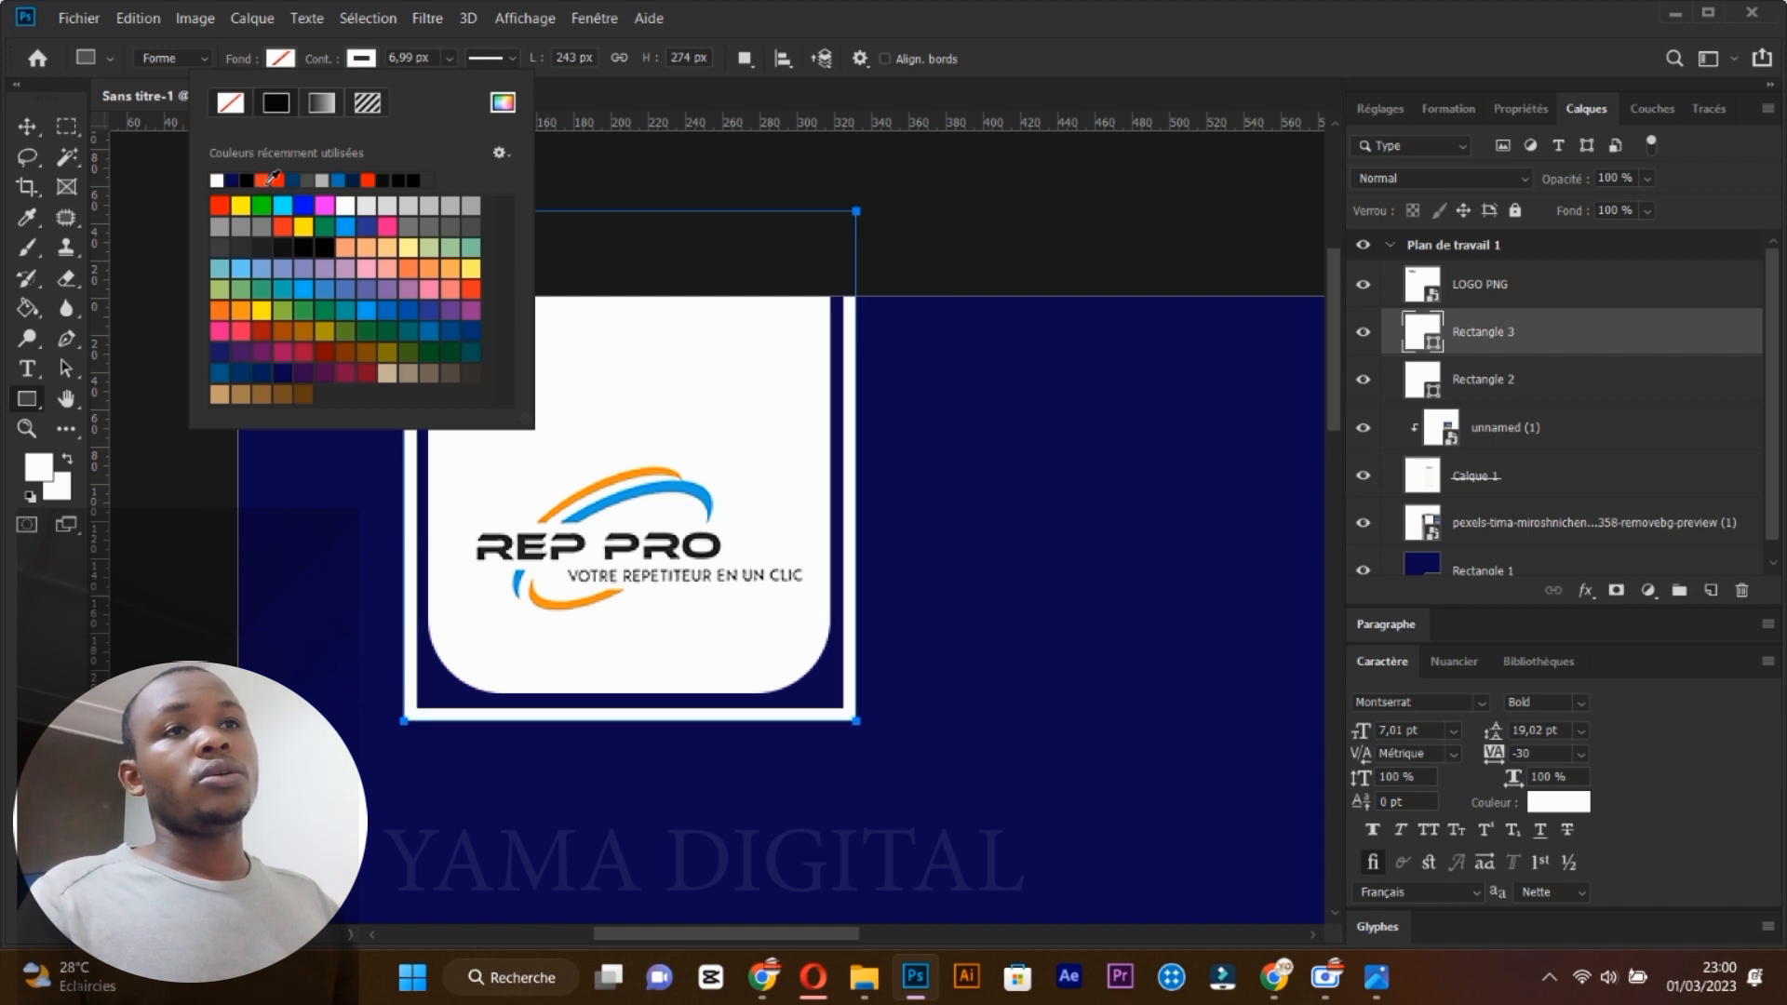
Round the corners of the white outline rectangle around the logo panel to 49 px.
click(1533, 108)
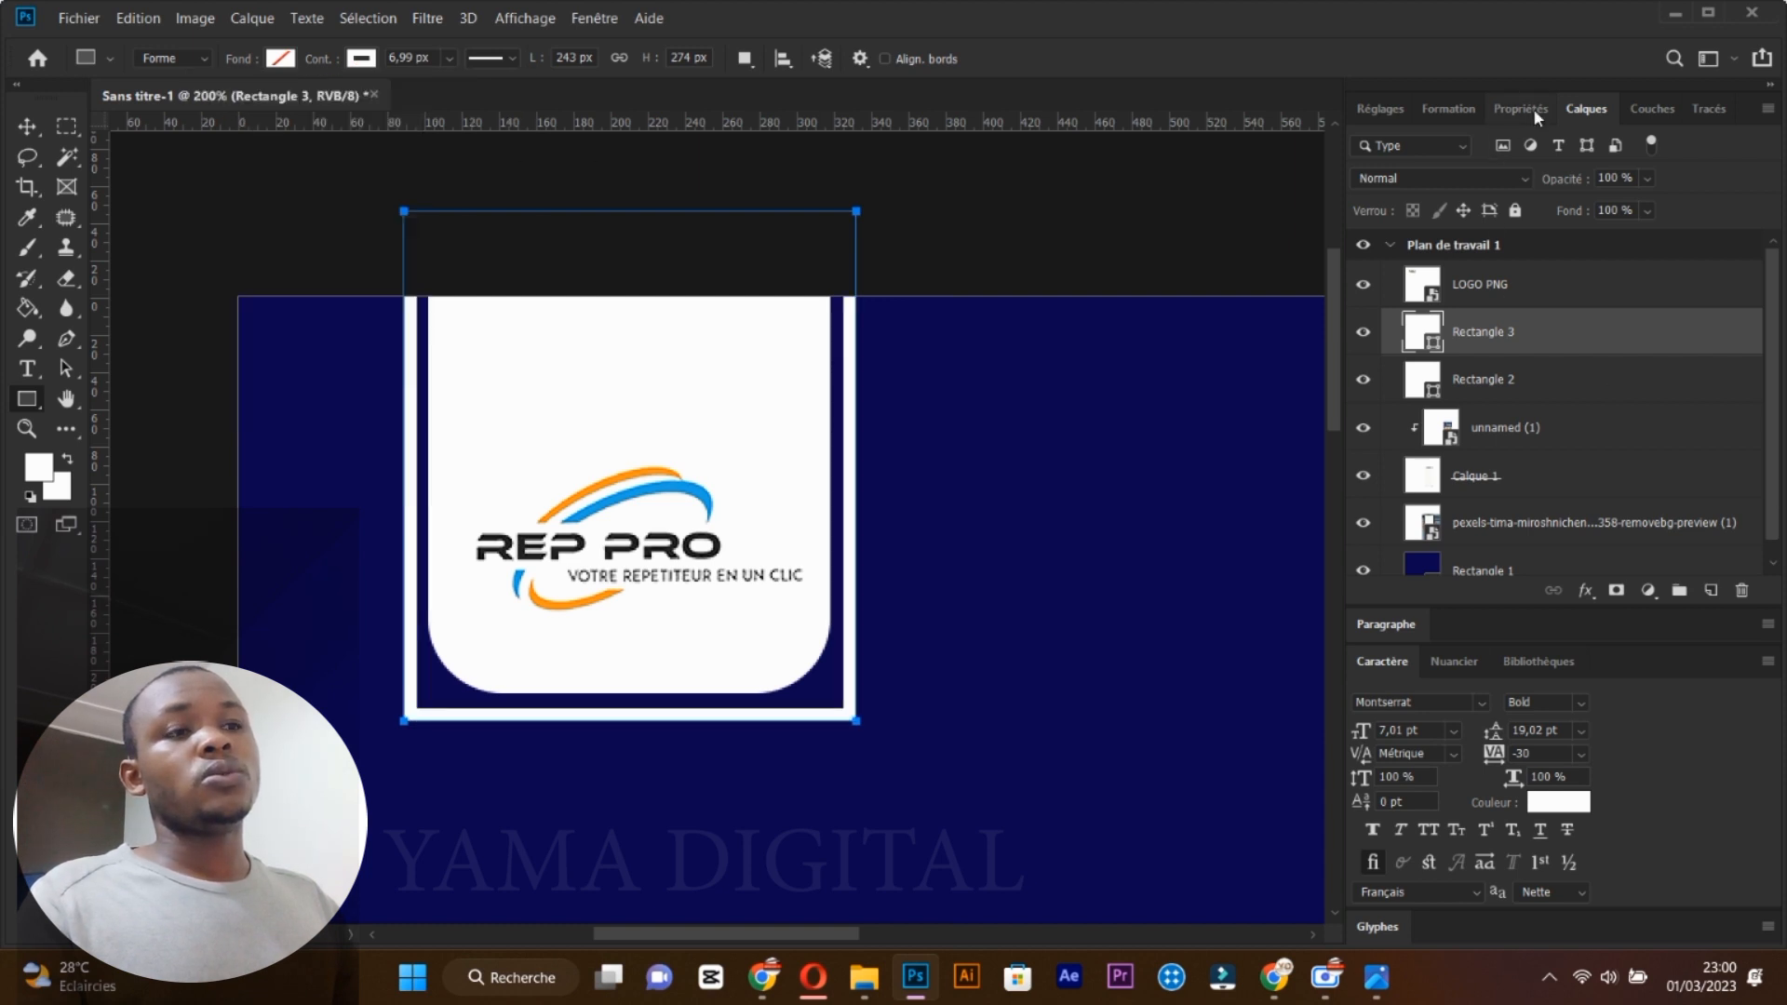
click(1533, 108)
drag(1563, 344, 1620, 342)
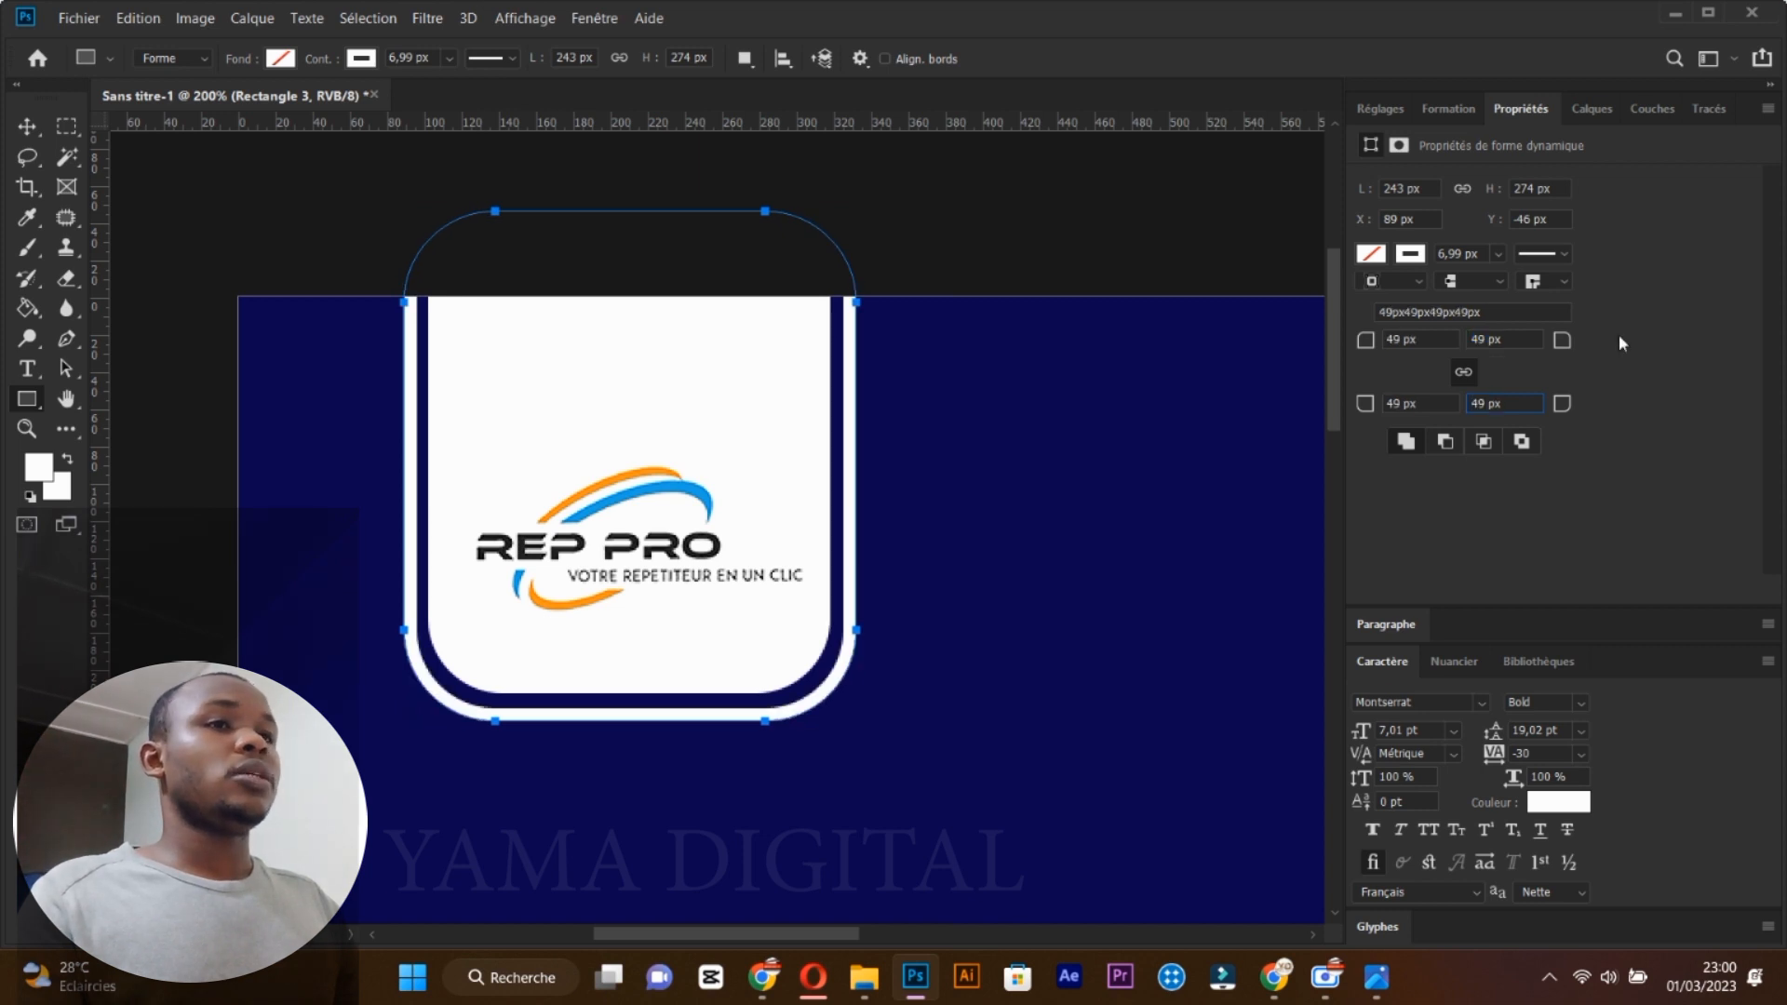
click(27, 125)
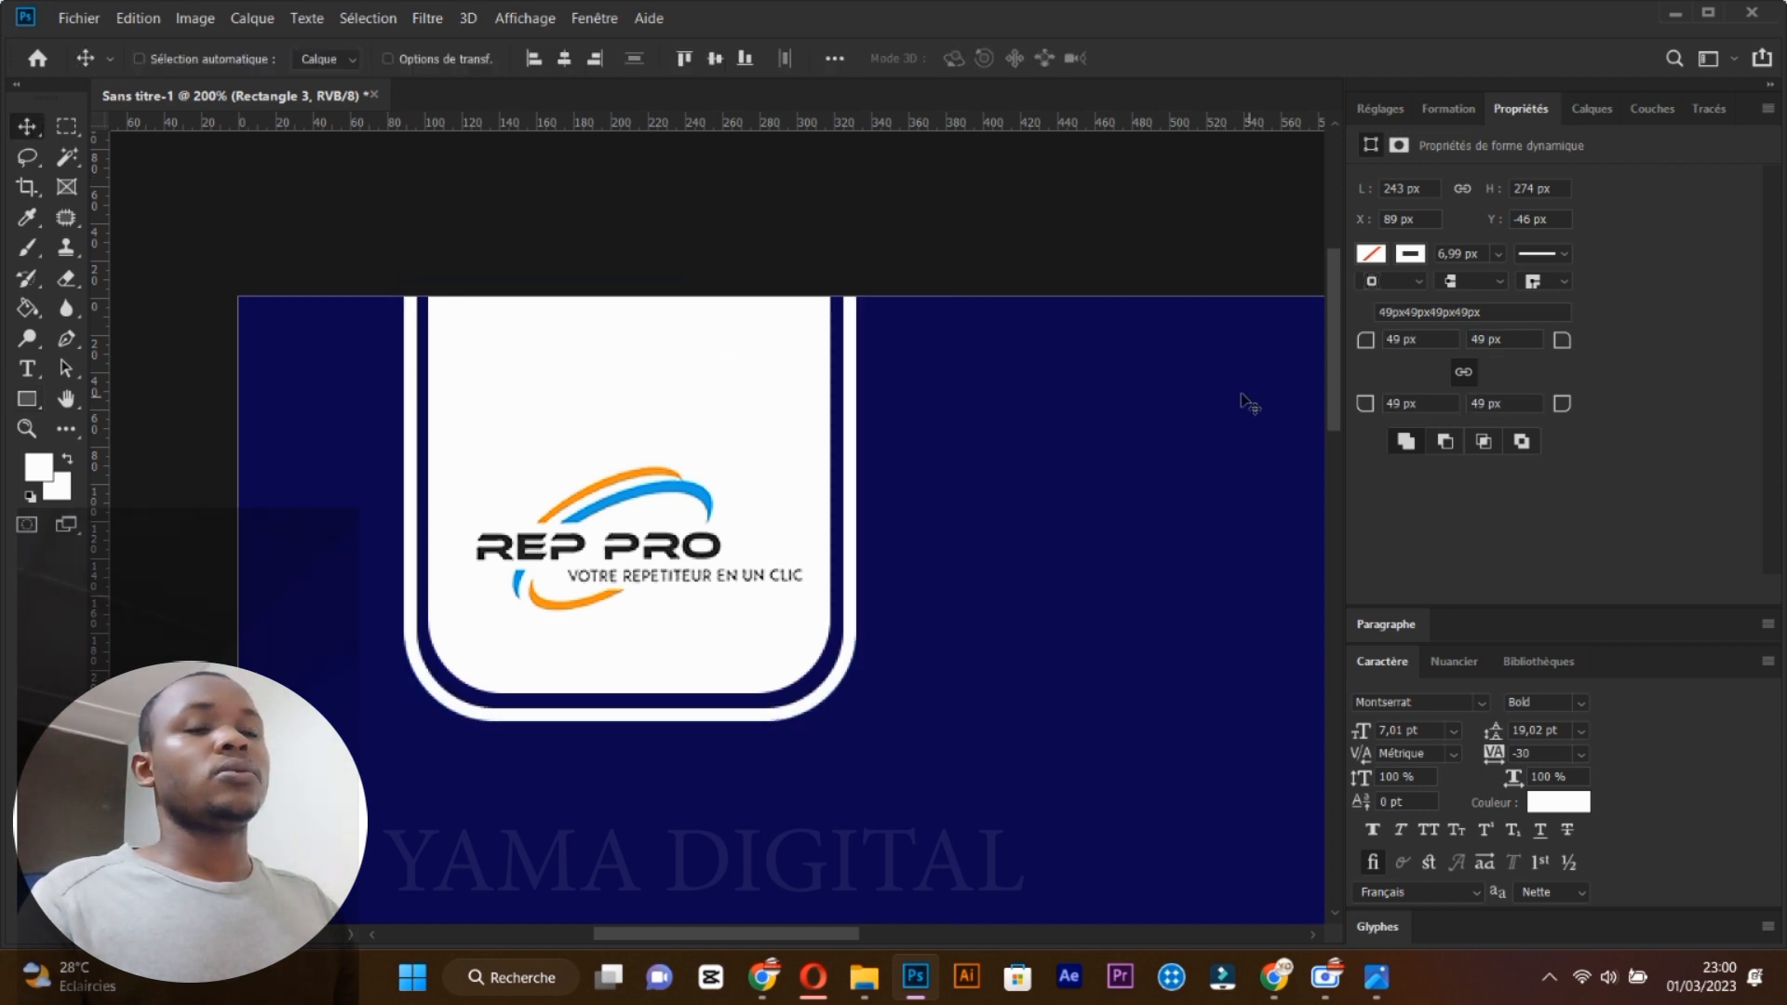
Review the logo badge, the phone and the overall composition on the blue background.
scroll(191, 651, down, 2)
click(27, 429)
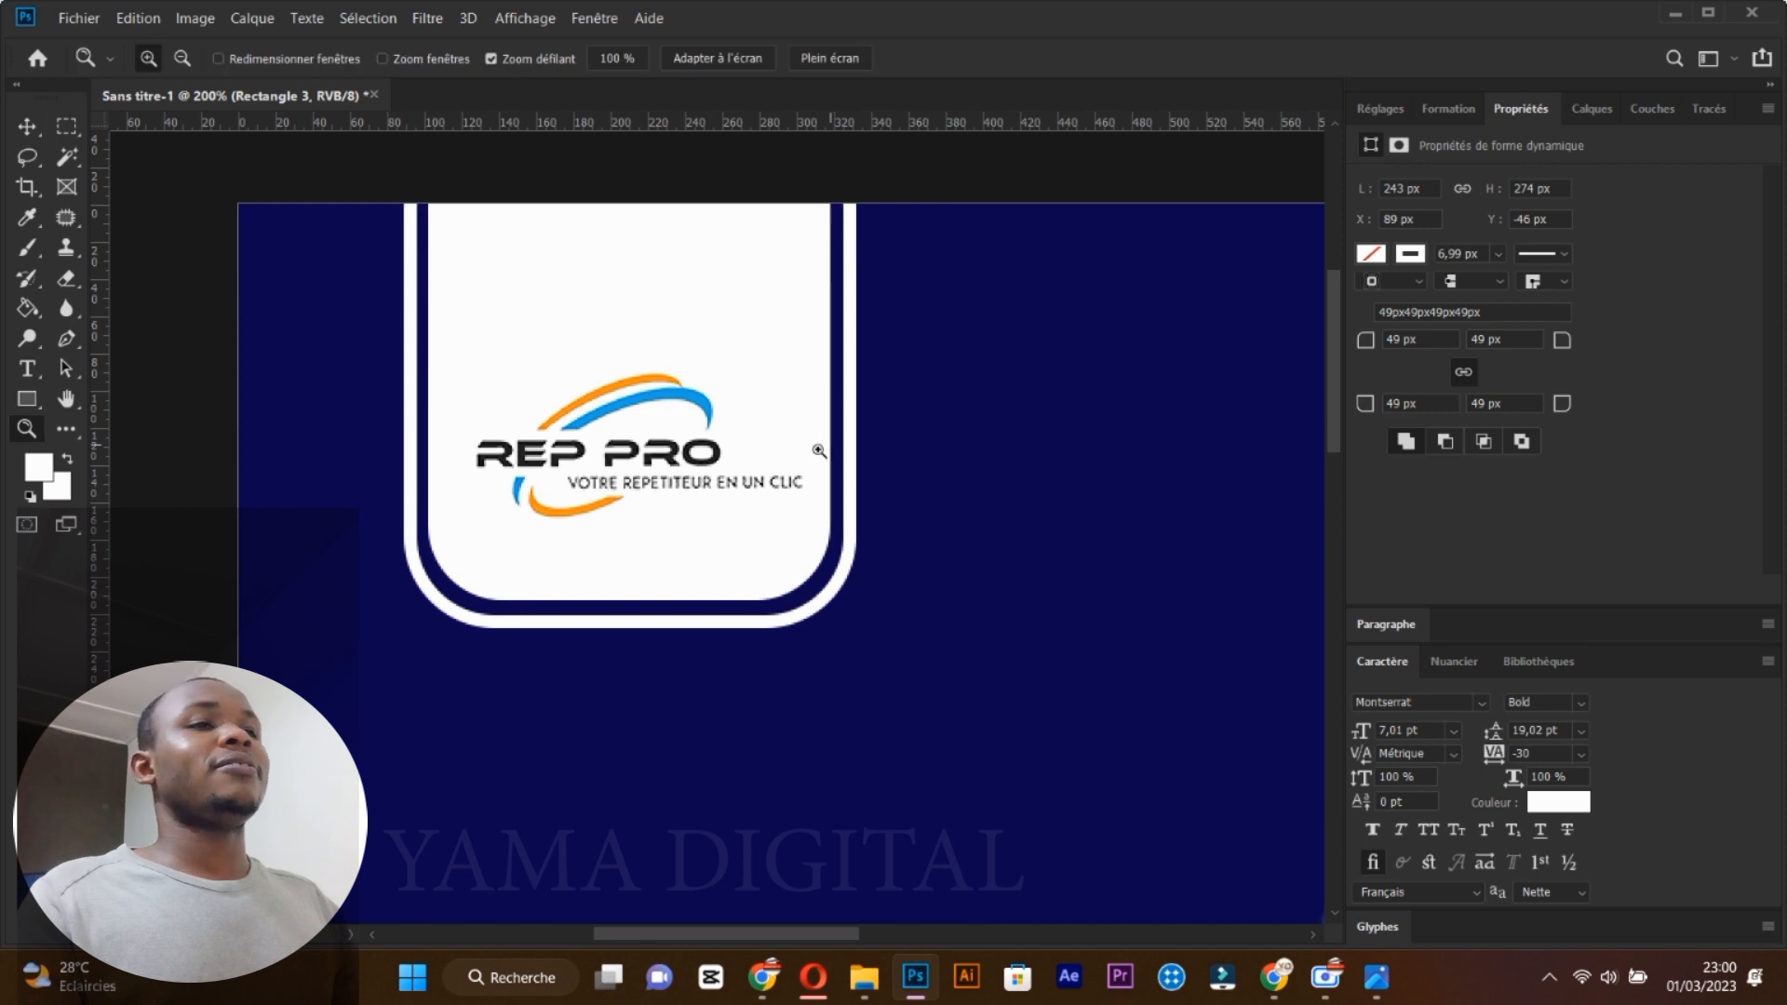
drag(821, 448, 707, 462)
scroll(1047, 632, down, 2)
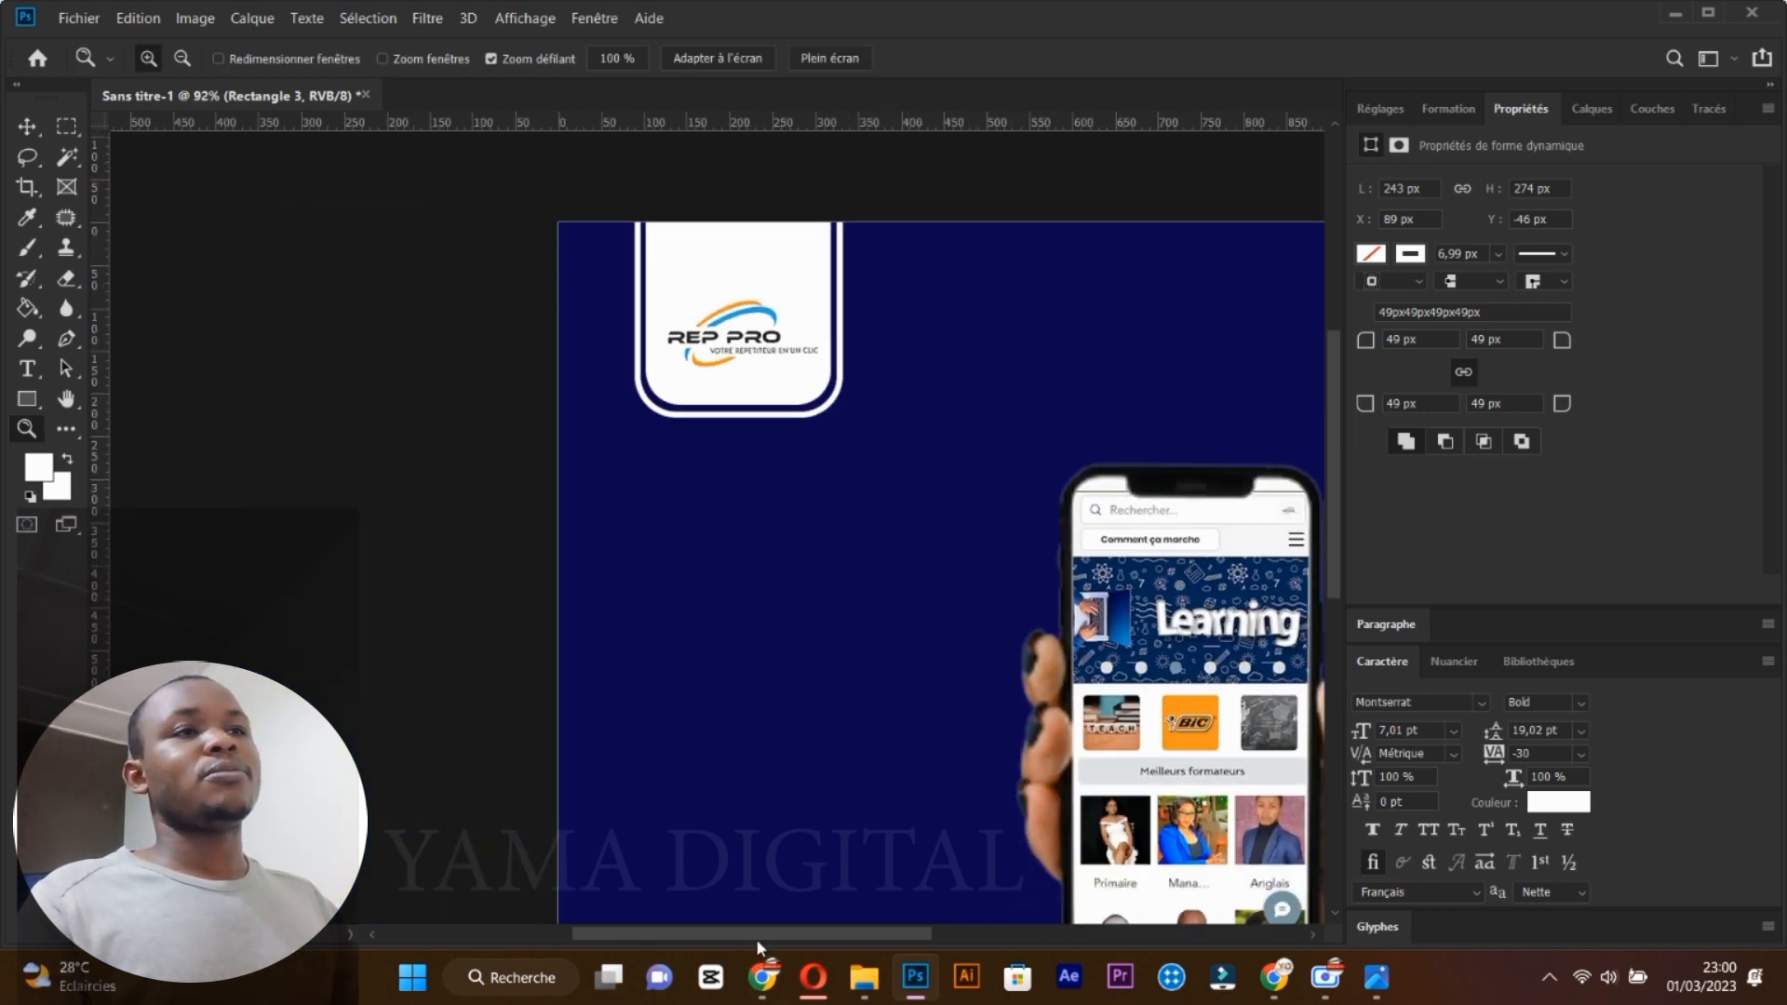
drag(758, 934, 806, 924)
scroll(835, 796, down, 3)
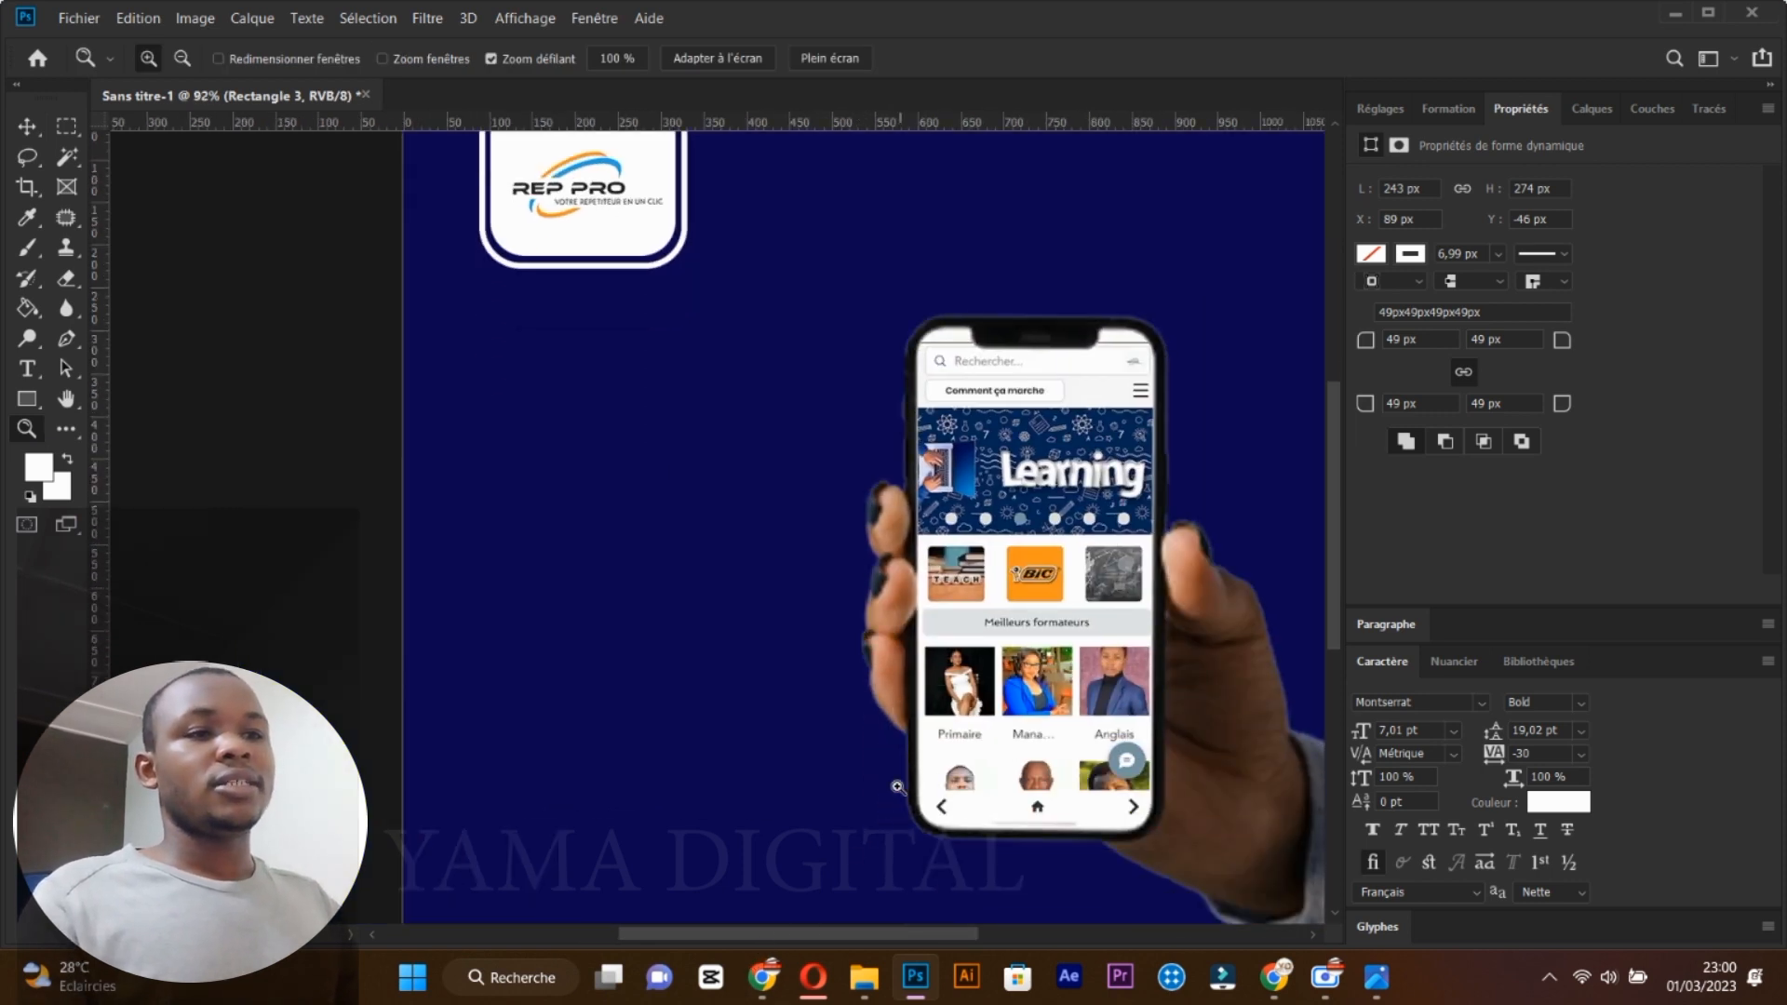
drag(845, 761, 808, 775)
scroll(862, 736, down, 3)
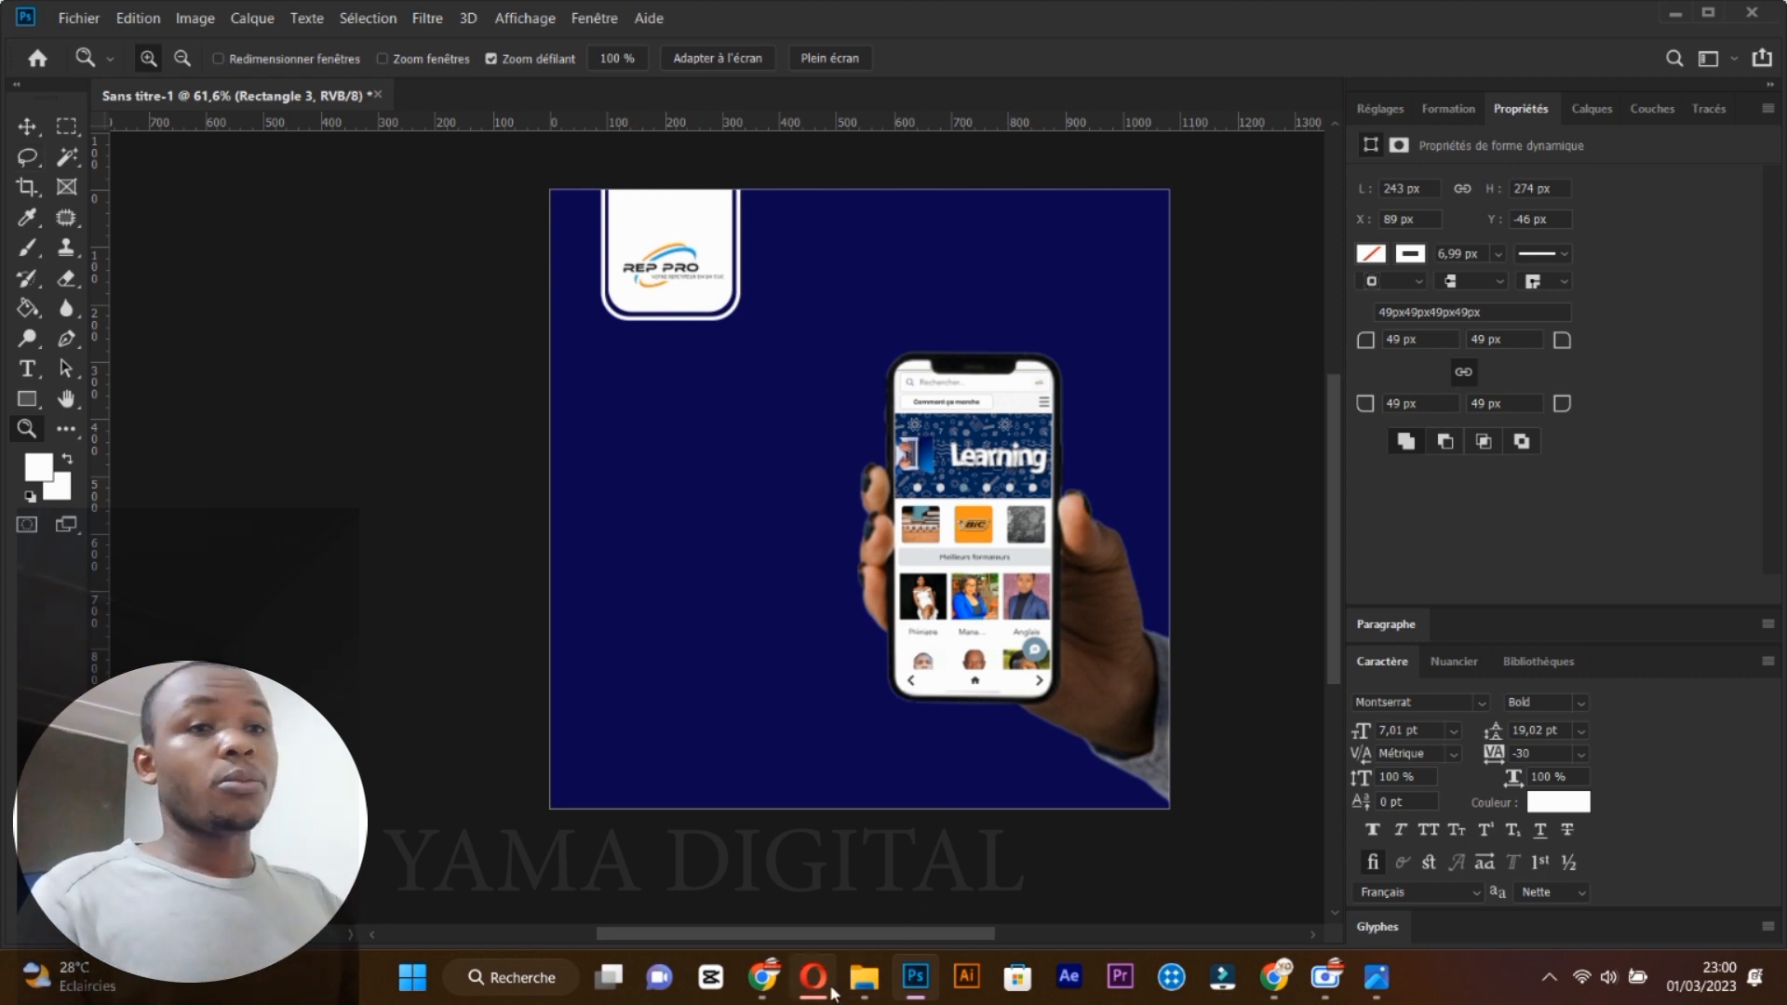
mouse_move(1389, 998)
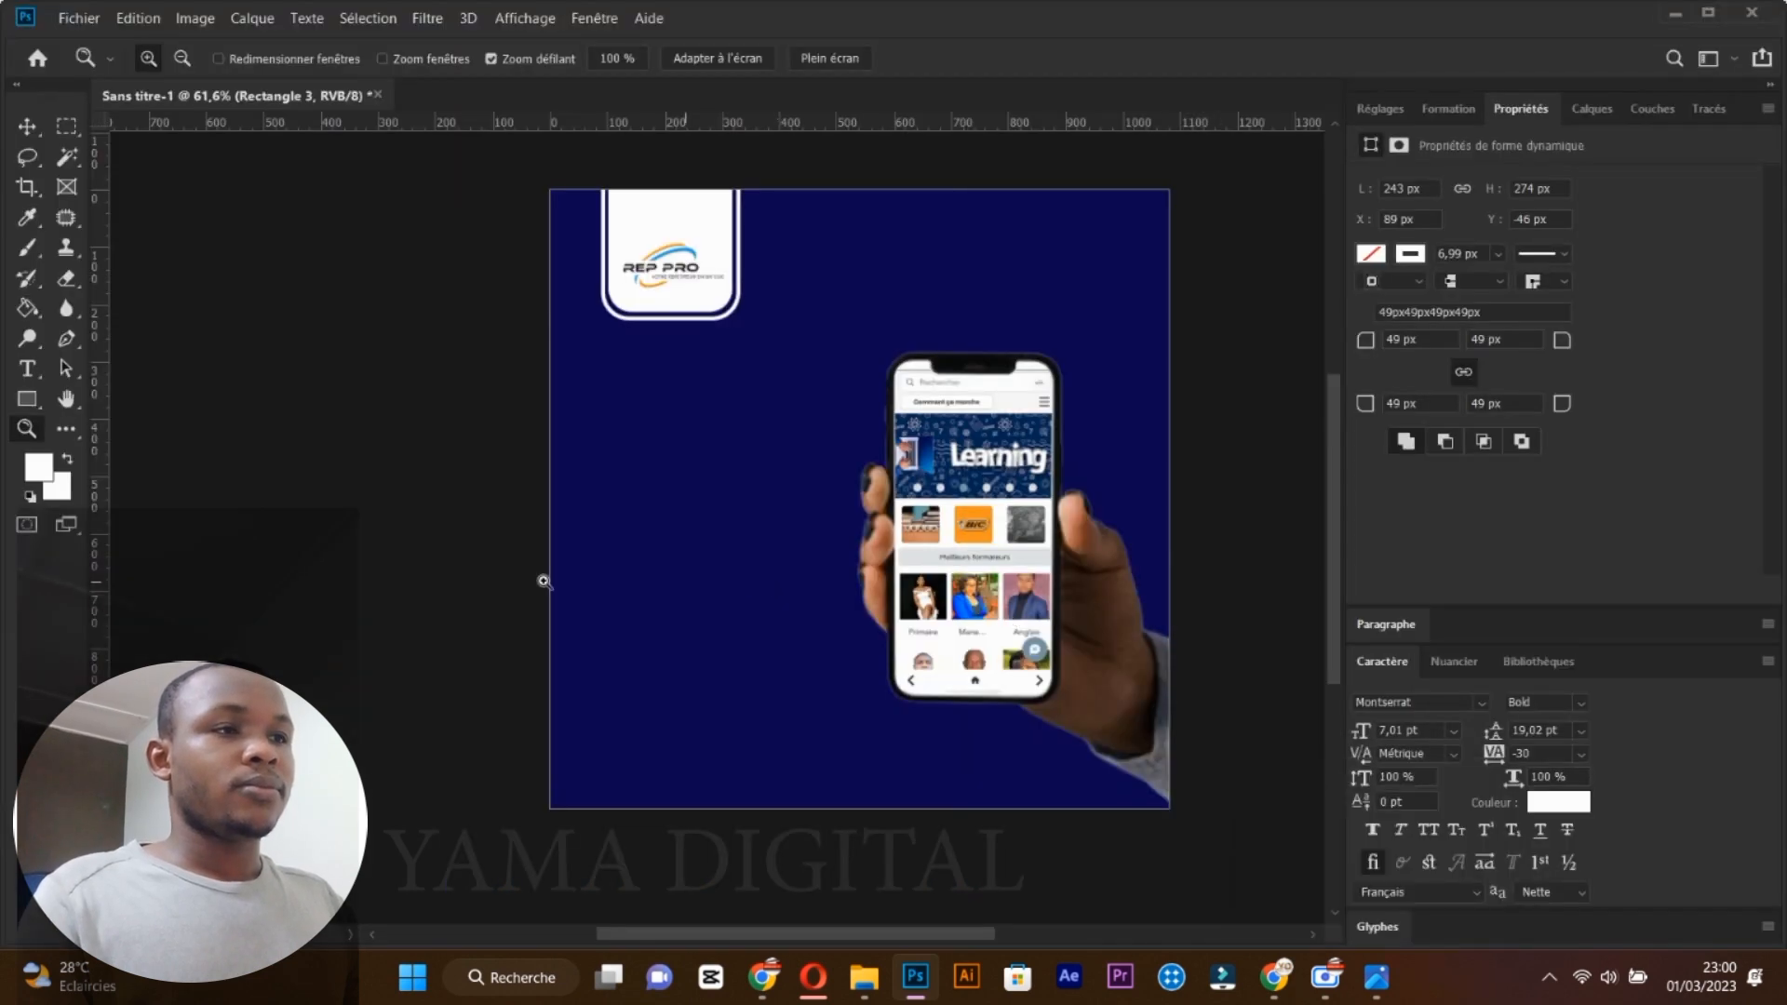
click(27, 367)
click(595, 416)
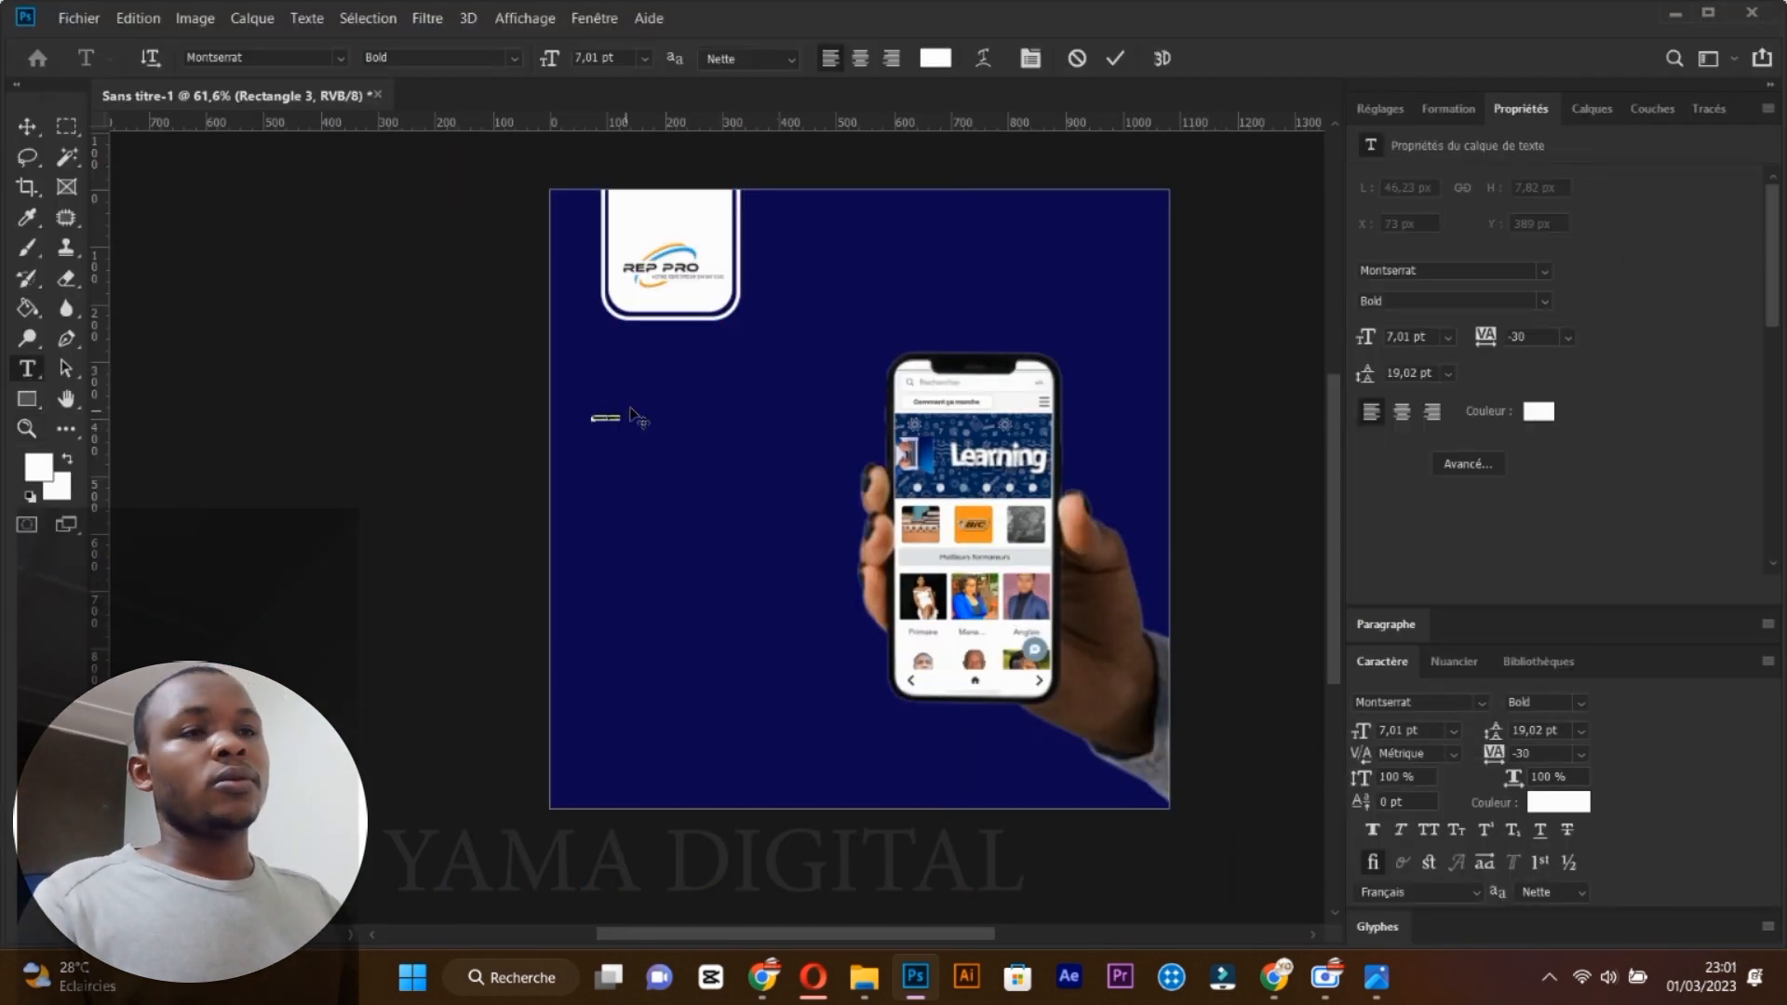
right_click(1526, 332)
click(1219, 137)
click(842, 403)
Add a layer above the logo and write "MON FORMATEUR" in white Montserrat Bold at about 46 pt below the logo badge.
click(1711, 590)
drag(1530, 335, 1496, 270)
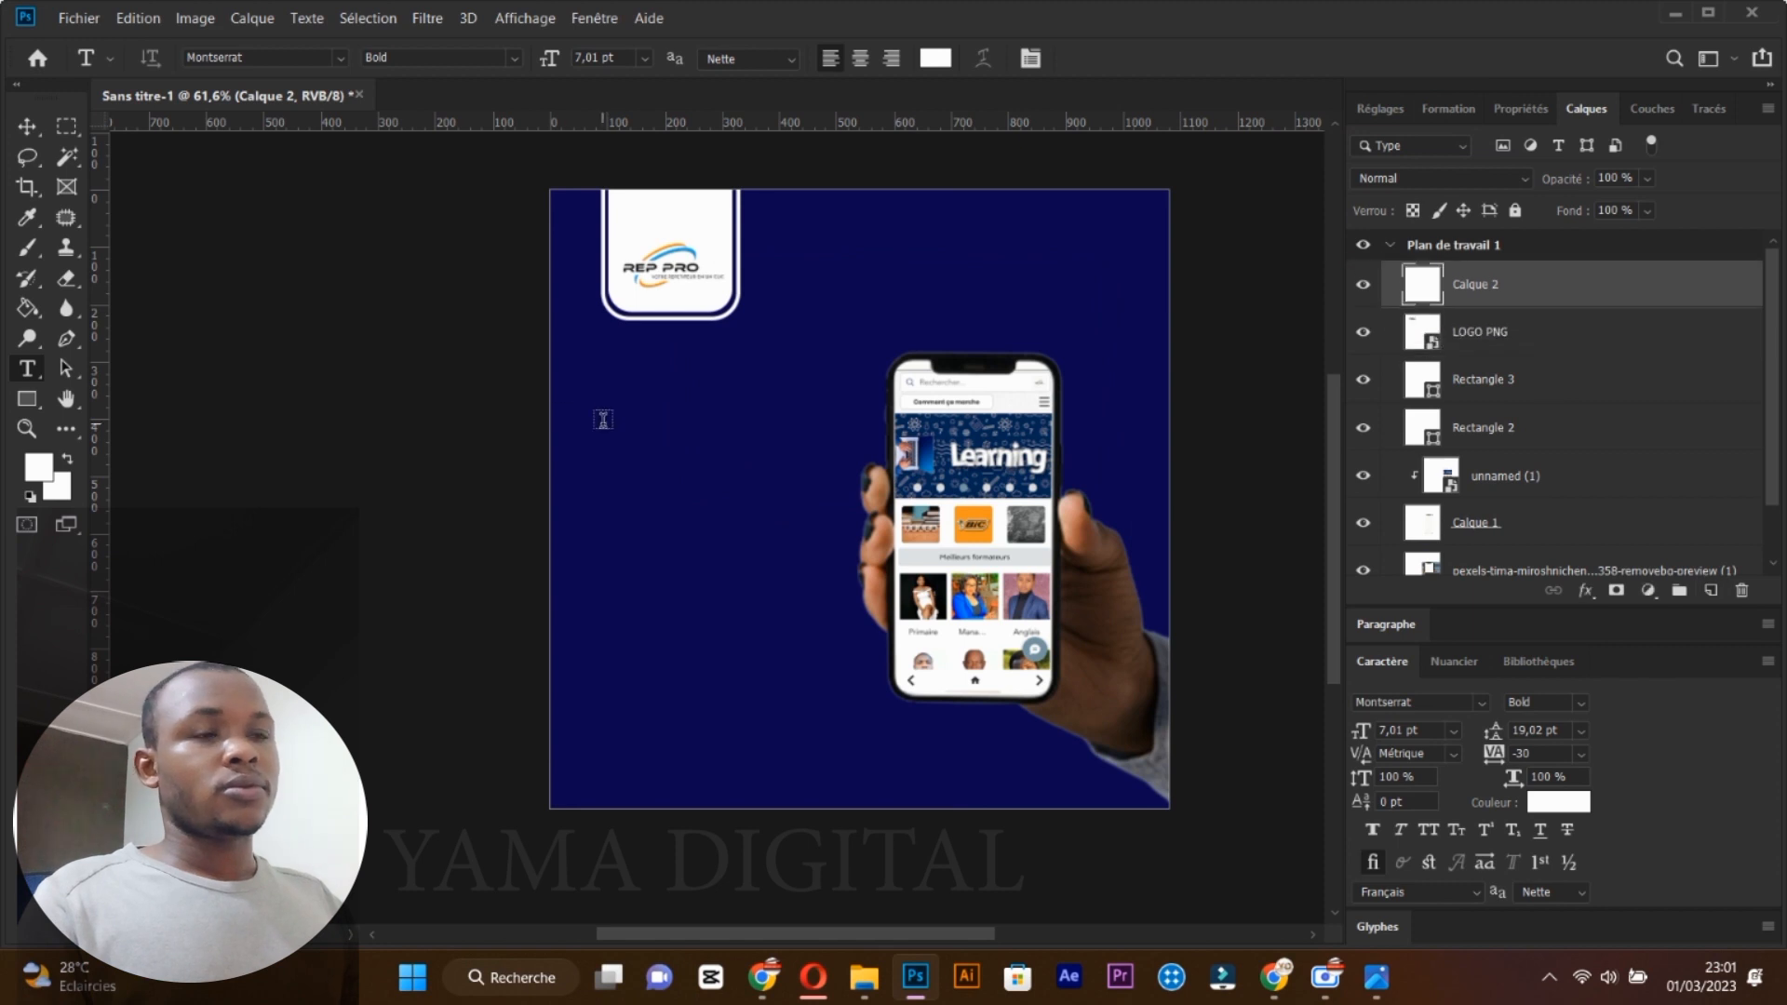
click(603, 419)
drag(542, 64, 586, 72)
key(BackSpace)
text(MON )
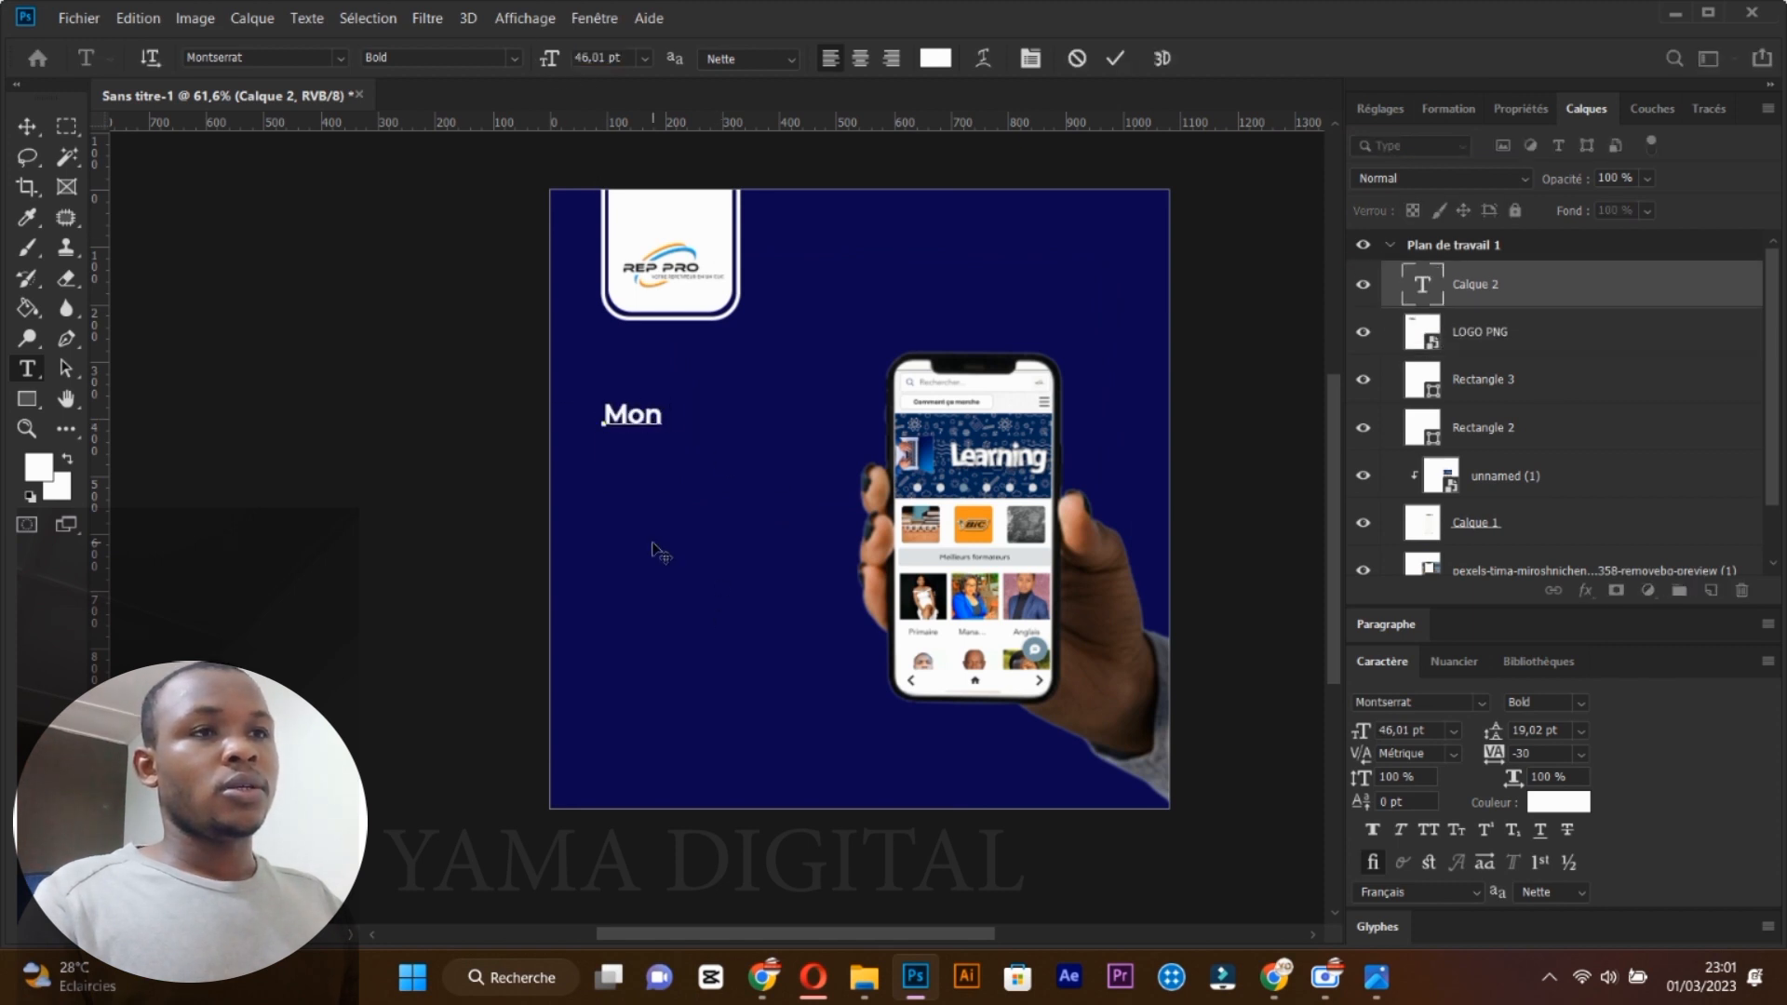
text(FORMATEUR)
Draw an orange rectangle about 502 x 69 px behind the "MON FORMATEUR" text and move it into alignment with the words.
click(1479, 331)
key(u)
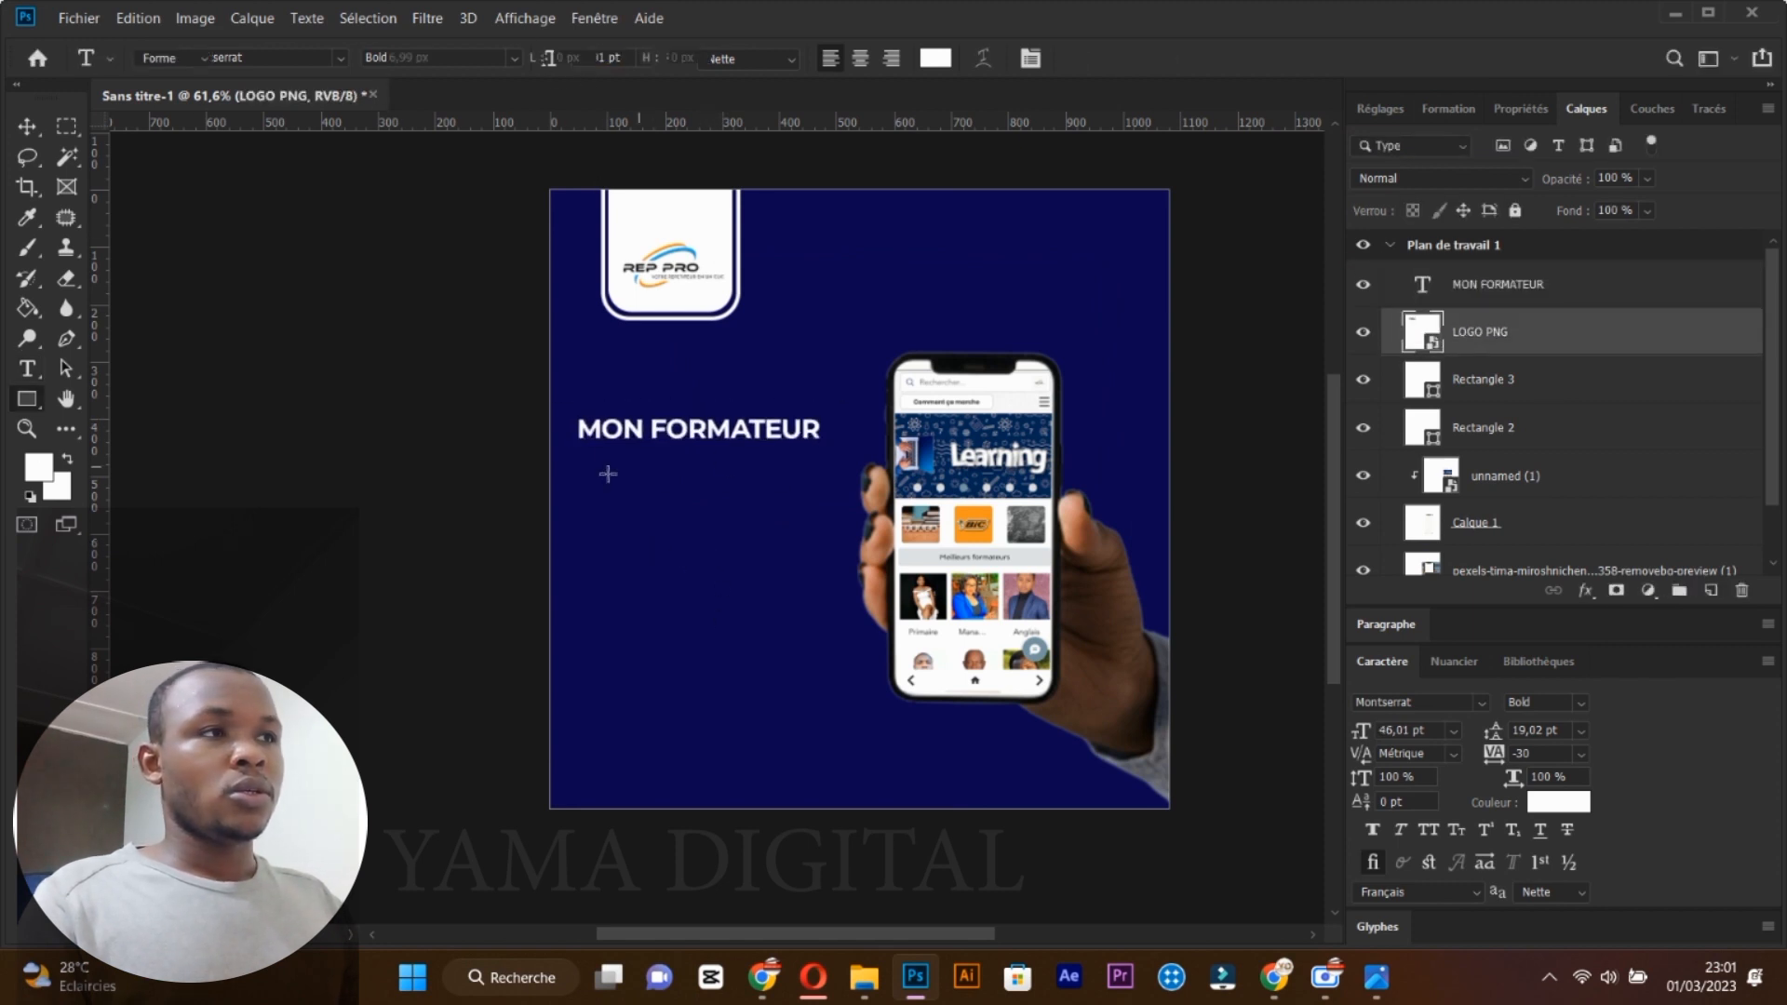
drag(555, 411, 842, 452)
click(279, 58)
click(246, 181)
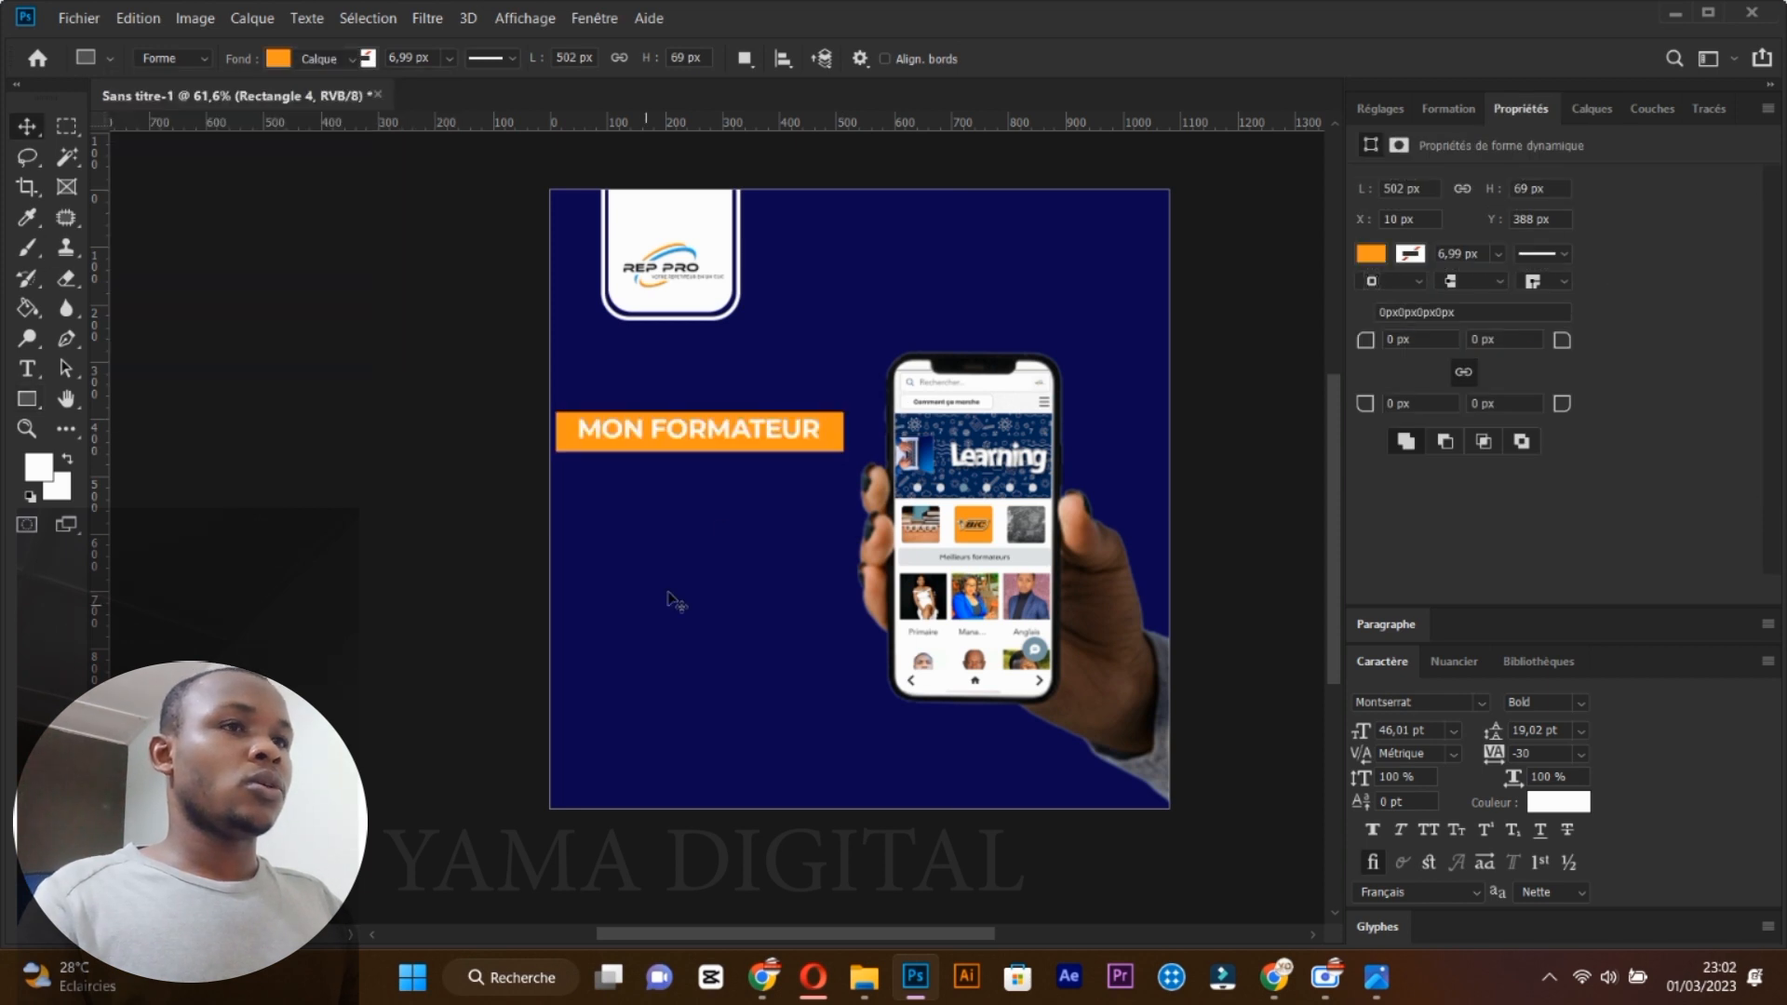
key(v)
drag(718, 521, 730, 521)
key(F7)
Write "AVEC REP PRO" in Montserrat Bold at about 46 pt directly below the orange rectangle.
key(t)
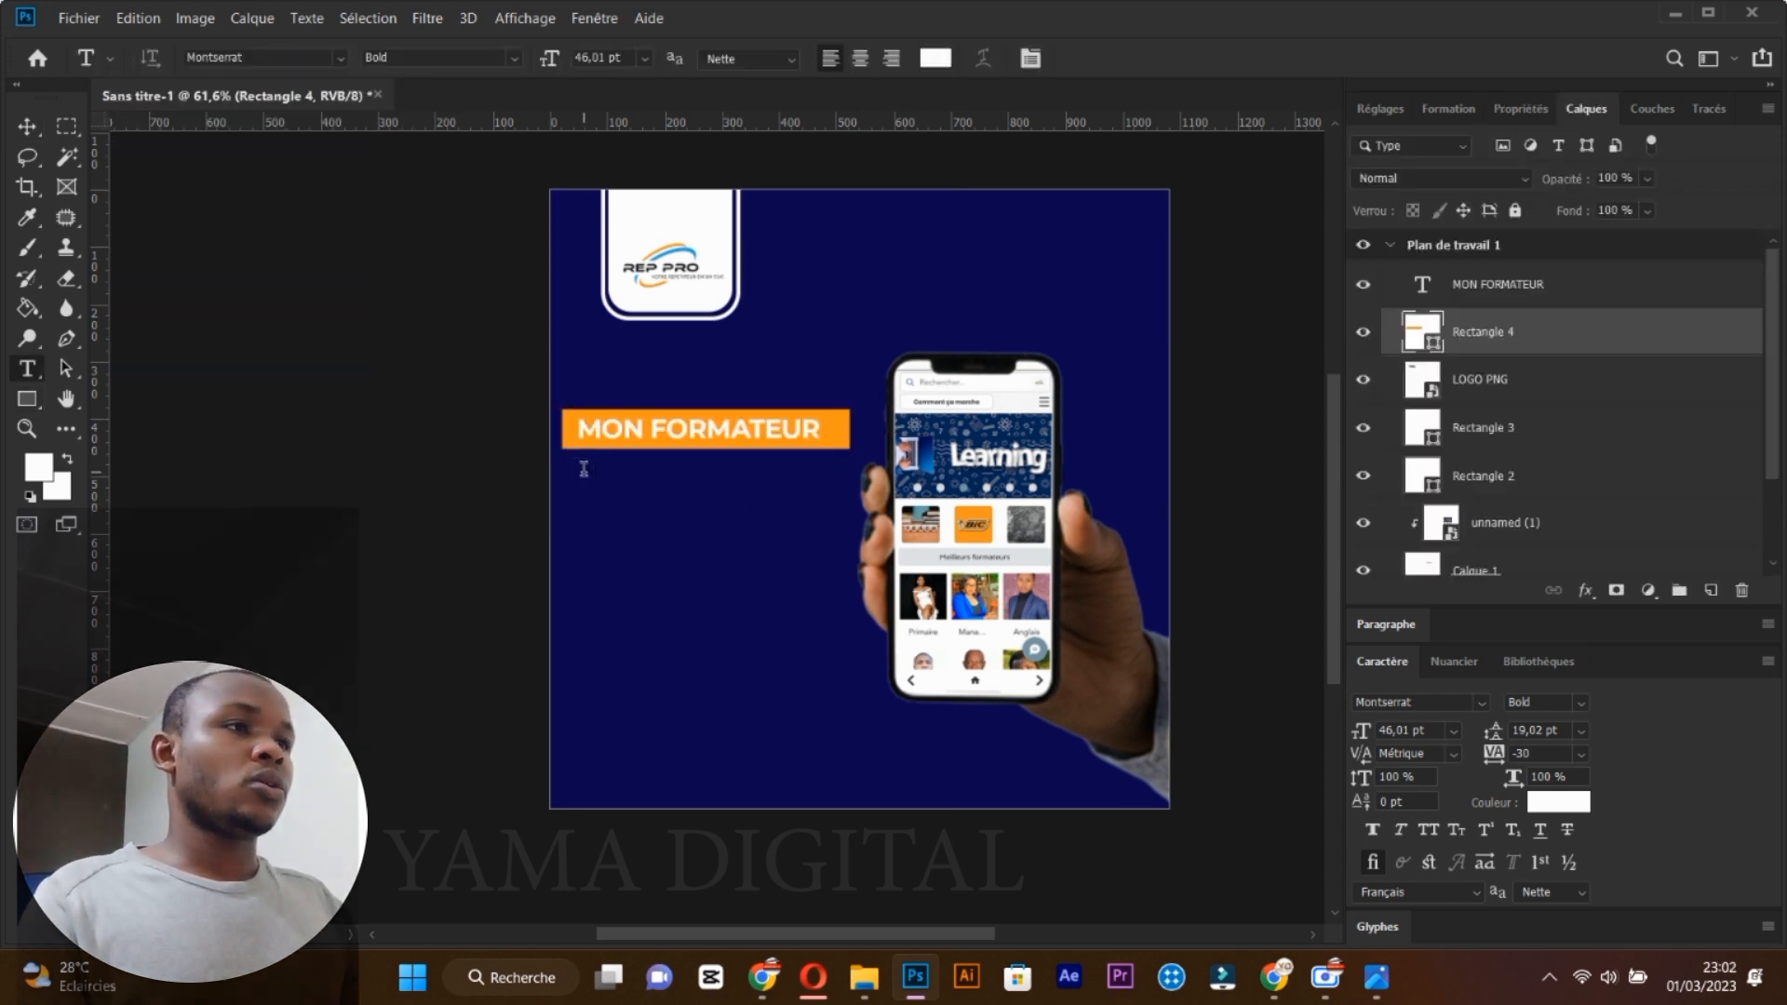
click(583, 468)
text(AVEC REP PRO)
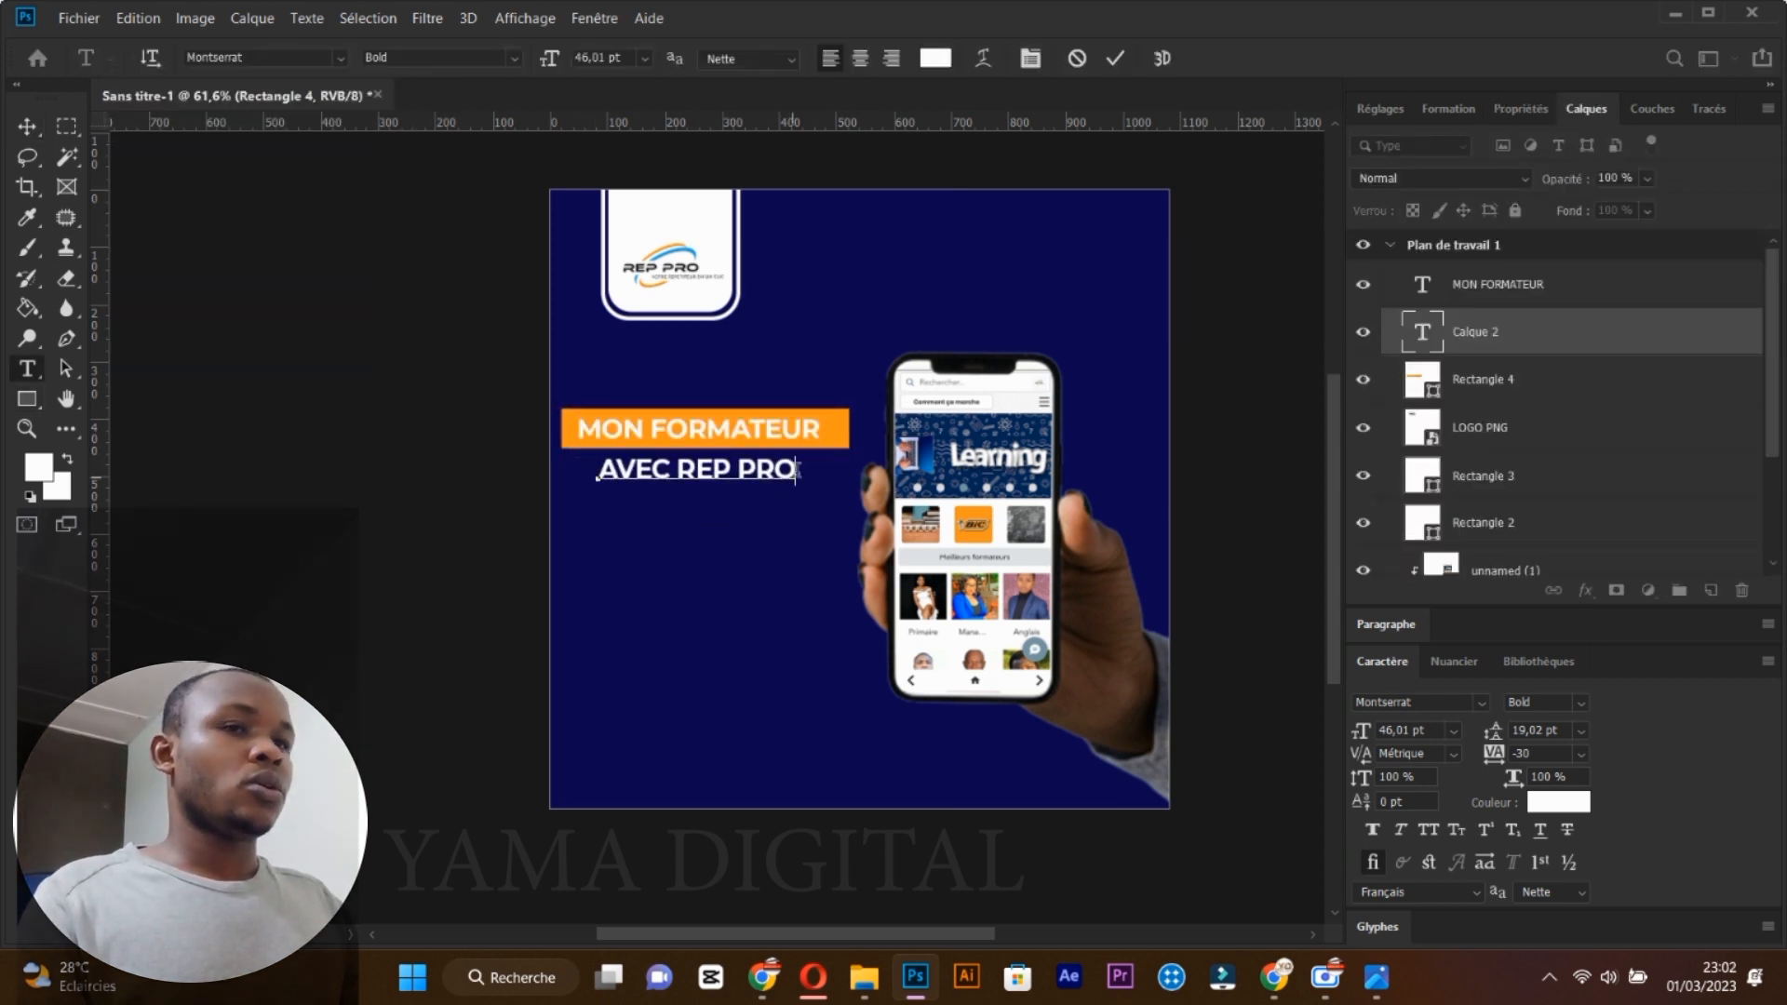
Recolour the "AVEC REP PRO" text with the orange sampled from the rectangle behind "MON FORMATEUR".
key(ctrl+shift+Left)
key(ctrl+shift+Left)
key(ctrl+shift+Left)
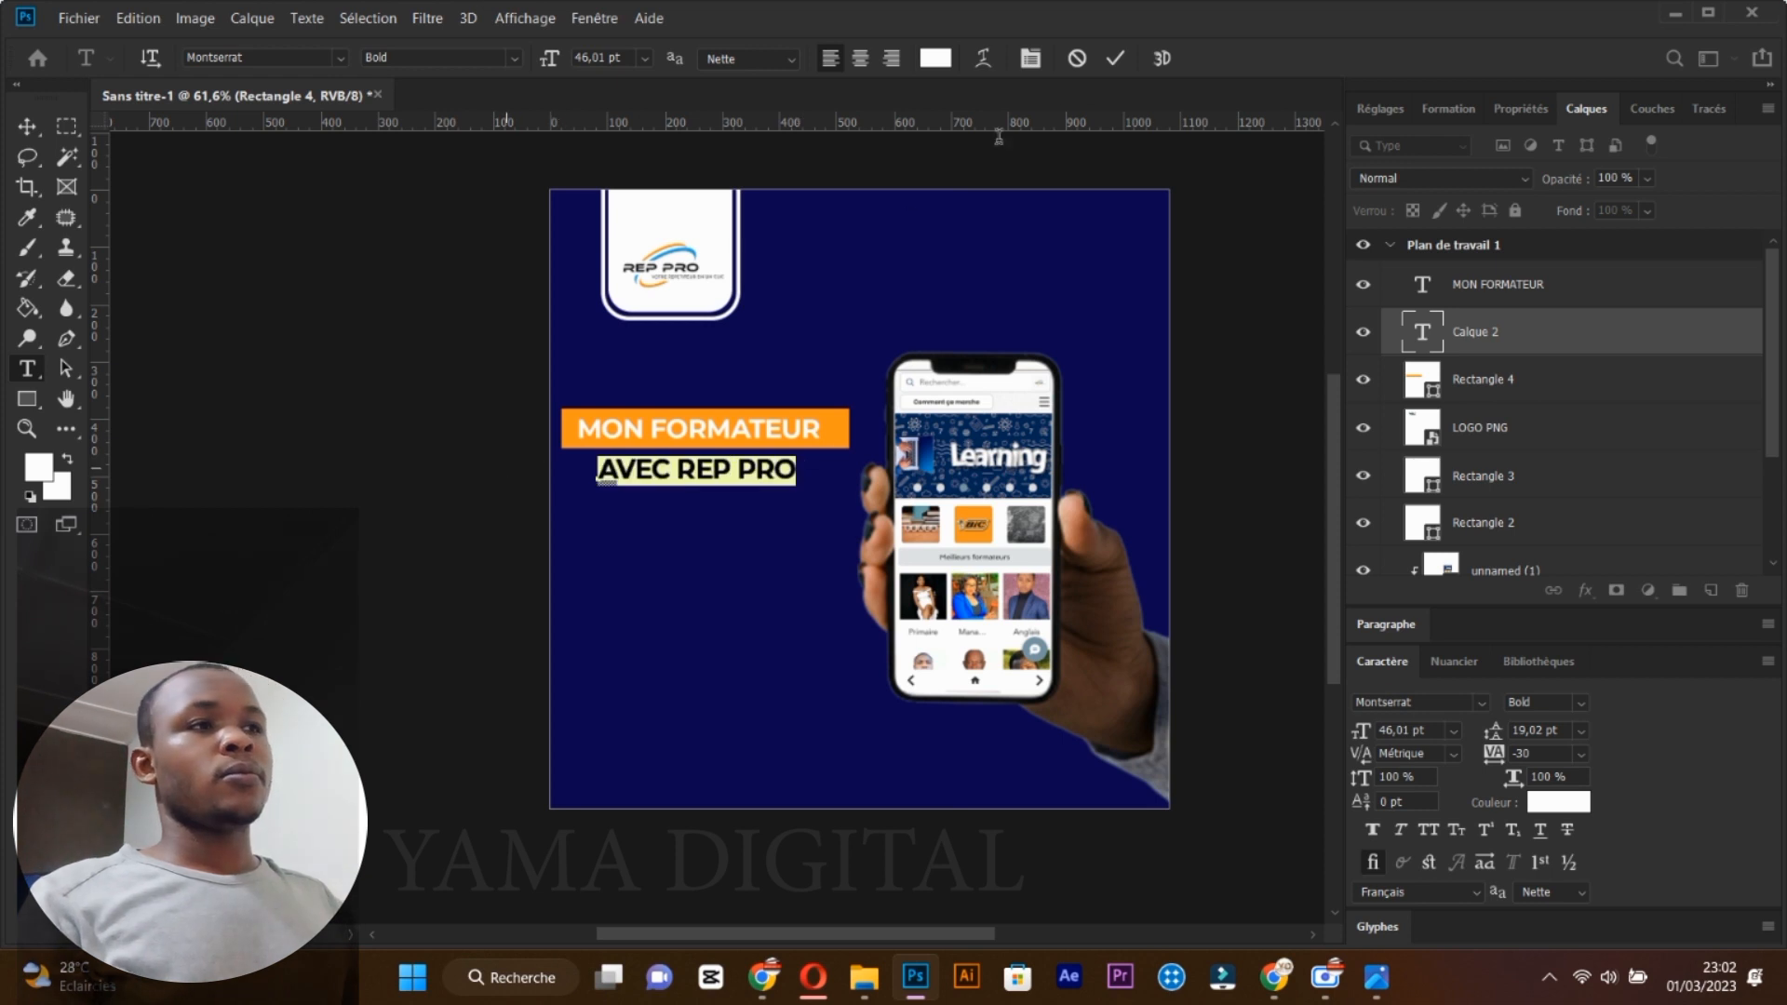
click(942, 65)
click(837, 427)
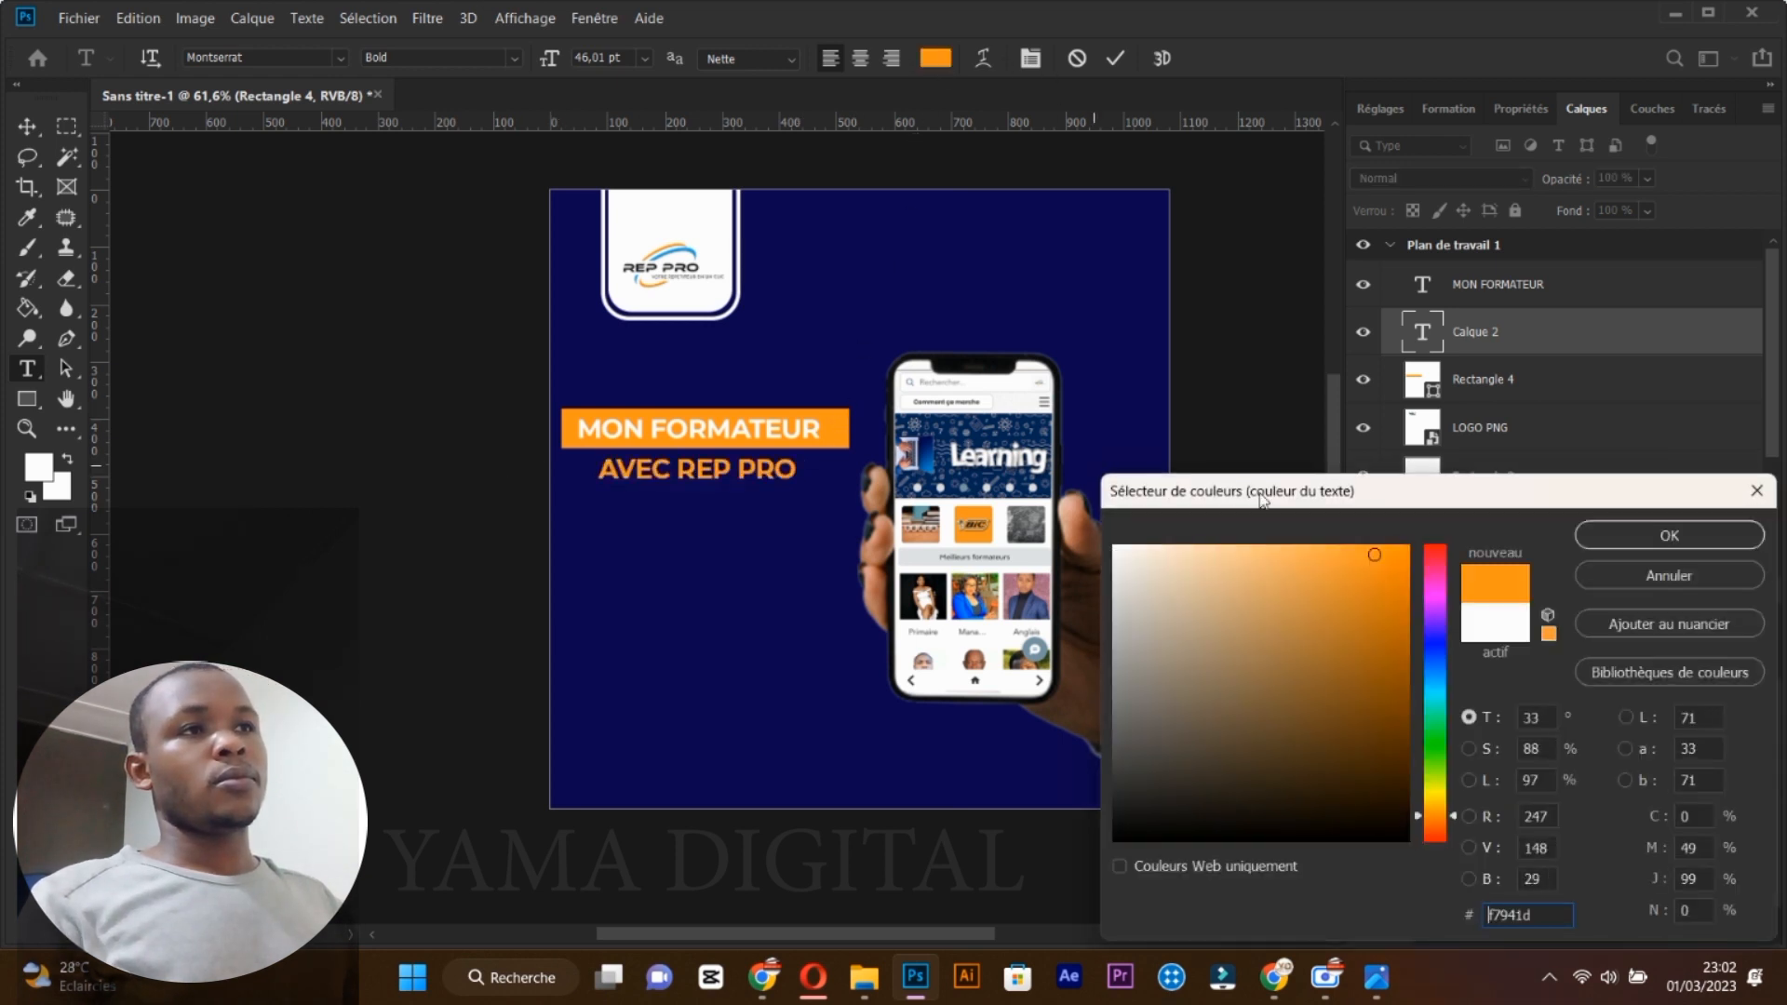
click(1688, 535)
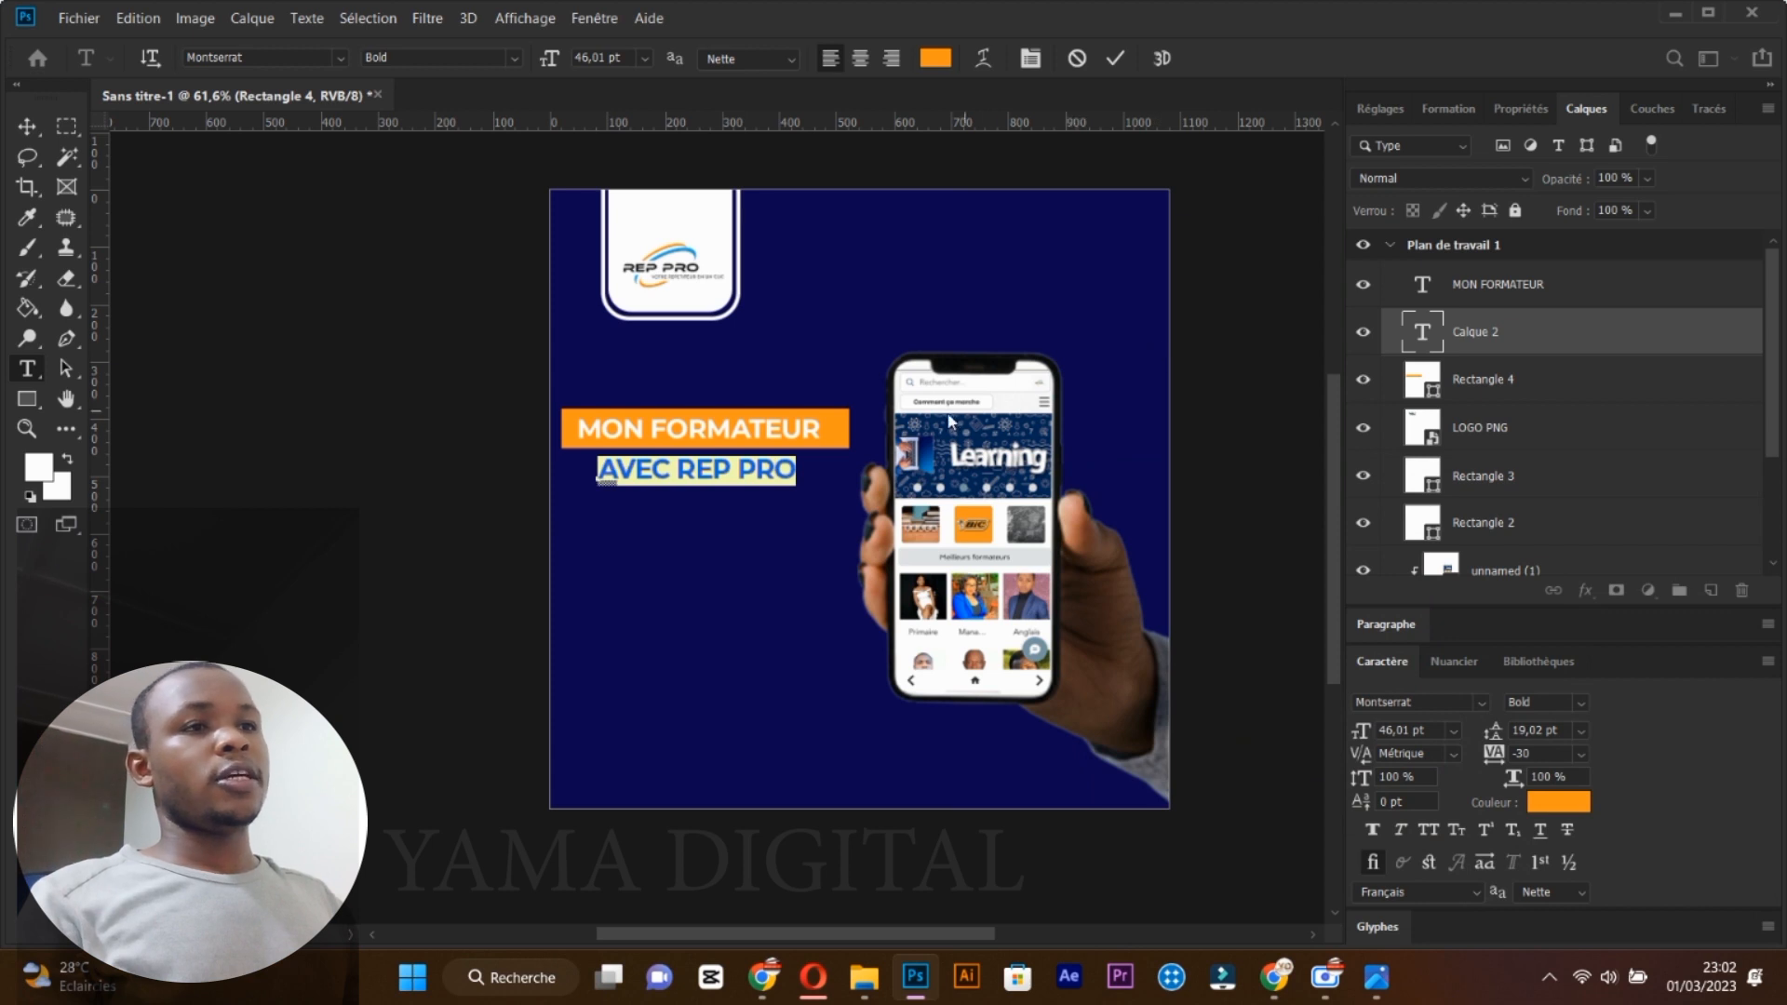
click(1529, 333)
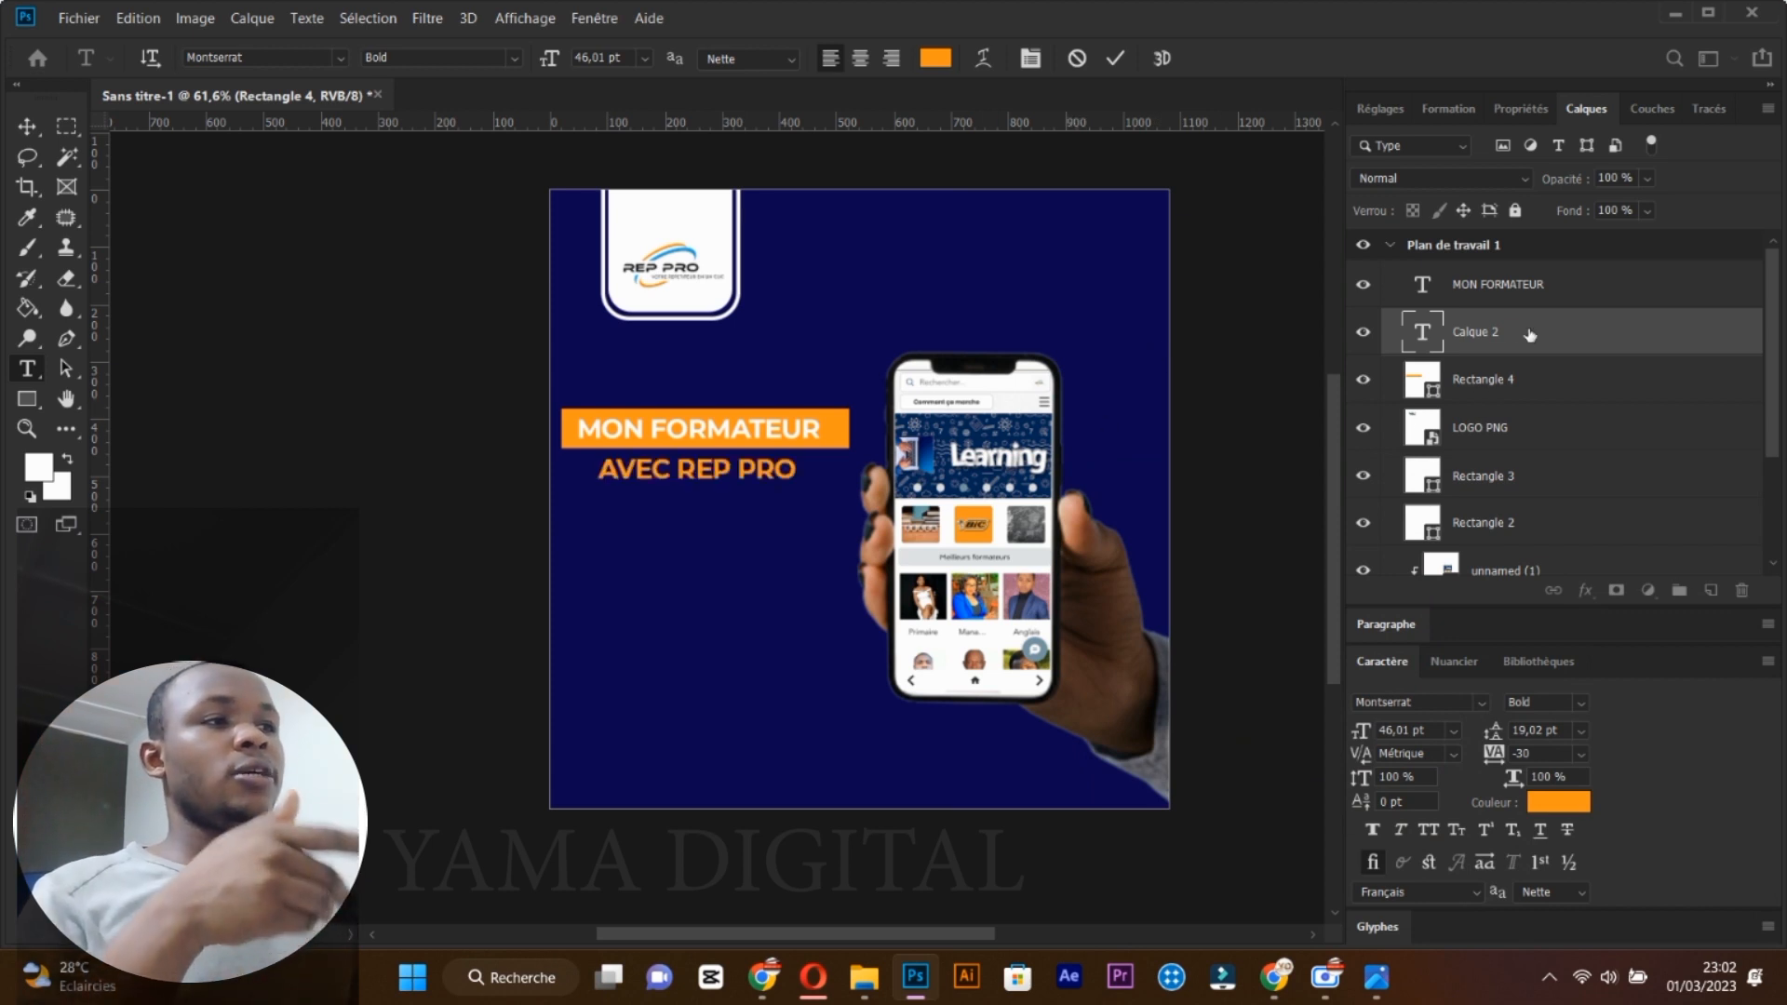
Duplicate the orange rectangle and place the copy flush below the original, behind the "AVEC REP PRO" text.
click(1529, 382)
key(ctrl+j)
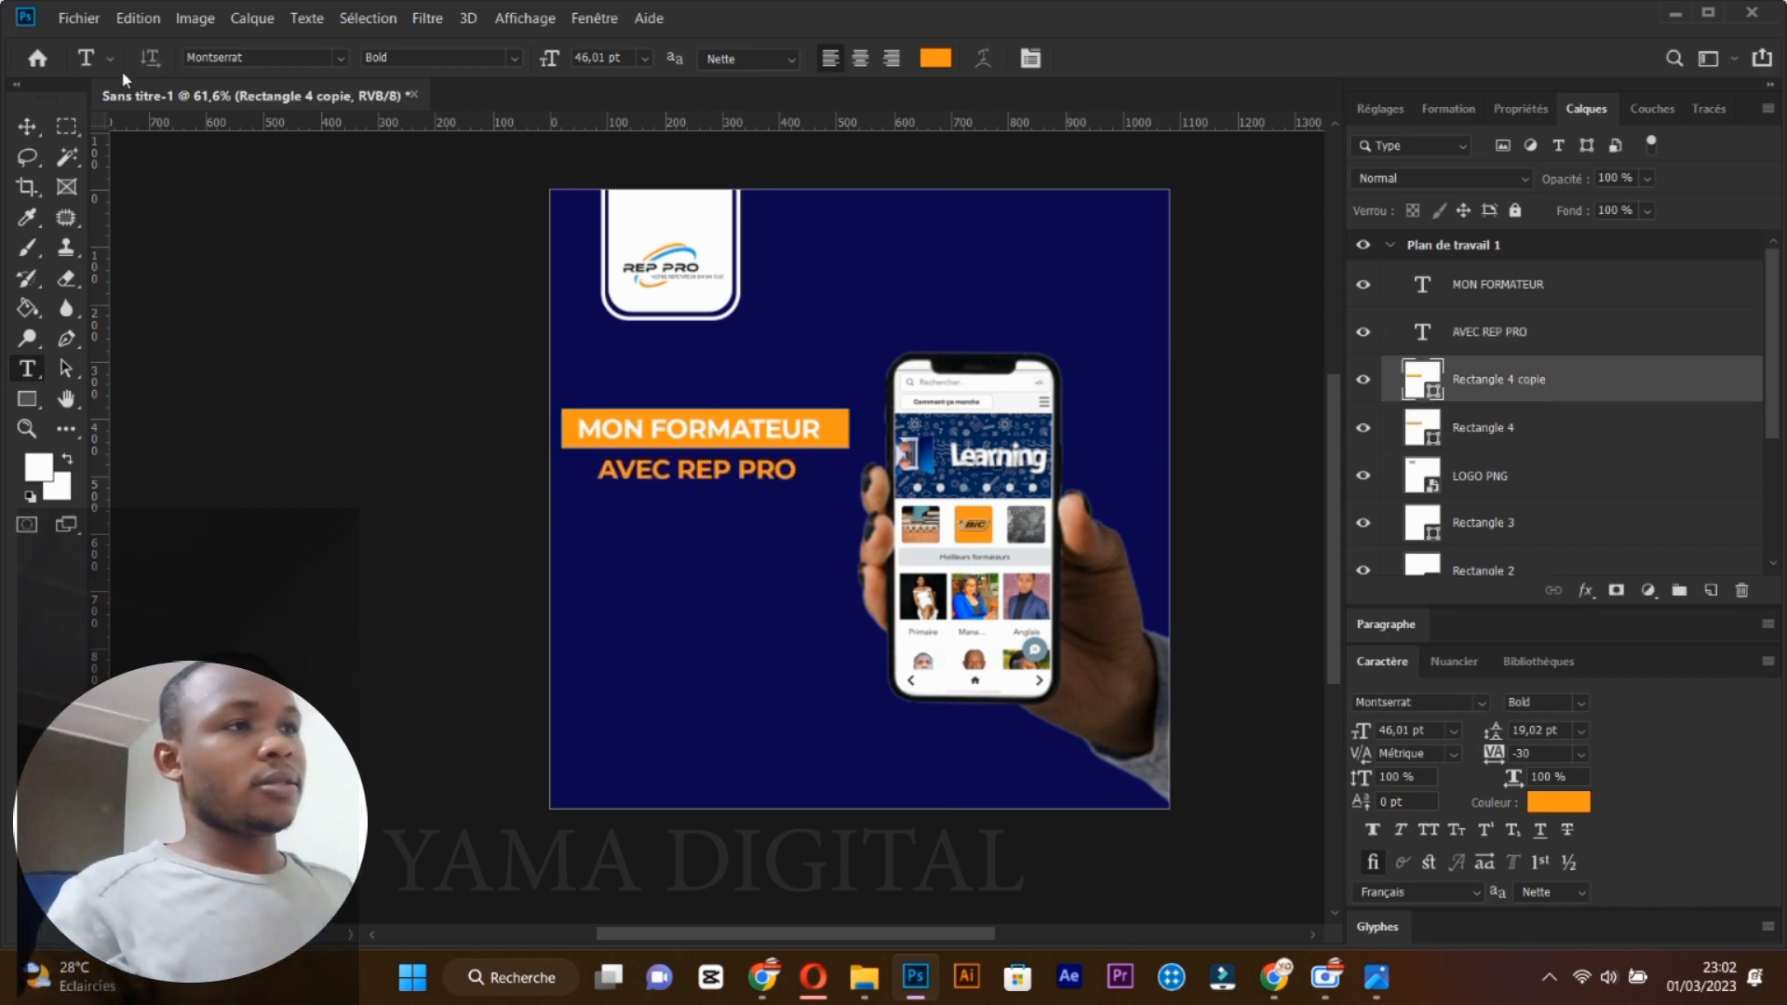
click(27, 126)
drag(660, 465, 663, 503)
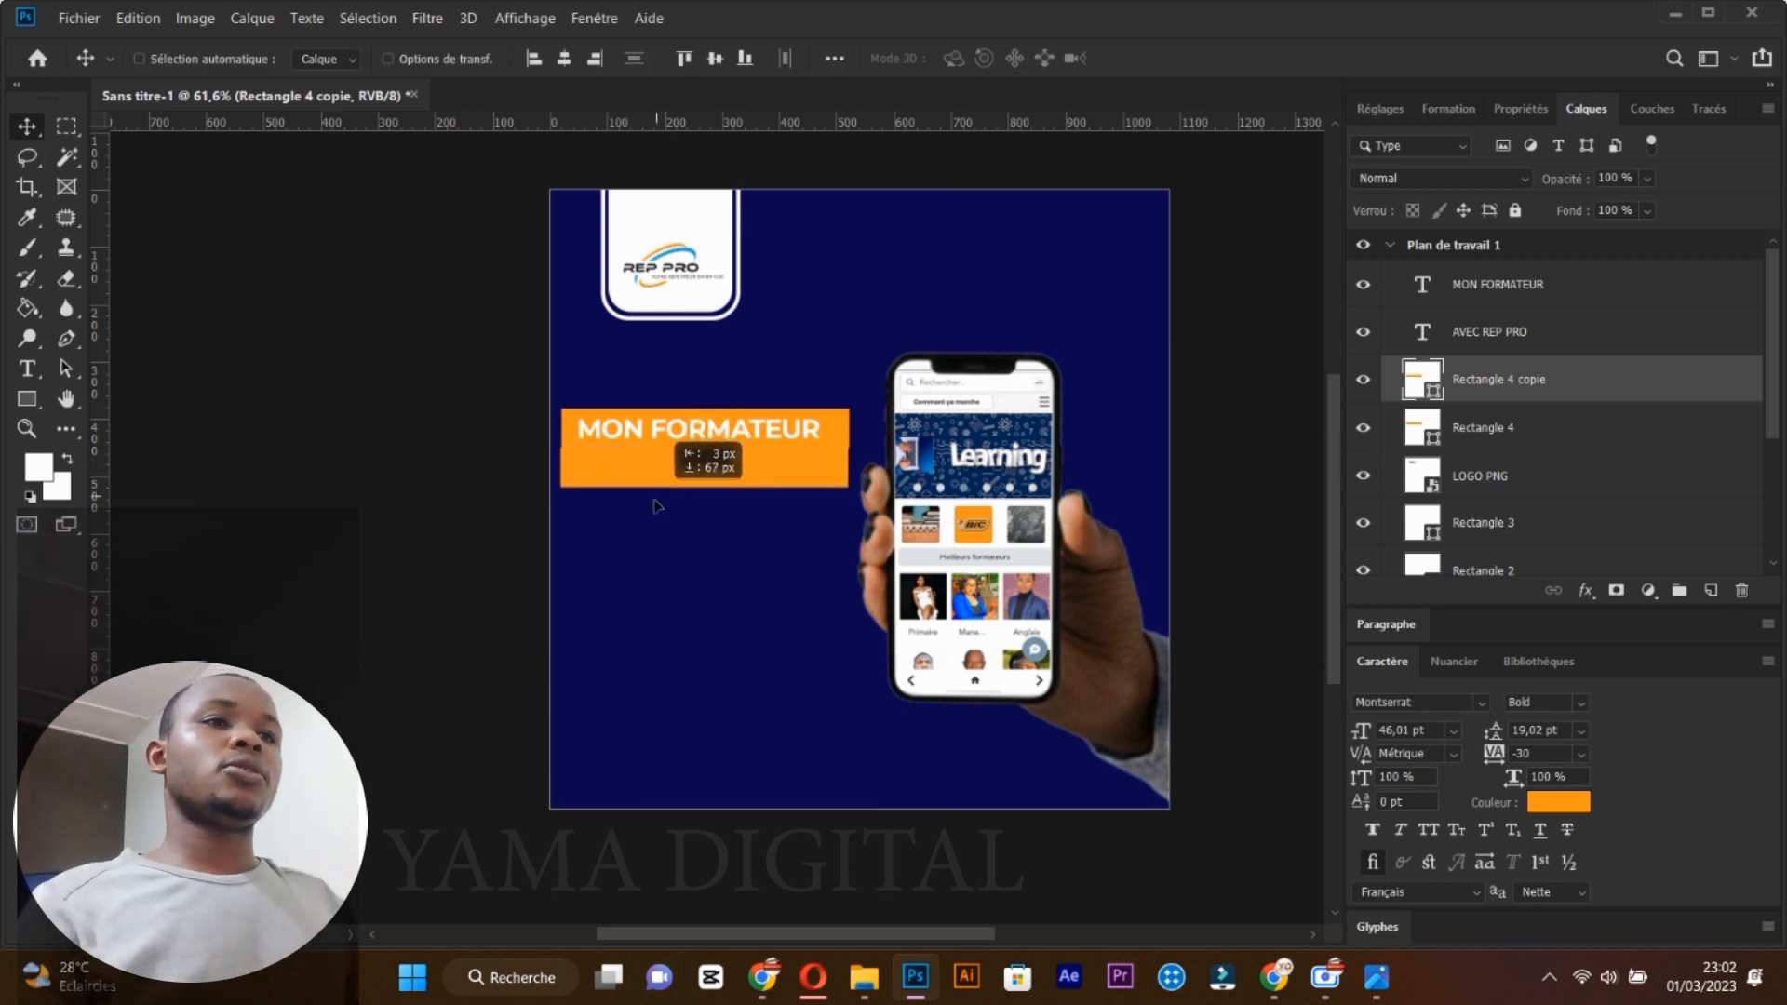
drag(656, 505, 661, 501)
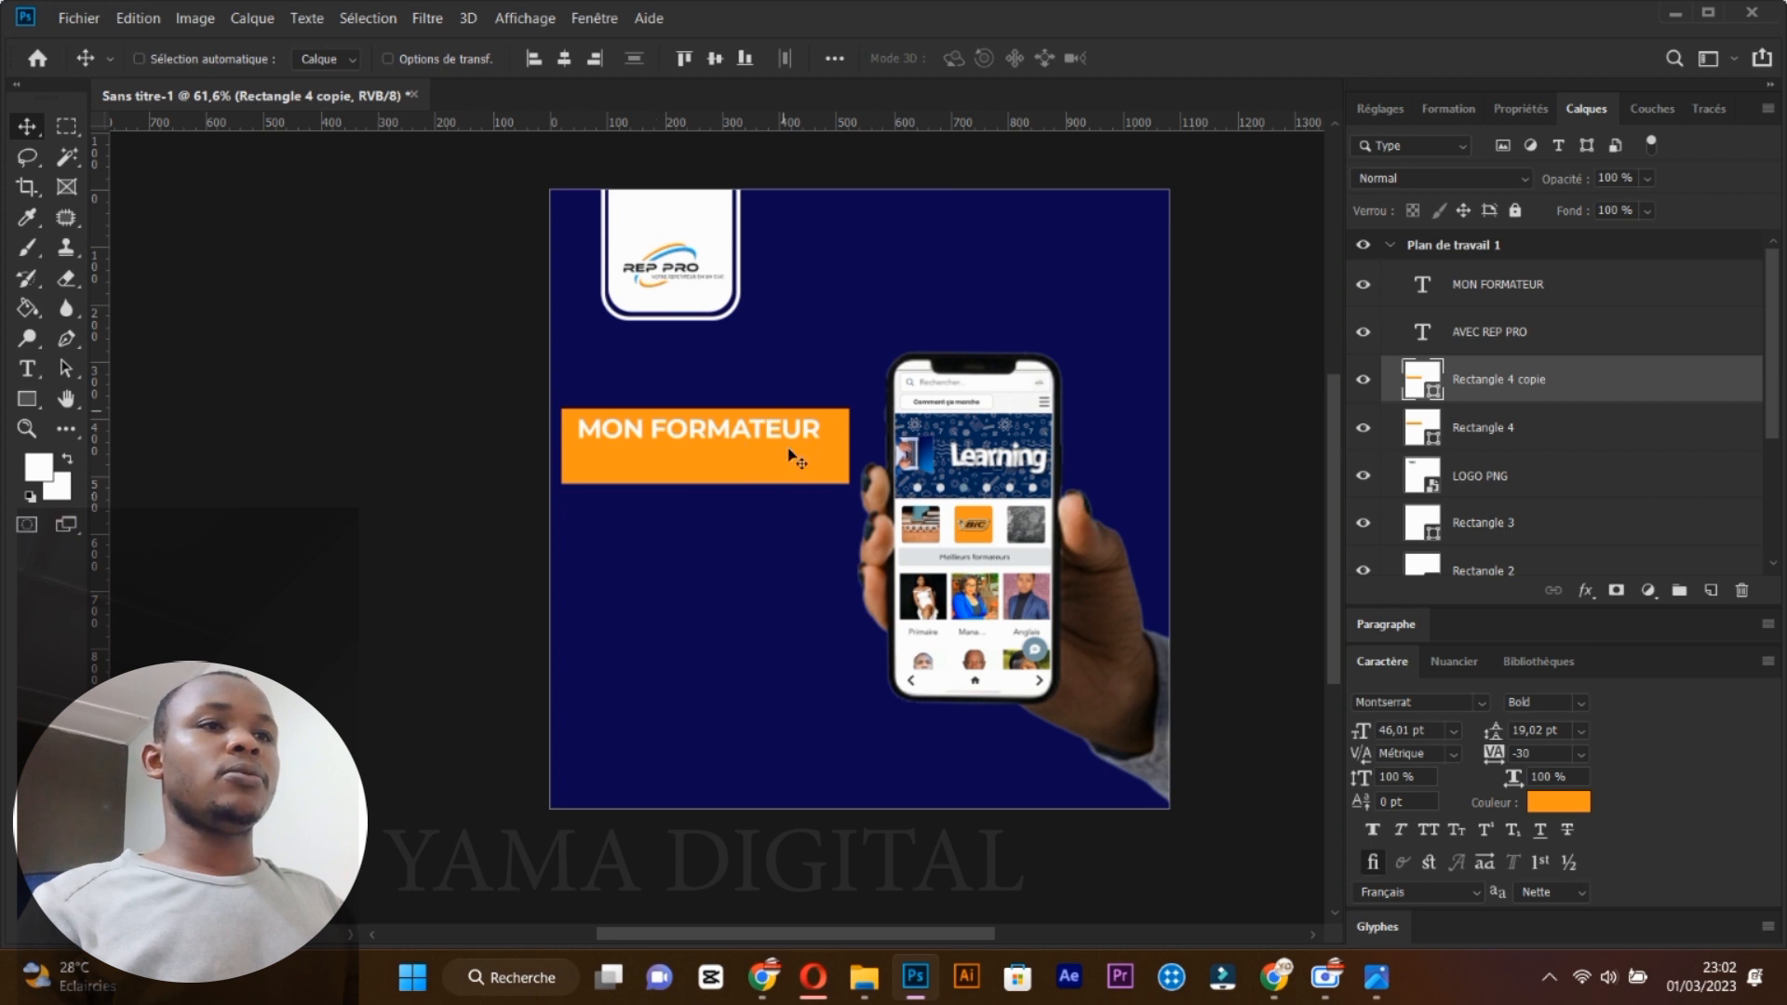
Fill the duplicated rectangle behind "AVEC REP PRO" with white.
click(27, 399)
click(280, 58)
click(27, 127)
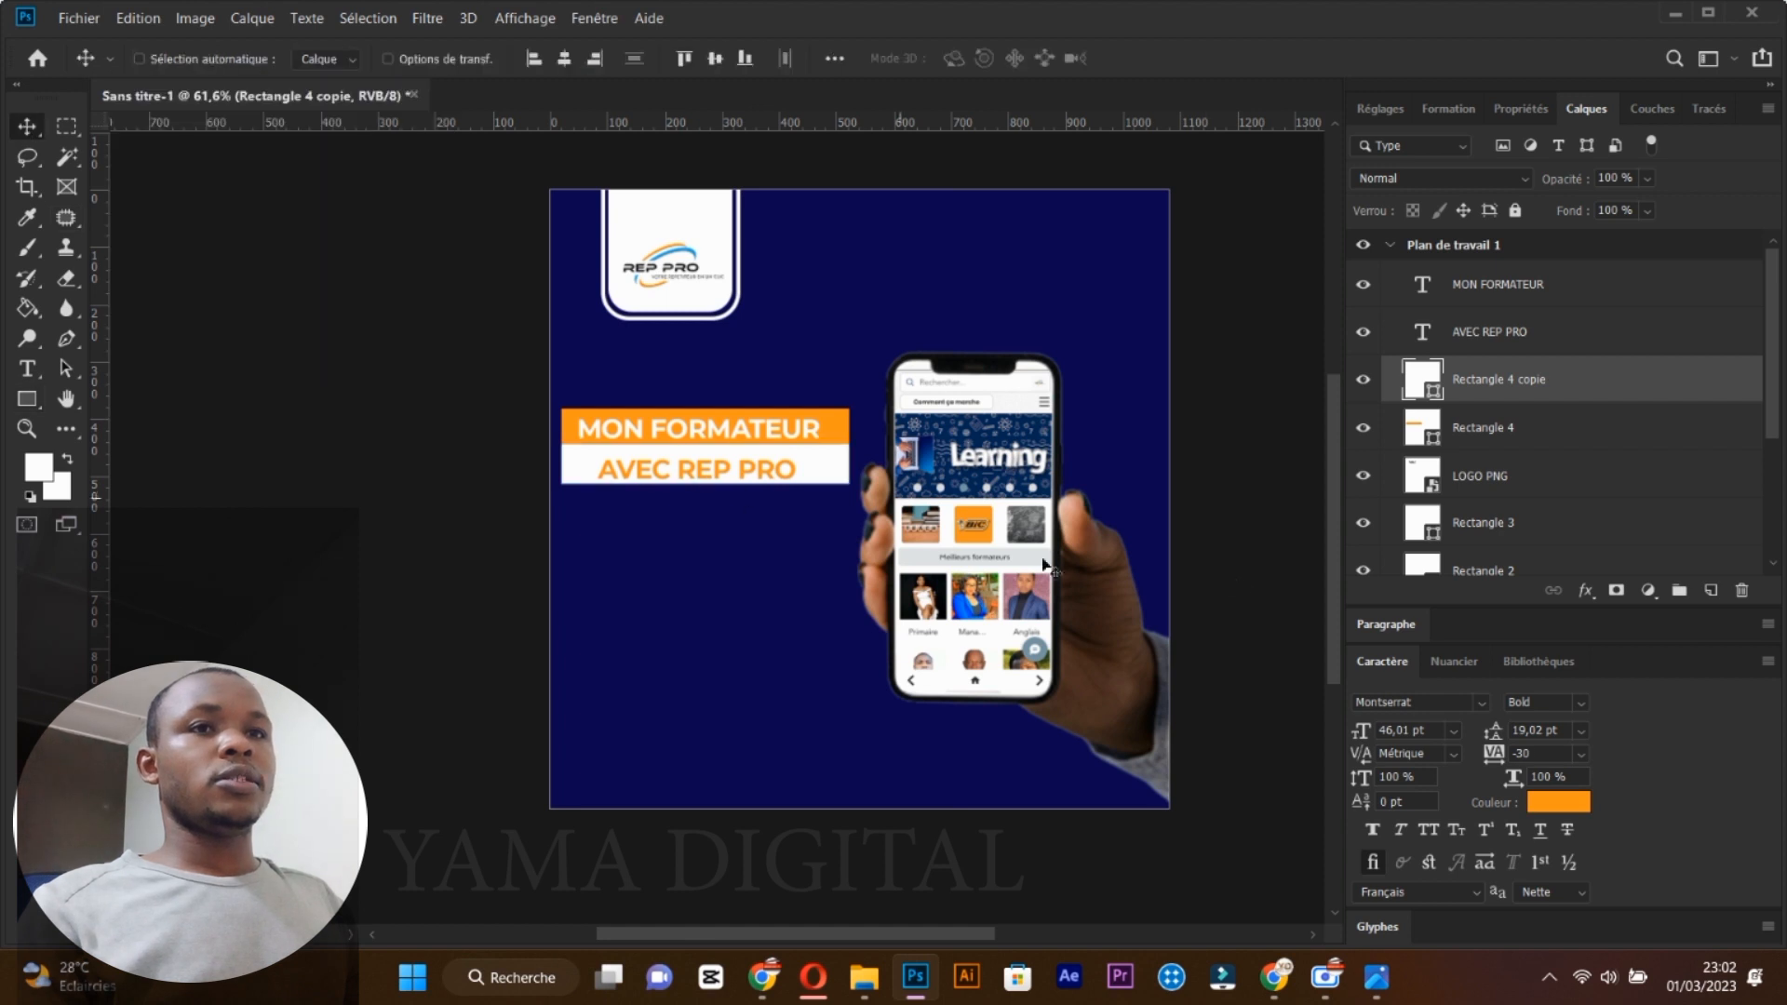
click(27, 369)
click(673, 485)
right_click(1559, 385)
click(1254, 138)
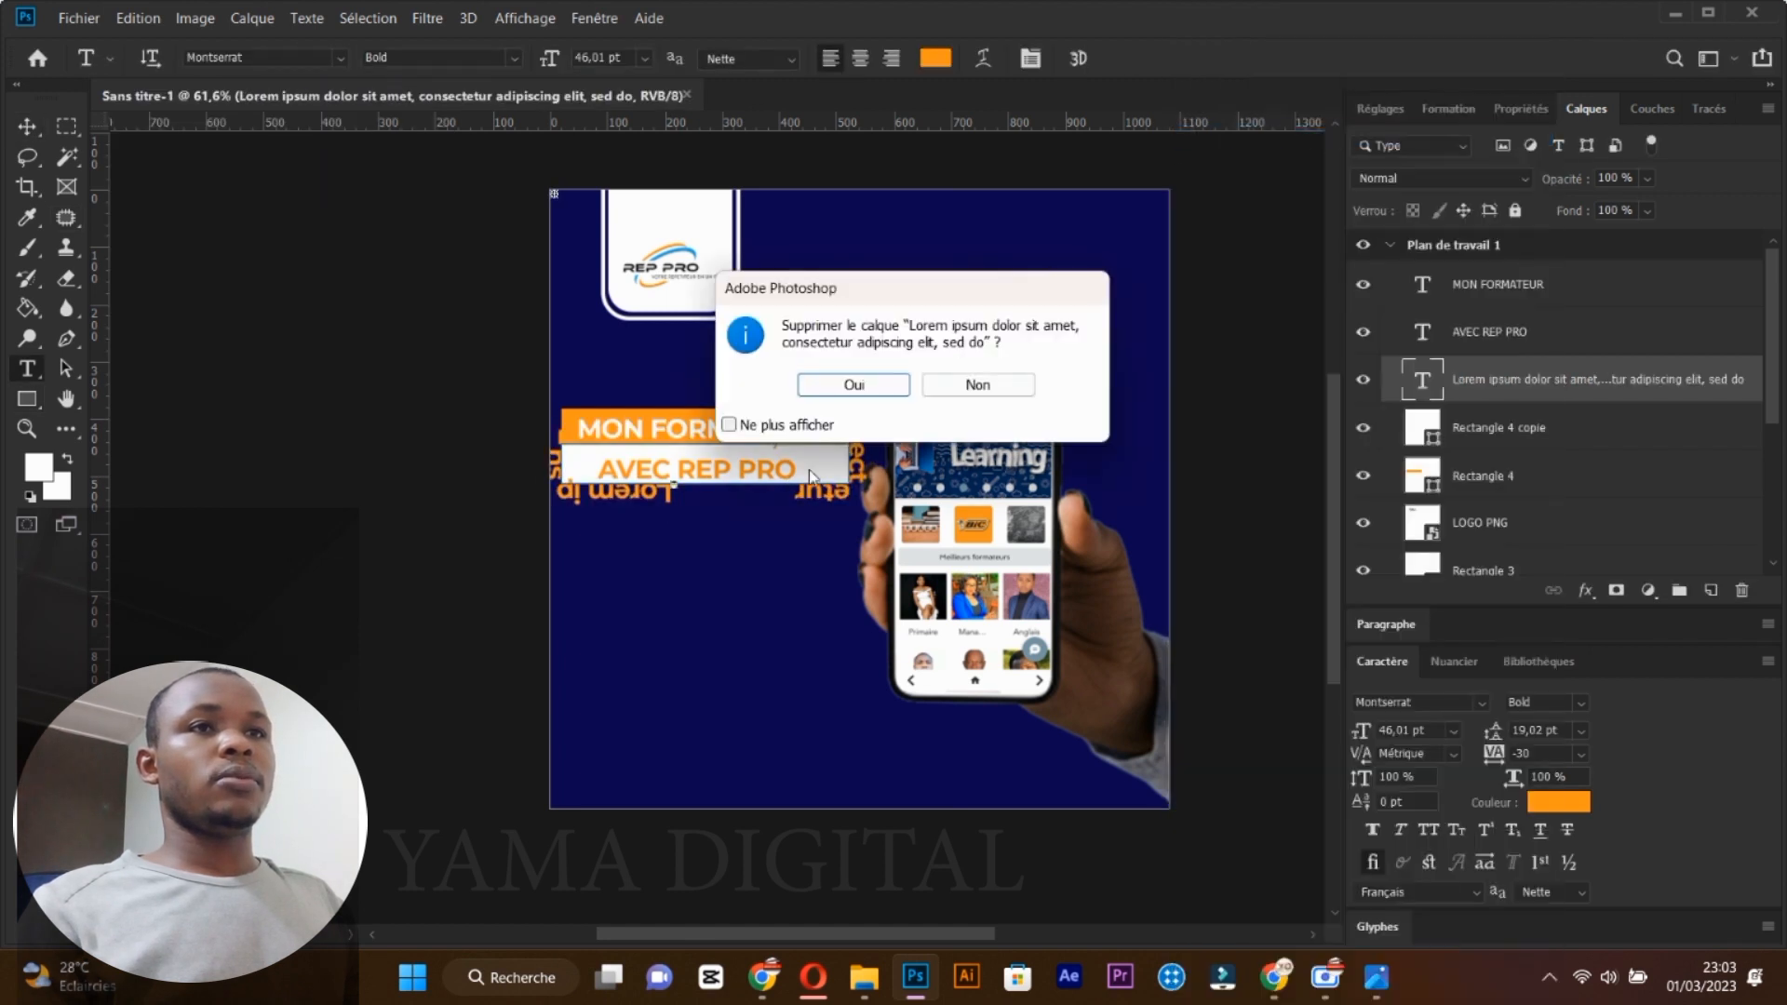
click(849, 493)
Recolour the "AVEC REP PRO" text with the dark blue sampled from the background.
click(600, 465)
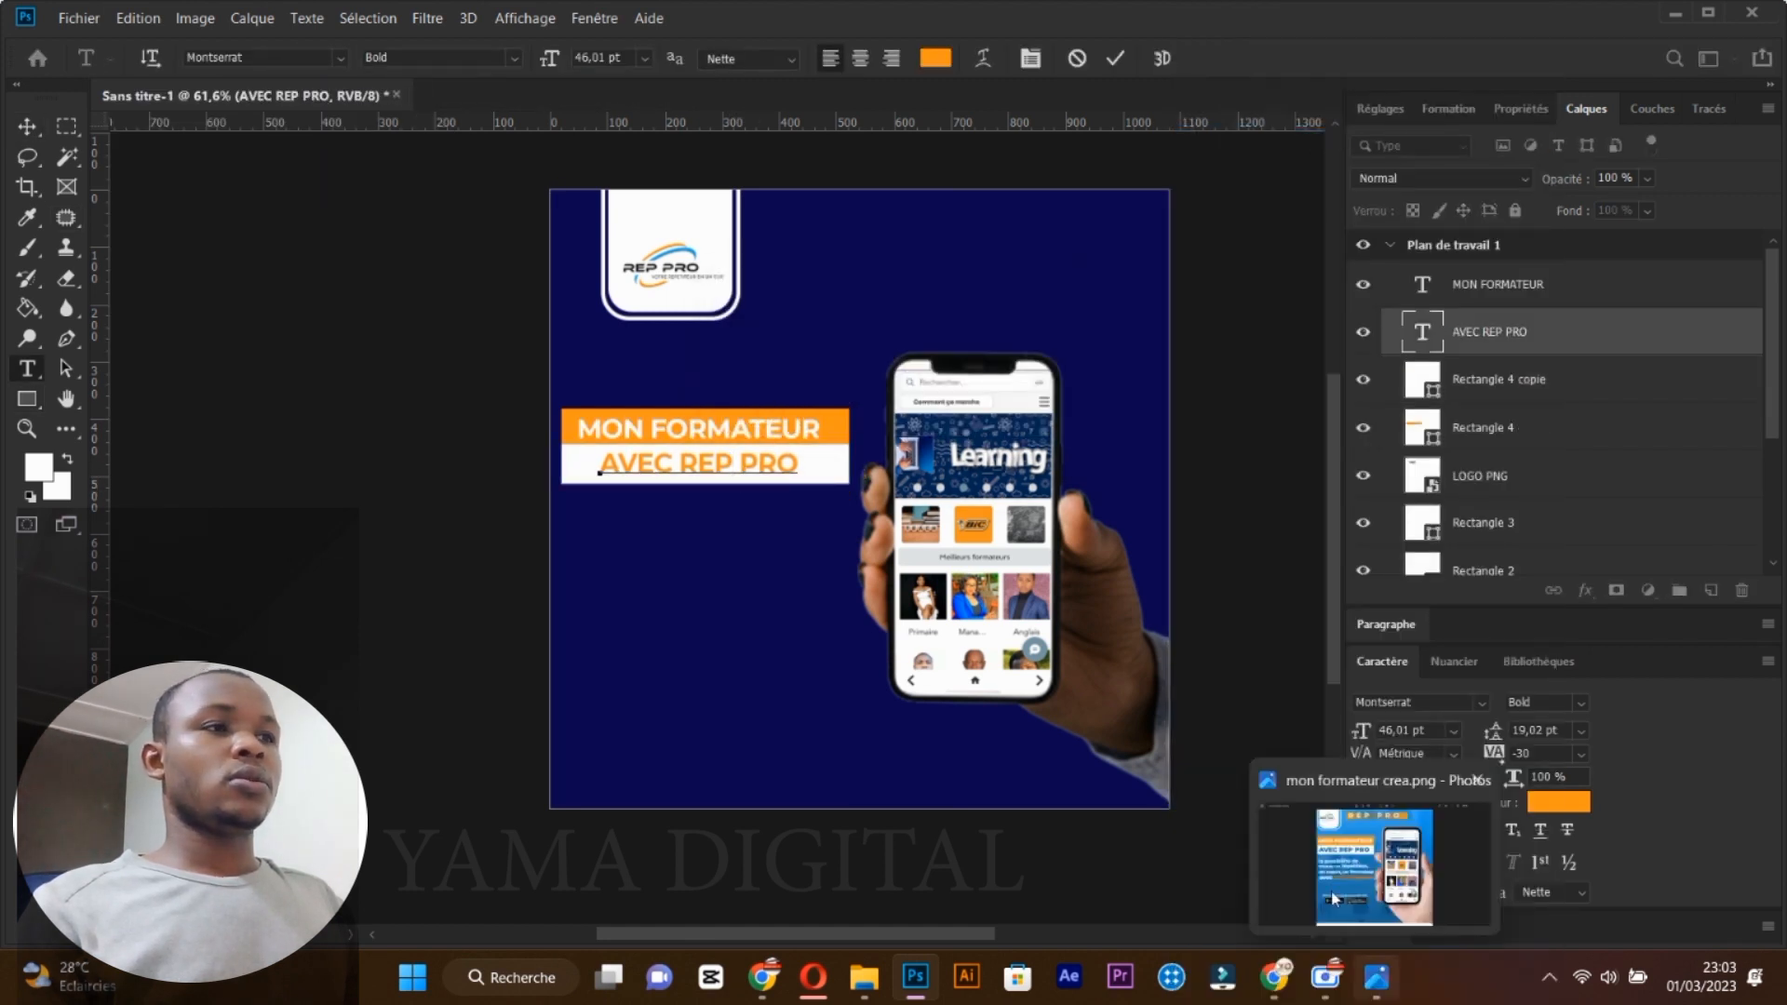
triple_click(676, 469)
click(935, 59)
click(875, 419)
click(1658, 535)
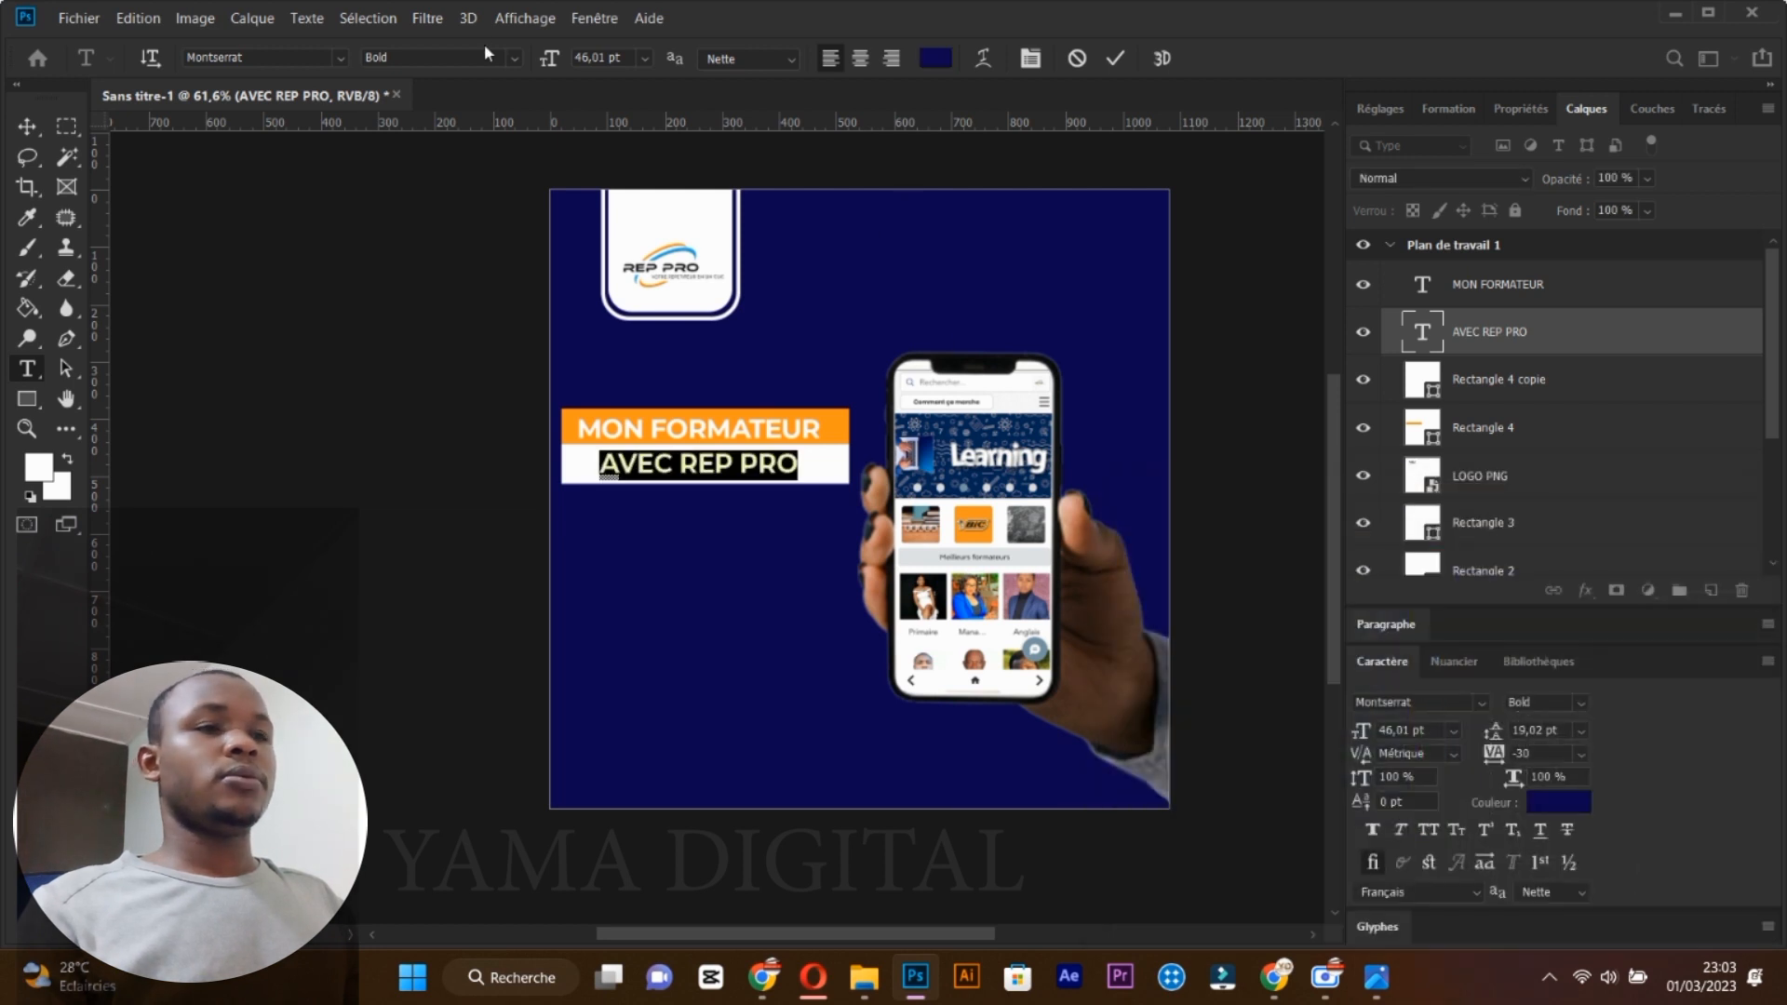
Set "AVEC REP PRO" to ExtraBold at about 50 pt and left-align it with "MON FORMATEUR" inside the white band.
click(515, 58)
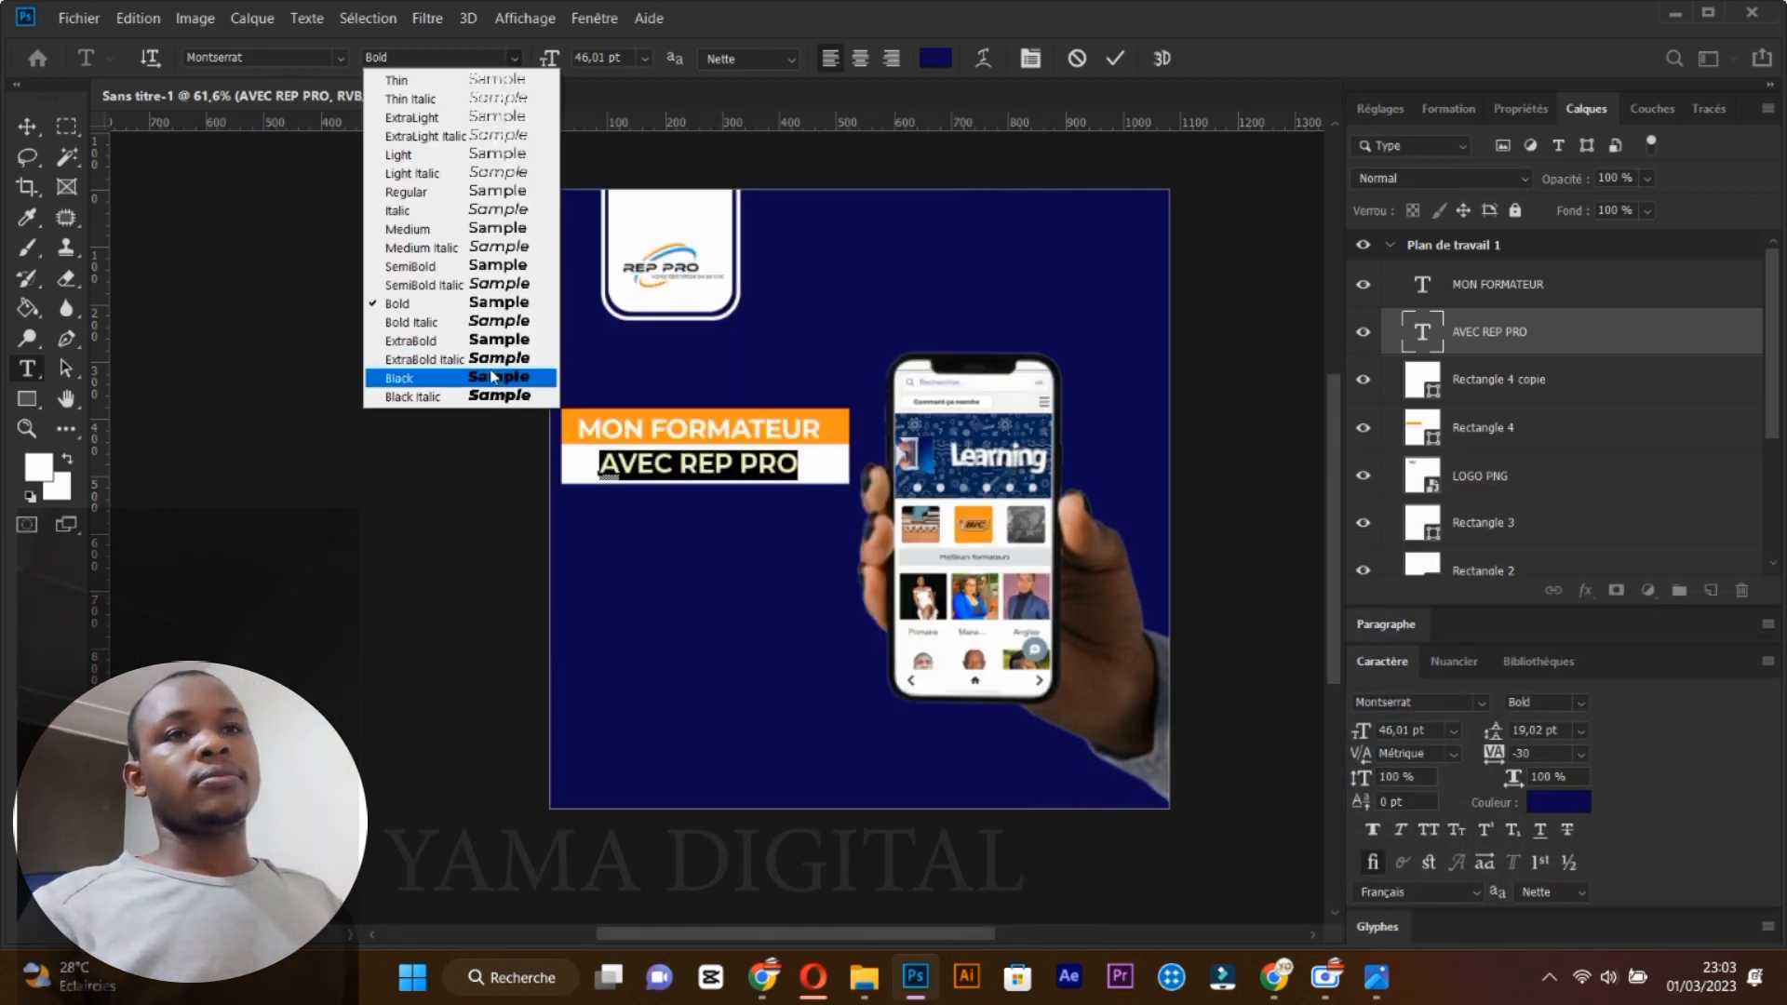
click(414, 340)
drag(548, 64, 552, 64)
drag(742, 512, 723, 510)
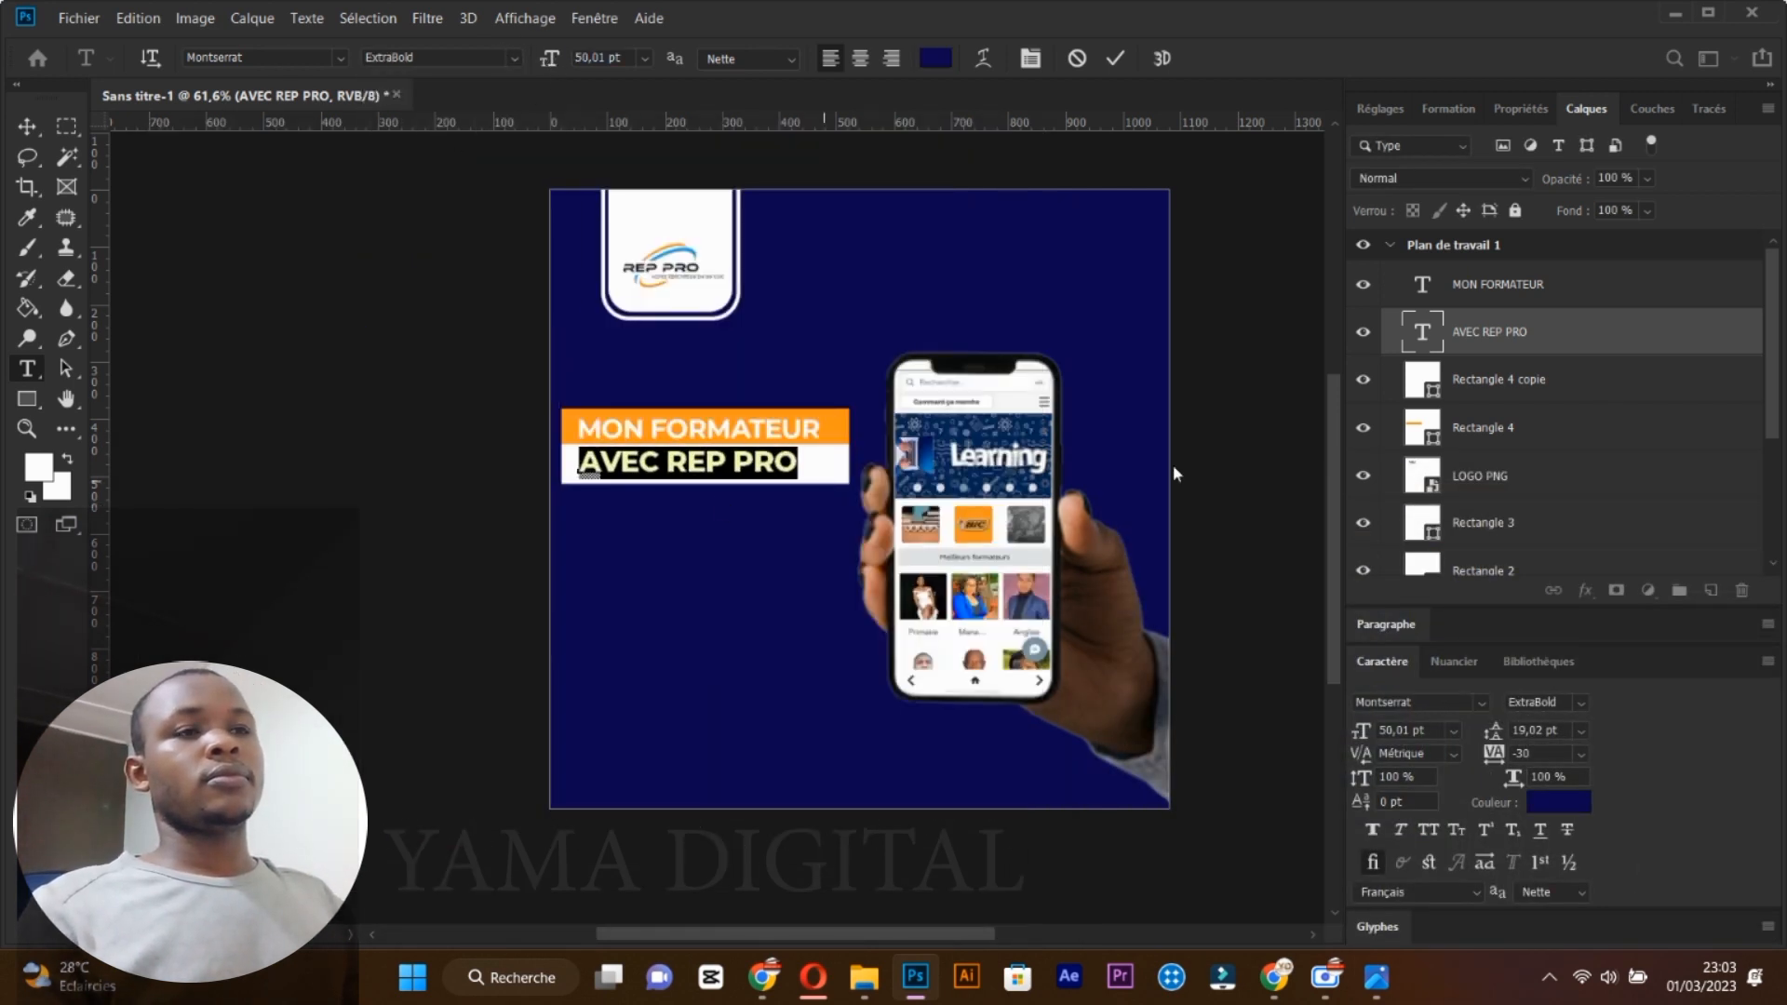
click(1568, 349)
Check the reference image mon formateur crea.png in Photos, return to Photoshop and start a white text line below the white band.
click(1376, 977)
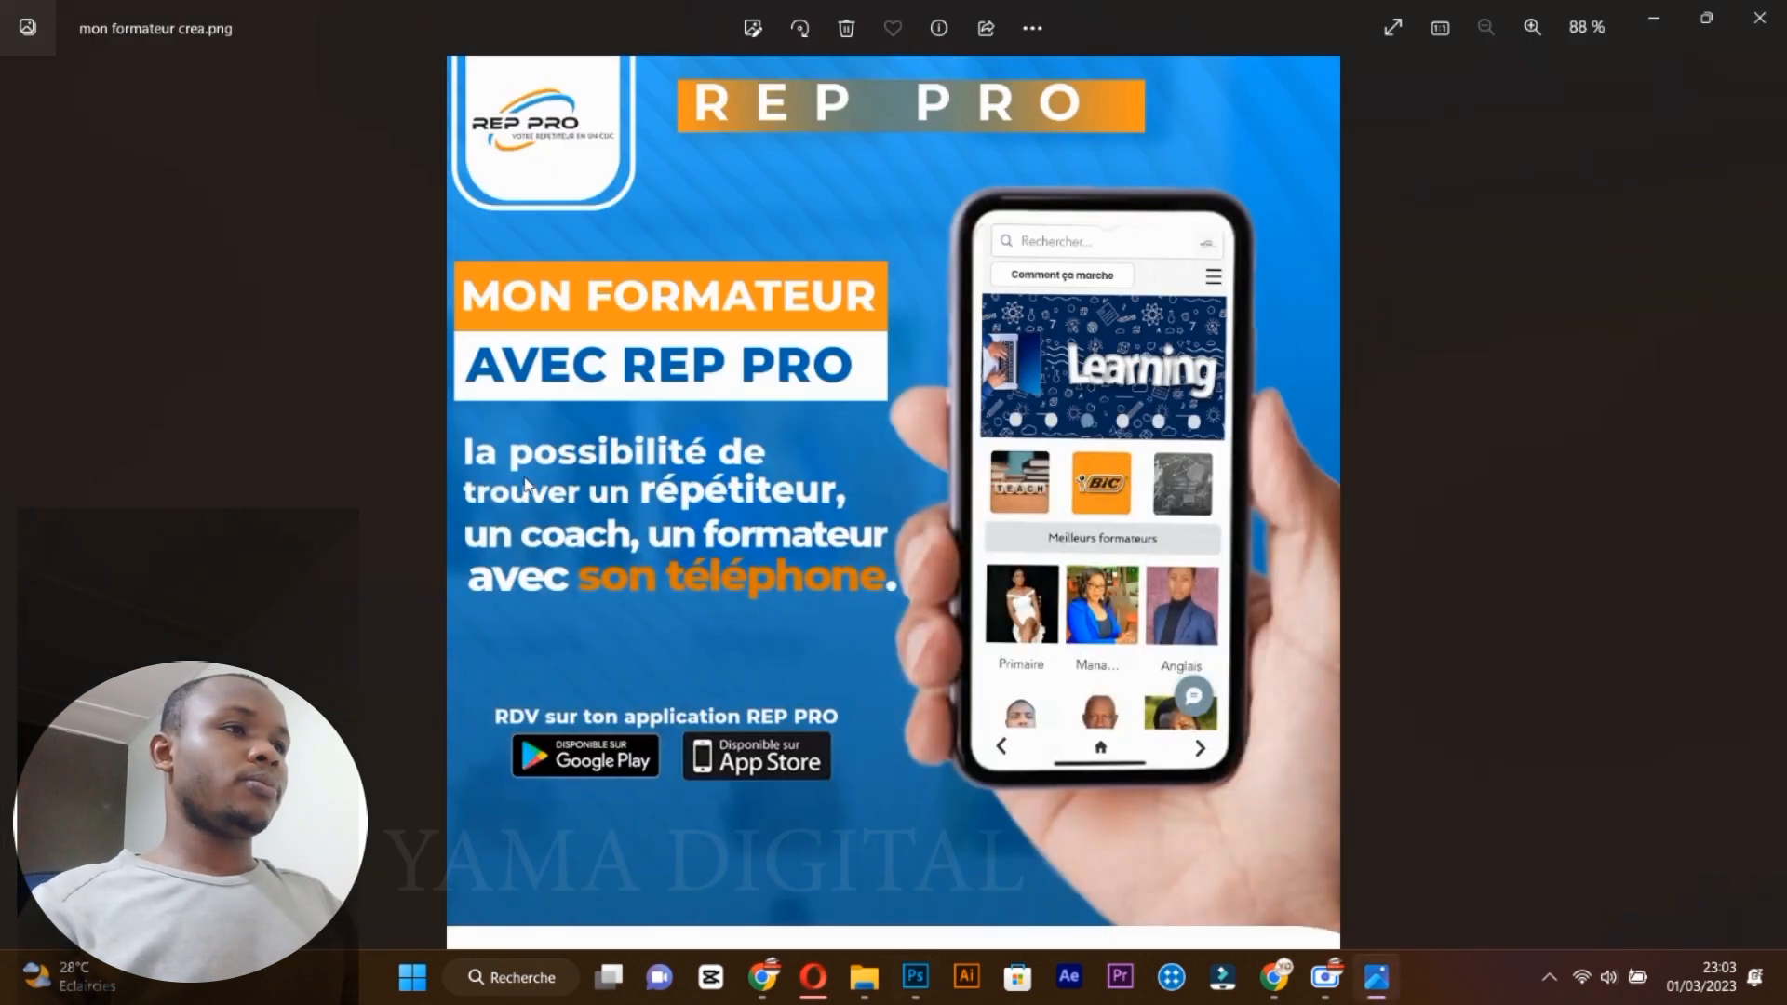
click(915, 977)
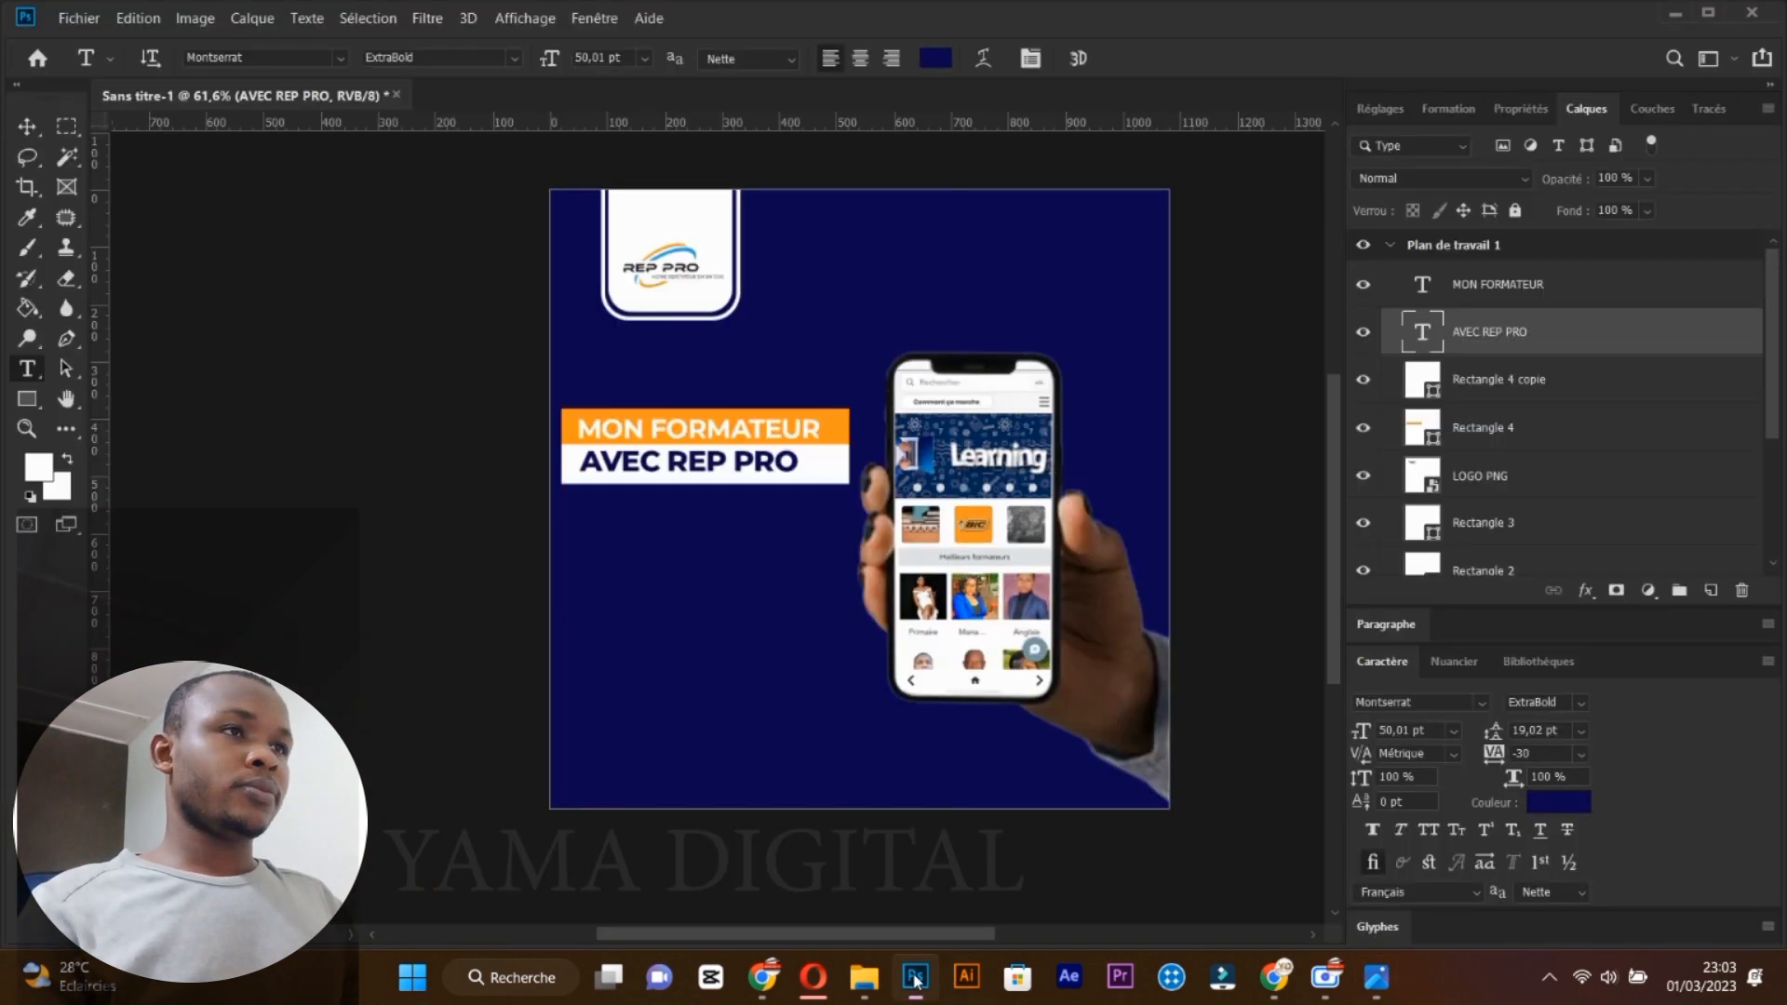
click(562, 504)
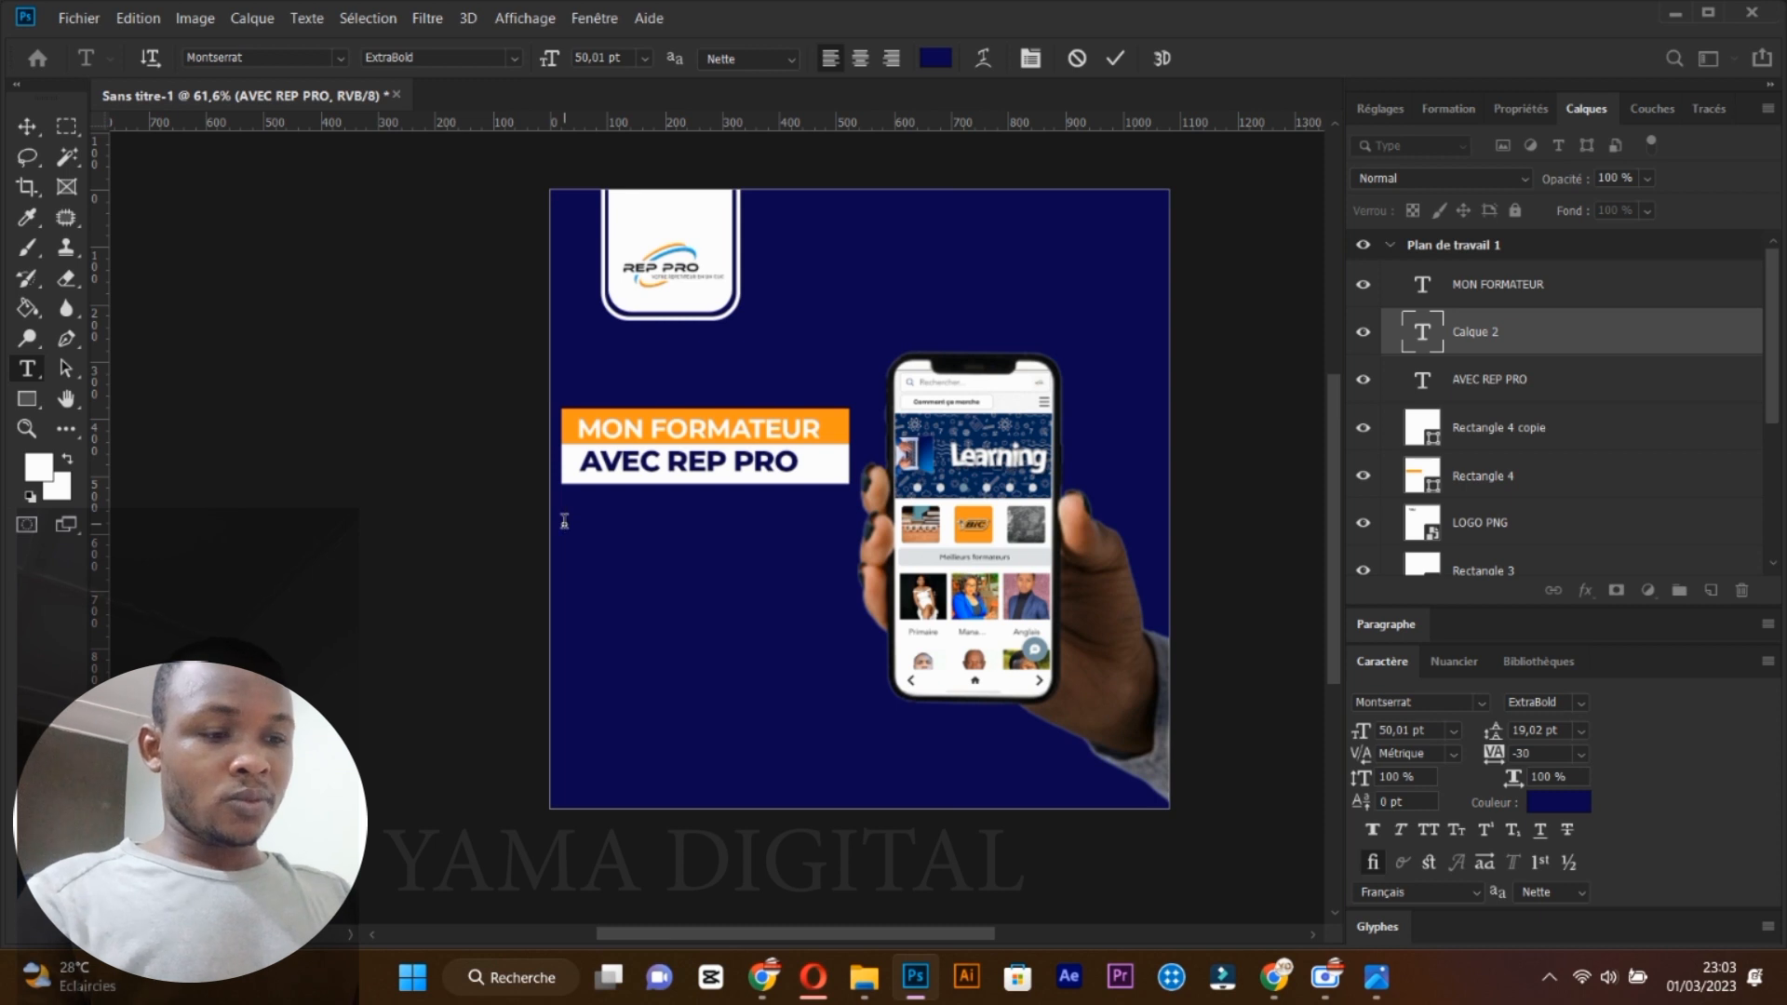
click(935, 58)
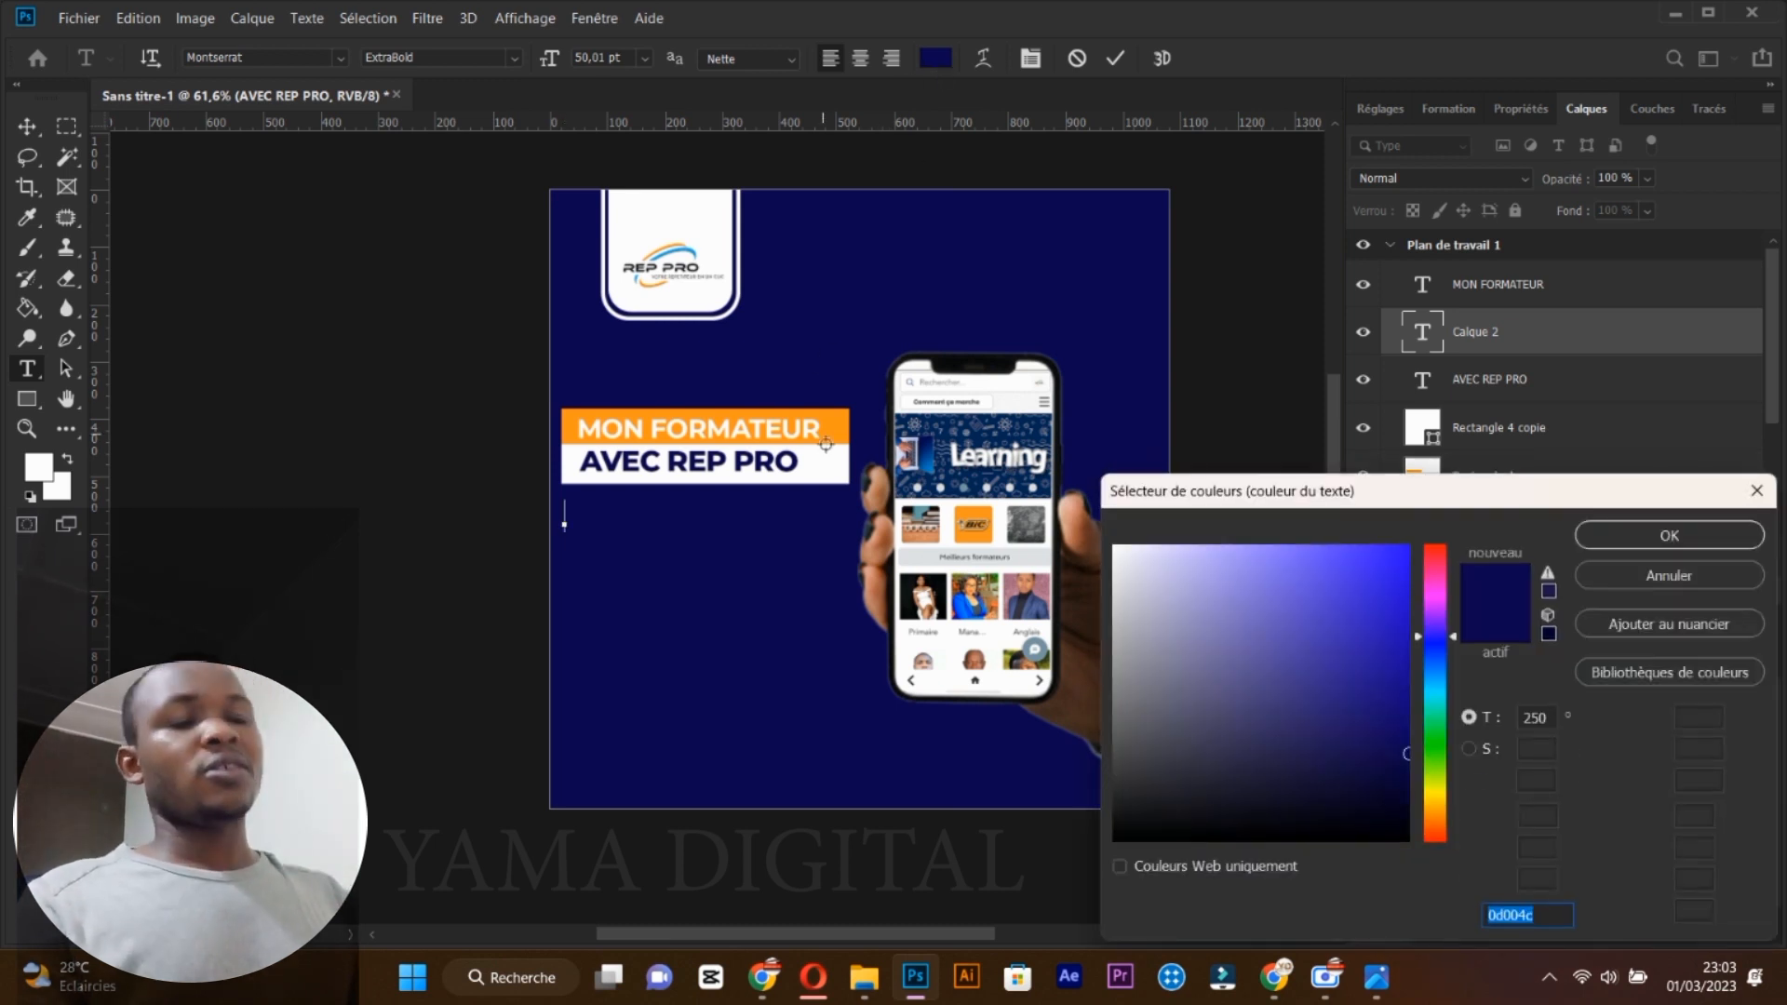
click(825, 453)
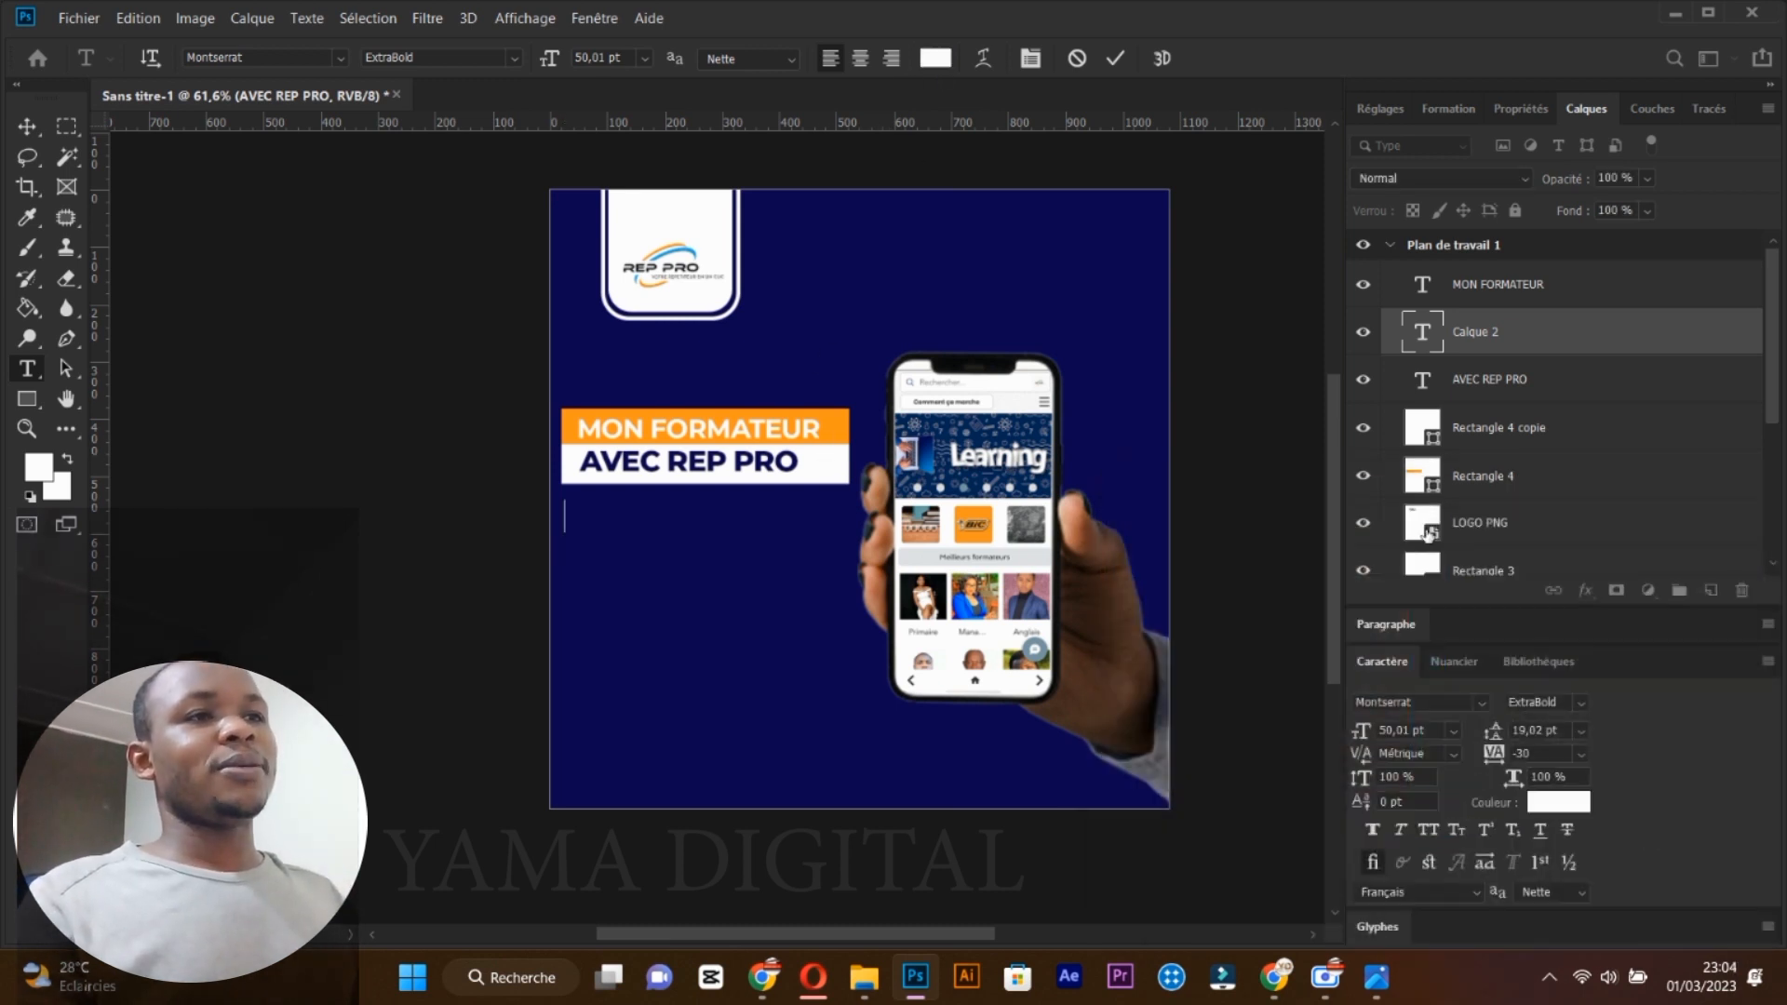
click(1626, 538)
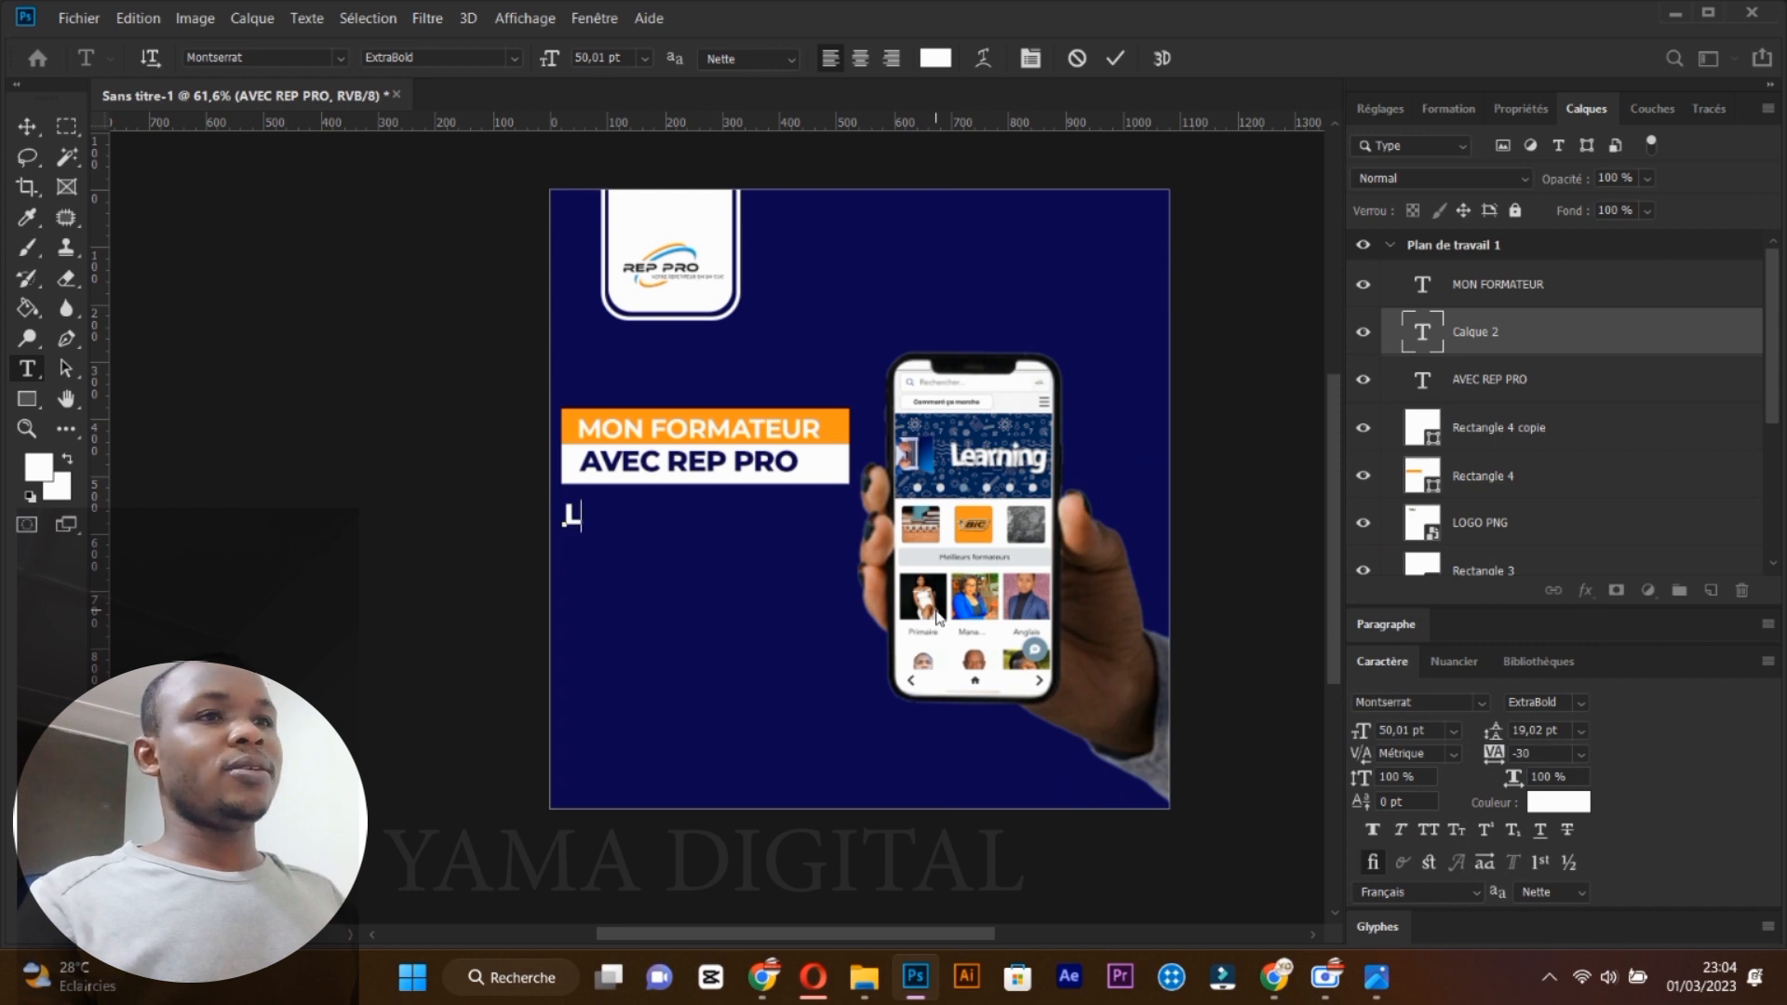
Write "La possibilité de trouver" and reduce the text size to about 41 pt.
text(La po)
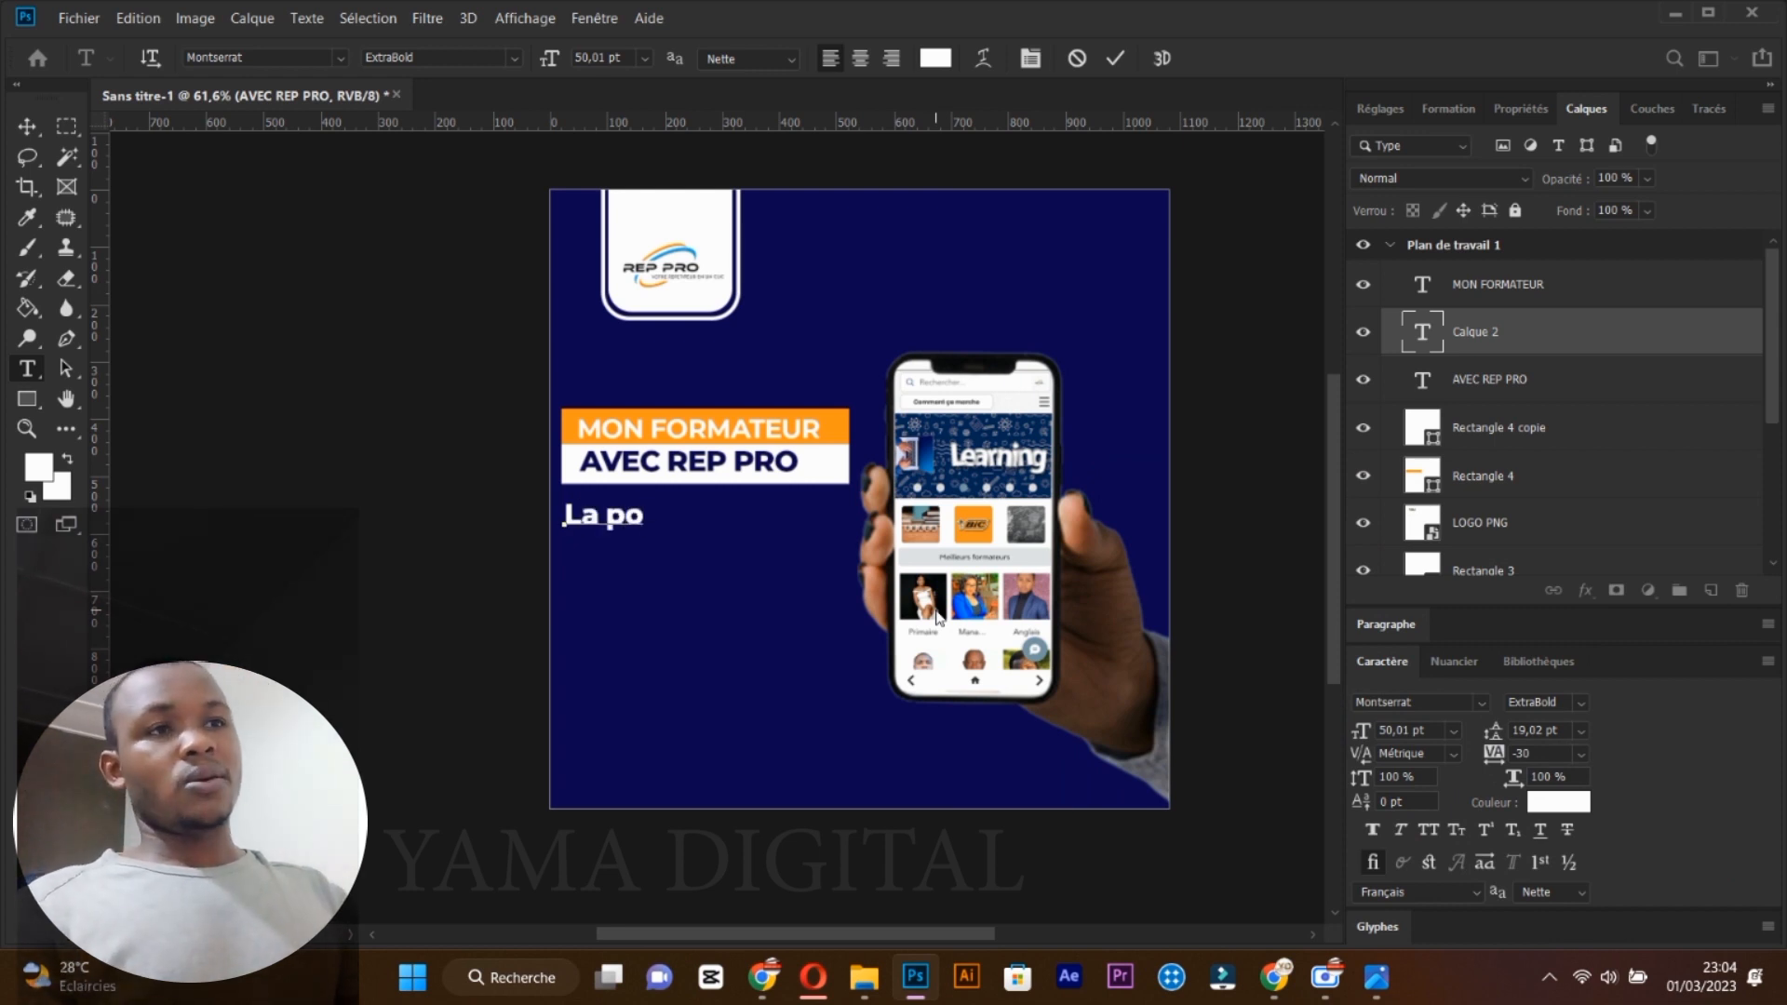
text(ssibil)
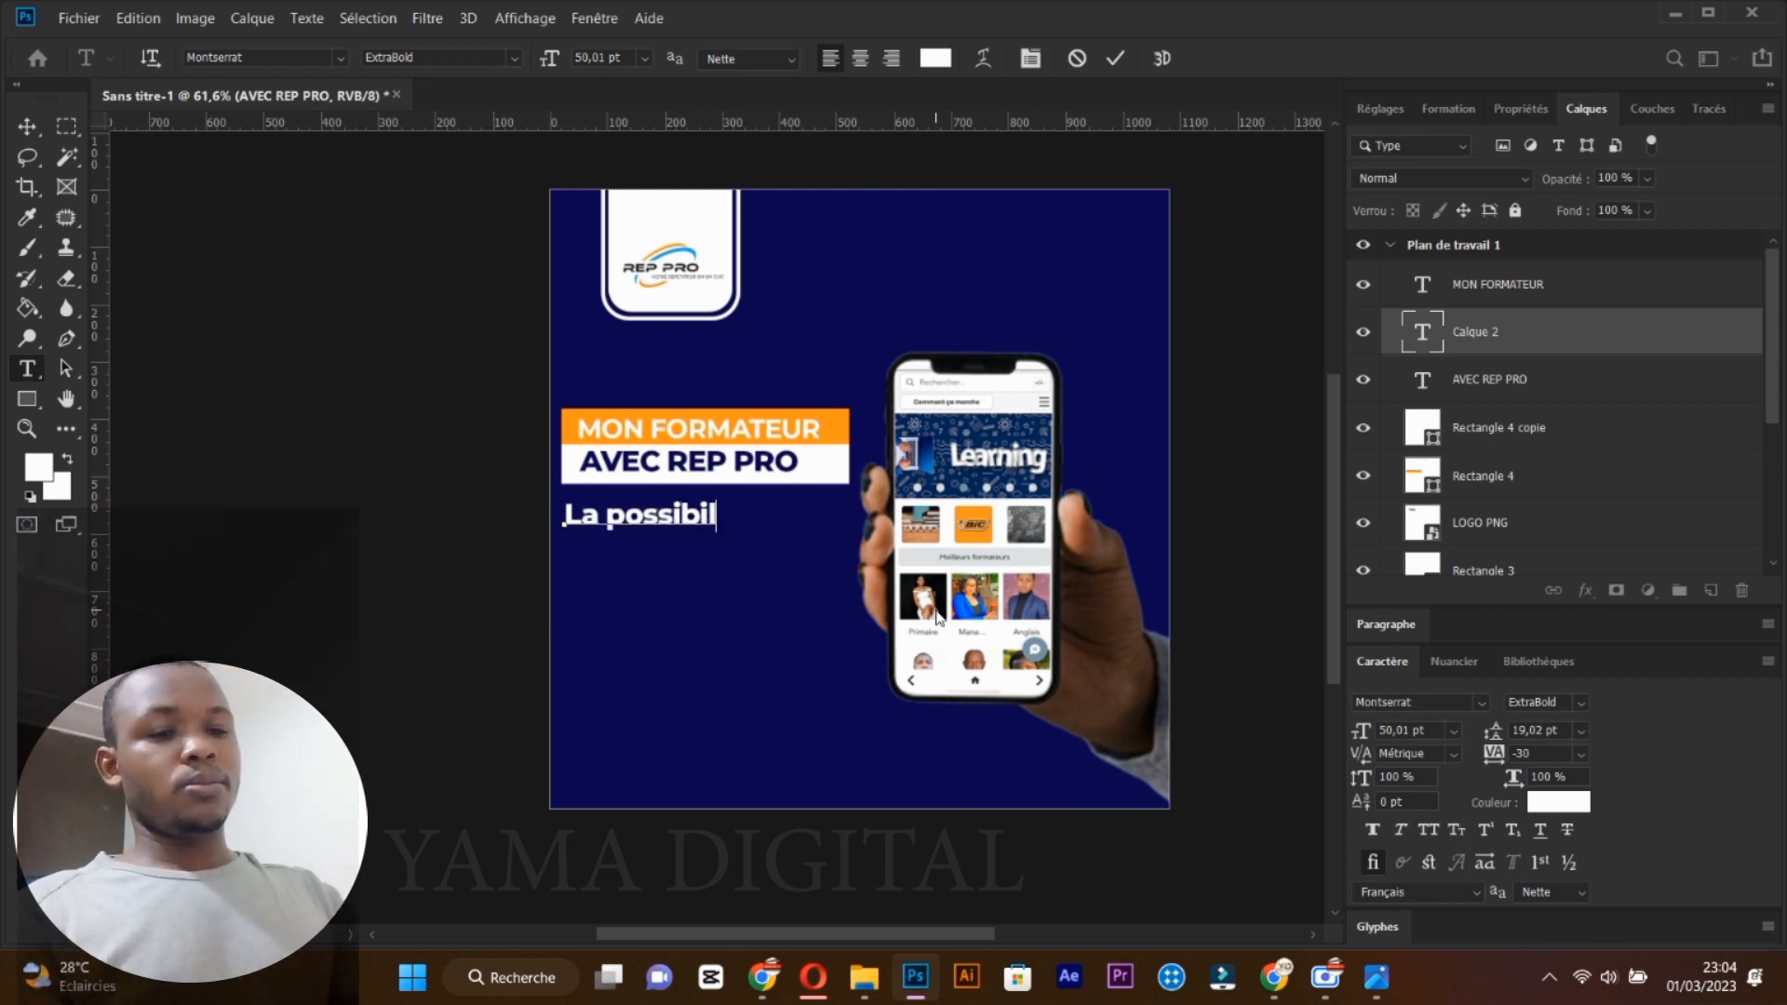
text(ité de tr)
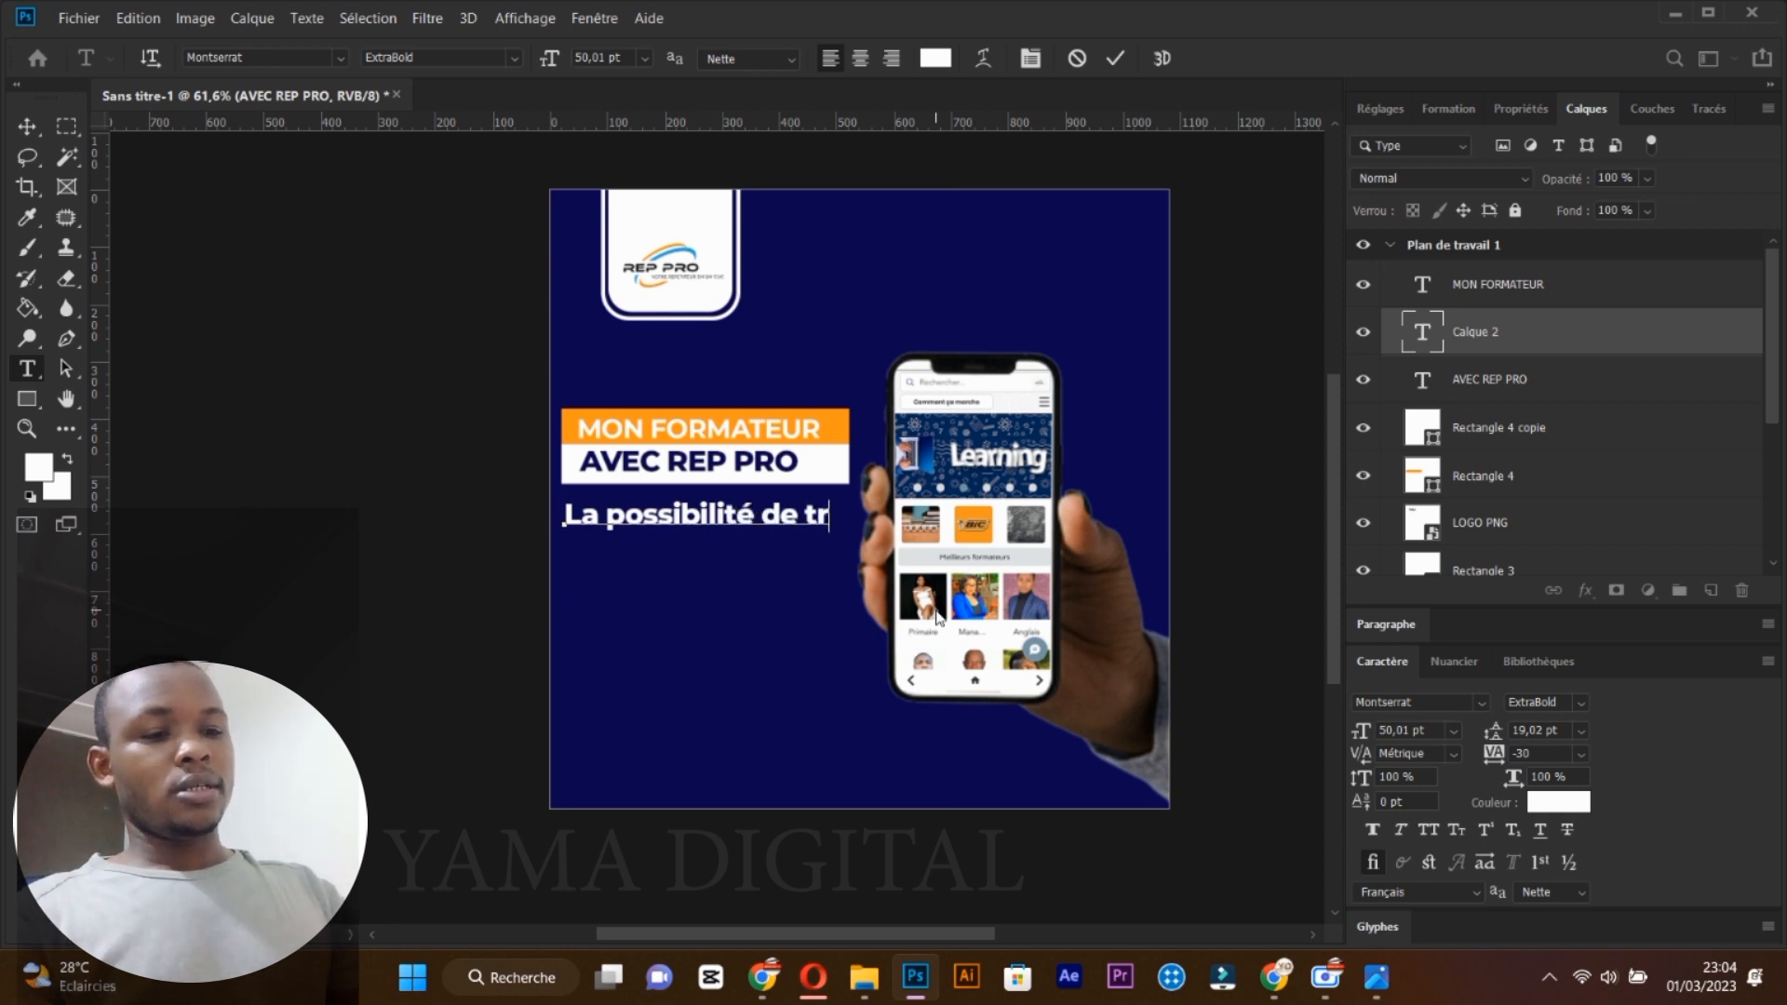
text(ouver)
key(ctrl+a)
drag(552, 62, 543, 63)
click(857, 523)
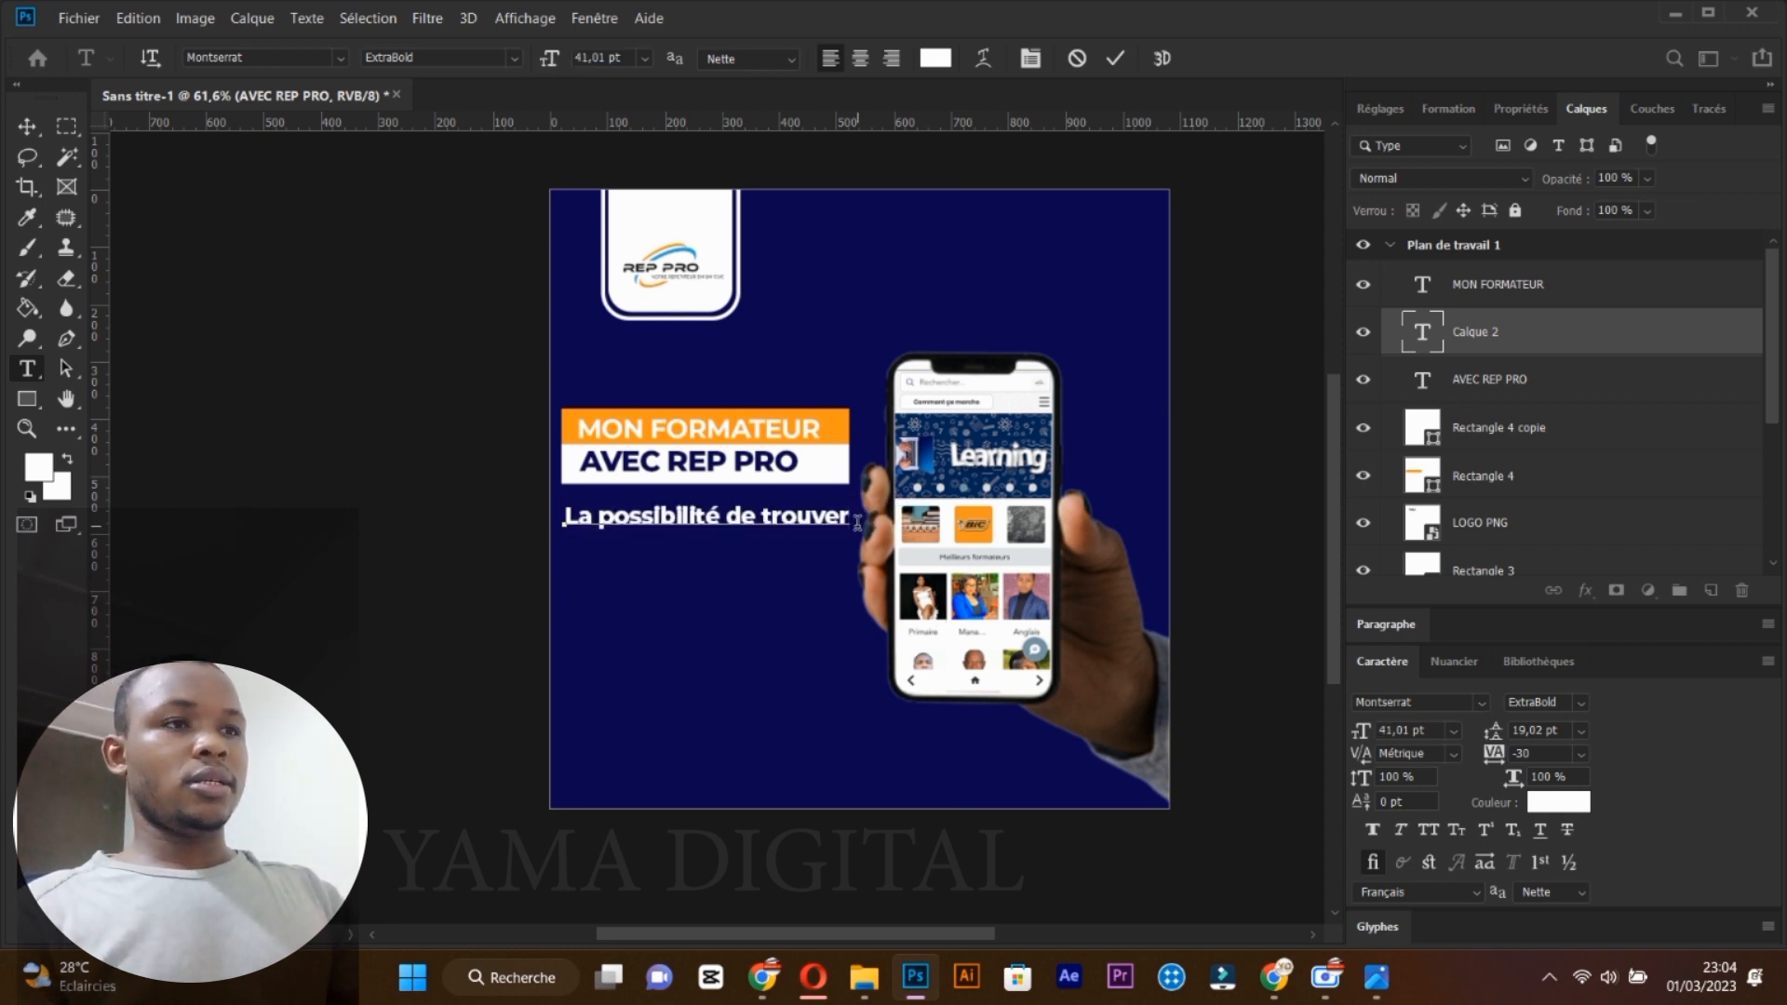
Add a second line reading "un coach" and set the leading of both lines to about 35 pt.
text(un coach)
key(ctrl+a)
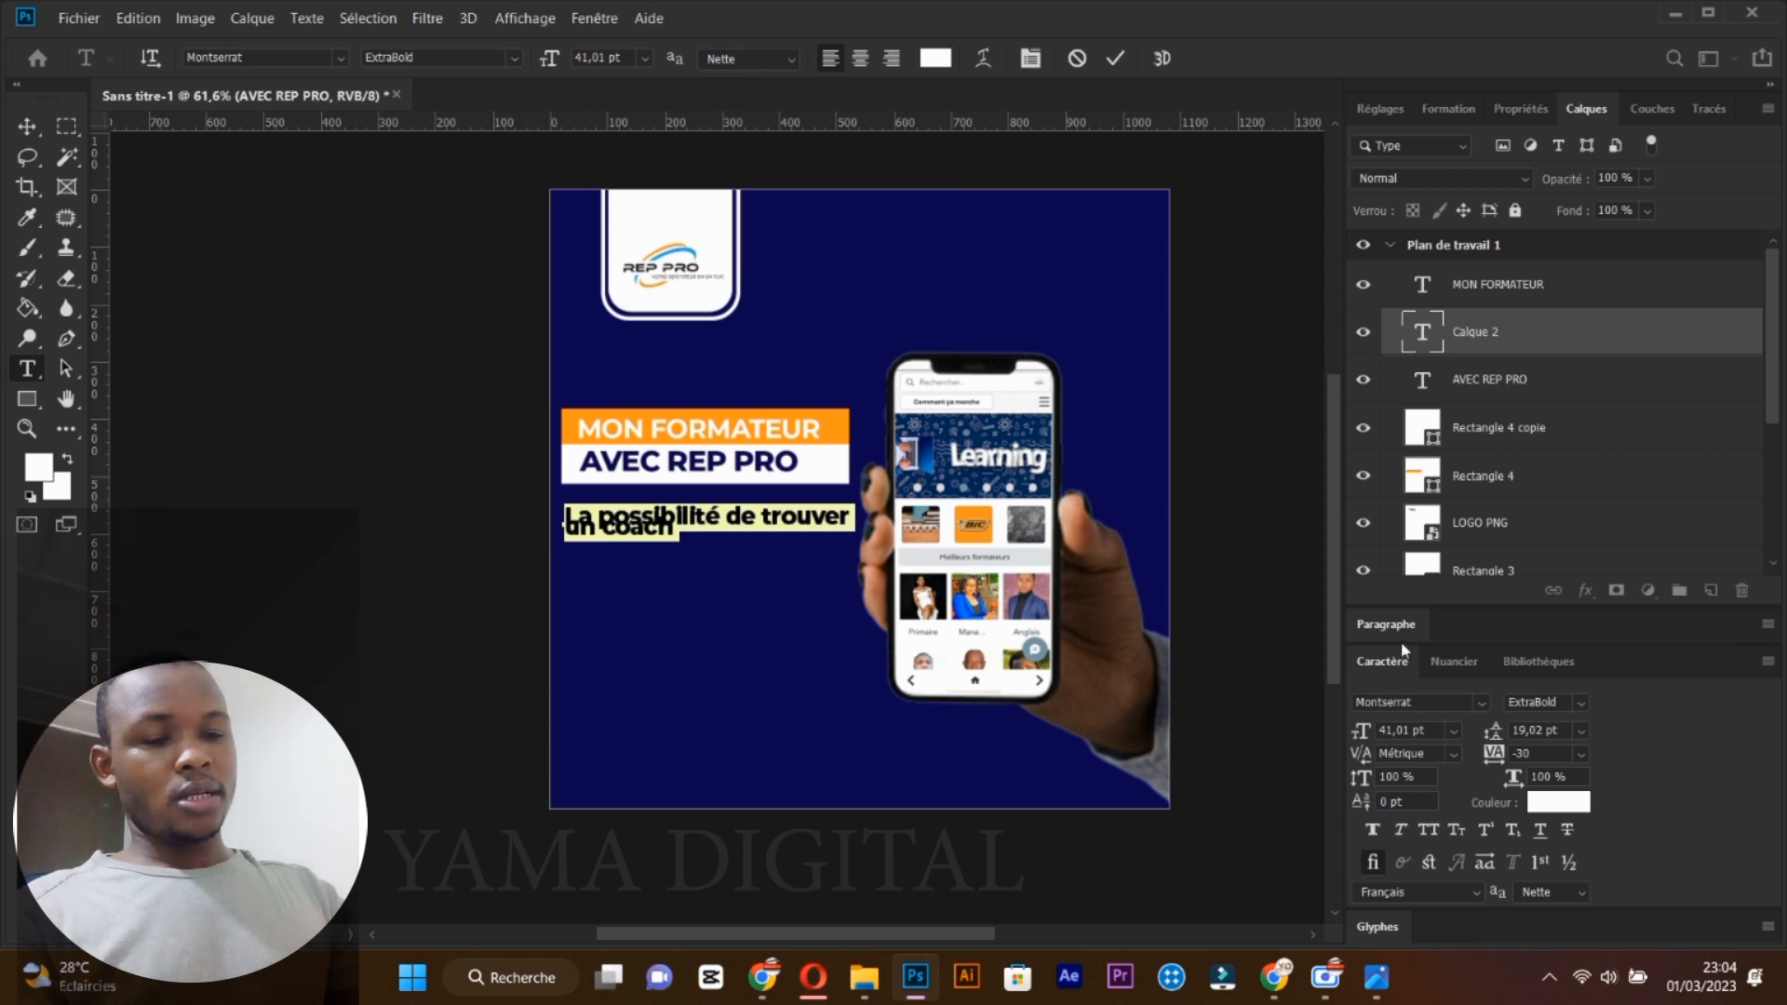
click(588, 17)
click(610, 255)
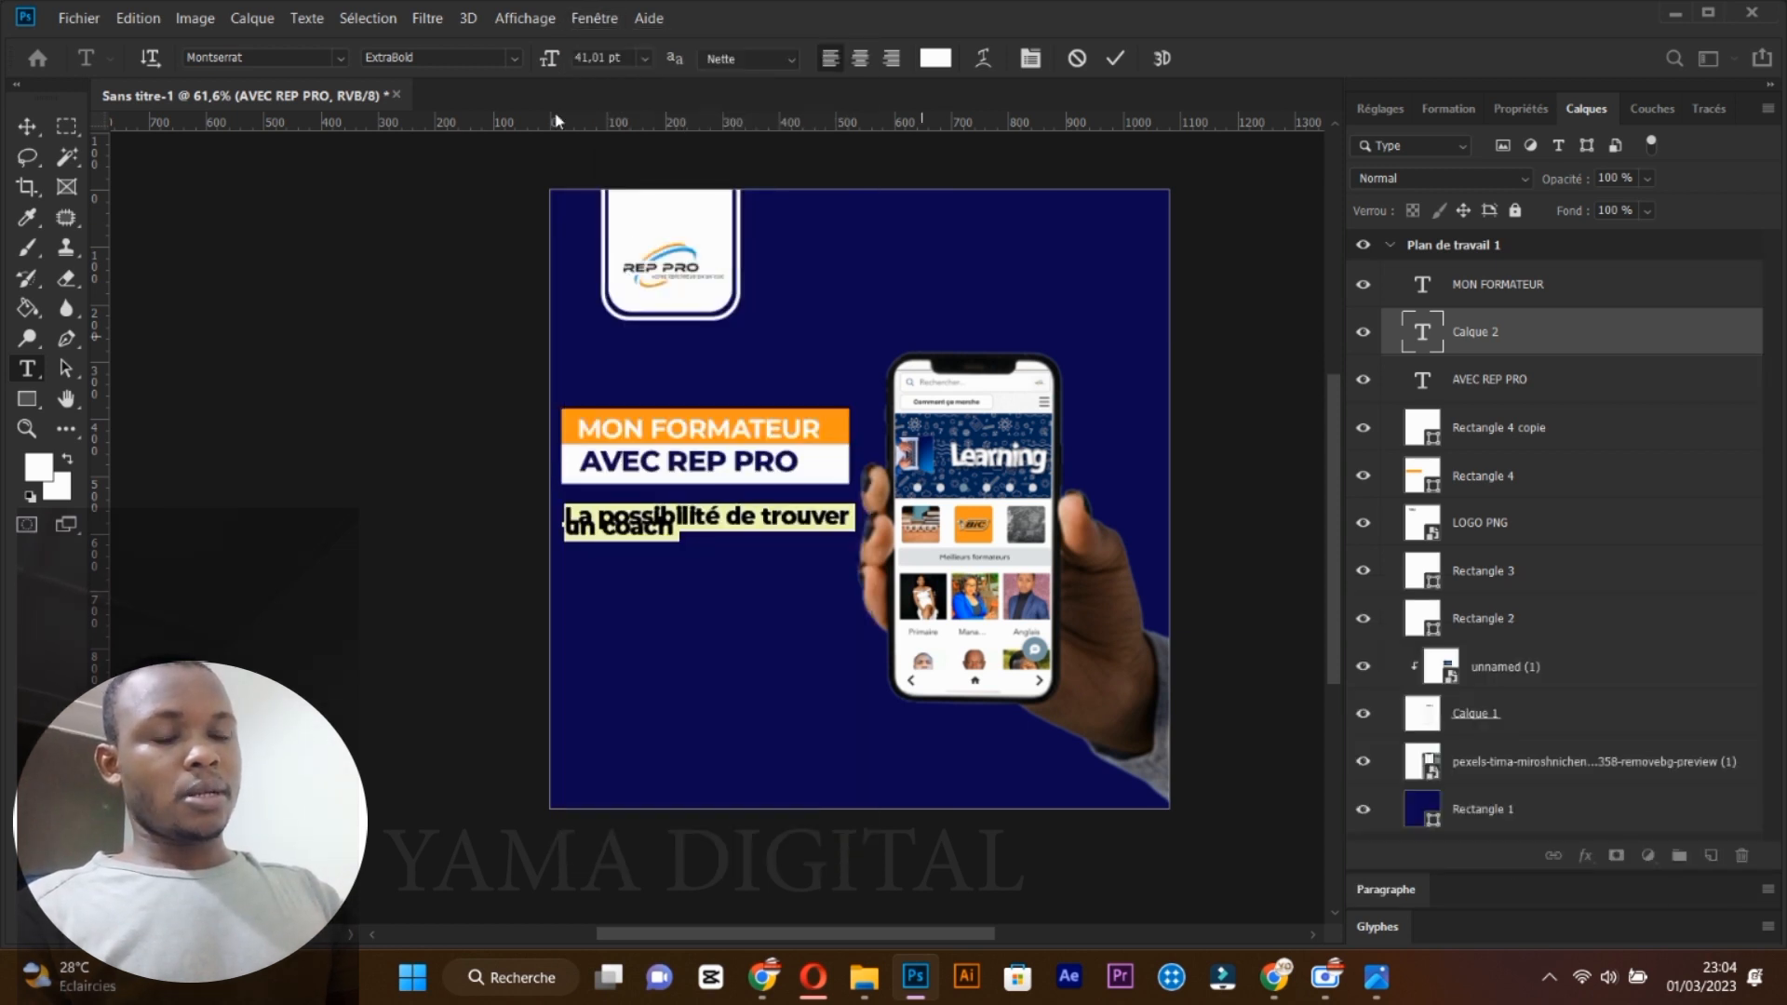
click(591, 17)
click(609, 255)
drag(1492, 731, 1508, 732)
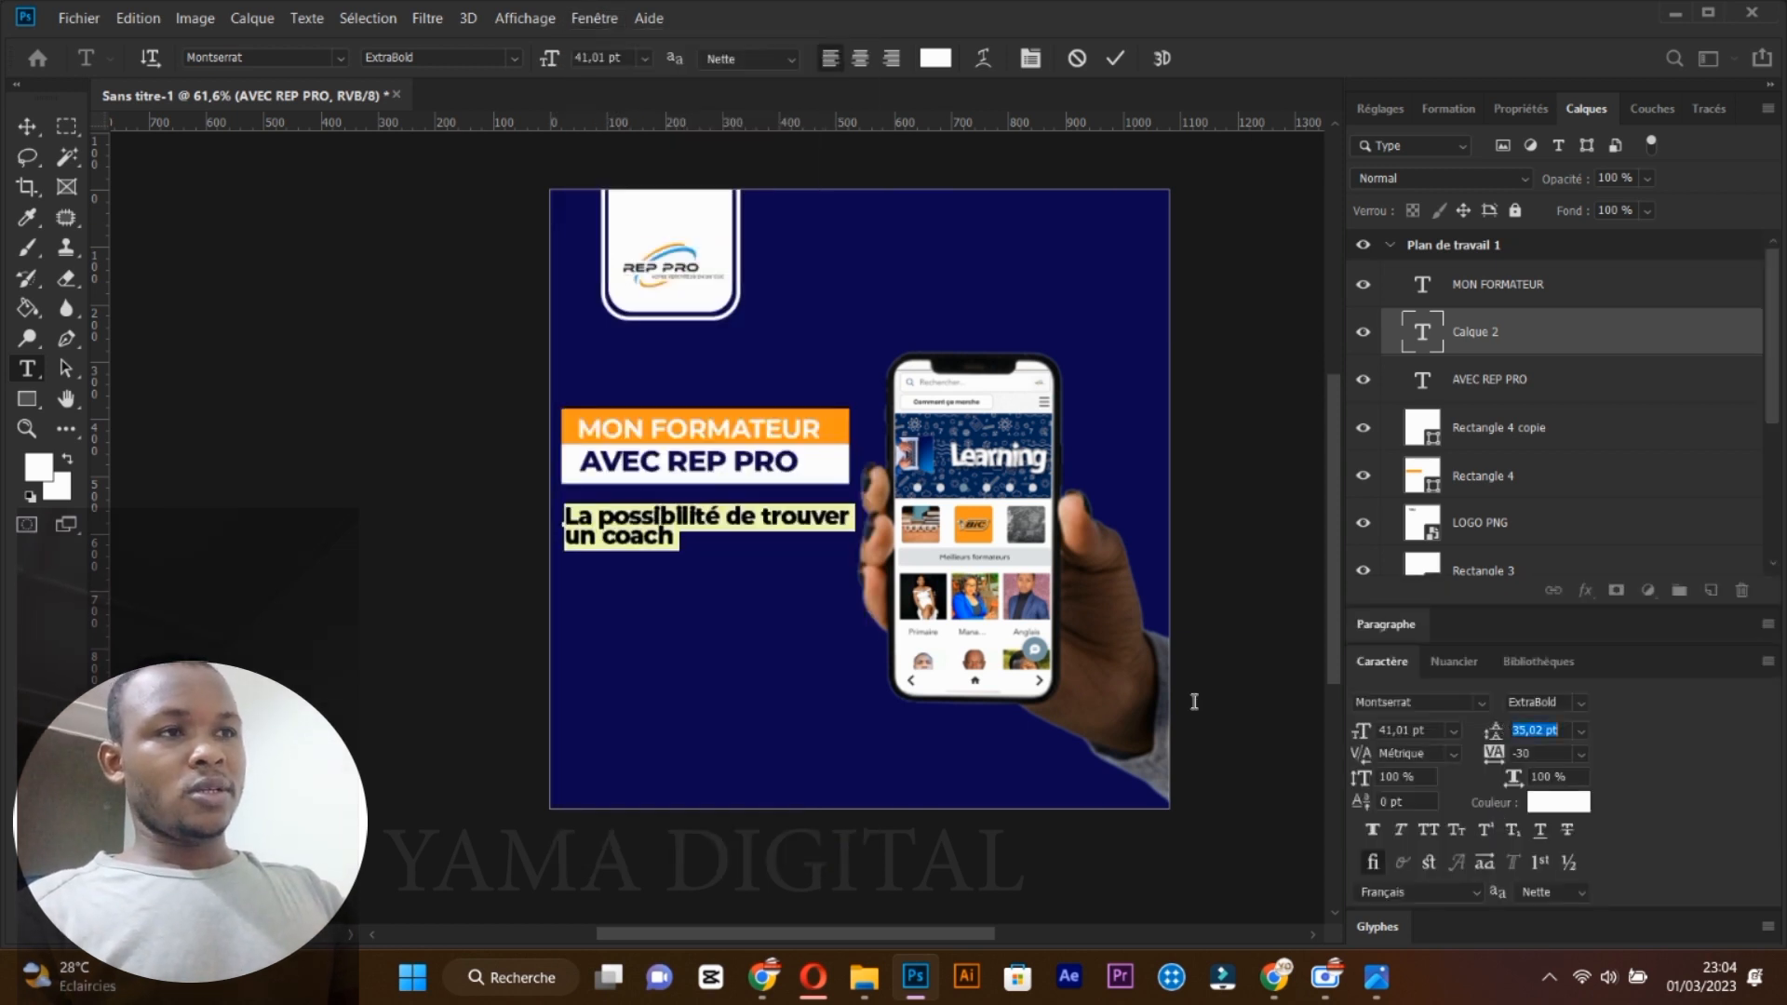
Continue the paragraph after "un coach" with ", un répétiteur", "un formateur" and "avec votre téléphone", breaking it over four lines in total.
click(700, 543)
text(, un répétiteur un e)
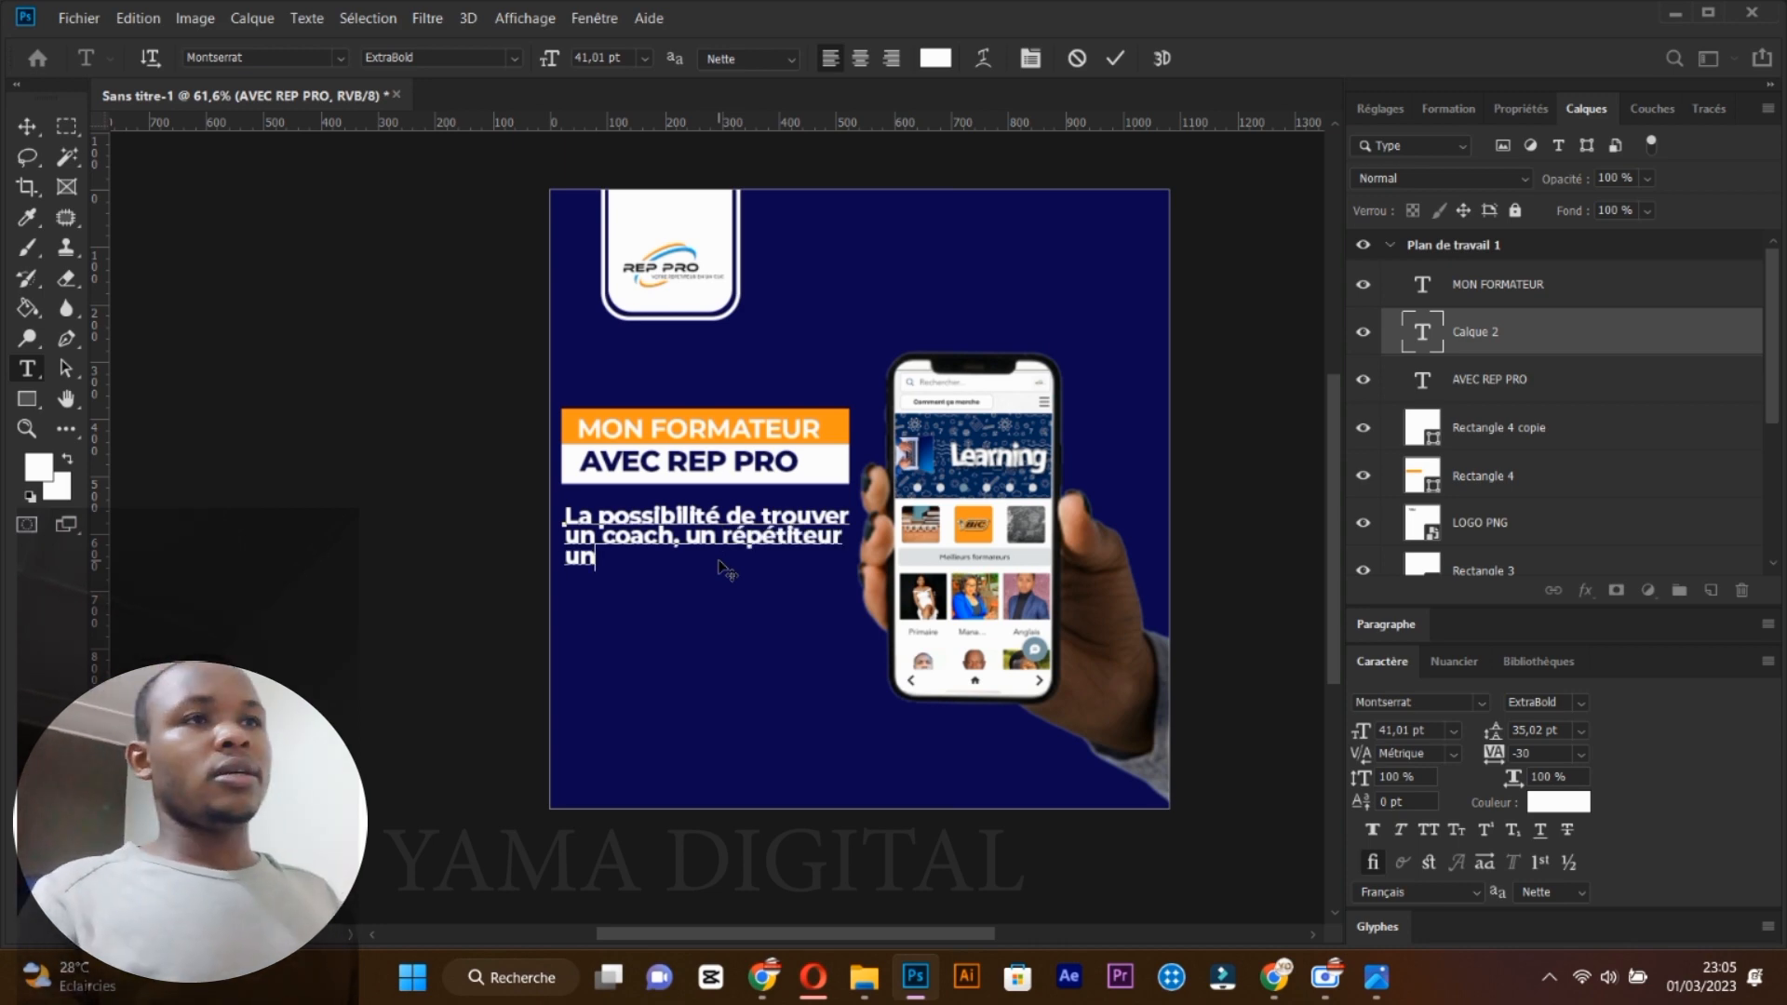
key(BackSpace)
text(formatz)
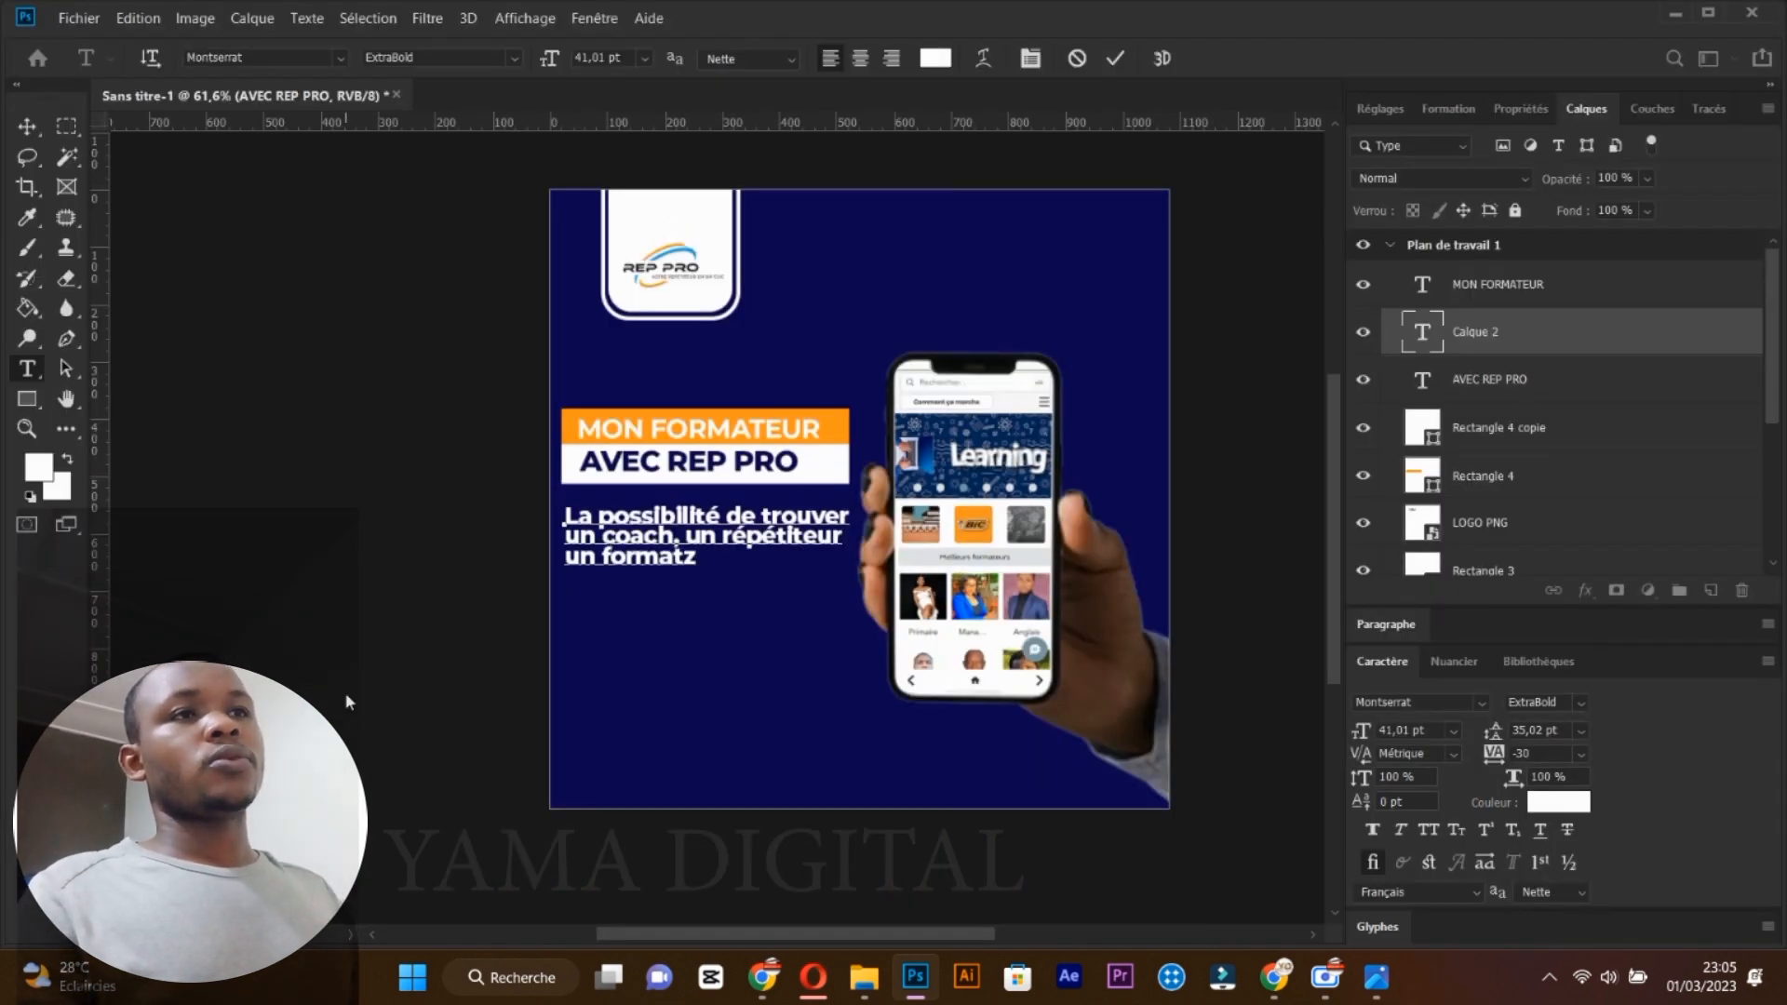
key(BackSpace)
text(eur)
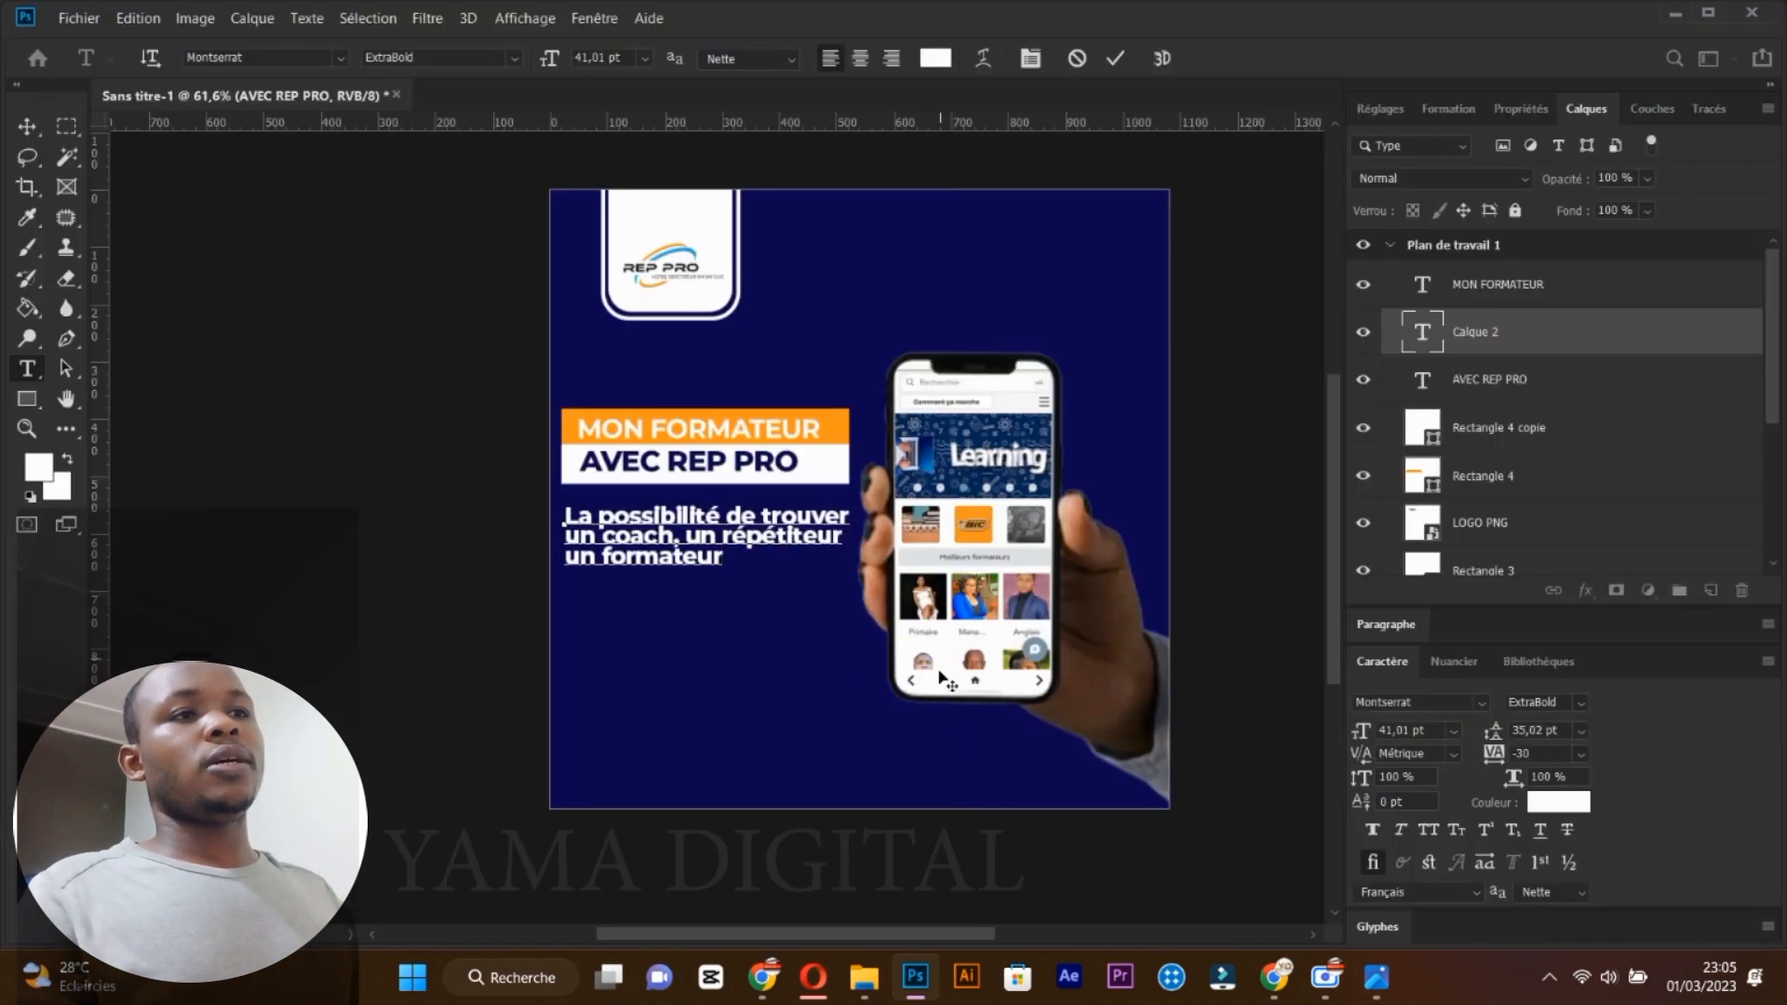
text( avec votre)
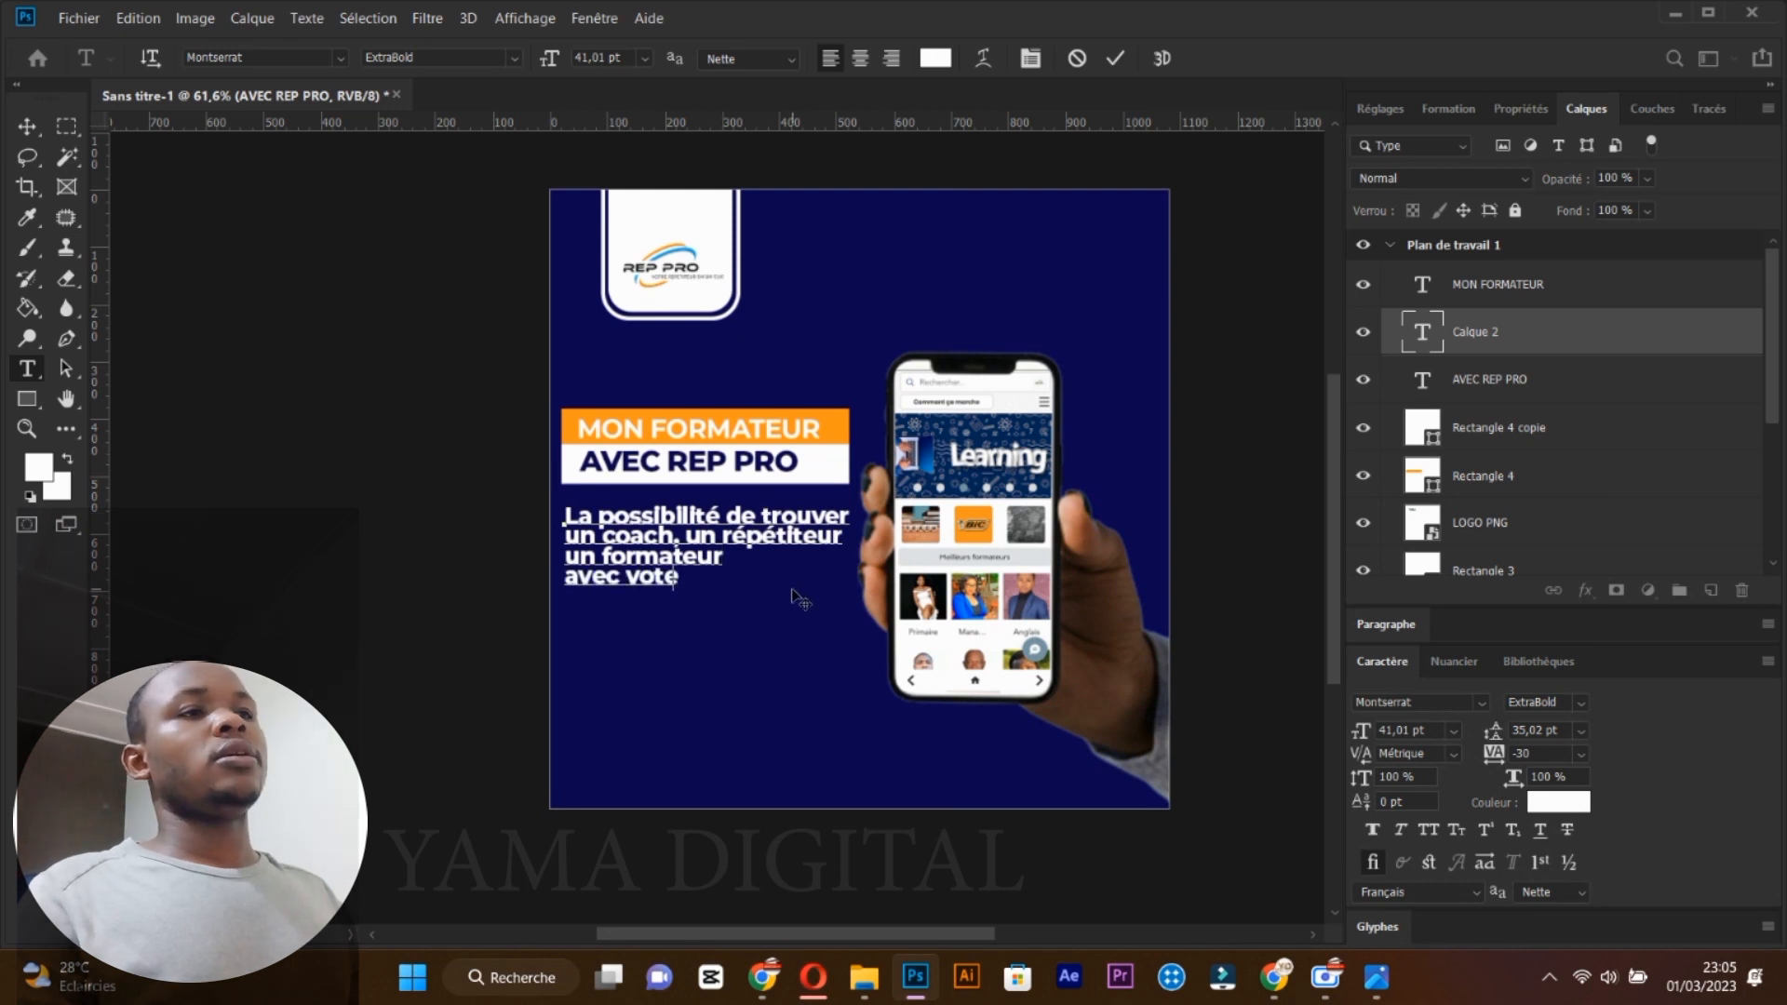
text( téléphone)
Increase the leading of the whole four-line paragraph below the headline and commit the text.
key(ctrl+a)
mouse_move(1493, 731)
mouse_down()
mouse_move(1517, 737)
mouse_move(1485, 733)
mouse_up()
click(1495, 321)
click(736, 568)
key(ctrl+a)
click(1559, 296)
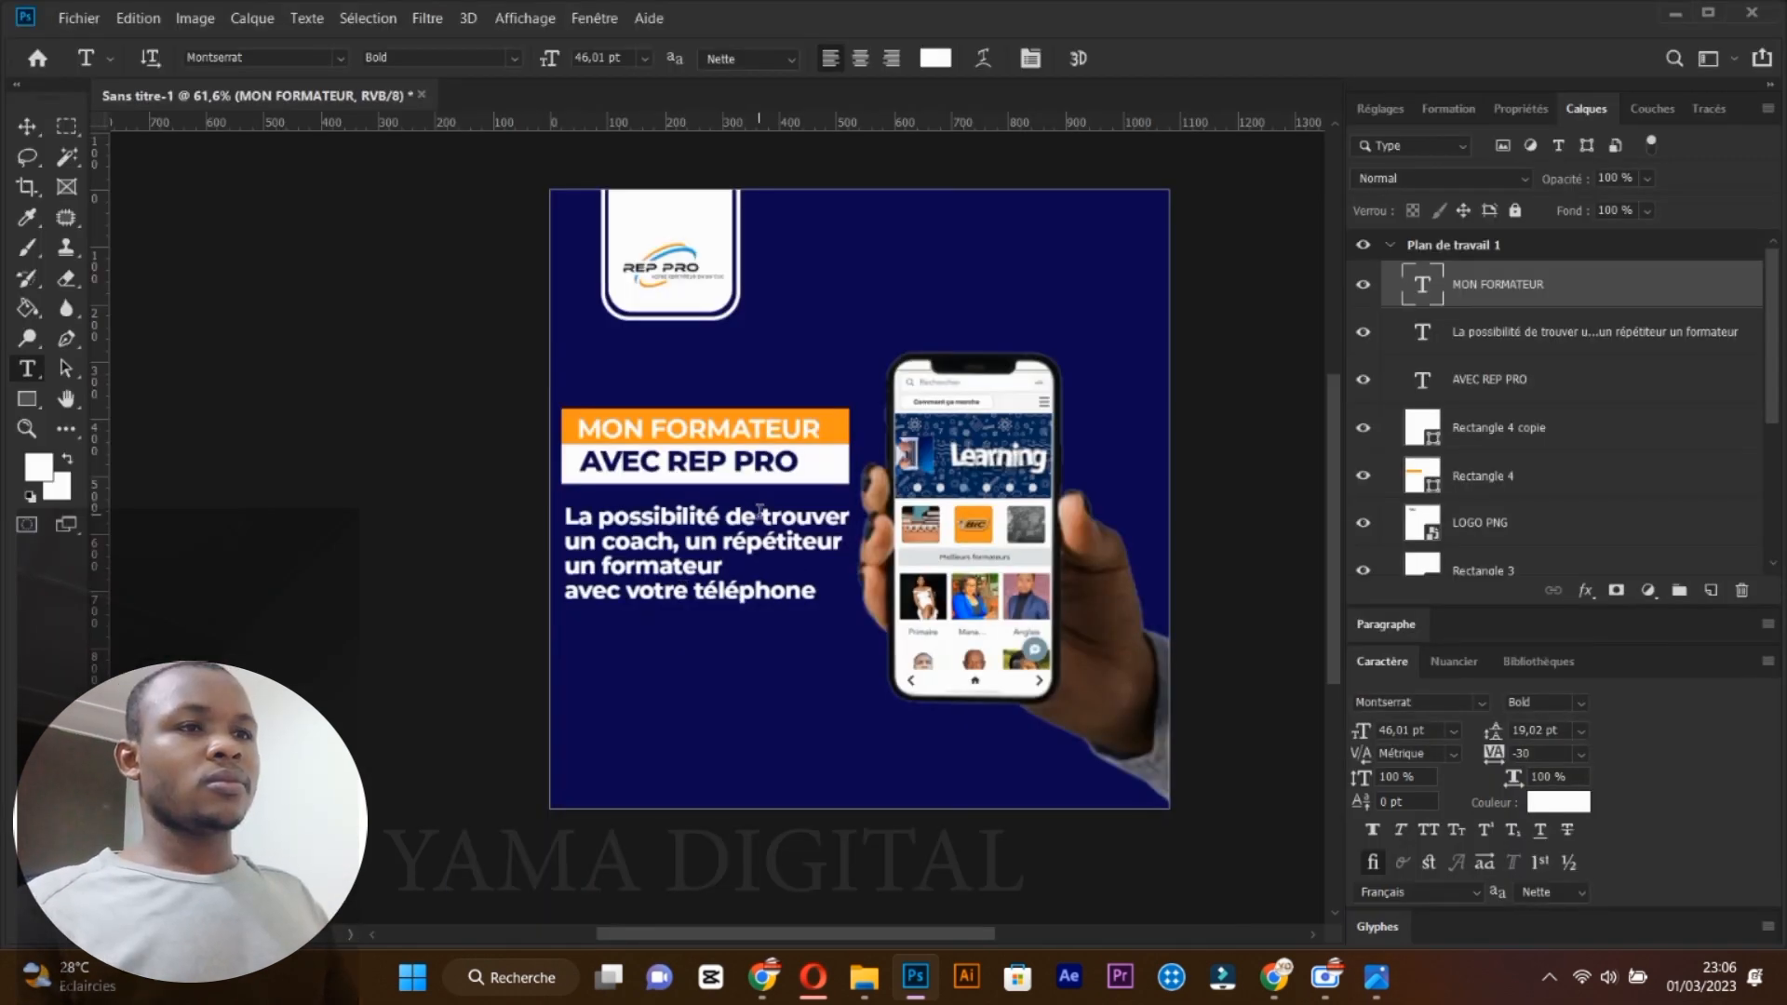
Re-break the paragraph so "trouver" and "un coach," share the second line and "un répétiteur, un formateur" share the third.
click(759, 510)
key(Return)
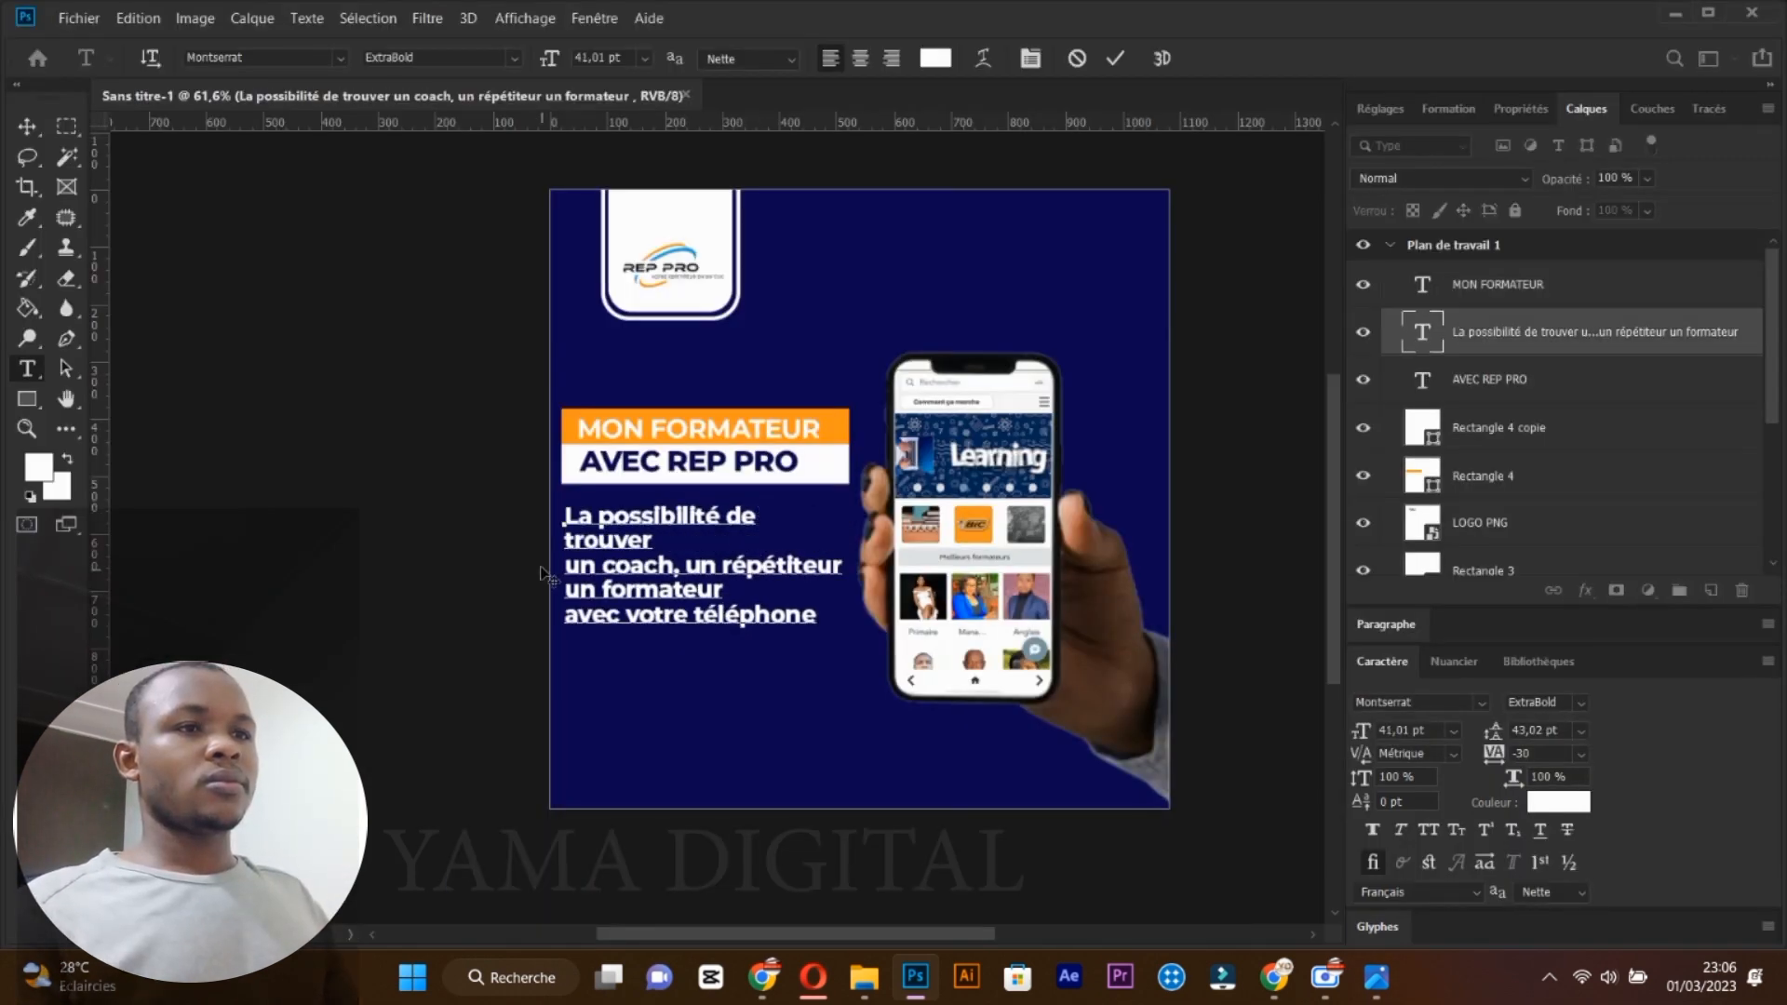
click(565, 564)
key(BackSpace)
key(Return)
key(Delete)
key(Down)
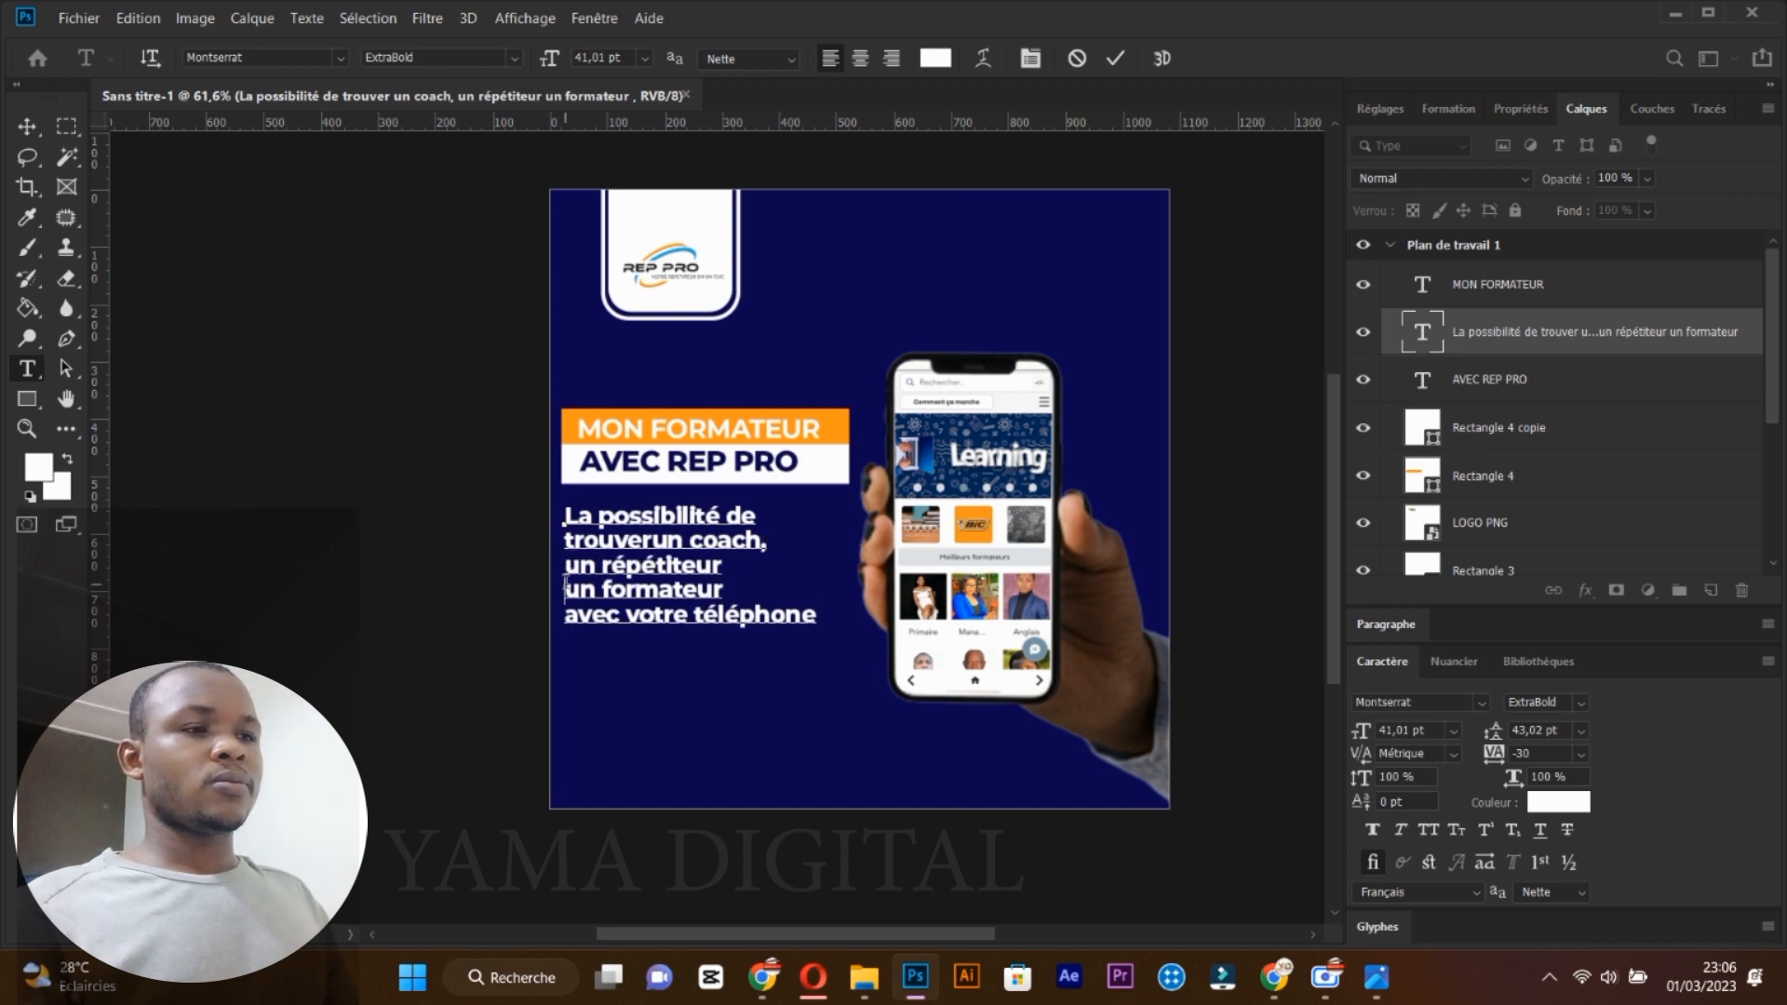
key(BackSpace)
text(,)
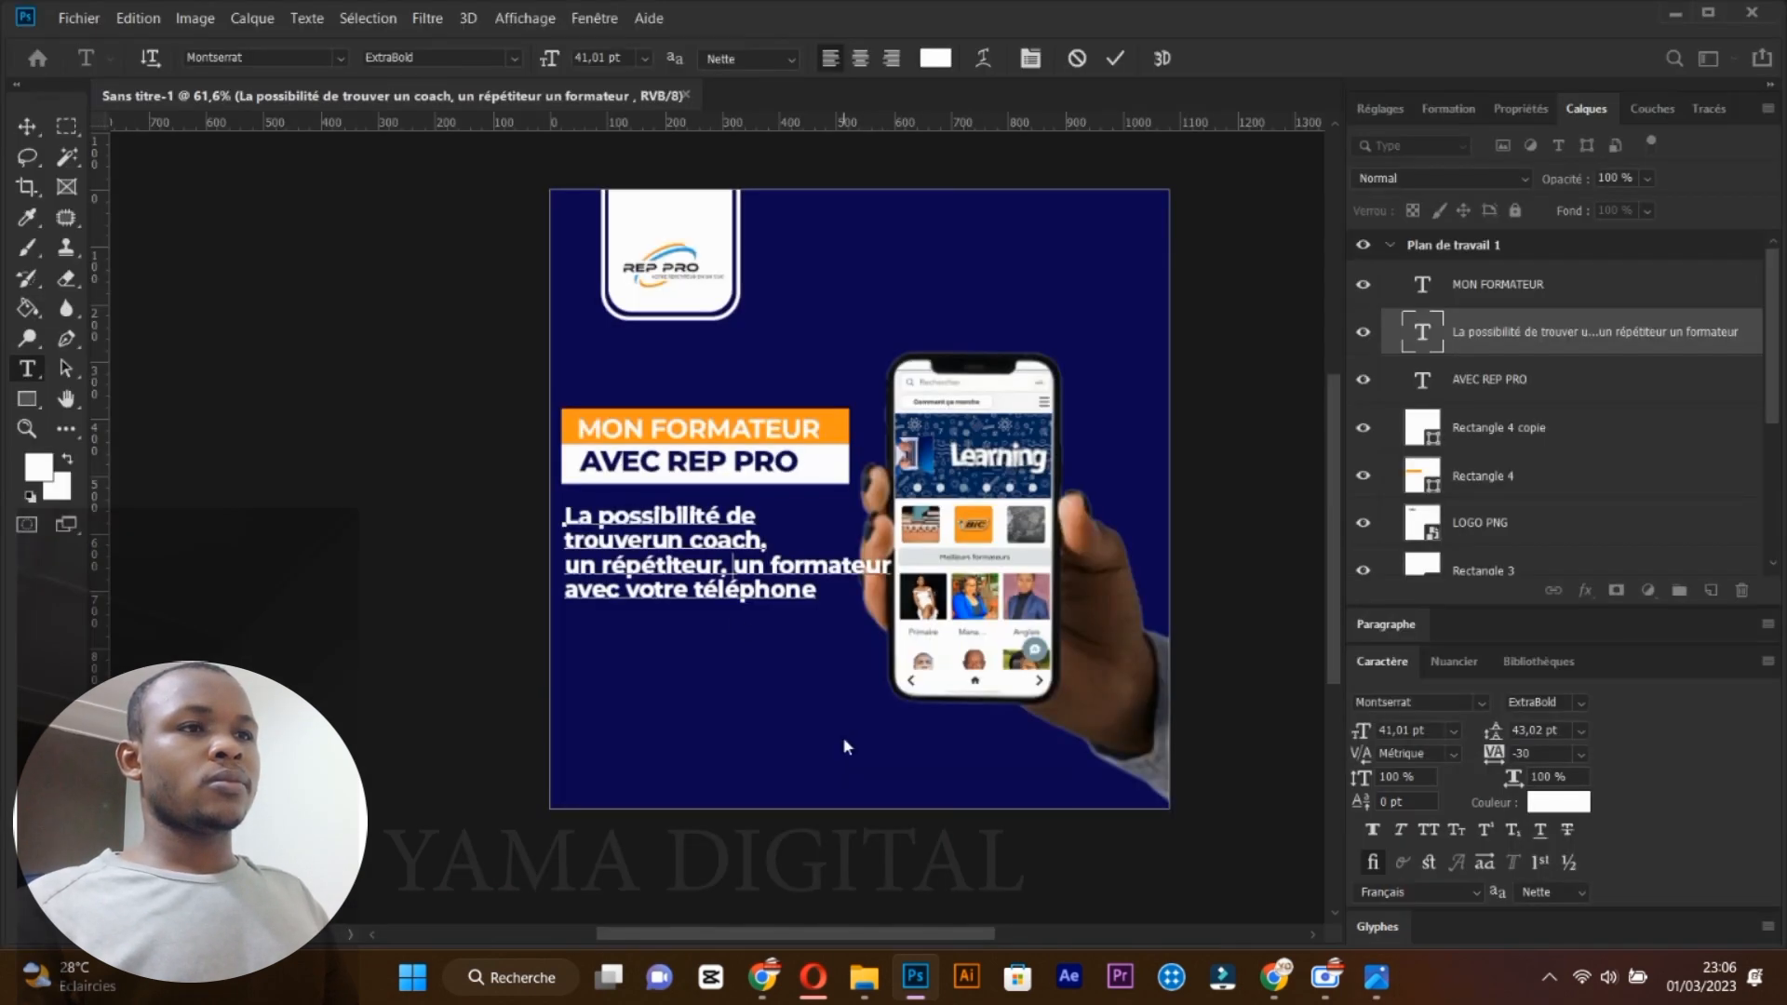
Replace "coach," with "répétiteur" in the paragraph's second line so it reads "trouver un répétiteur".
click(764, 542)
key(BackSpace)
key(BackSpace)
key(BackSpace)
key(BackSpace)
key(BackSpace)
key(BackSpace)
key(BackSpace)
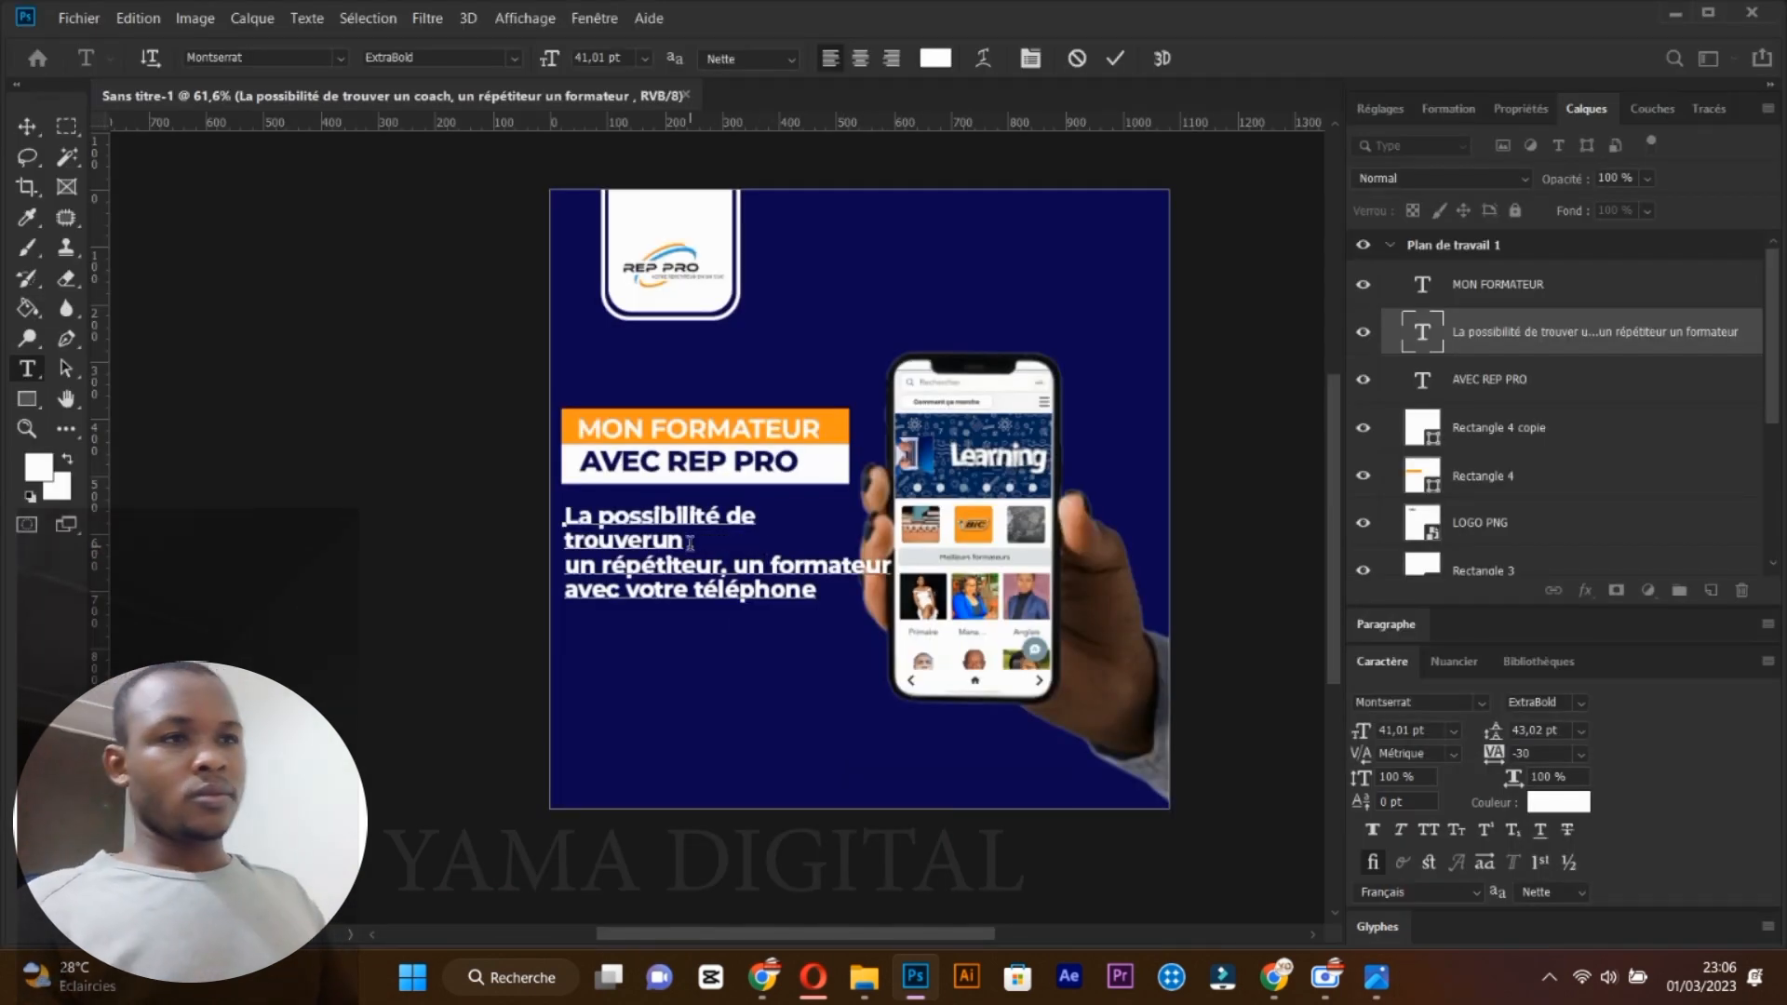
click(655, 541)
click(701, 545)
text(répétiteur)
Replace "répétiteur," with "coach" in the paragraph's third line so it reads "un coach un formateur".
click(724, 565)
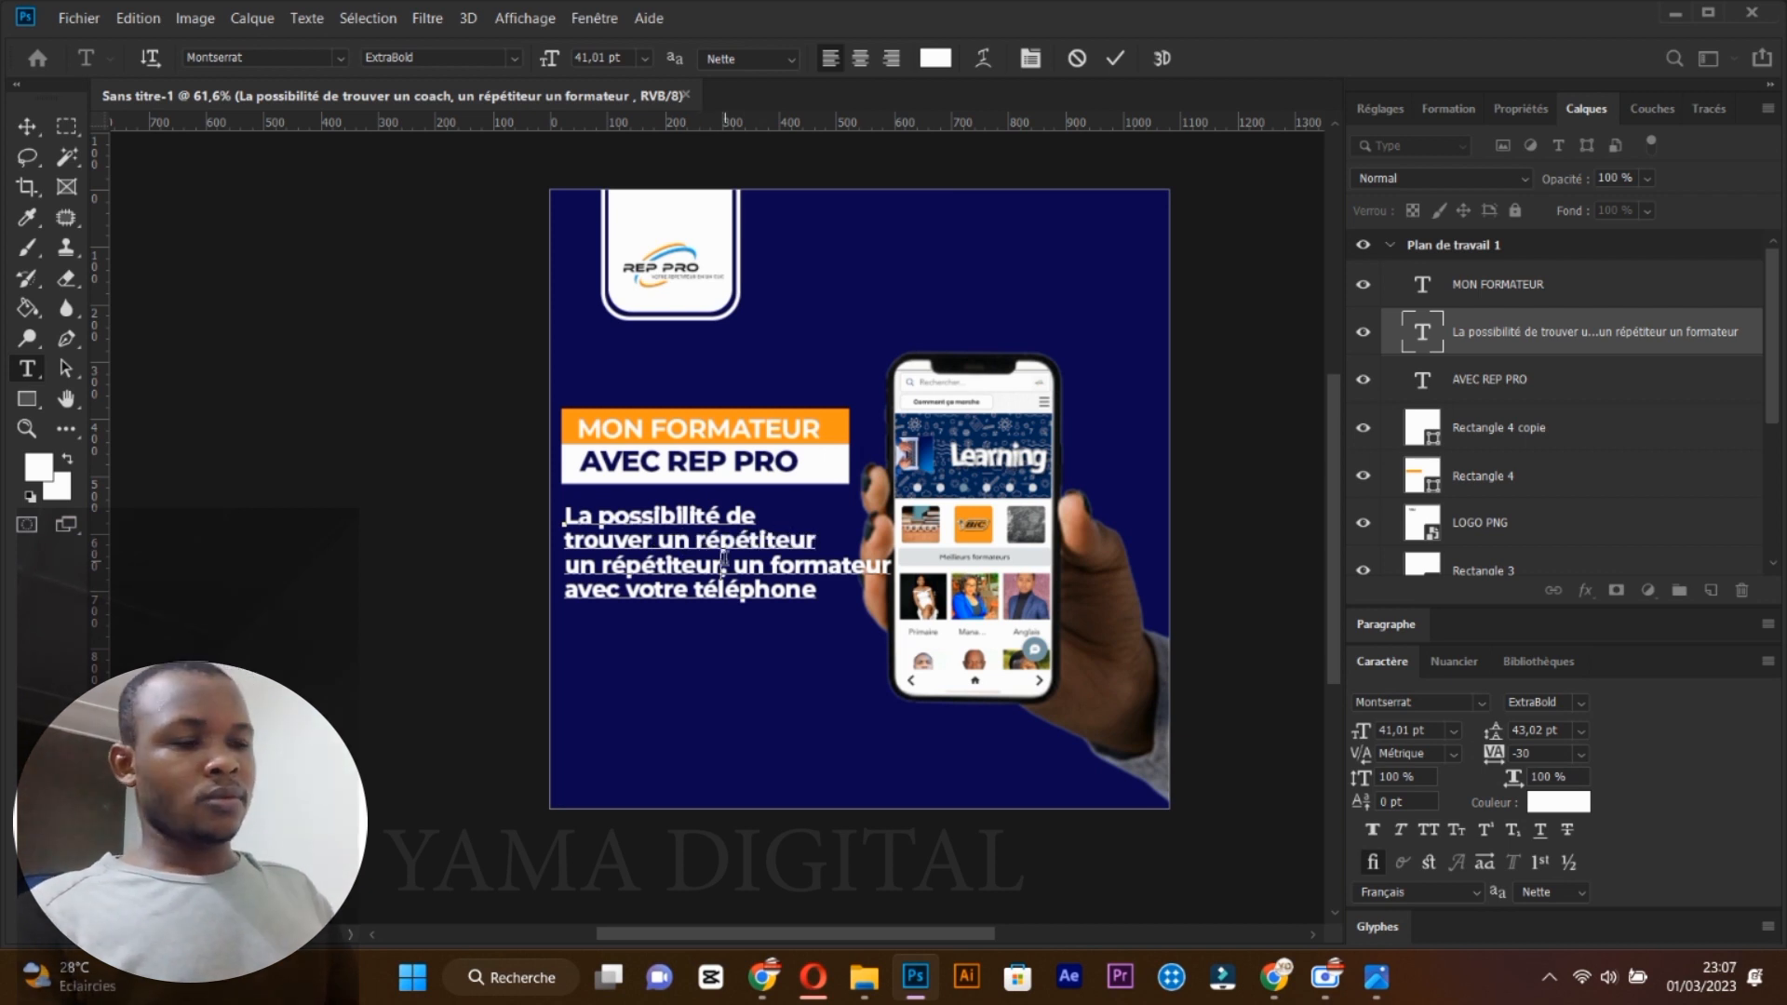
key(BackSpace)
key(BackSpace)
key(BackSpace)
key(BackSpace)
key(BackSpace)
key(BackSpace)
key(BackSpace)
key(BackSpace)
key(BackSpace)
key(BackSpace)
key(BackSpace)
text(coach)
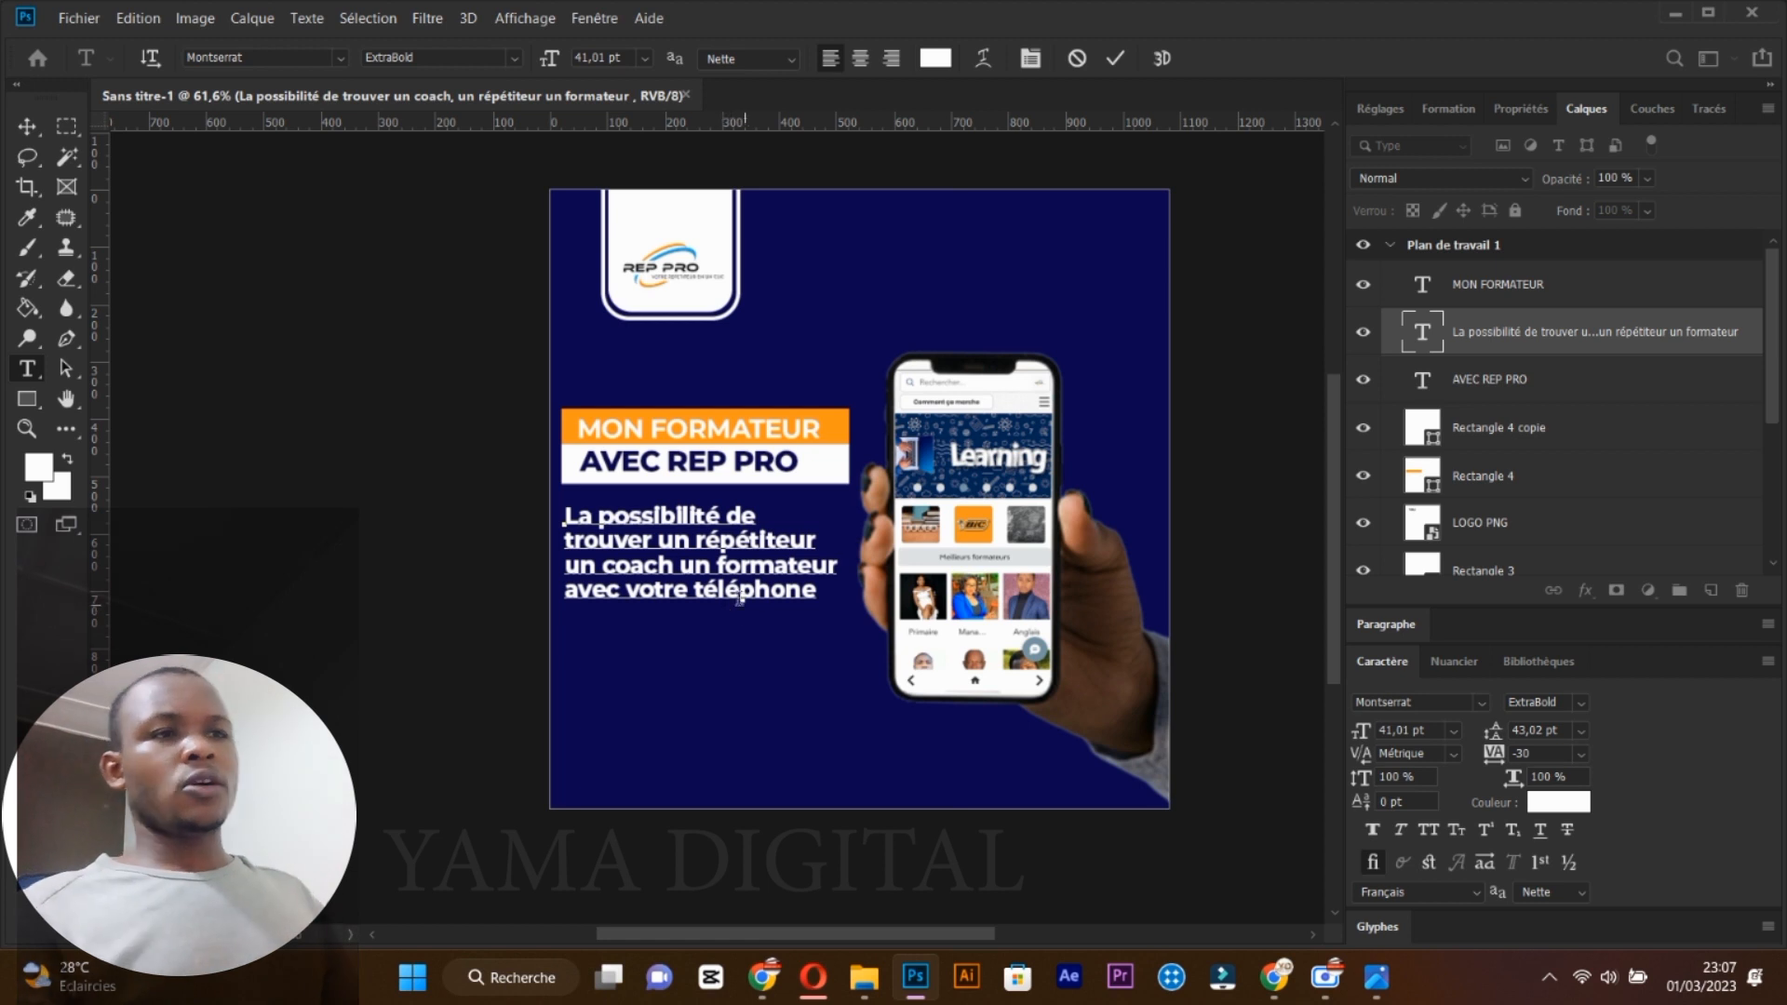
Color the words "votre téléphone" orange (#f7941d) and commit the paragraph text.
drag(627, 589, 840, 597)
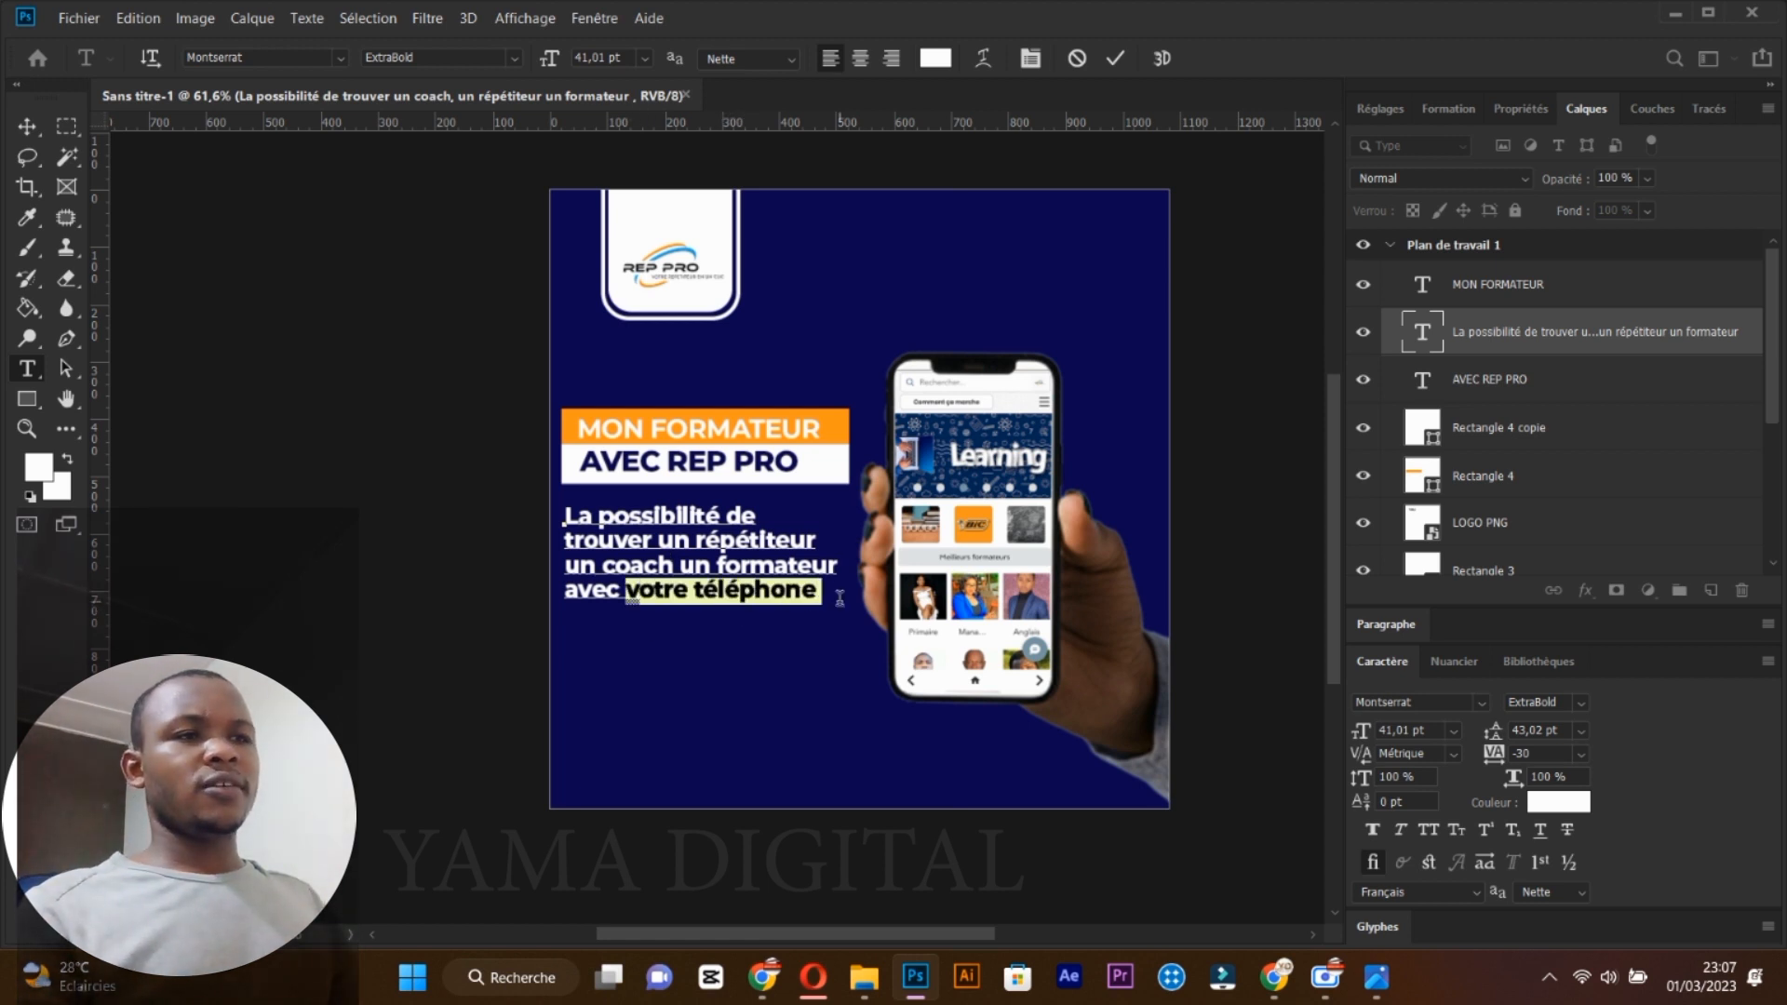
click(933, 59)
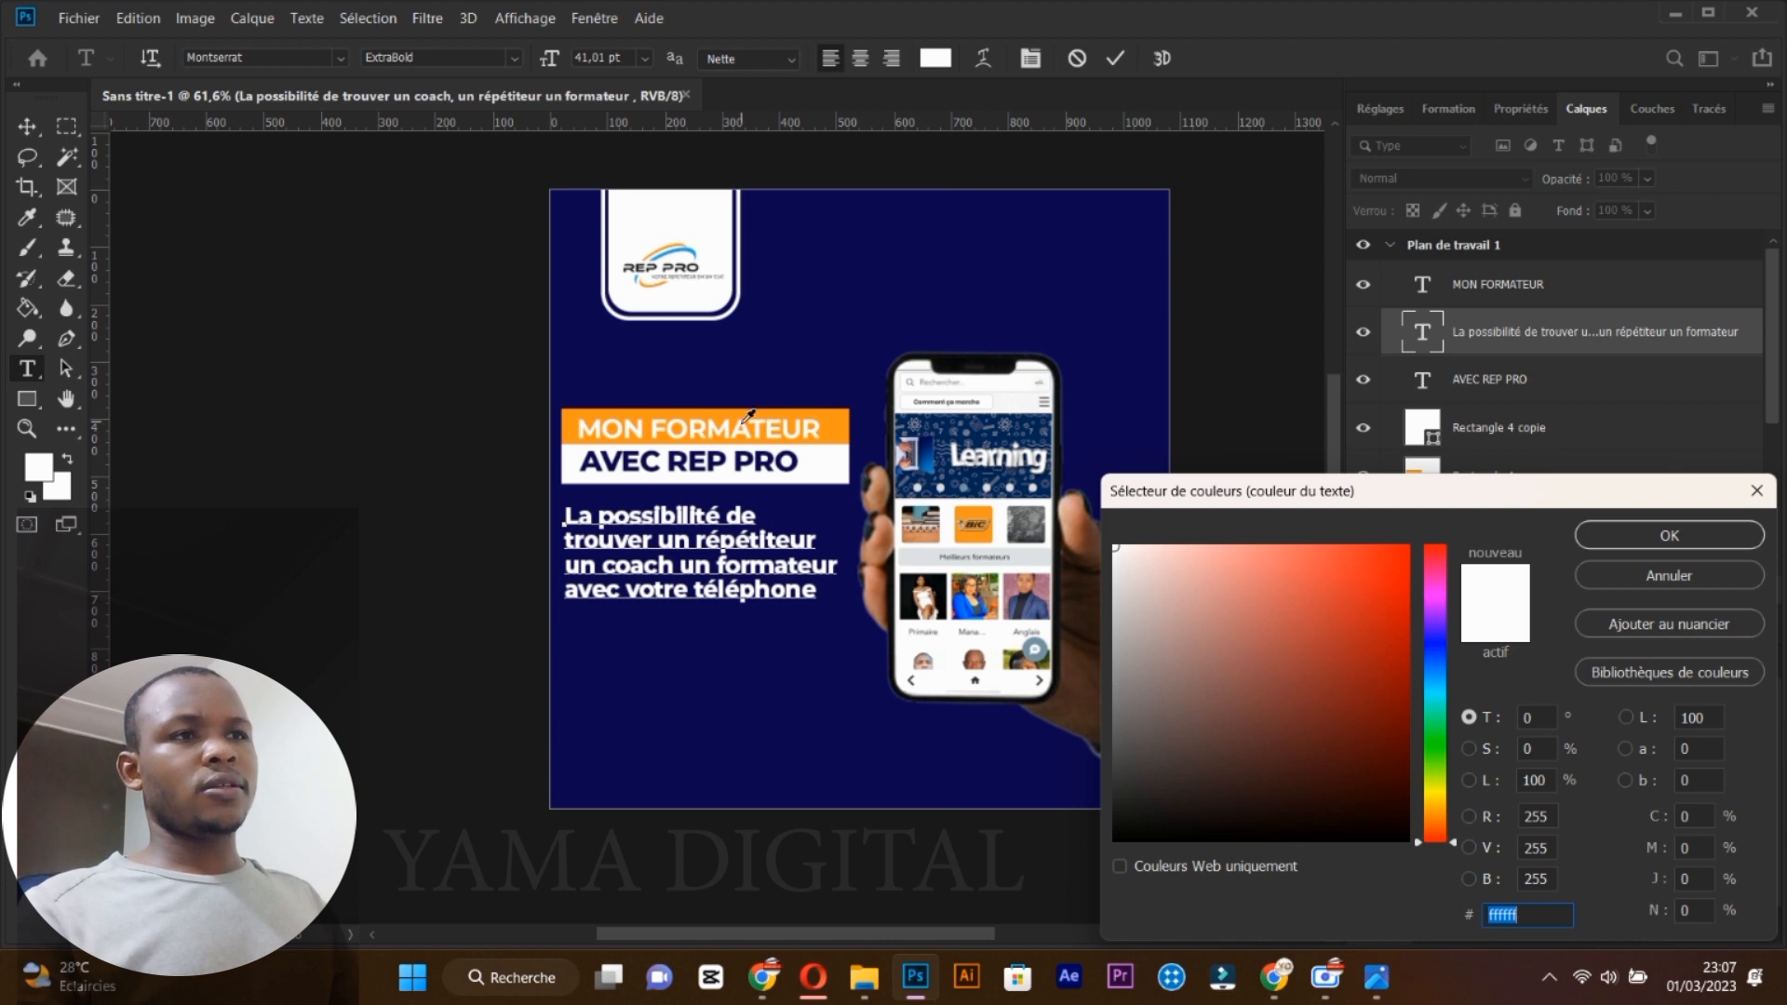
text(f7941d)
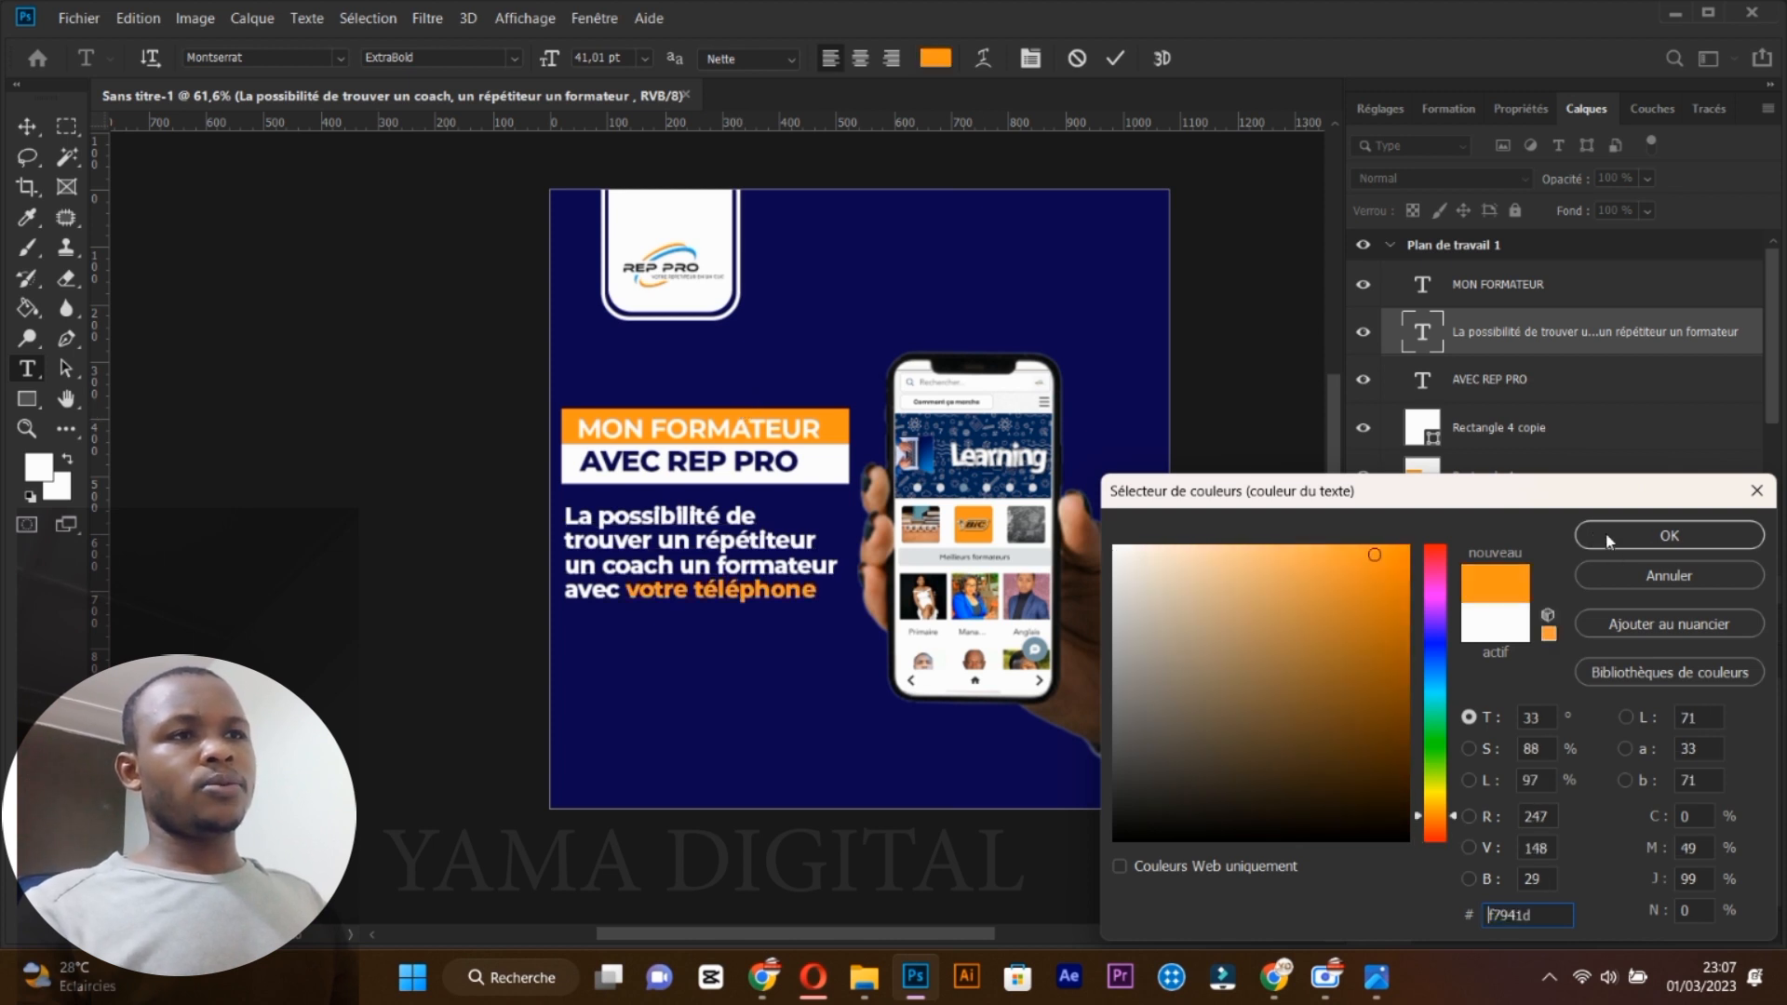
click(1669, 536)
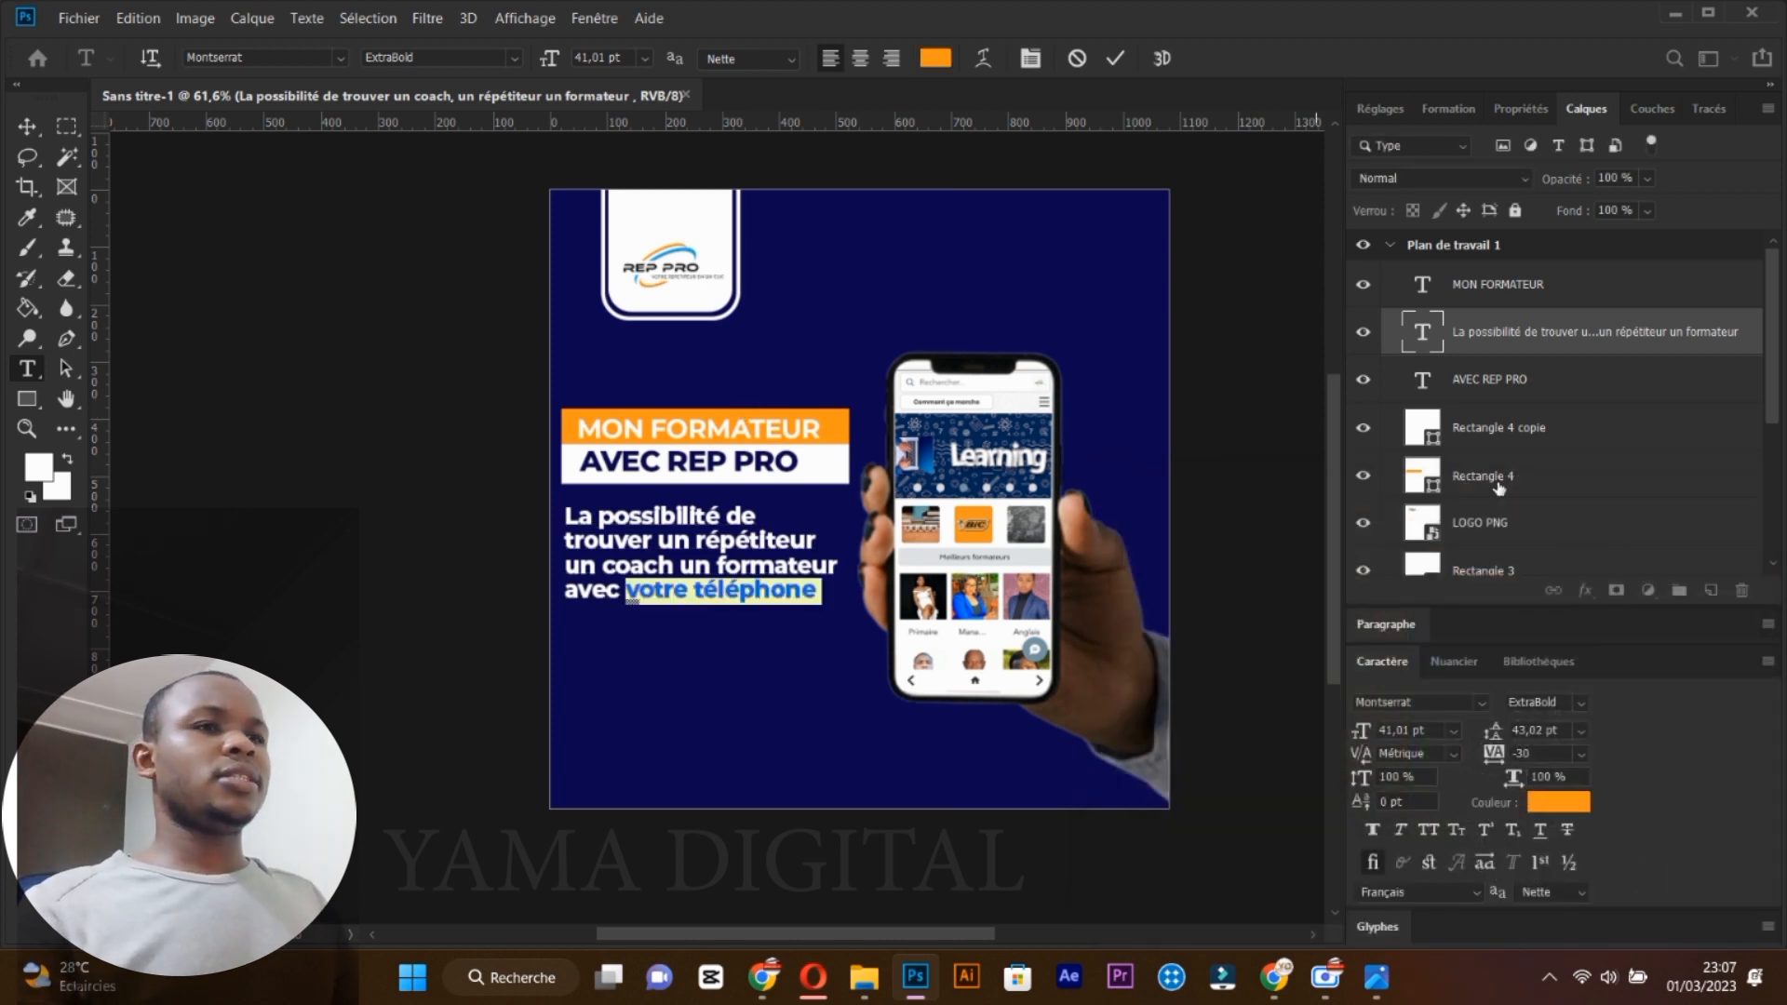
key(ctrl+h)
key(ctrl+Return)
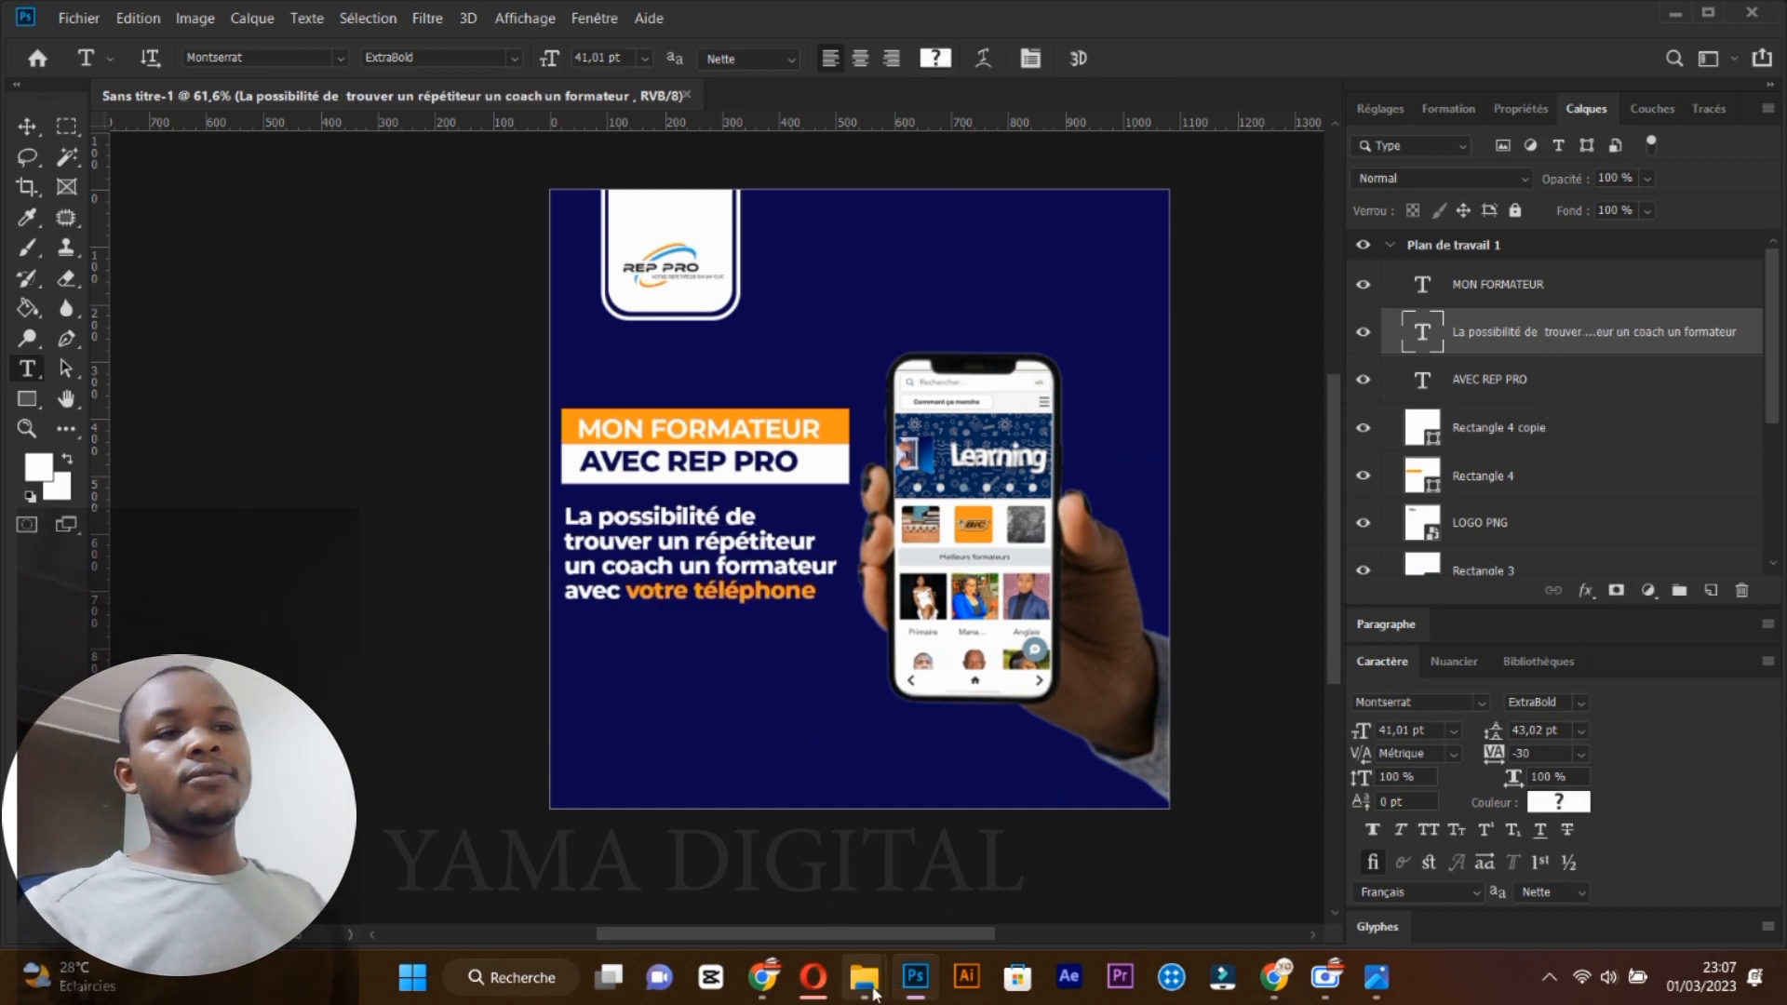
Place the App+links image from the projet youtube folder below the paragraph, scaled down to about 14 %.
mouse_move(864, 978)
click(799, 866)
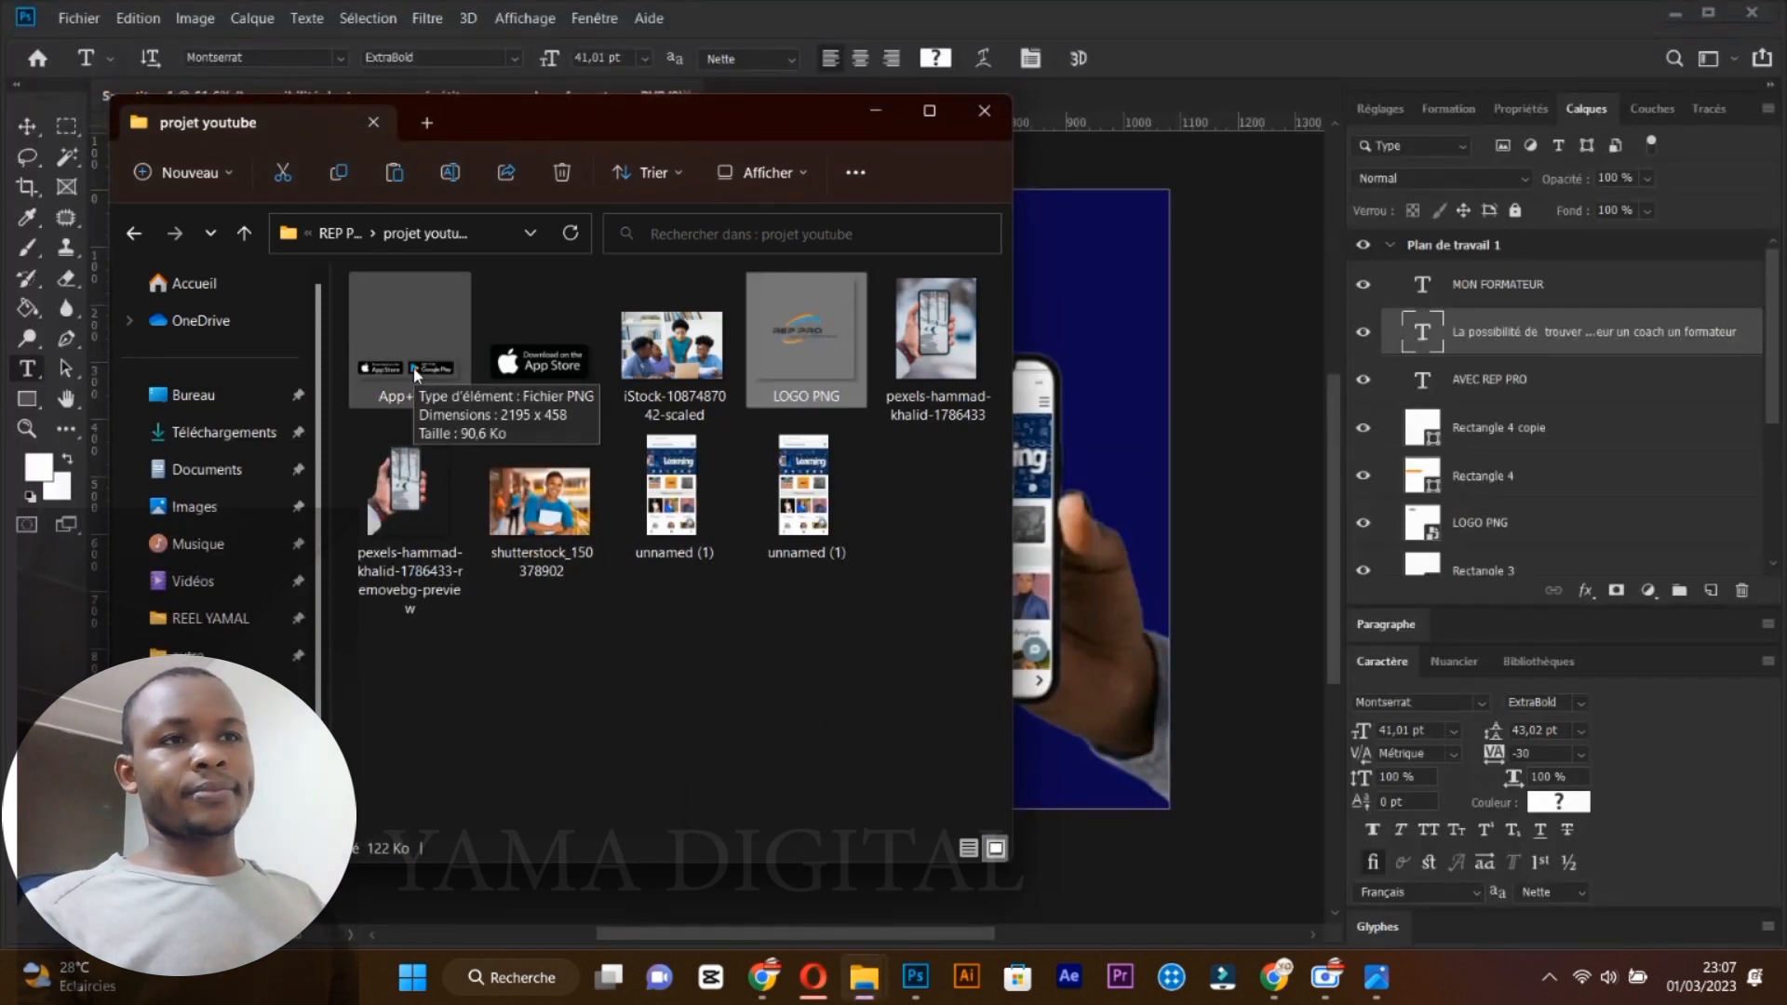
drag(413, 372, 1098, 767)
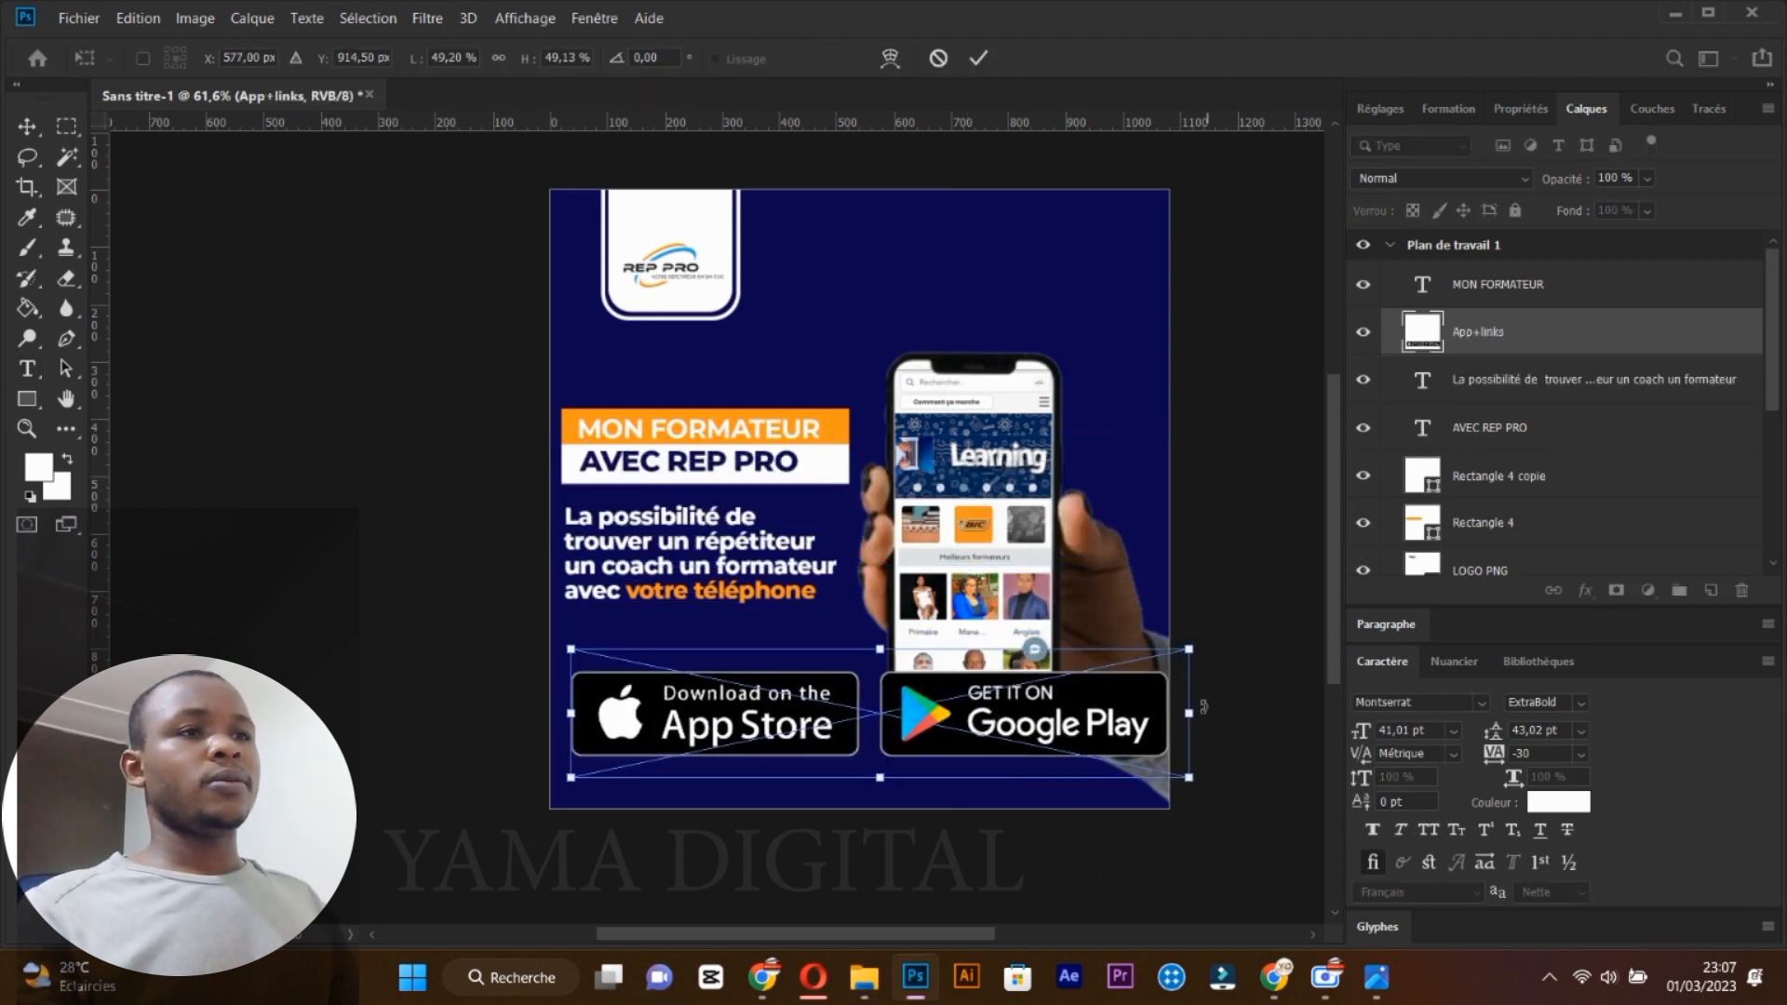
drag(1202, 706, 671, 685)
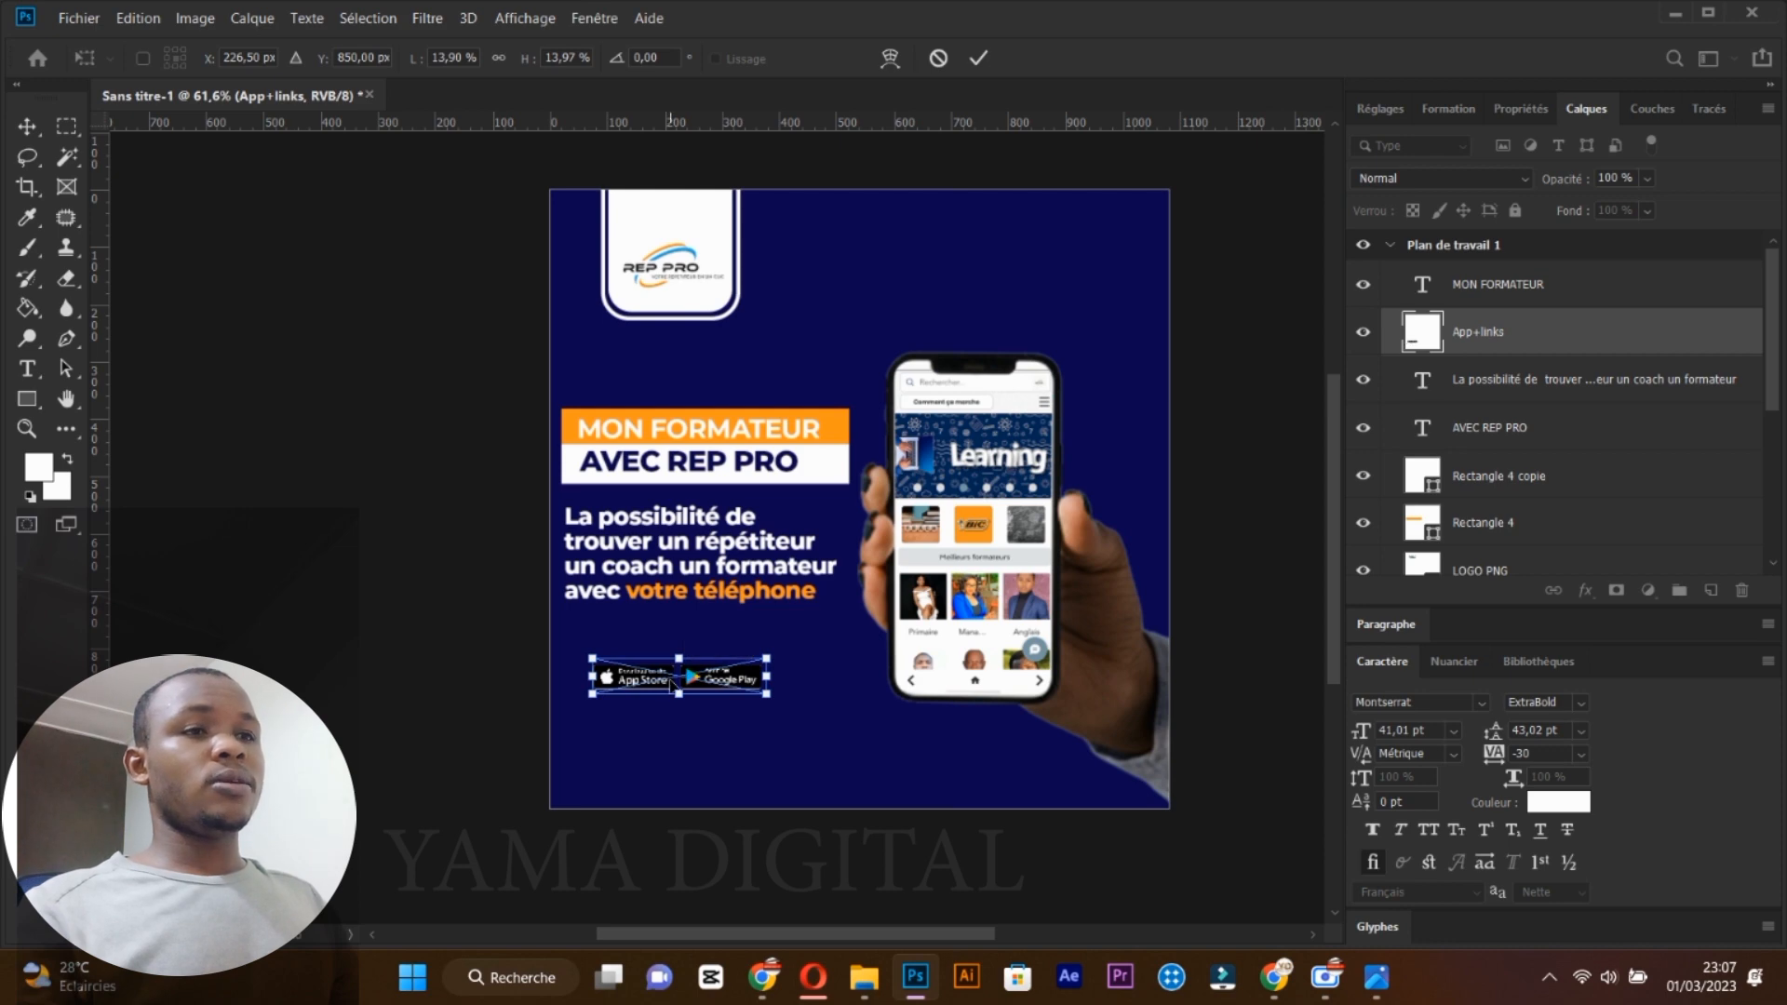
key(Return)
Add a new text line reading "Disponible sur :" above the App Store and Google Play badges.
key(t)
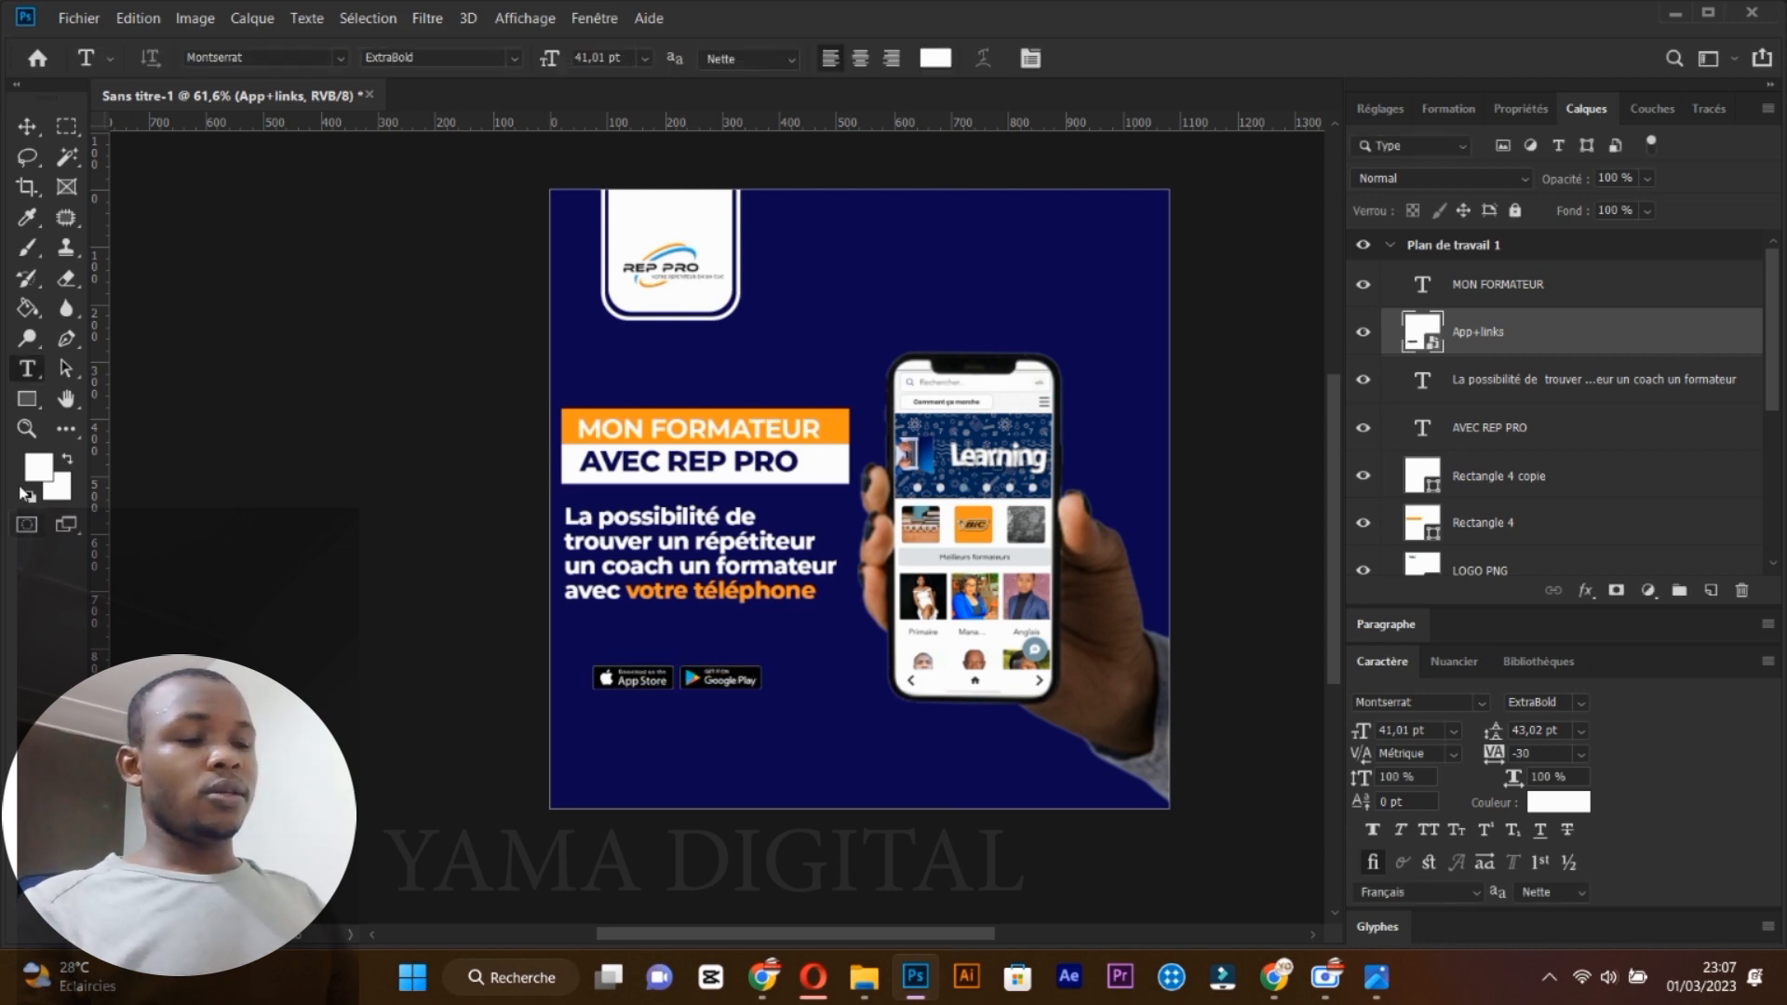
key(z)
click(551, 682)
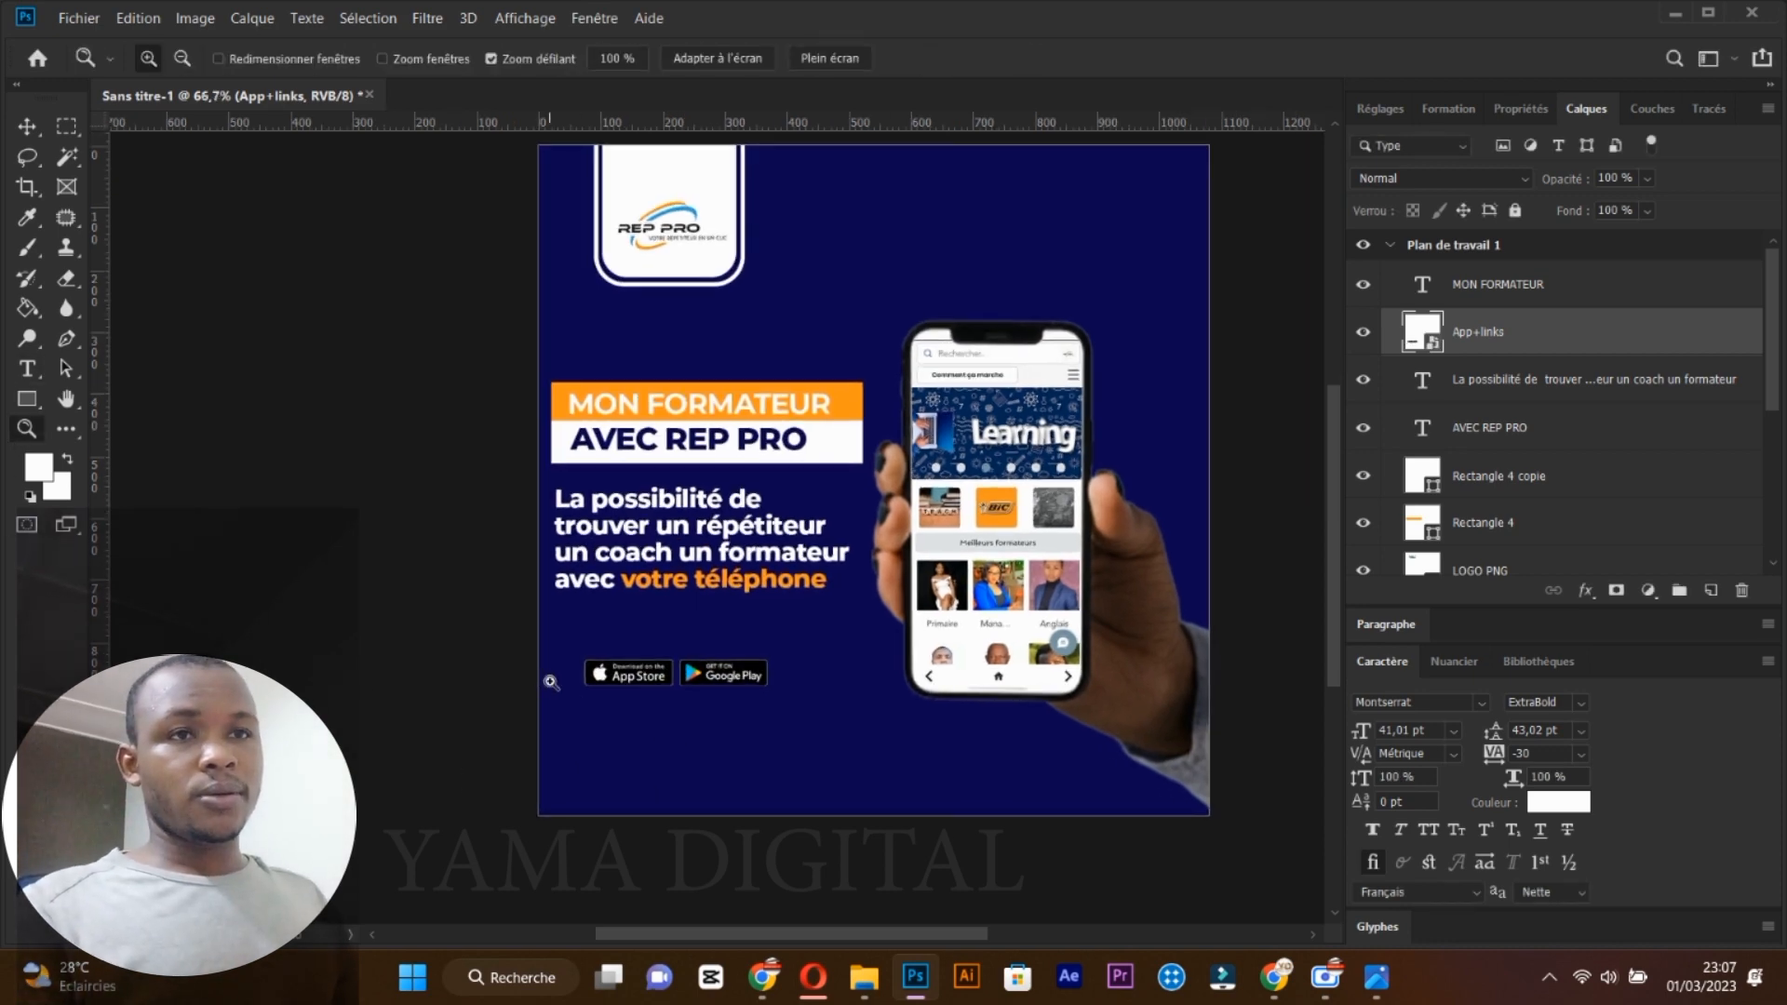
click(551, 682)
click(551, 682)
scroll(1087, 730, down, 1)
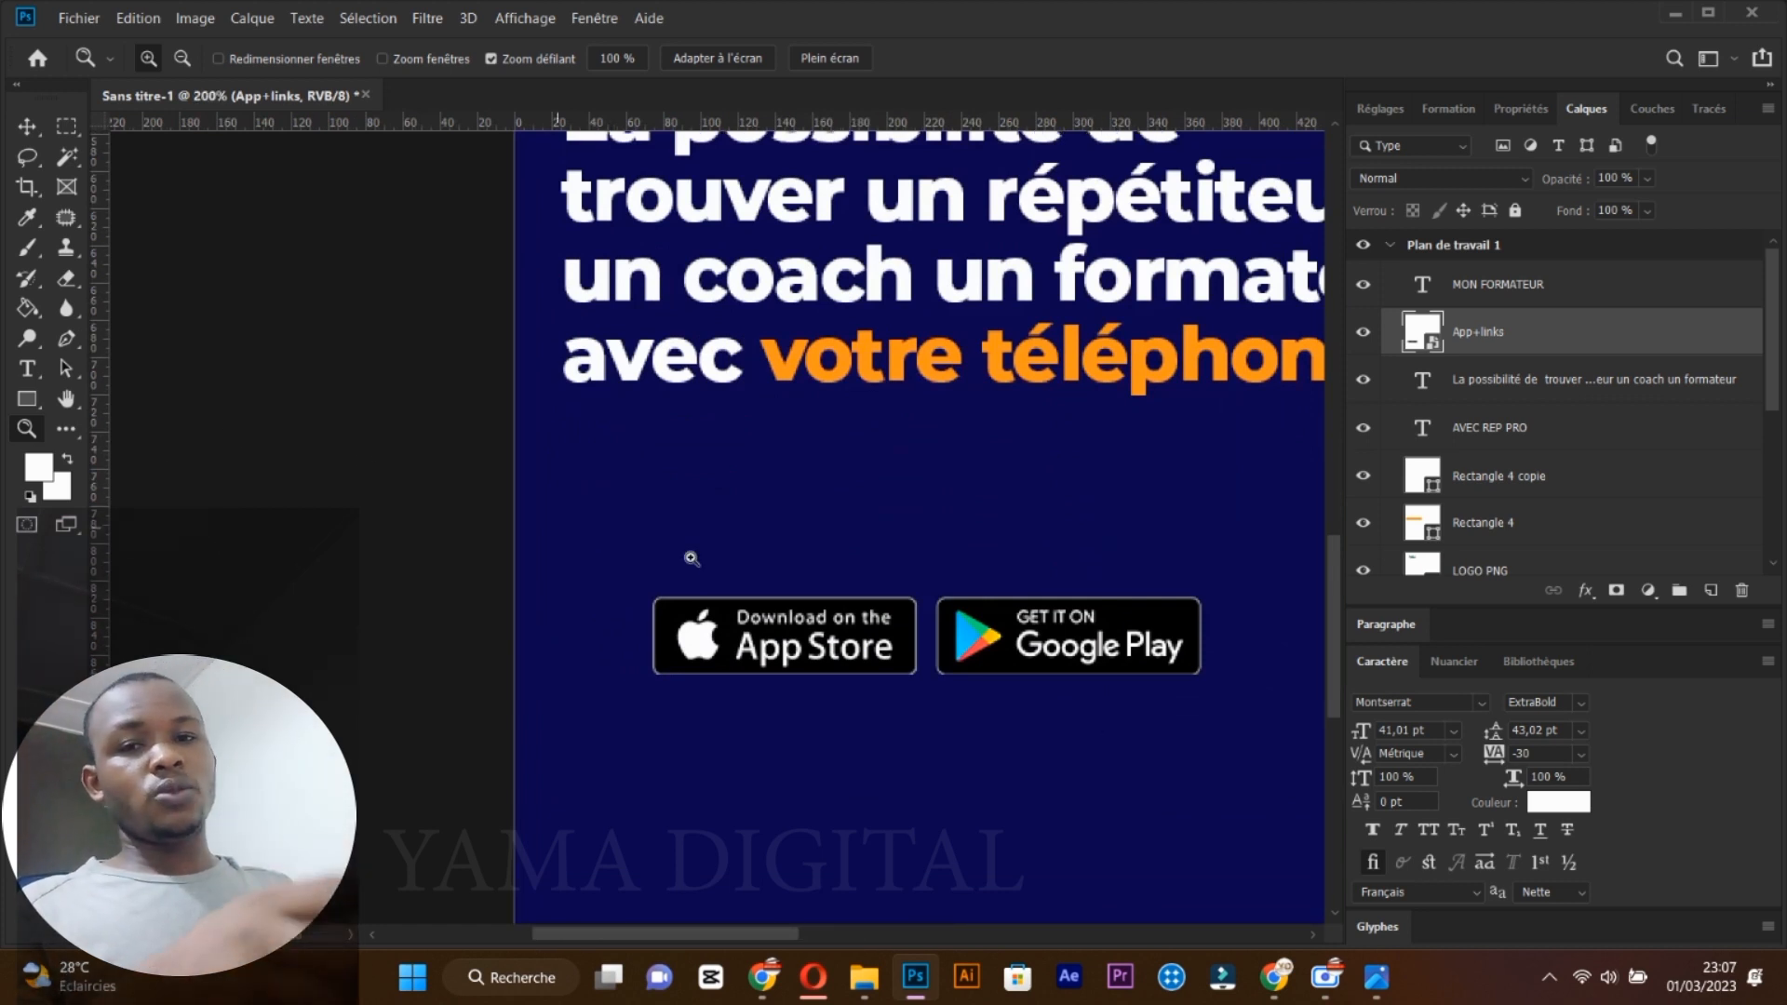
click(25, 373)
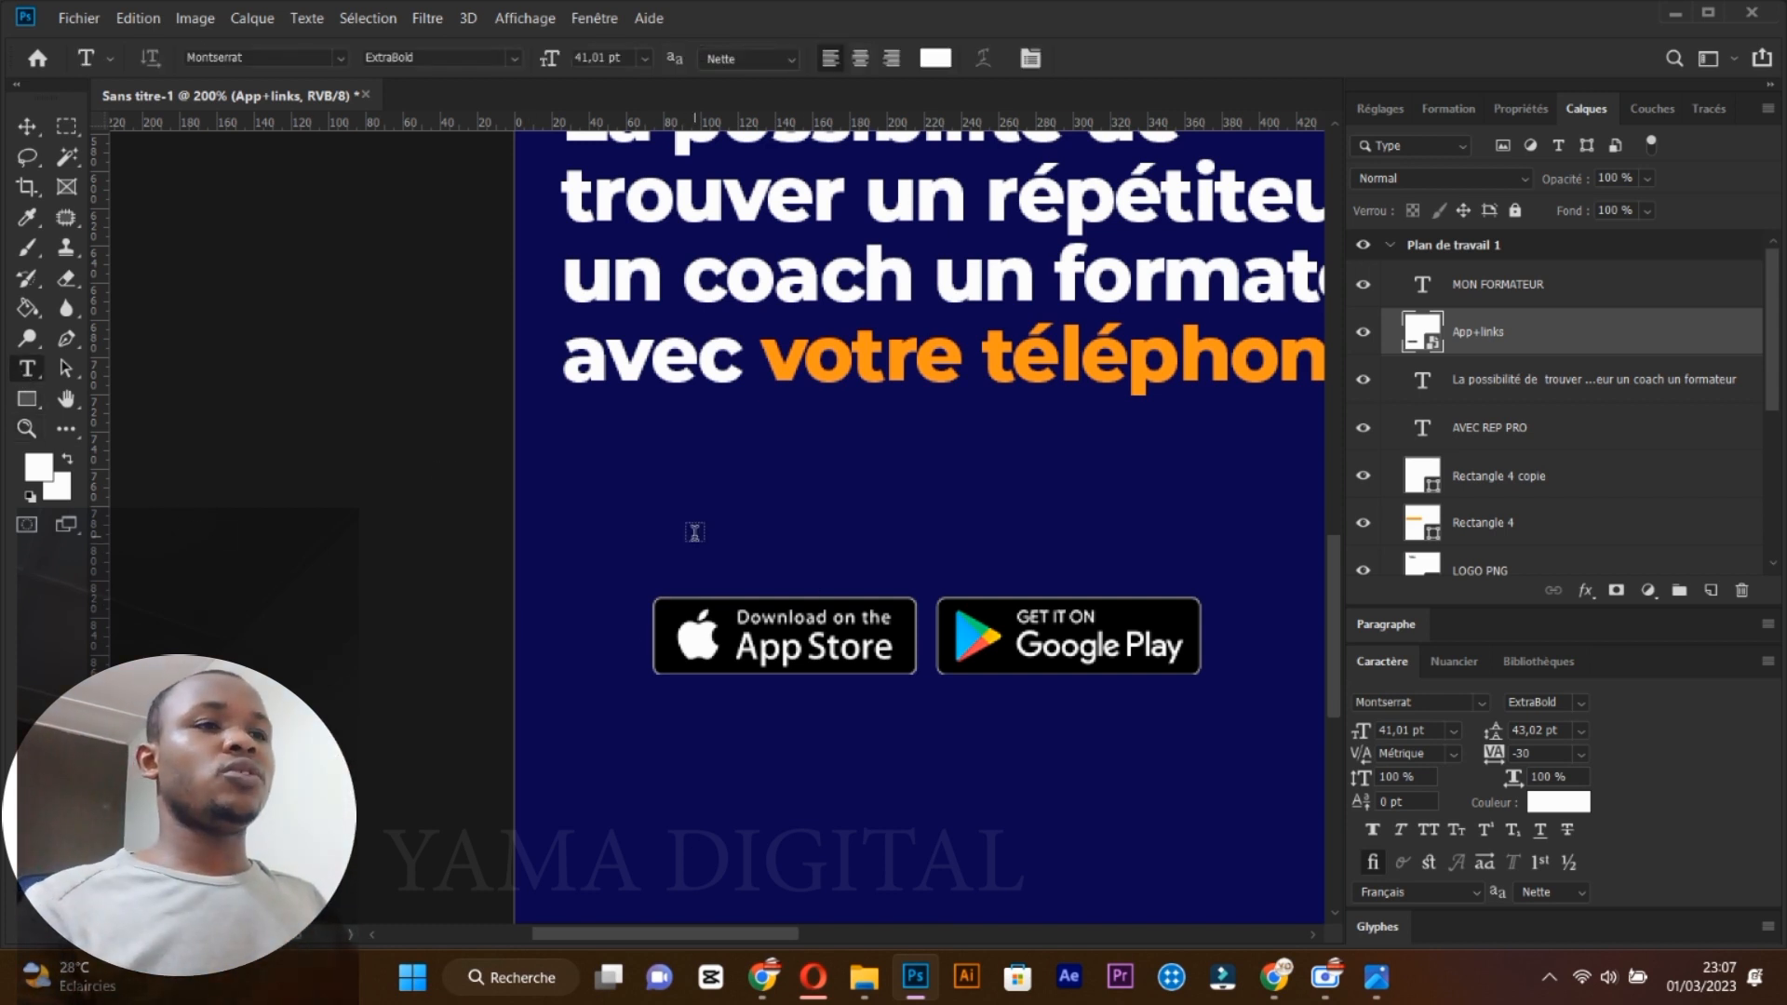
click(686, 542)
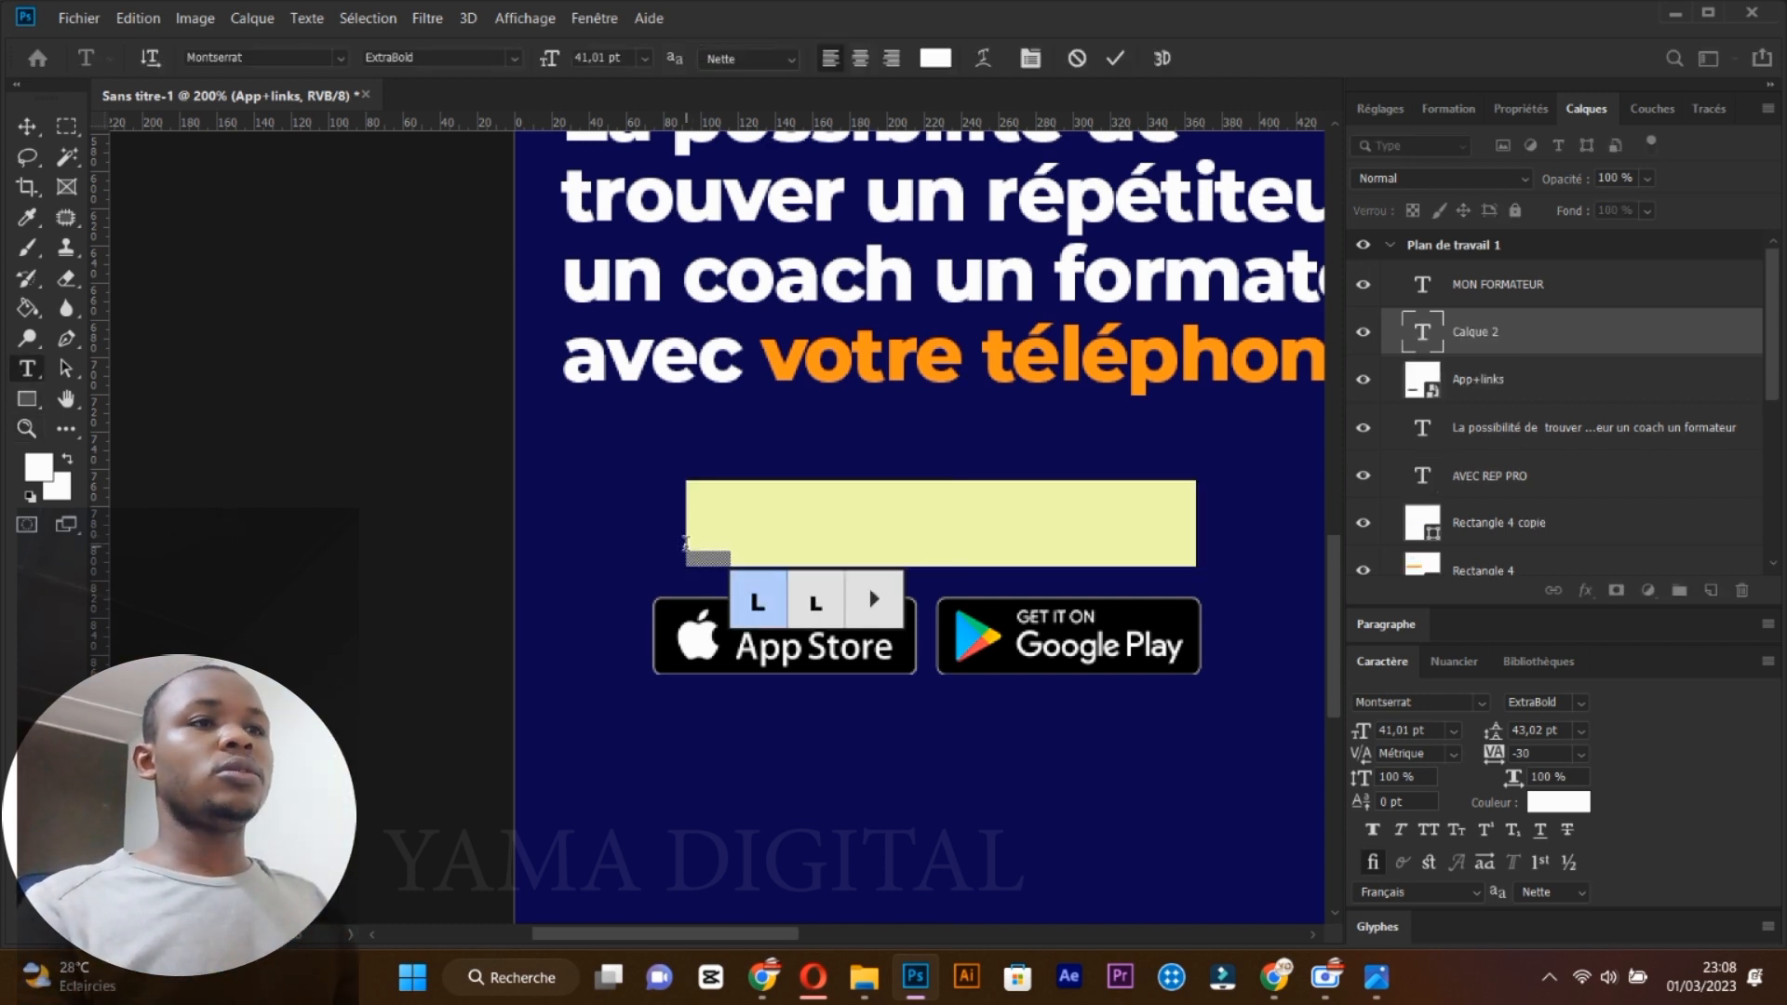
key(BackSpace)
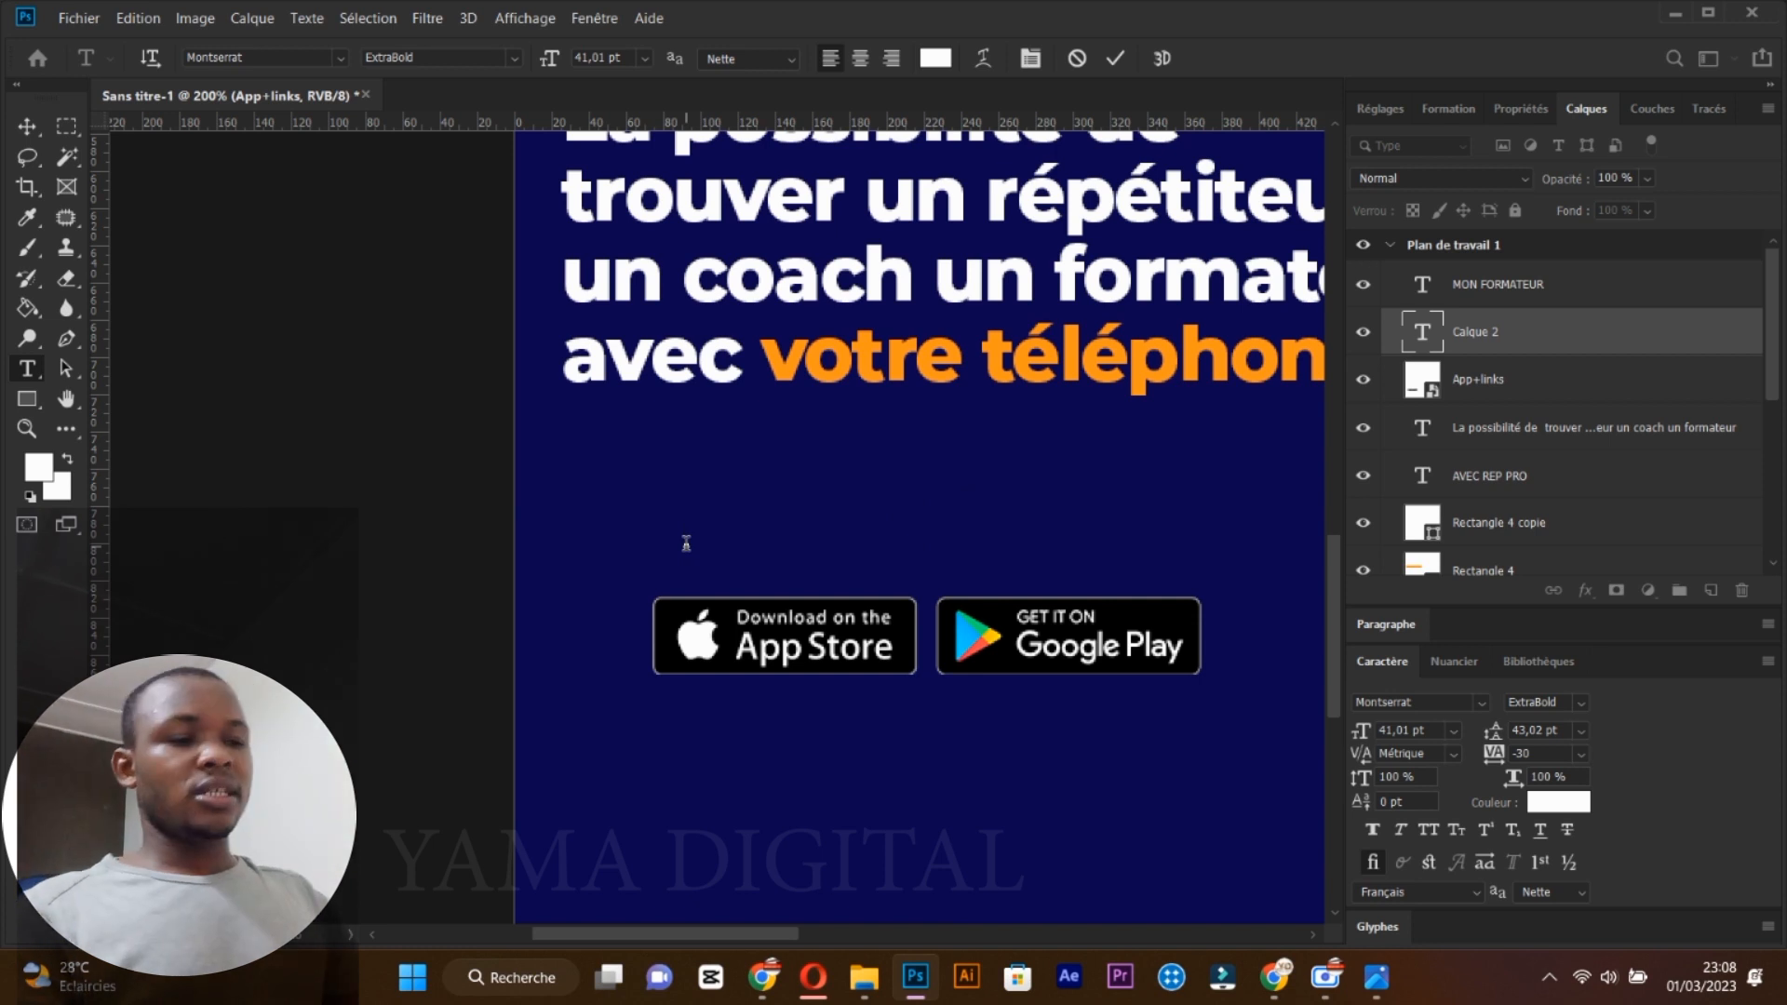
text(Di)
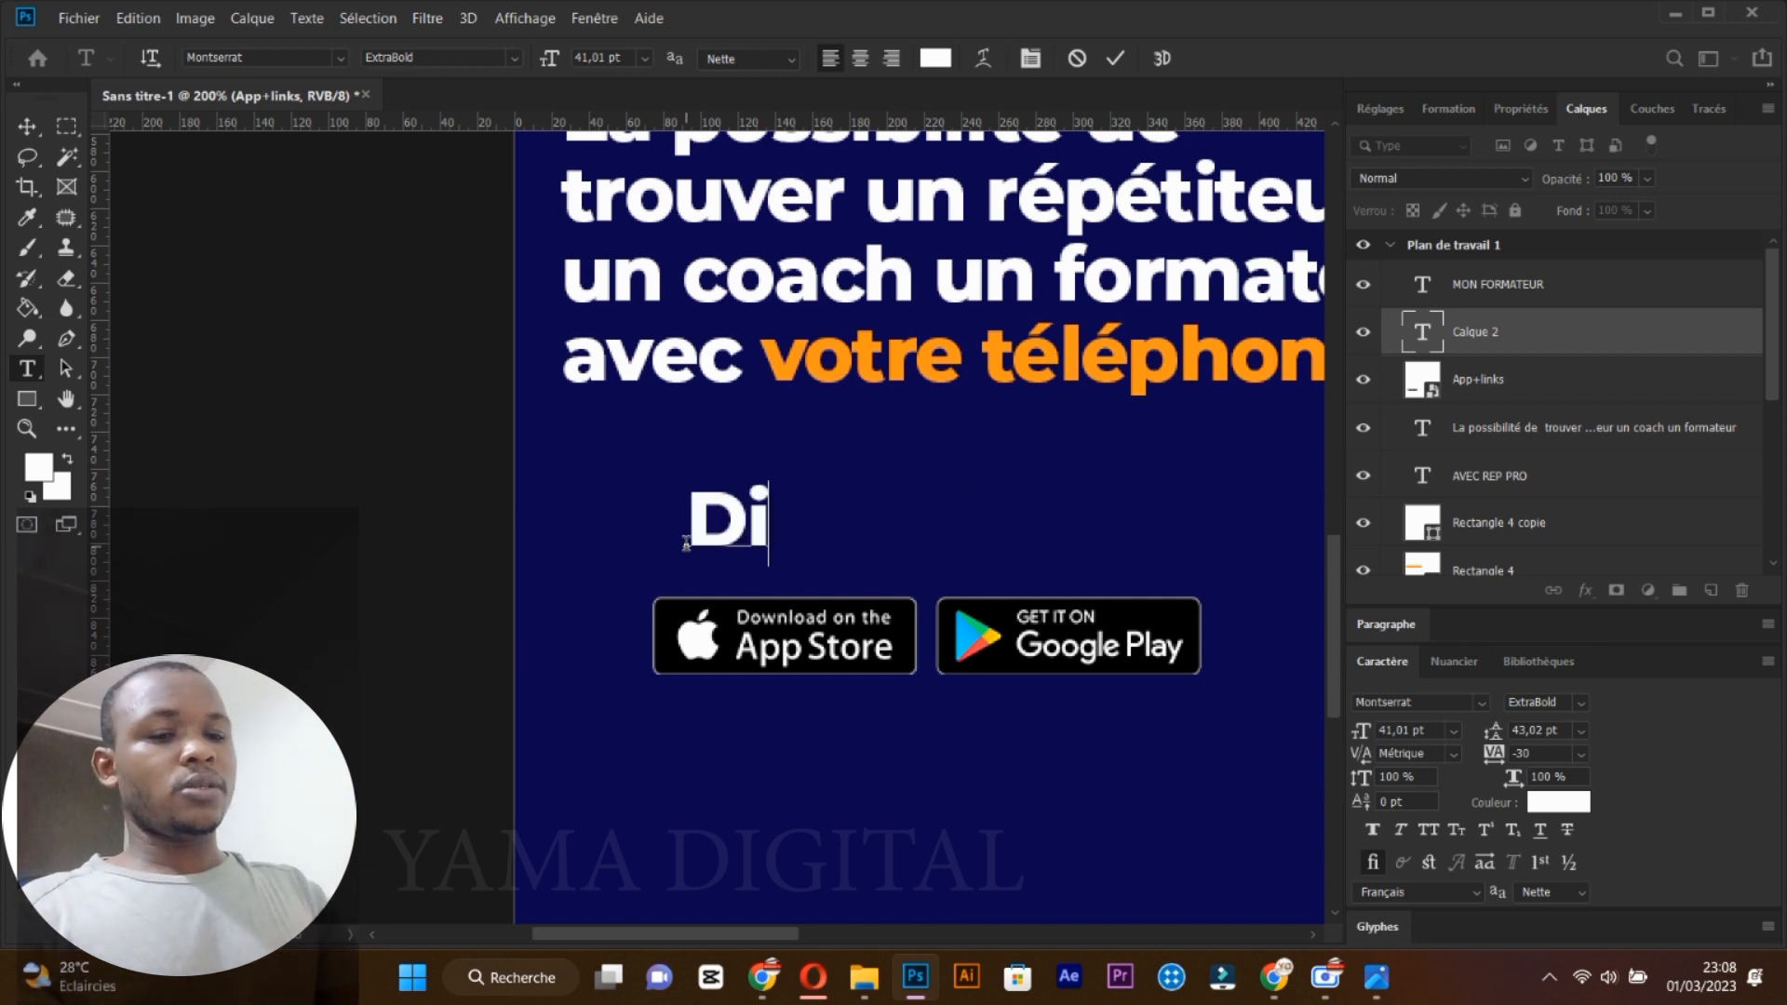
text(sponi)
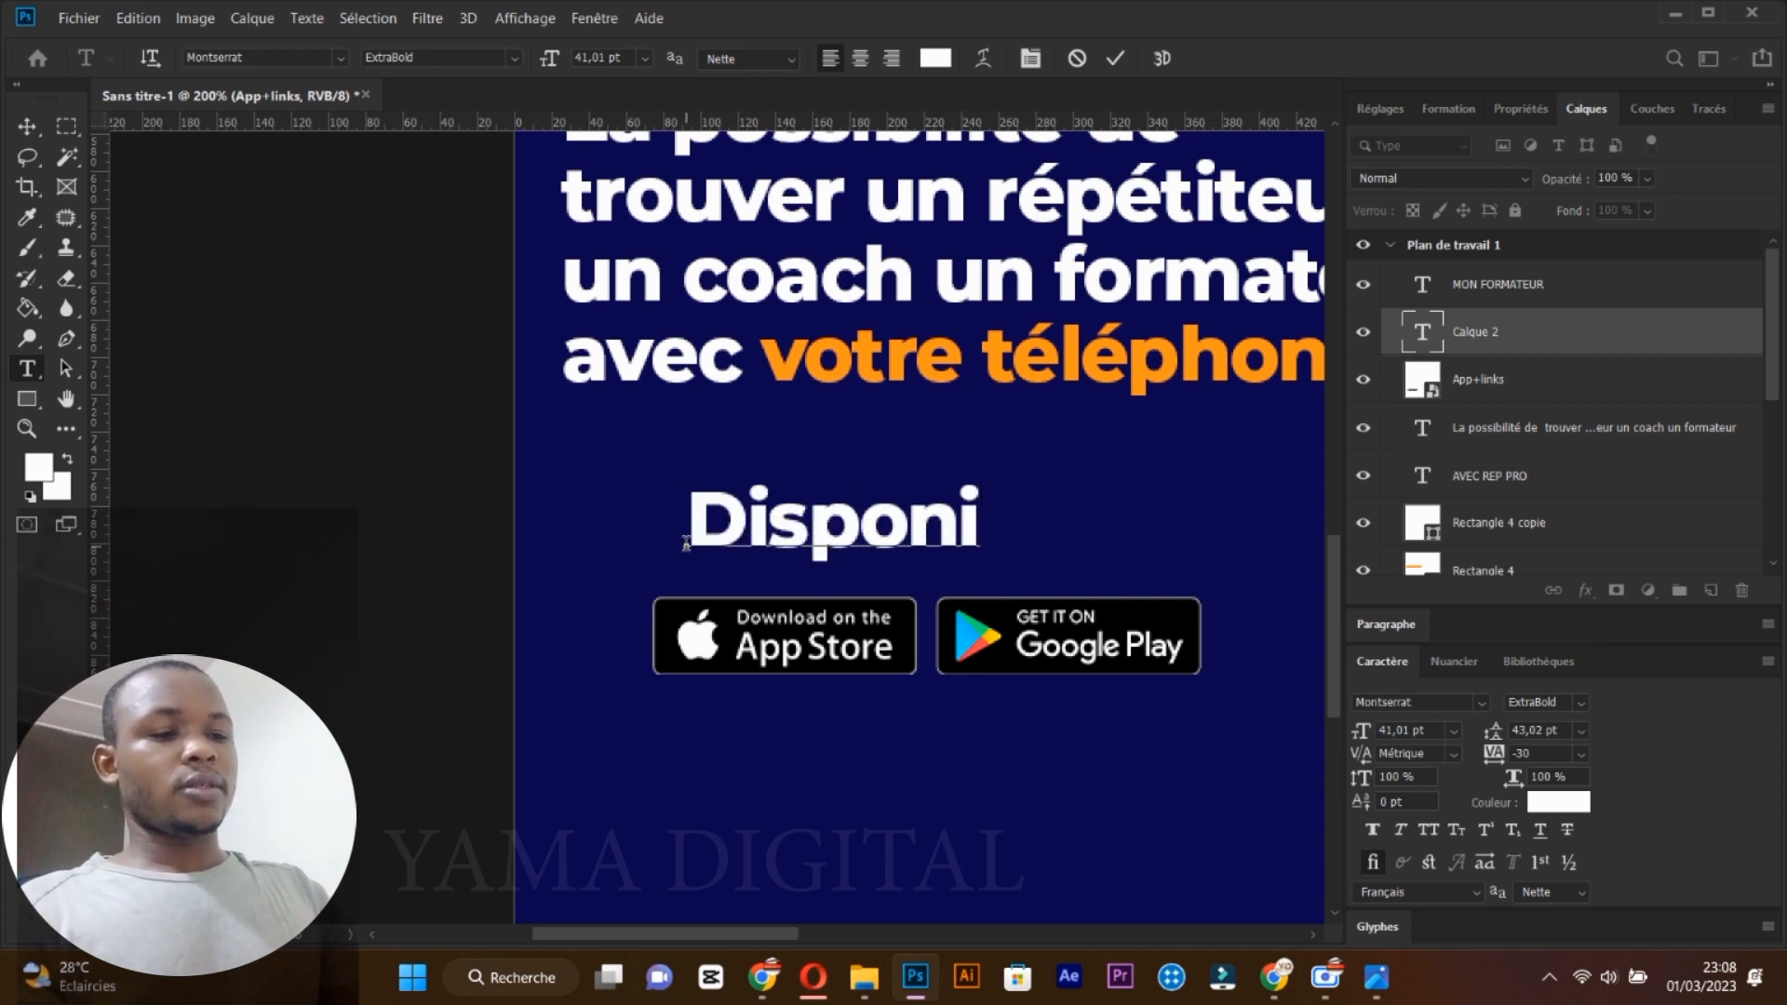
text(ble)
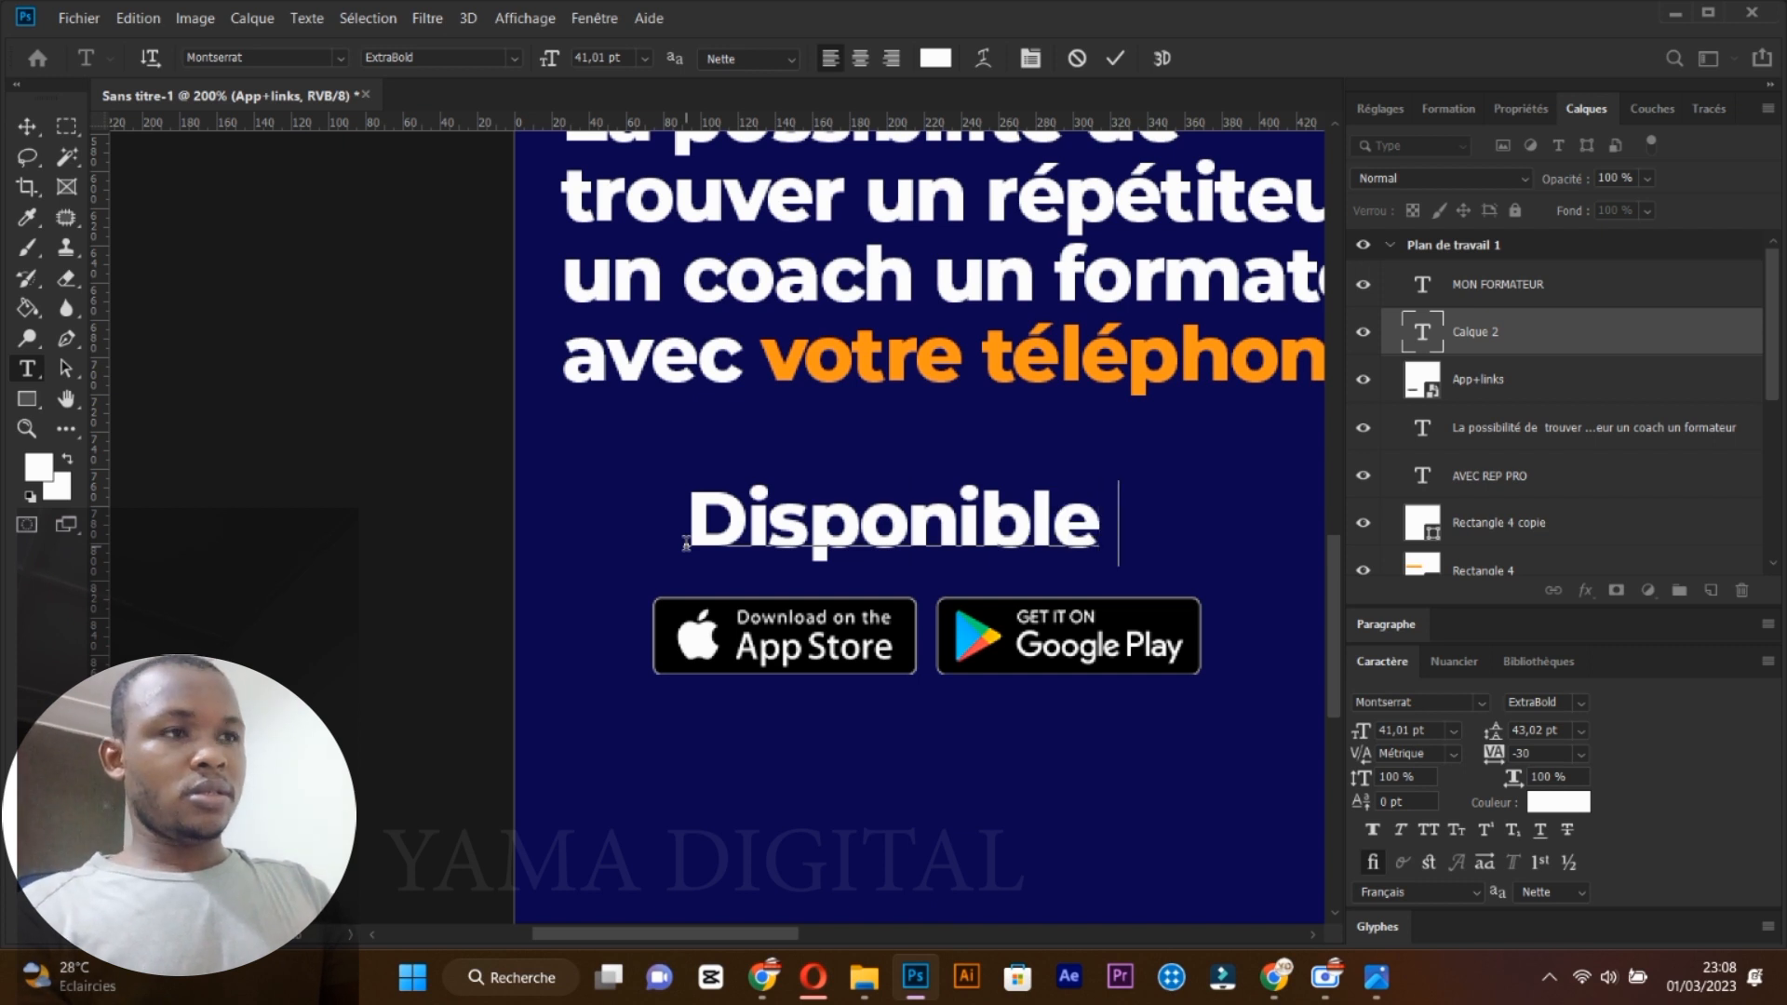
text( si)
key(BackSpace)
text(ur)
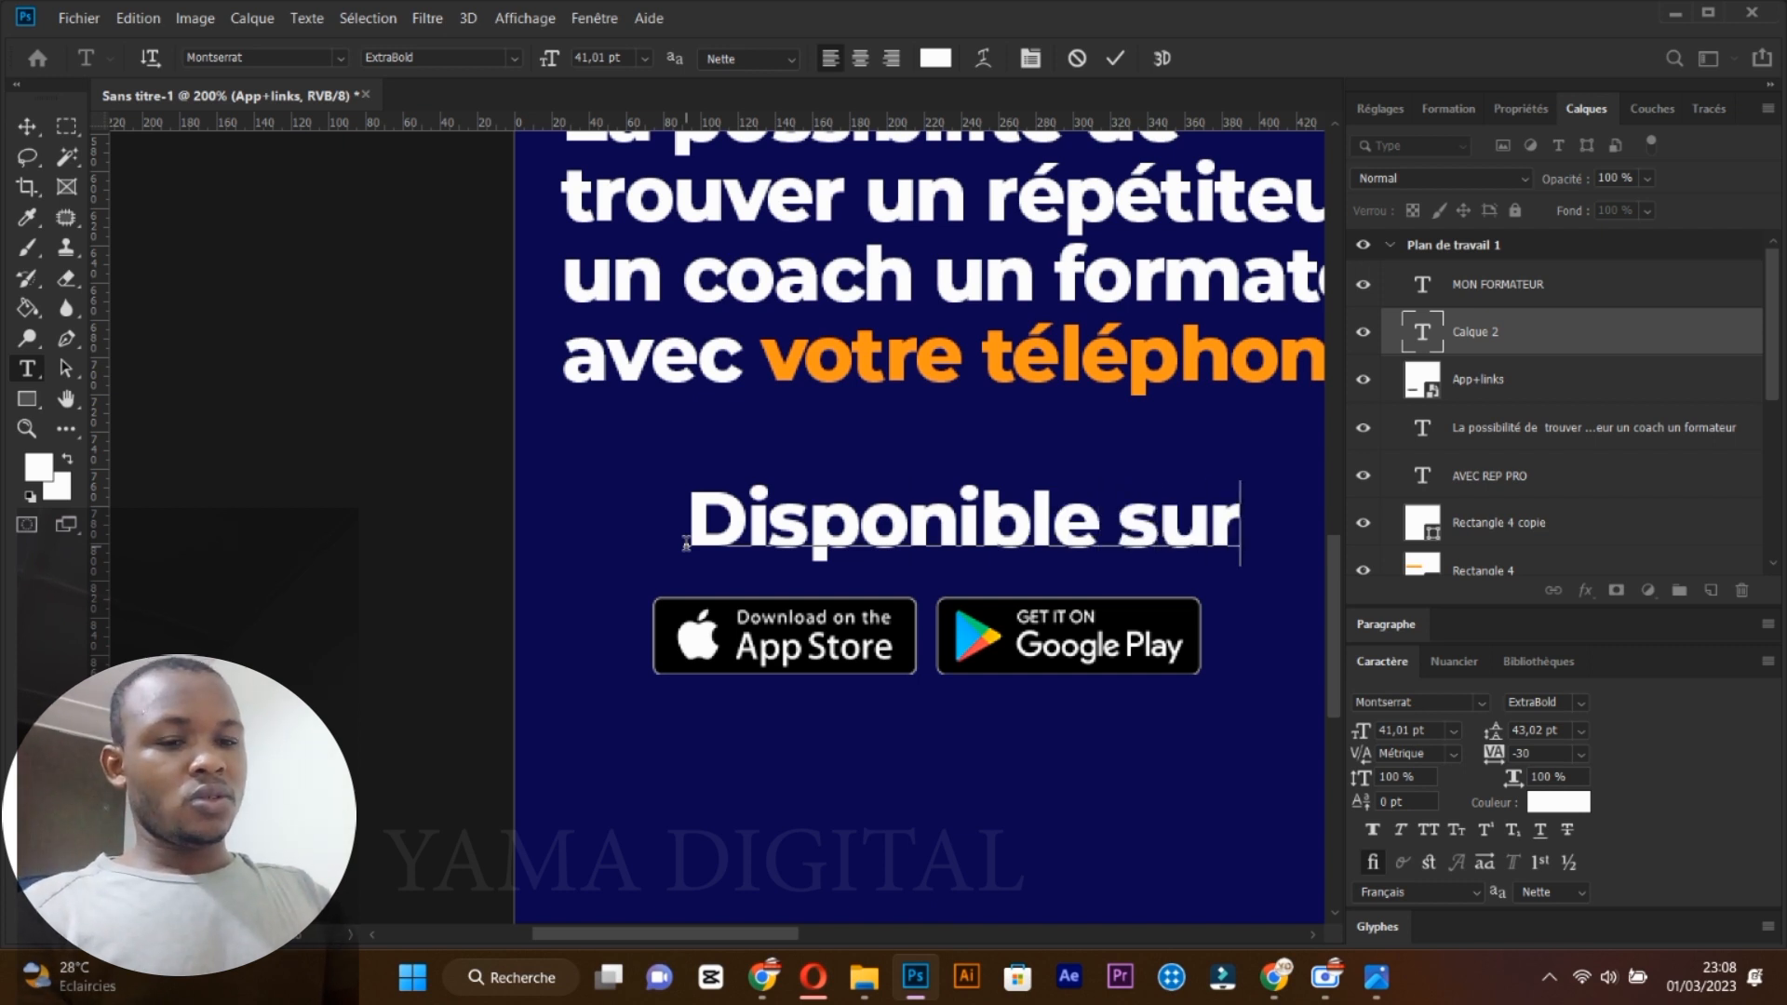
text( :)
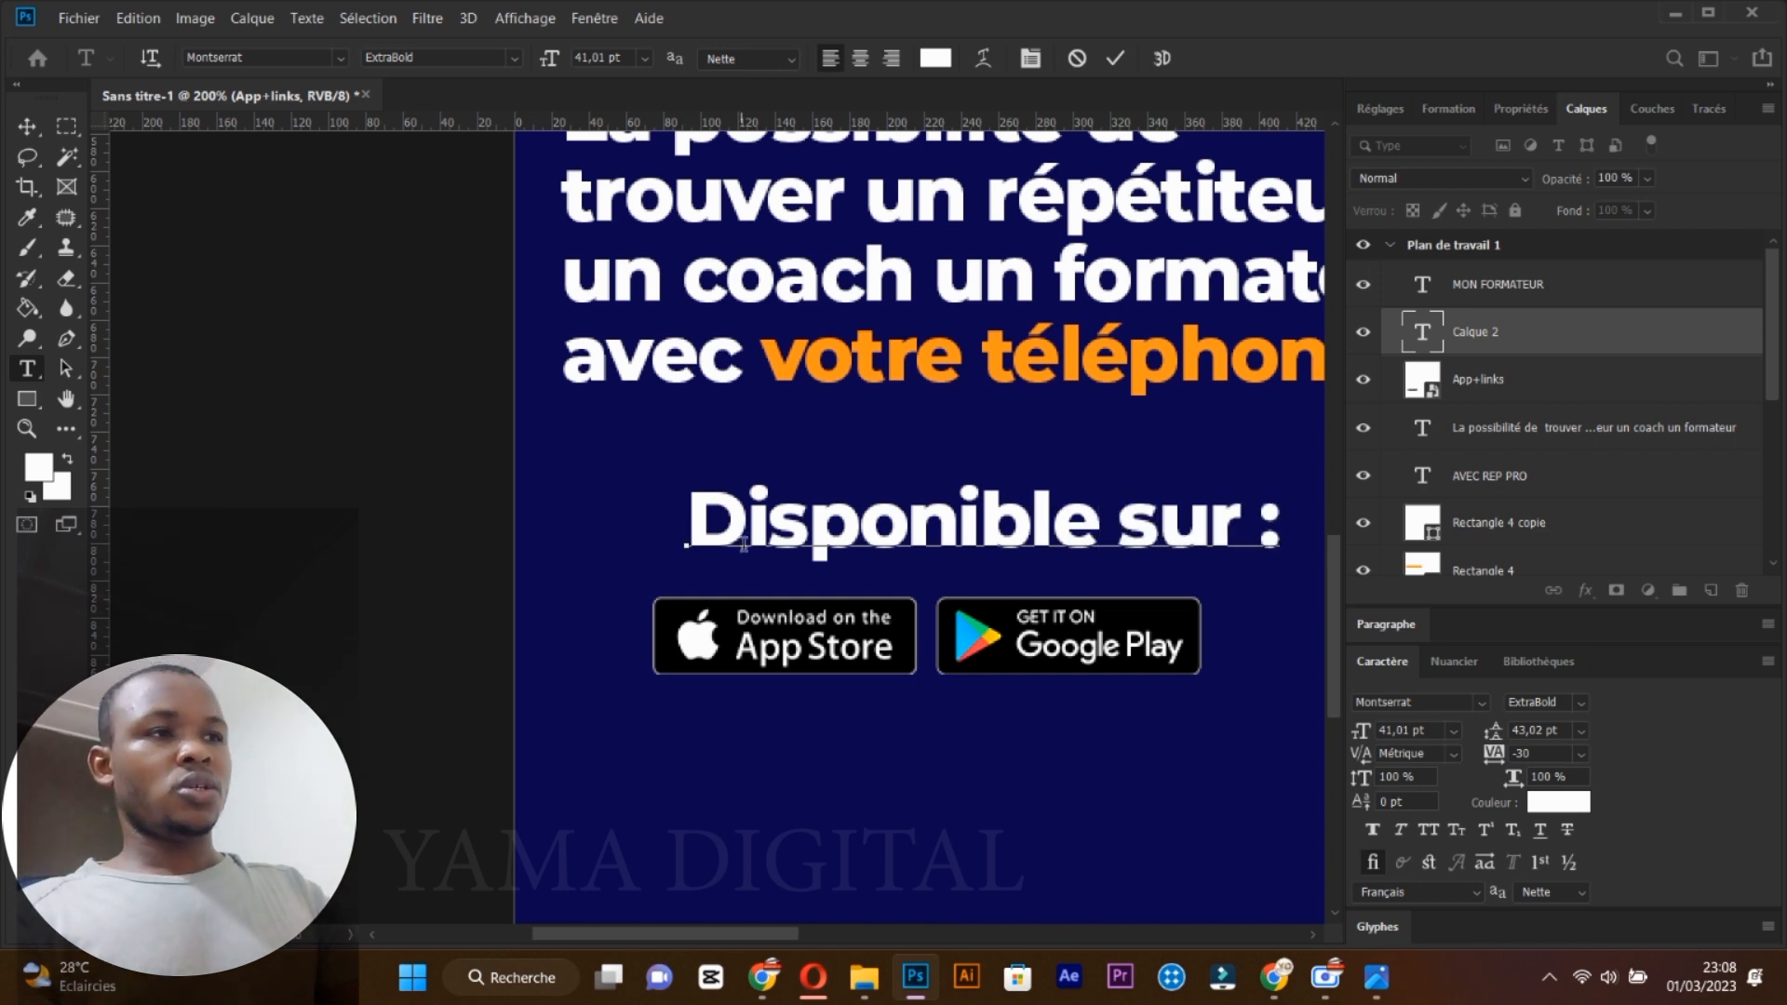
Reduce "Disponible sur :" to about 37 pt, move it just above the store badges and commit it.
drag(698, 534, 1300, 618)
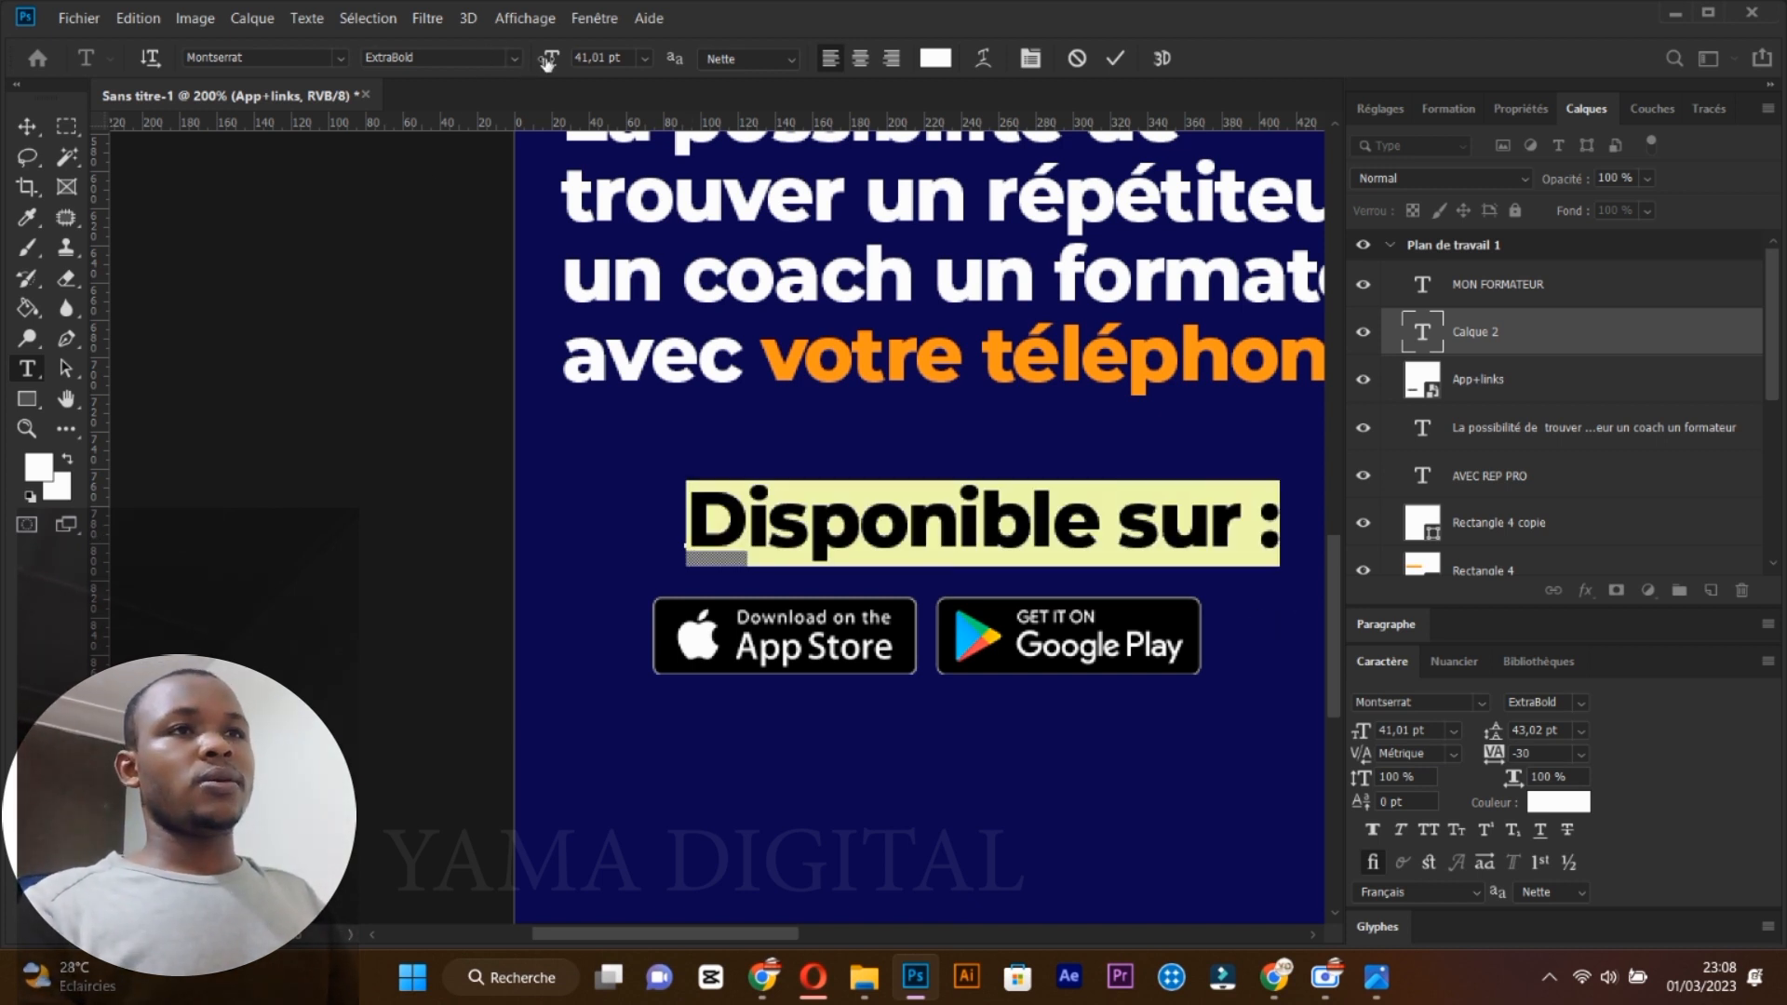
drag(548, 62, 542, 61)
mouse_move(1059, 594)
mouse_down()
mouse_move(1008, 598)
mouse_move(1037, 619)
mouse_up()
click(1507, 334)
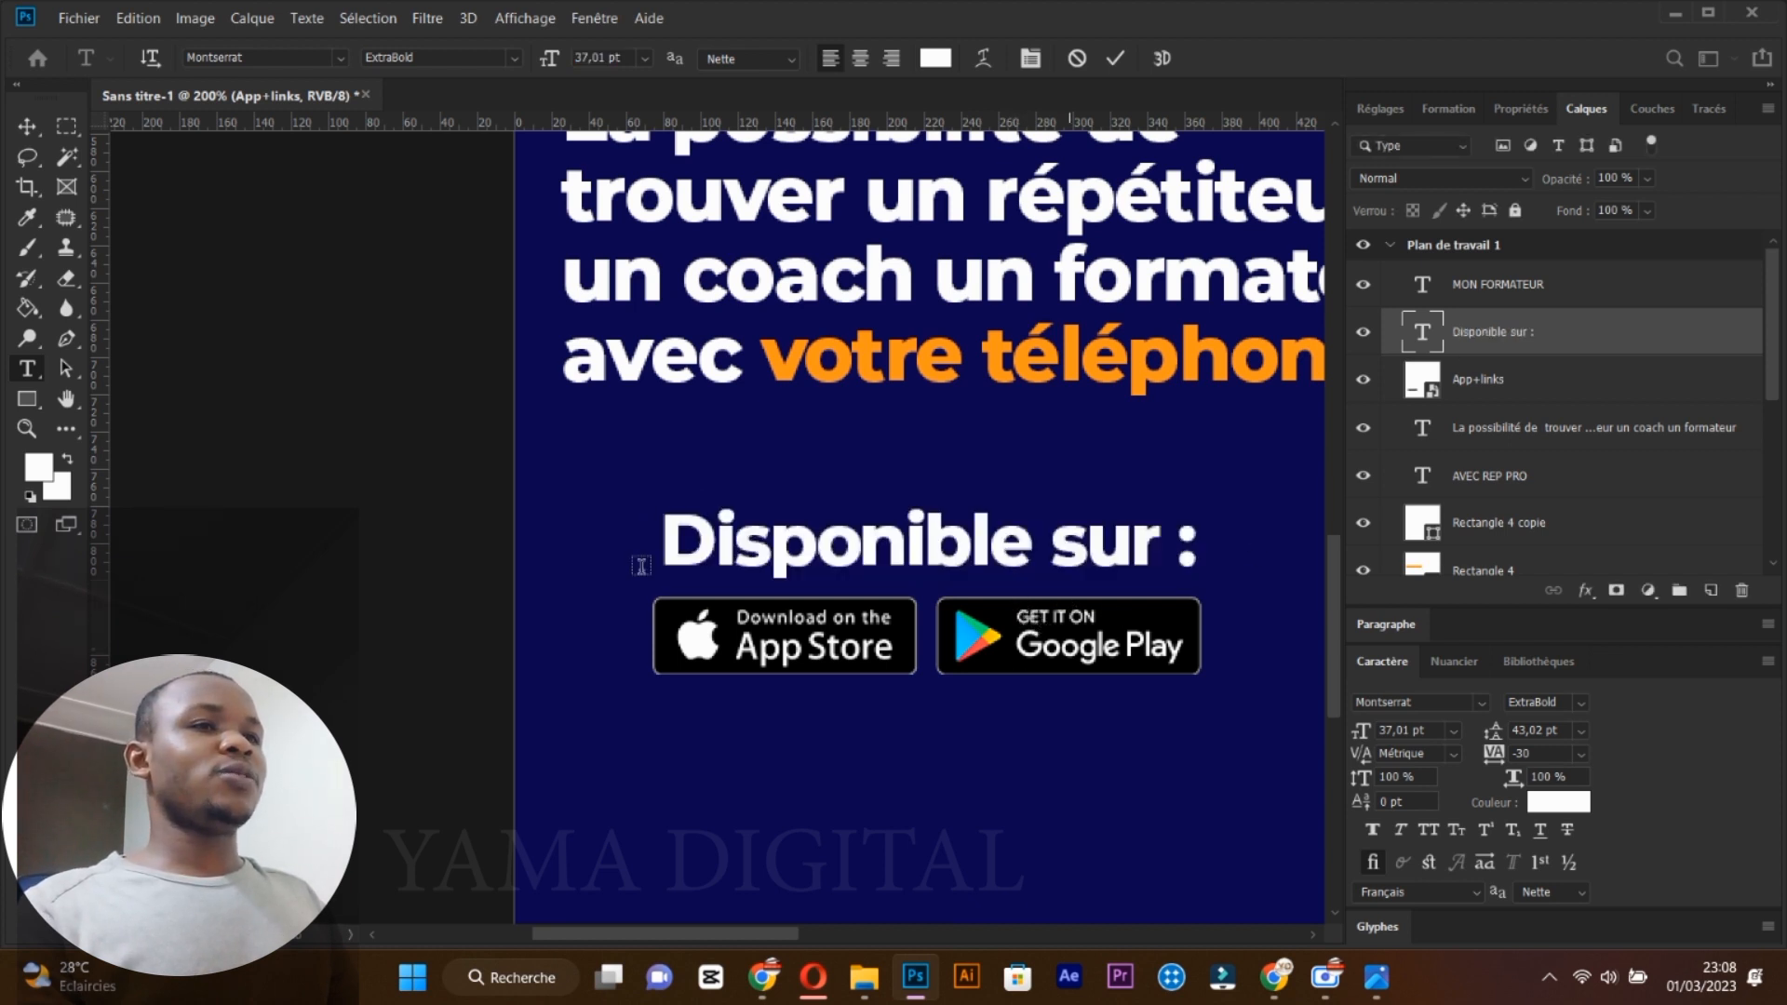
Select the LOGO PNG, Rectangle 3 and Rectangle 2 layers together and move the framed logo slightly up toward the artboard's upper edge.
click(26, 428)
alt+click(833, 559)
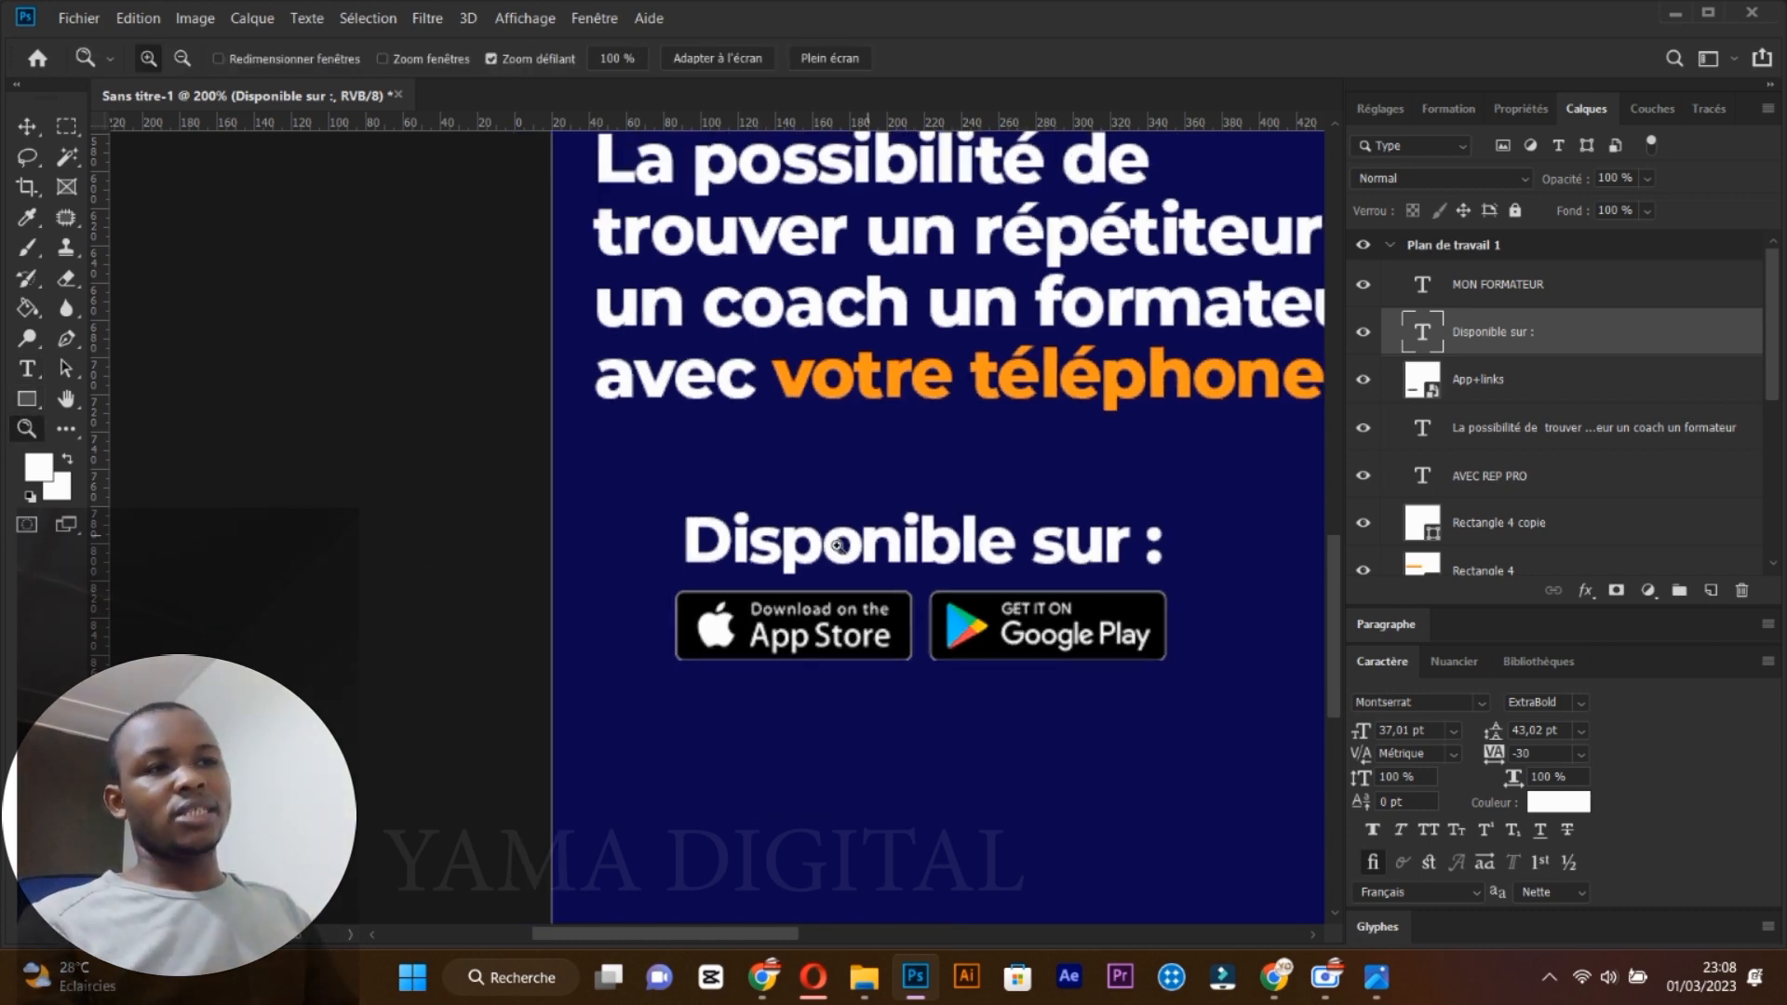
drag(1148, 738, 1096, 741)
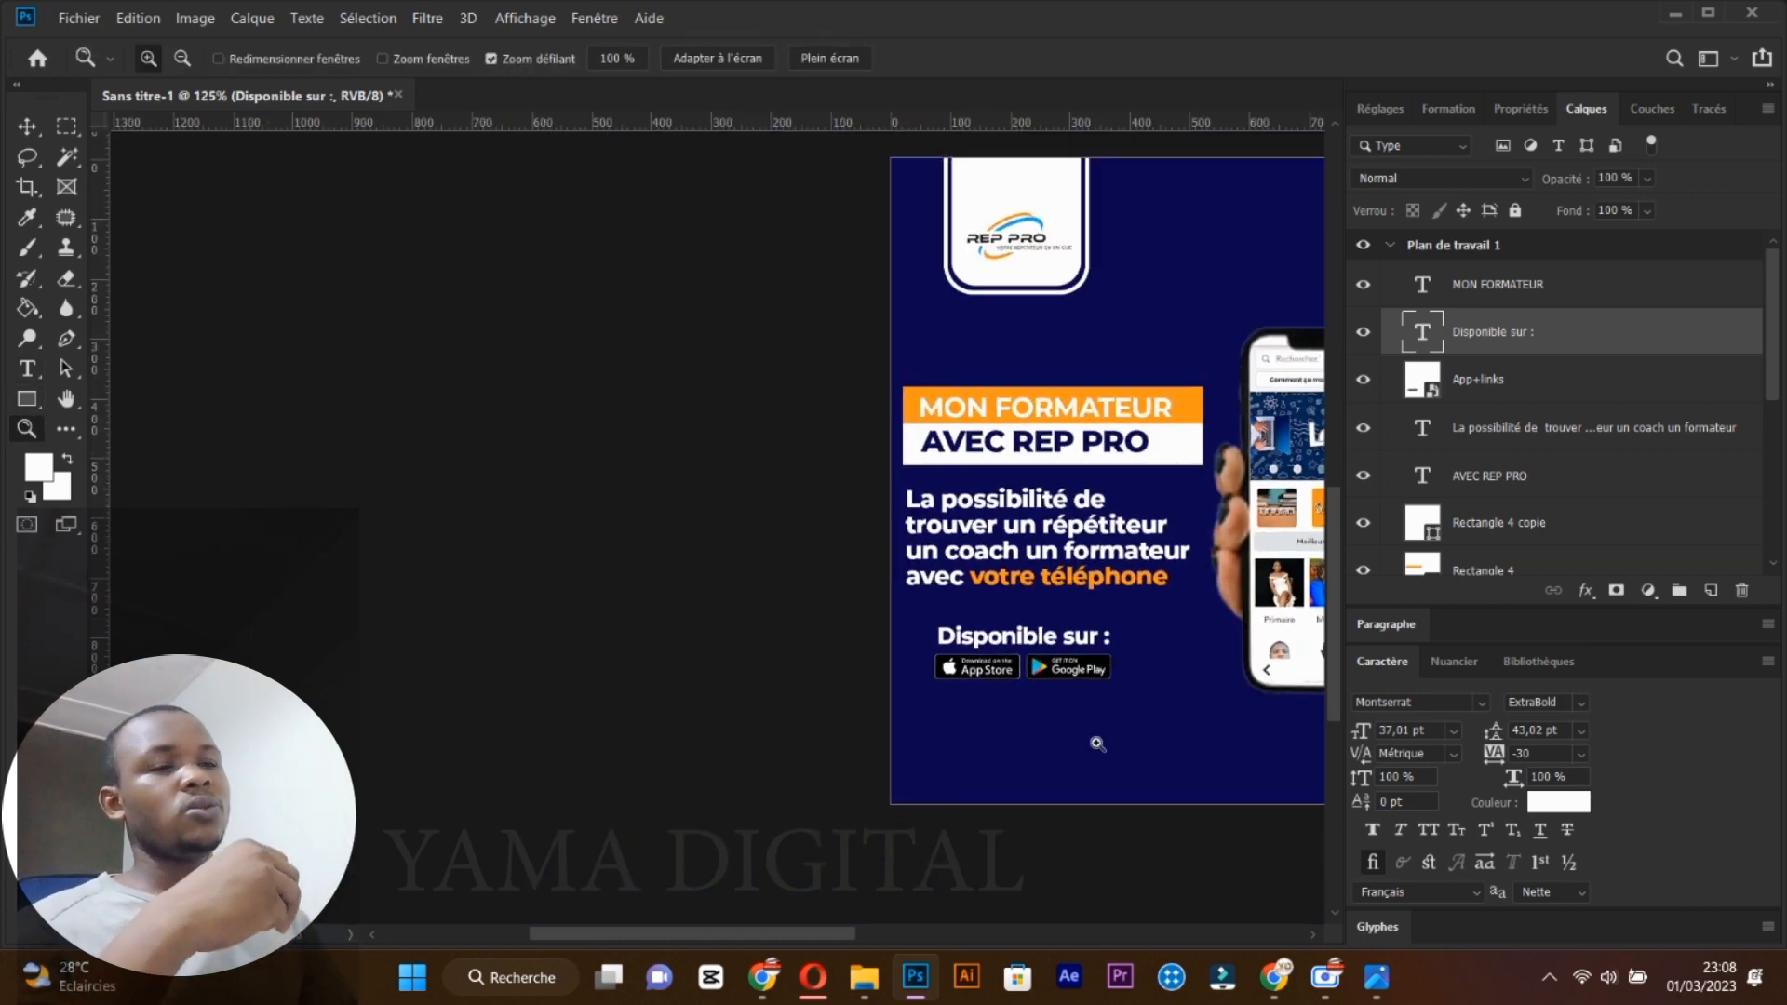
drag(828, 936, 929, 934)
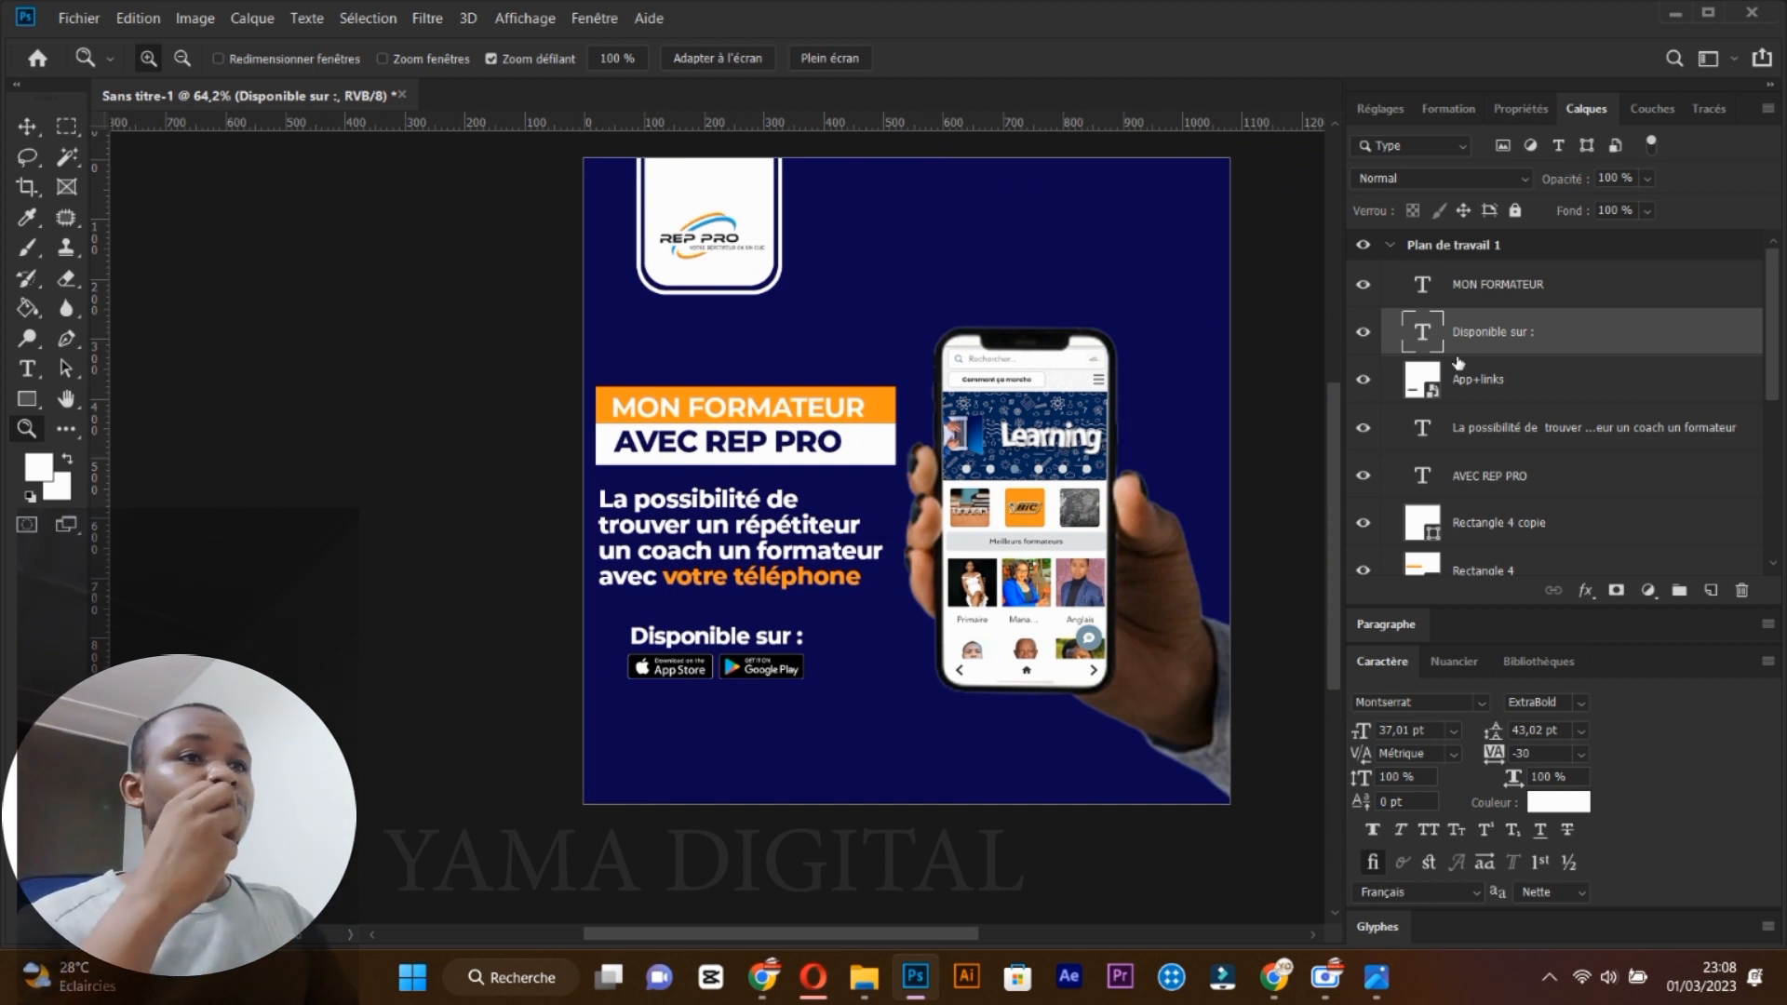
scroll(1467, 447, down, 8)
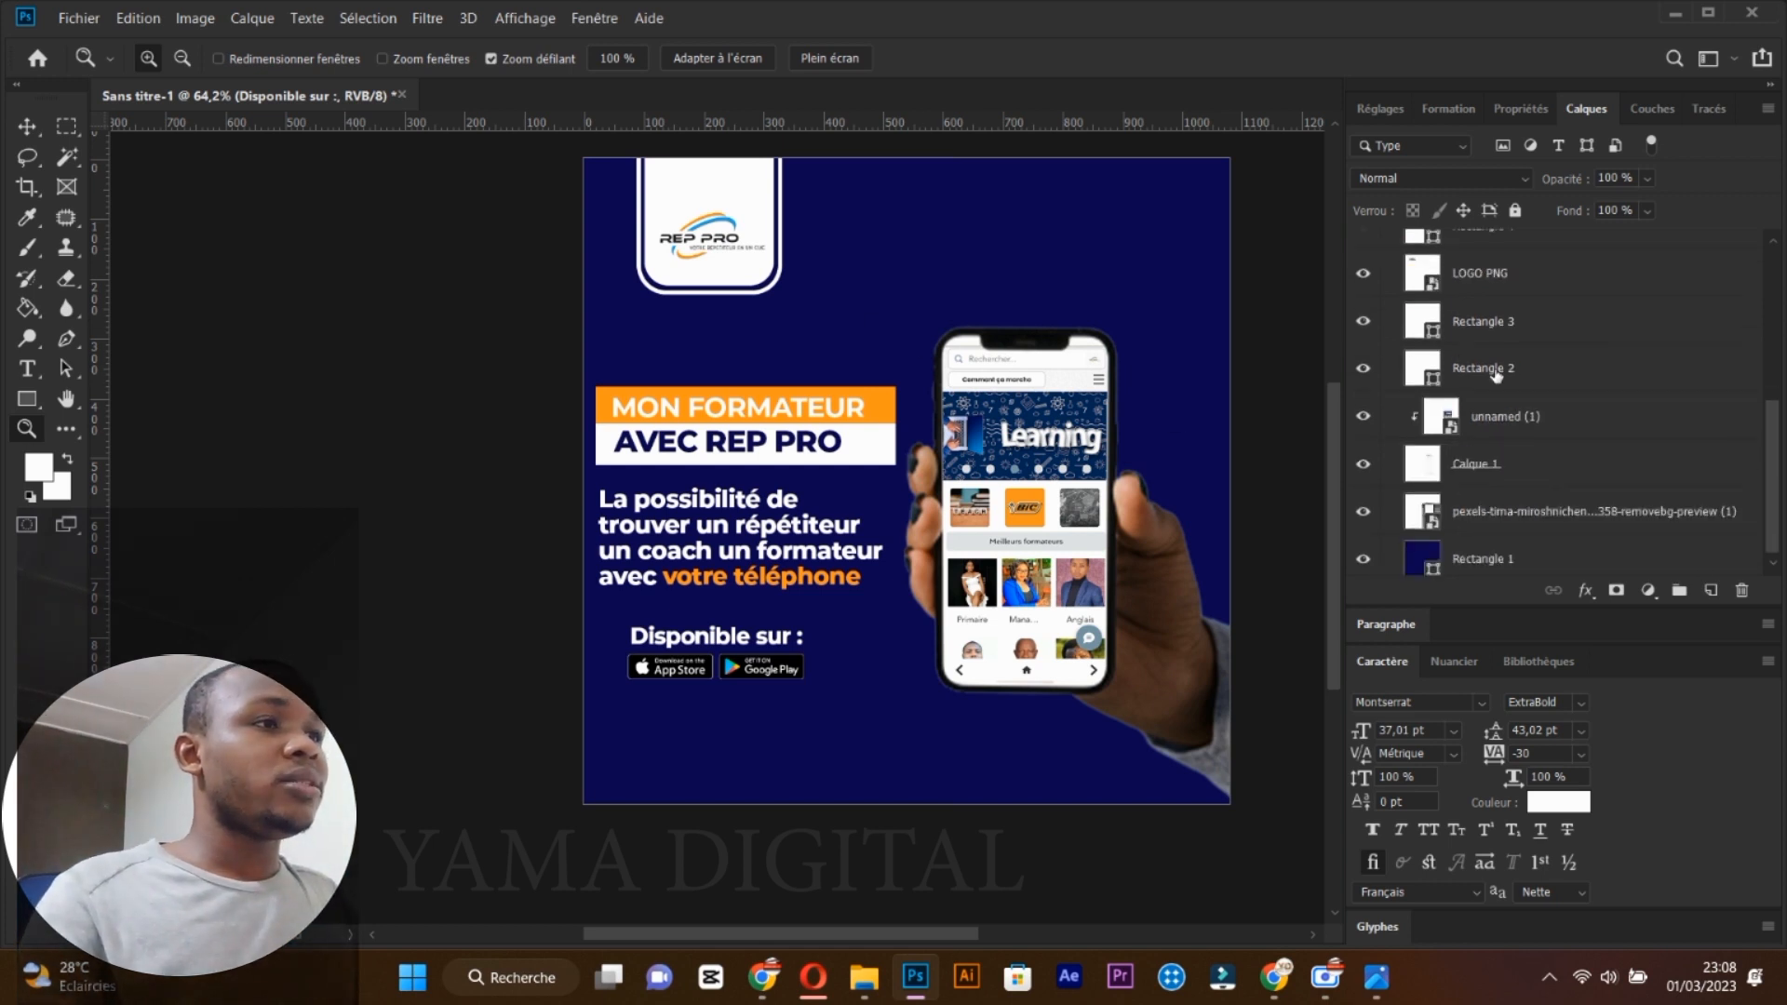
click(1496, 373)
click(1495, 425)
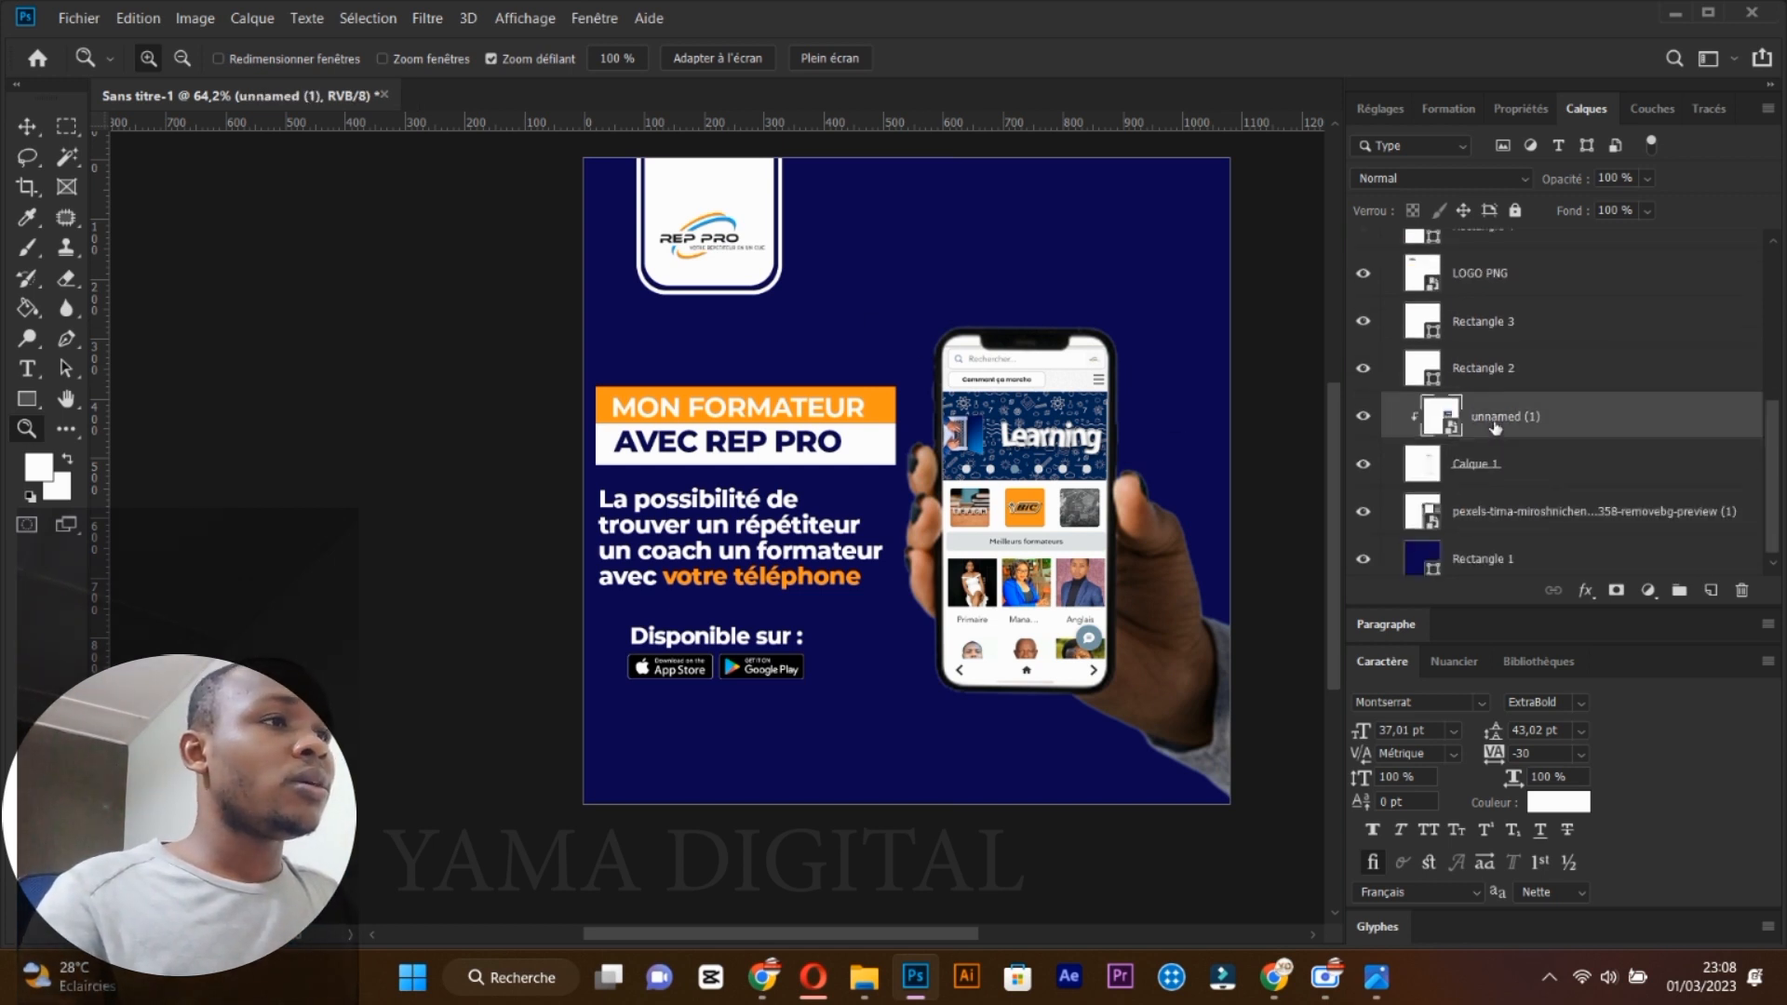
click(1481, 372)
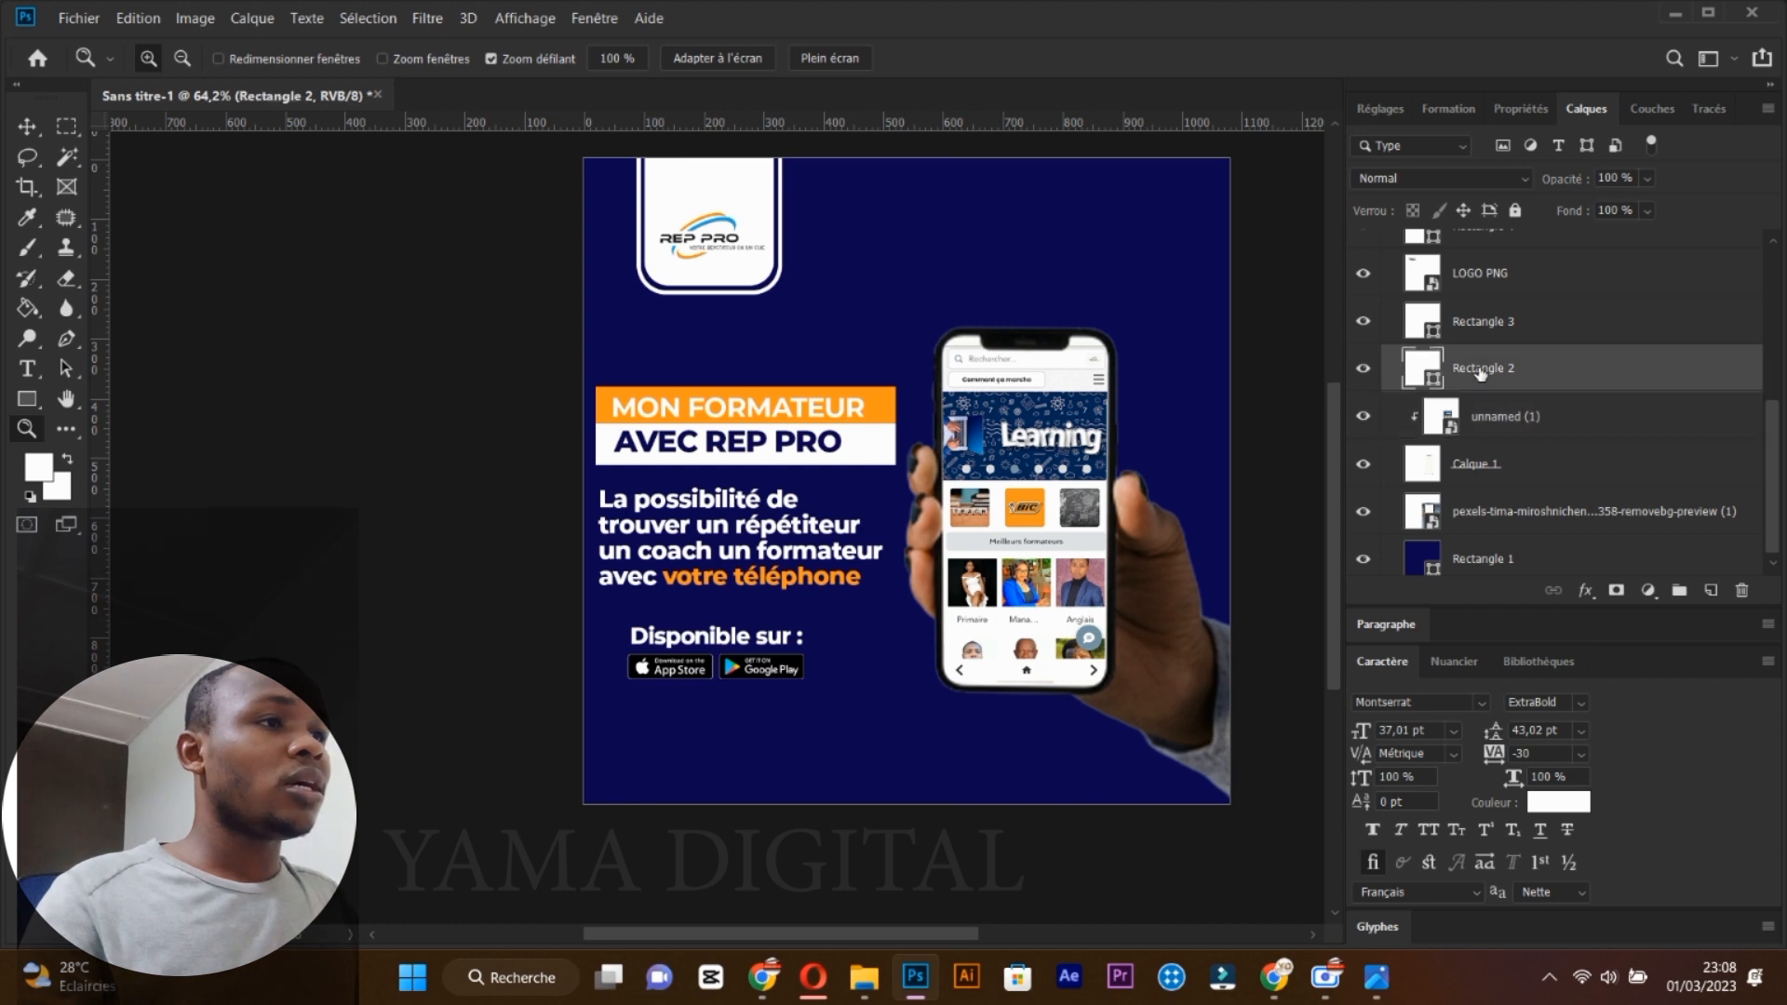
shift+click(1496, 335)
shift+click(1493, 281)
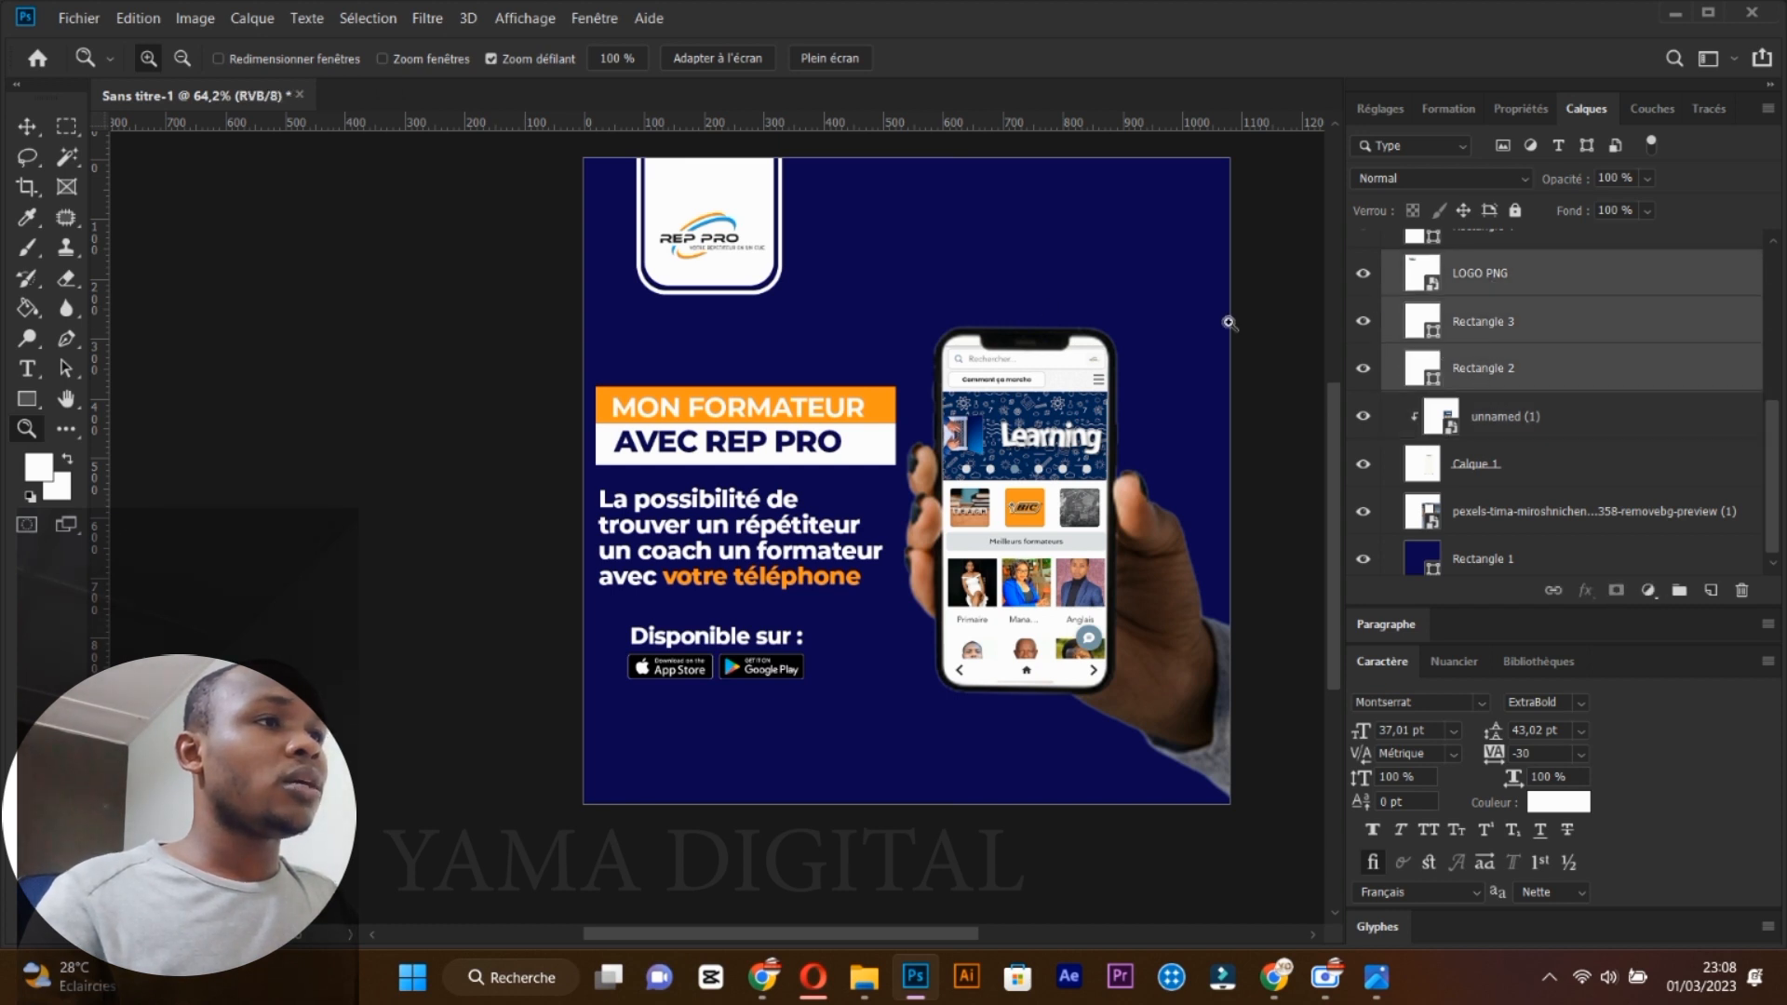
click(26, 126)
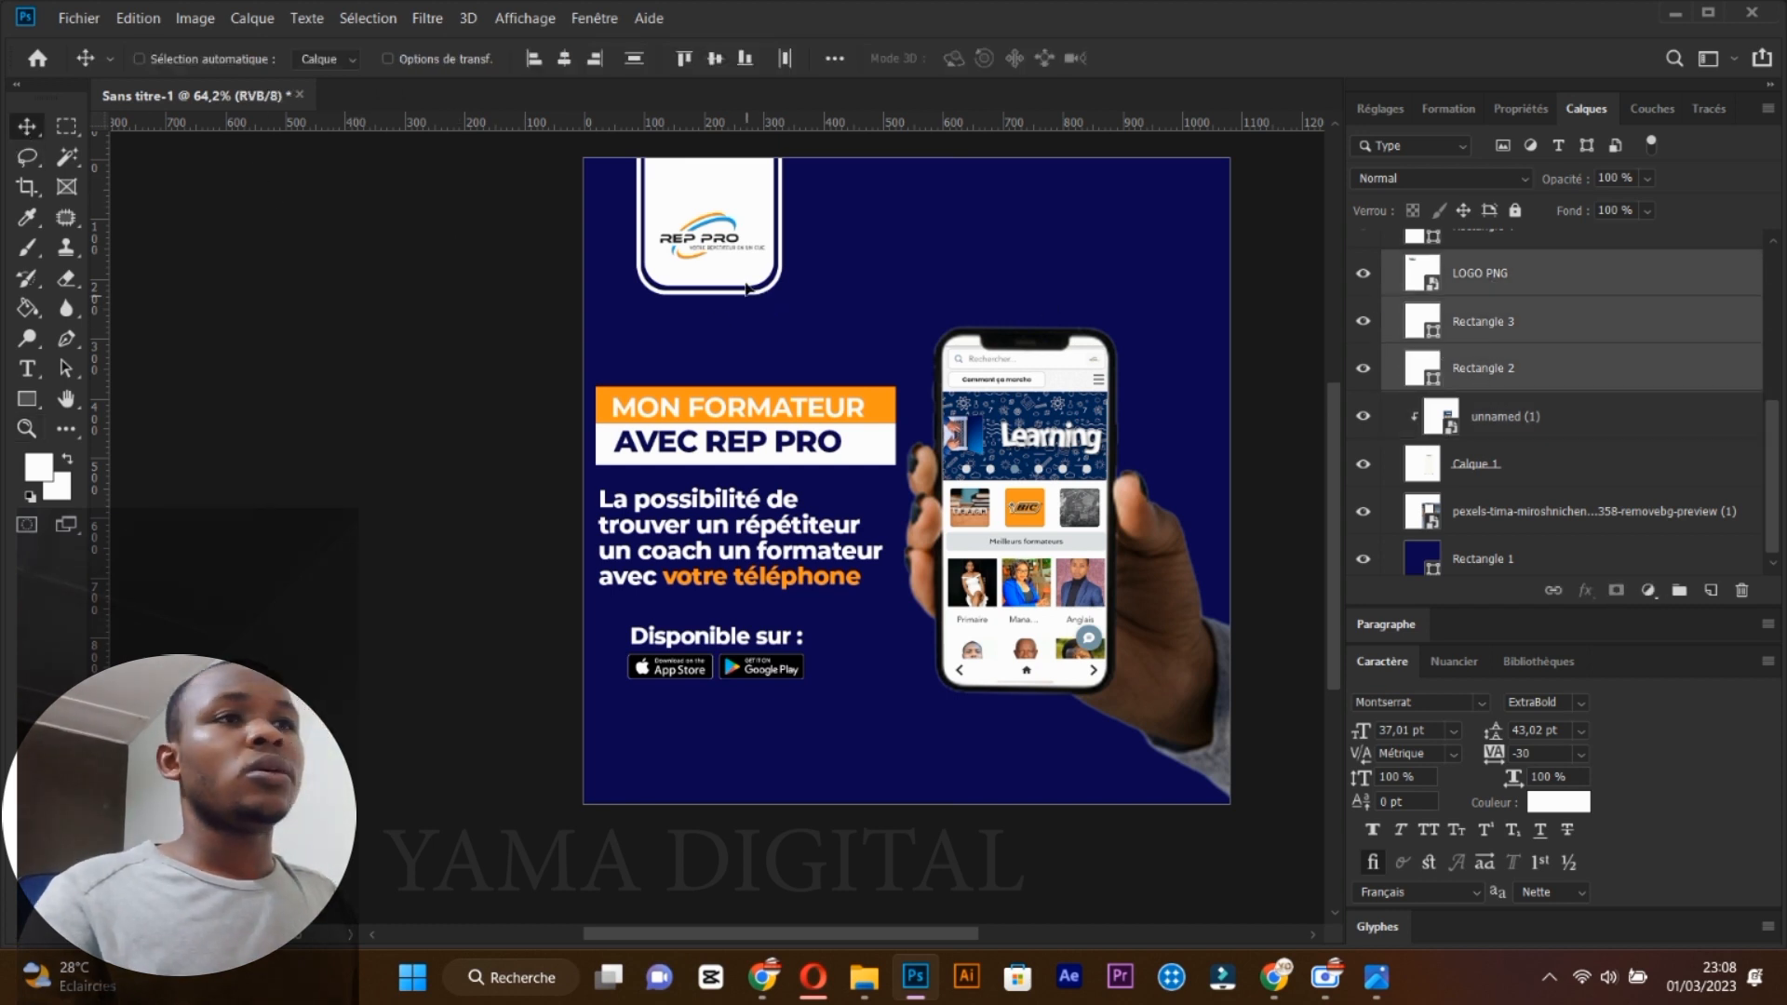
drag(799, 265, 798, 225)
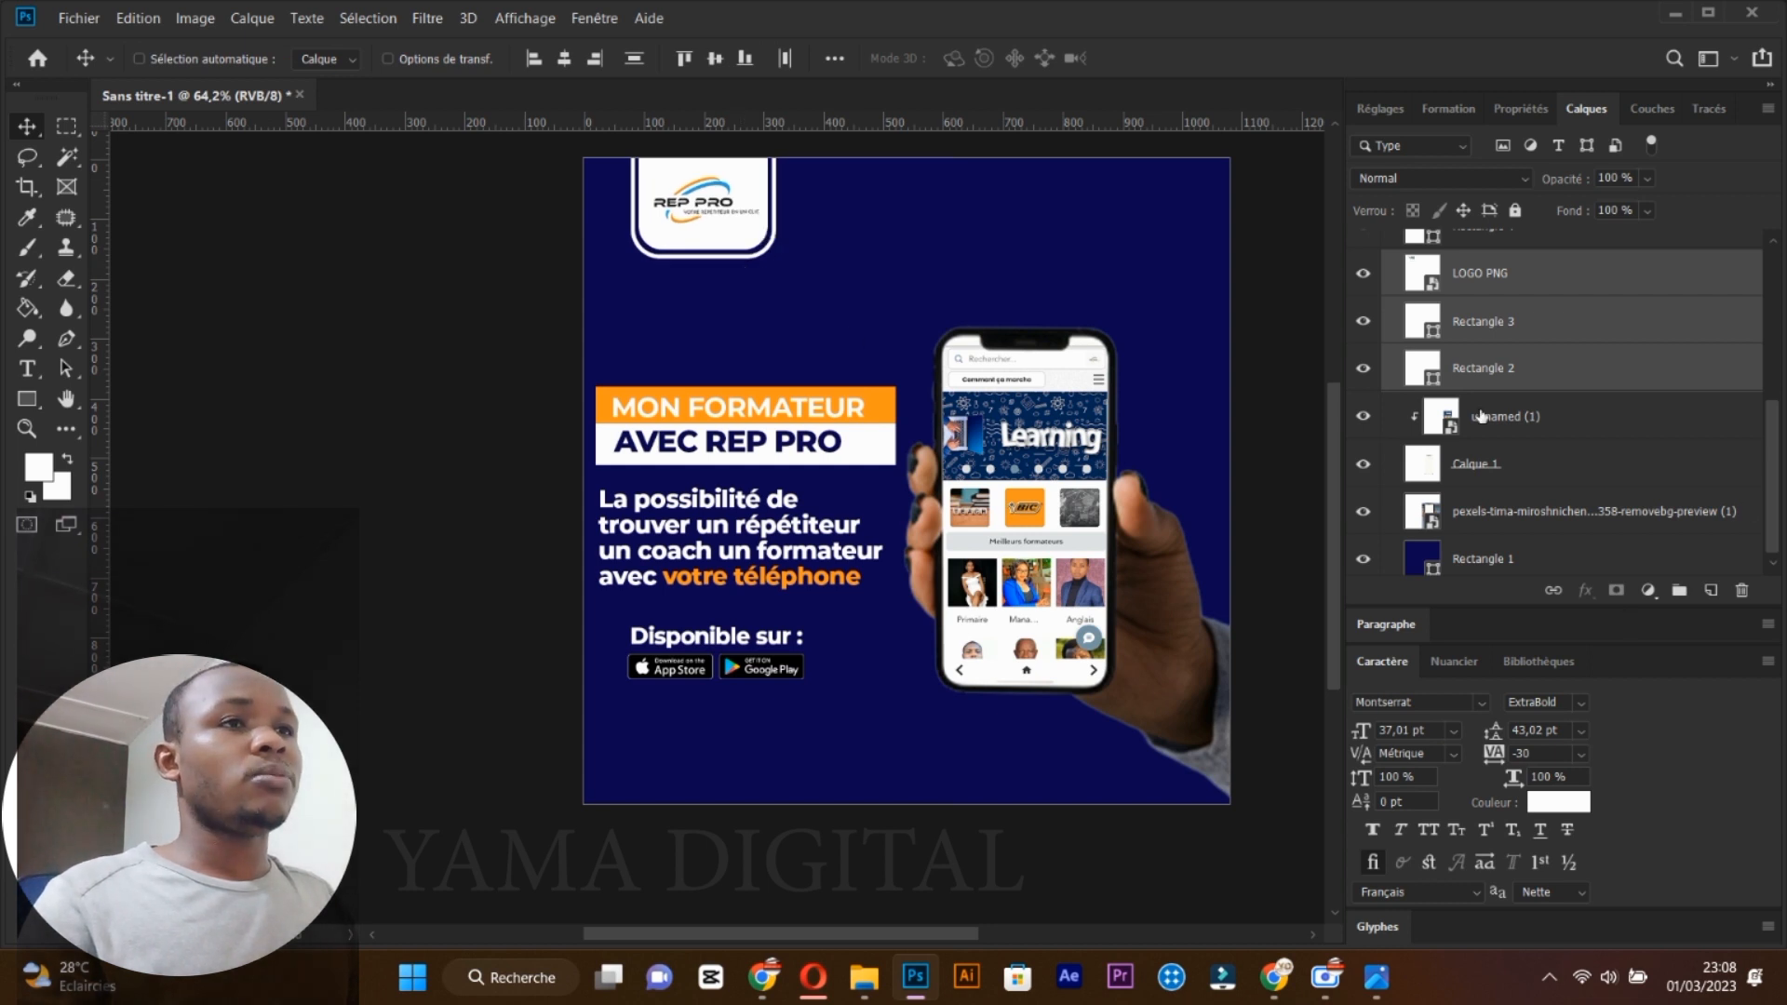
Make the Rectangle 1 background layer active and open the png tree folder inside the YAMA folder in the file explorer.
scroll(1526, 540, down, 1)
click(1552, 549)
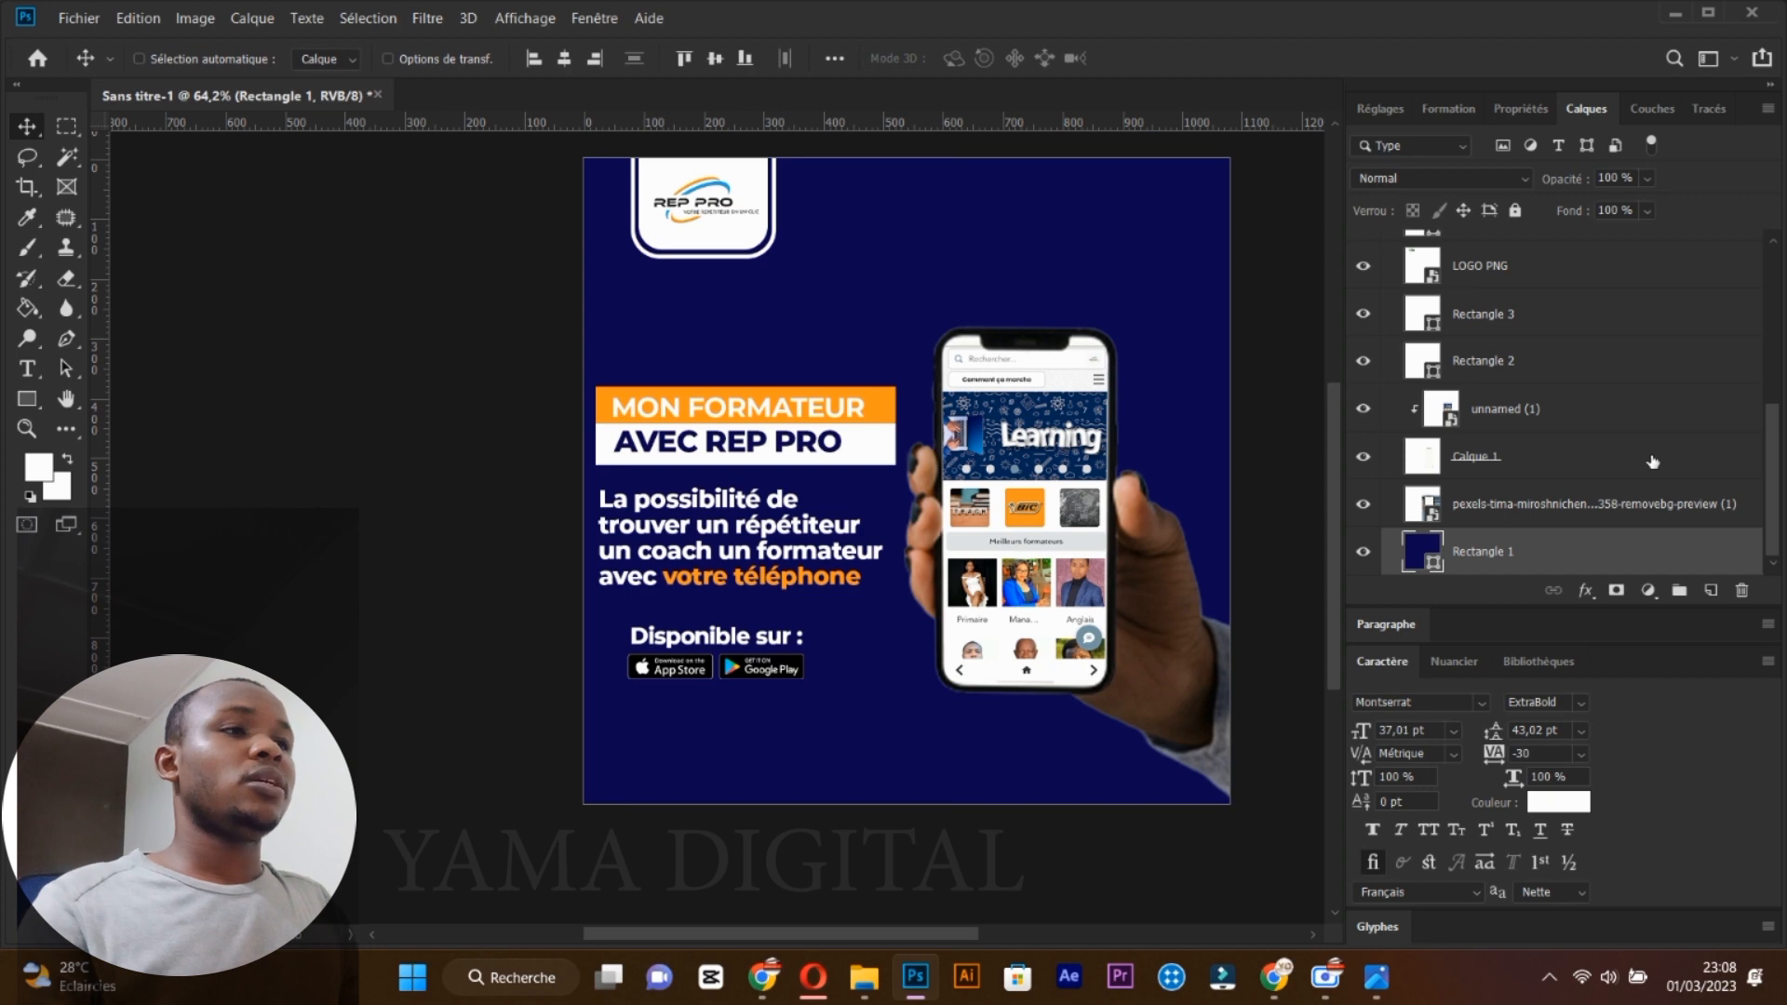
mouse_move(863, 977)
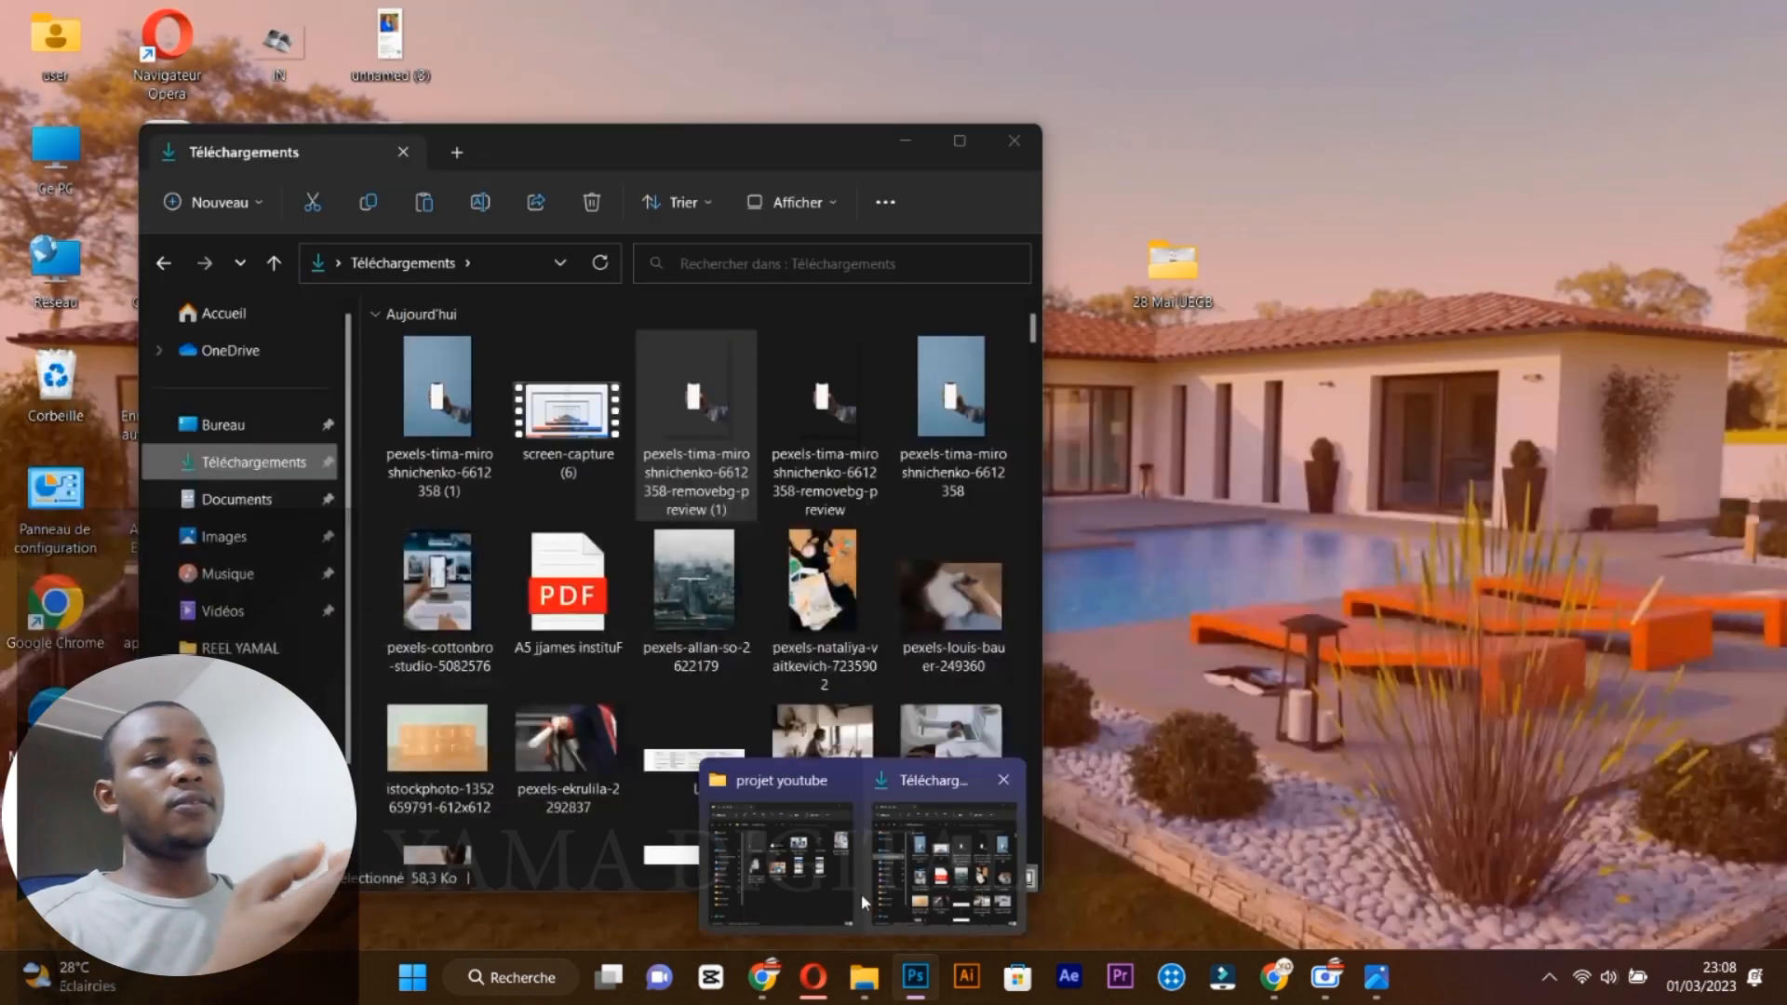
click(813, 858)
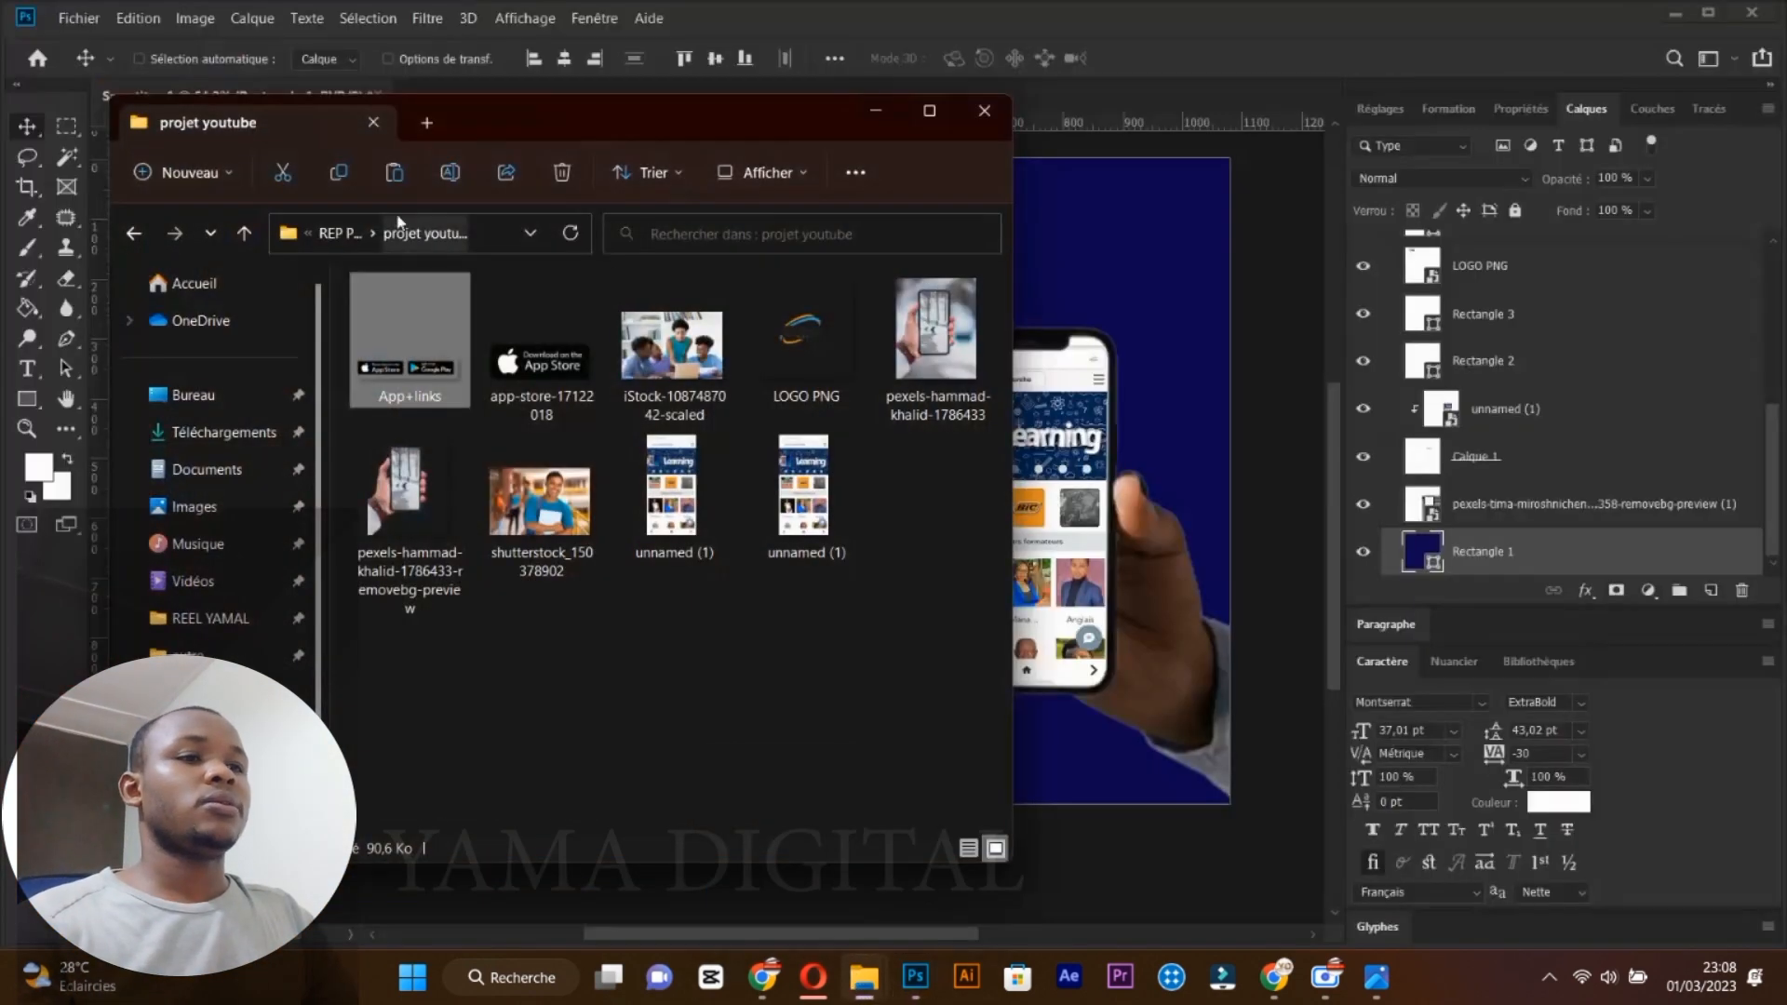
click(345, 233)
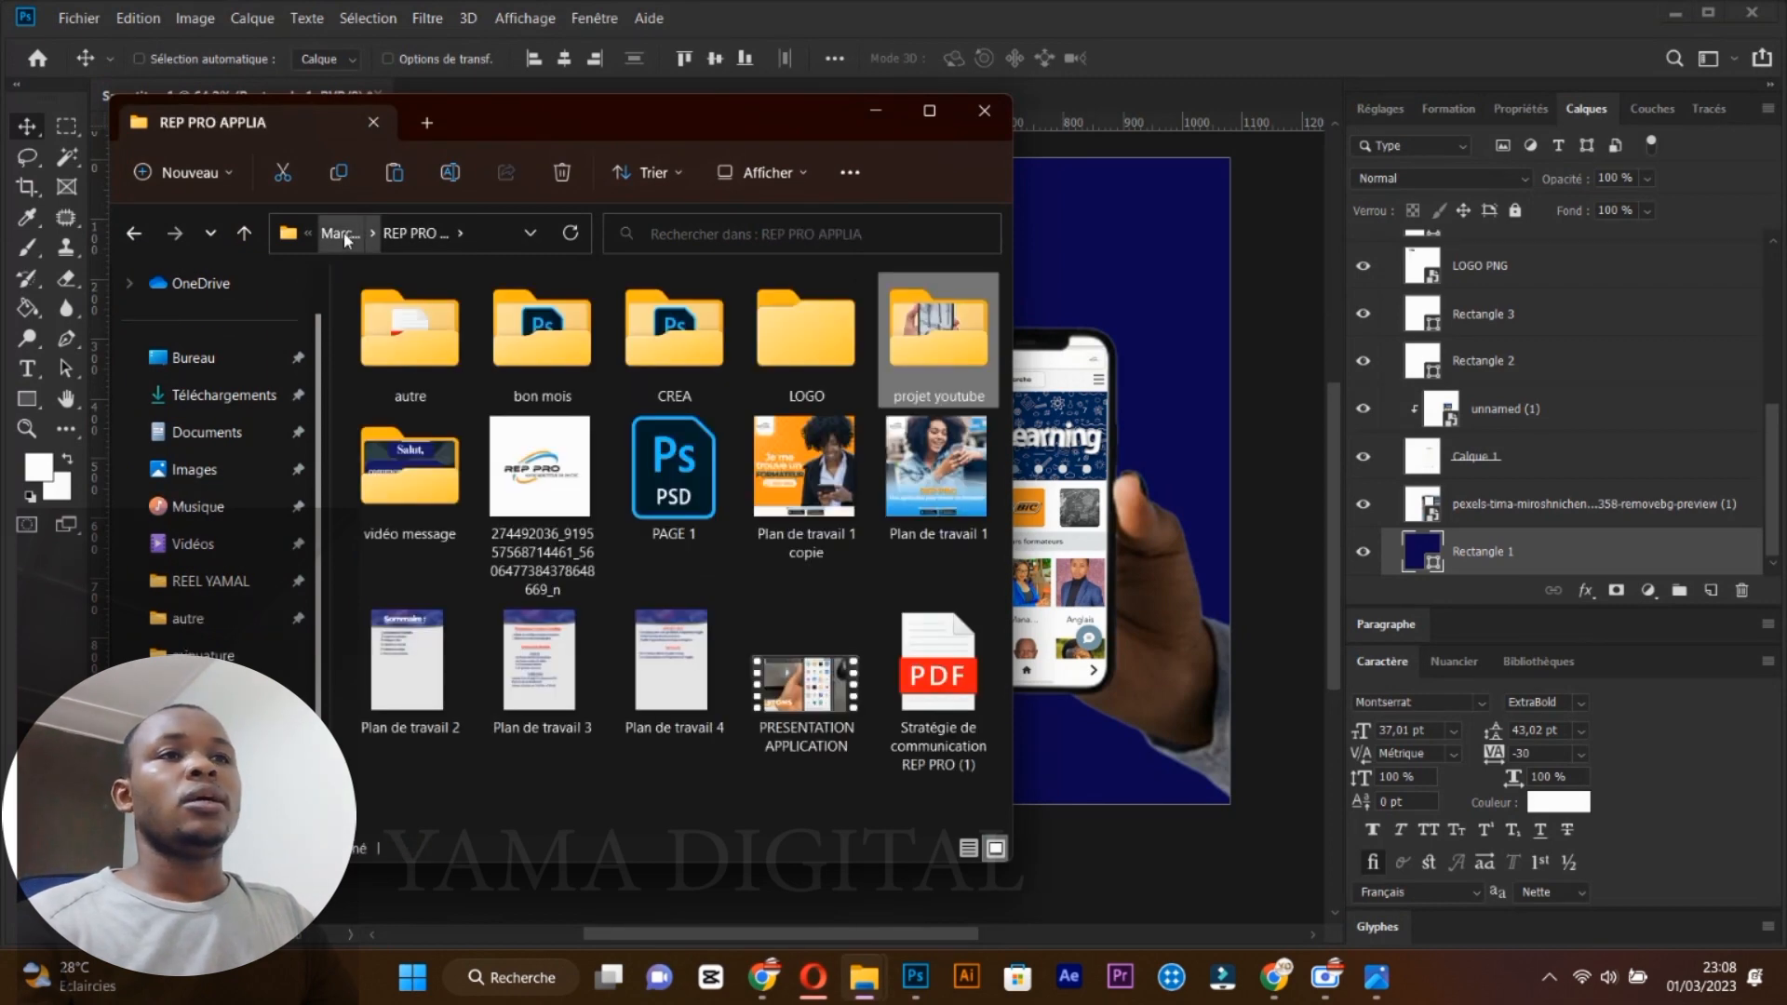
click(343, 232)
click(343, 232)
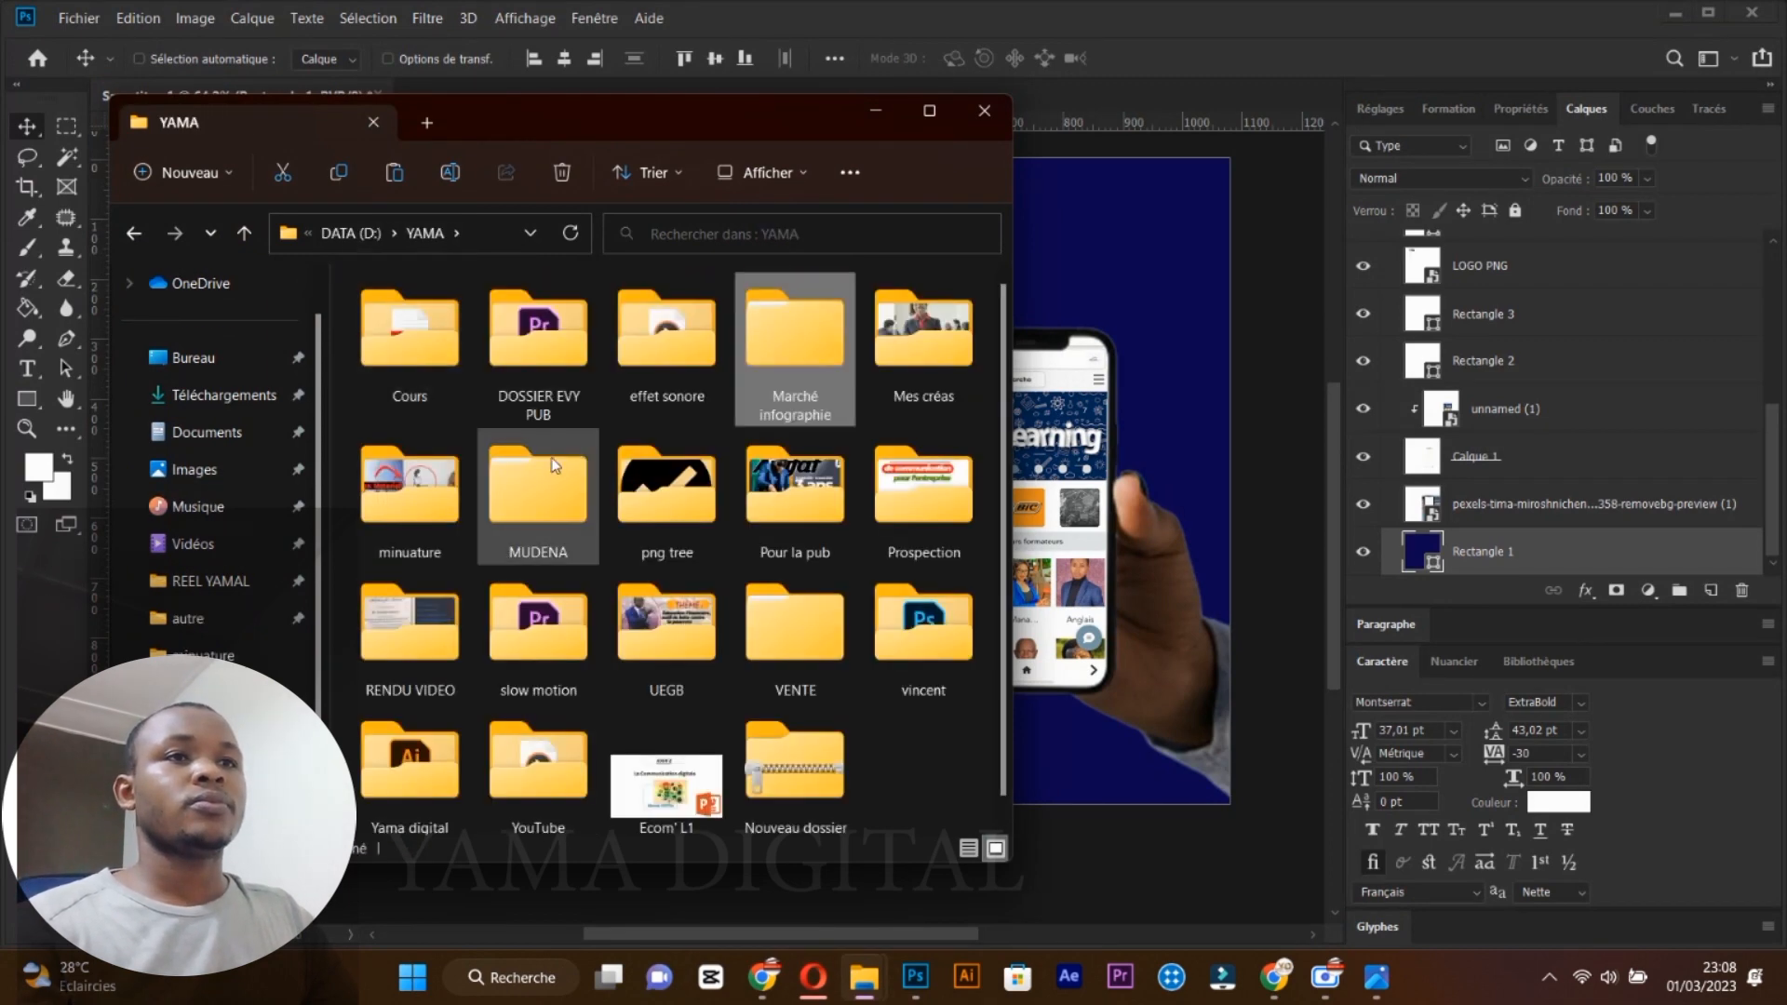
double_click(674, 521)
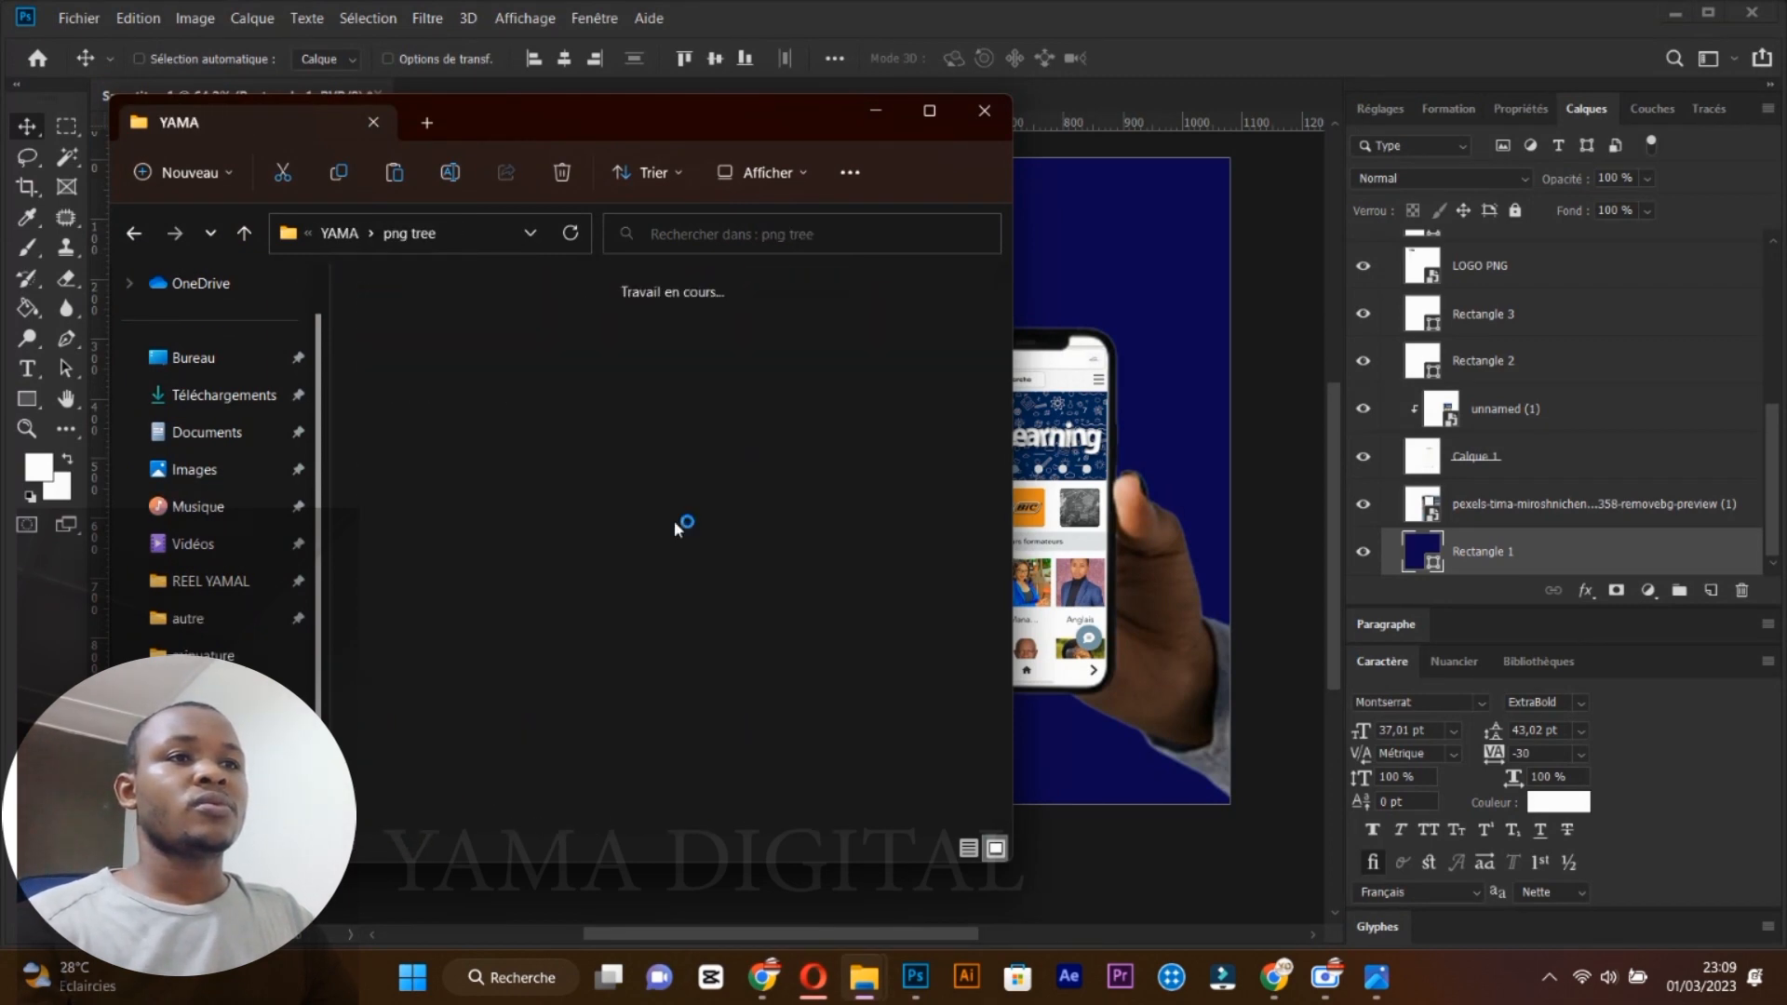
Place the pexels-sean-whang-804269 image from the png tree folder into the design directly above Rectangle 1.
scroll(600, 562, down, 3)
scroll(600, 562, up, 2)
scroll(600, 562, down, 10)
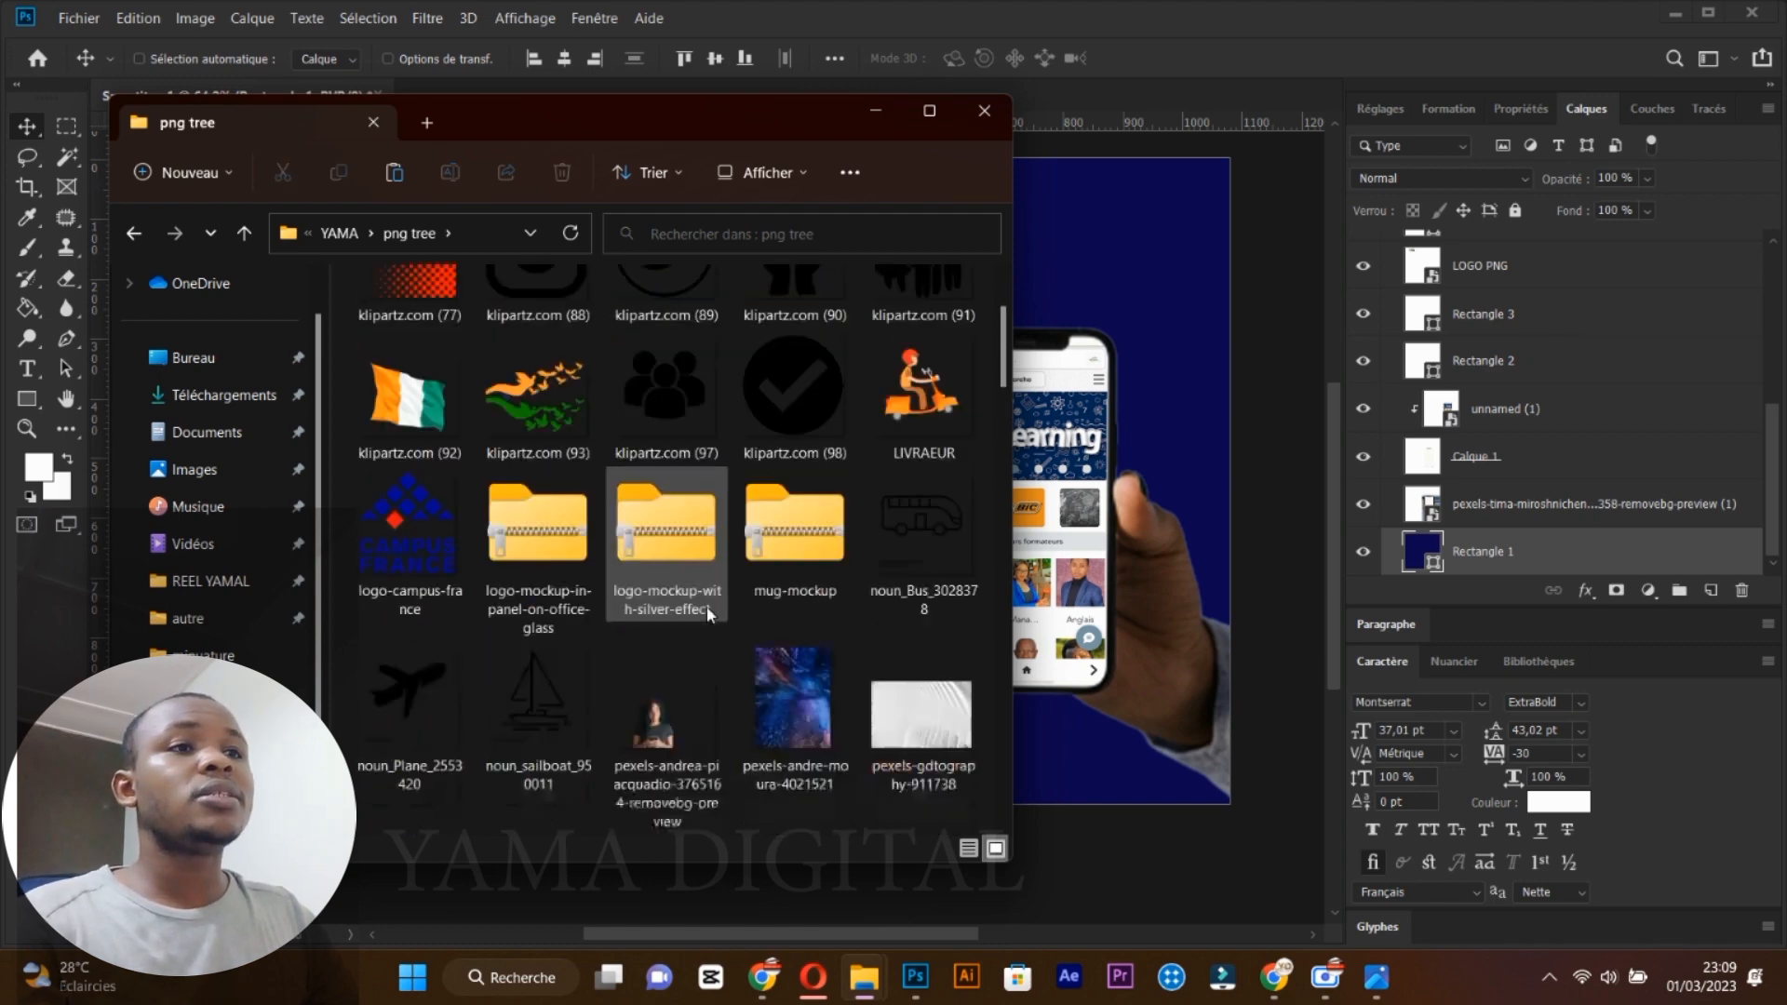
click(669, 342)
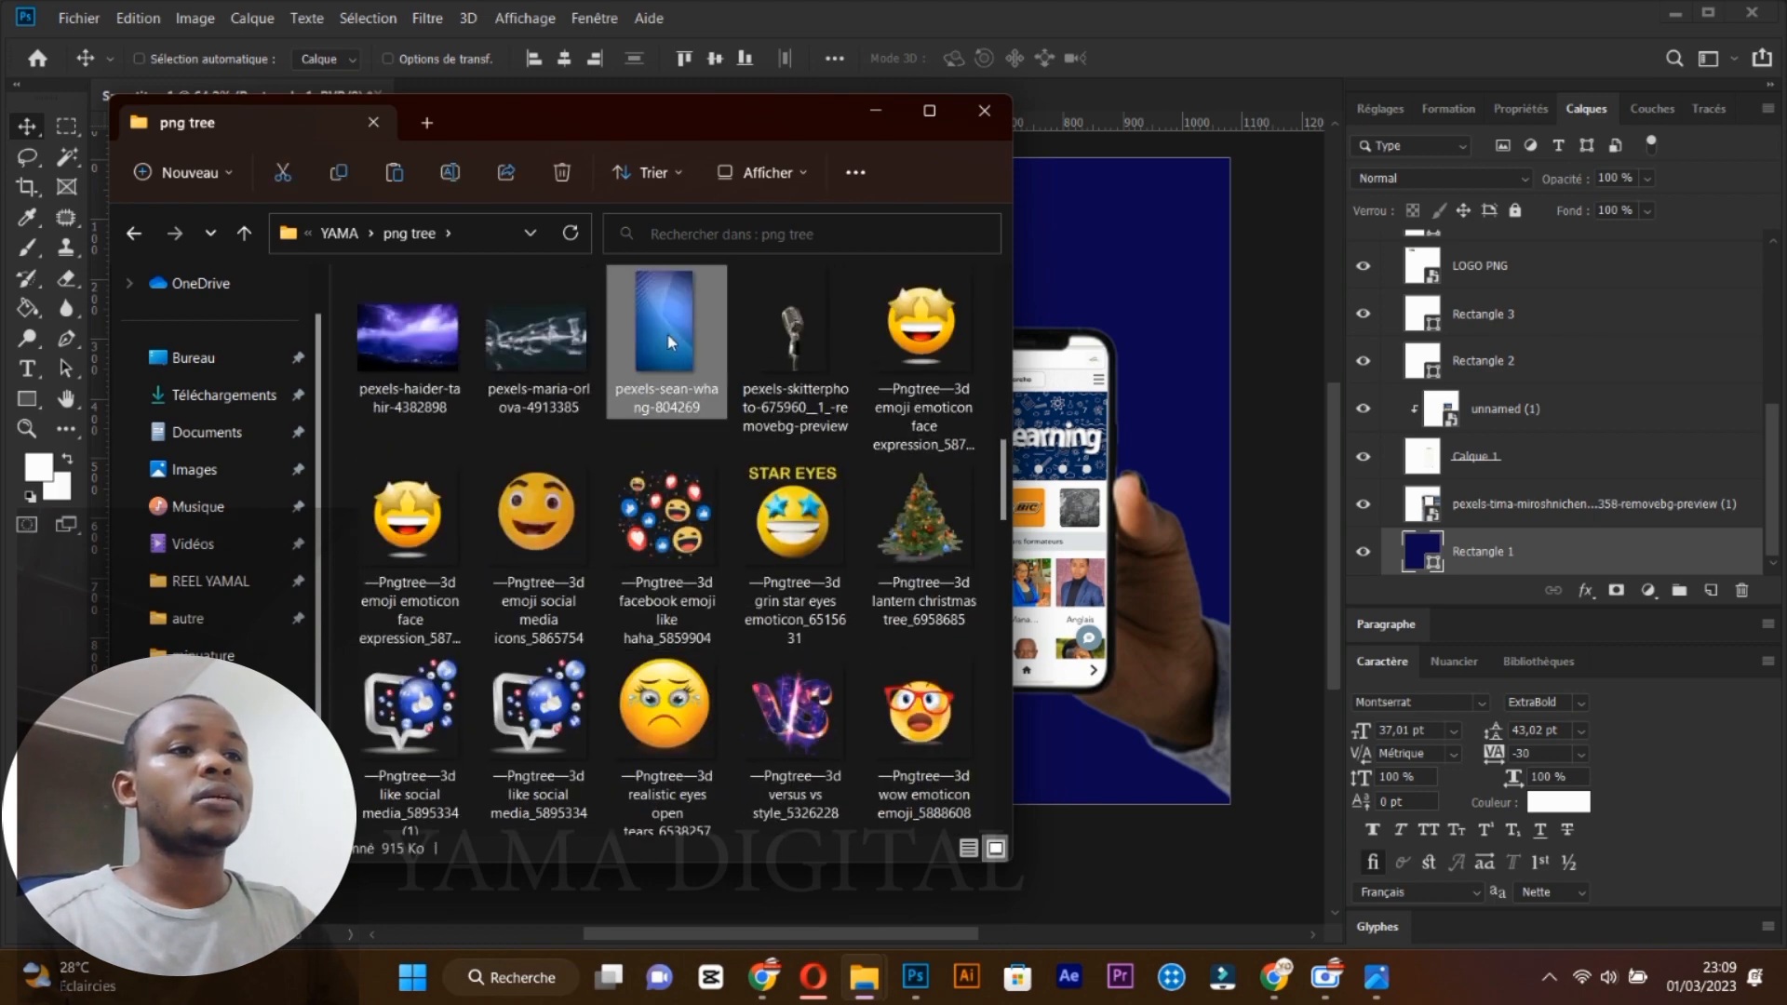
drag(679, 332, 1046, 303)
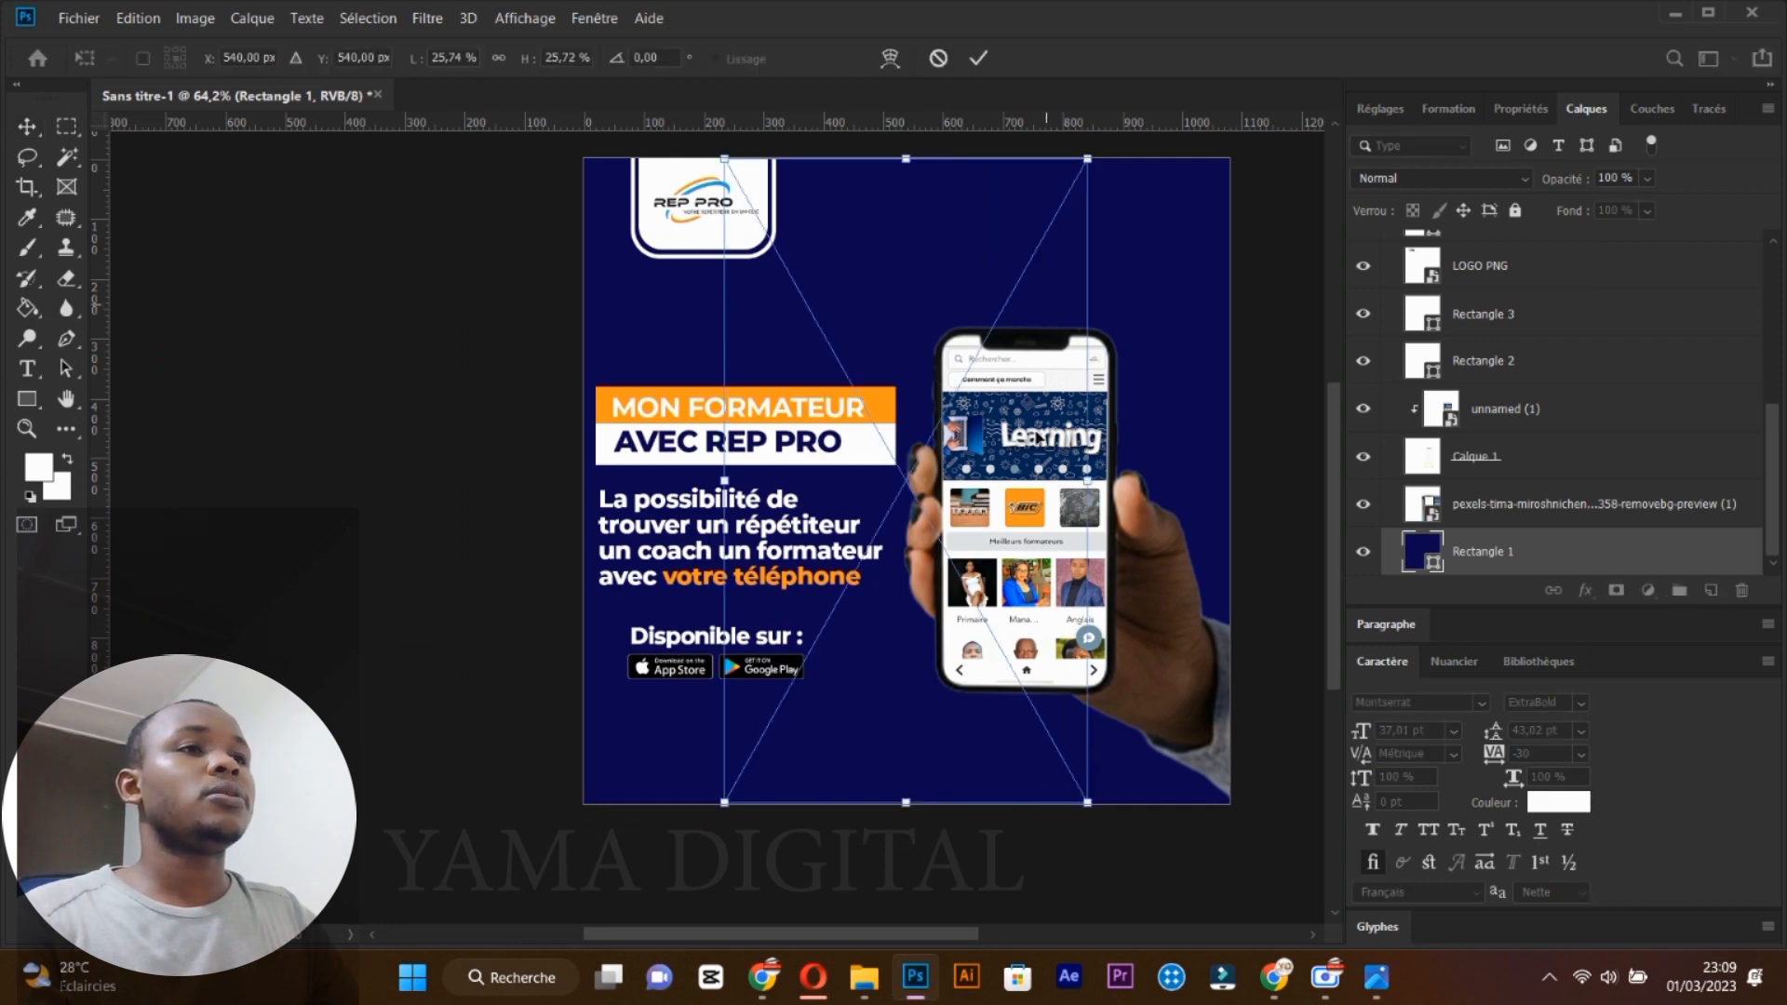
Enlarge the blue striped image to about 92.8 % width and 62.5 % height, position it to cover the artboard, and commit the placement.
drag(903, 470, 730, 387)
drag(880, 691, 1184, 863)
scroll(1152, 769, down, 2)
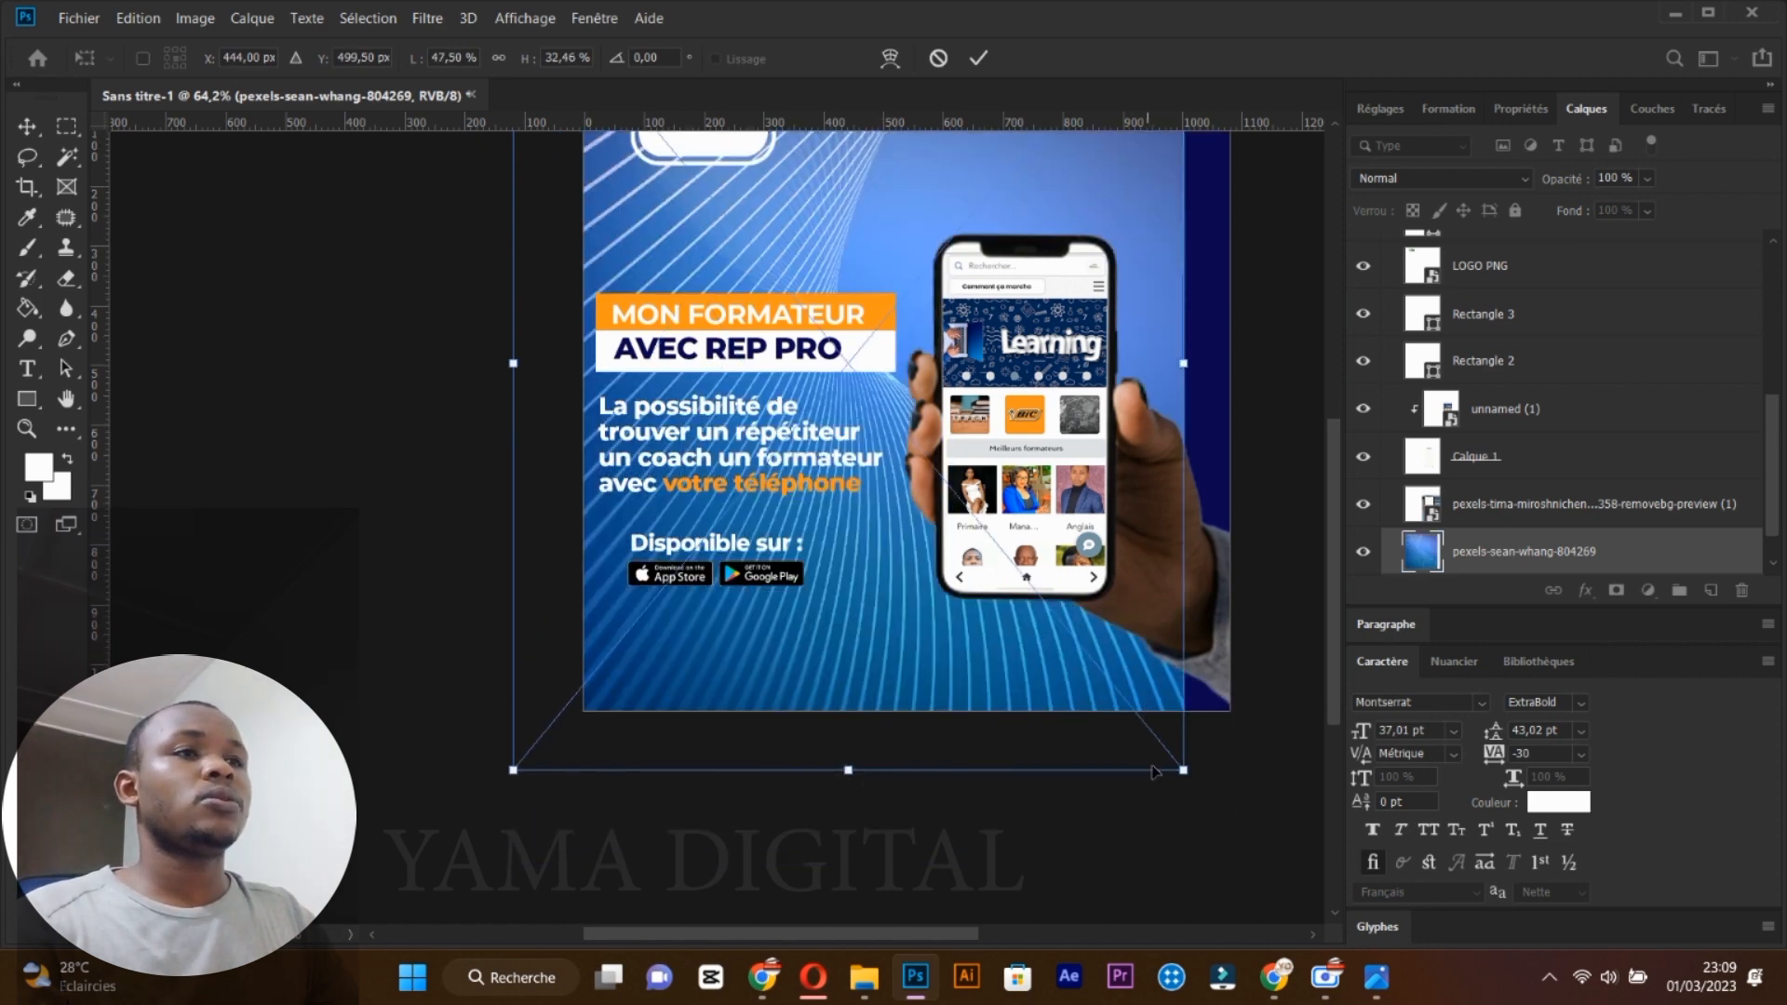
drag(1186, 770, 1282, 878)
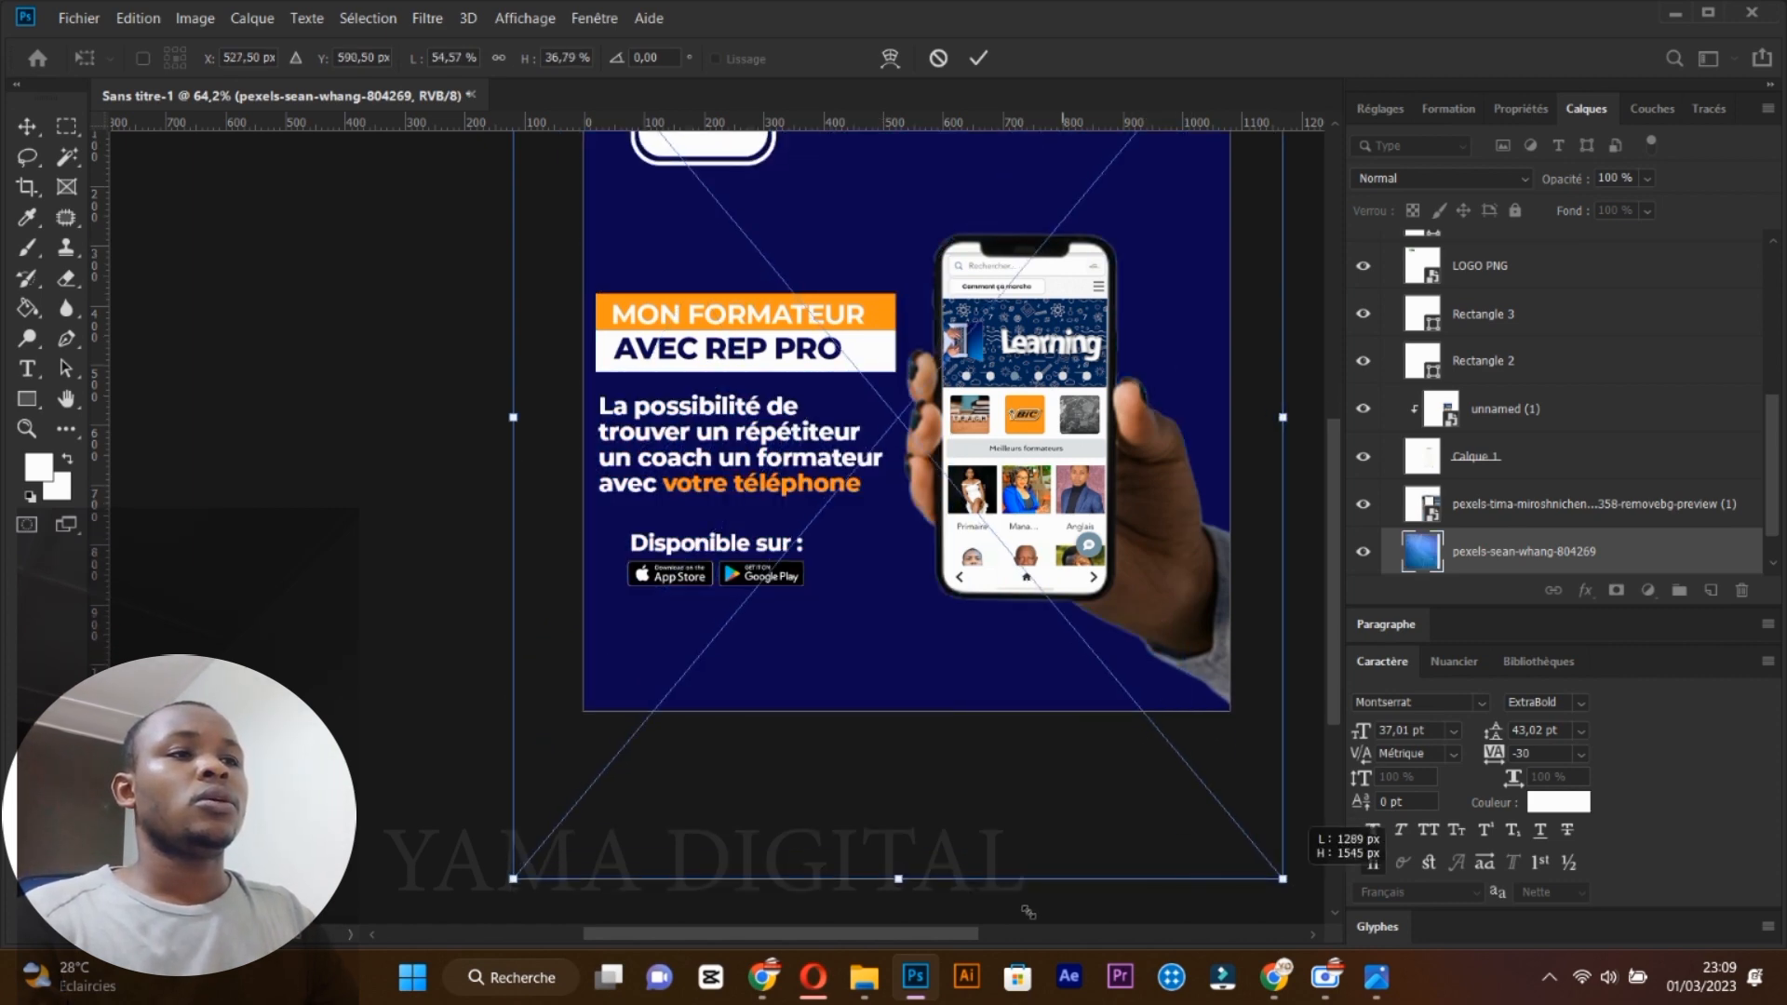
scroll(1036, 722, up, 2)
drag(1060, 692, 906, 318)
drag(1276, 712, 1351, 770)
drag(1366, 718, 1452, 817)
drag(1454, 893, 1436, 882)
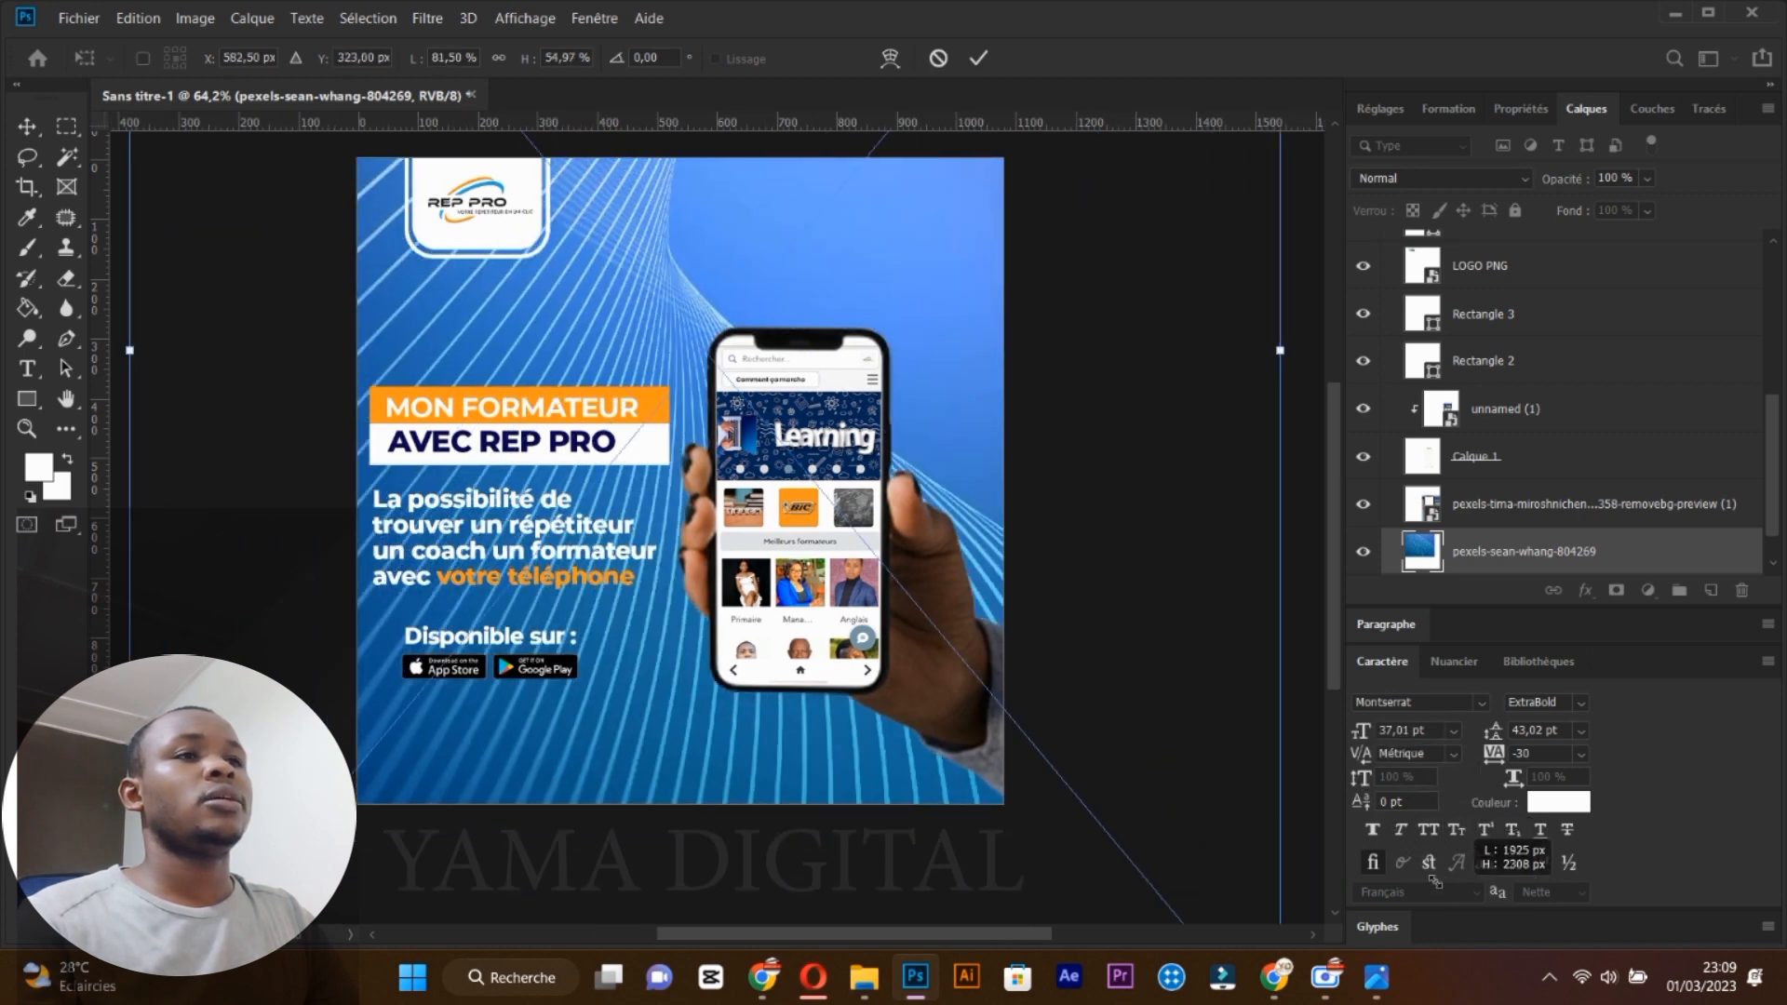
drag(964, 570, 863, 269)
drag(1177, 762, 1312, 913)
drag(909, 581, 1058, 554)
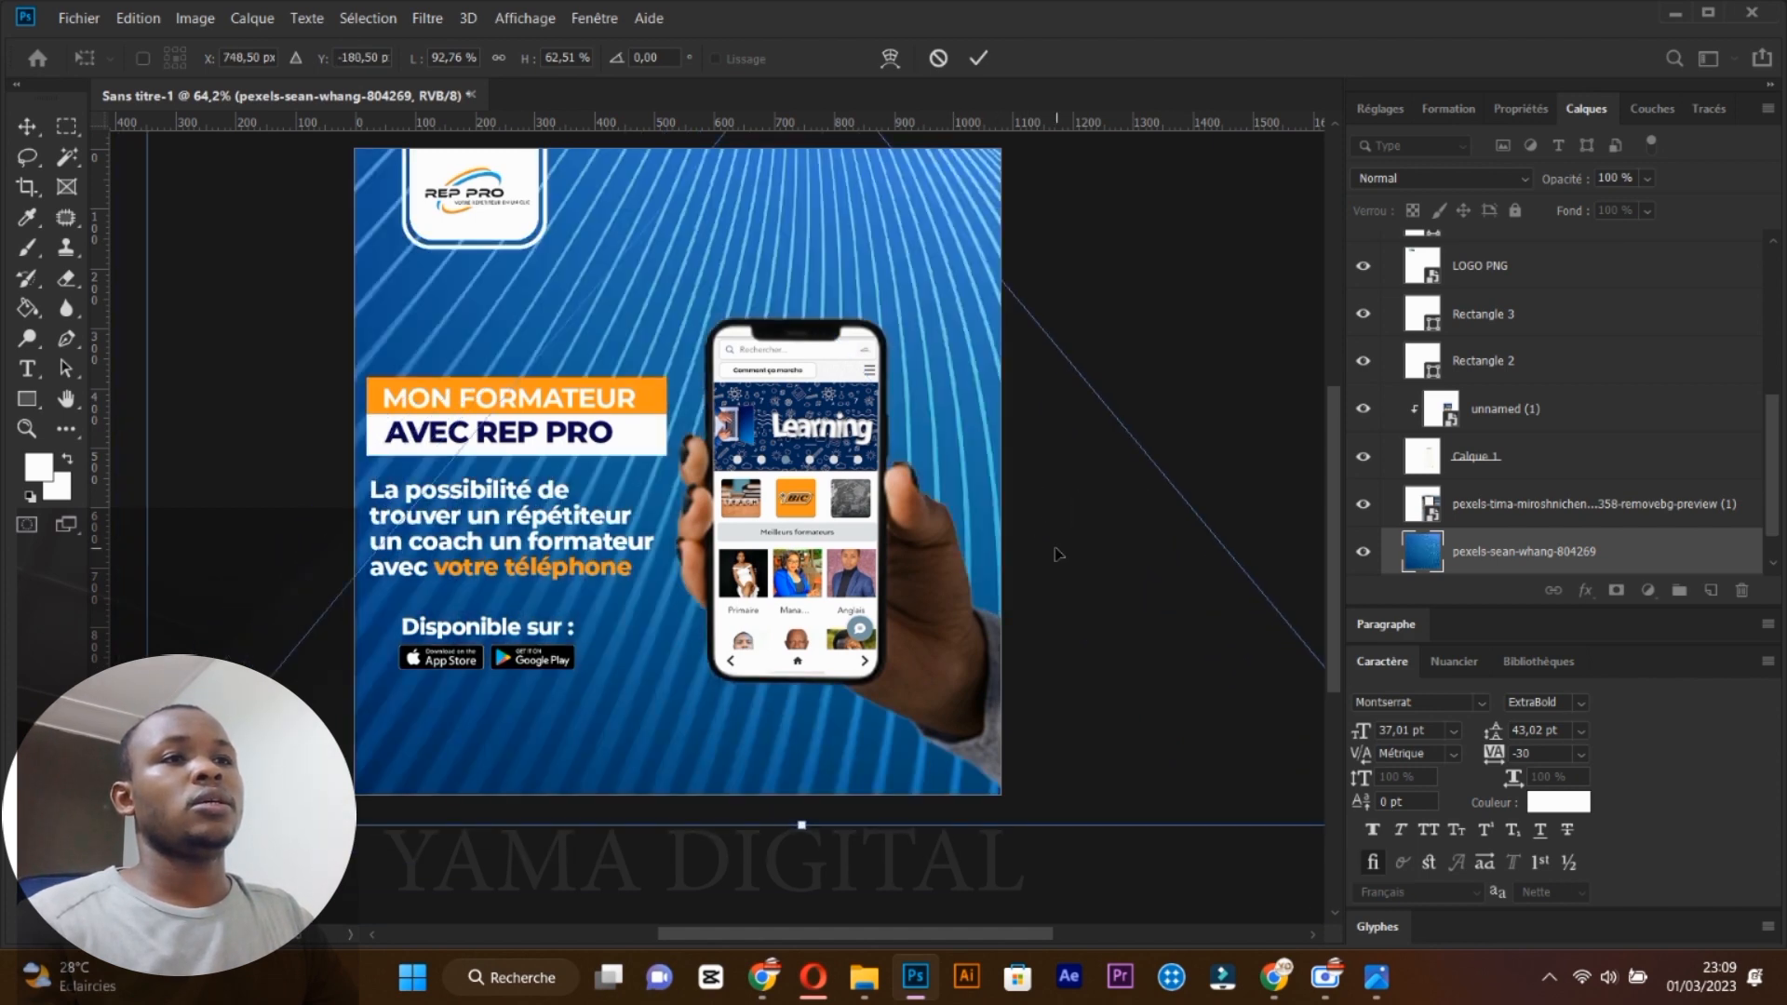
key(Return)
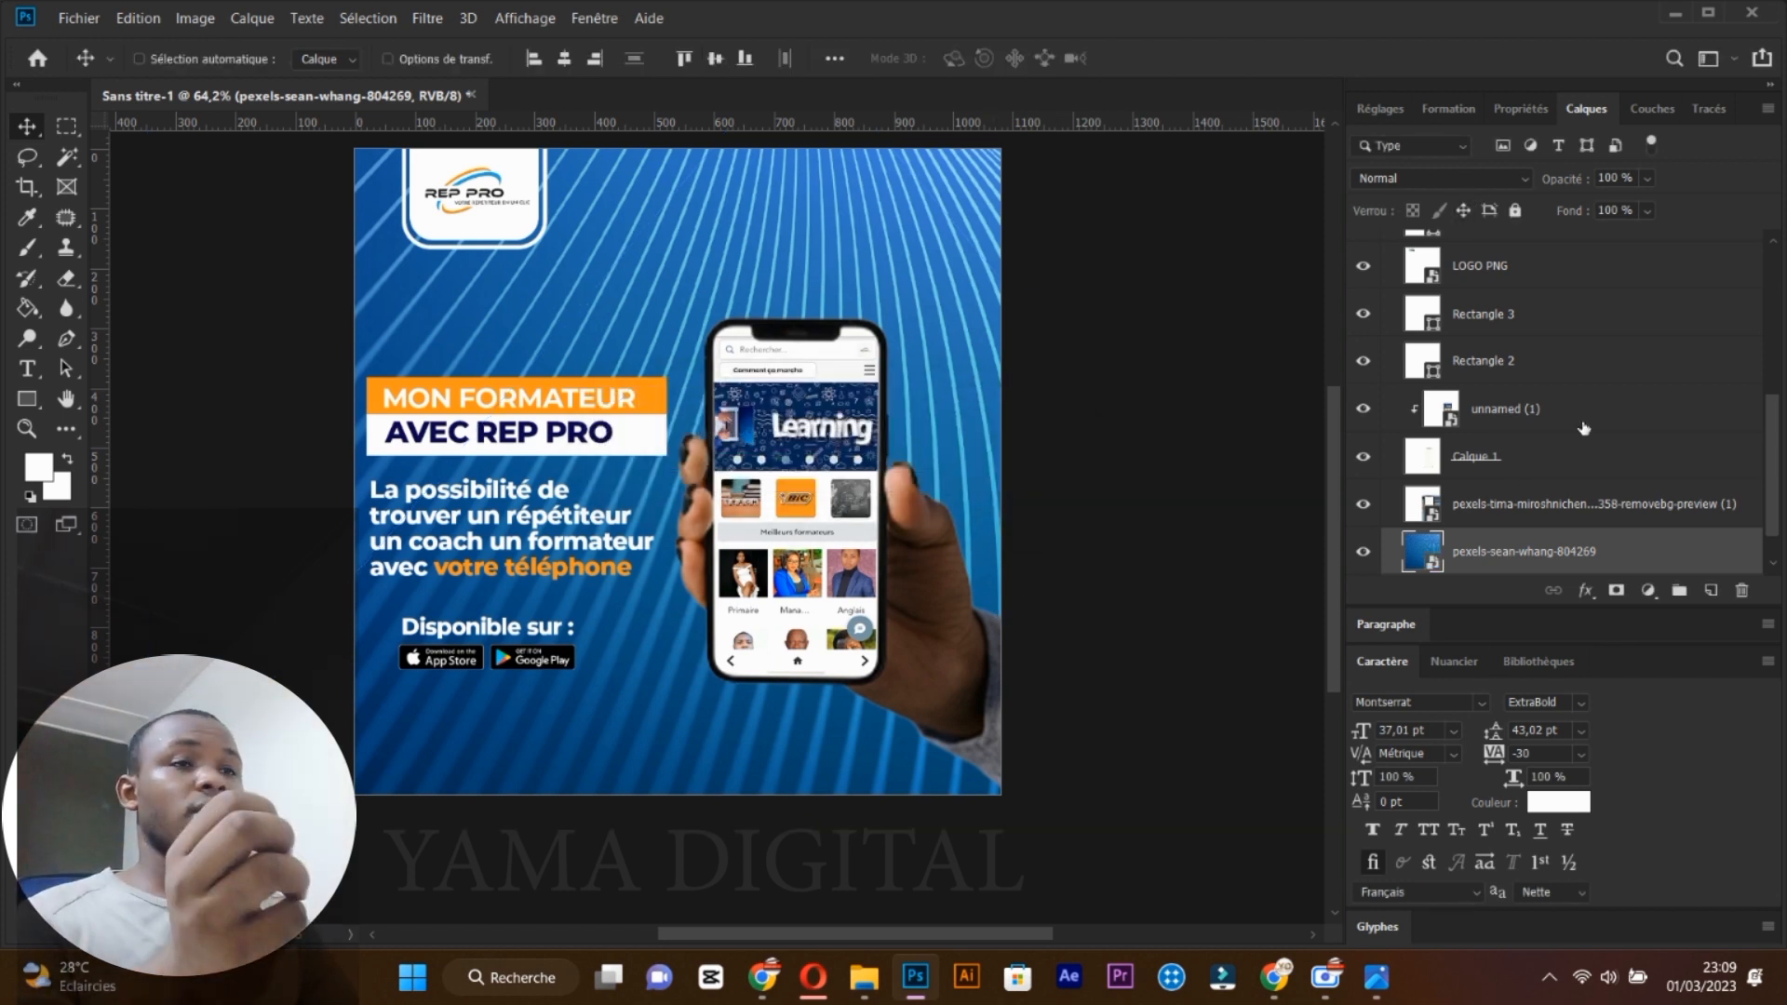
Set the blending mode of the pexels-sean-whang-804269 layer to Produit.
scroll(1582, 430, down, 2)
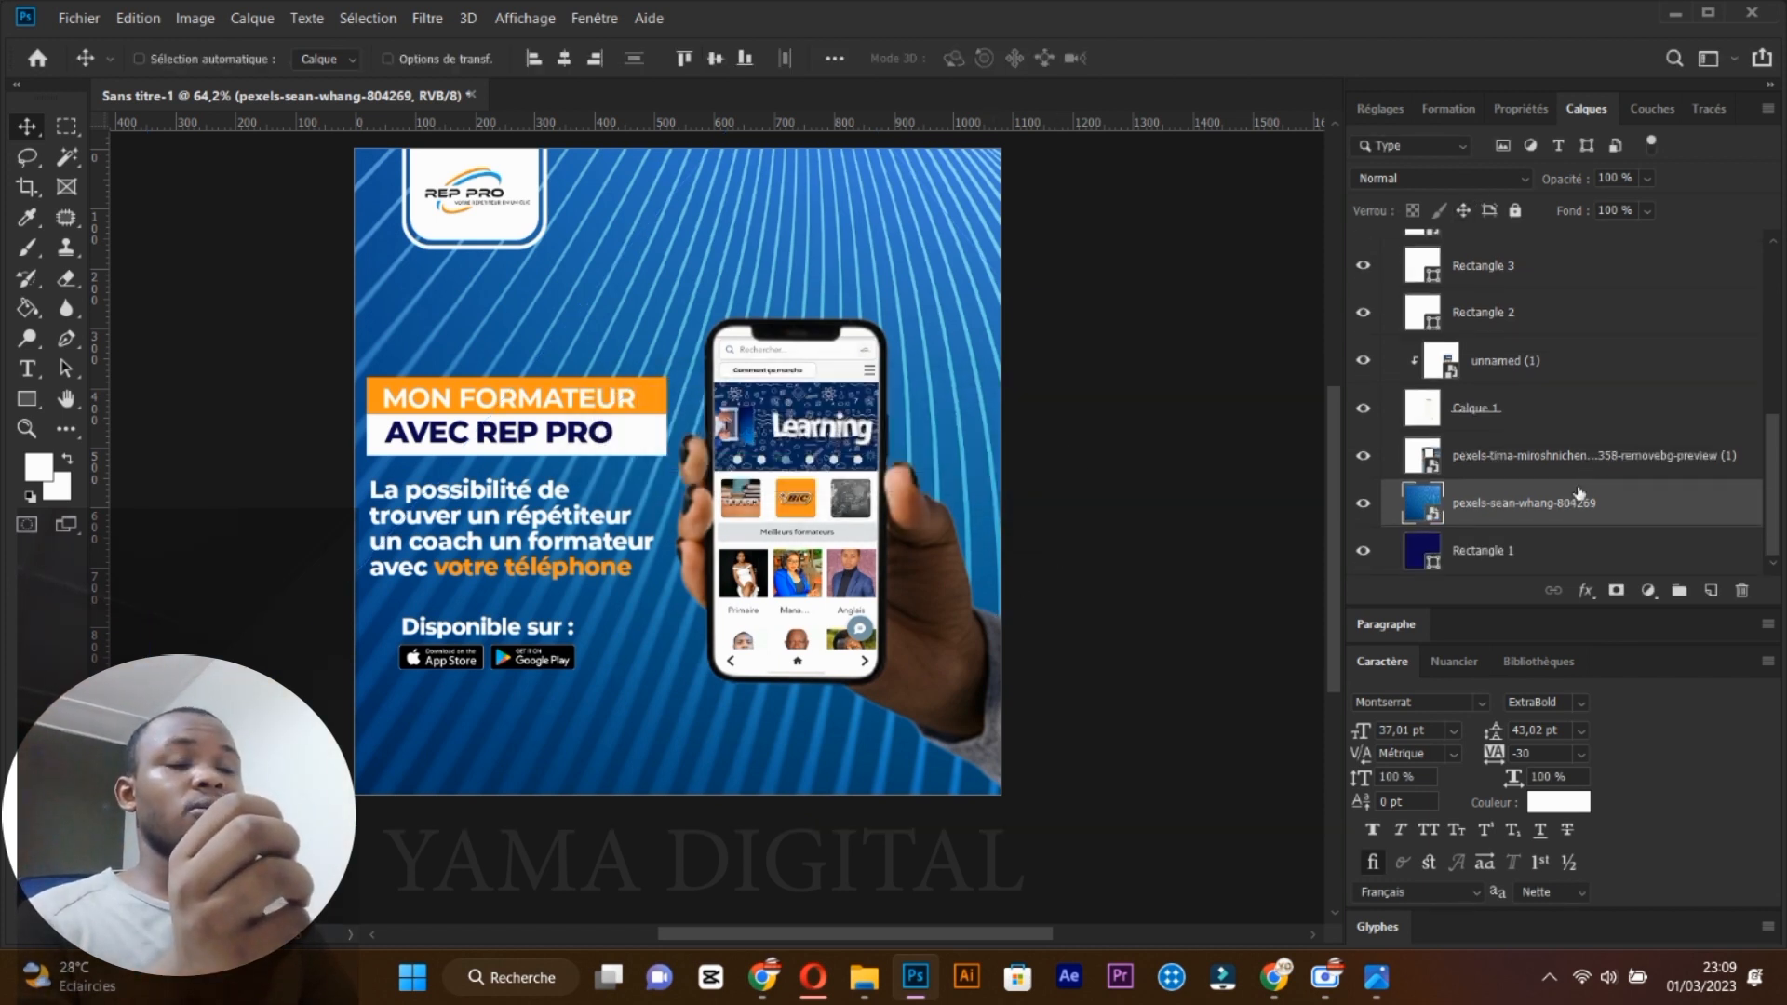
click(1472, 177)
click(1474, 198)
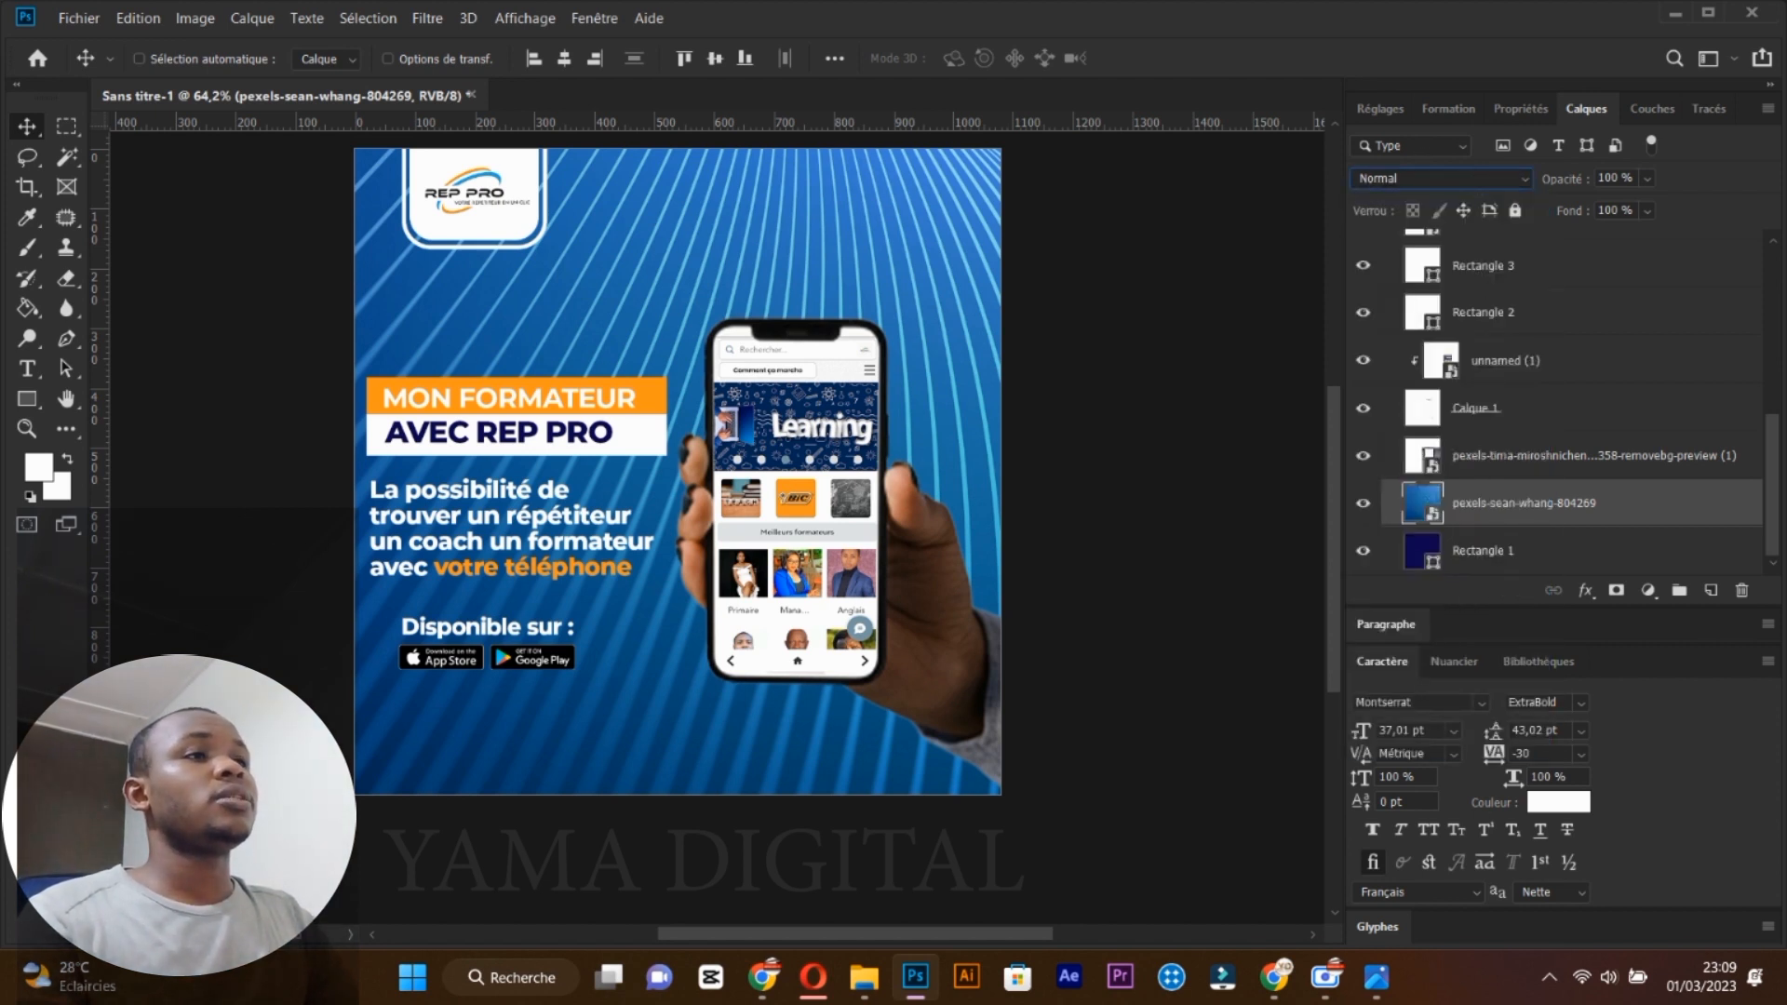
mouse_move(1379, 992)
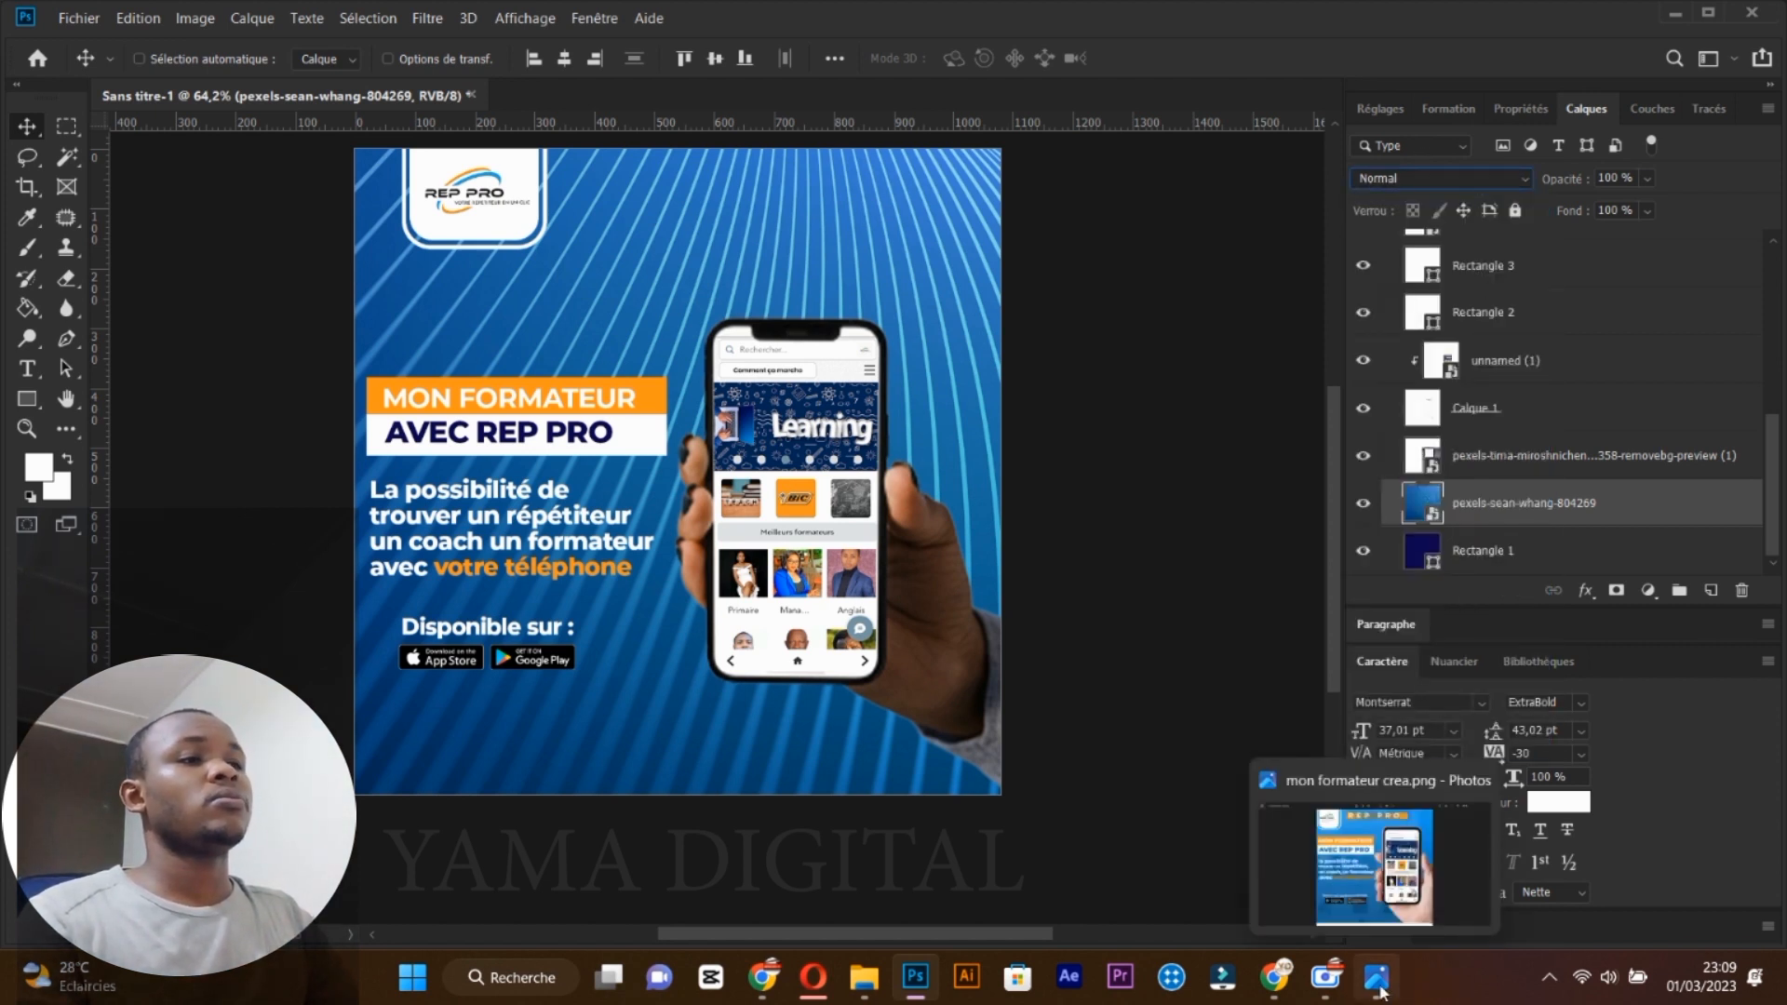
click(1483, 177)
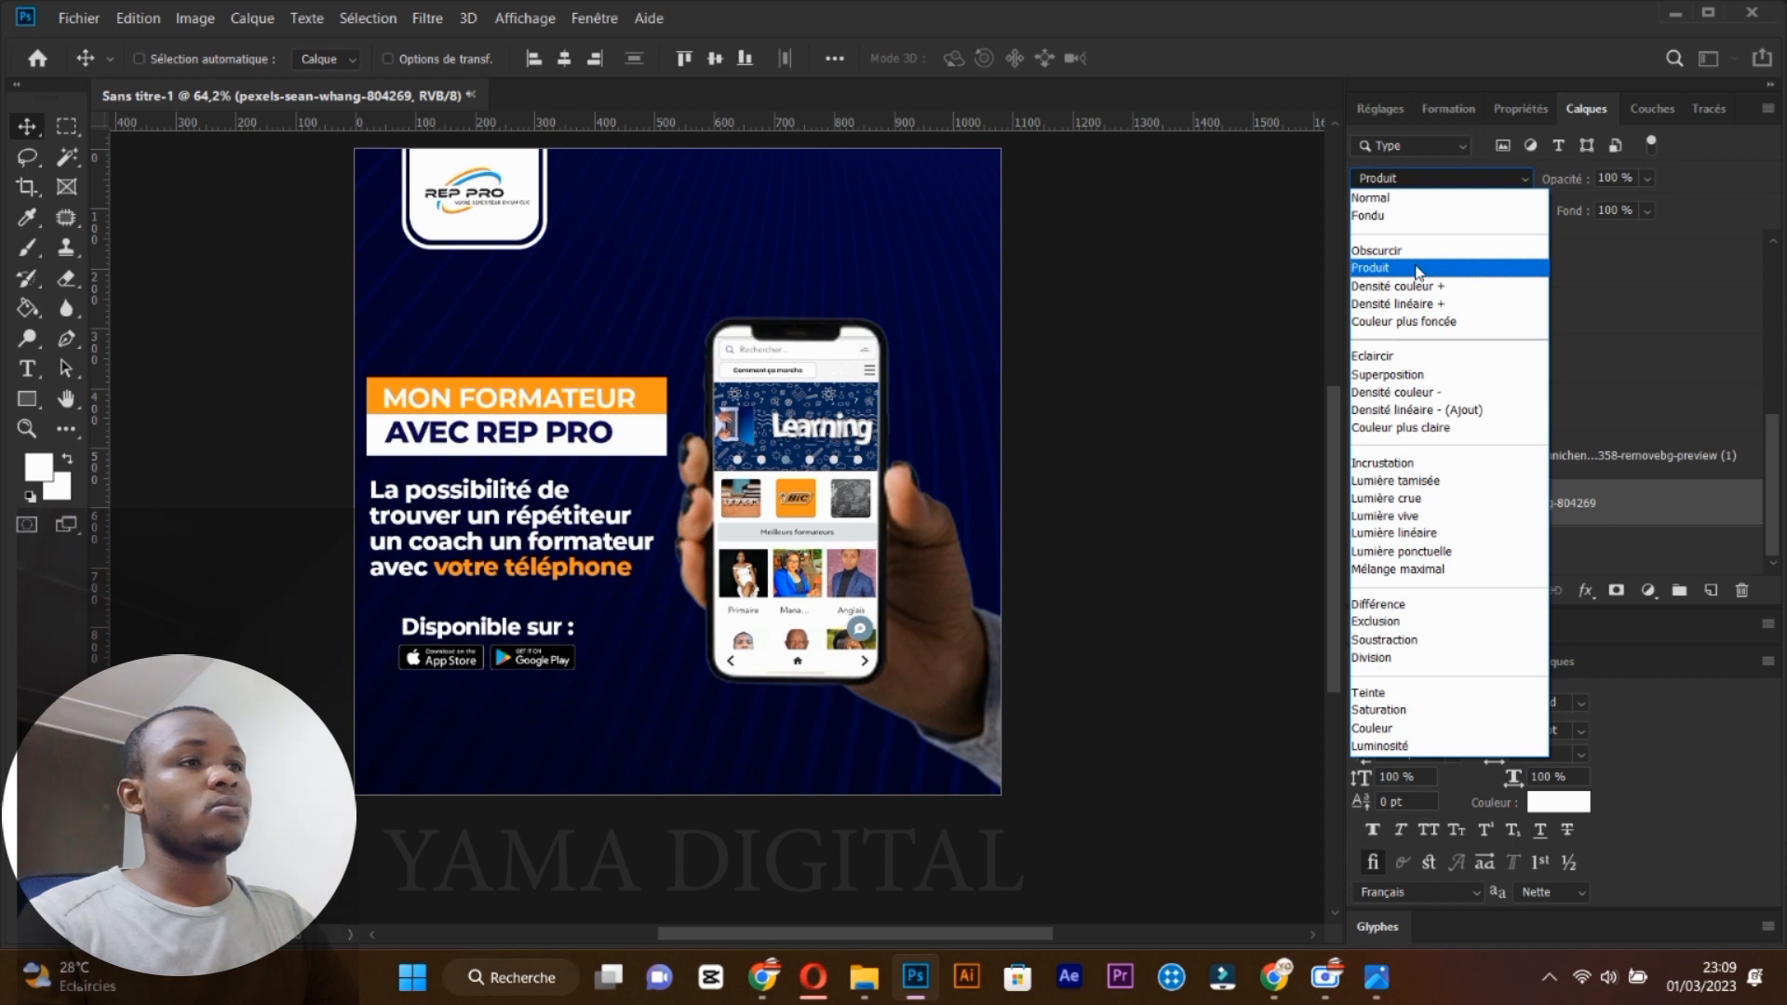
click(1418, 270)
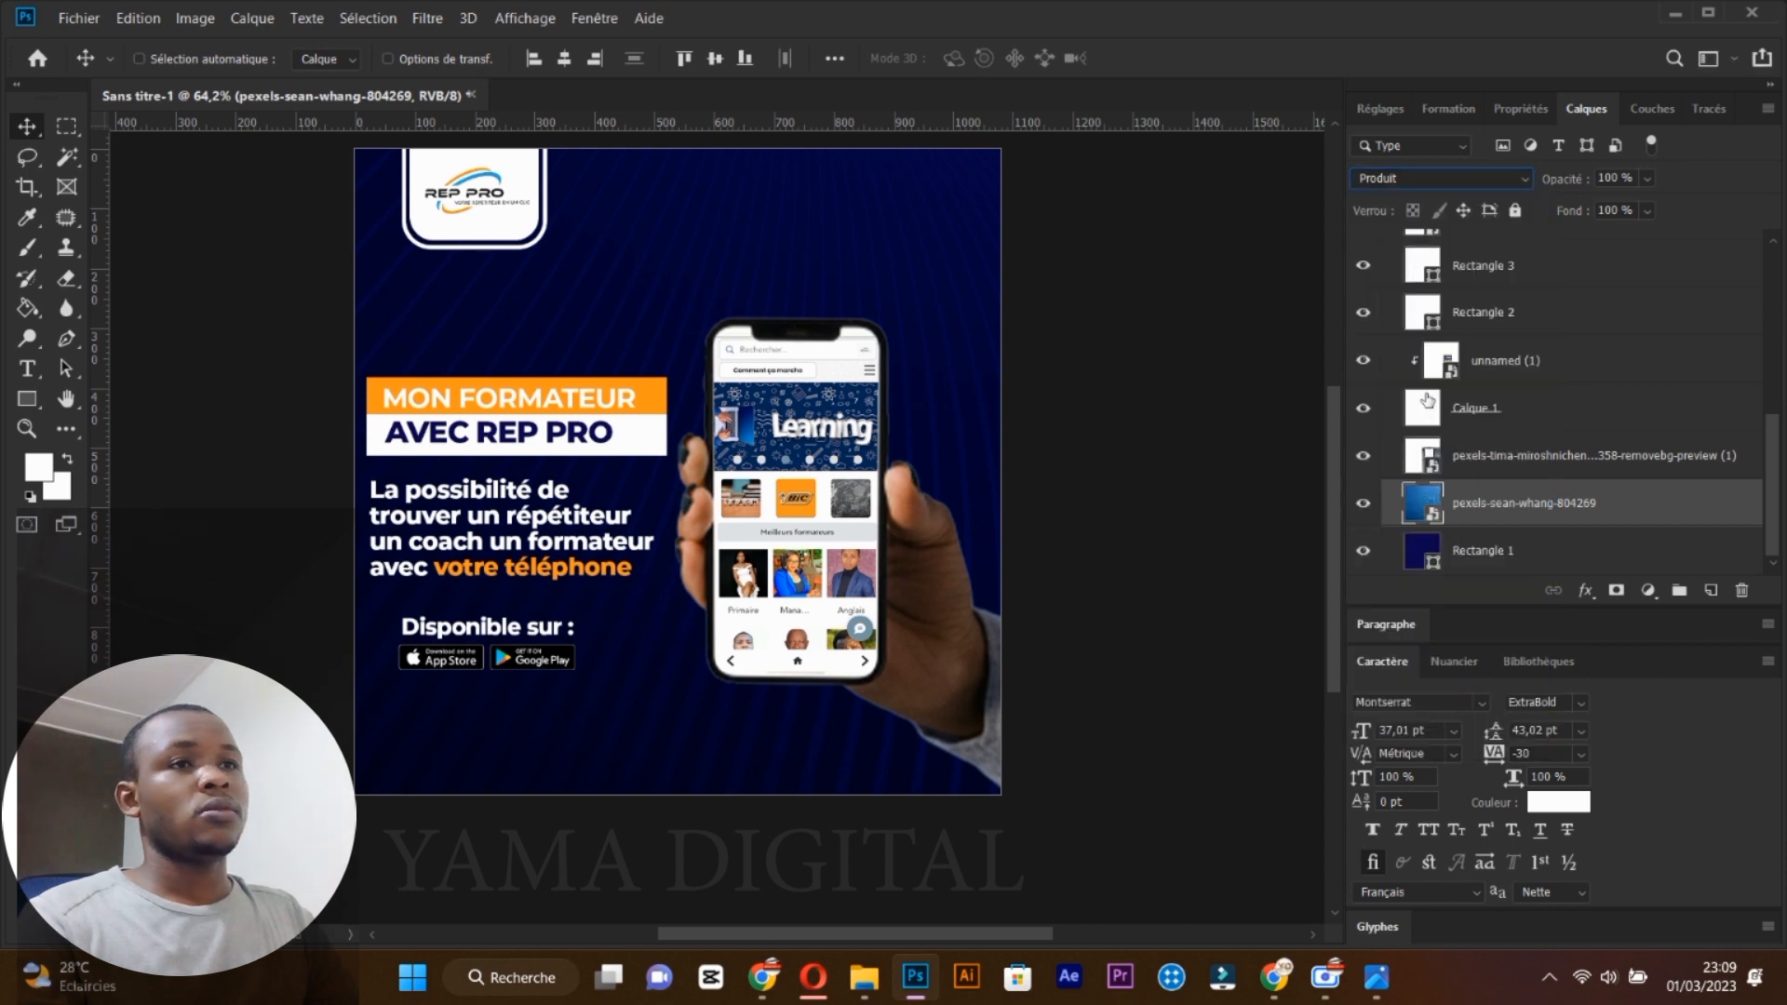
Change the fill of the Rectangle 1 background shape to a bright blue swatch.
click(1510, 547)
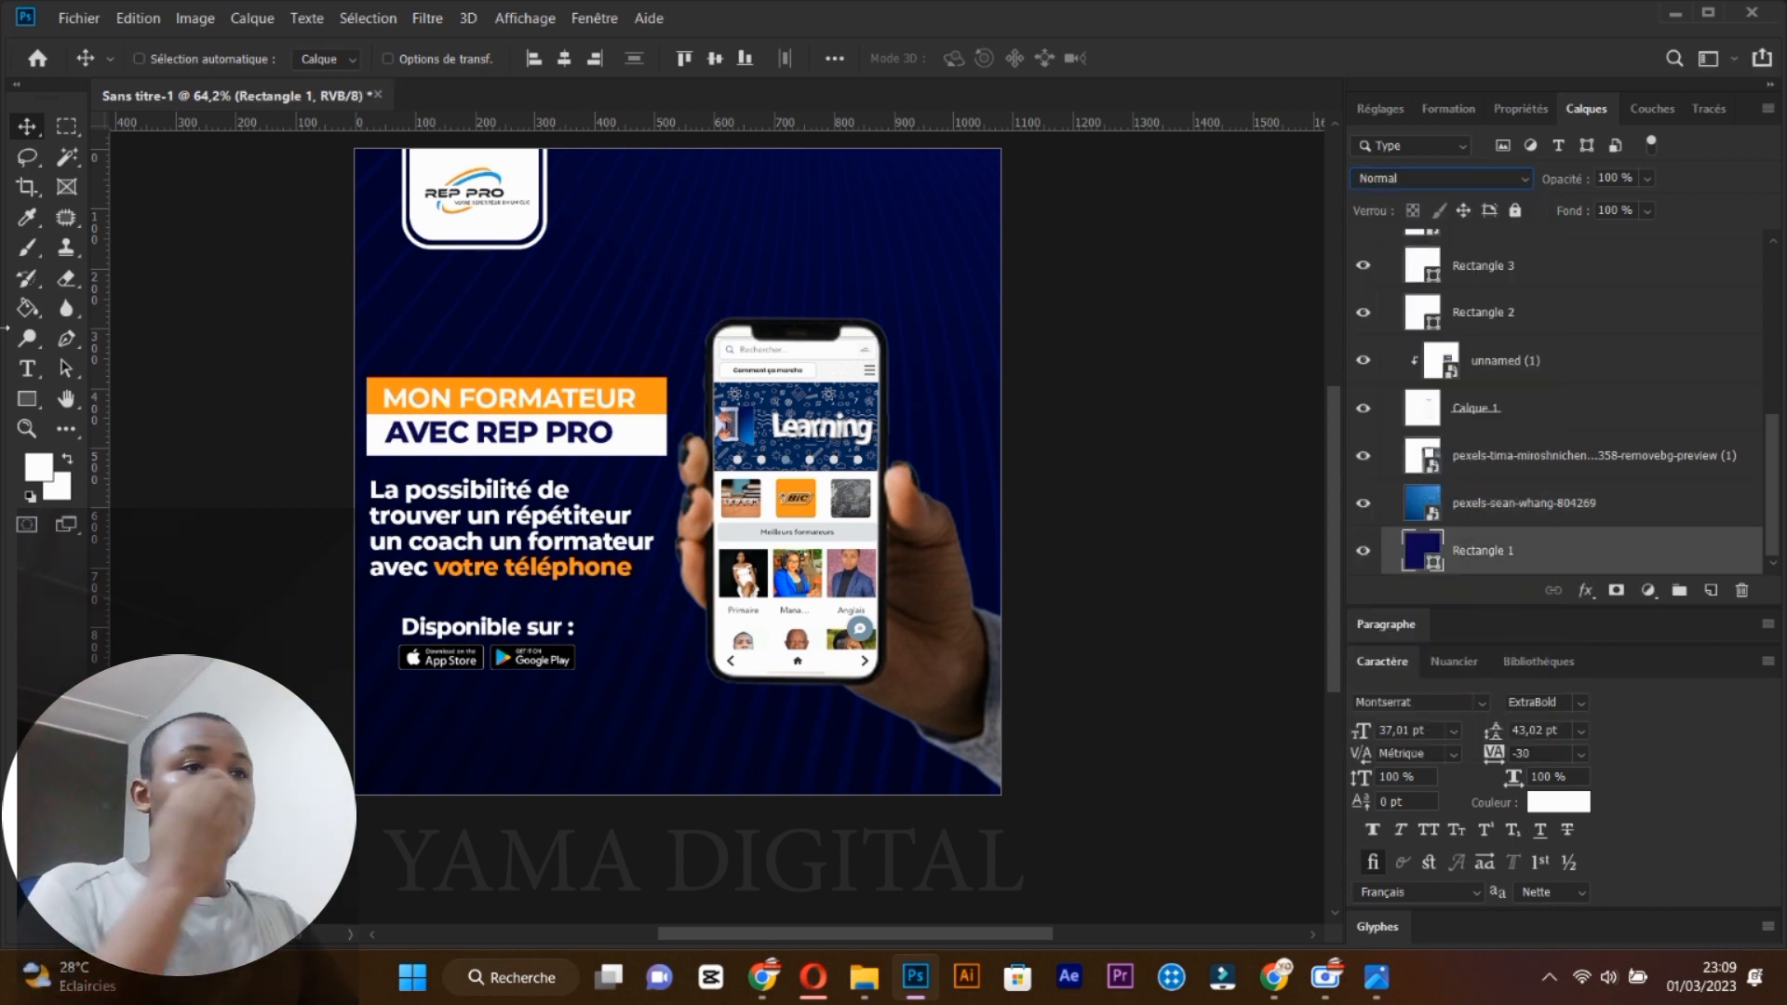
click(25, 399)
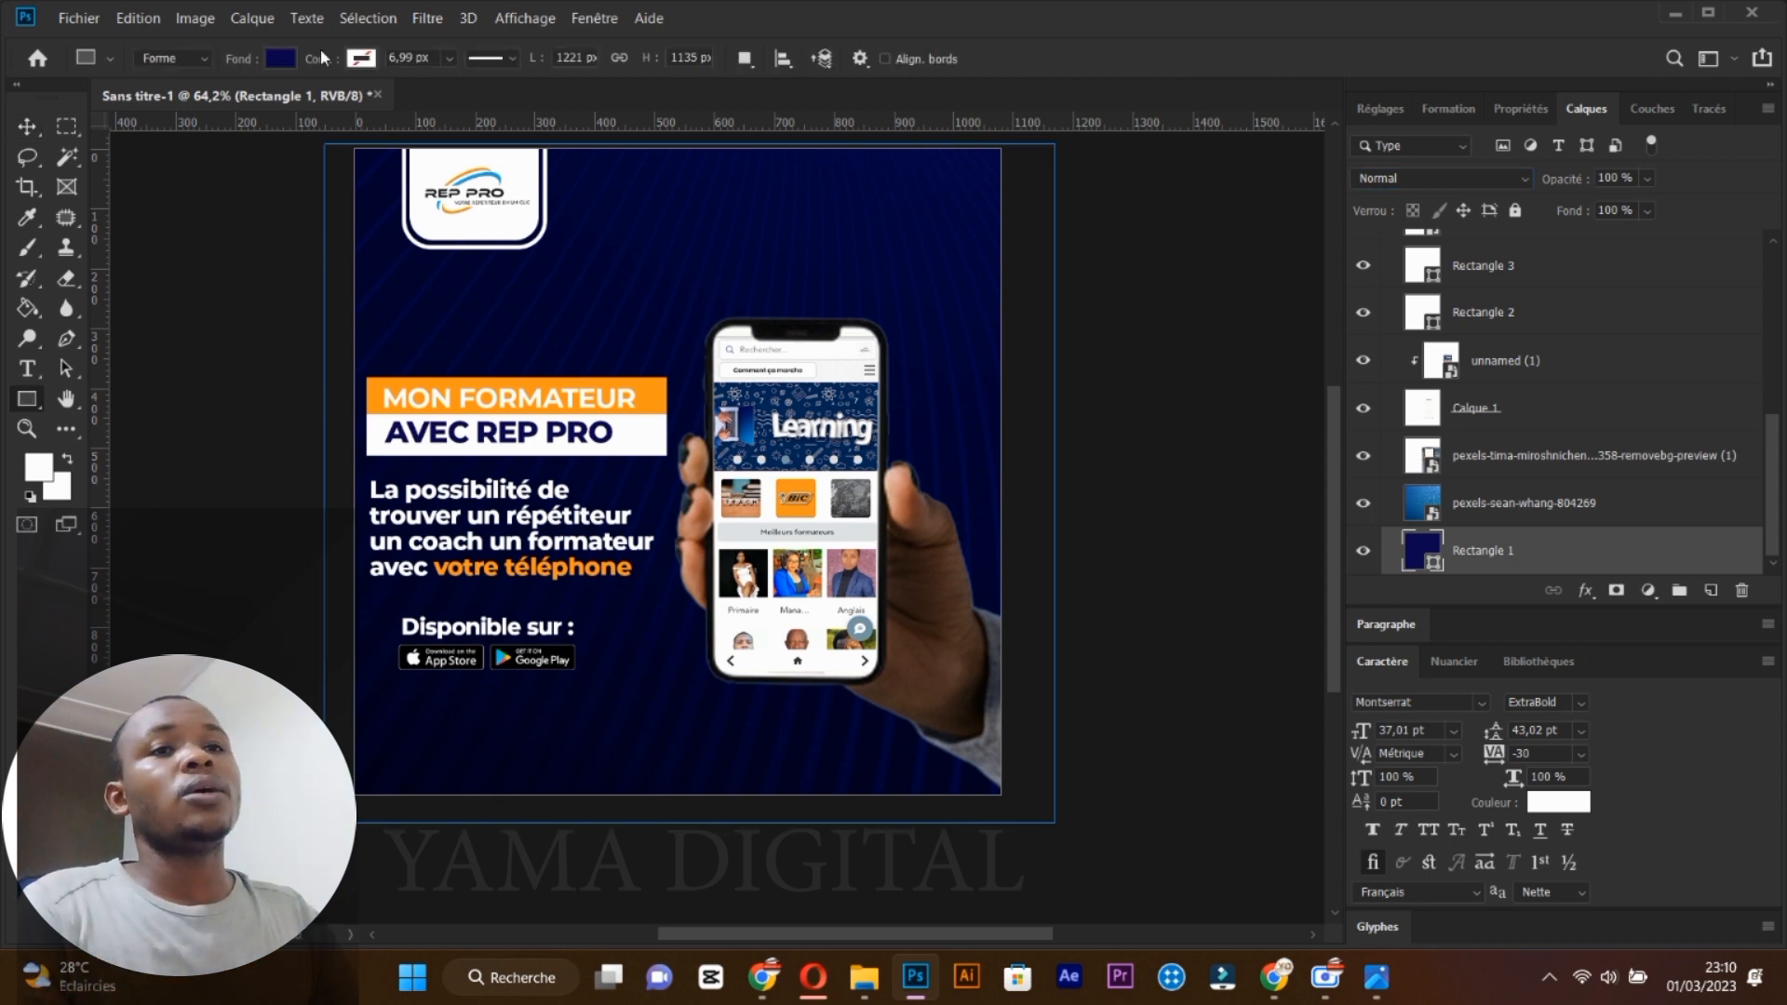
click(281, 59)
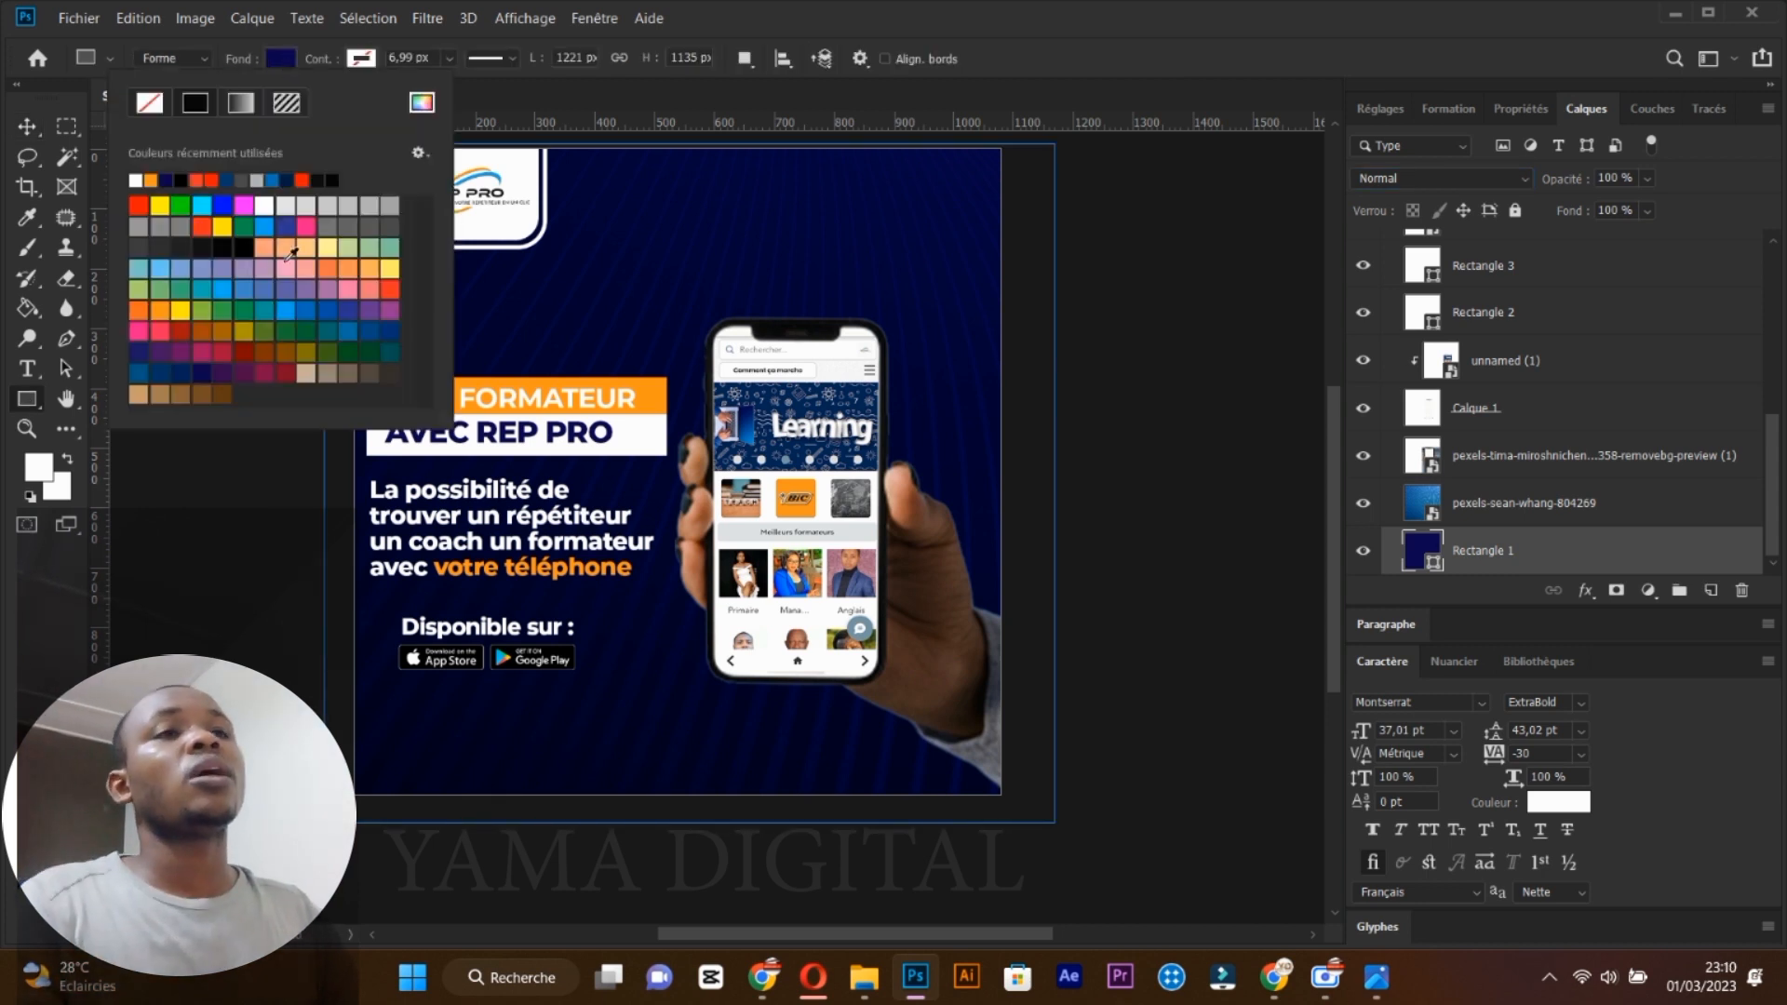
click(219, 286)
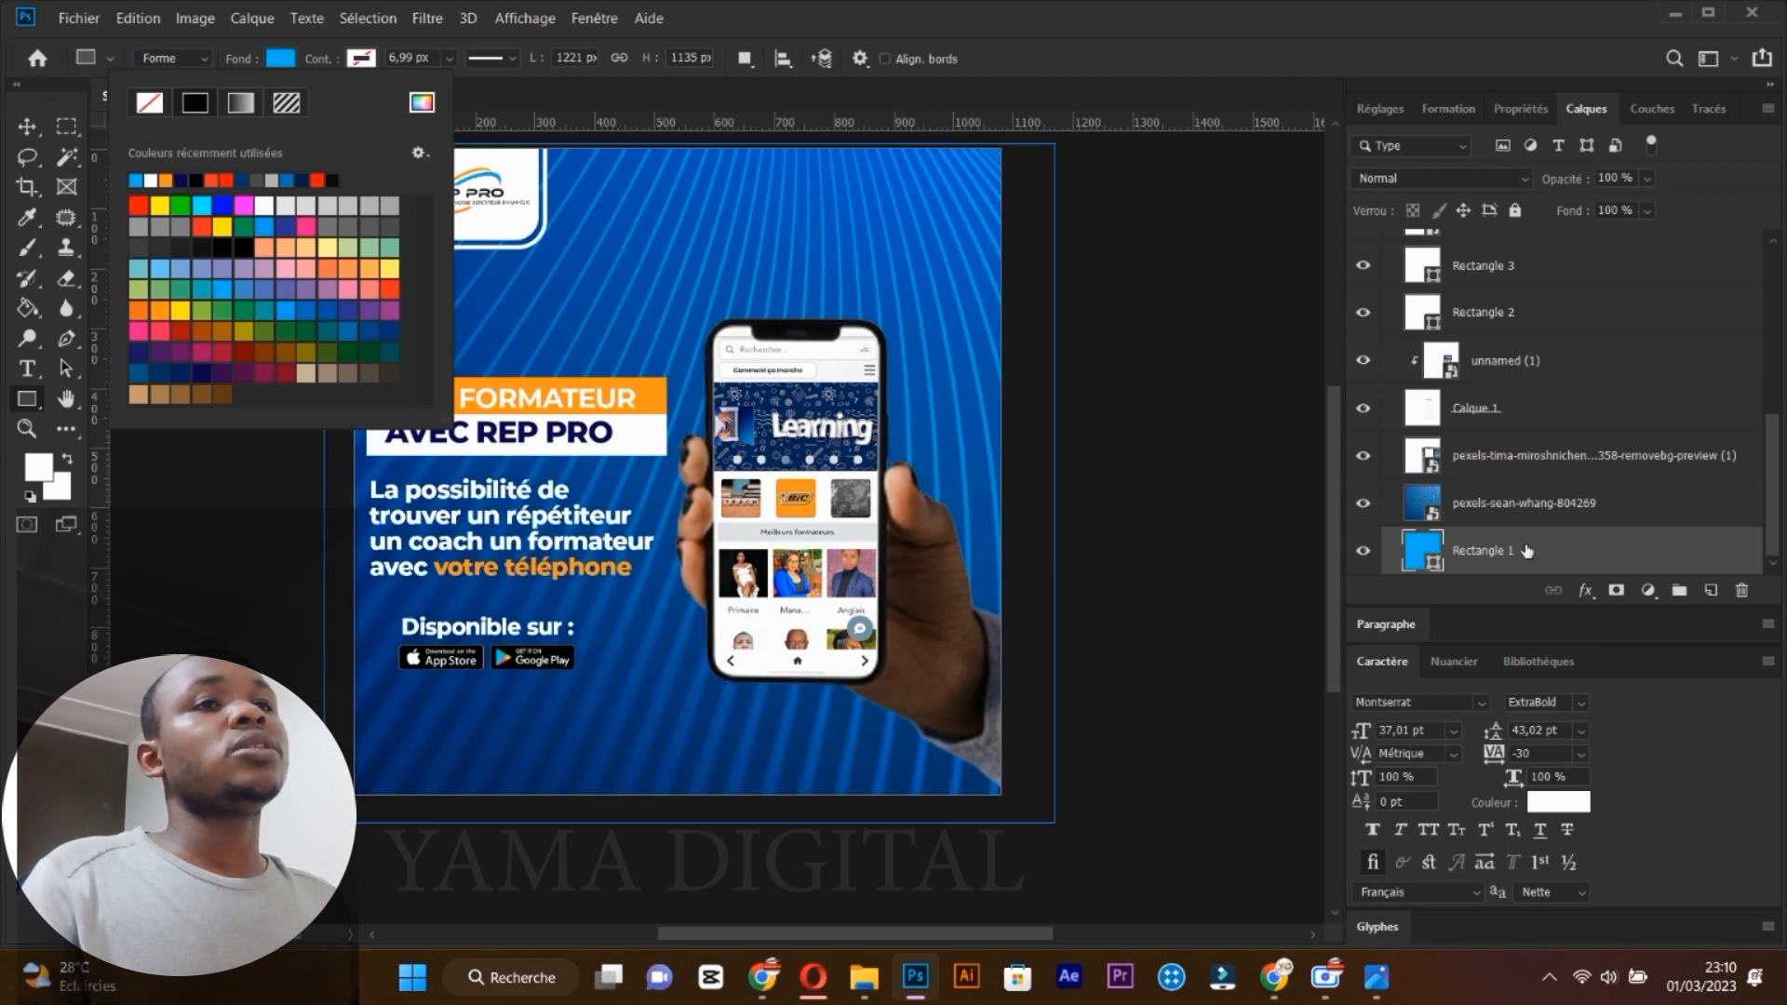
click(1526, 550)
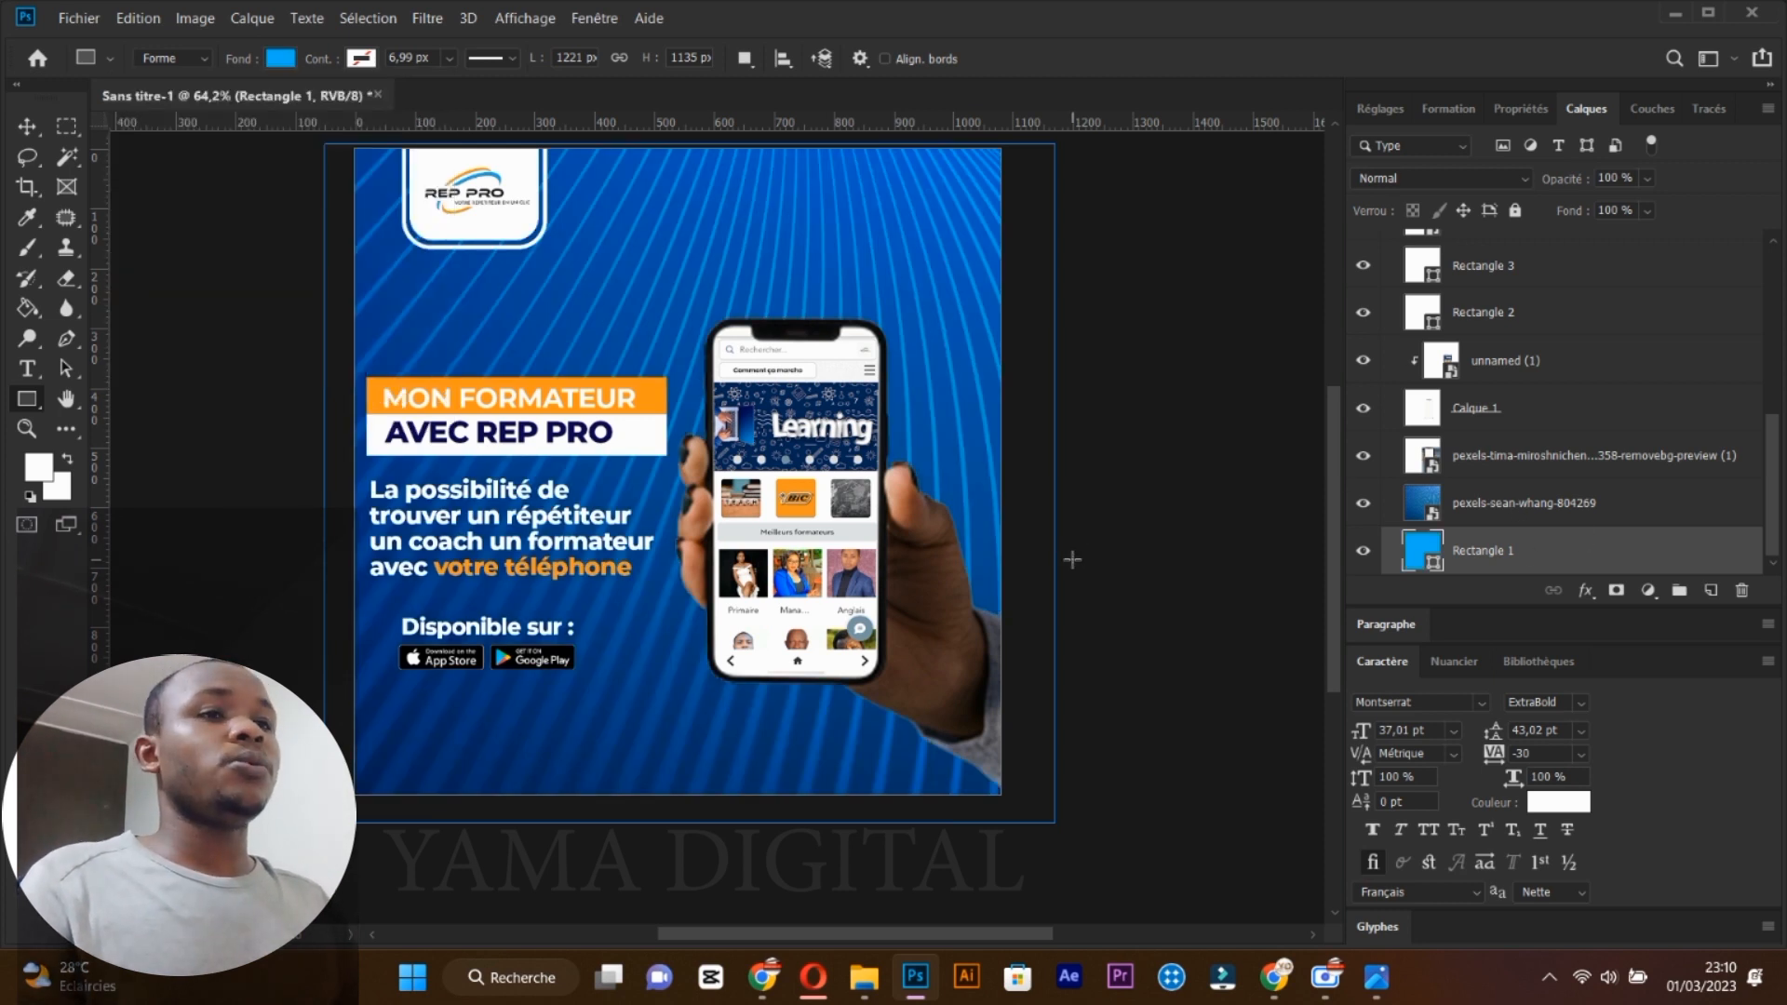
Place the unnamed (1) app screenshot from the projet youtube folder under REP PRO APPLIA into the design directly above Rectangle 1.
mouse_move(870, 977)
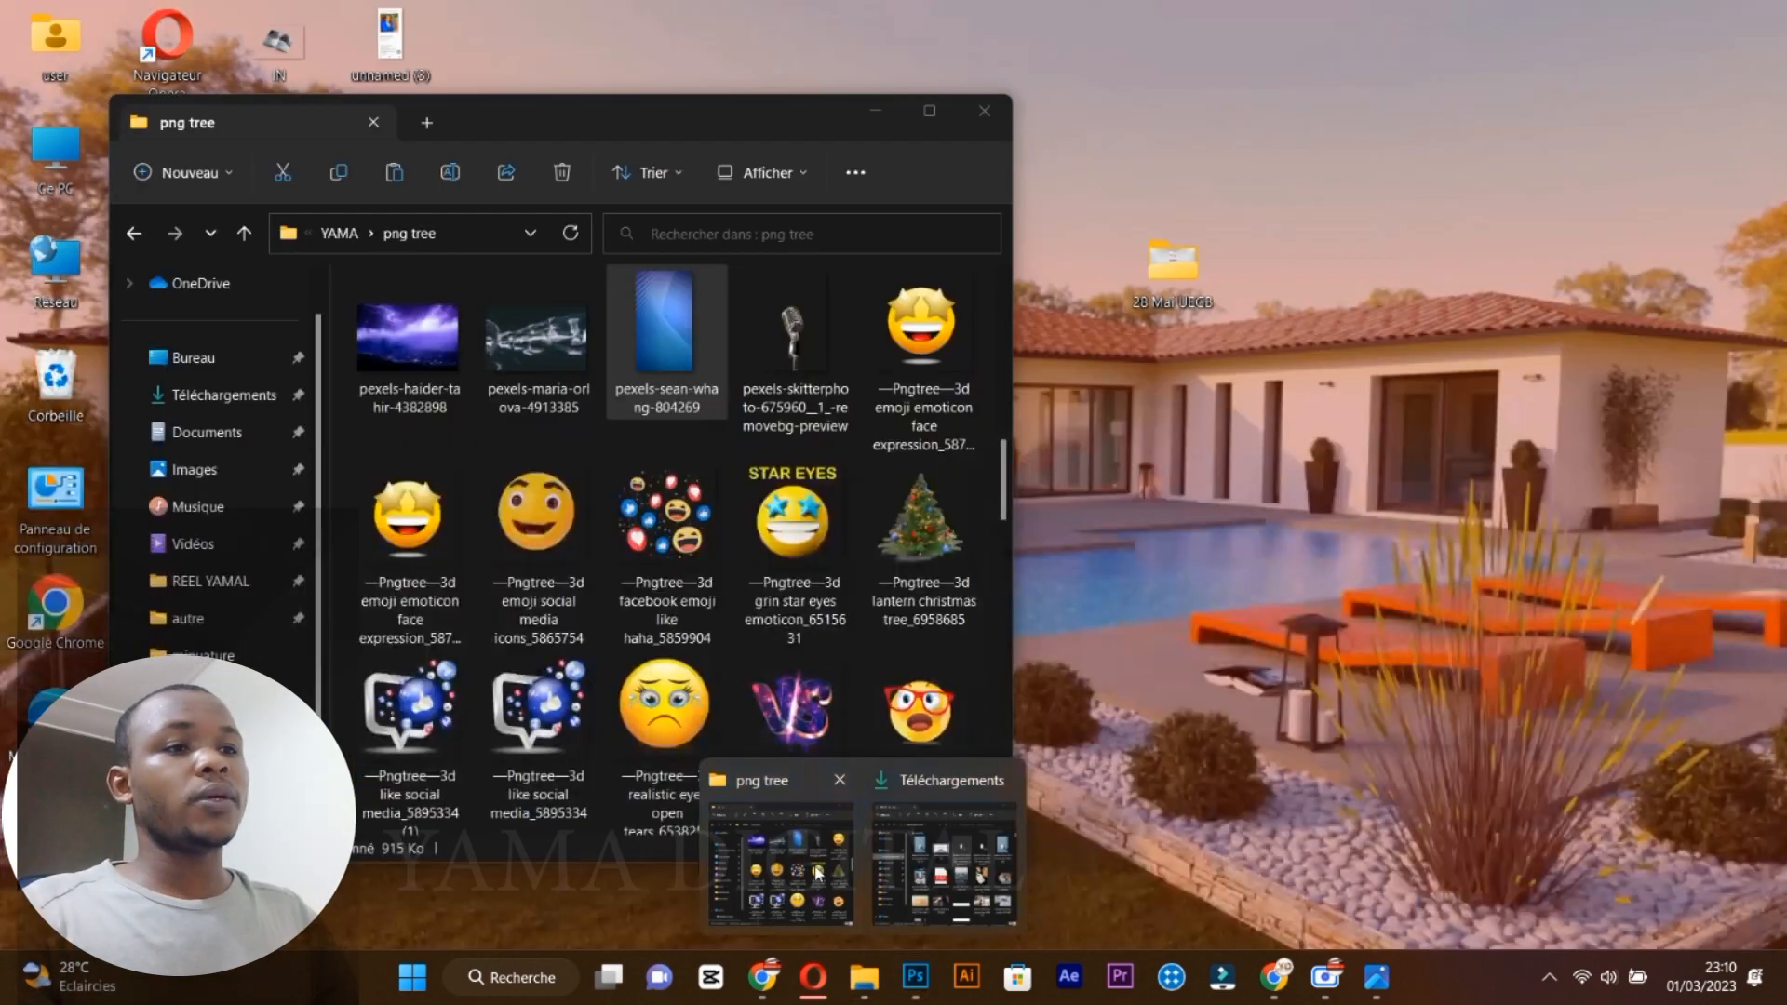
click(782, 866)
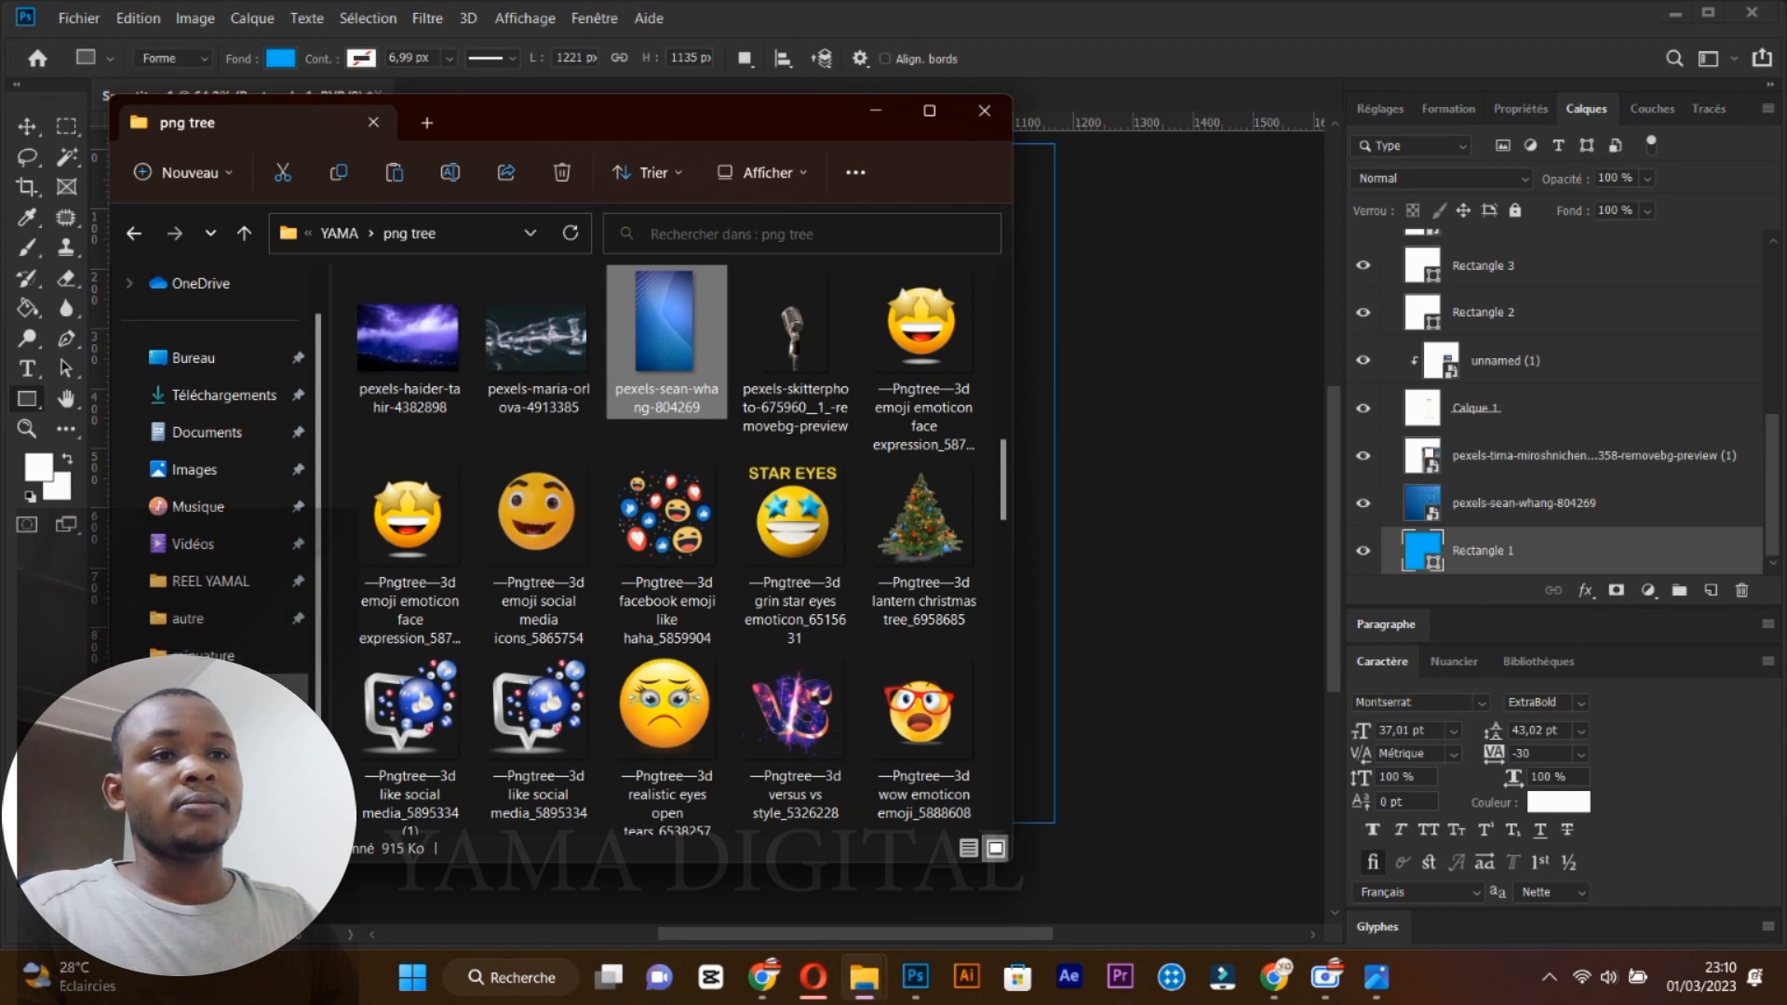
click(222, 652)
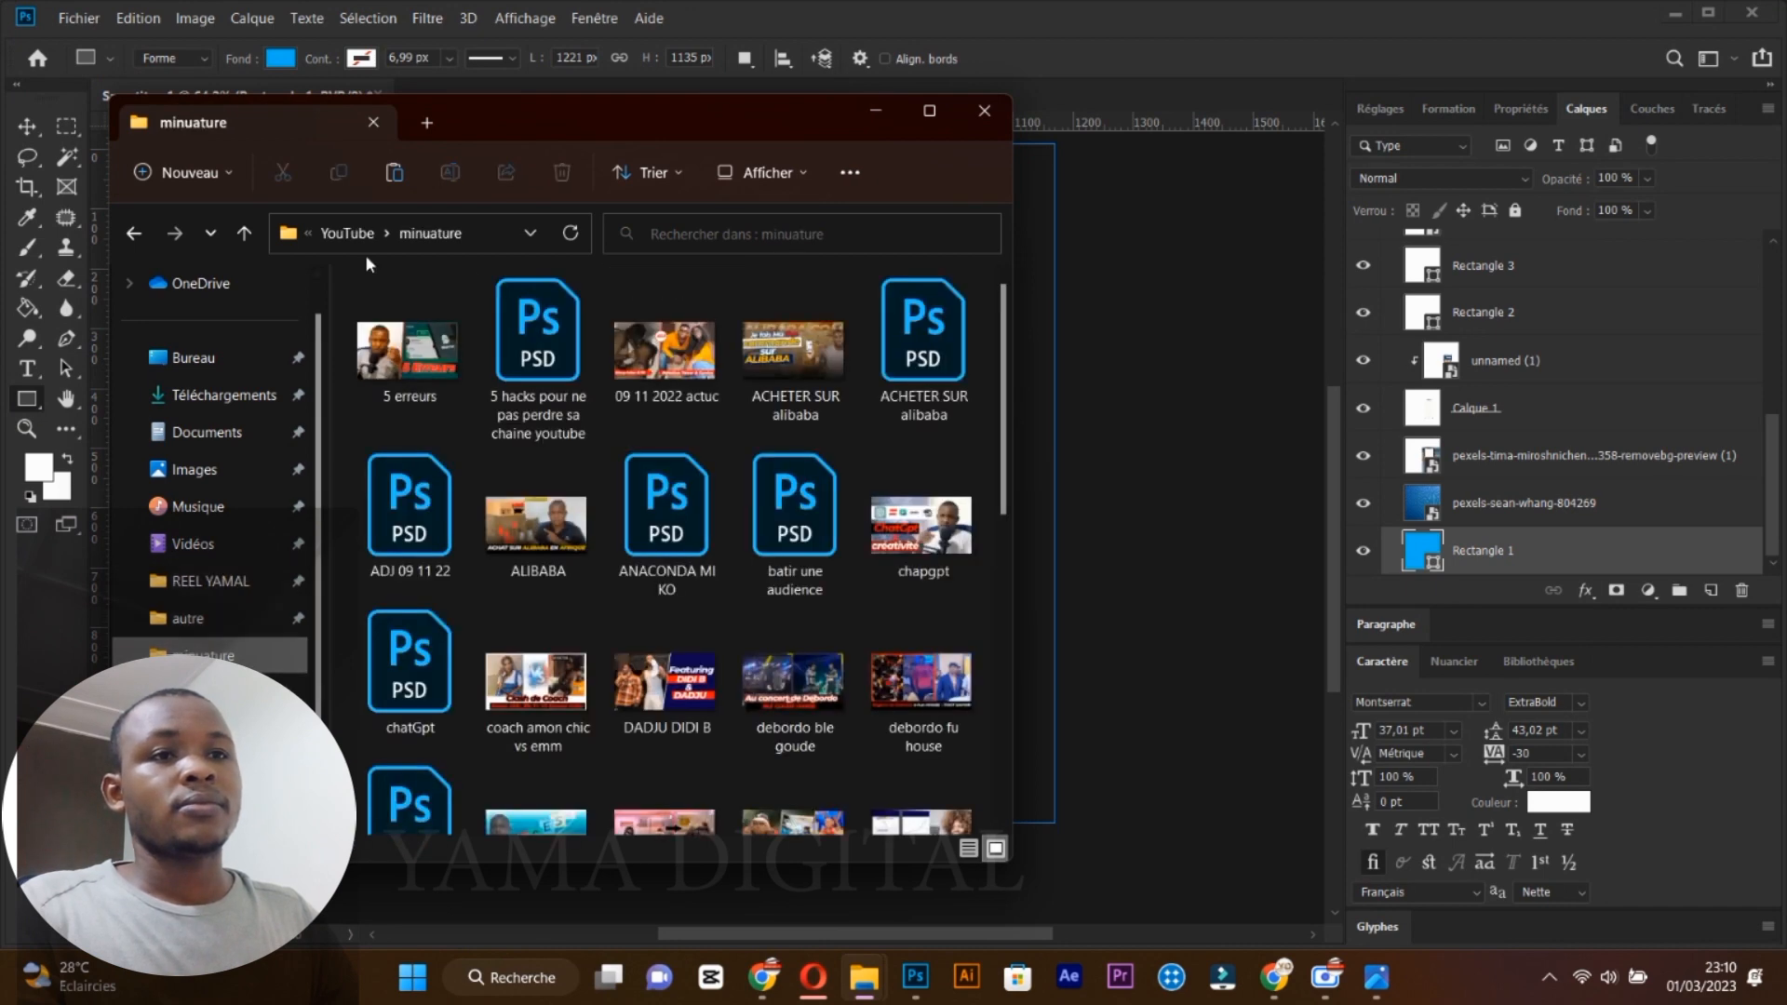
click(223, 687)
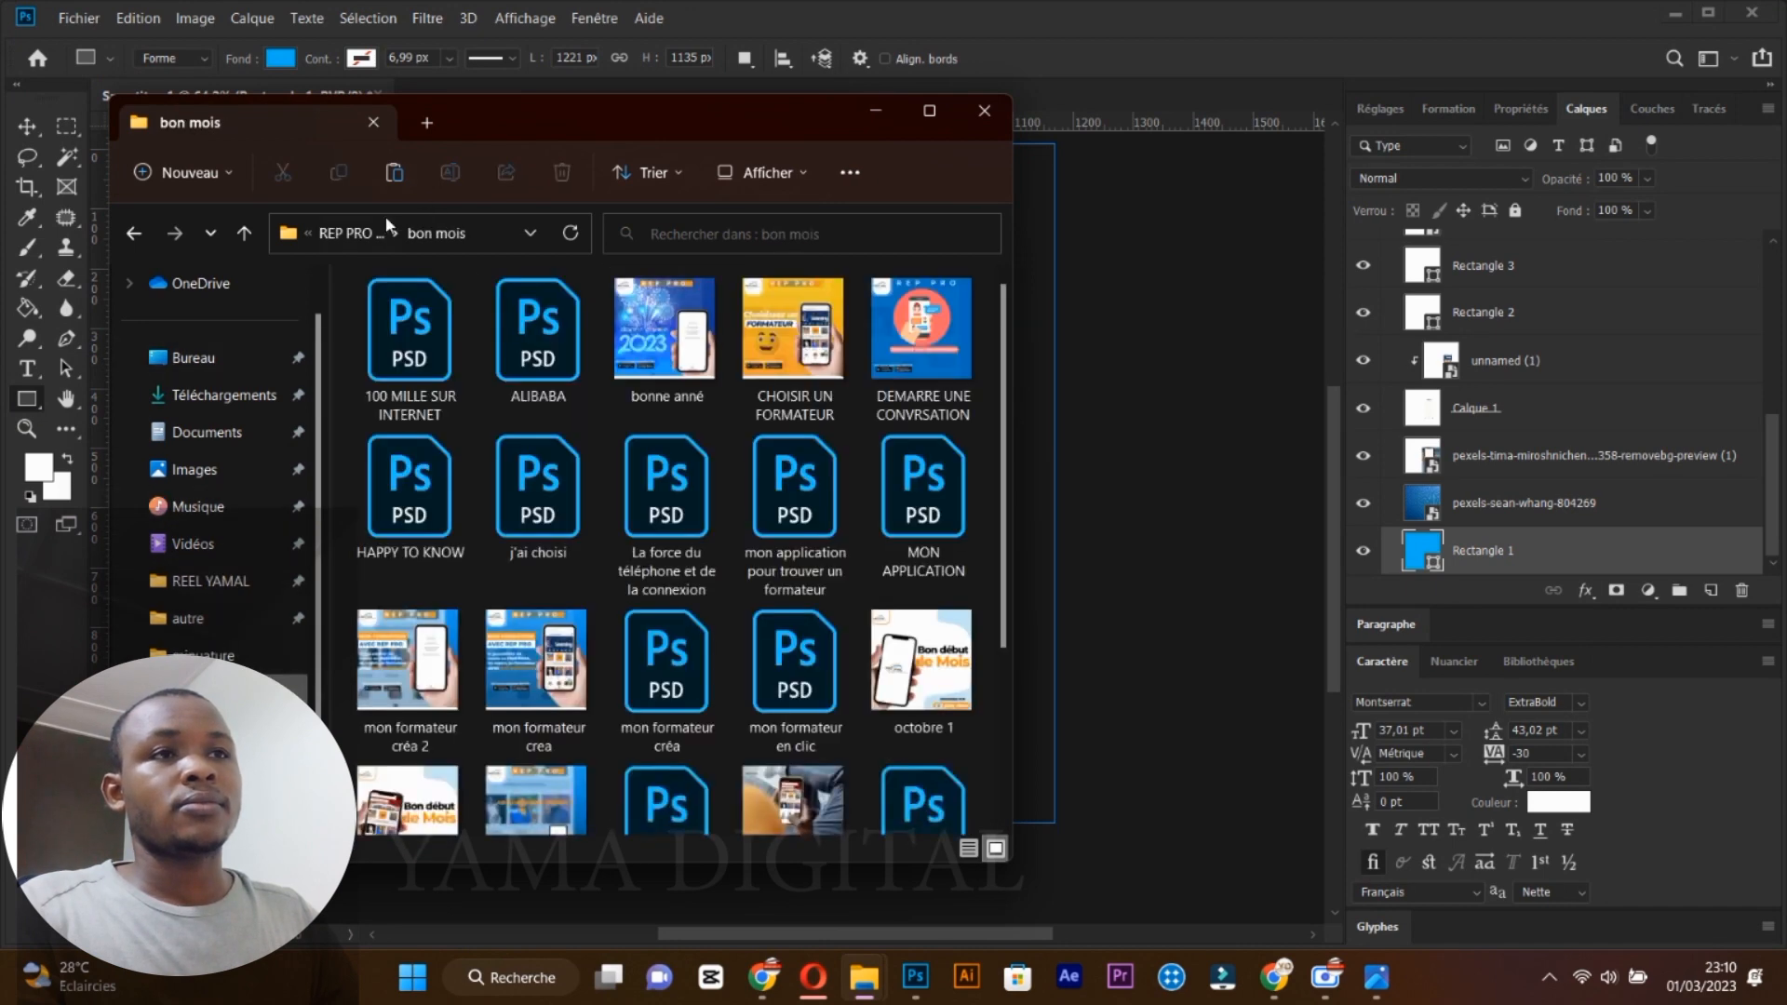
click(341, 235)
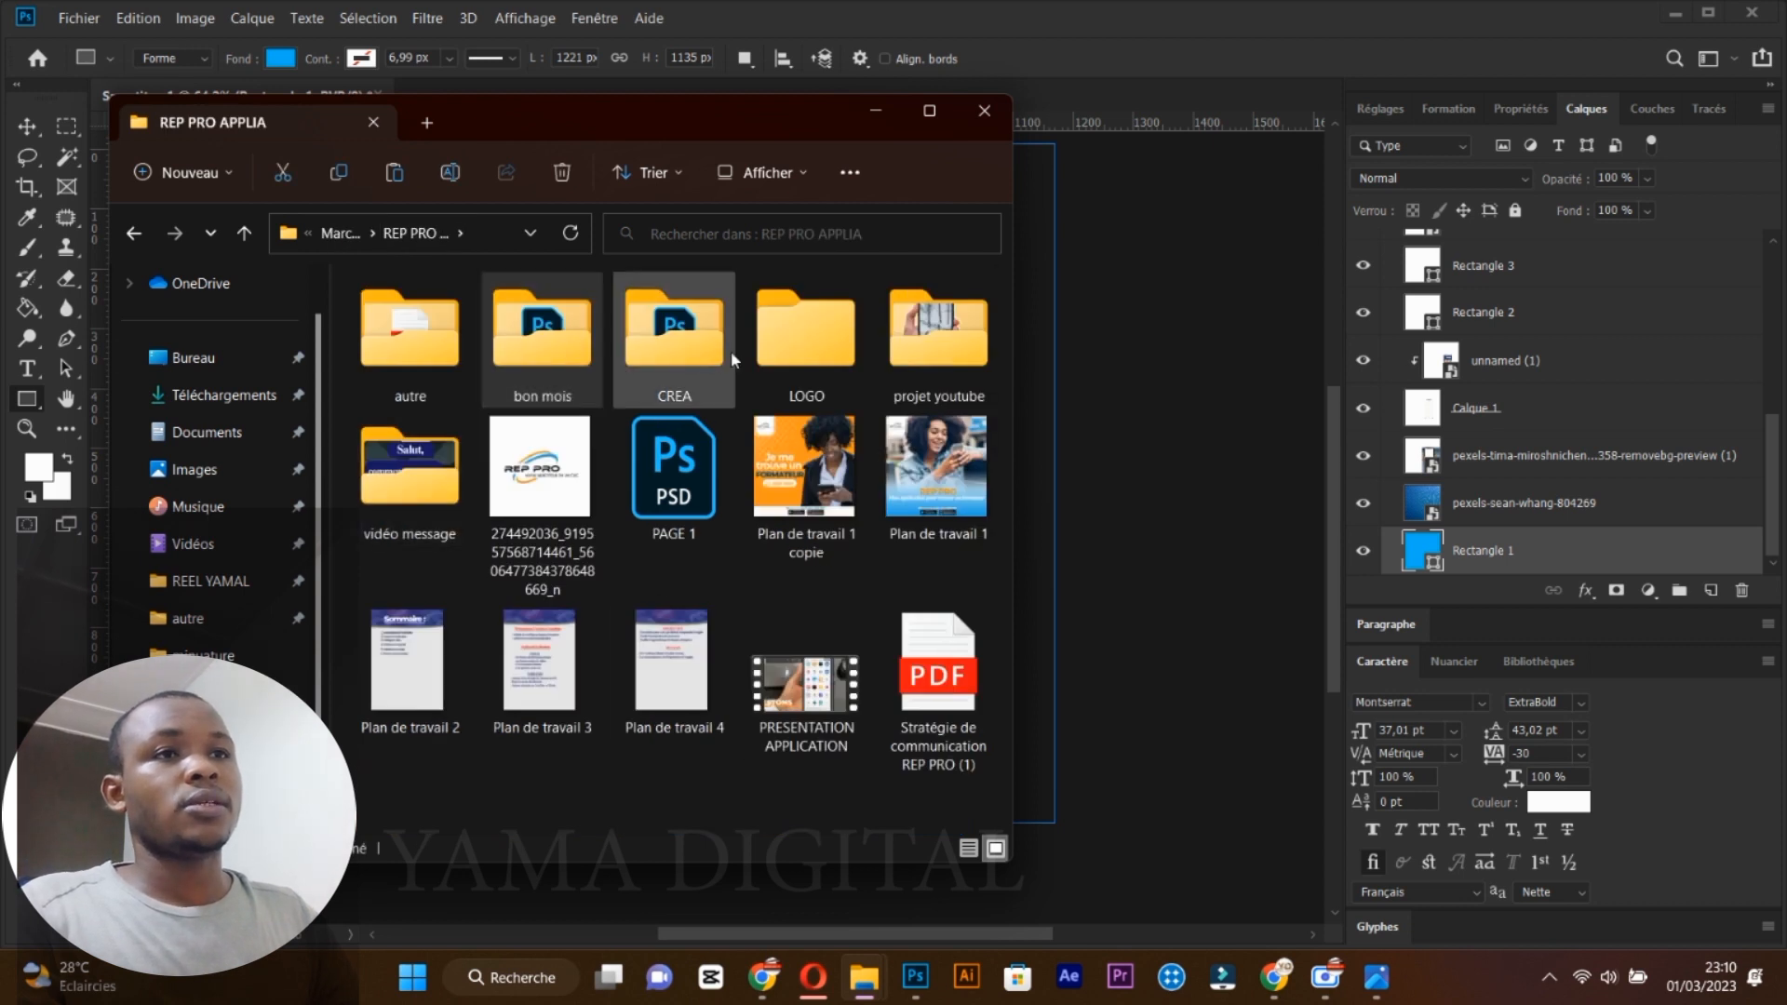
double_click(901, 362)
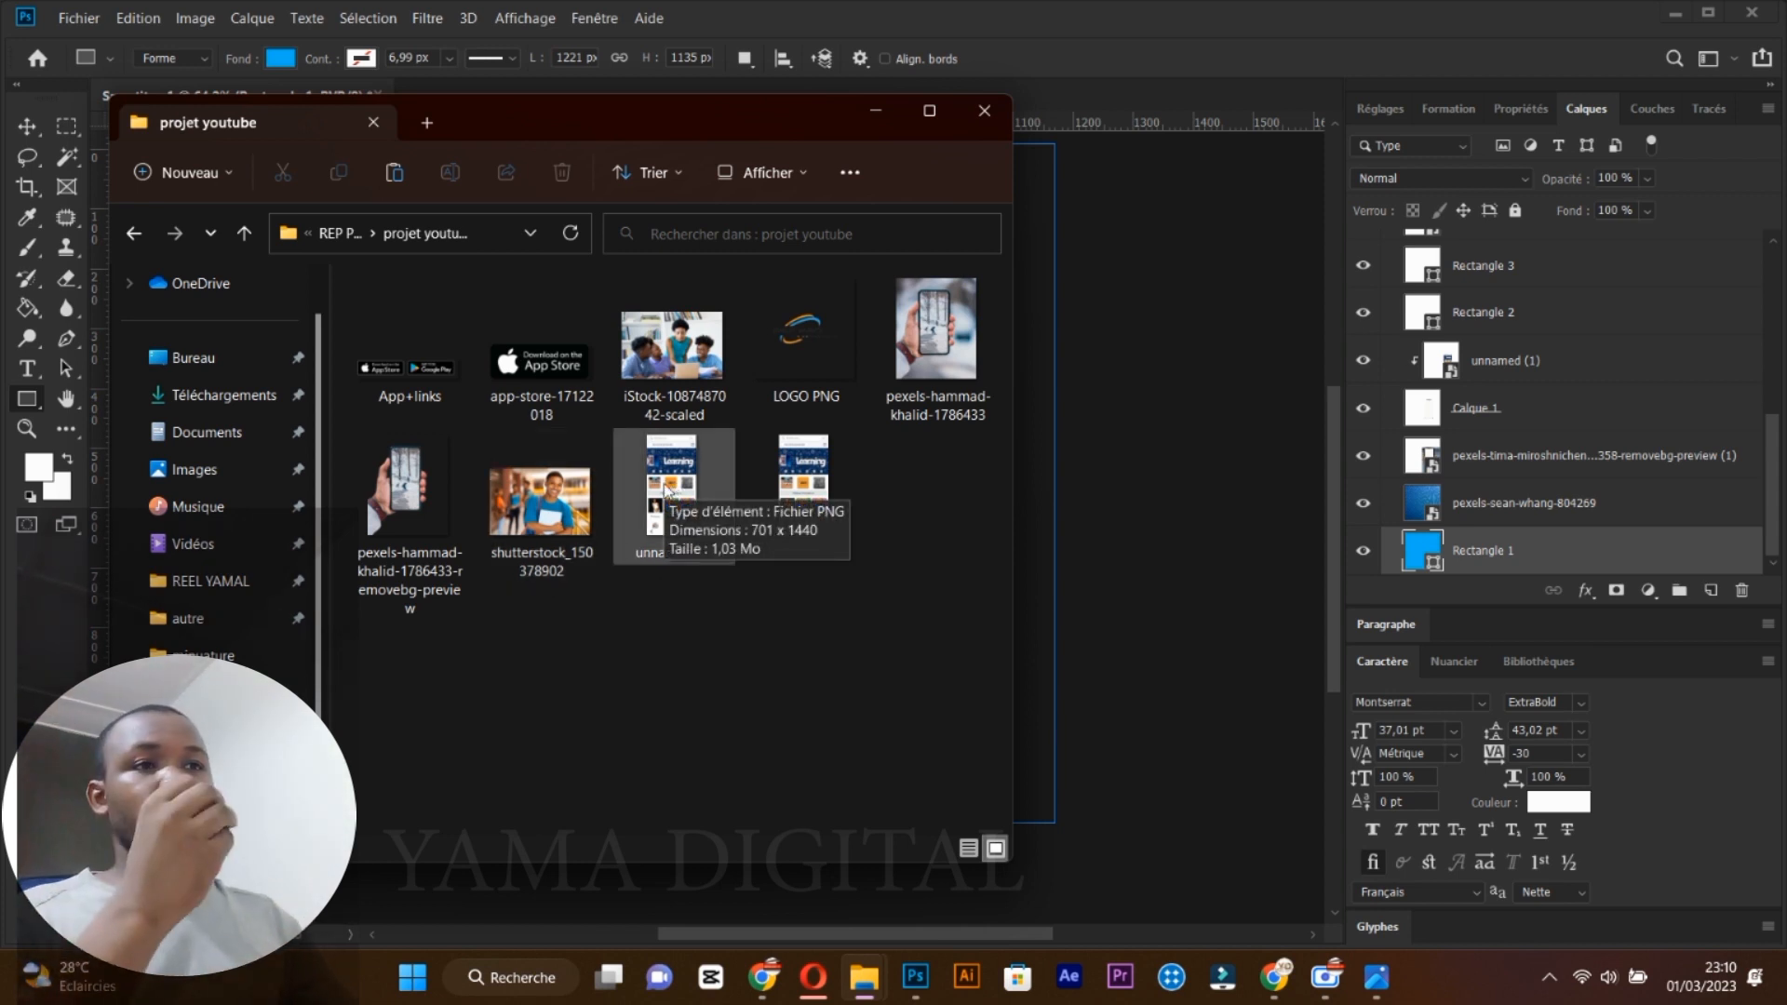
drag(667, 491, 1048, 612)
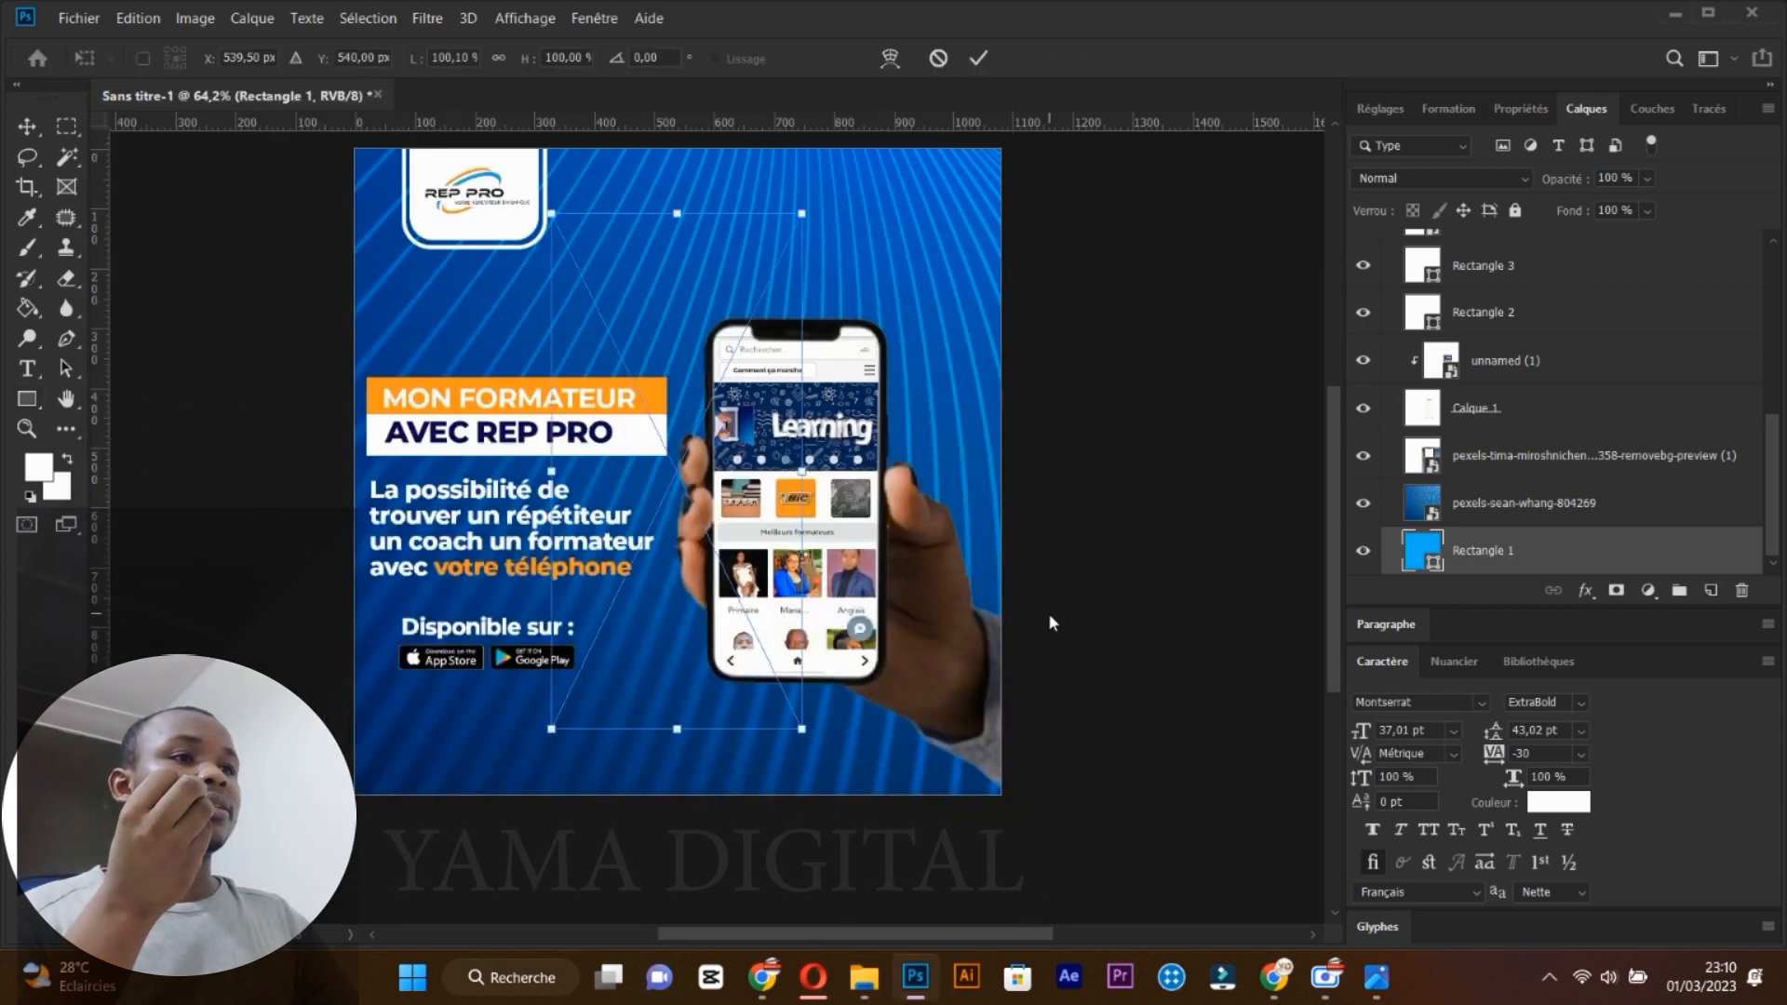
Enlarge the placed app screenshot to about 286.5 % width and 225.1 % height, position it to cover the artboard, and commit the placement.
drag(818, 741, 979, 822)
drag(744, 642, 807, 574)
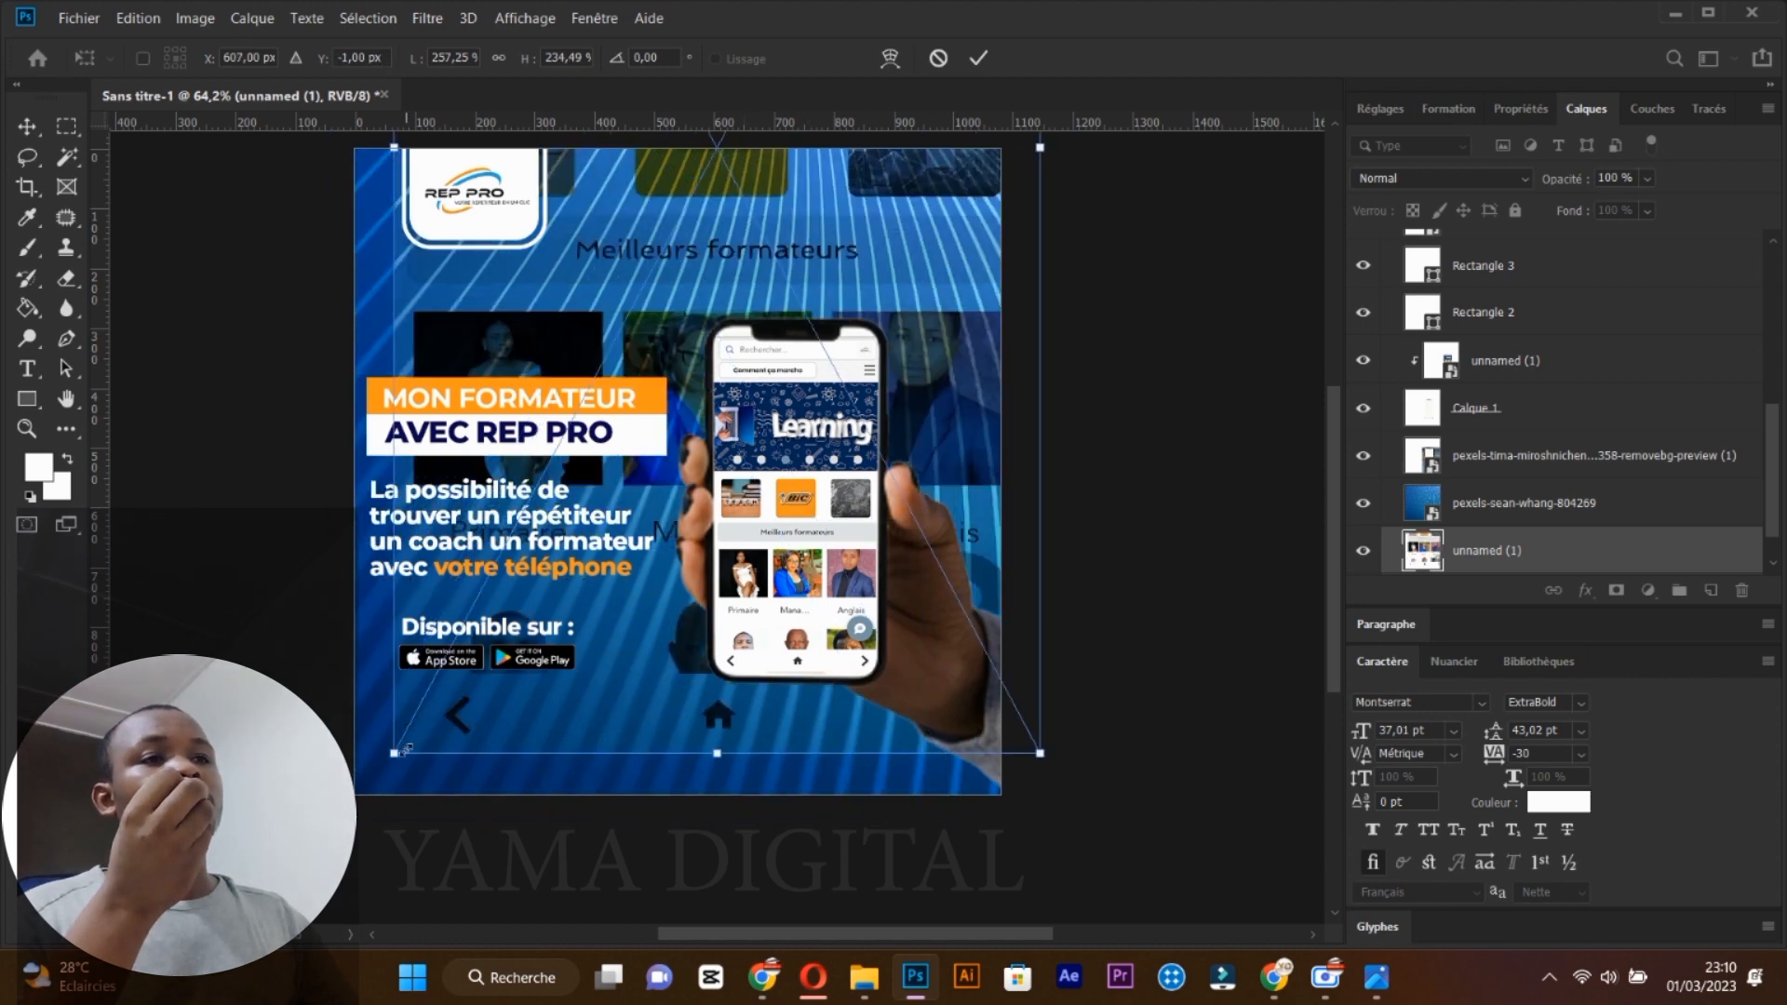
drag(398, 753, 332, 871)
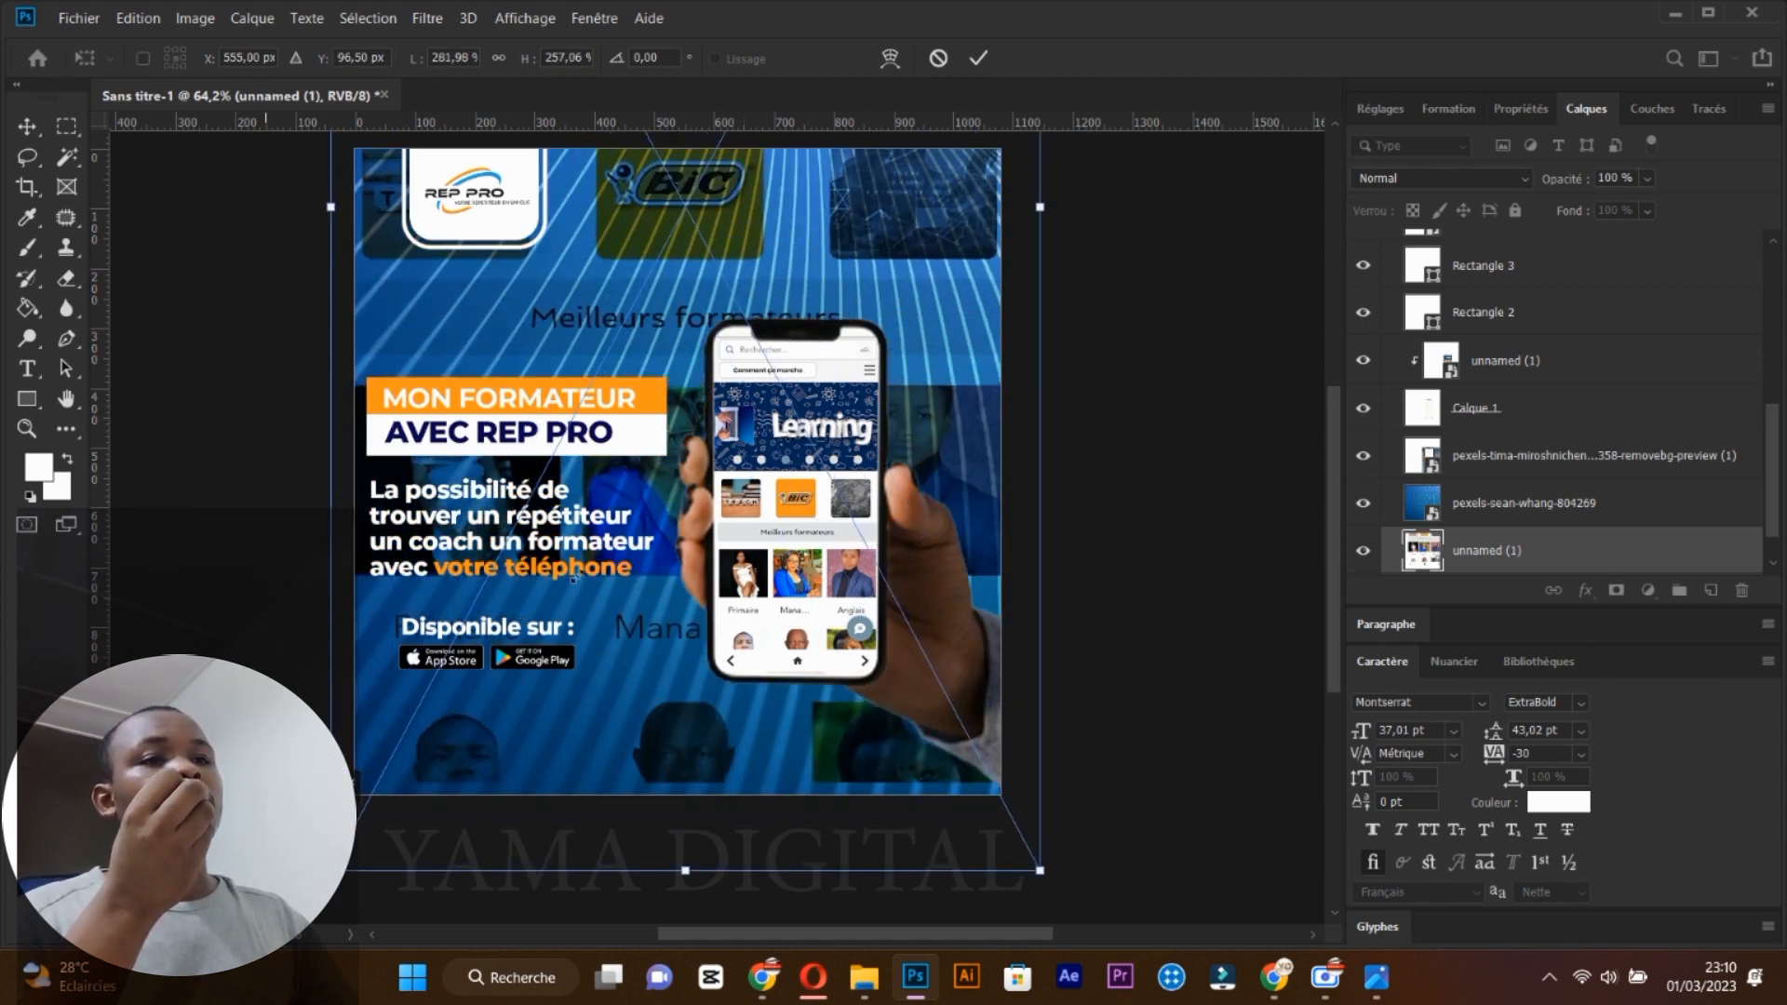
drag(574, 577, 582, 606)
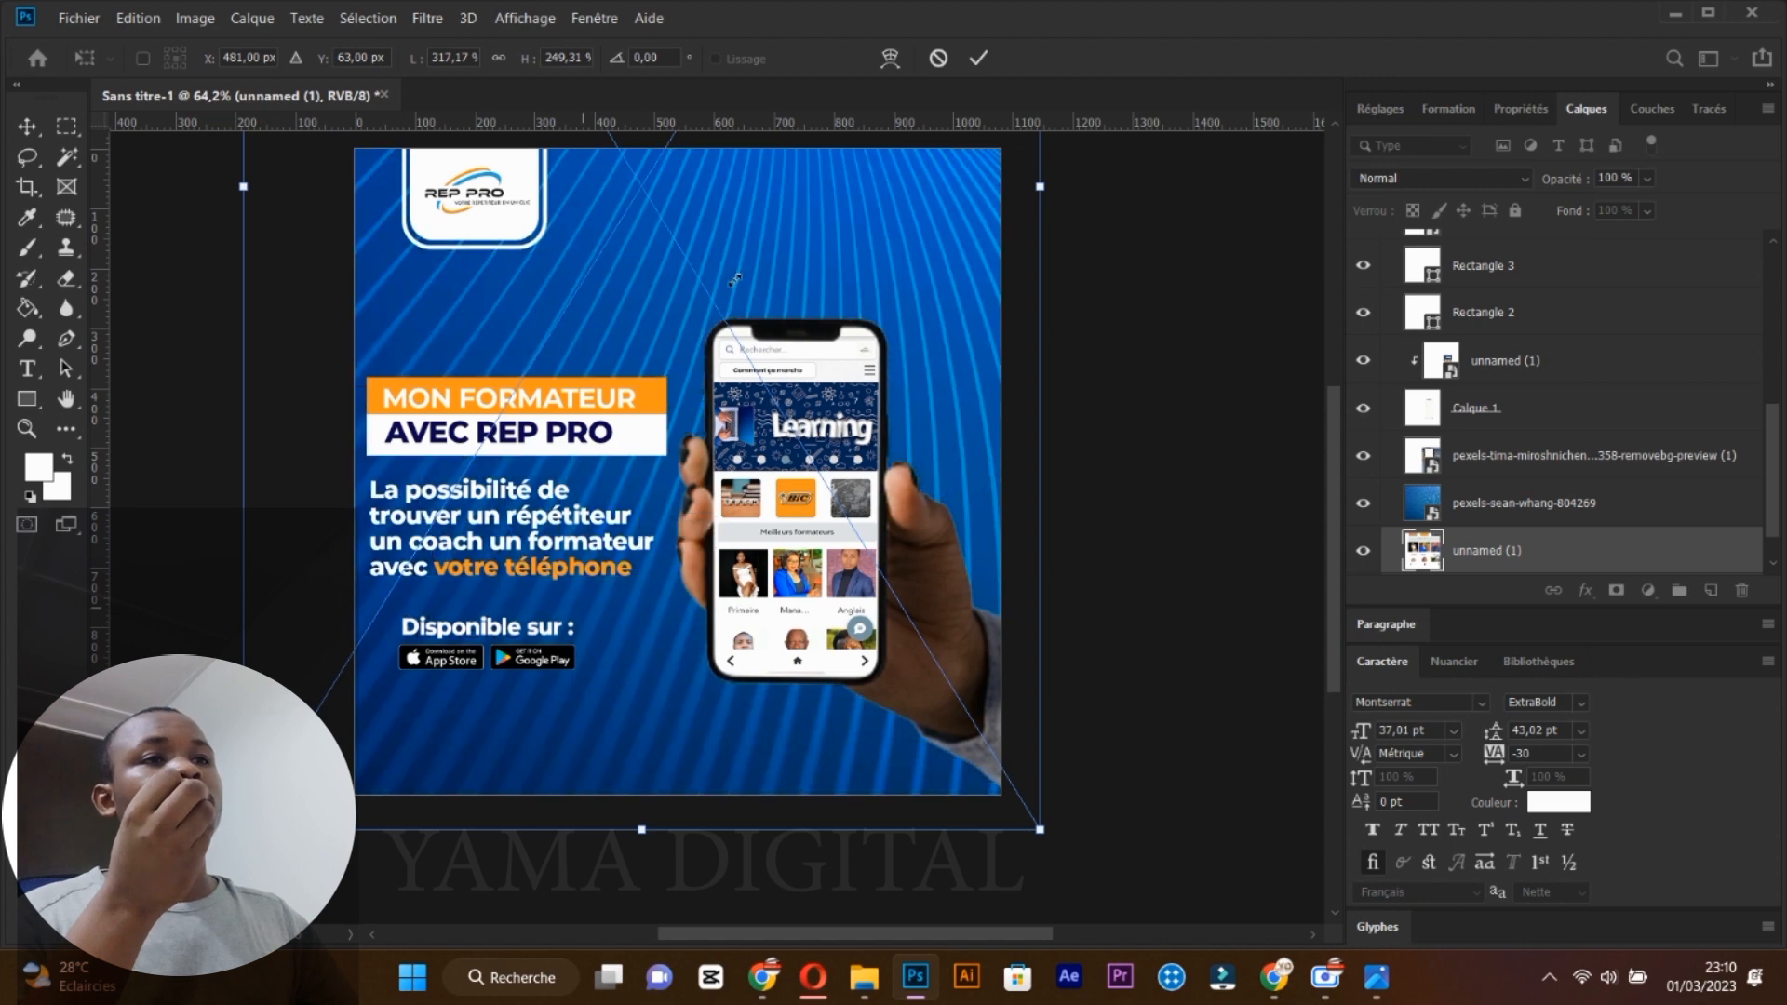
drag(793, 261, 860, 442)
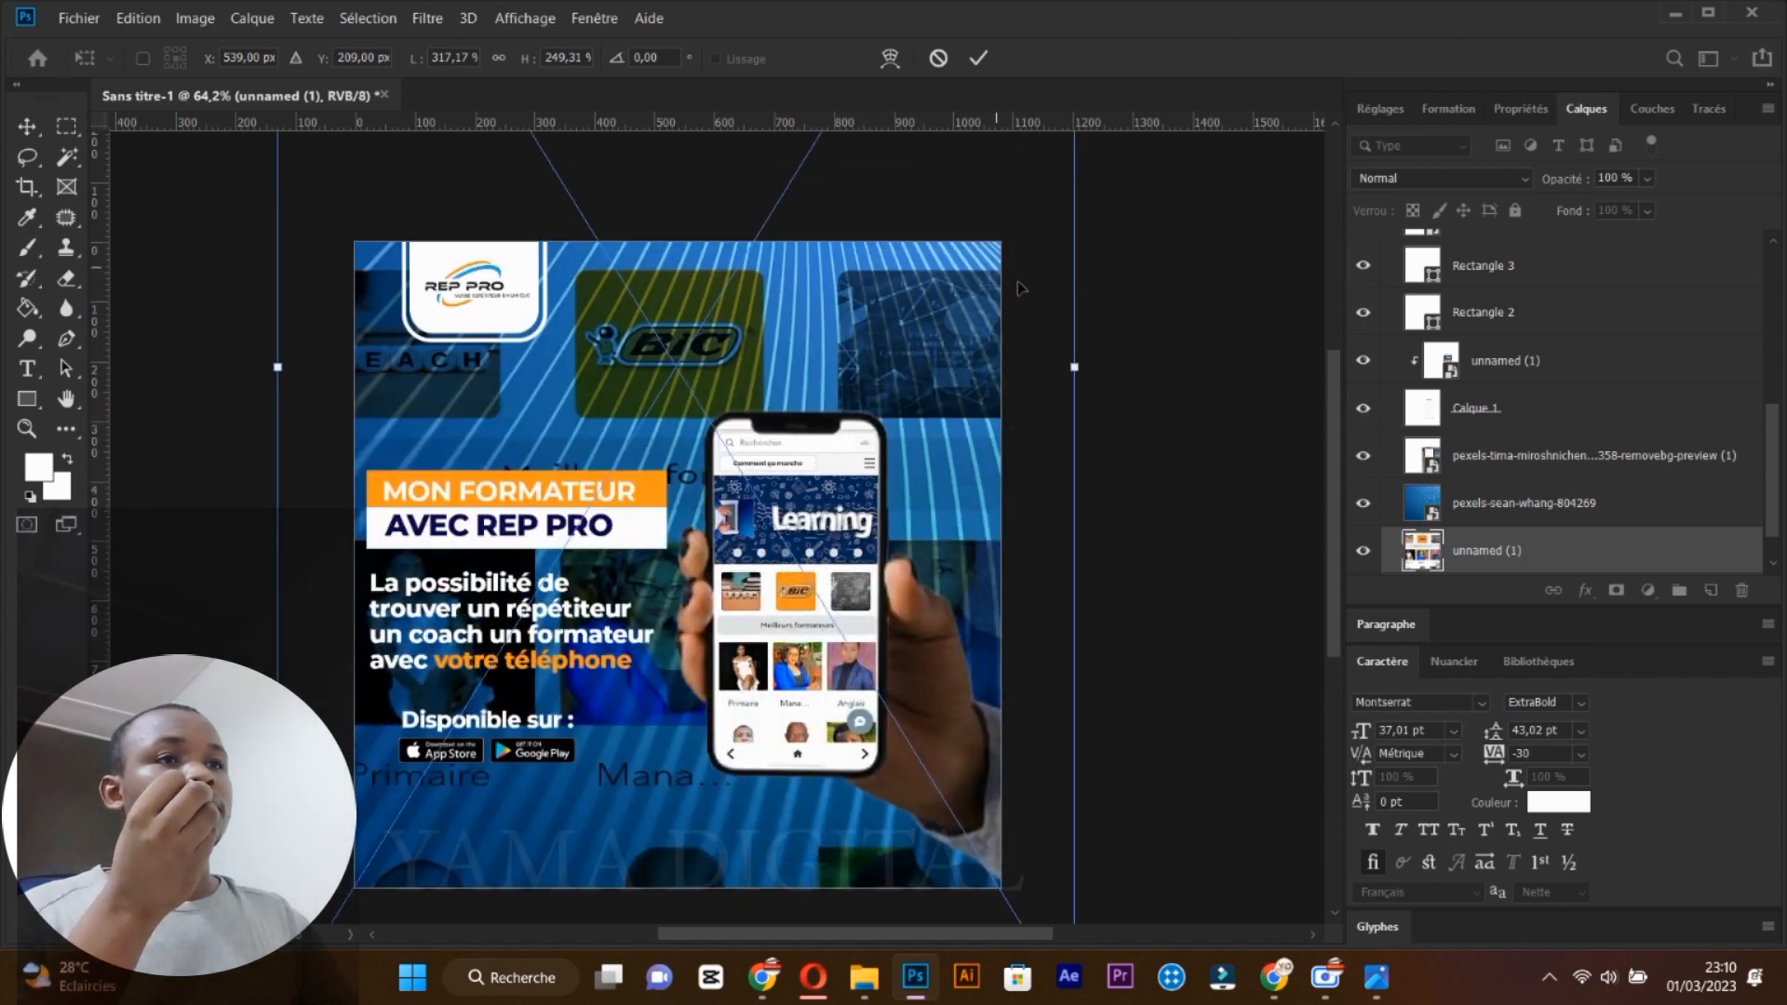
drag(1075, 366, 1009, 365)
drag(914, 386, 940, 378)
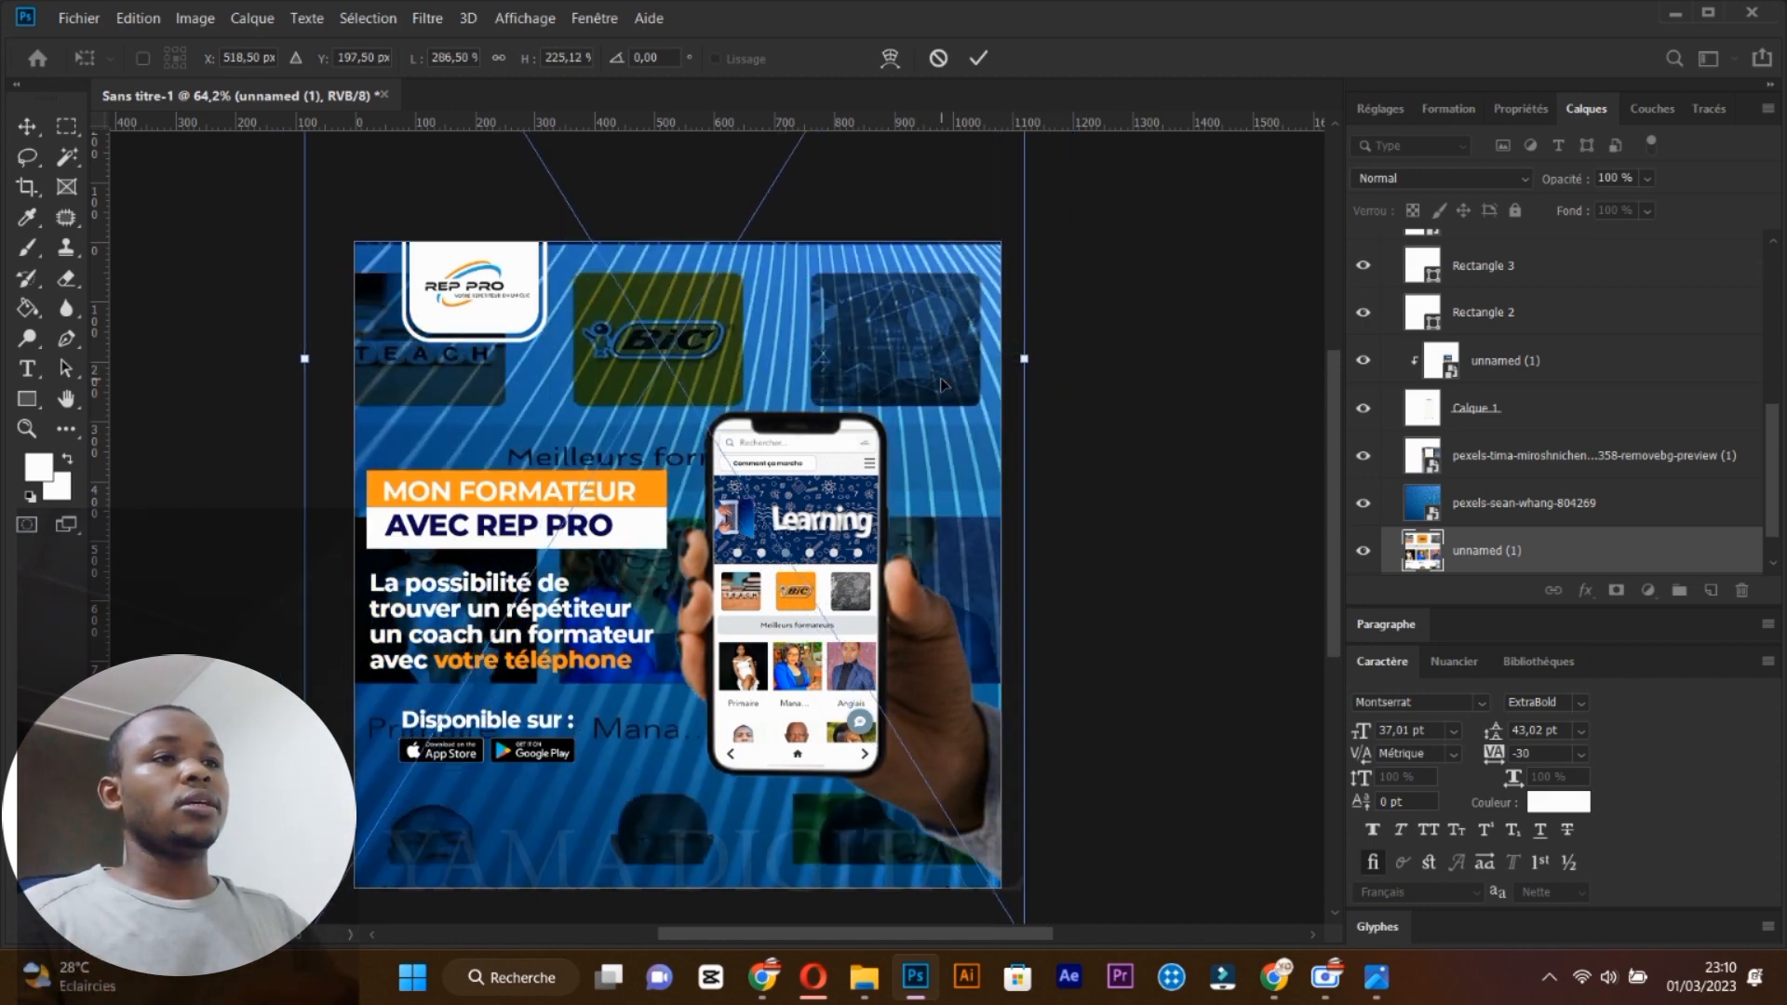
key(Return)
key(u)
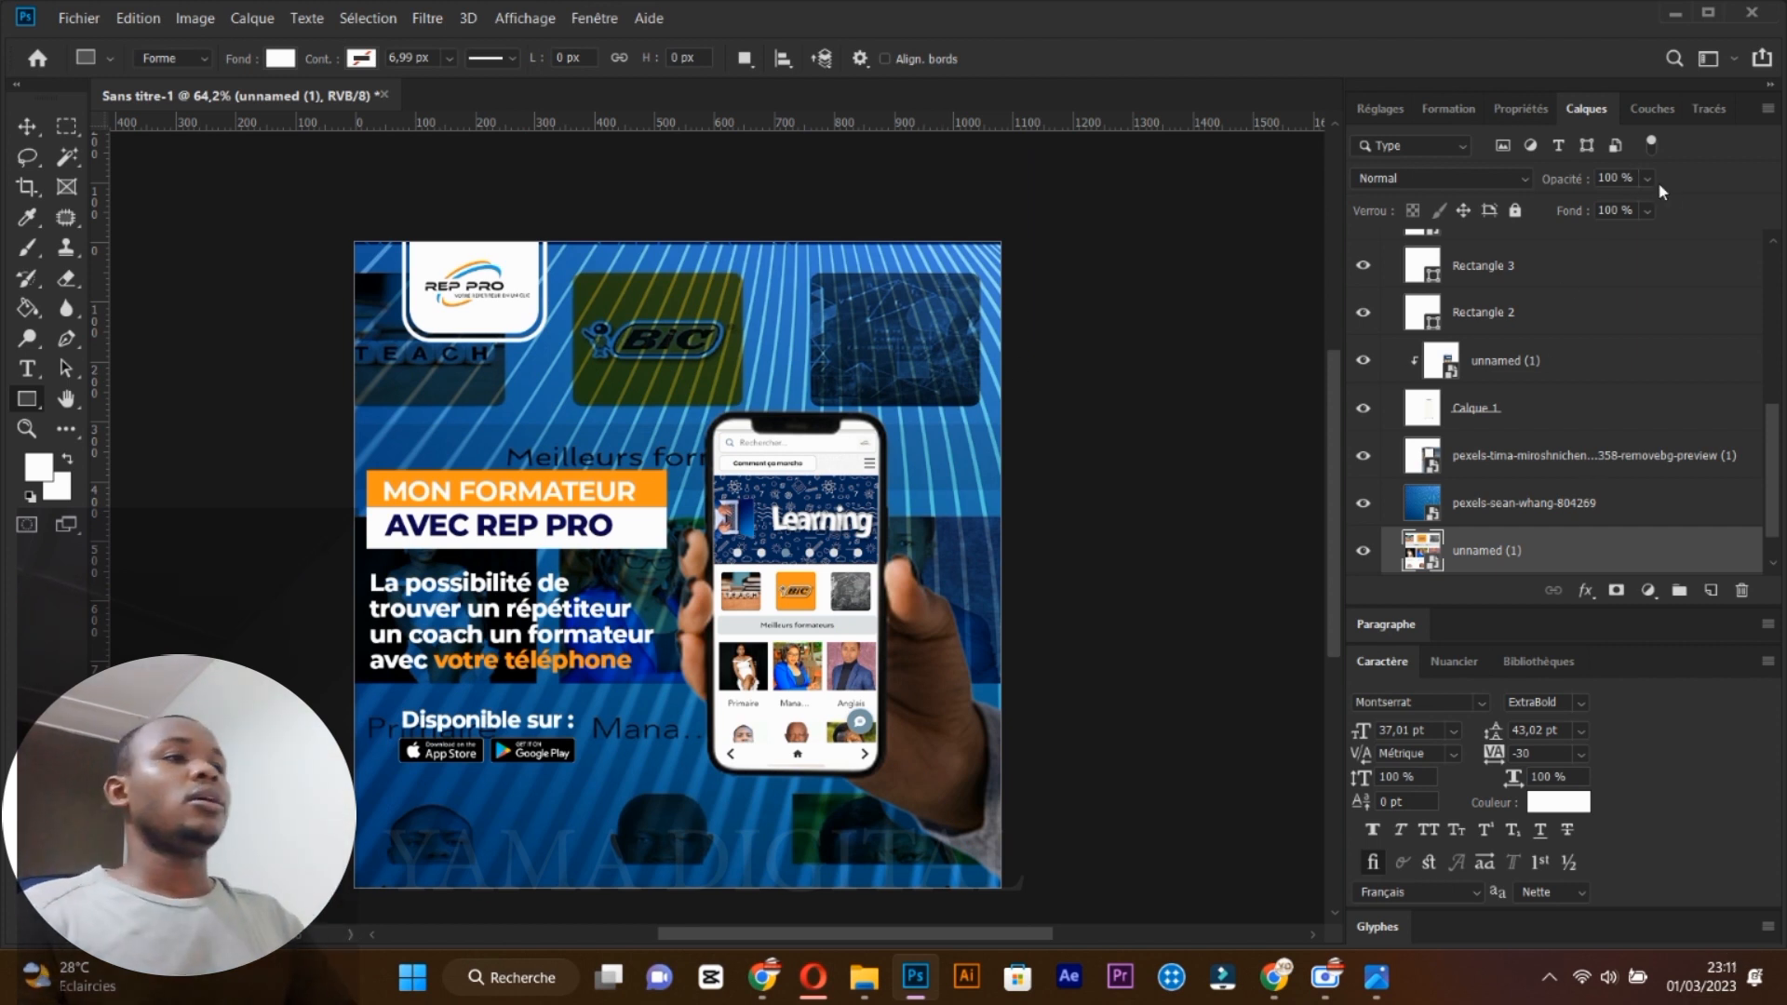
Move the background app screenshot layer above pexels-sean-whang-804269 and lower its opacity to 15 %.
drag(1649, 177, 1573, 204)
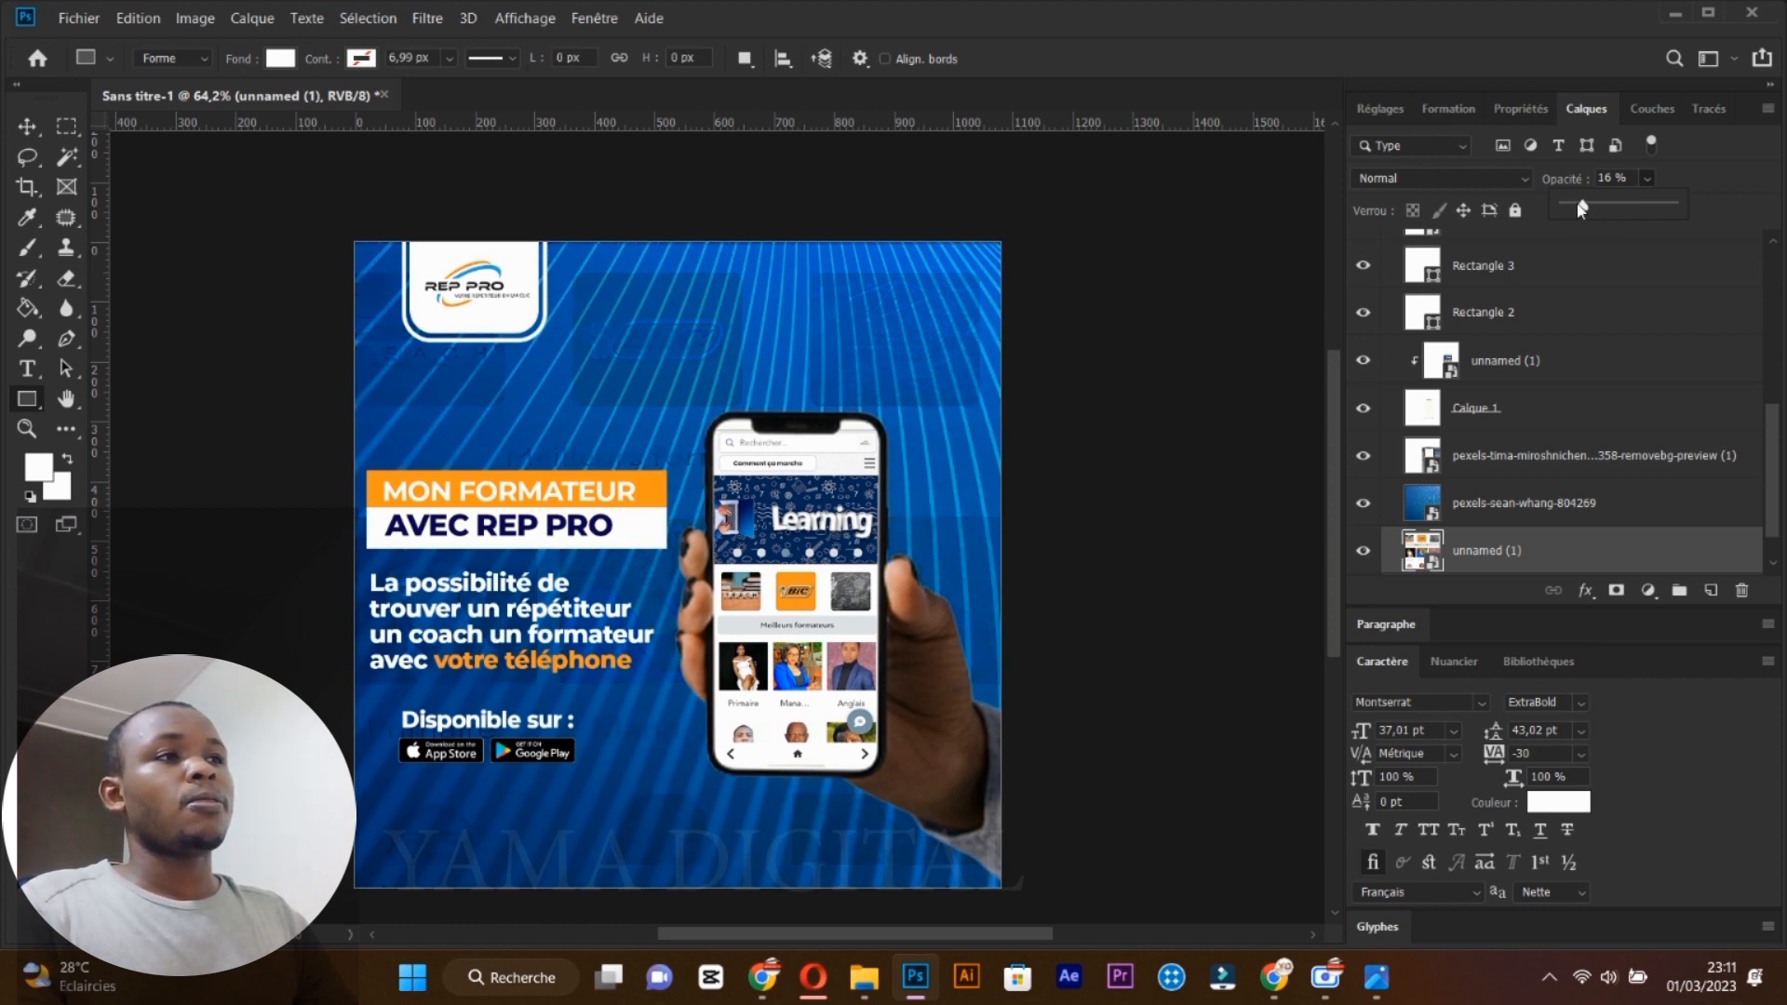
drag(1513, 548, 1500, 495)
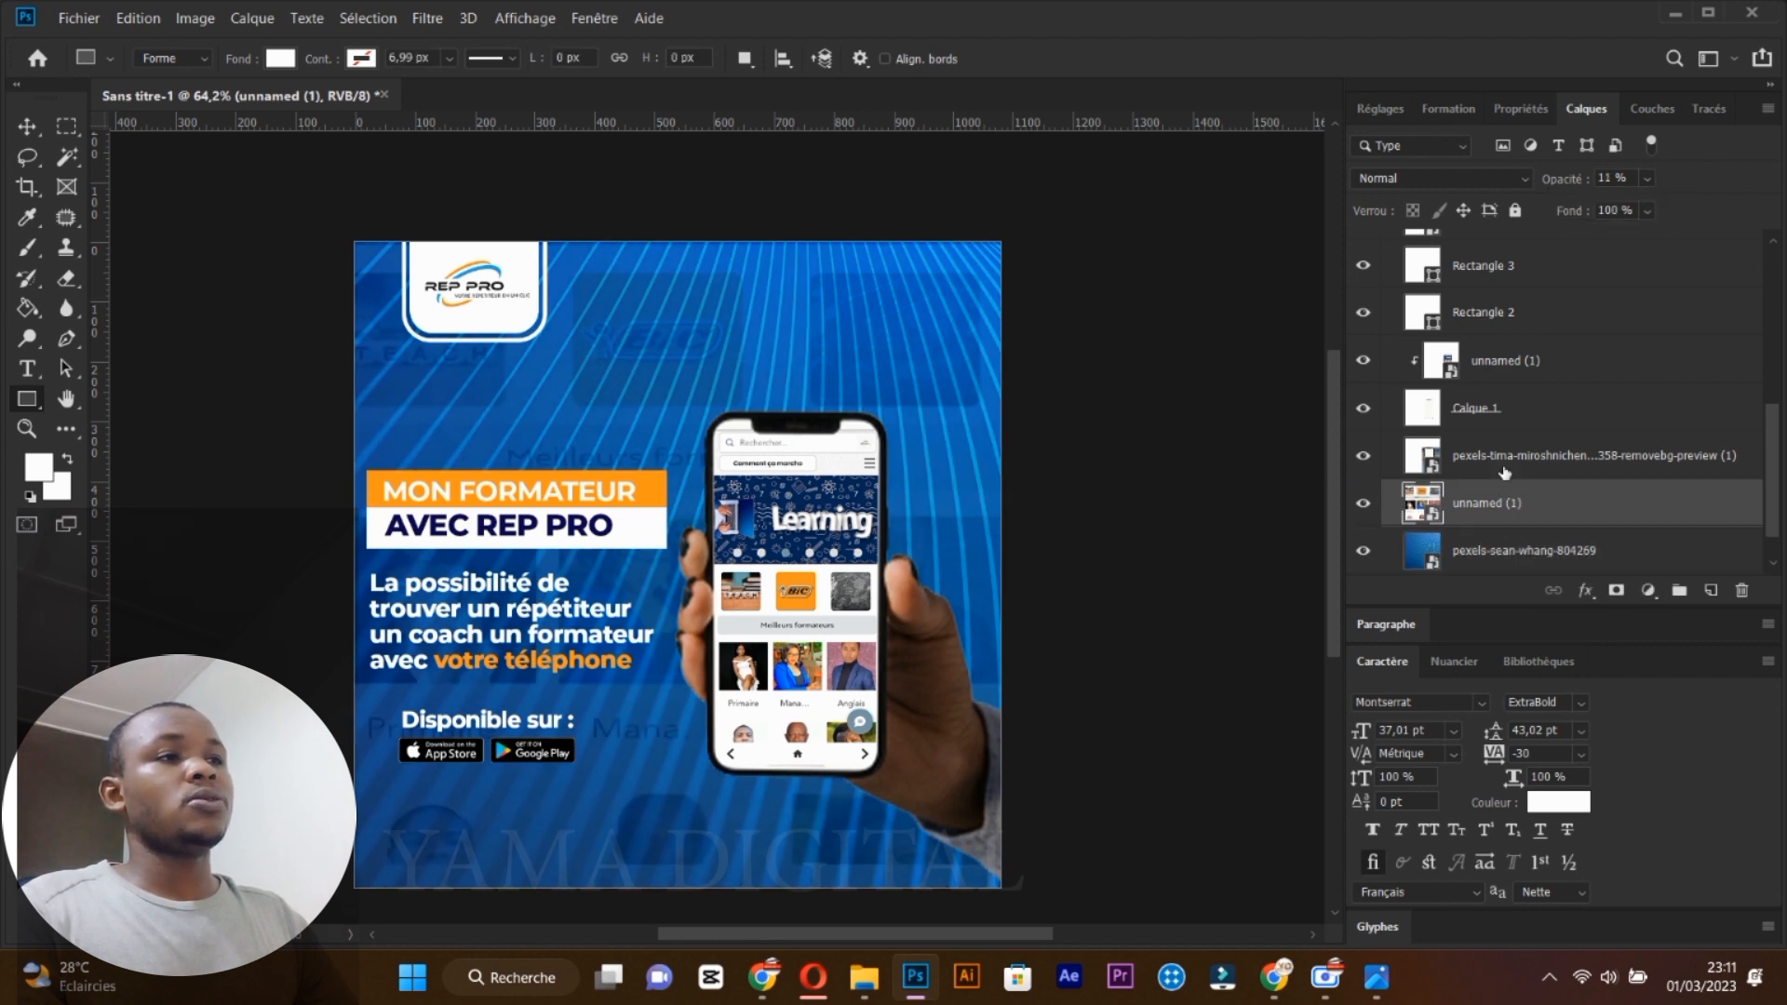
click(1646, 178)
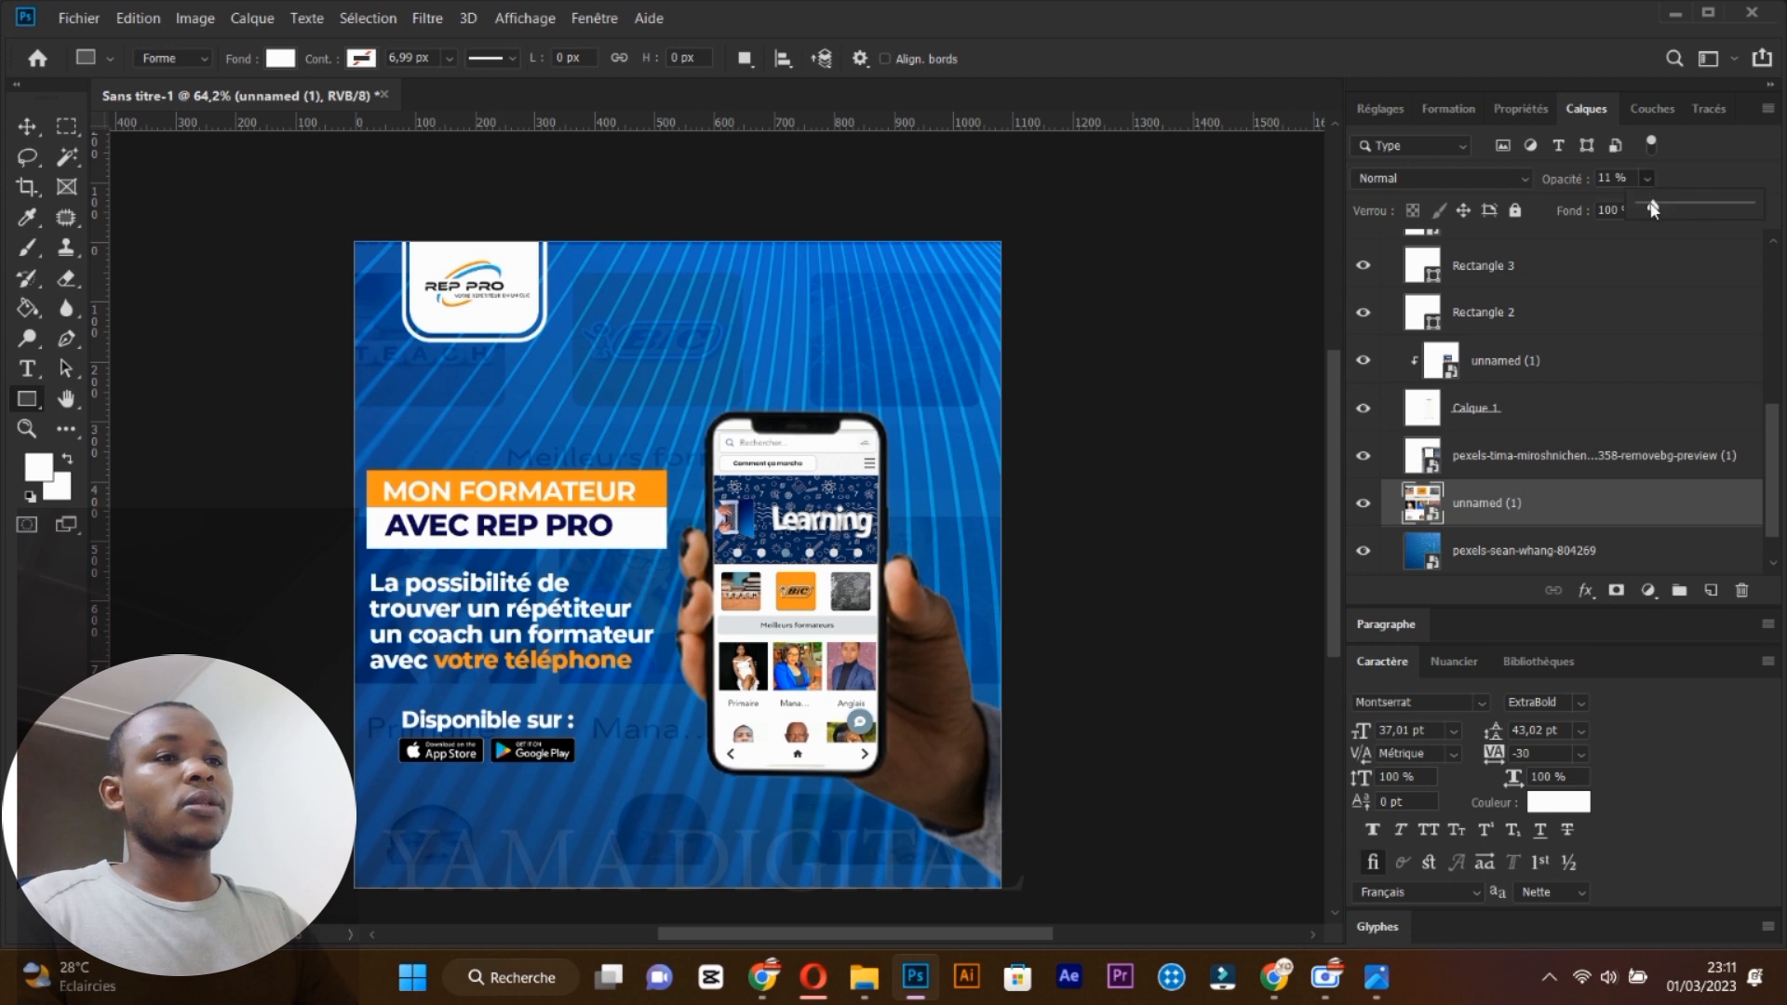
drag(1653, 206, 1650, 209)
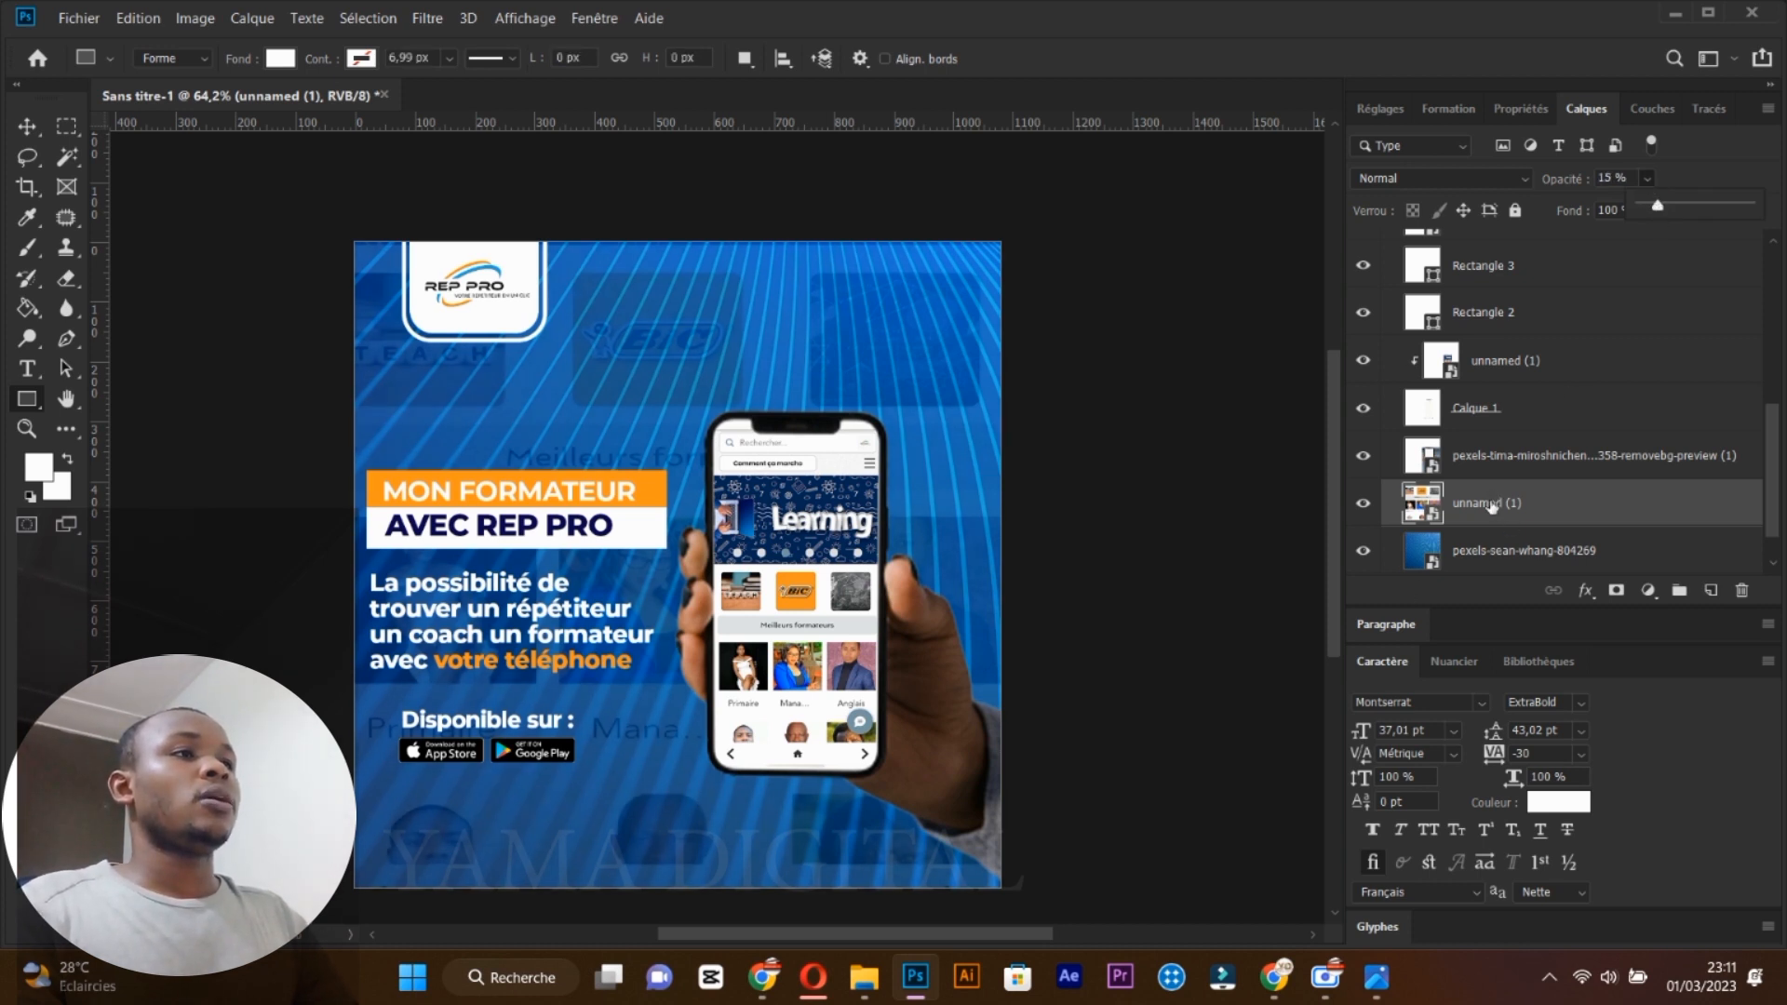
Apply a Gaussian blur with a radius of 40,1 pixels to the background app screenshot.
click(428, 18)
mouse_move(436, 331)
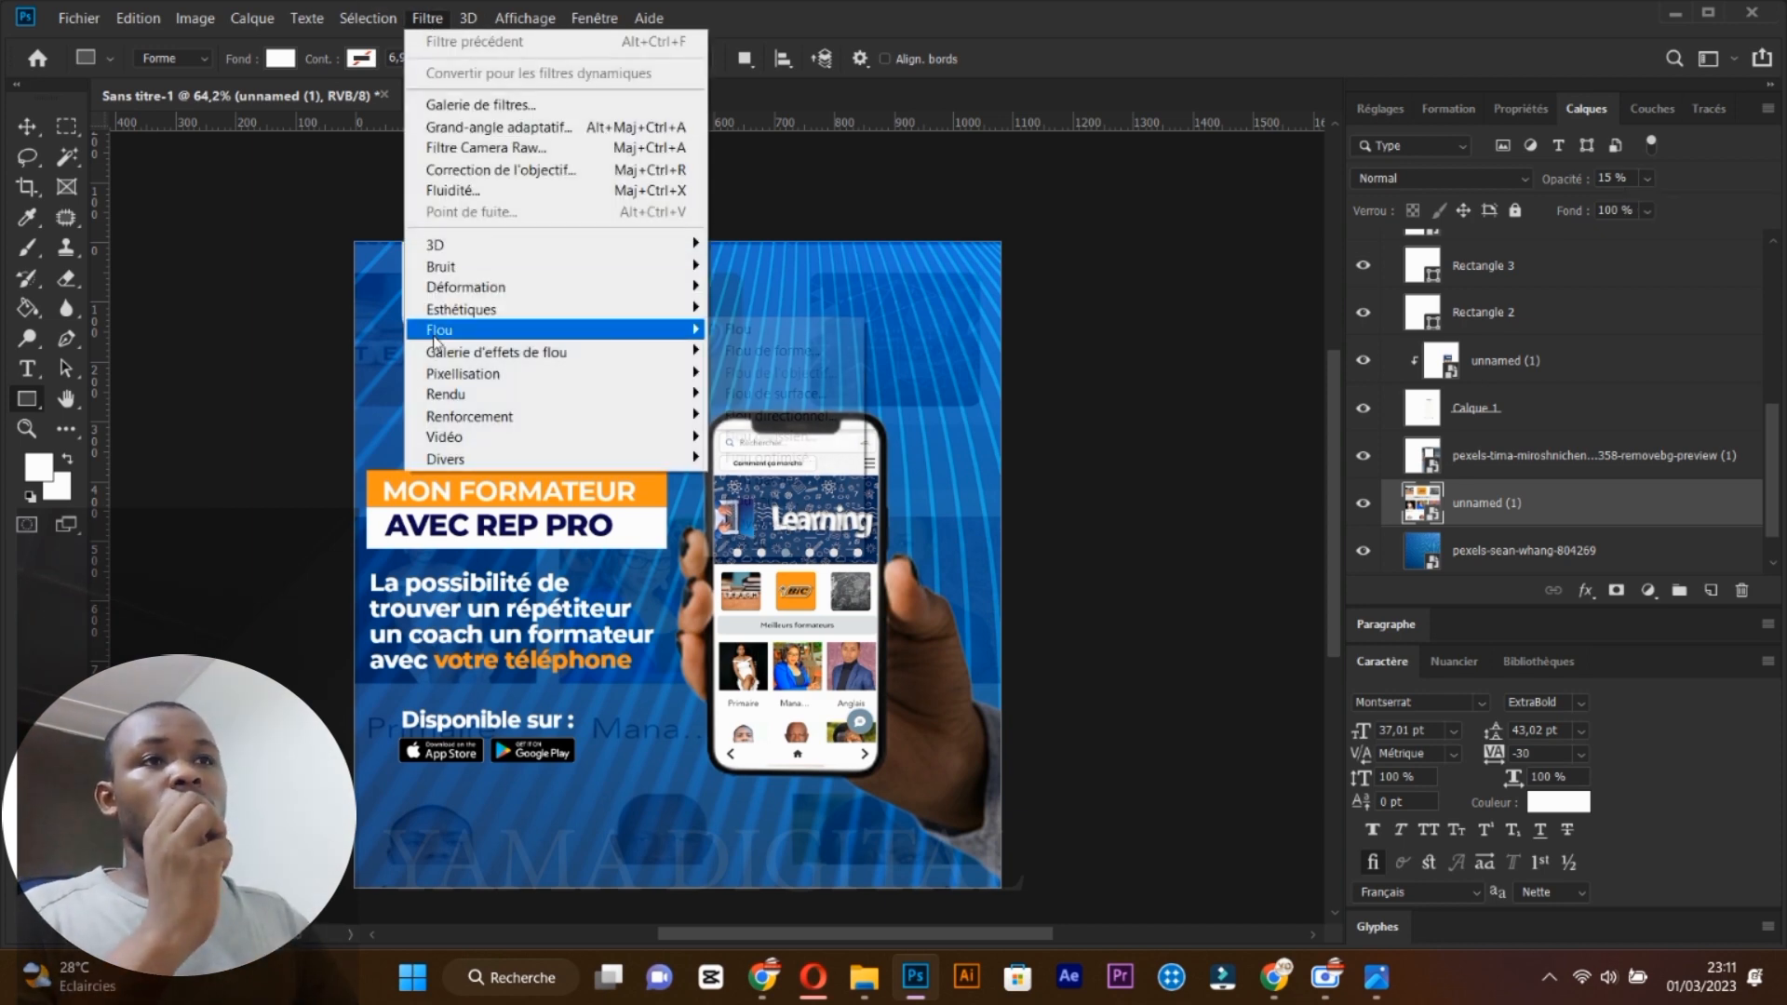
click(767, 437)
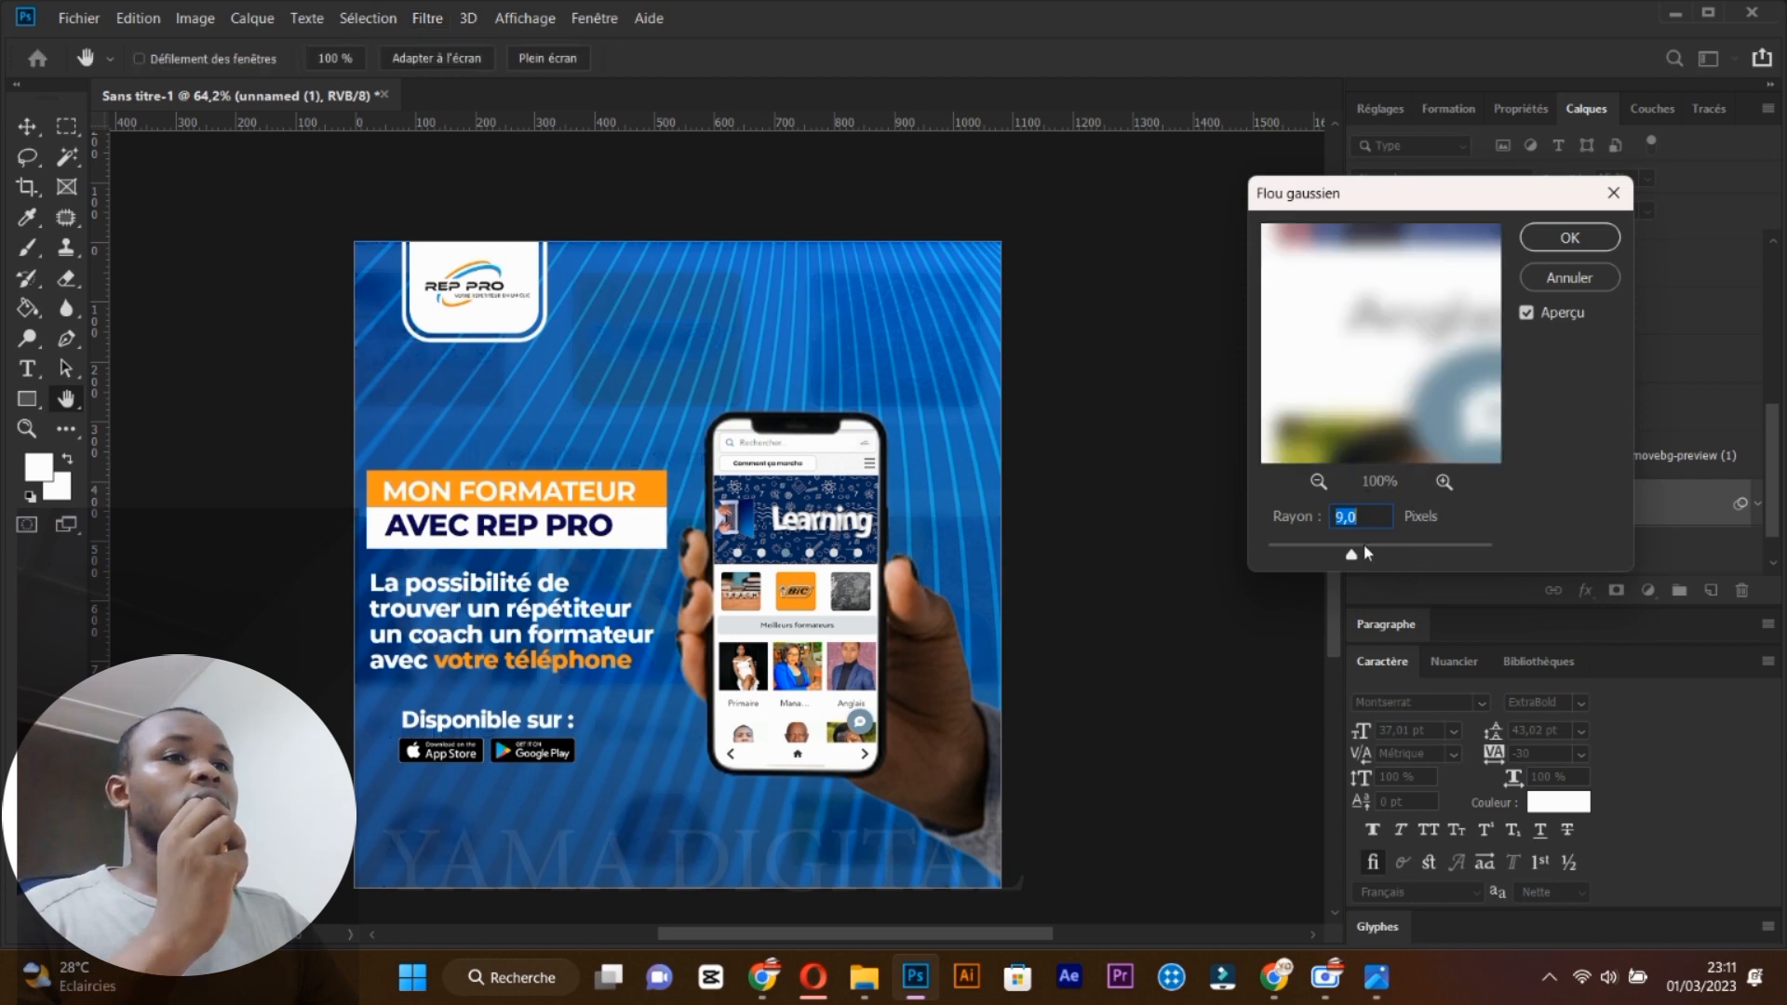
drag(1367, 544, 1379, 541)
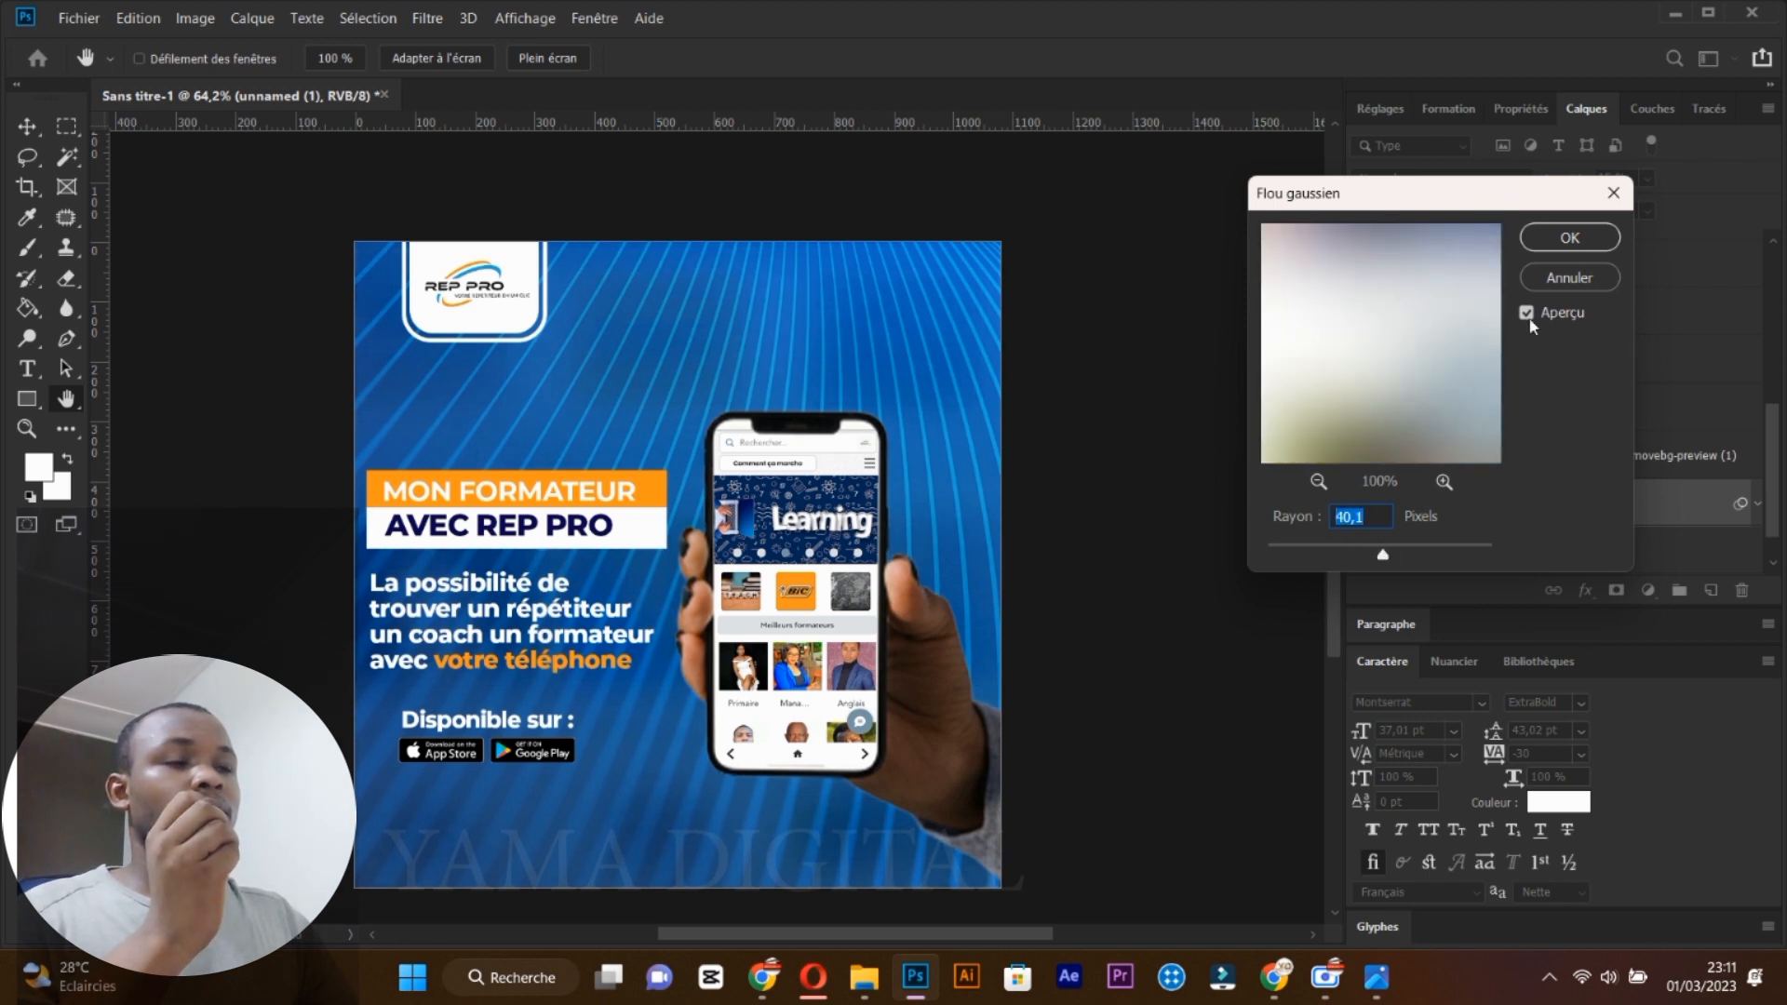
click(1591, 237)
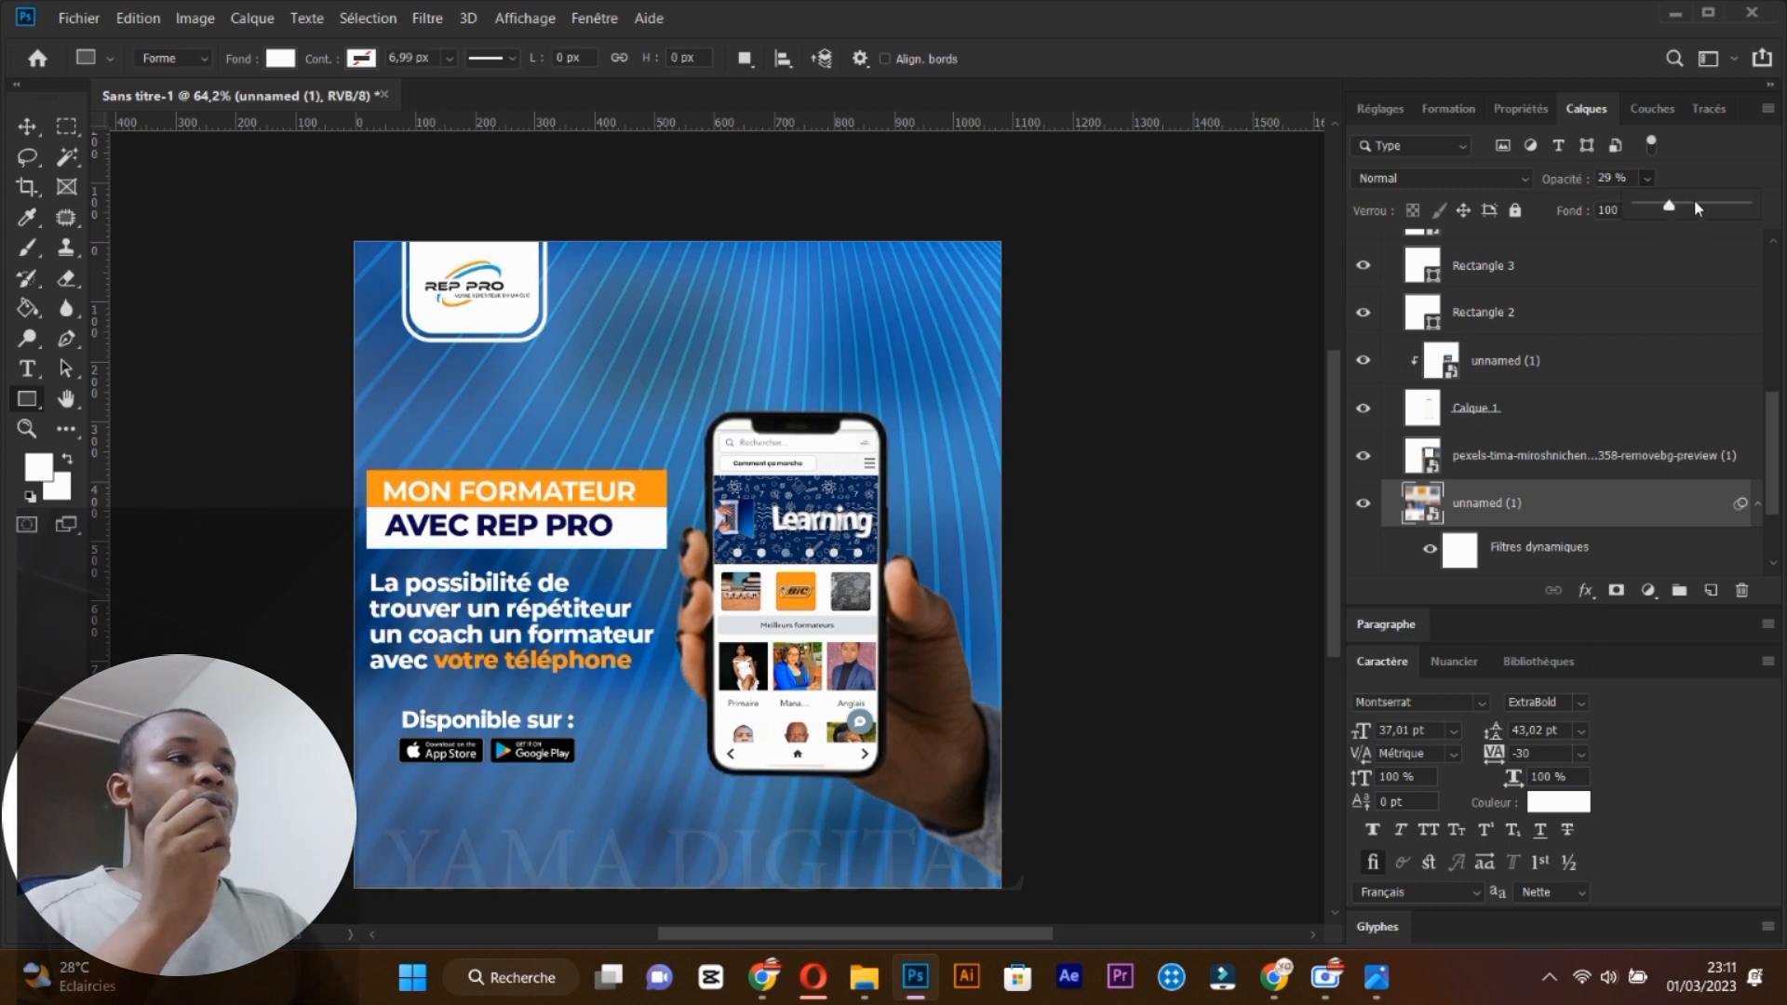
Set the opacity of the blurred app screenshot layer to 25 %.
click(1694, 202)
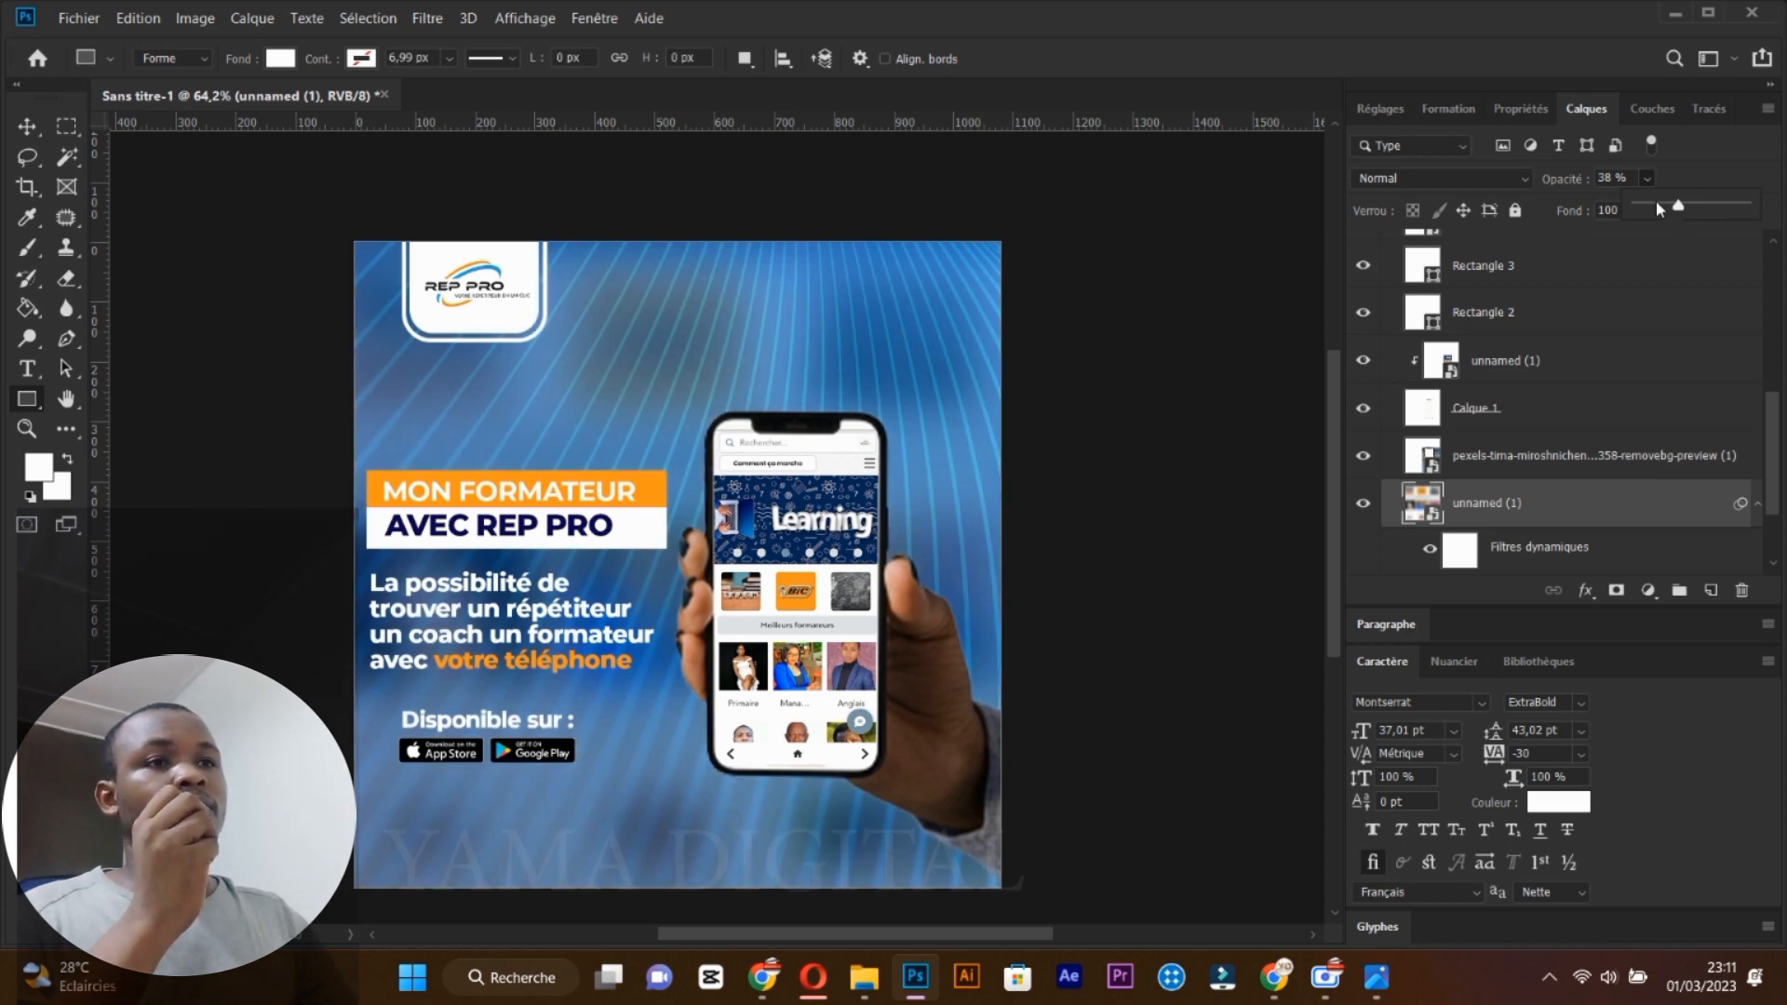
click(1656, 203)
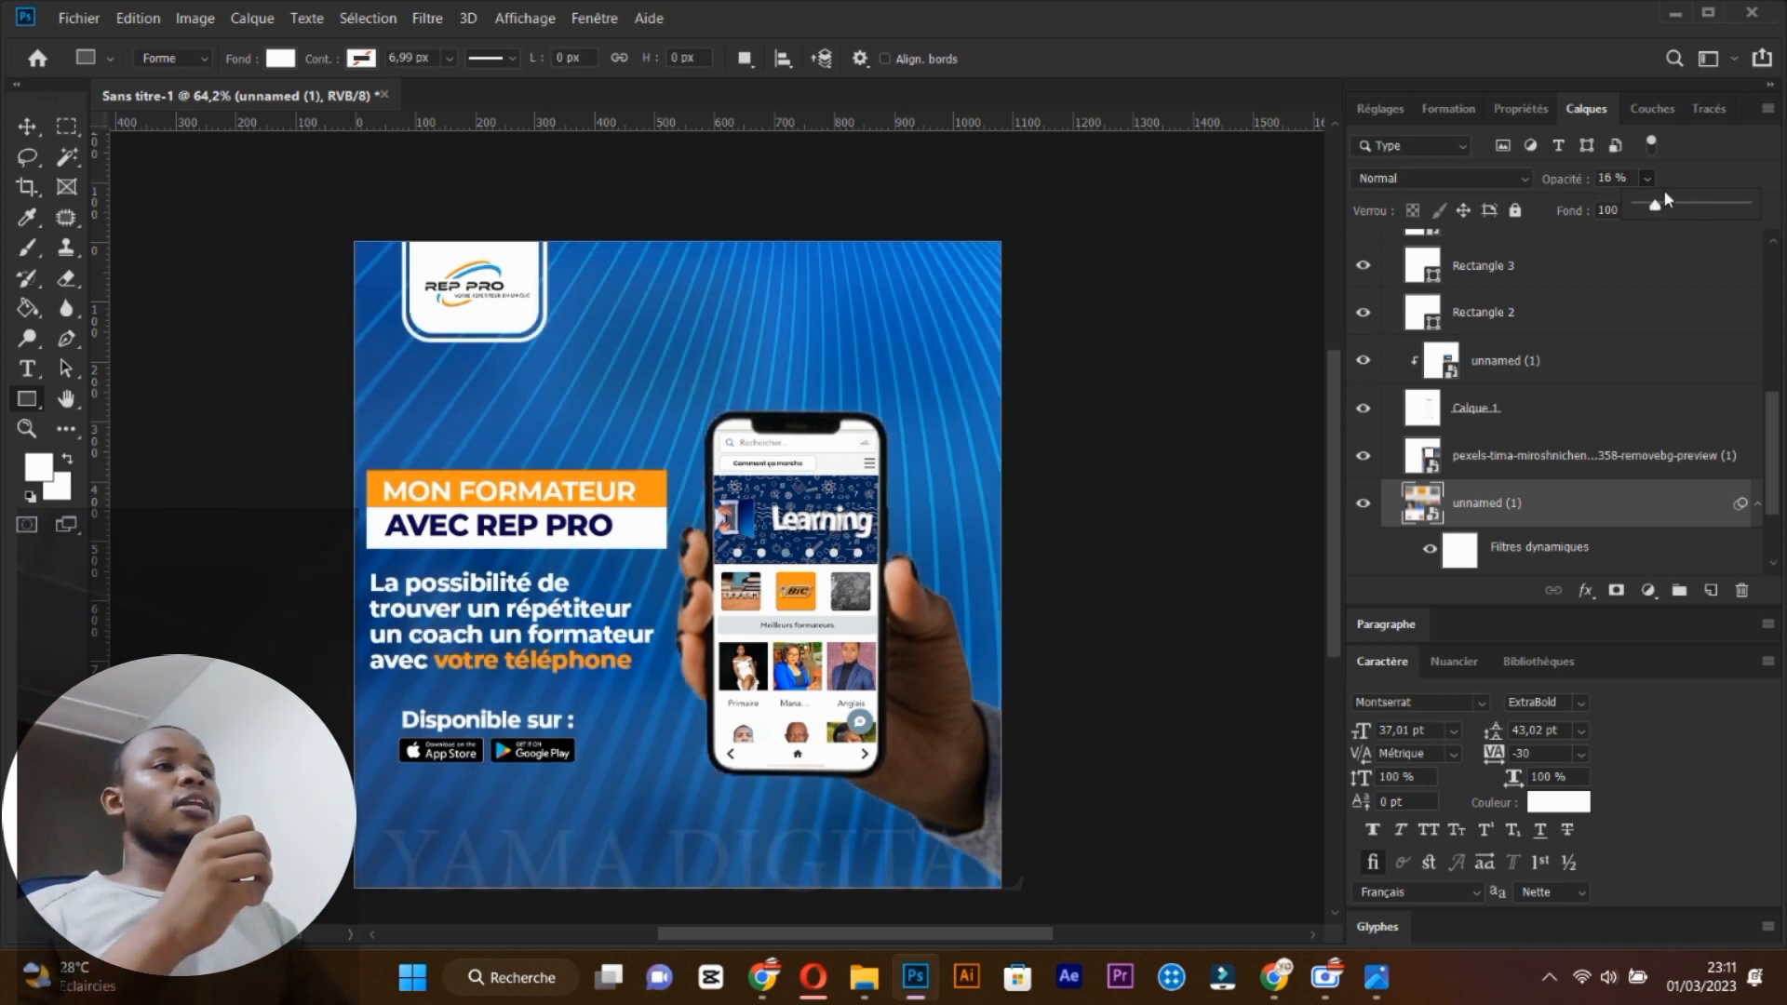
click(1664, 209)
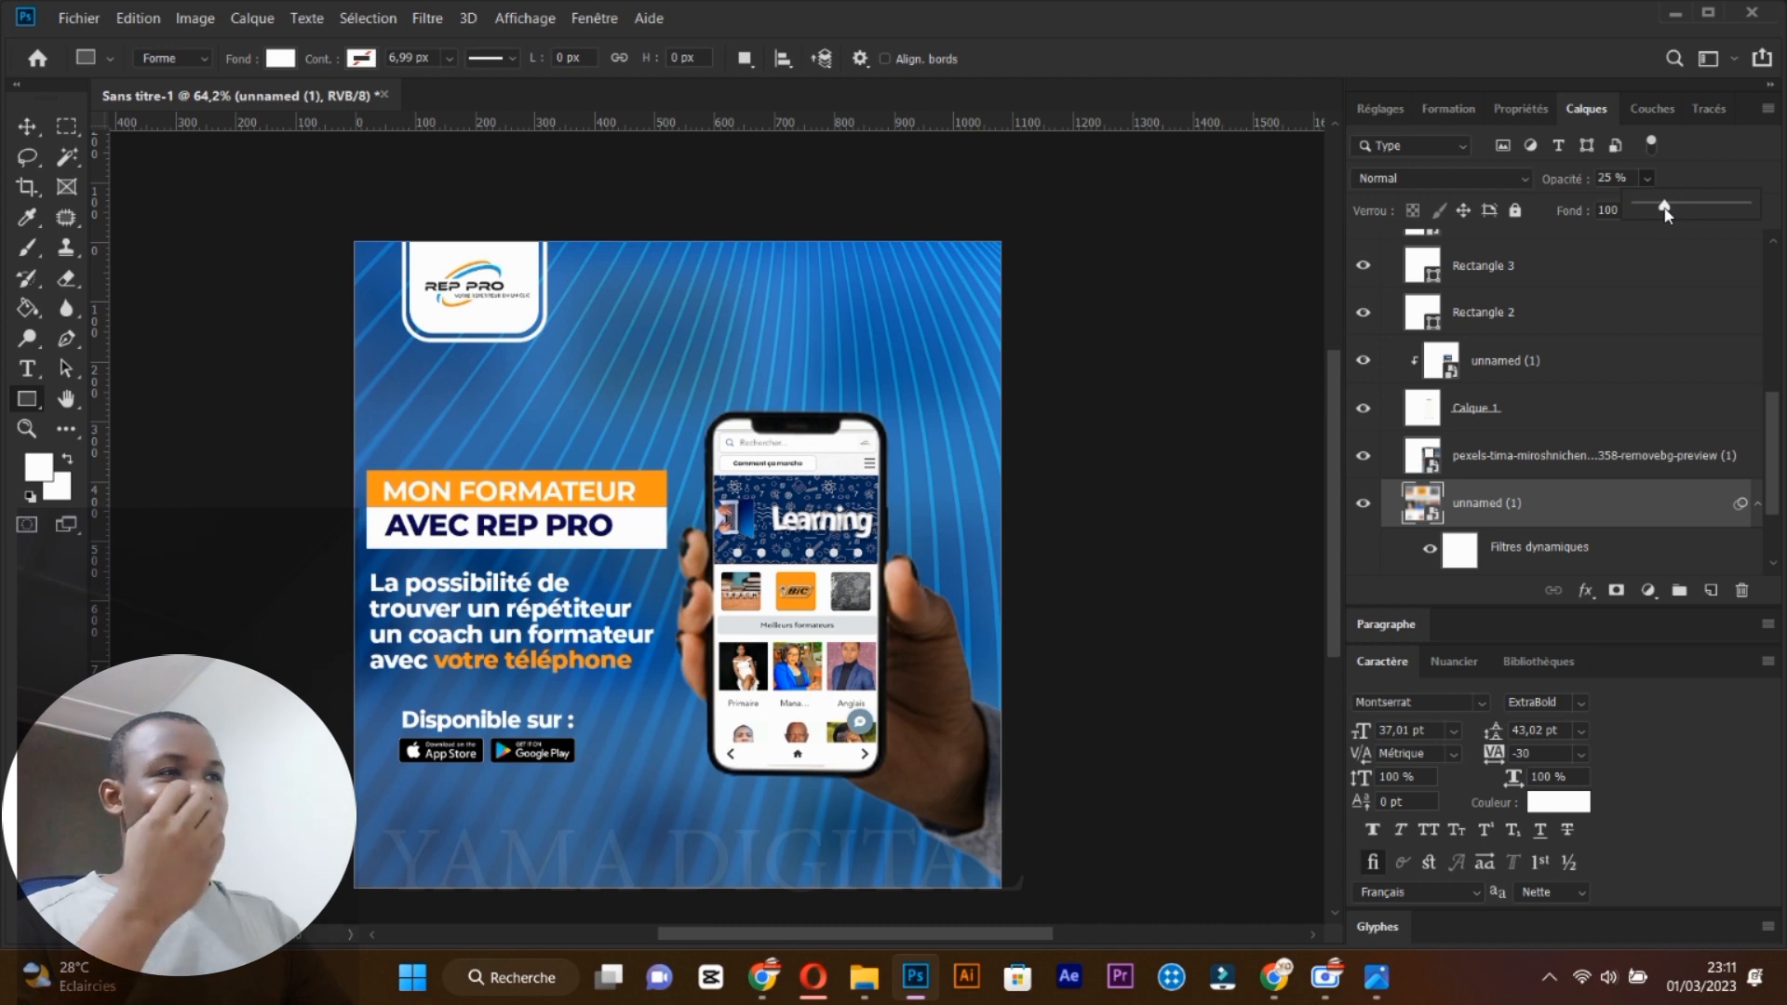
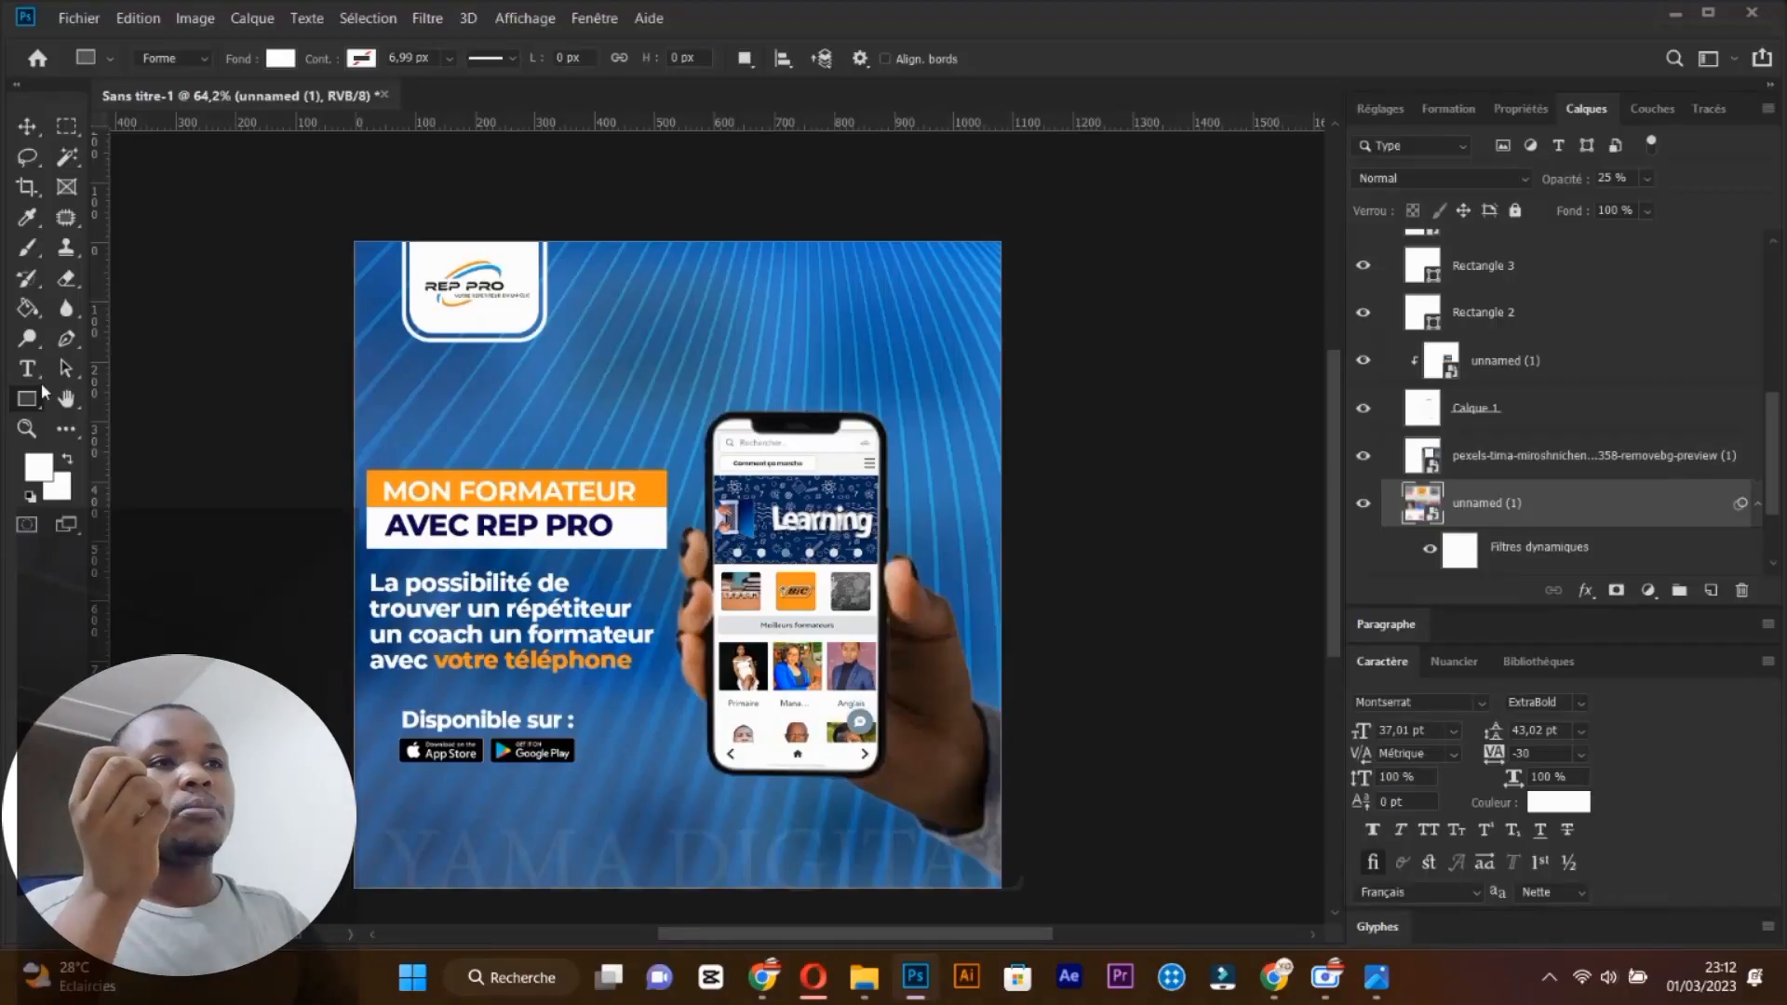
Add the white Montserrat ExtraBold text "REP PRO" beside the framed logo, above the phone.
click(27, 368)
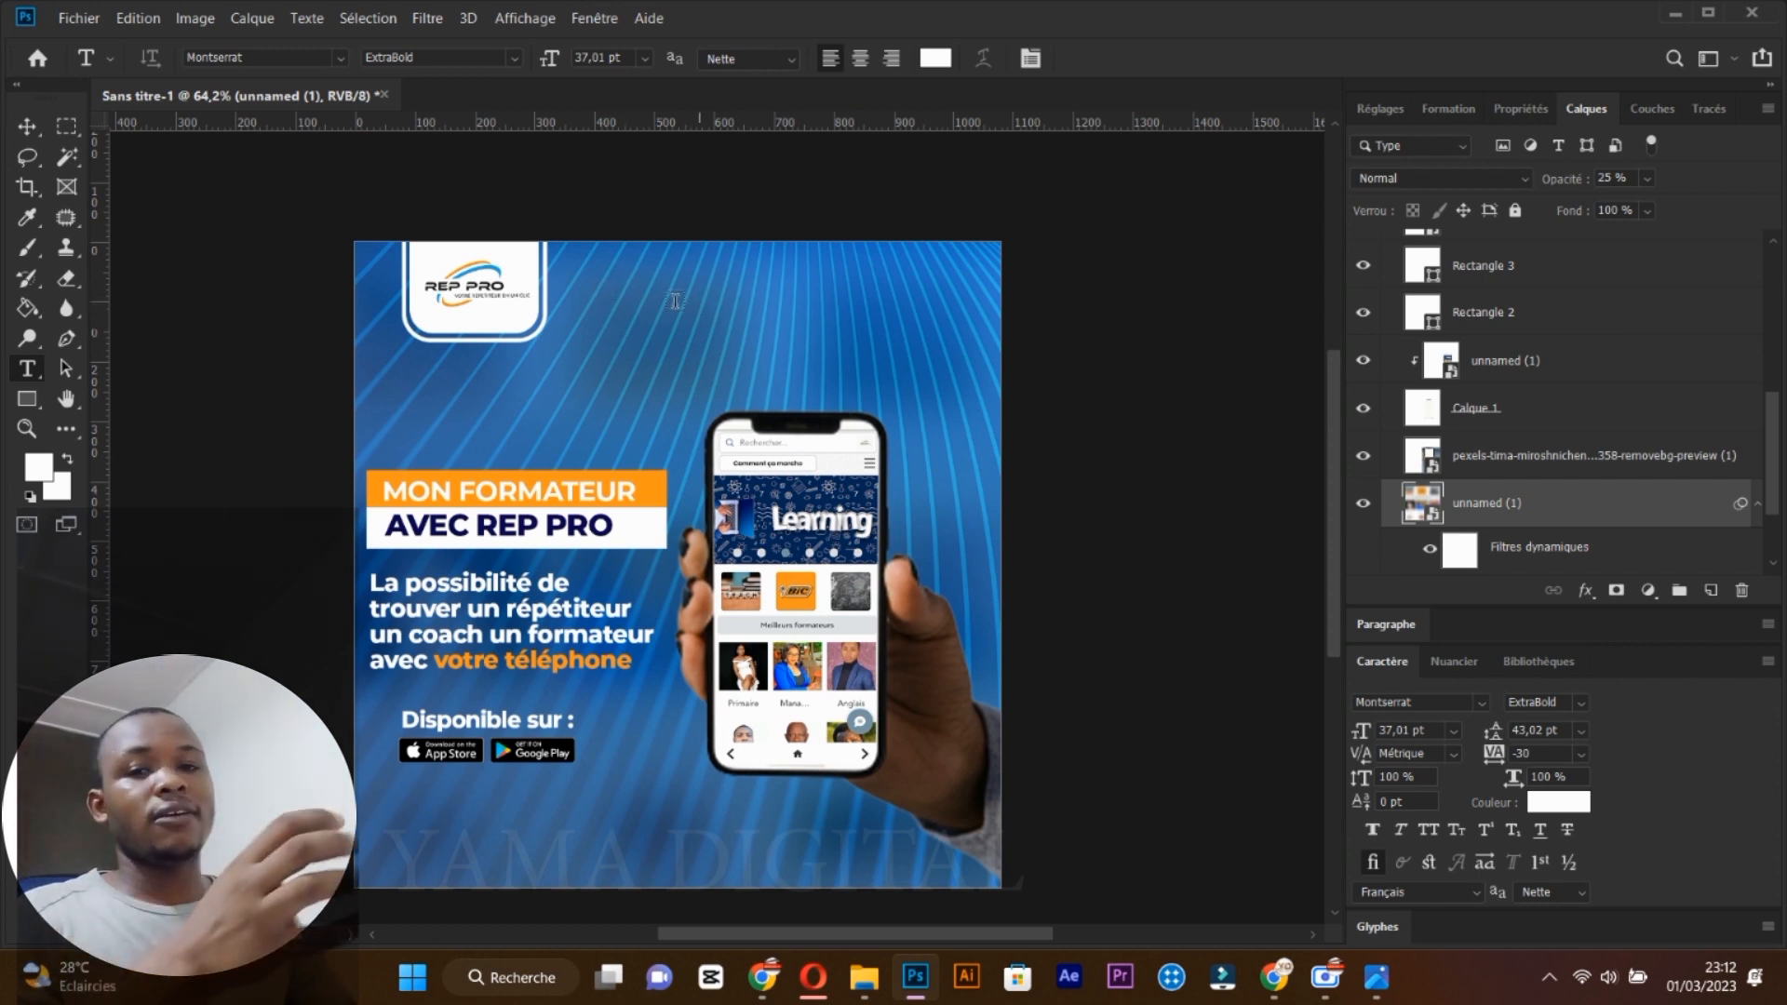
click(618, 287)
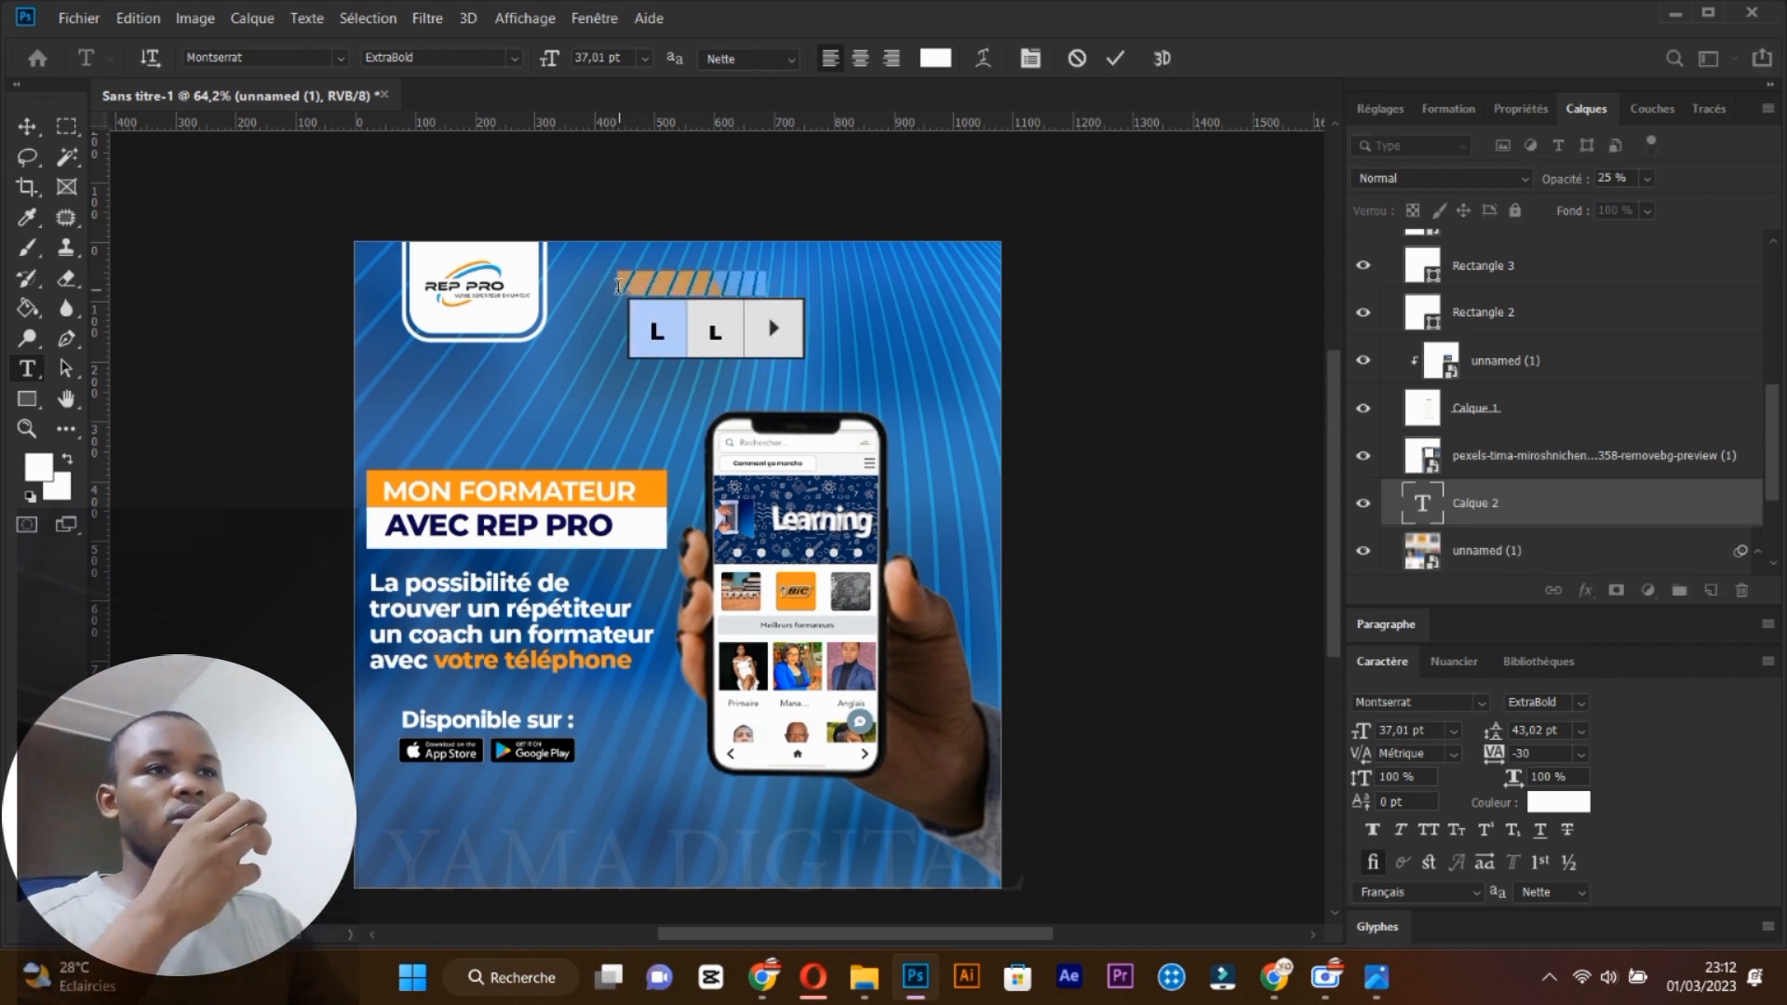
text(R)
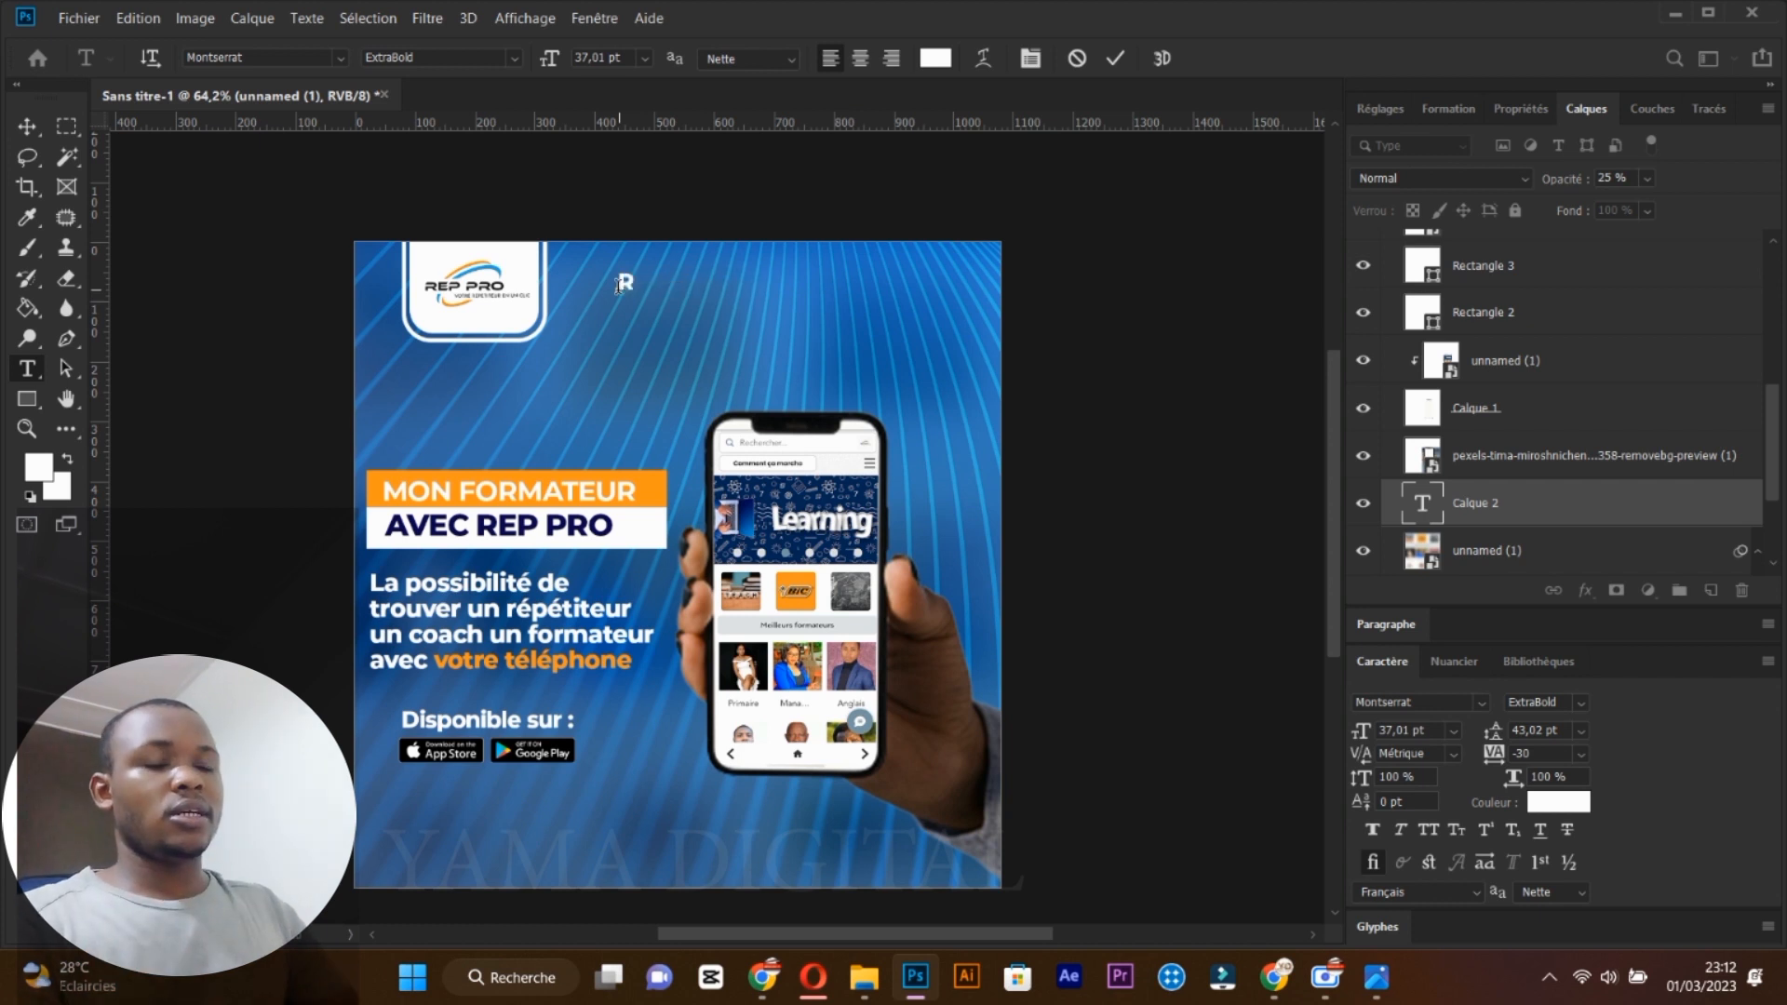
text(E)
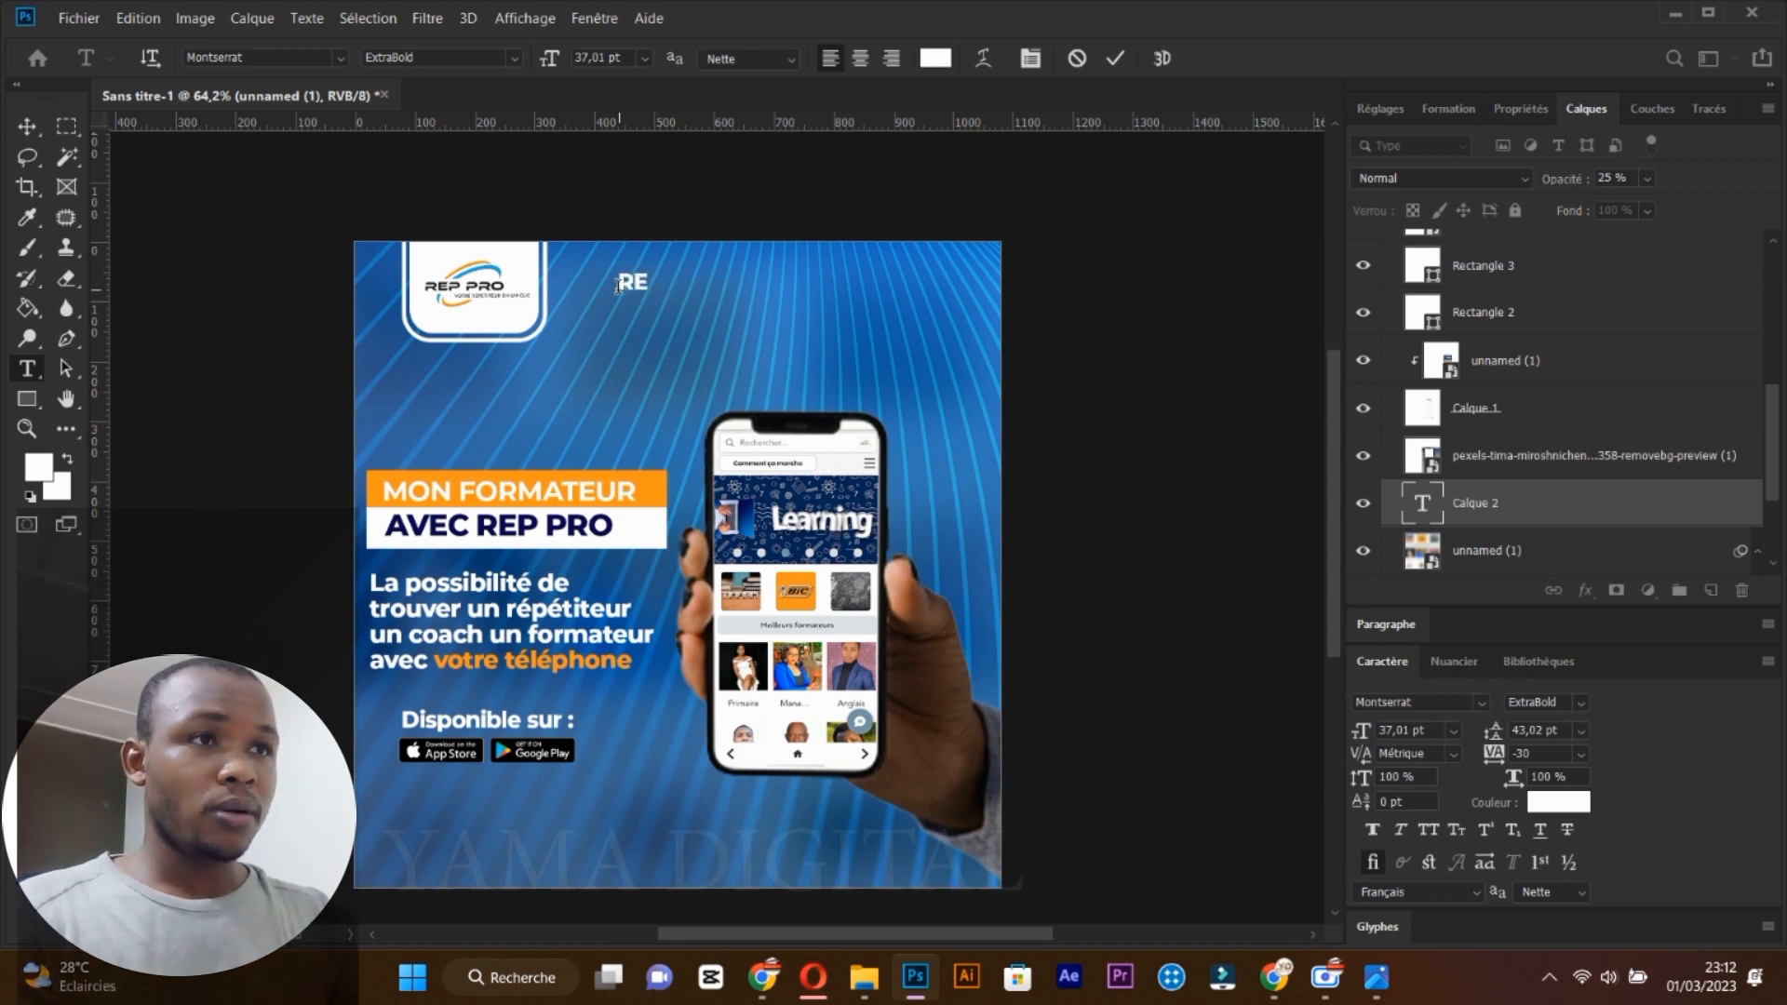
text(P PR)
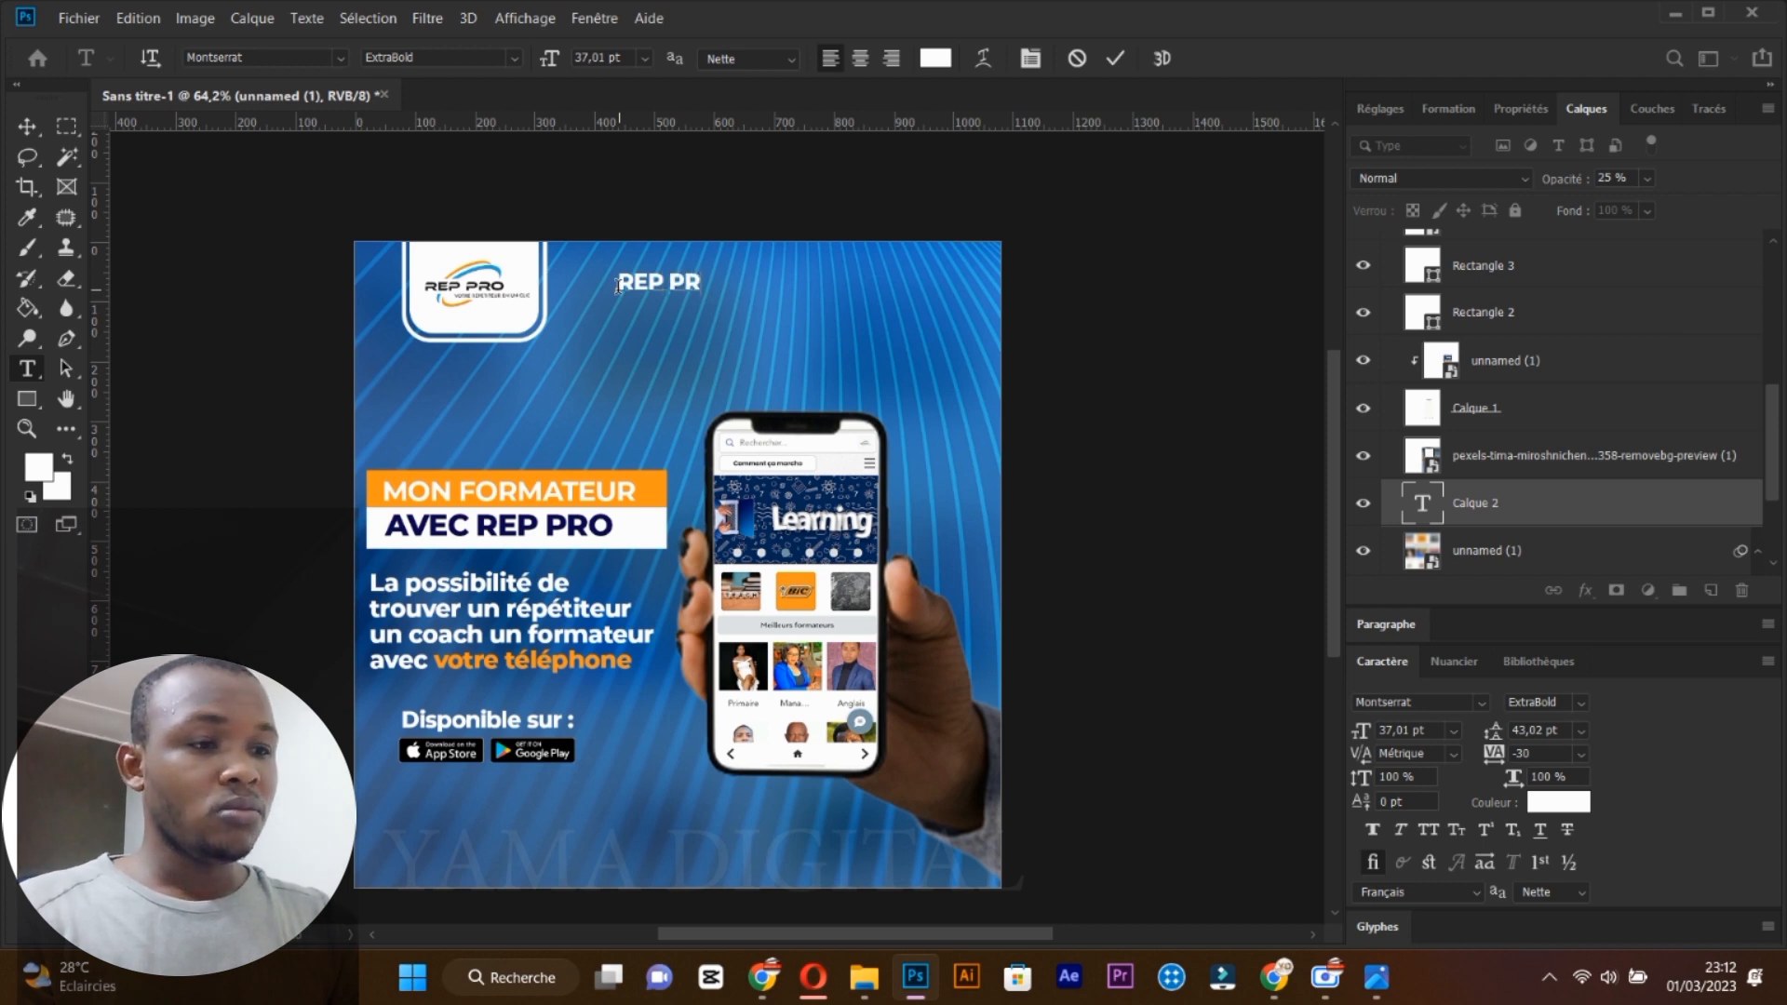
text(O)
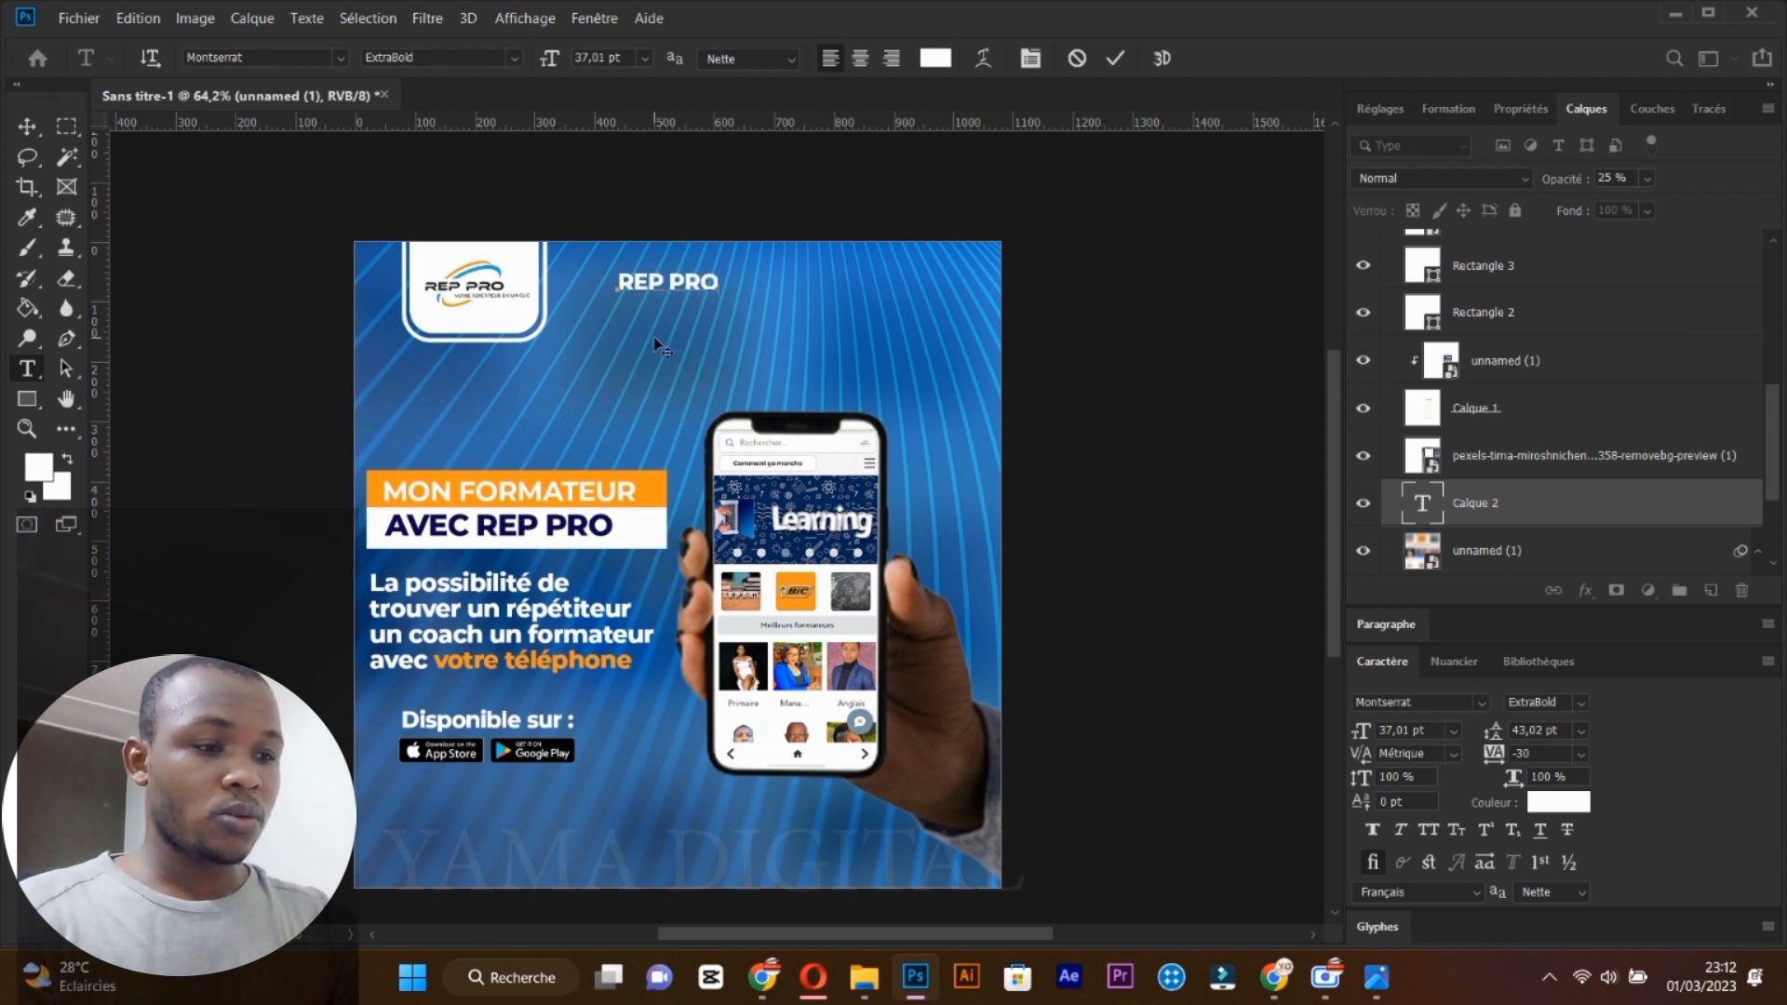
Set the REP PRO text size to 58,01 pt, shift it slightly toward the artboard's right edge, and commit the text.
drag(617, 282, 729, 285)
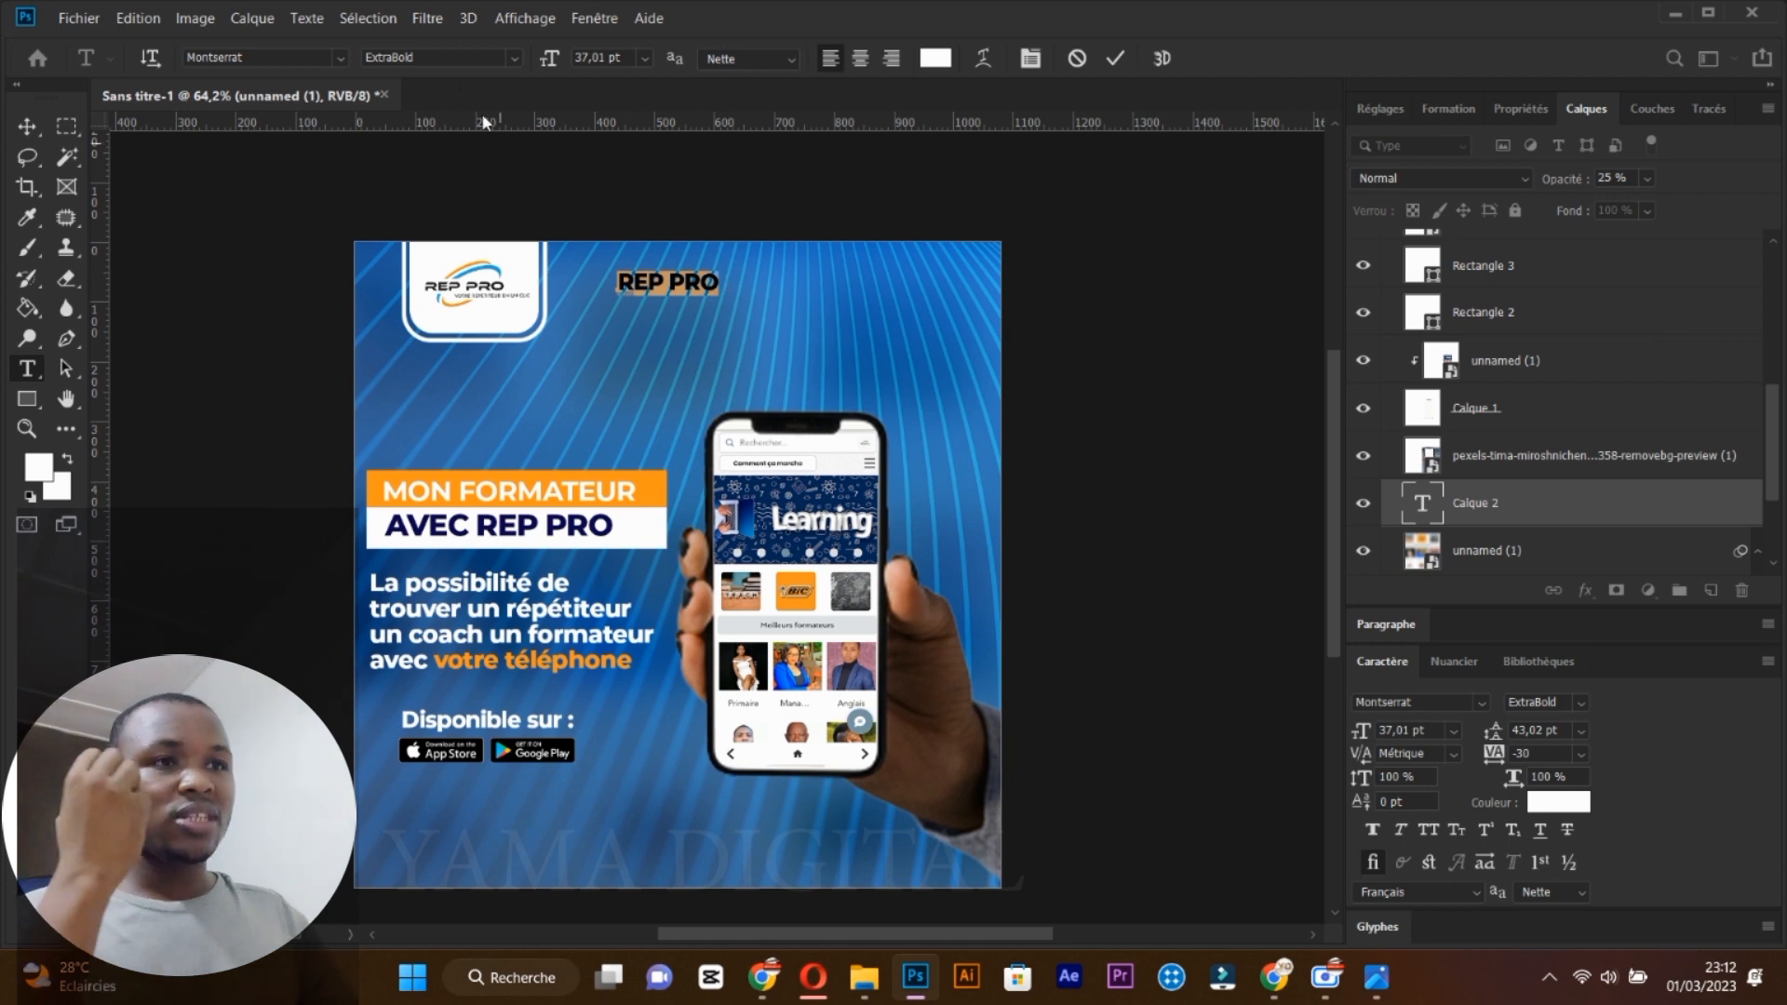
drag(549, 58, 579, 54)
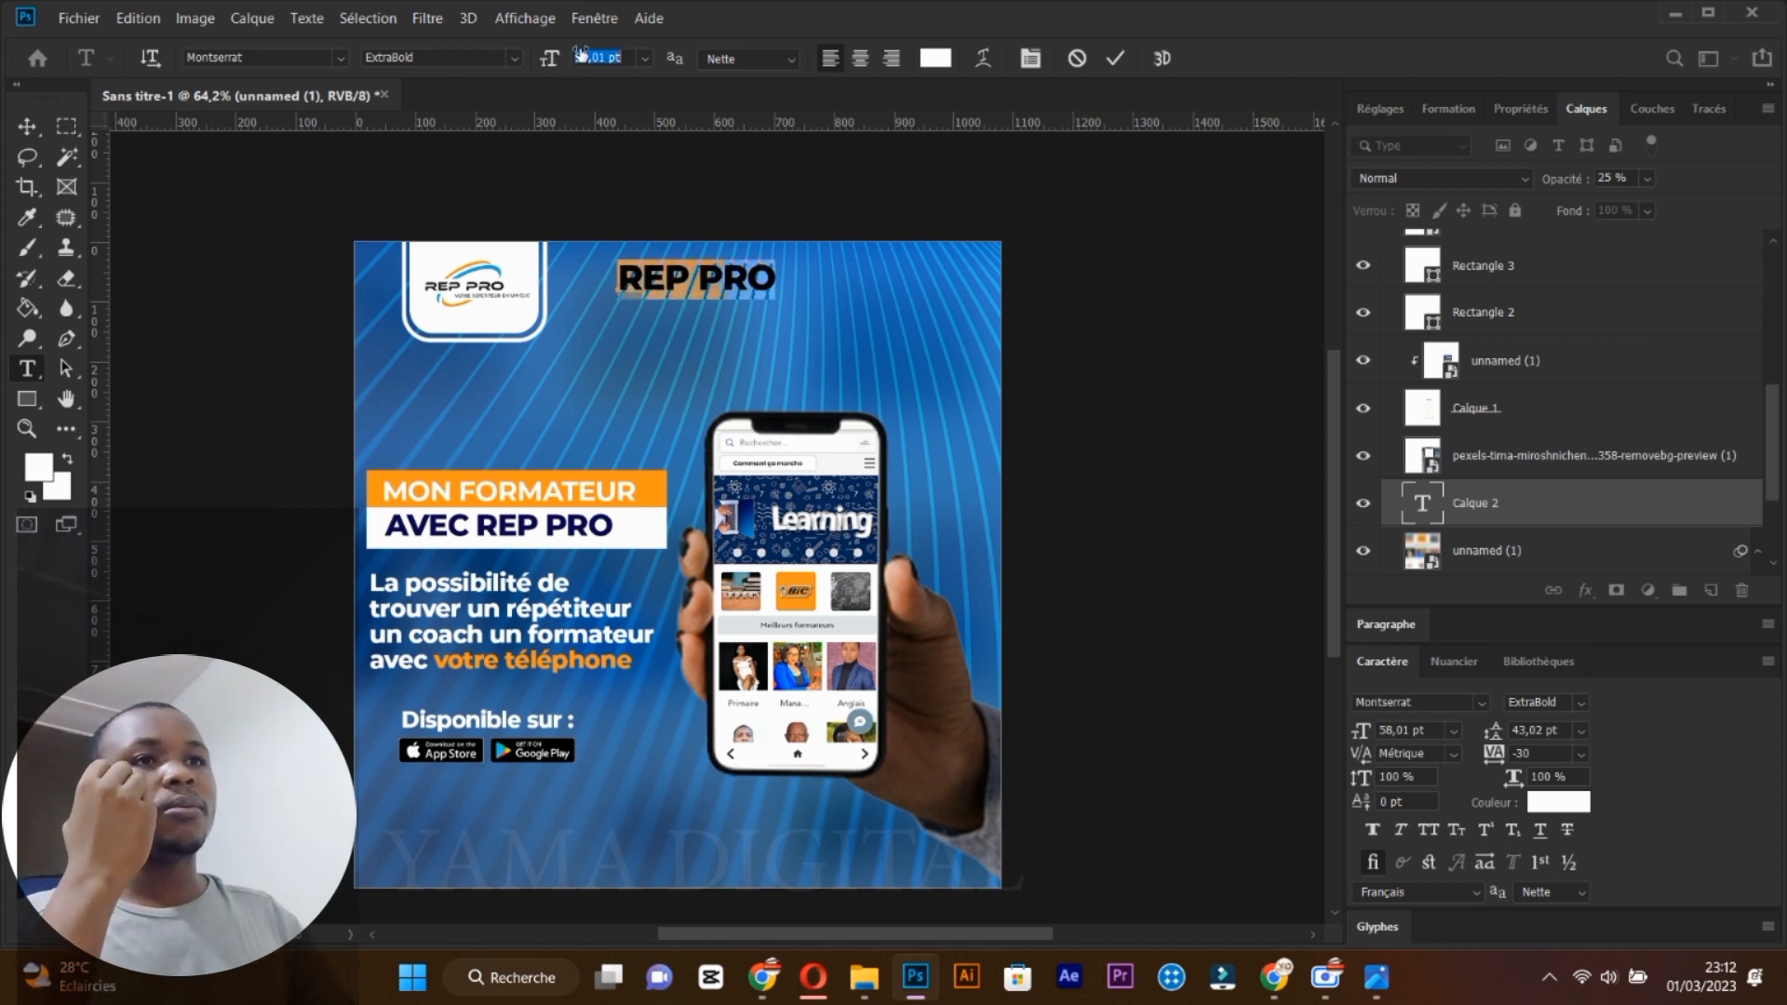
drag(767, 329, 785, 342)
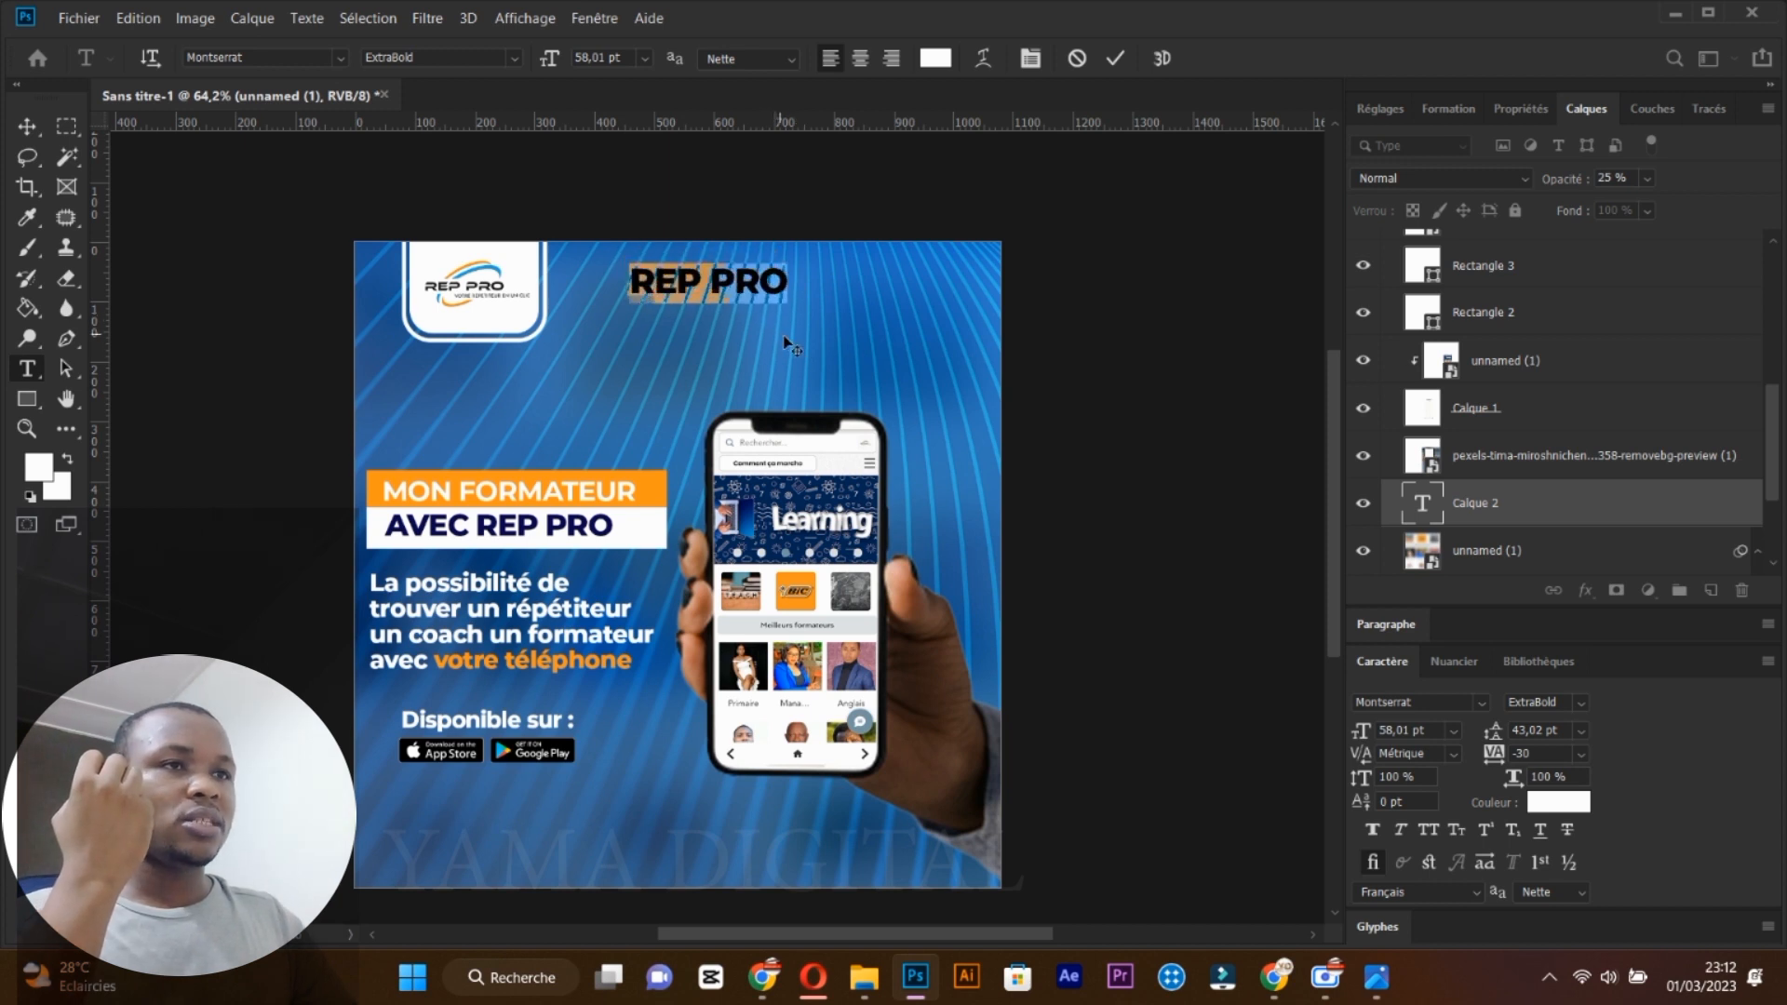
click(1535, 551)
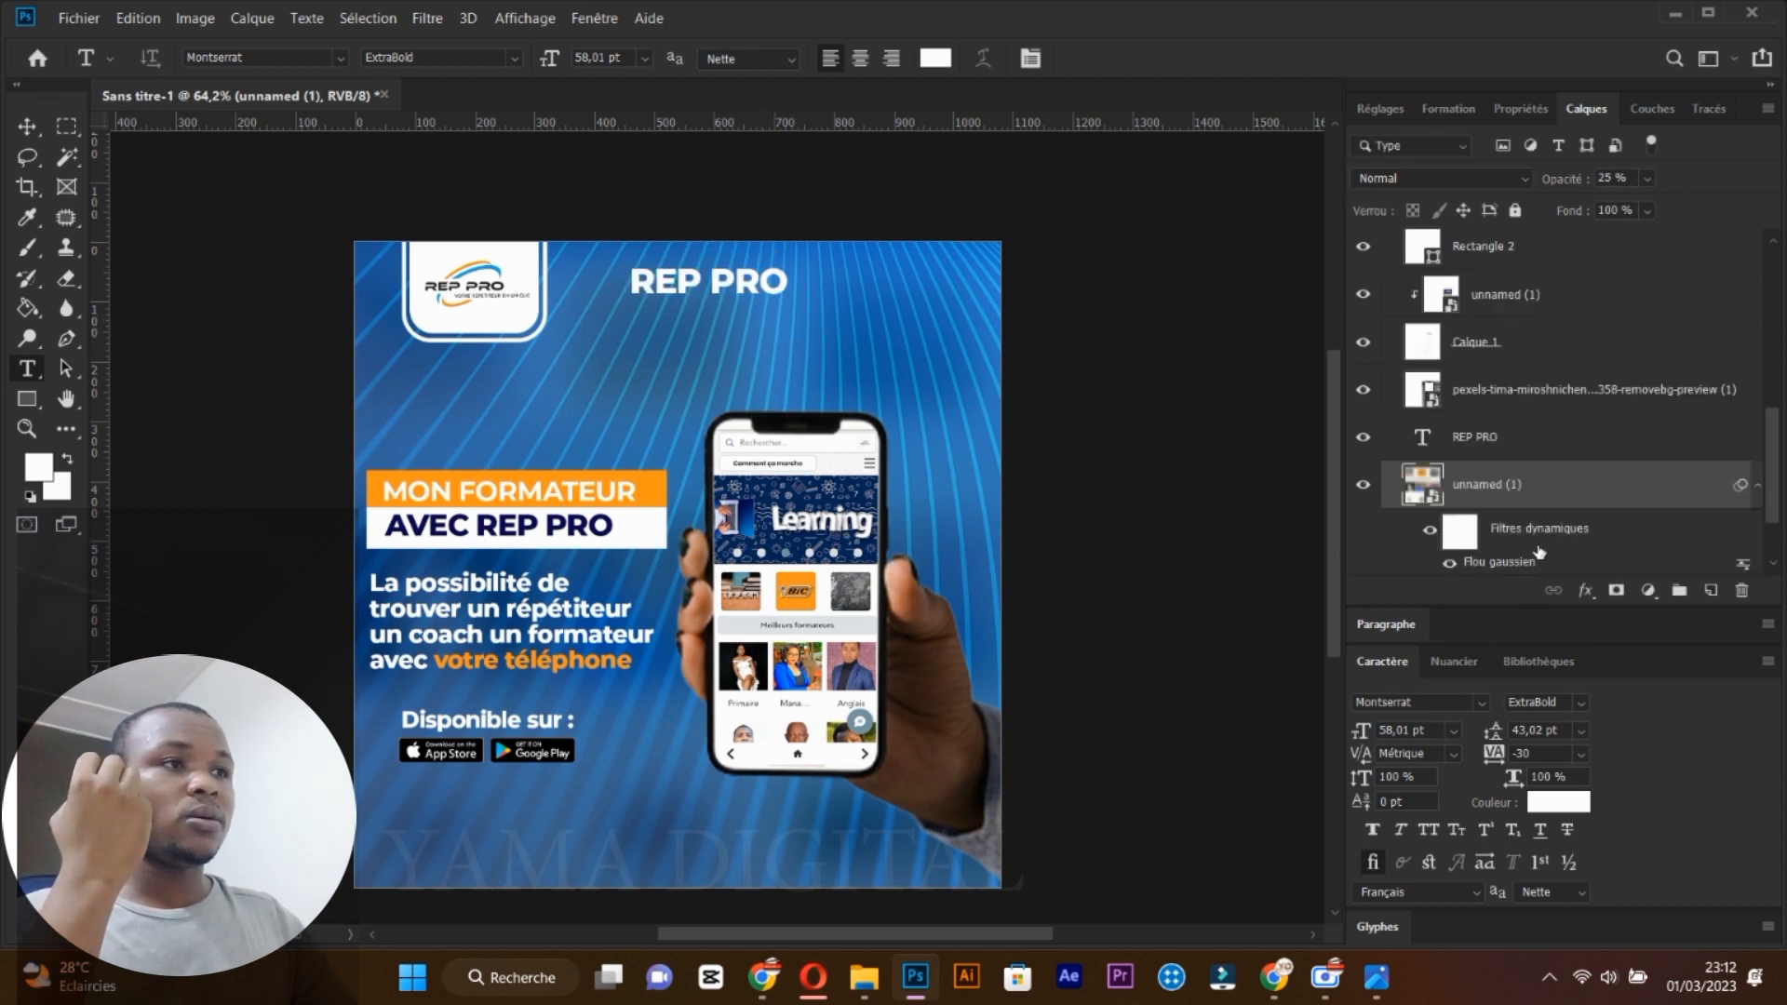
Raise the REP PRO text above the hand-and-phone photo layer and draw a white rectangle of 569 x 92 px over it.
click(1486, 444)
drag(1486, 444, 1482, 372)
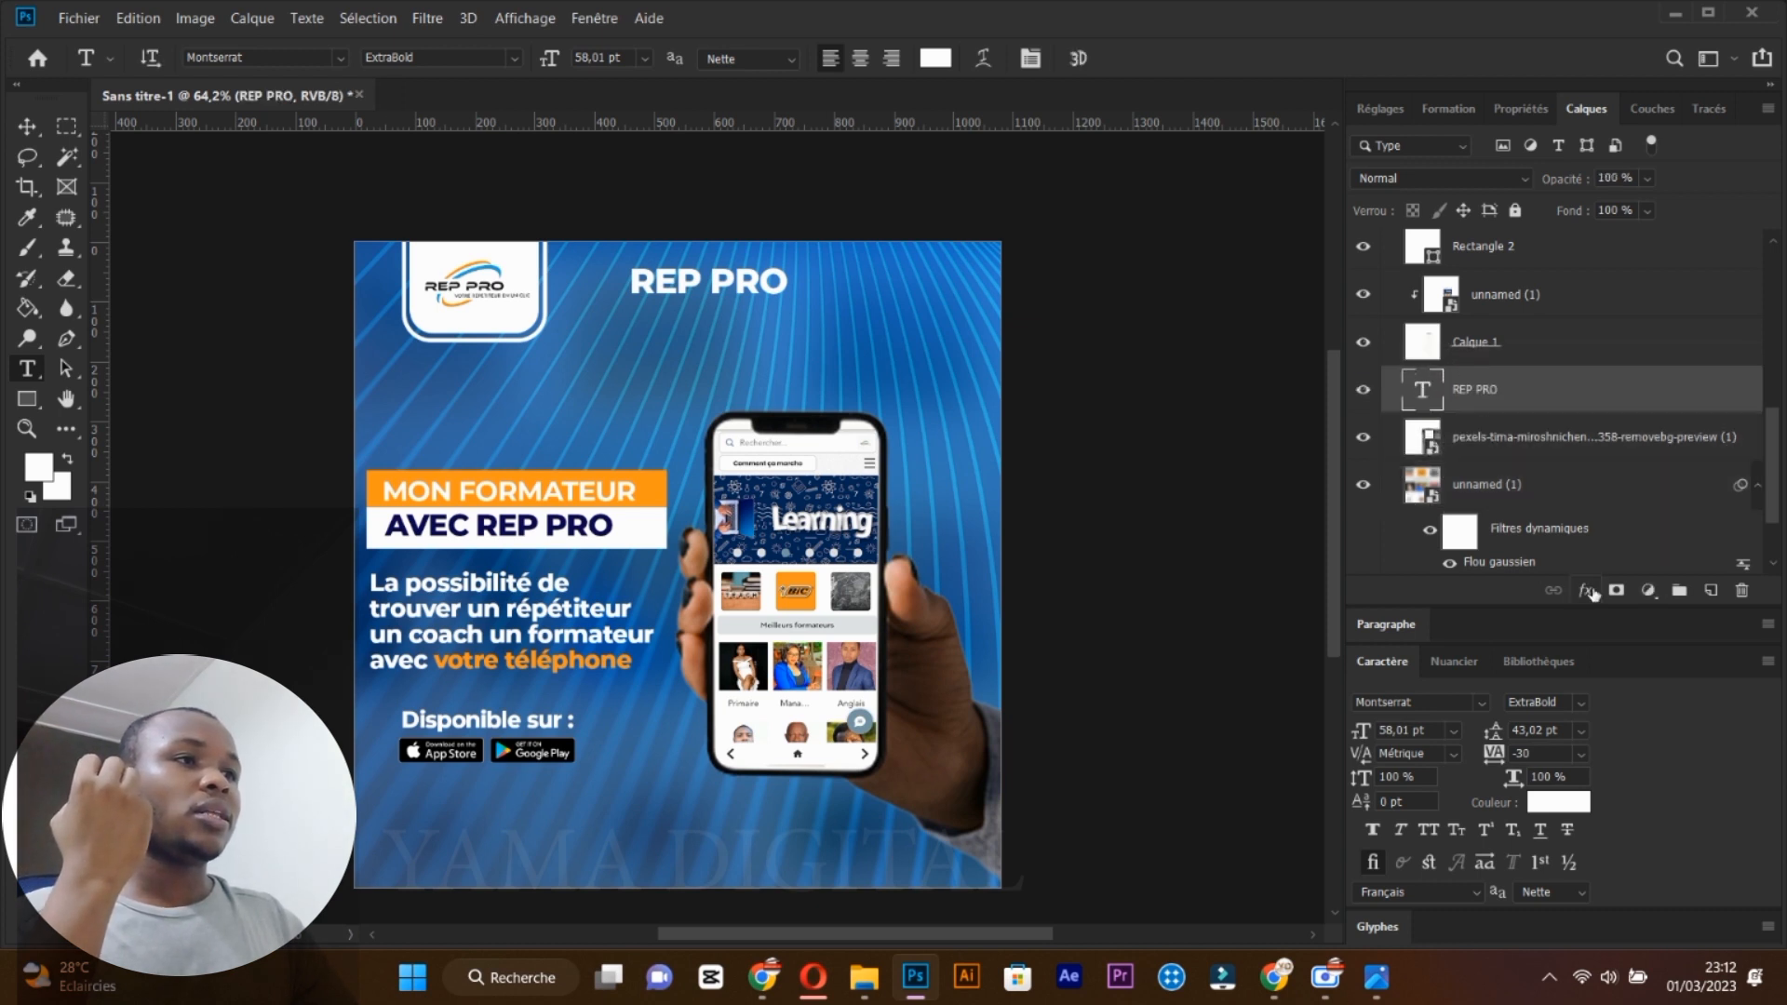
click(1710, 590)
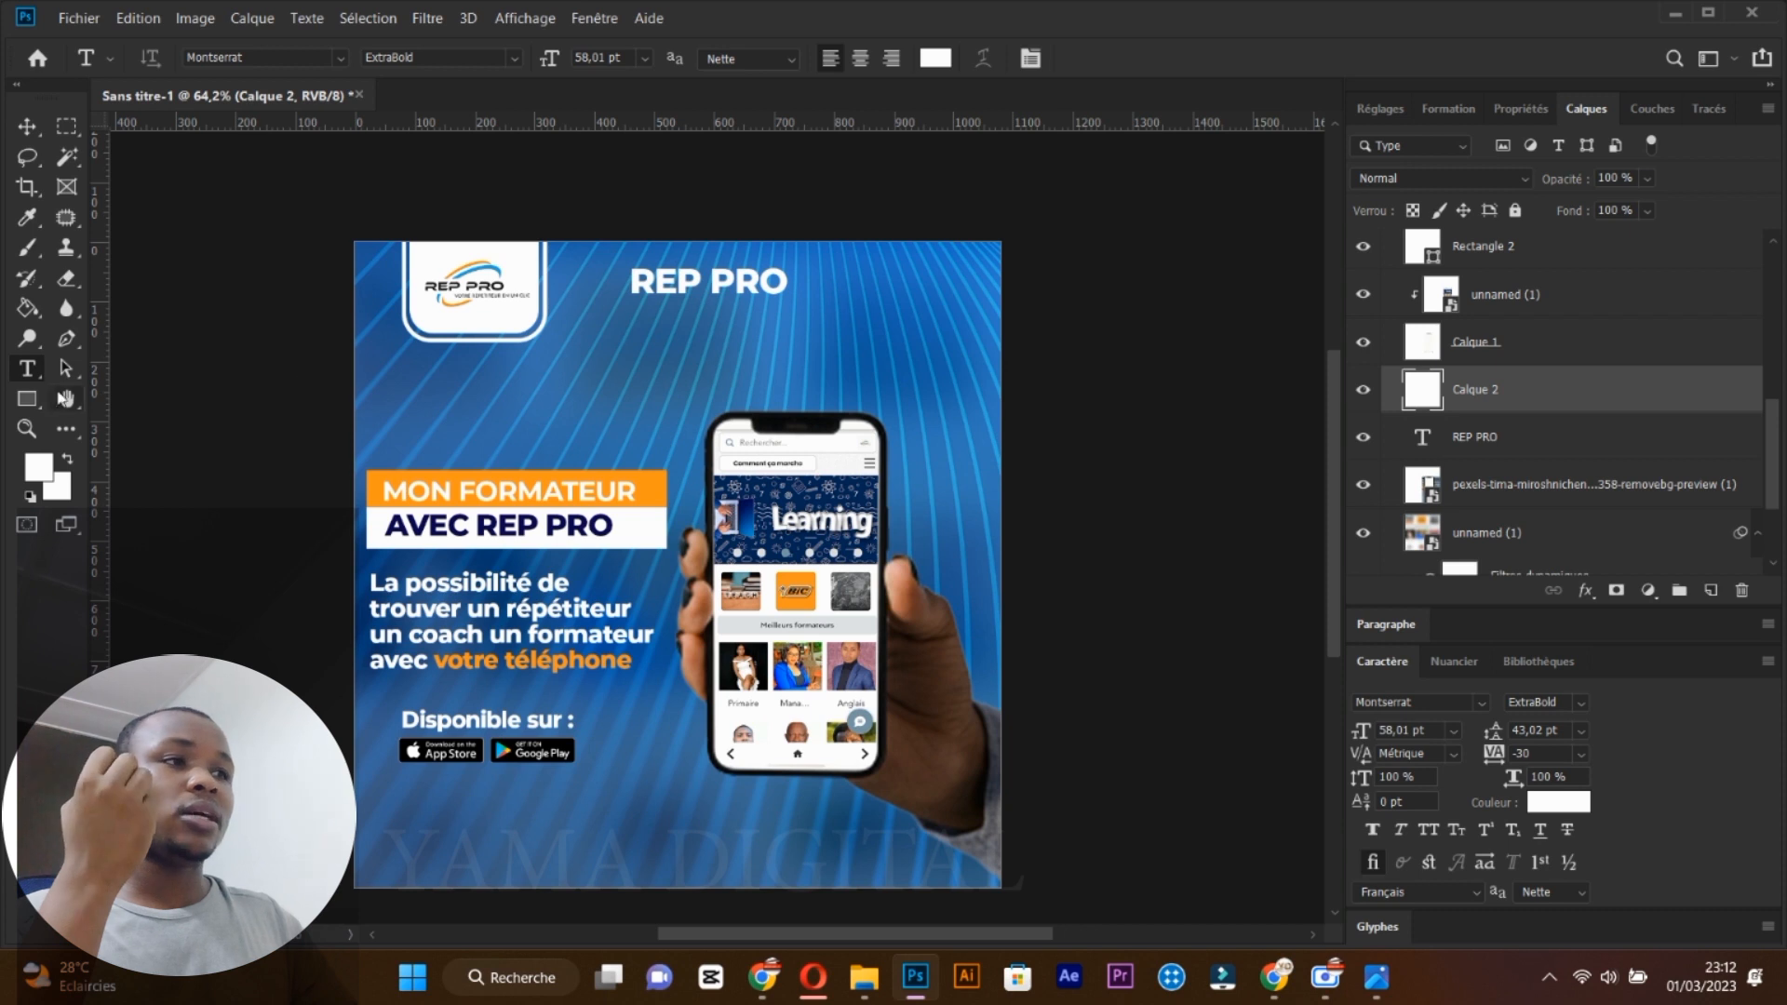
click(27, 399)
drag(588, 260, 928, 315)
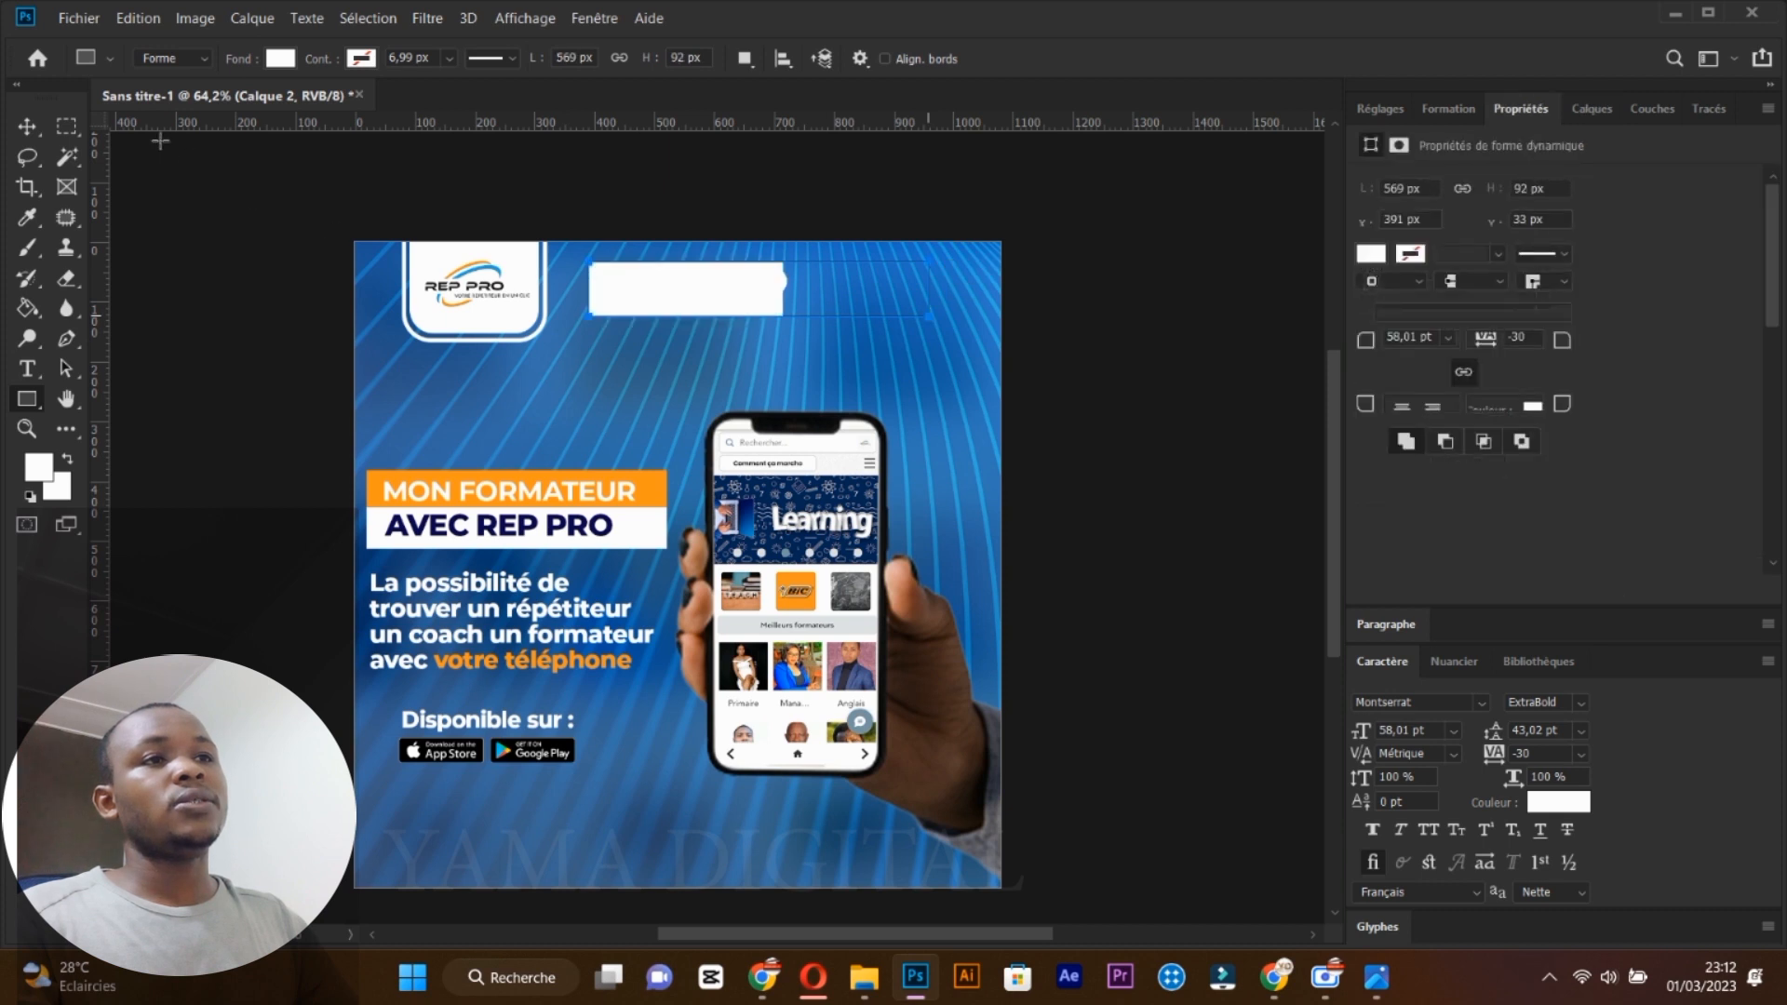
Move the white rectangle closer to the framed logo and place the REP PRO text layer above it.
click(27, 126)
drag(772, 314, 743, 314)
click(1586, 108)
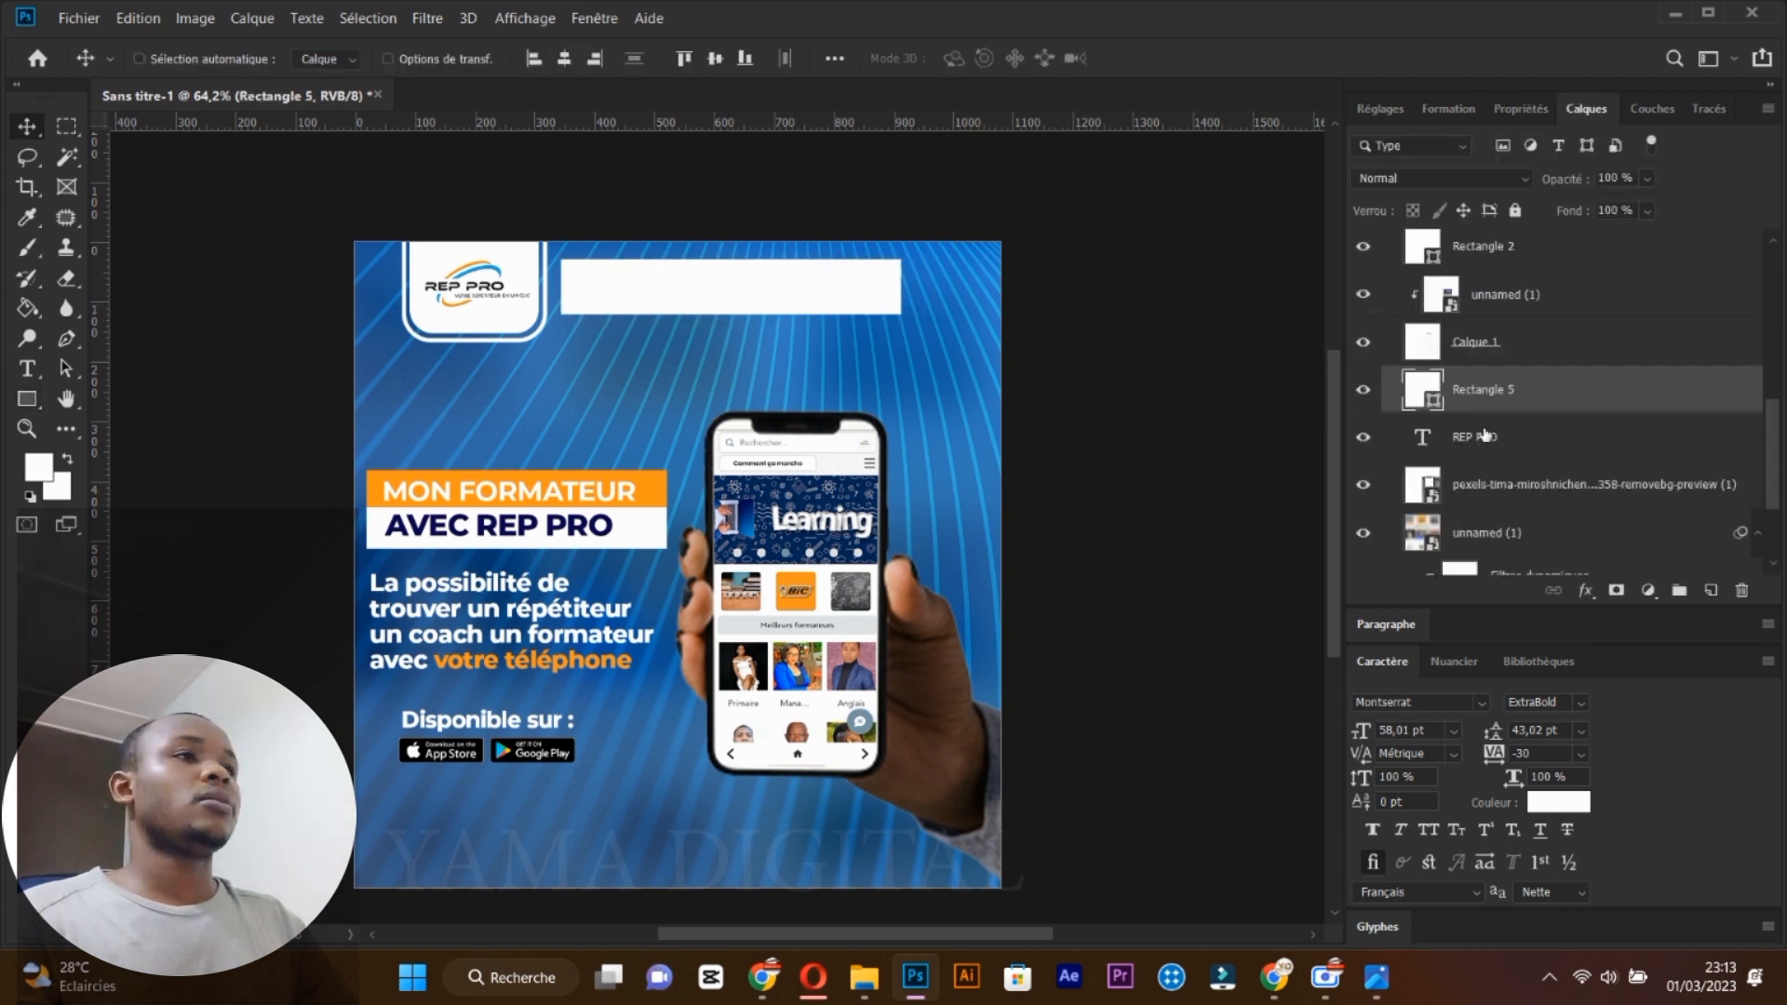
drag(1485, 437, 1482, 371)
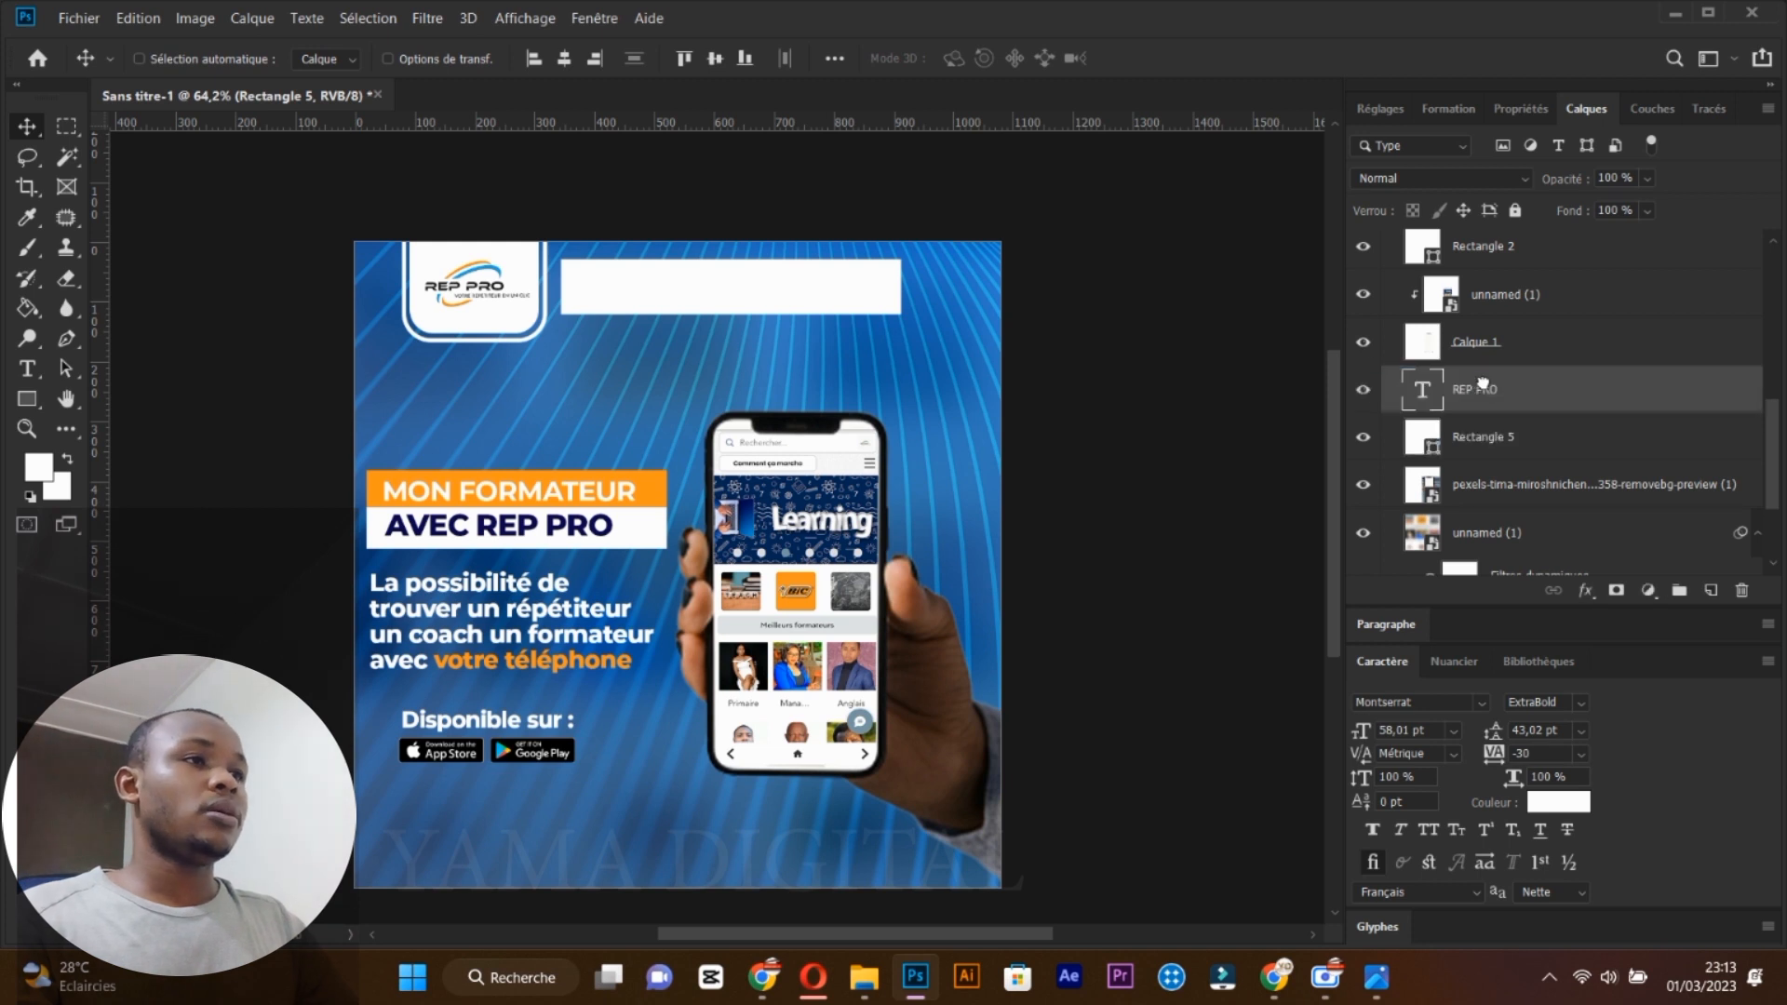
Change the colour of the whole REP PRO text to orange f09321.
click(31, 340)
click(30, 365)
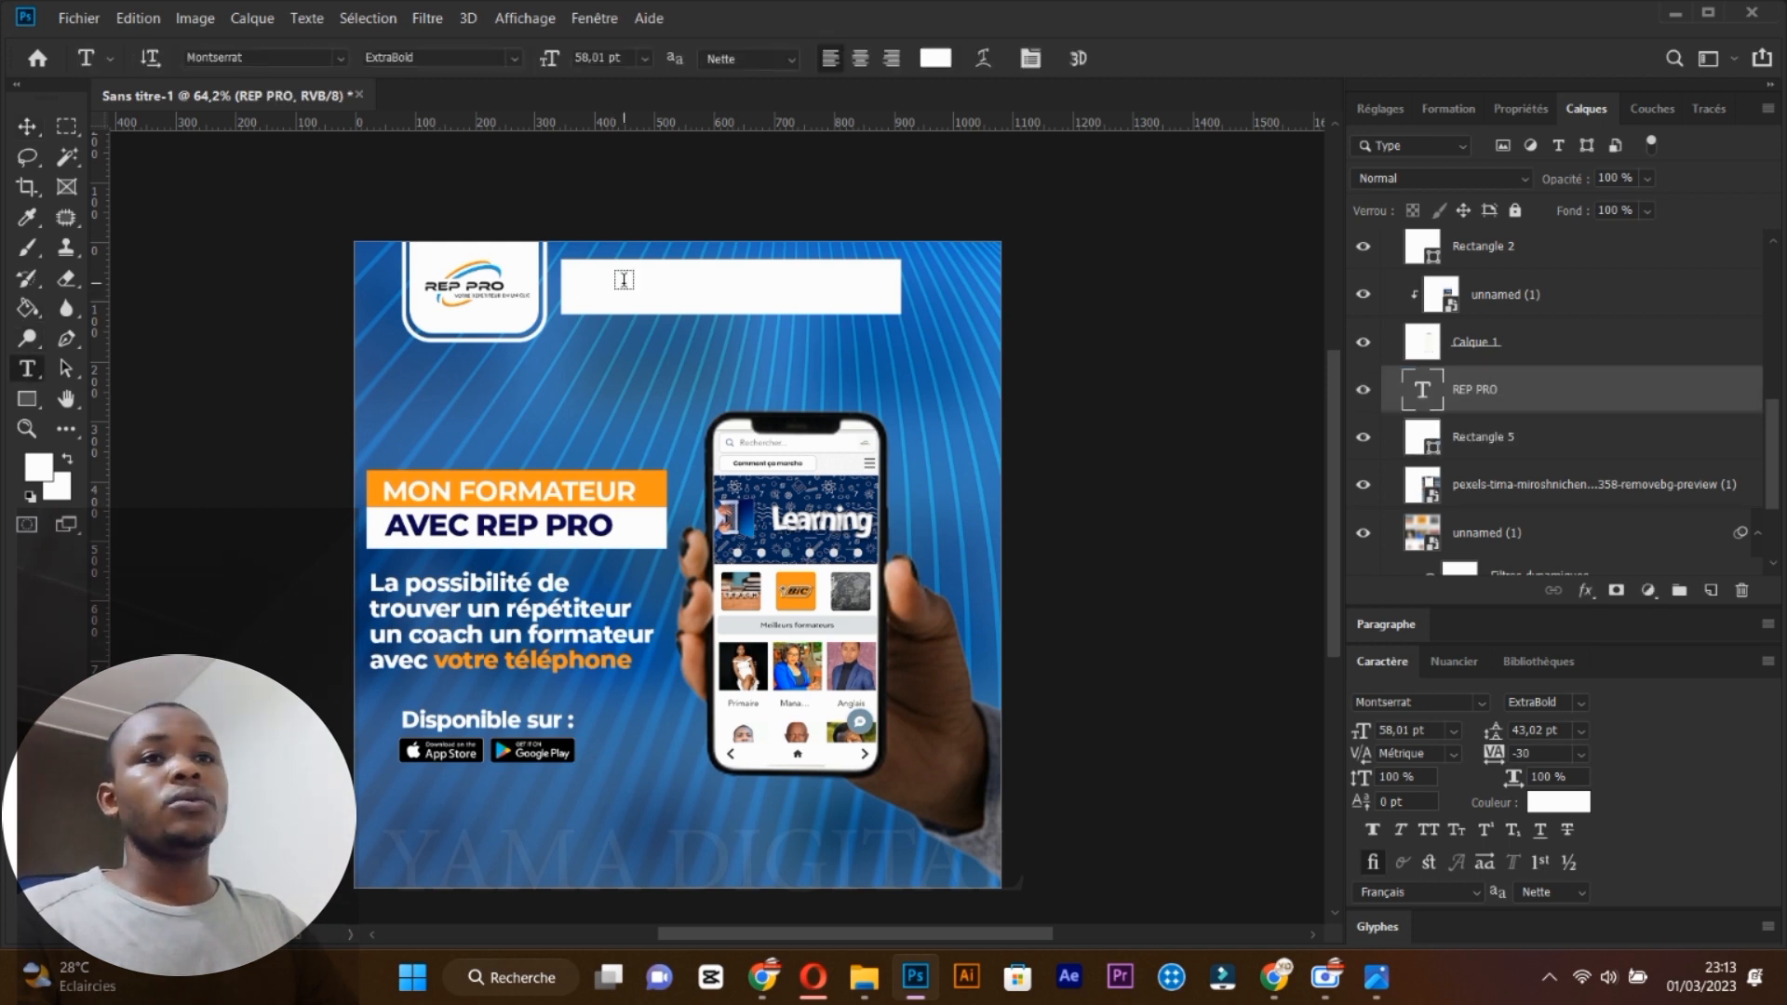
click(756, 288)
key(ctrl+a)
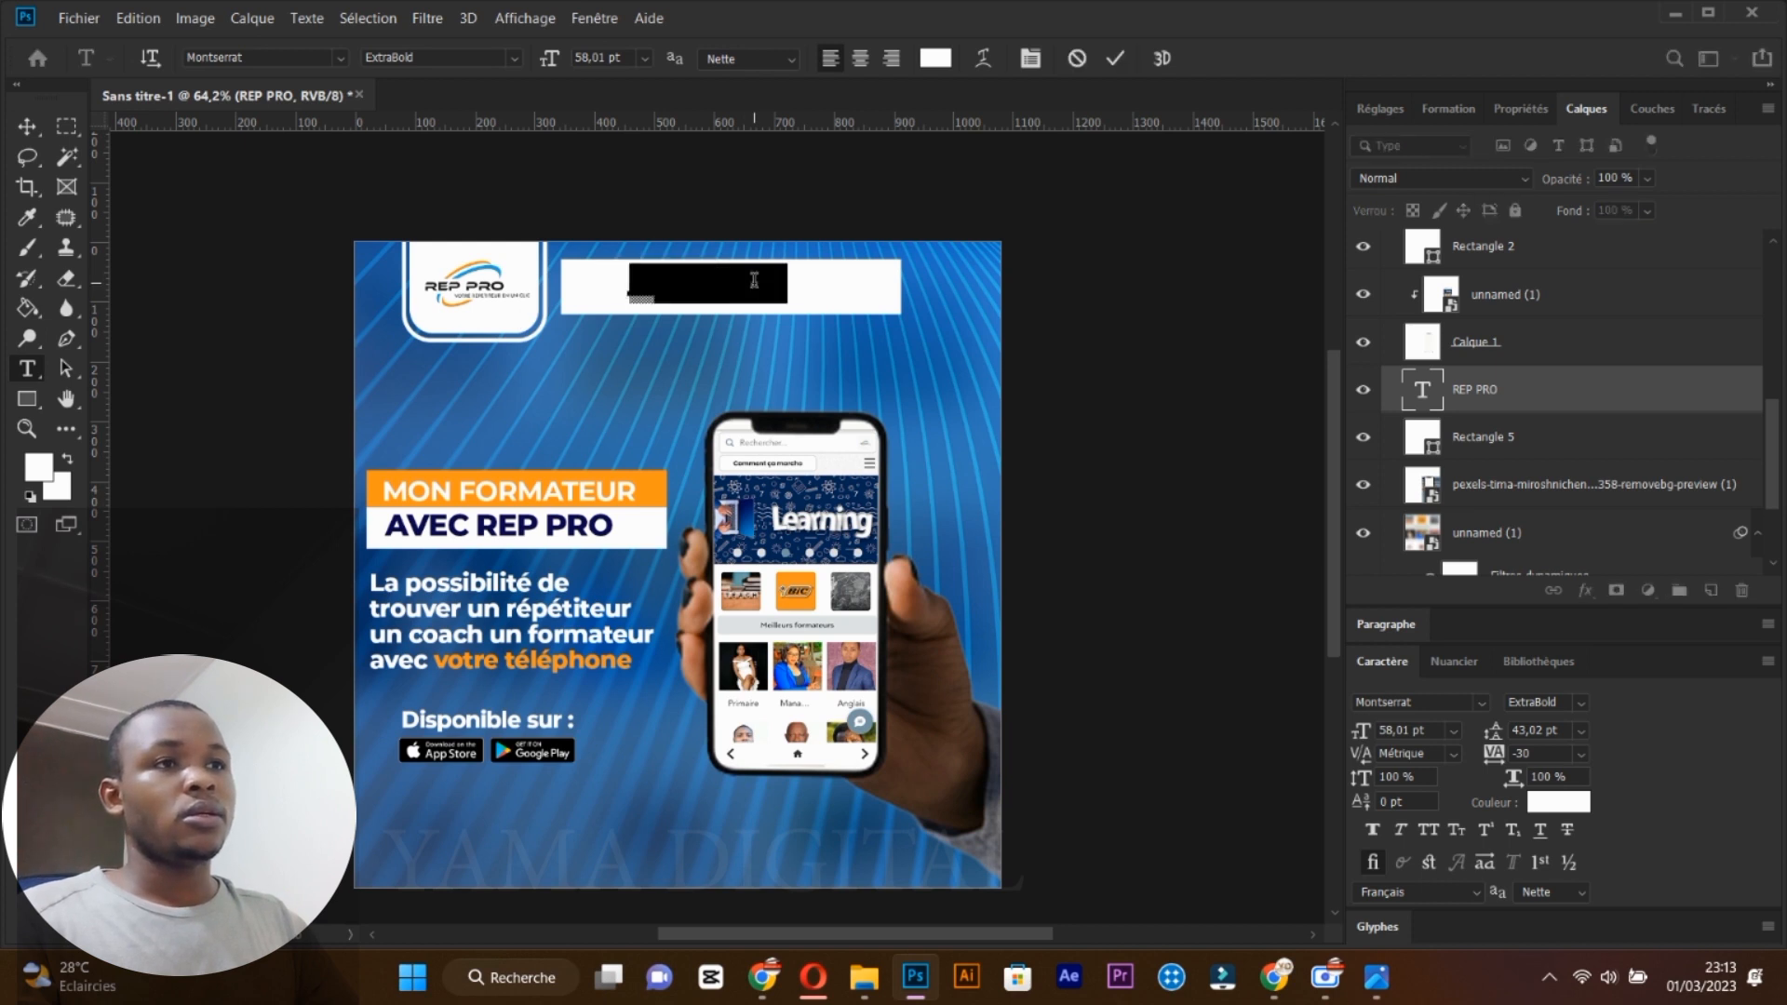
click(935, 58)
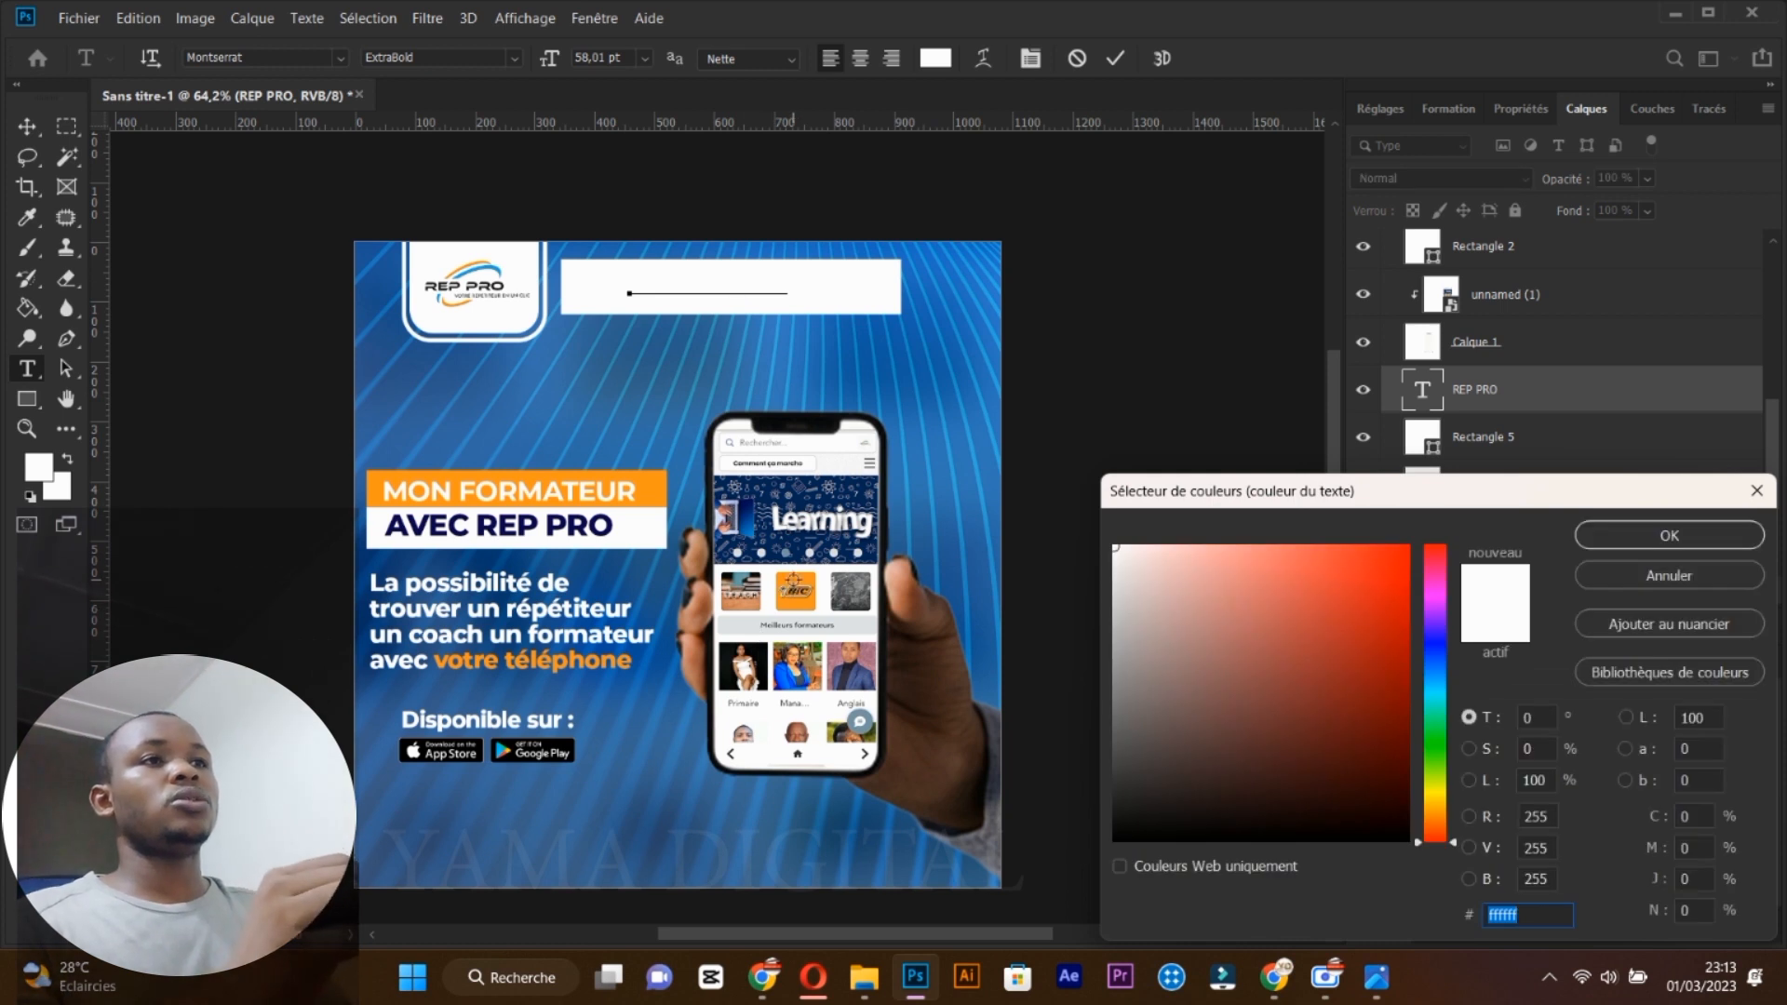
text(f09321)
click(1657, 539)
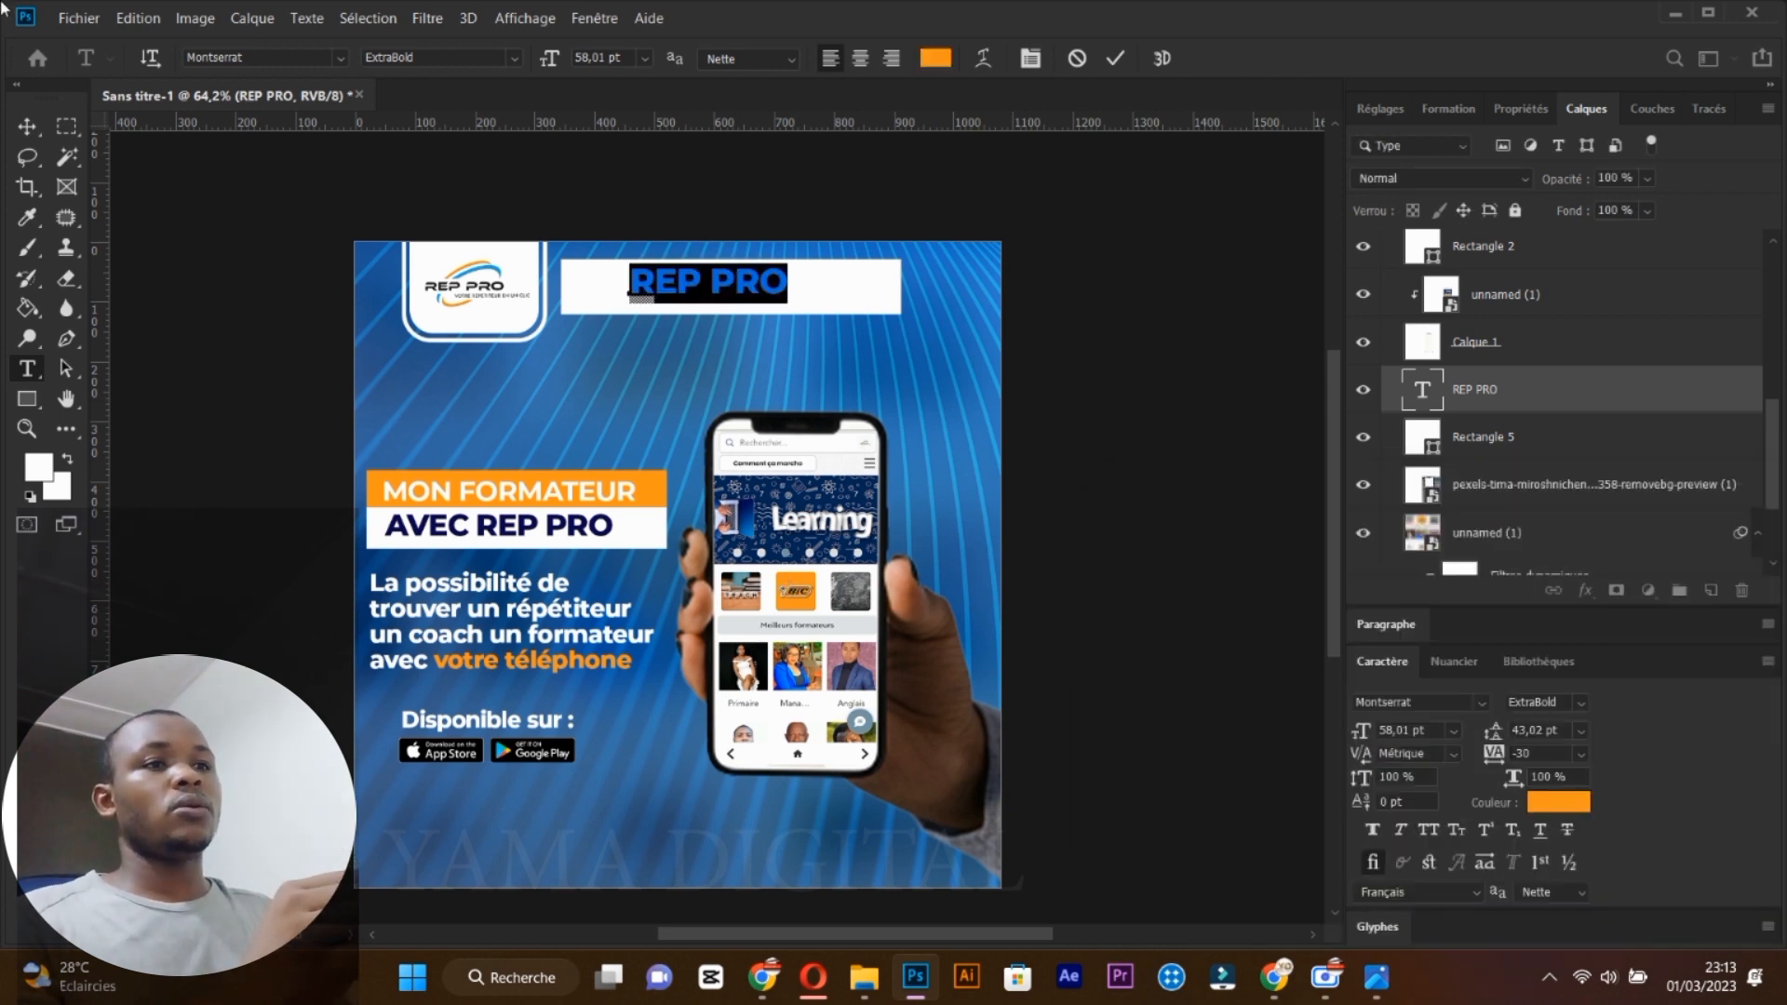
Enlarge the REP PRO text to 70,01 pt, centre it roughly within the white rectangle, and commit the text.
drag(766, 320, 775, 326)
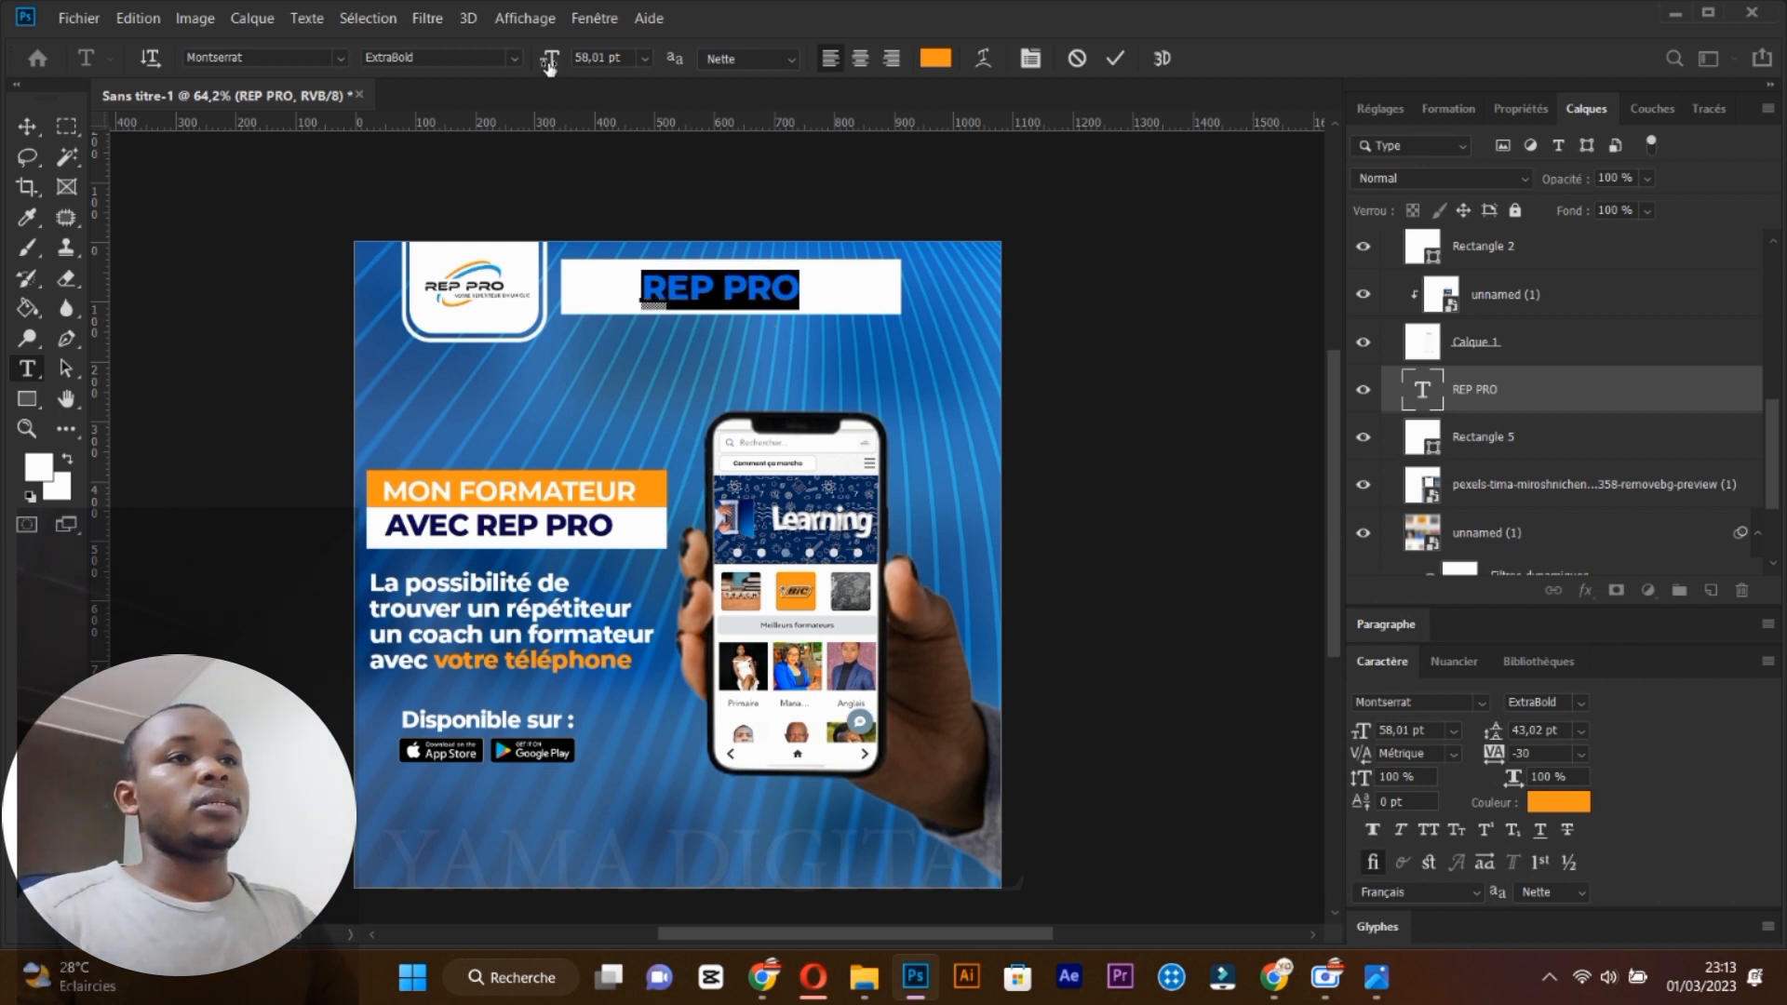
drag(559, 69, 569, 71)
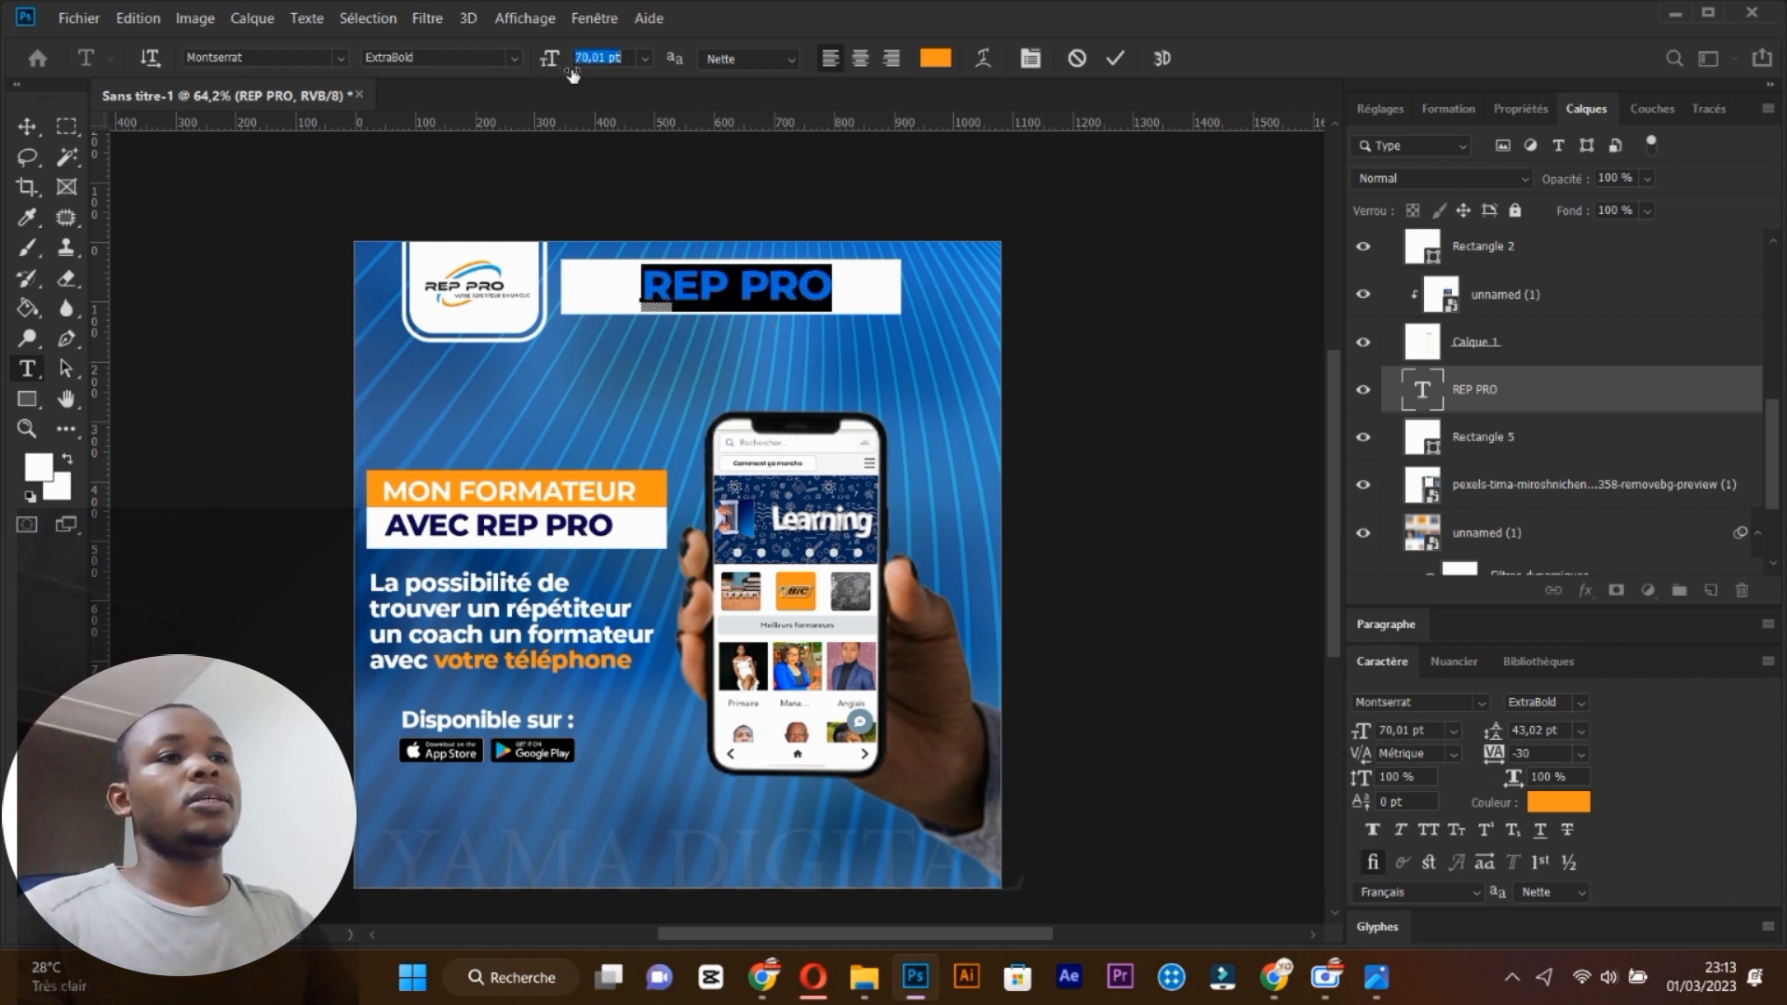
drag(818, 347, 809, 350)
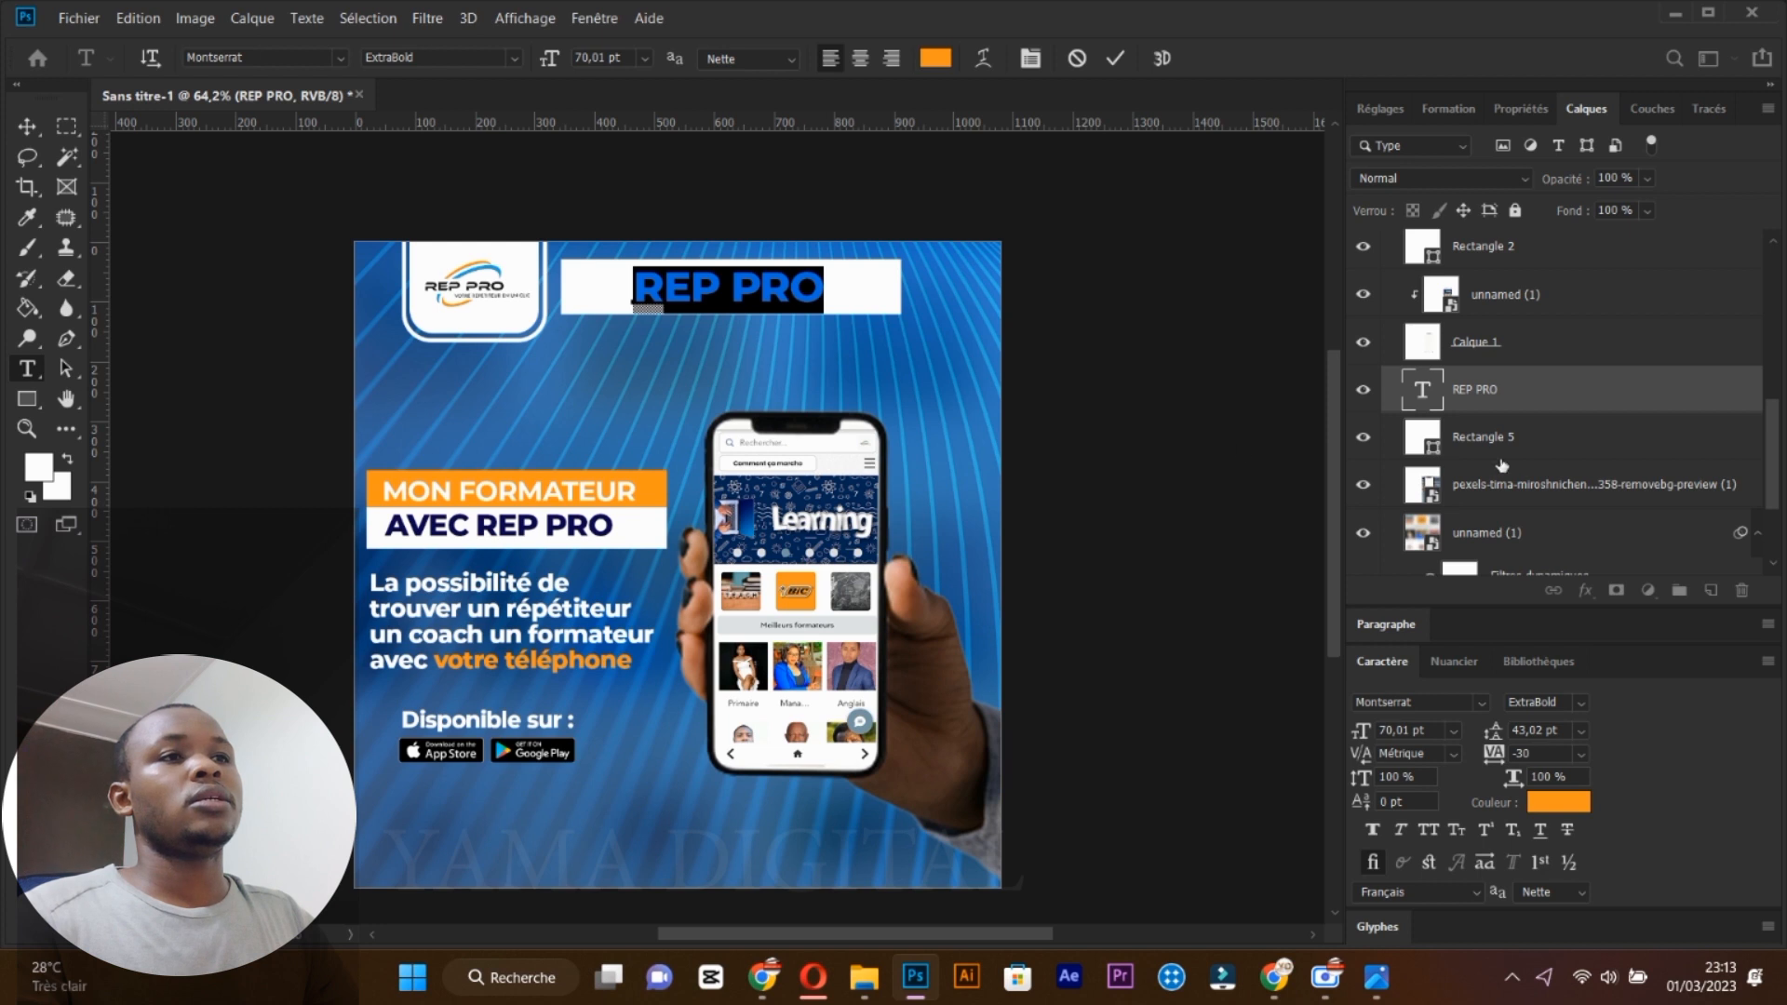
click(1544, 398)
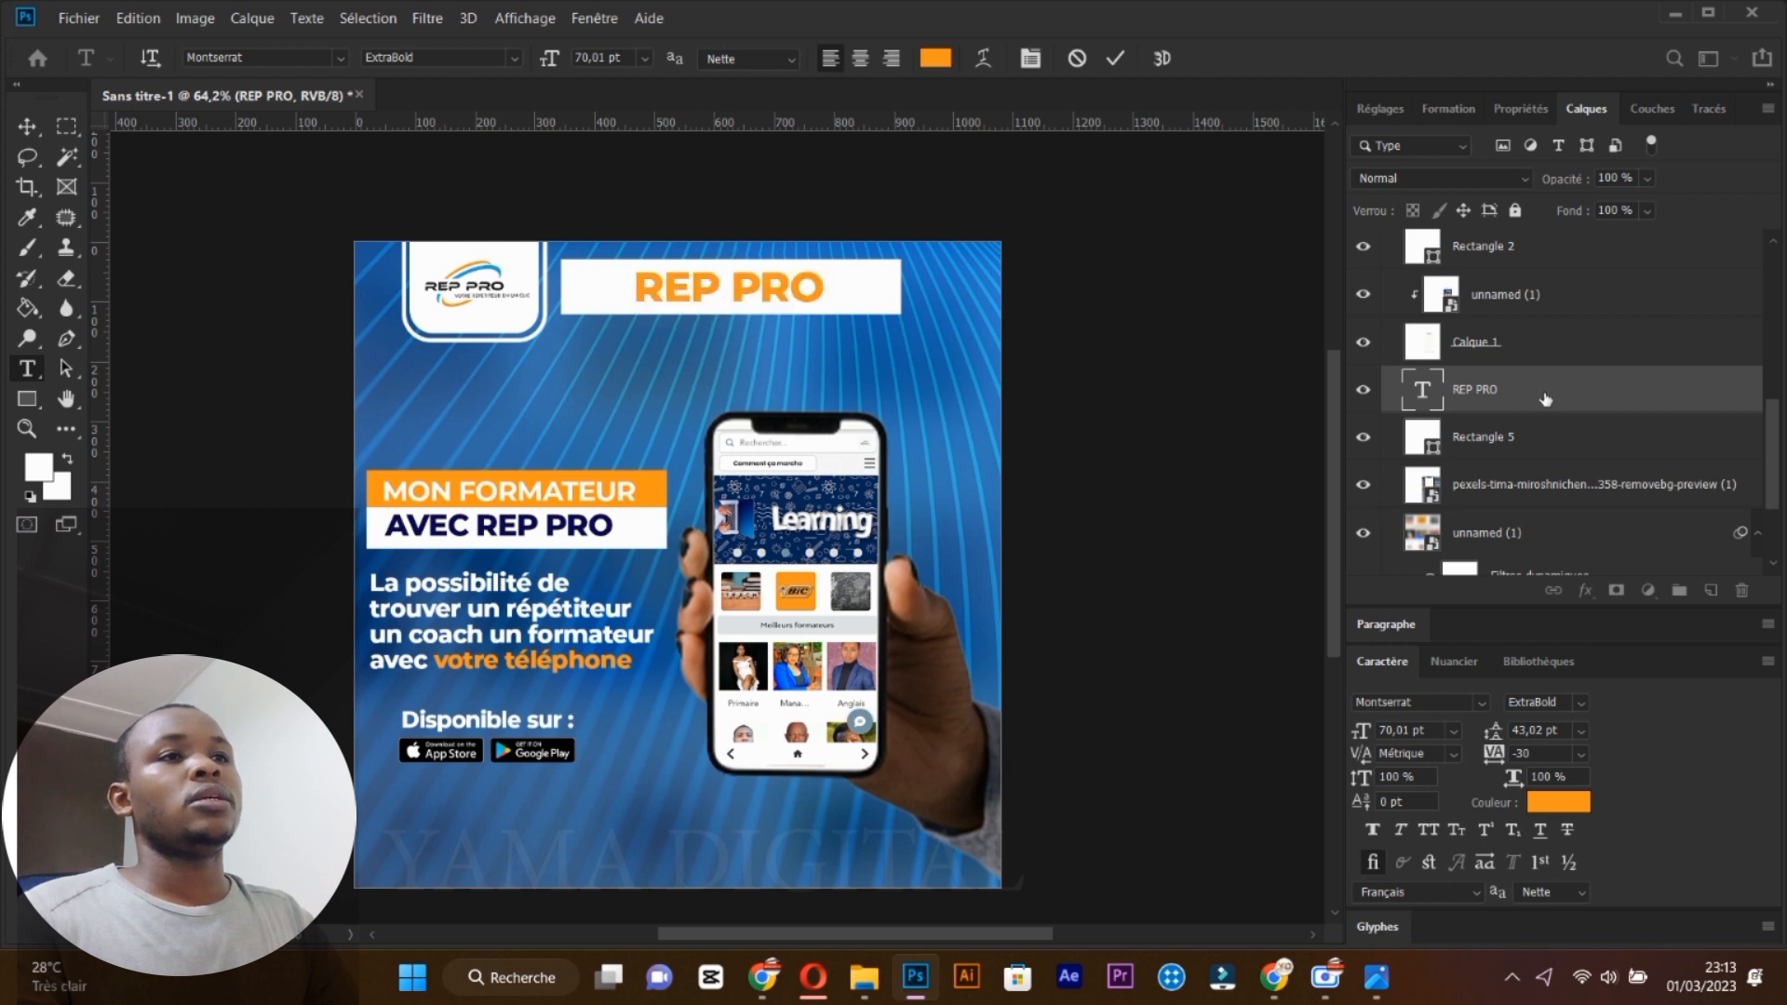
Fill the rectangle behind REP PRO with a white-to-transparent linear gradient at an angle of -8.
click(1508, 442)
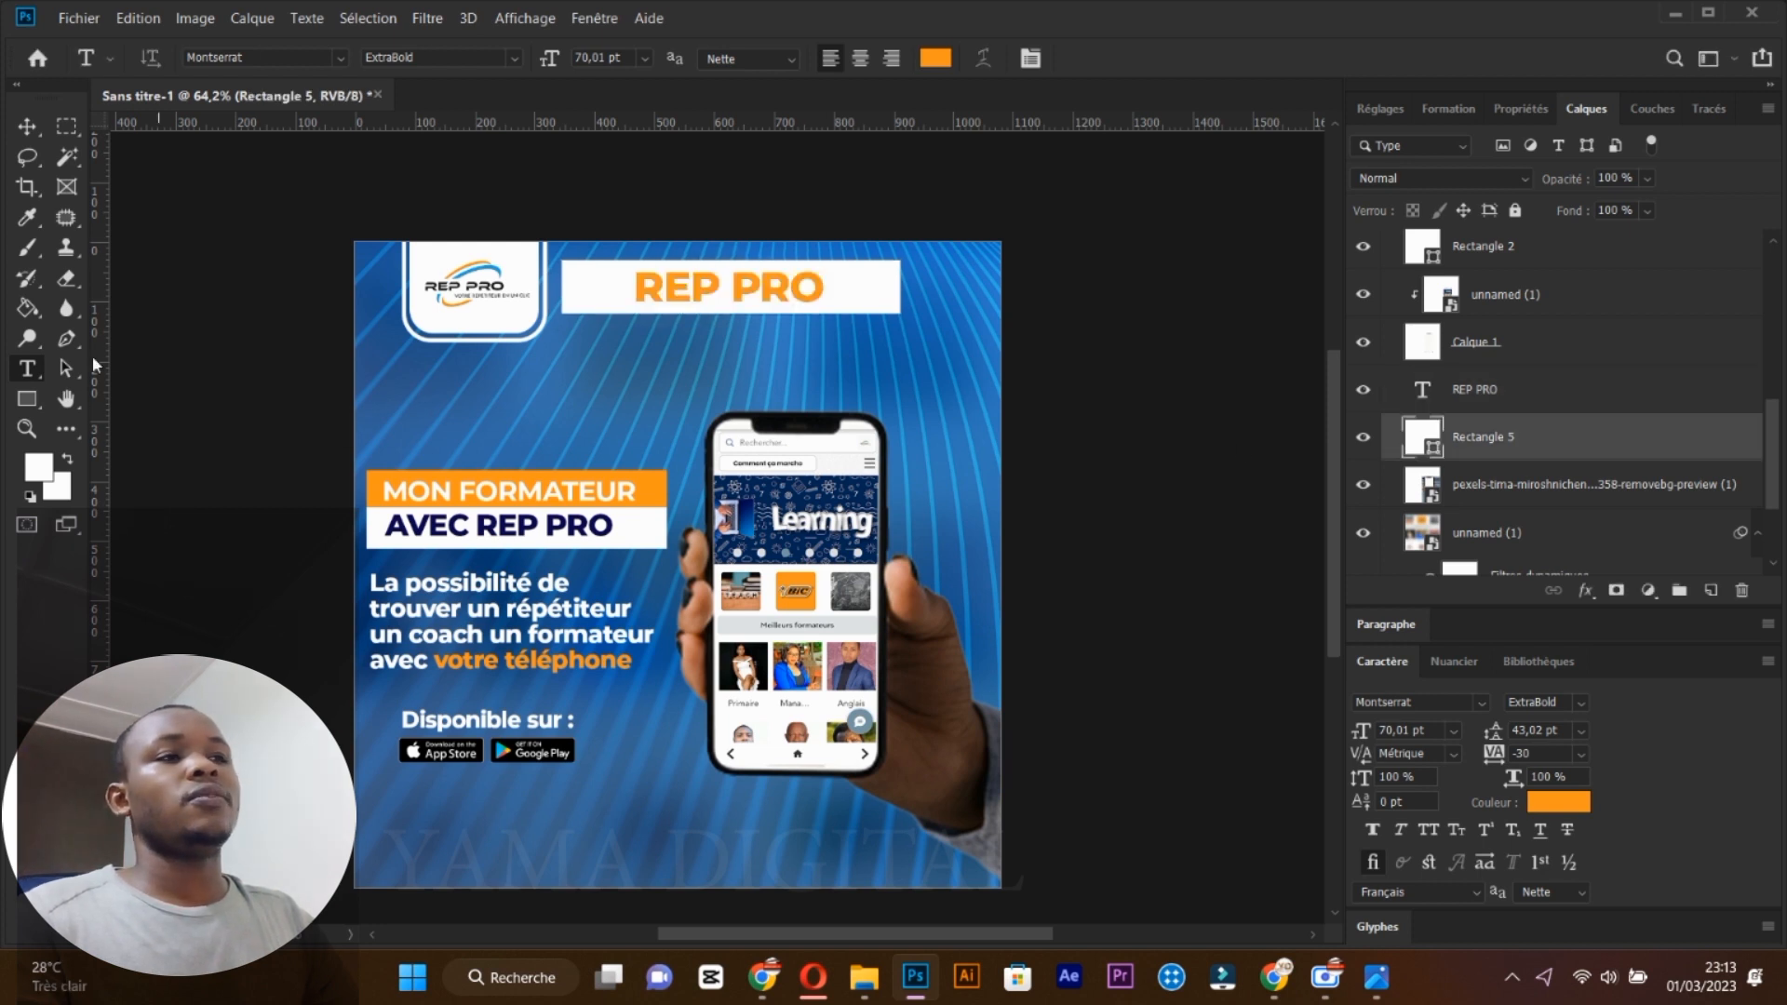
click(34, 398)
click(282, 58)
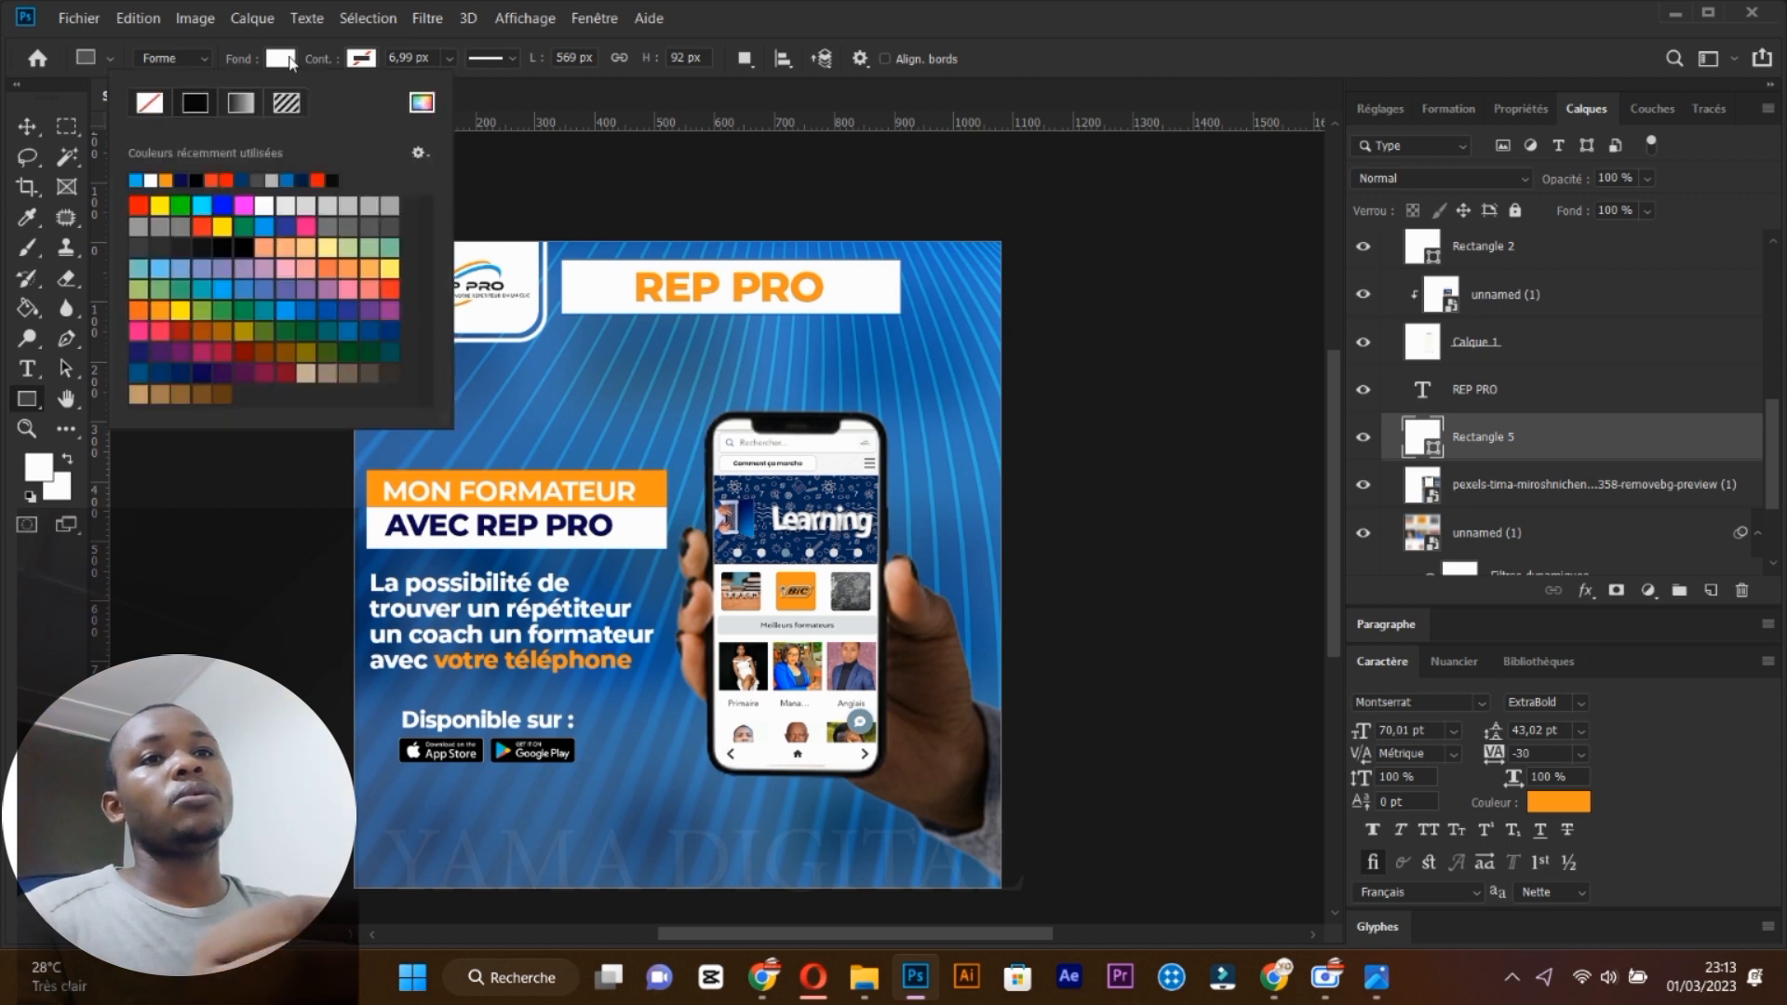
click(239, 104)
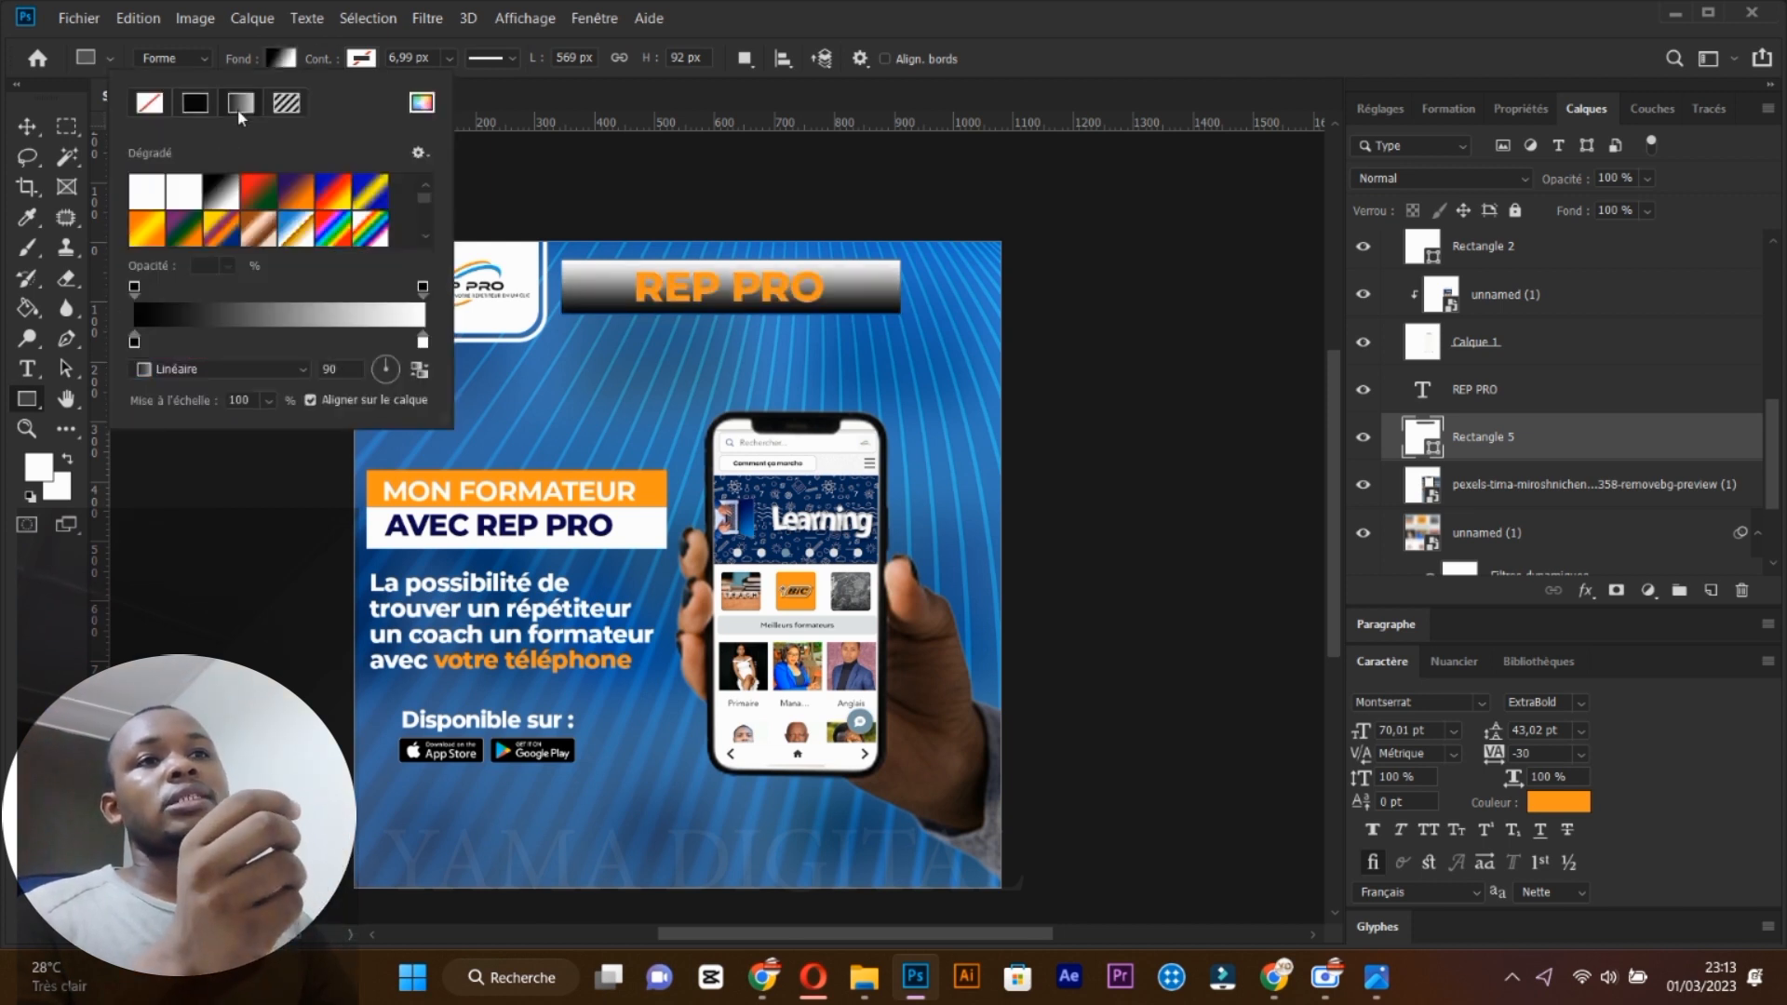
click(223, 203)
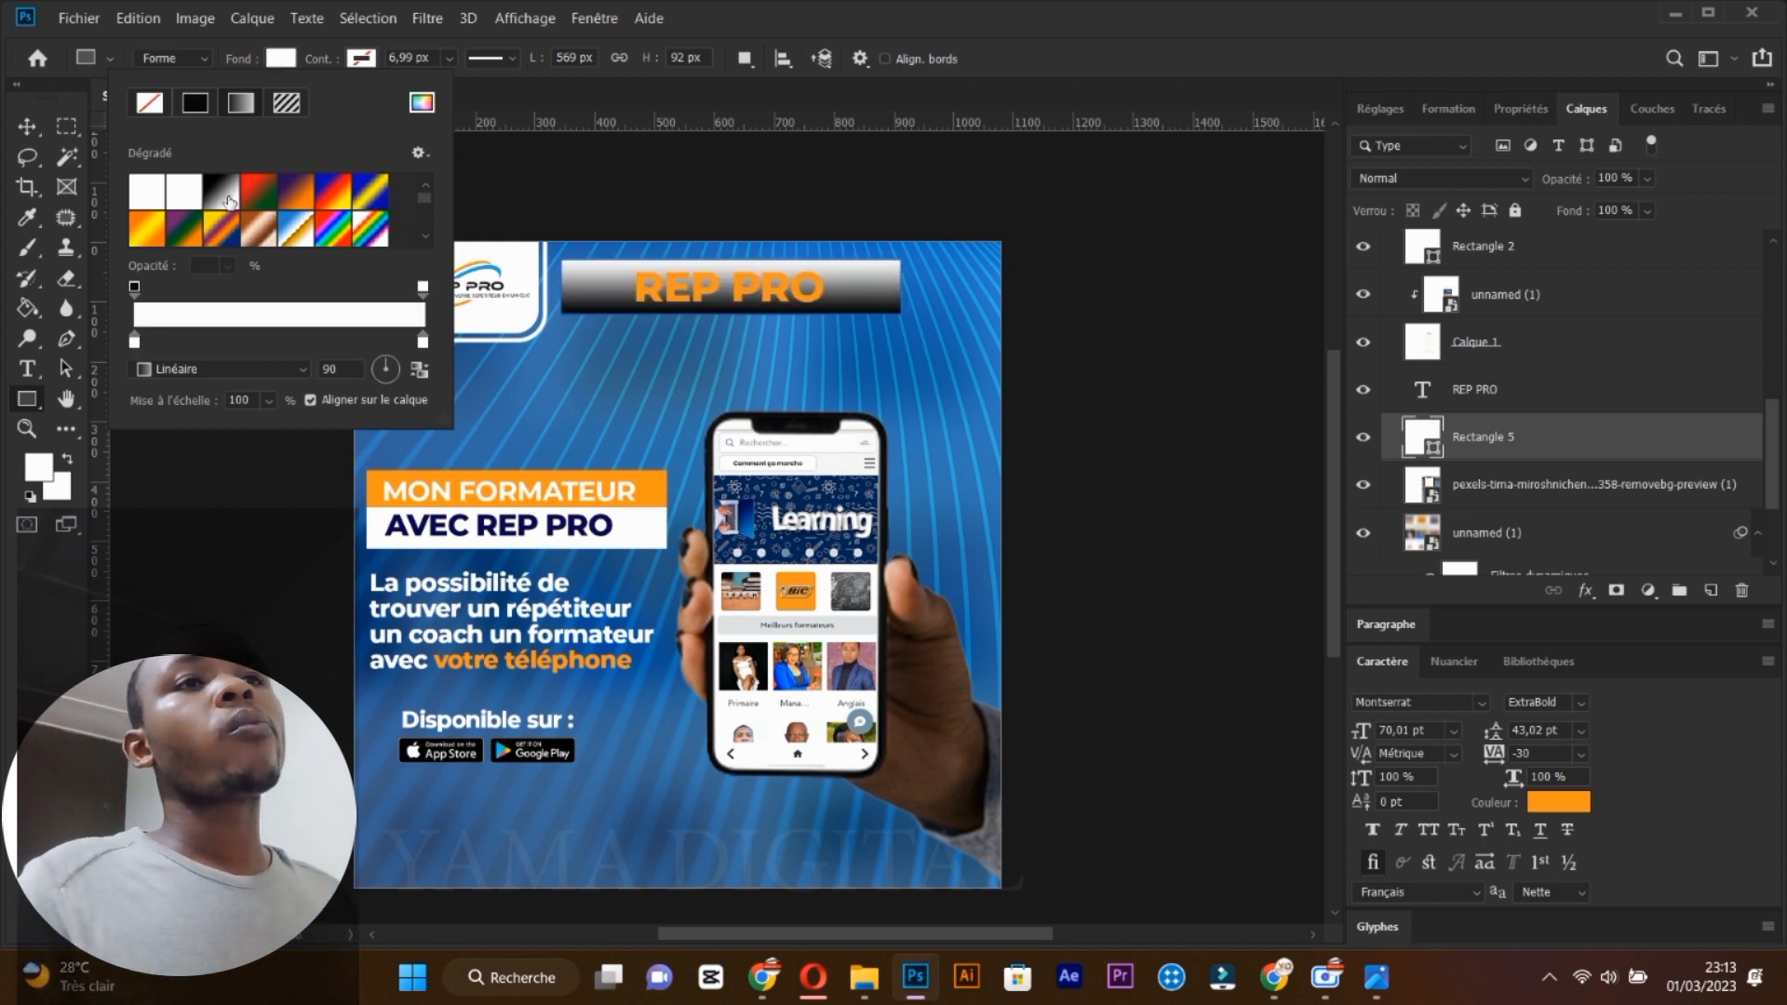
click(229, 202)
click(195, 198)
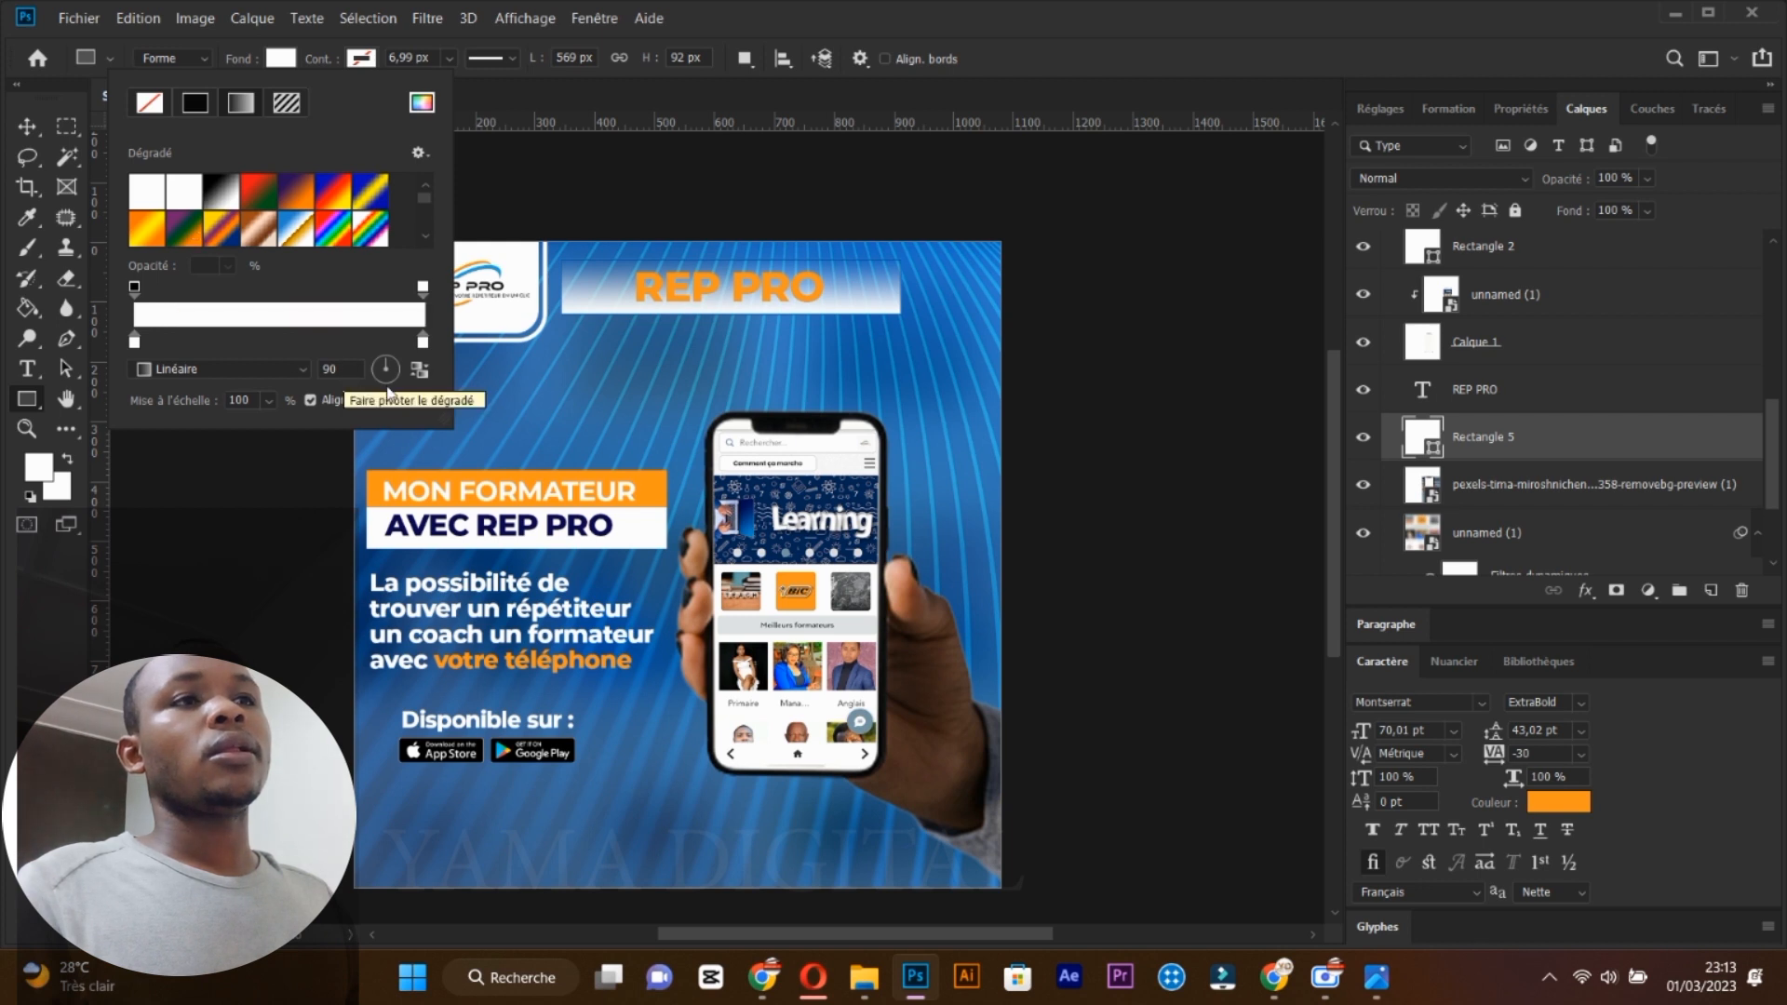
click(387, 371)
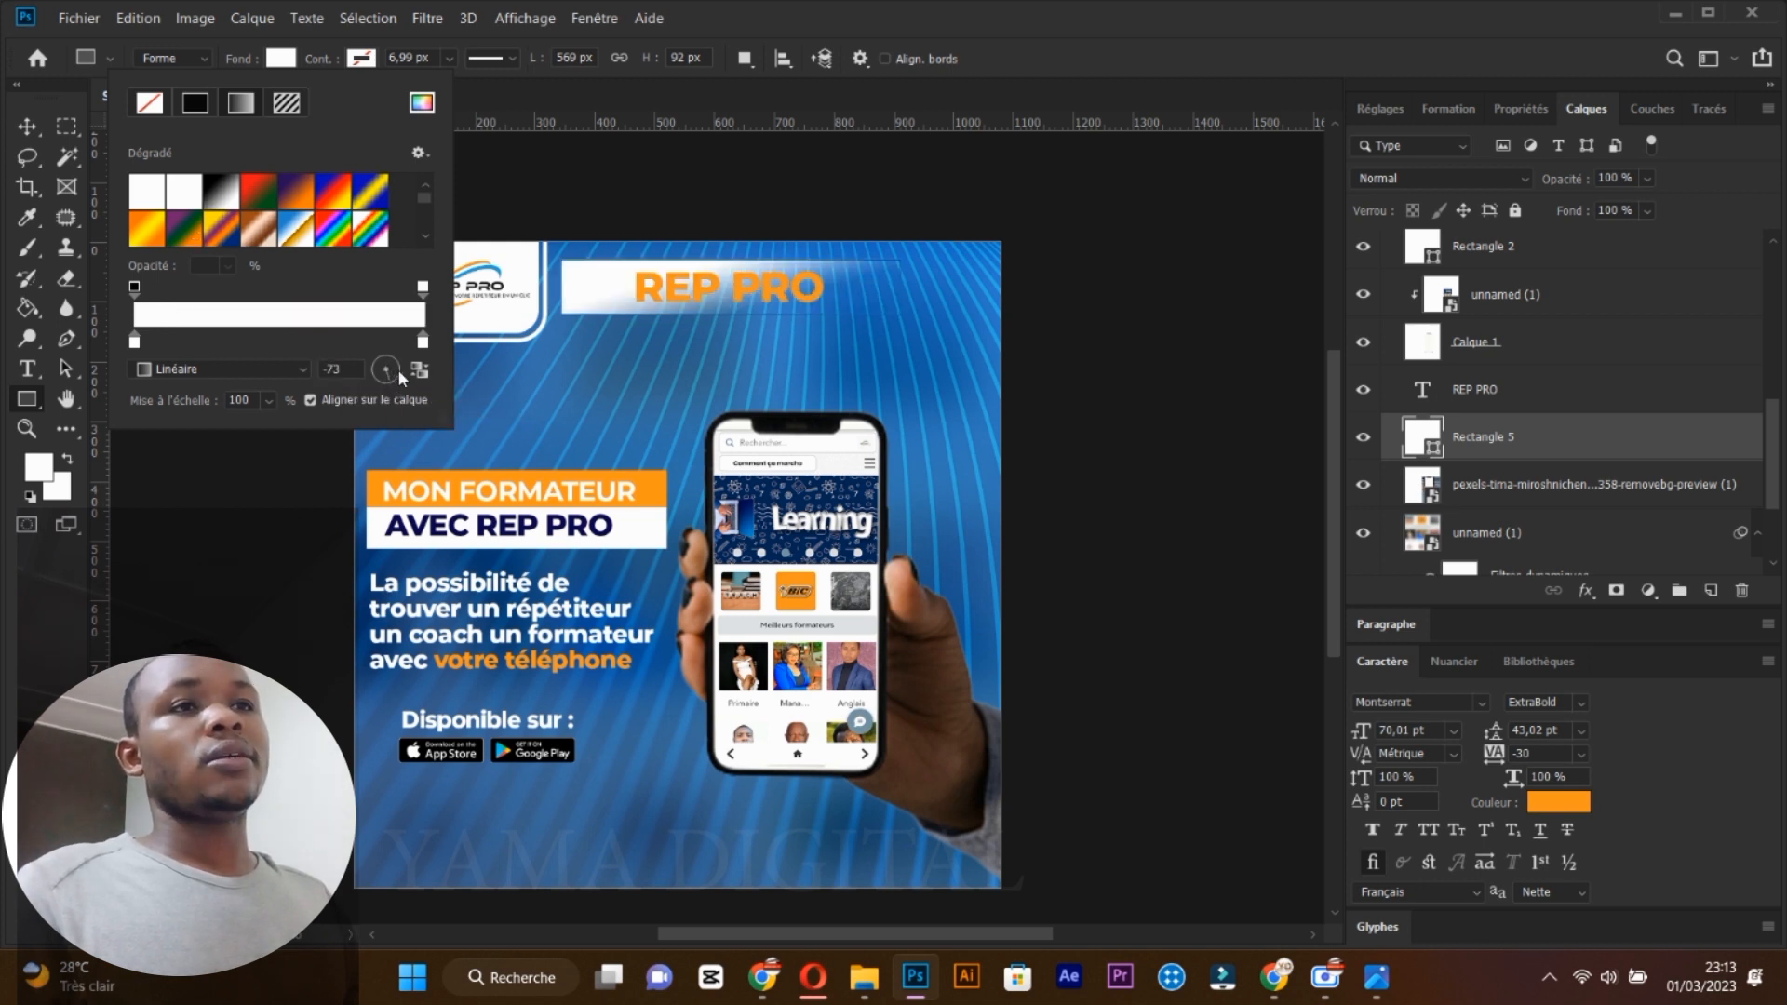
click(399, 370)
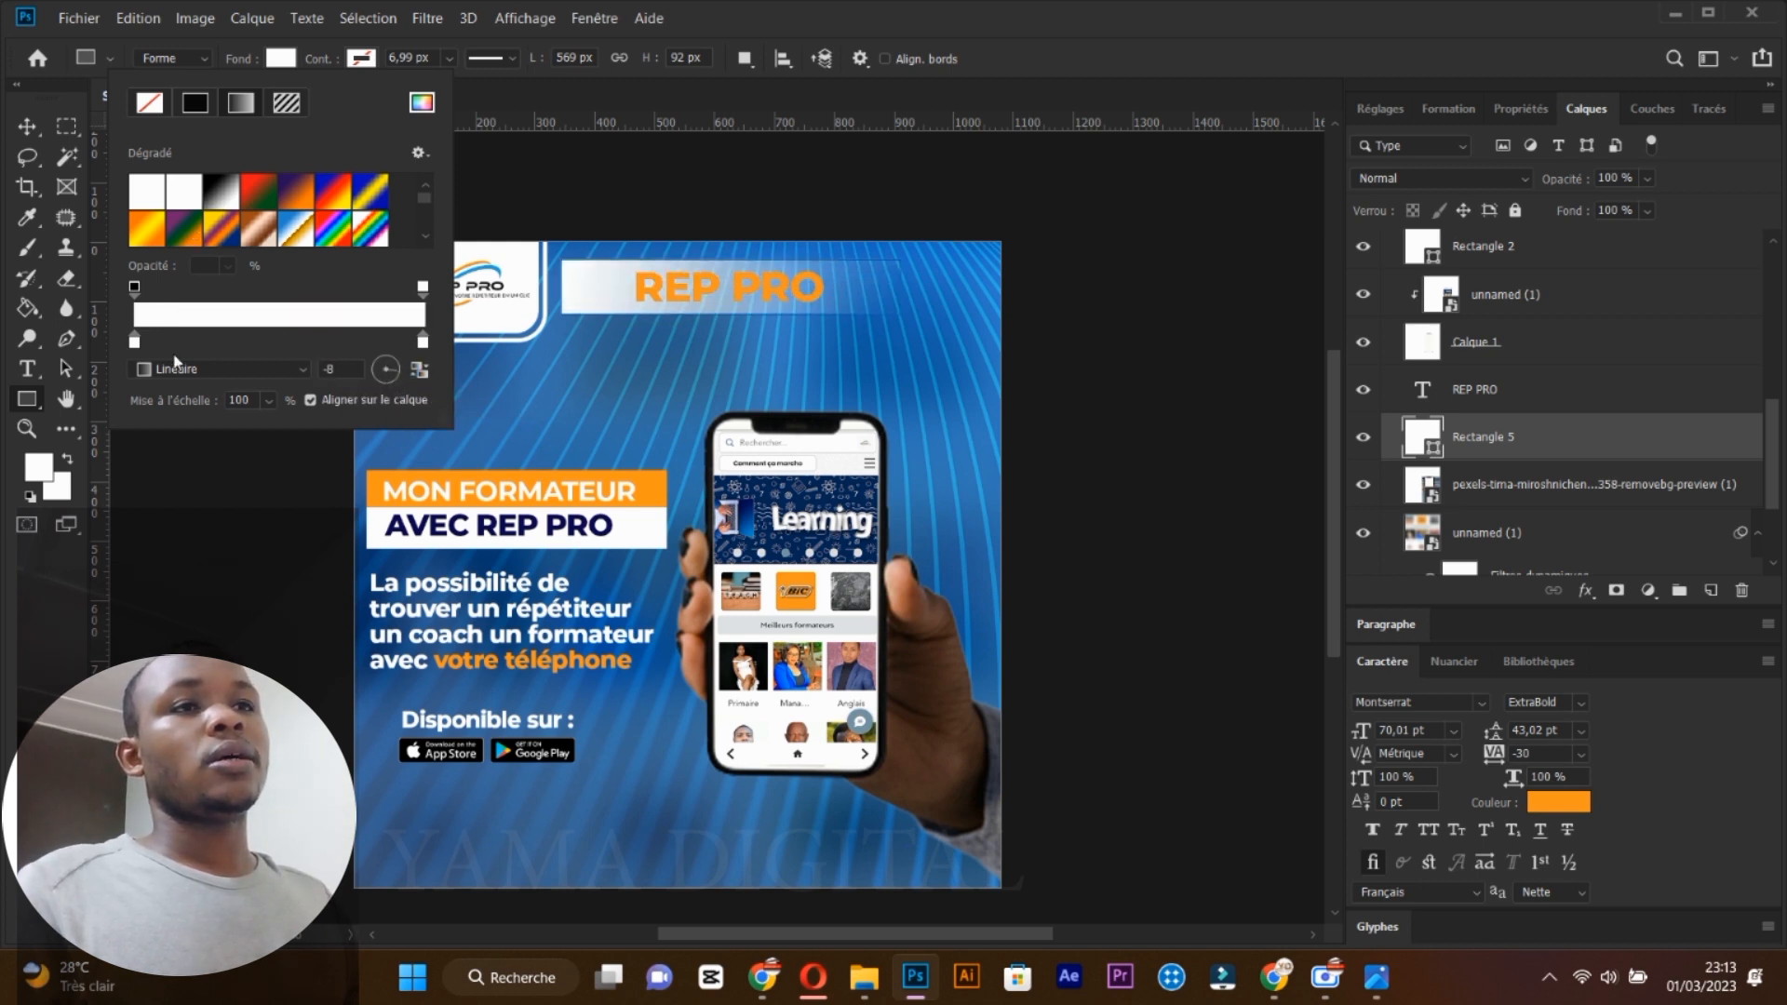
Set the rectangle's gradient colour stops to orange, f7941d for the opaque end and f09321 for the transparent end.
double_click(135, 342)
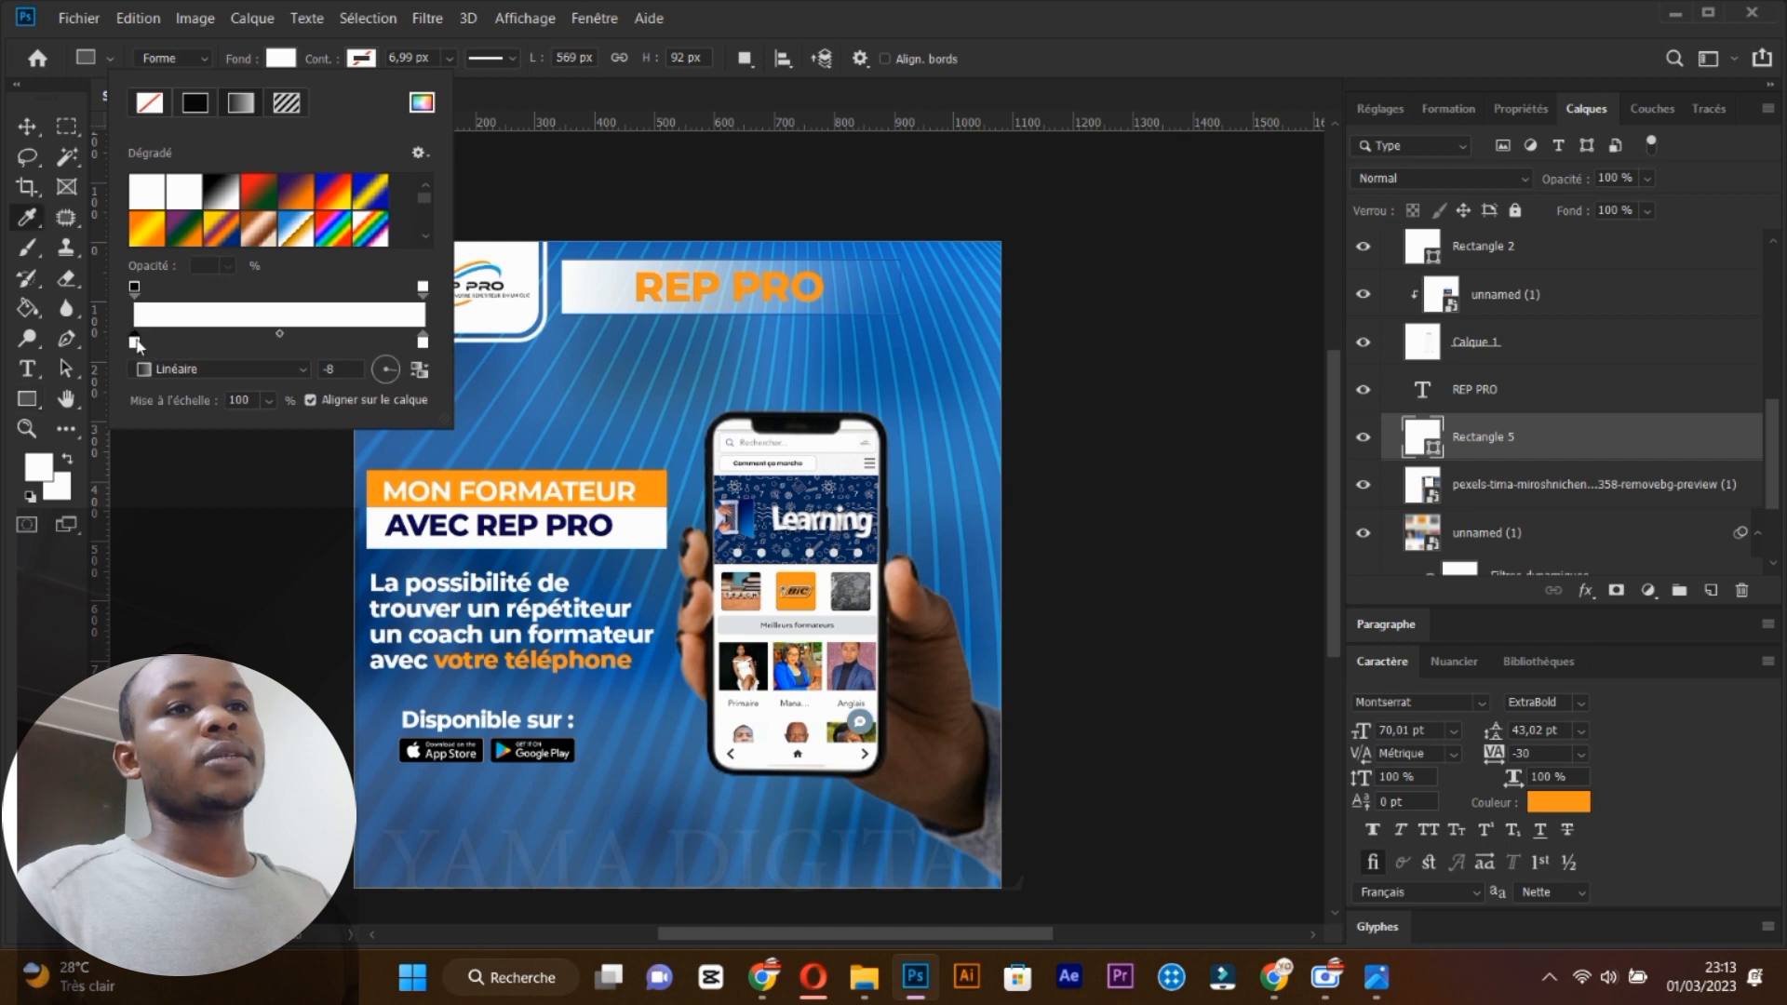
click(650, 478)
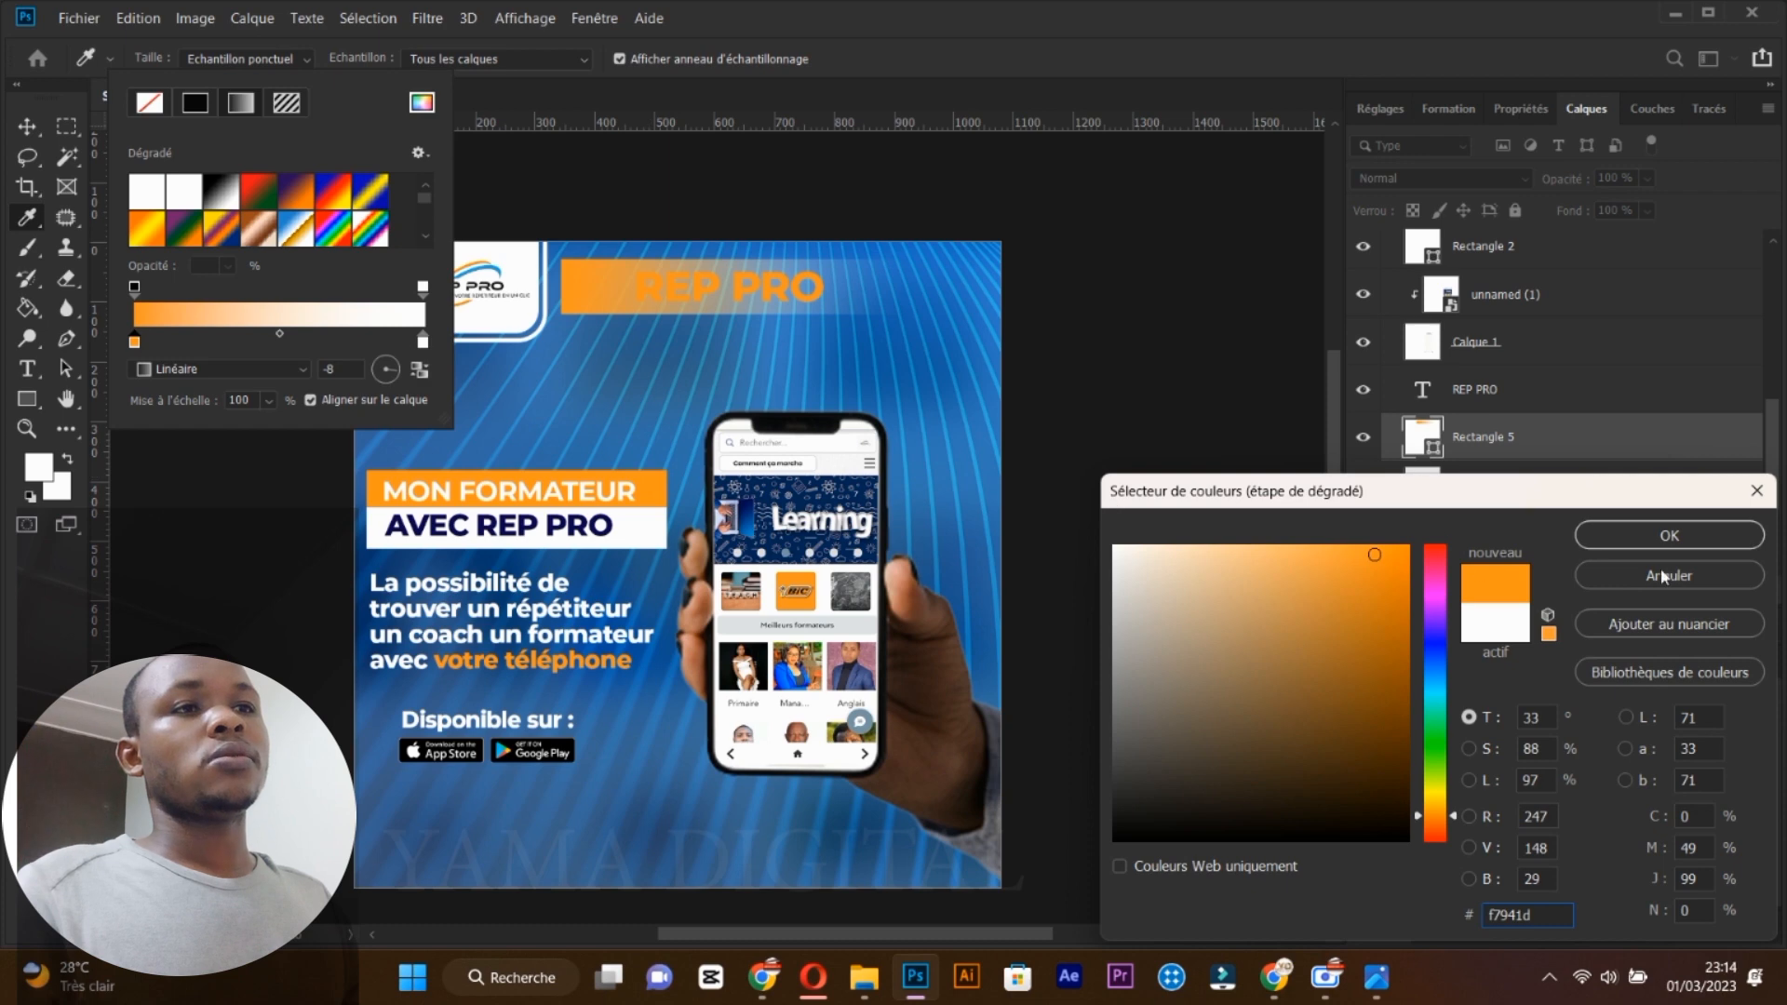
click(1669, 535)
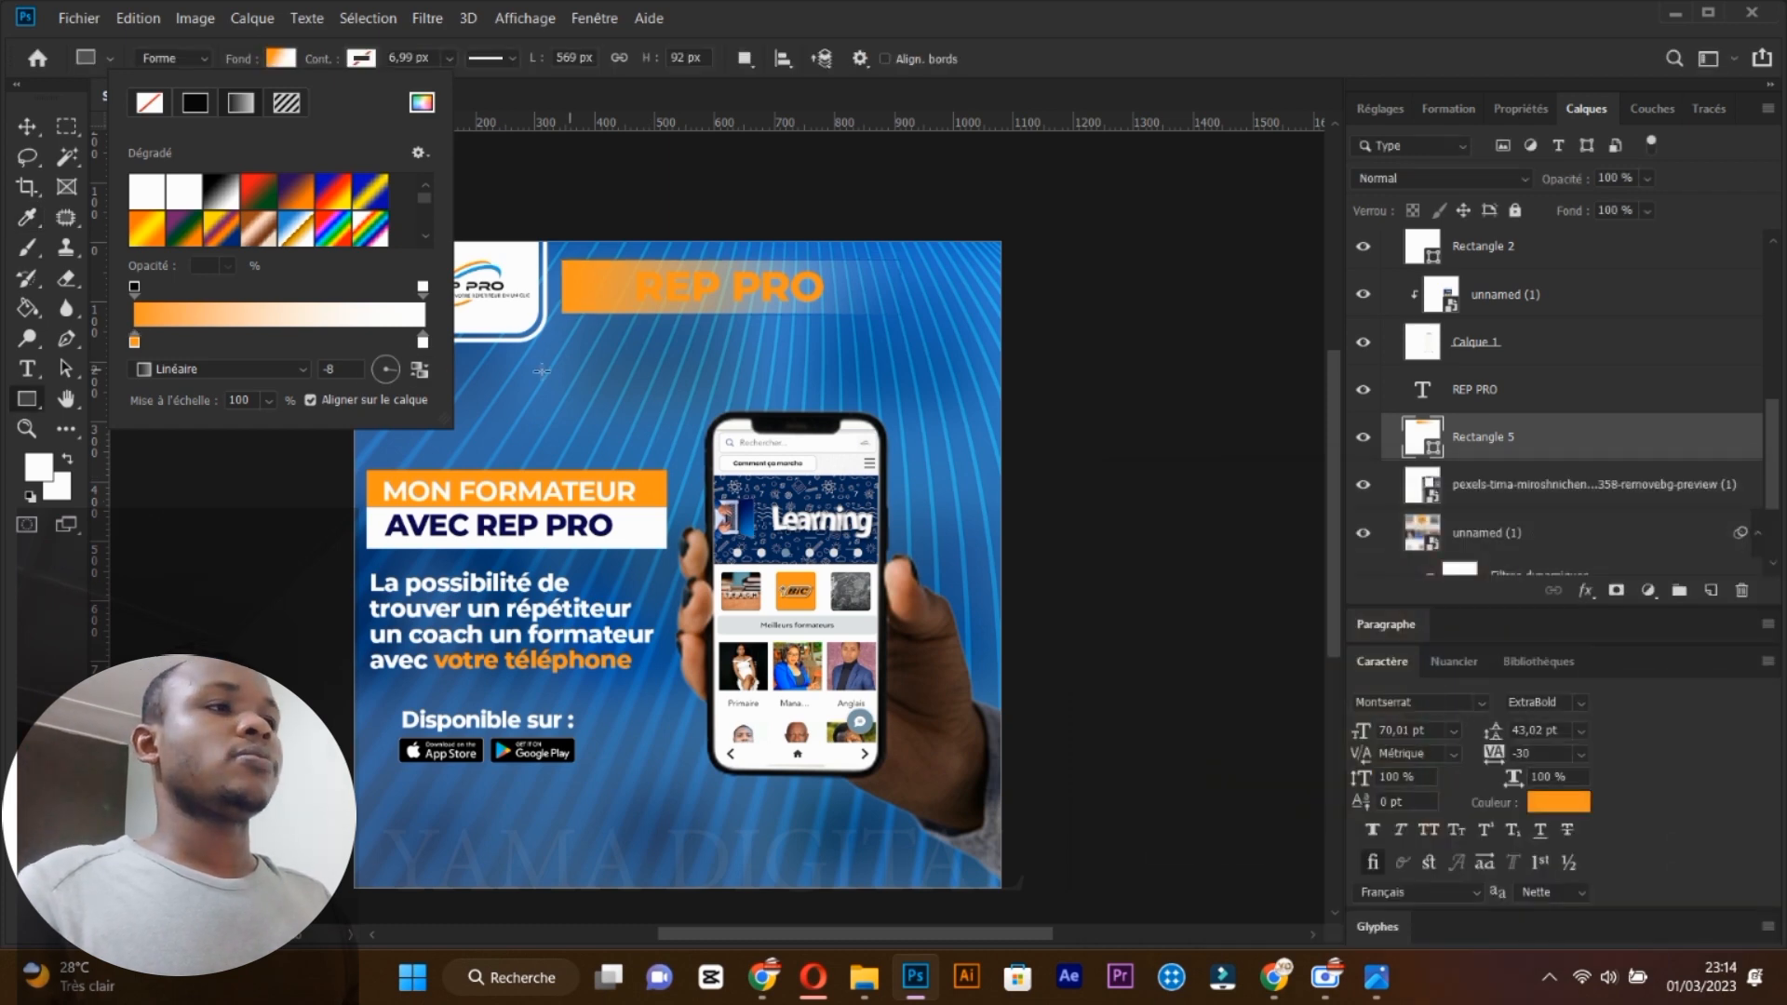
click(422, 341)
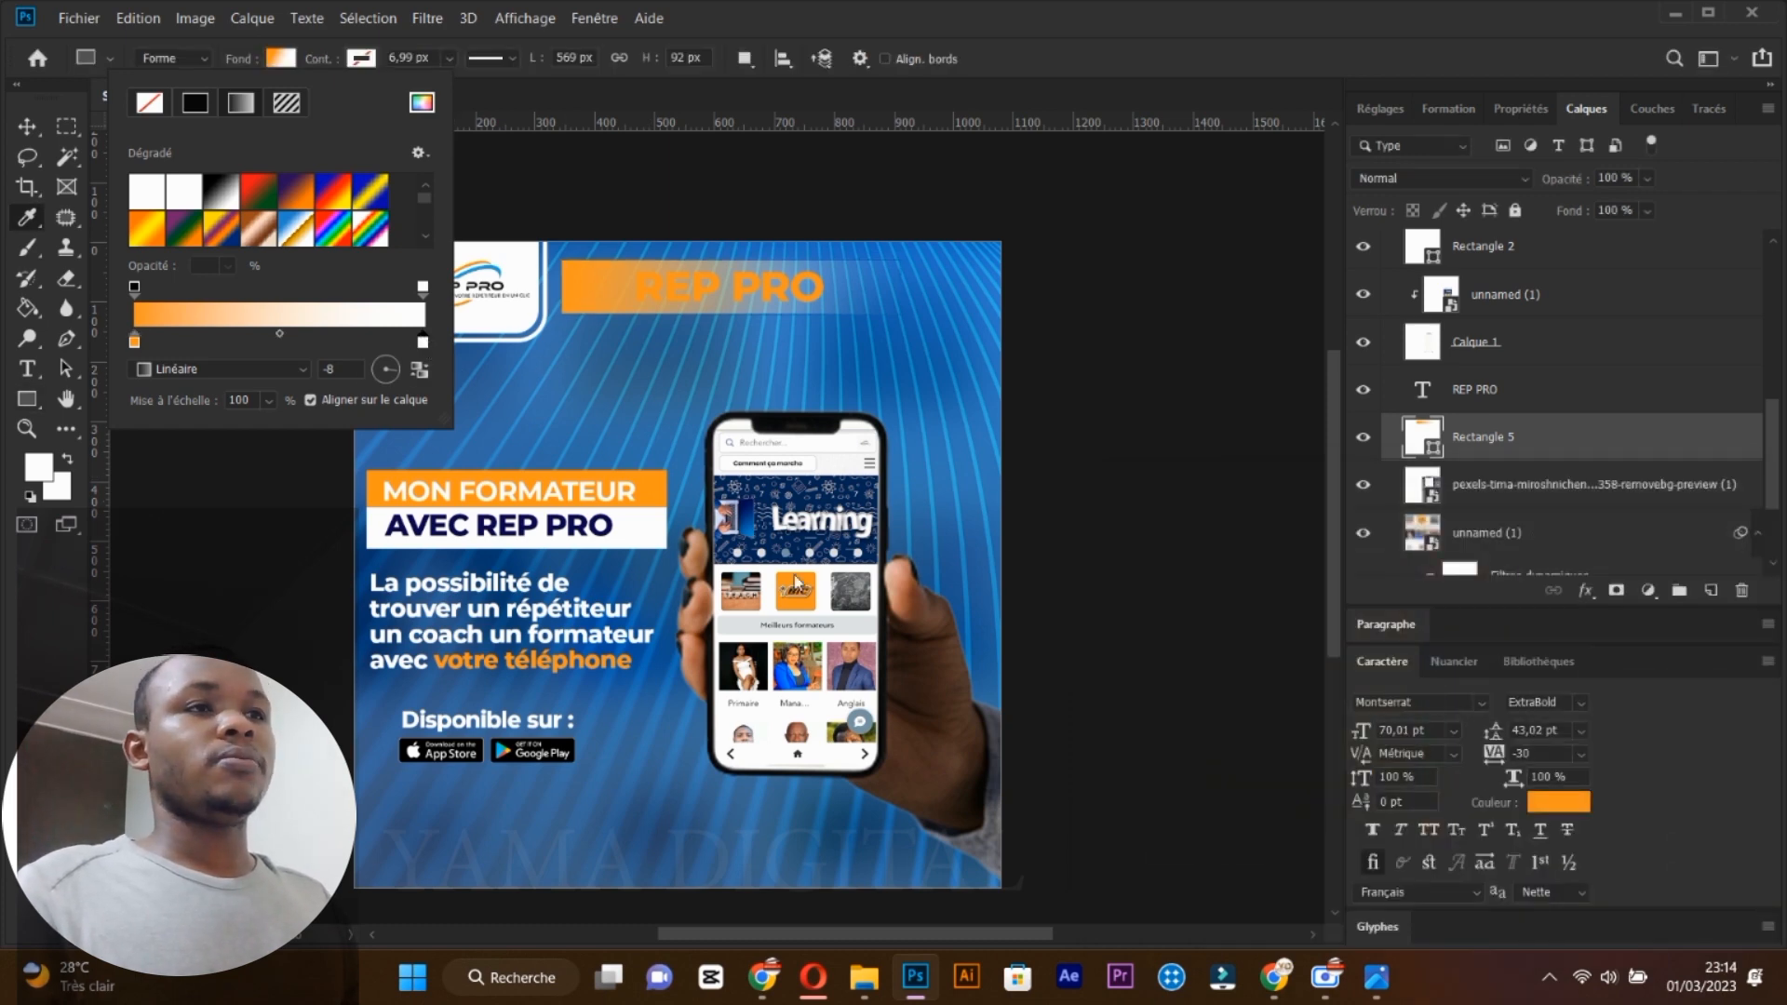
click(809, 586)
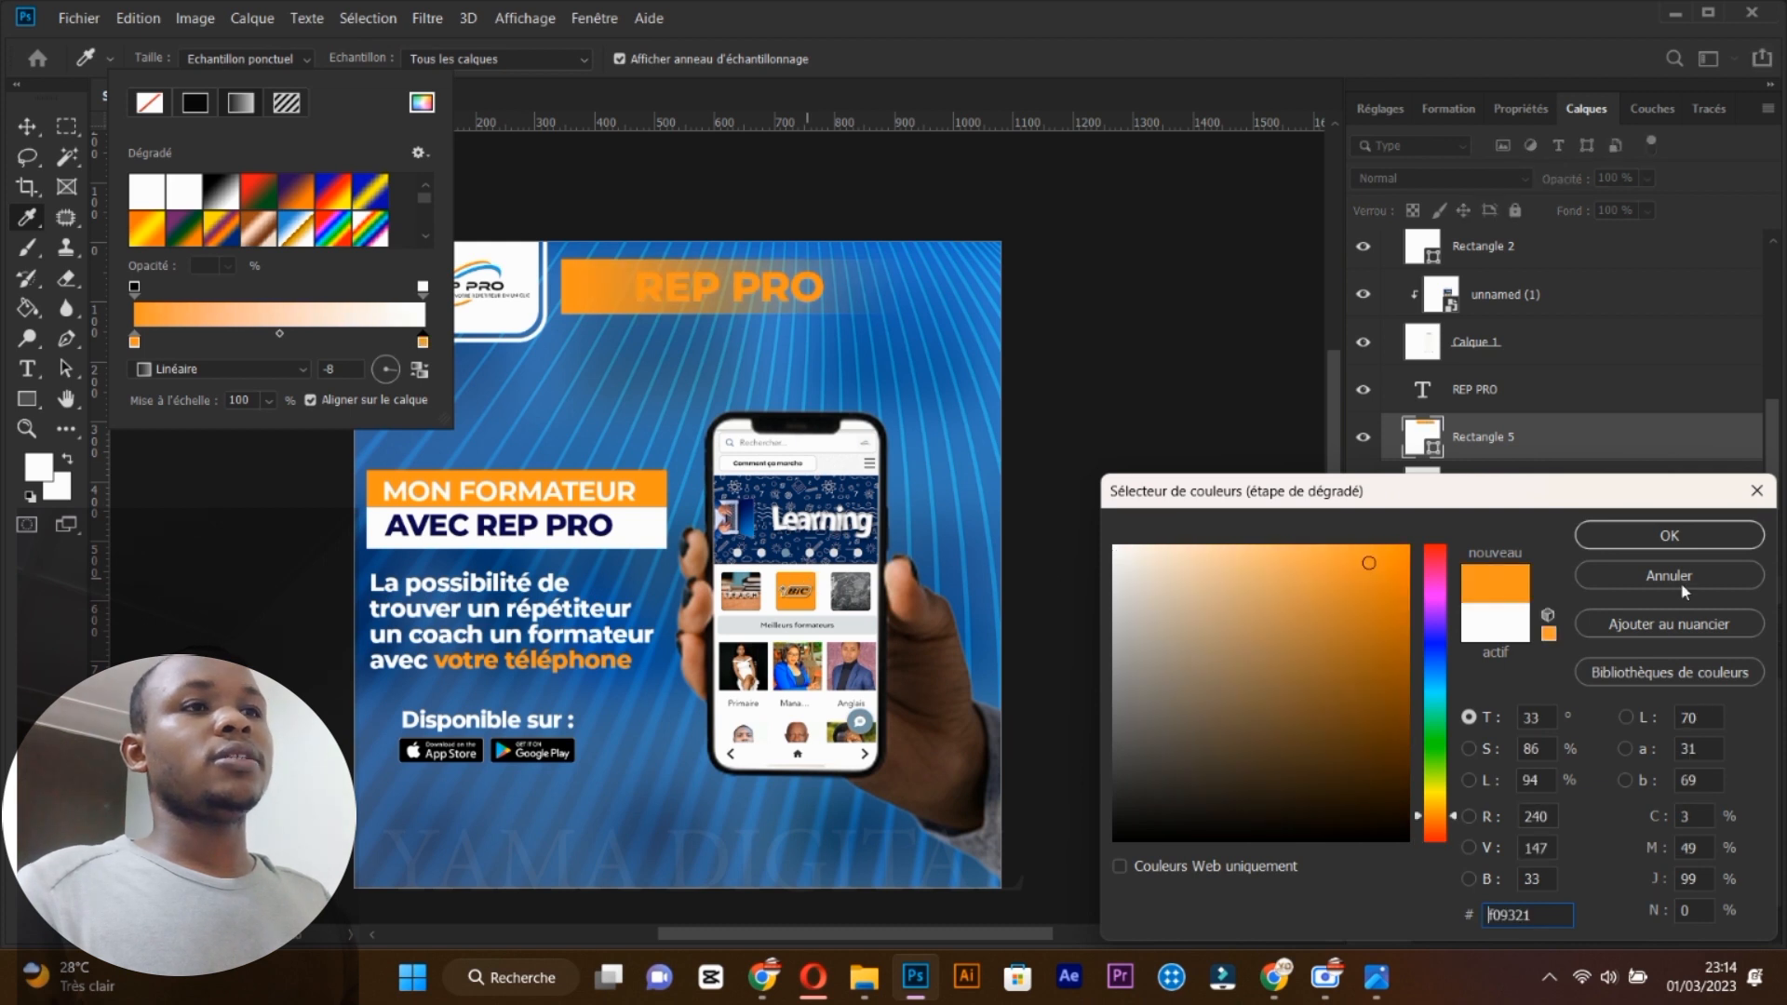
click(1699, 526)
click(1526, 447)
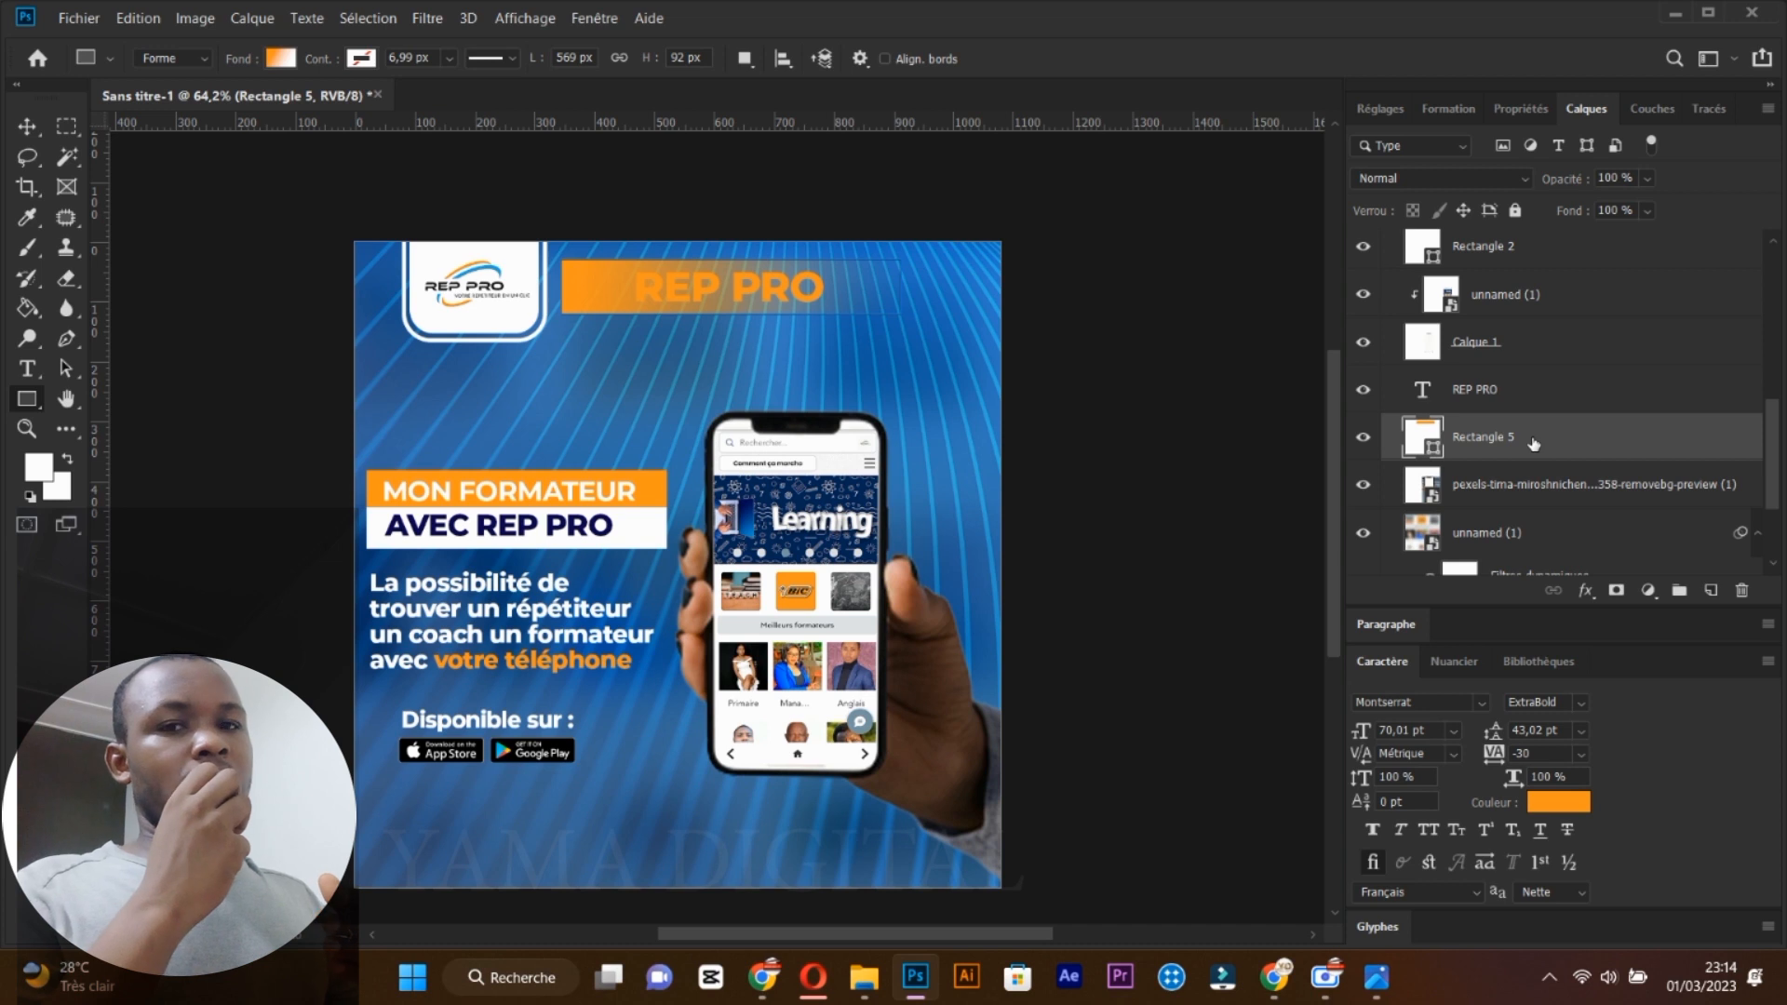
Duplicate the orange gradient rectangle and set the copy's gradient angle to 171.
key(ctrl+j)
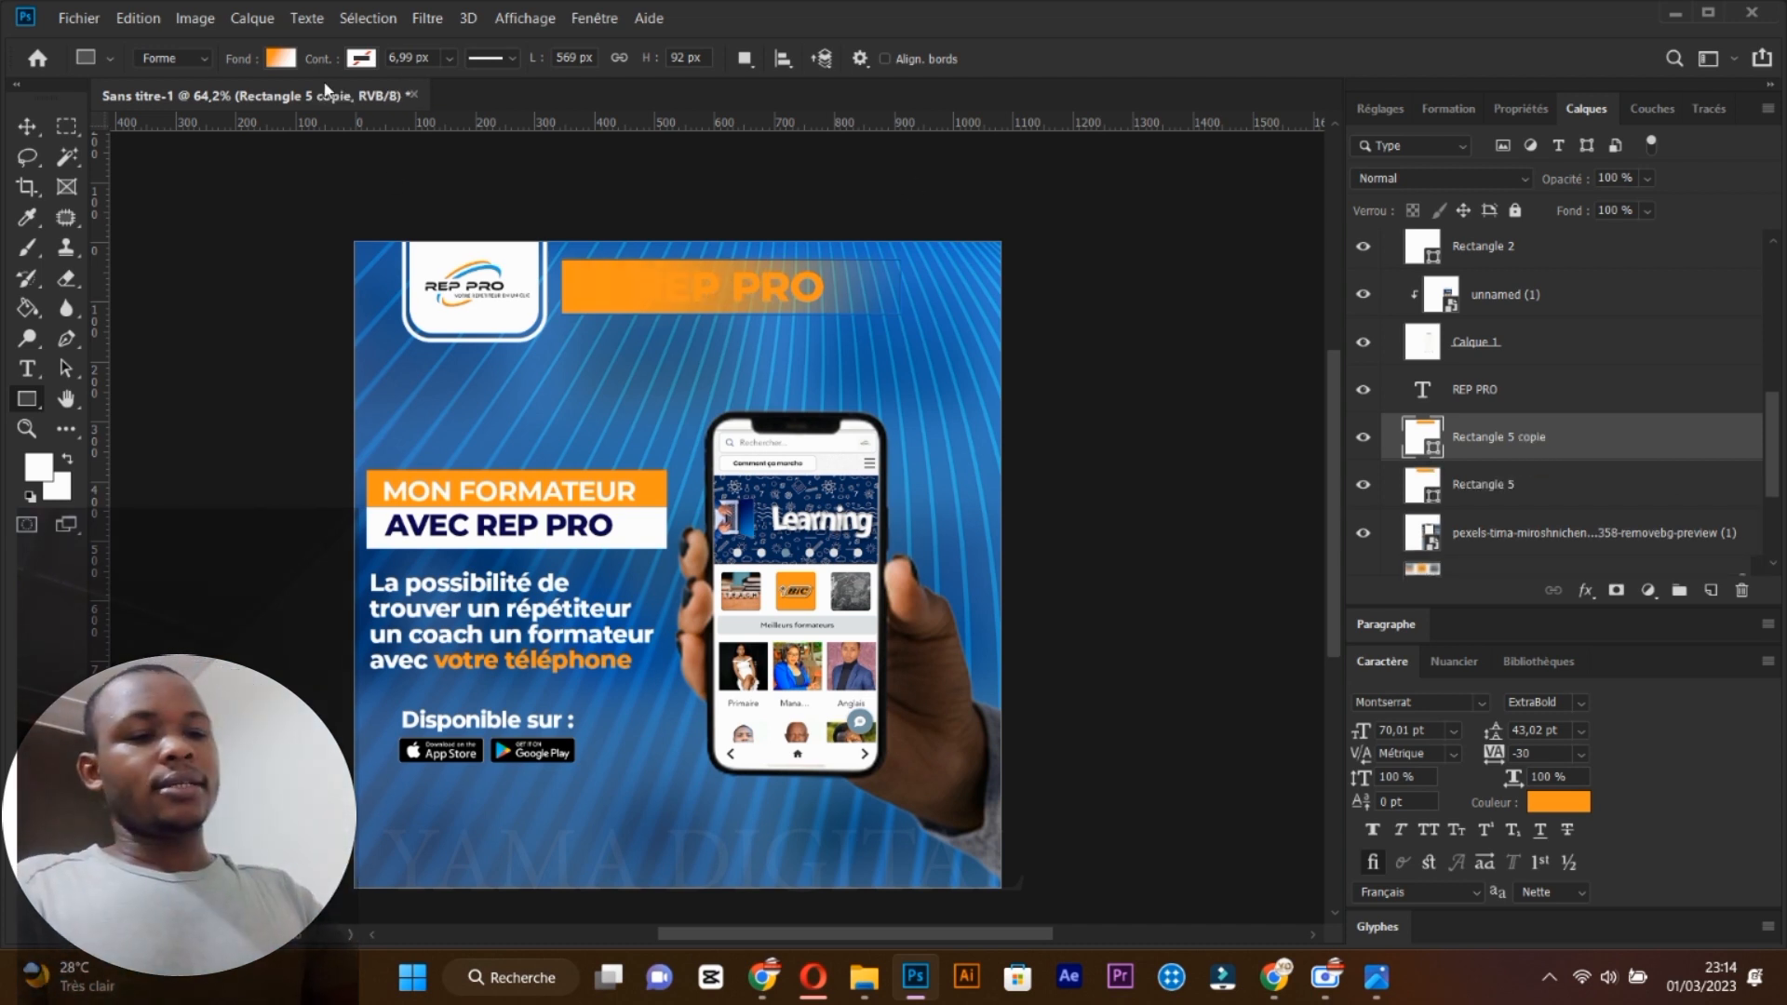
click(282, 59)
click(284, 60)
click(284, 60)
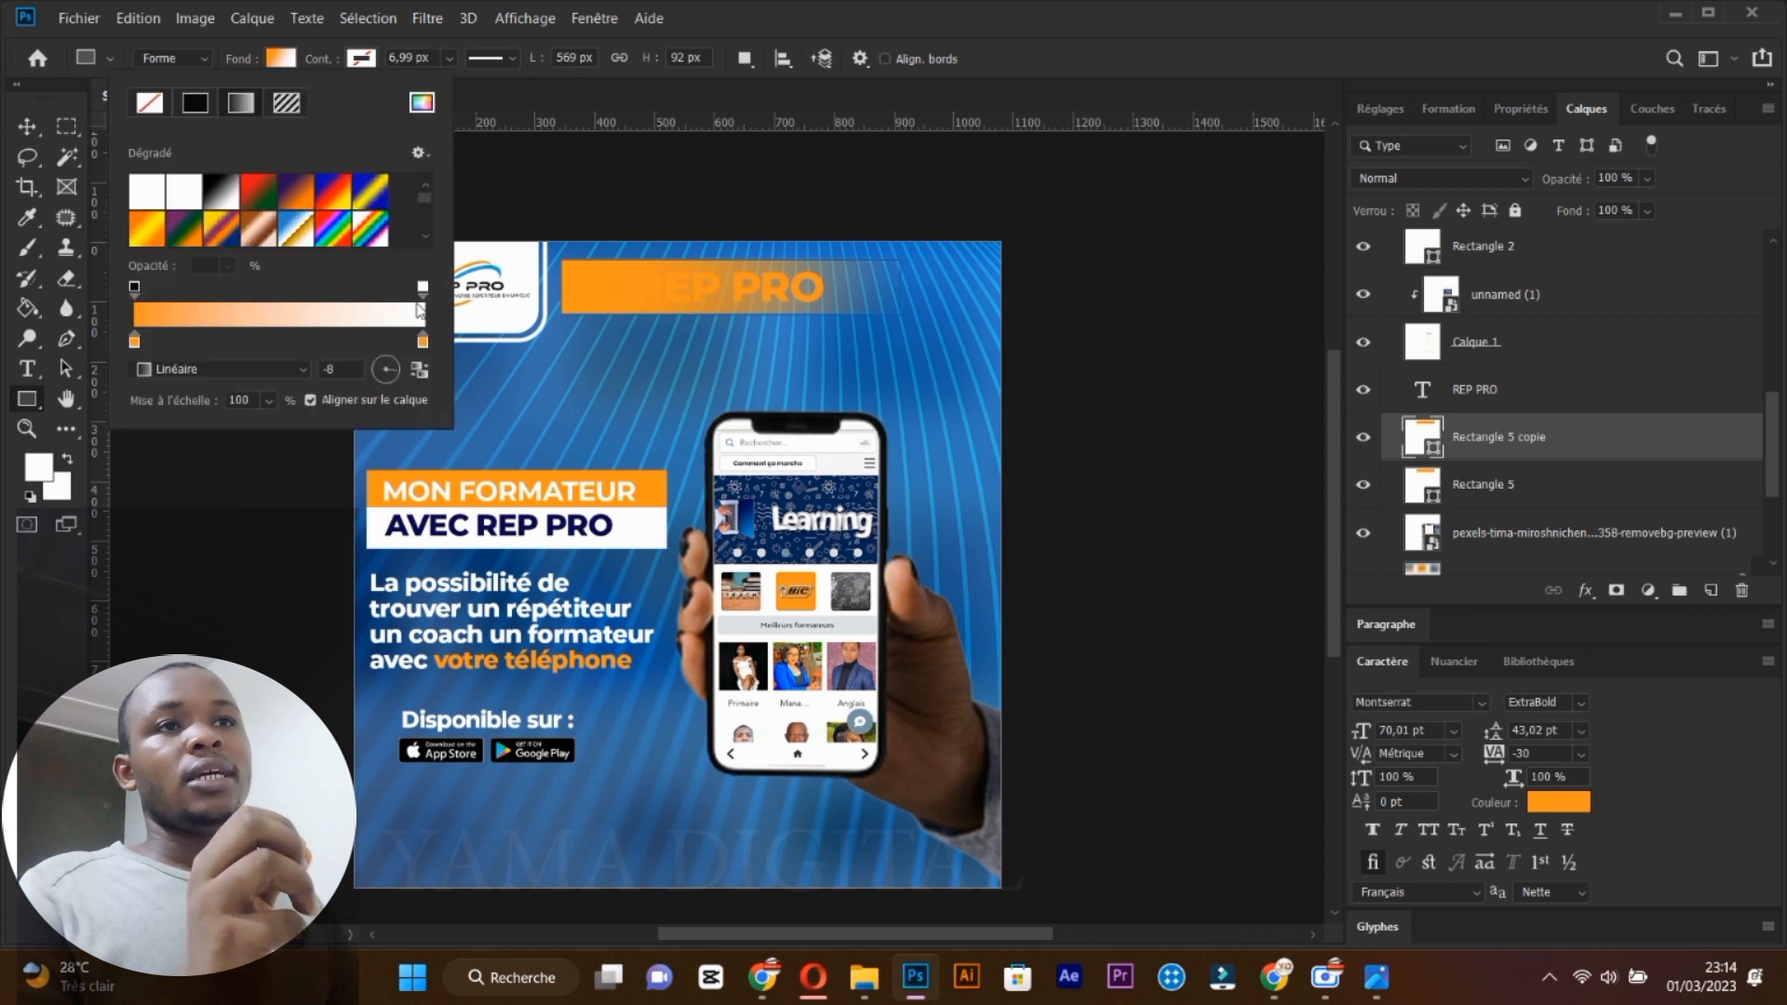
click(376, 366)
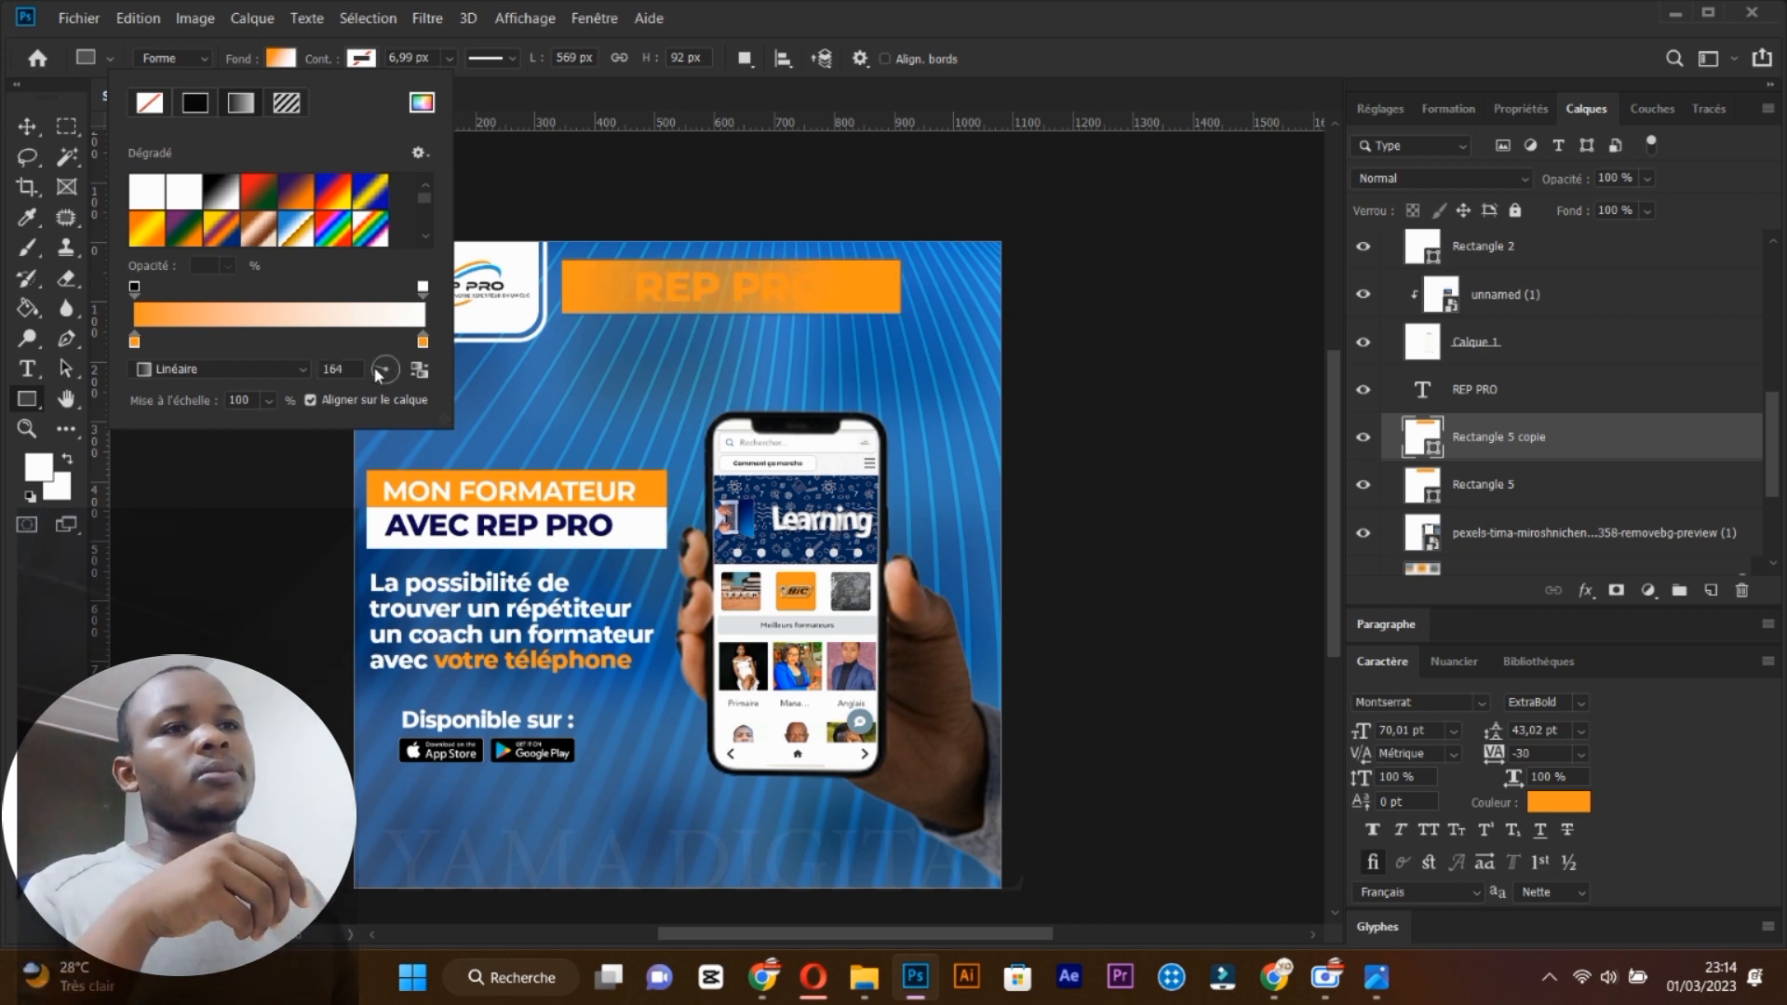
click(375, 368)
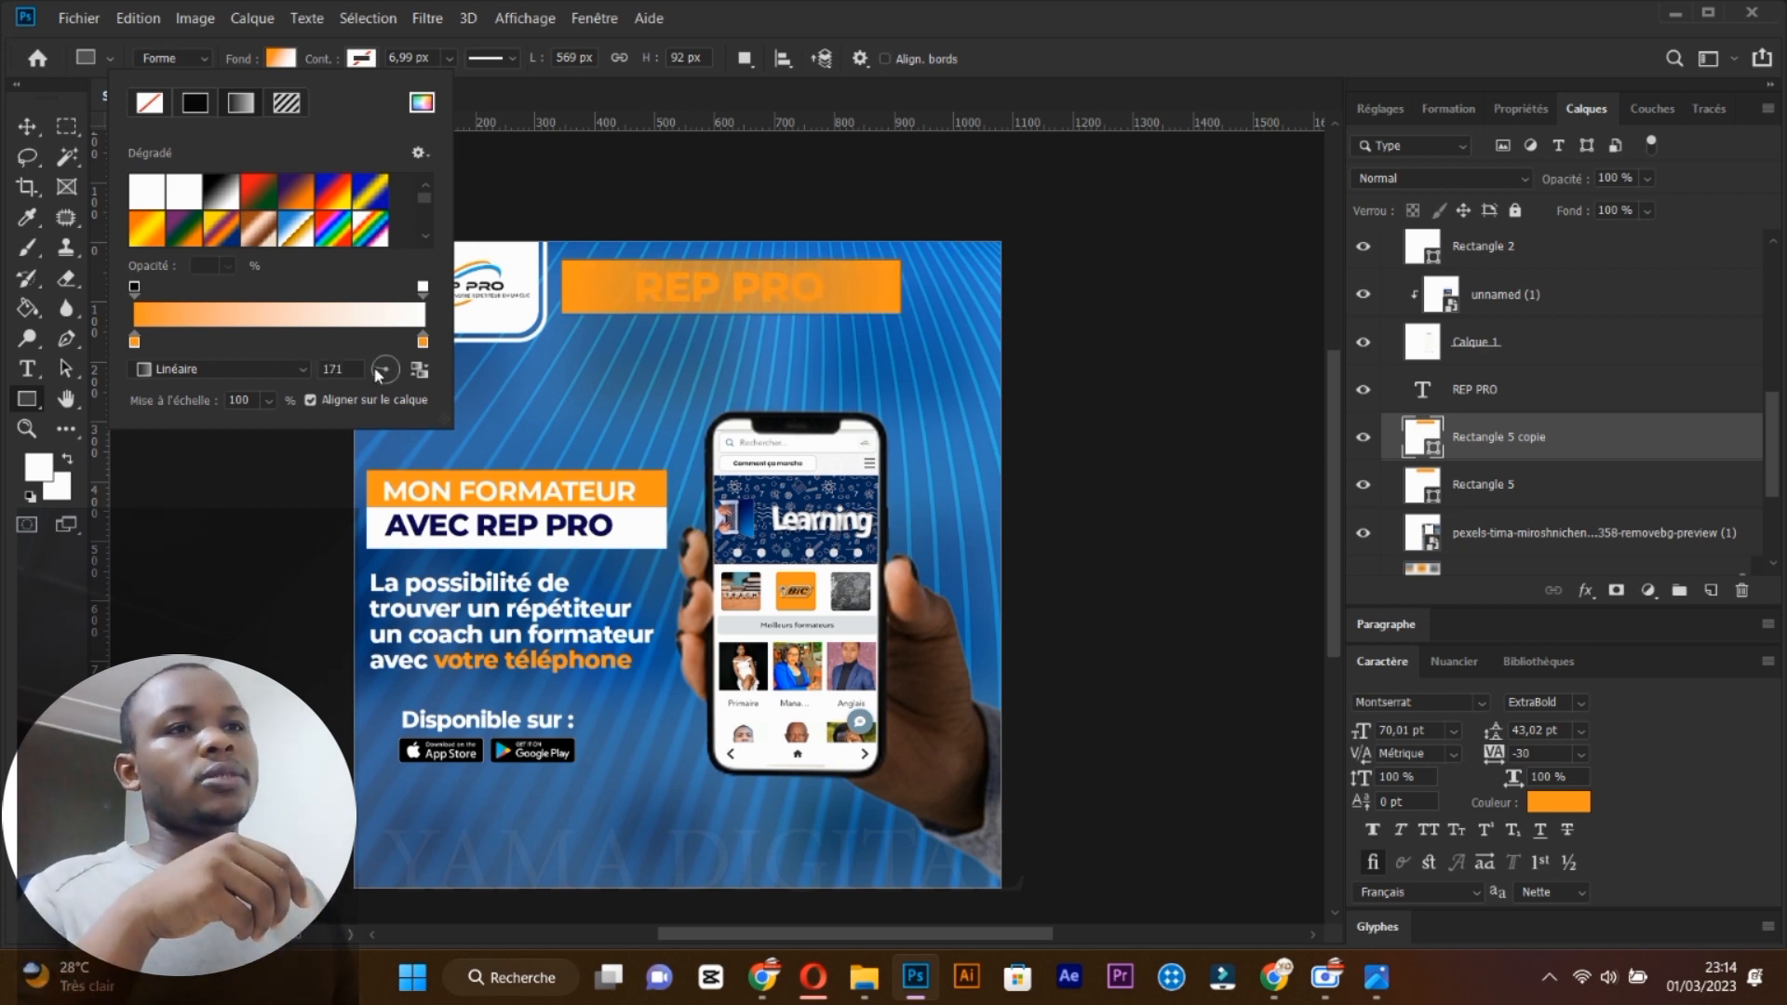
click(1593, 464)
Recolour the whole REP PRO text white (ffffff), sampled from the logo frame, and commit the text.
key(t)
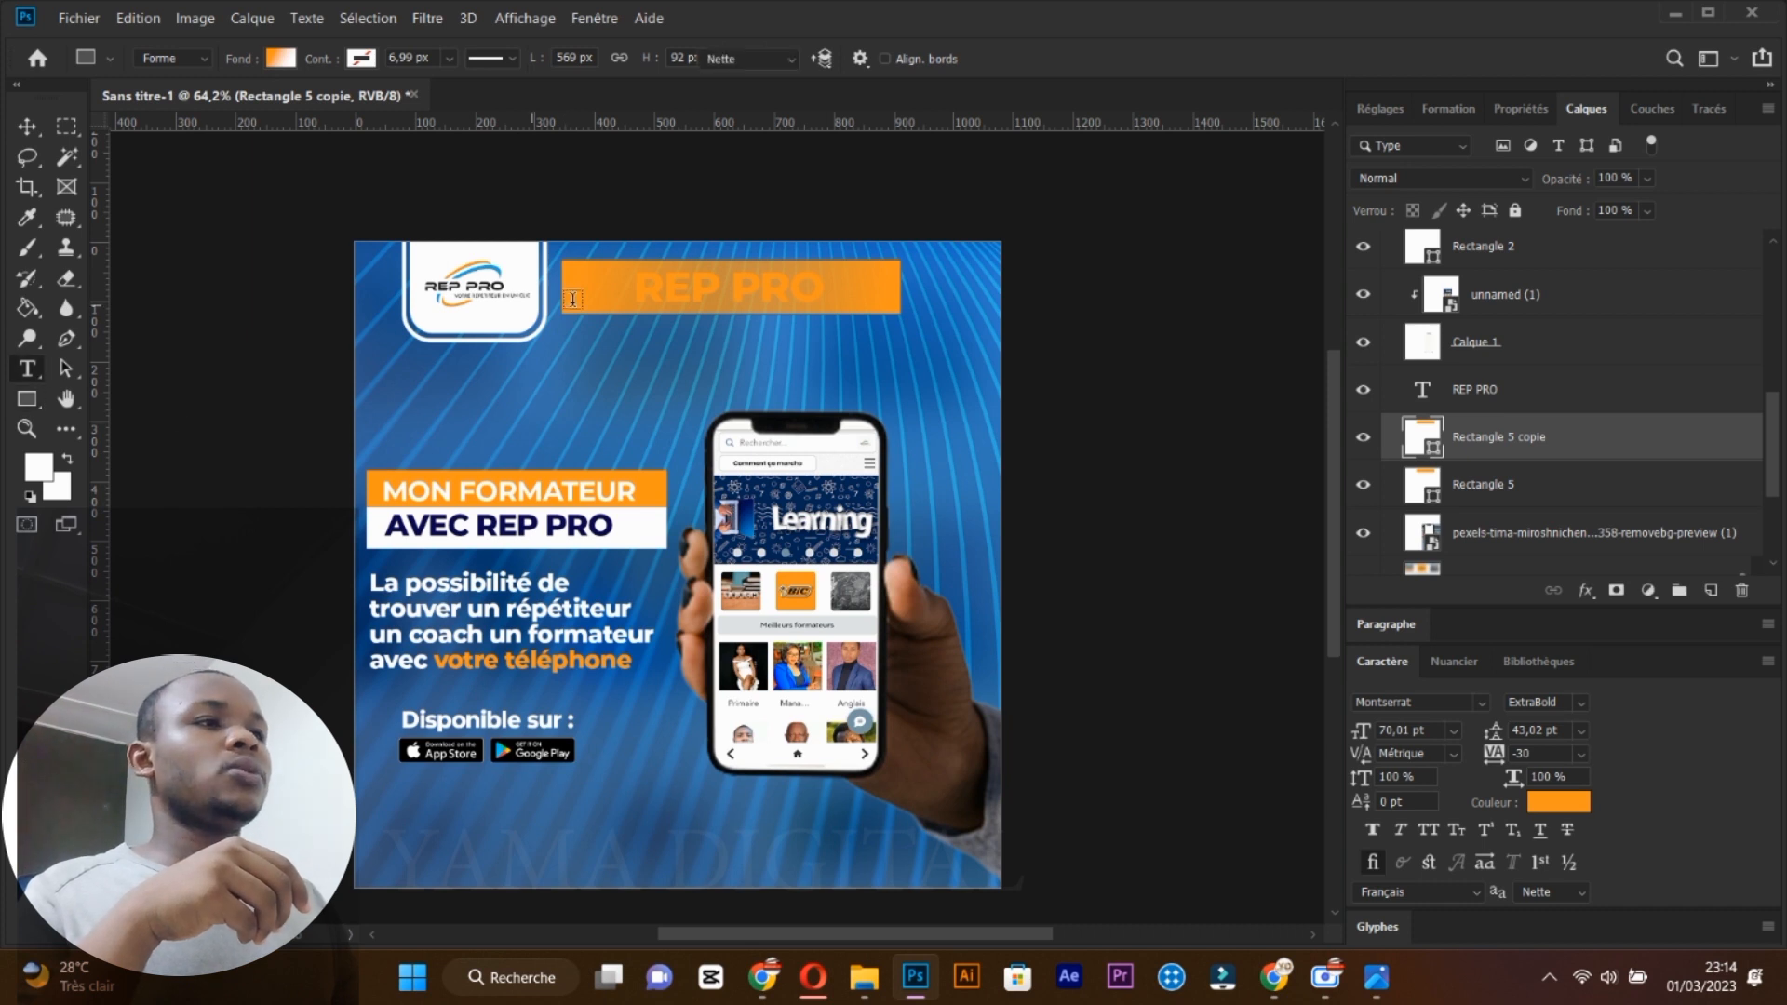
click(695, 289)
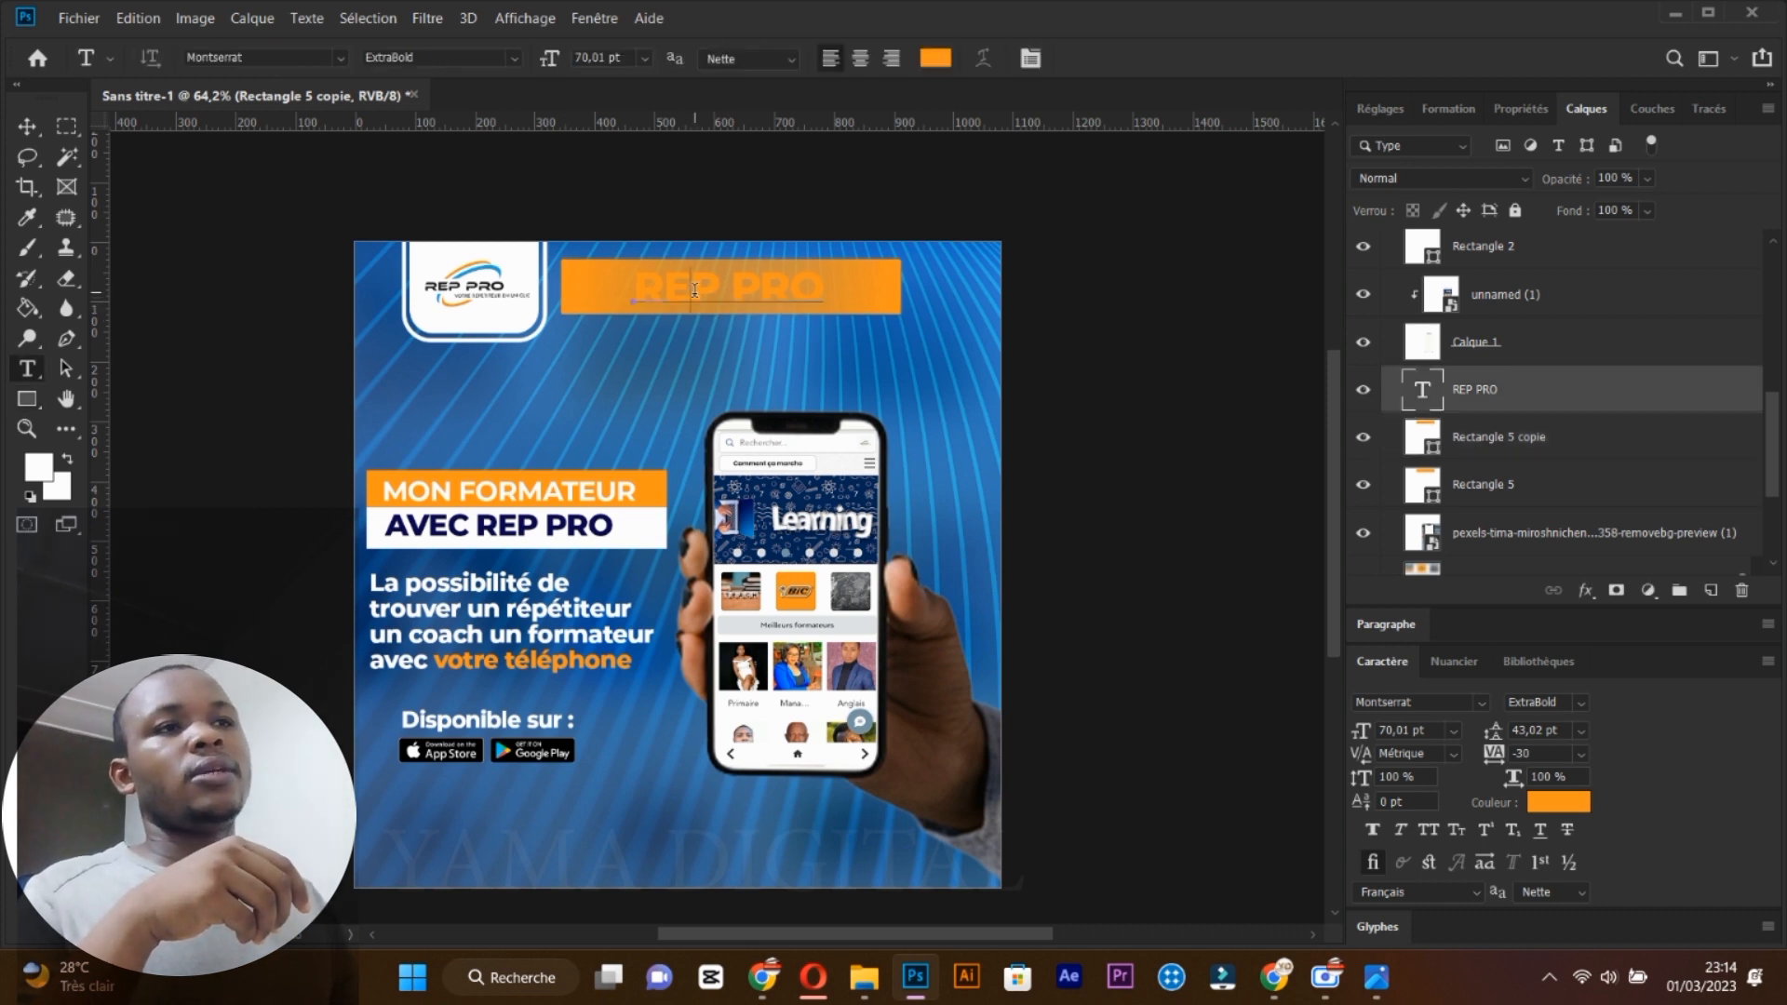
drag(631, 290, 838, 280)
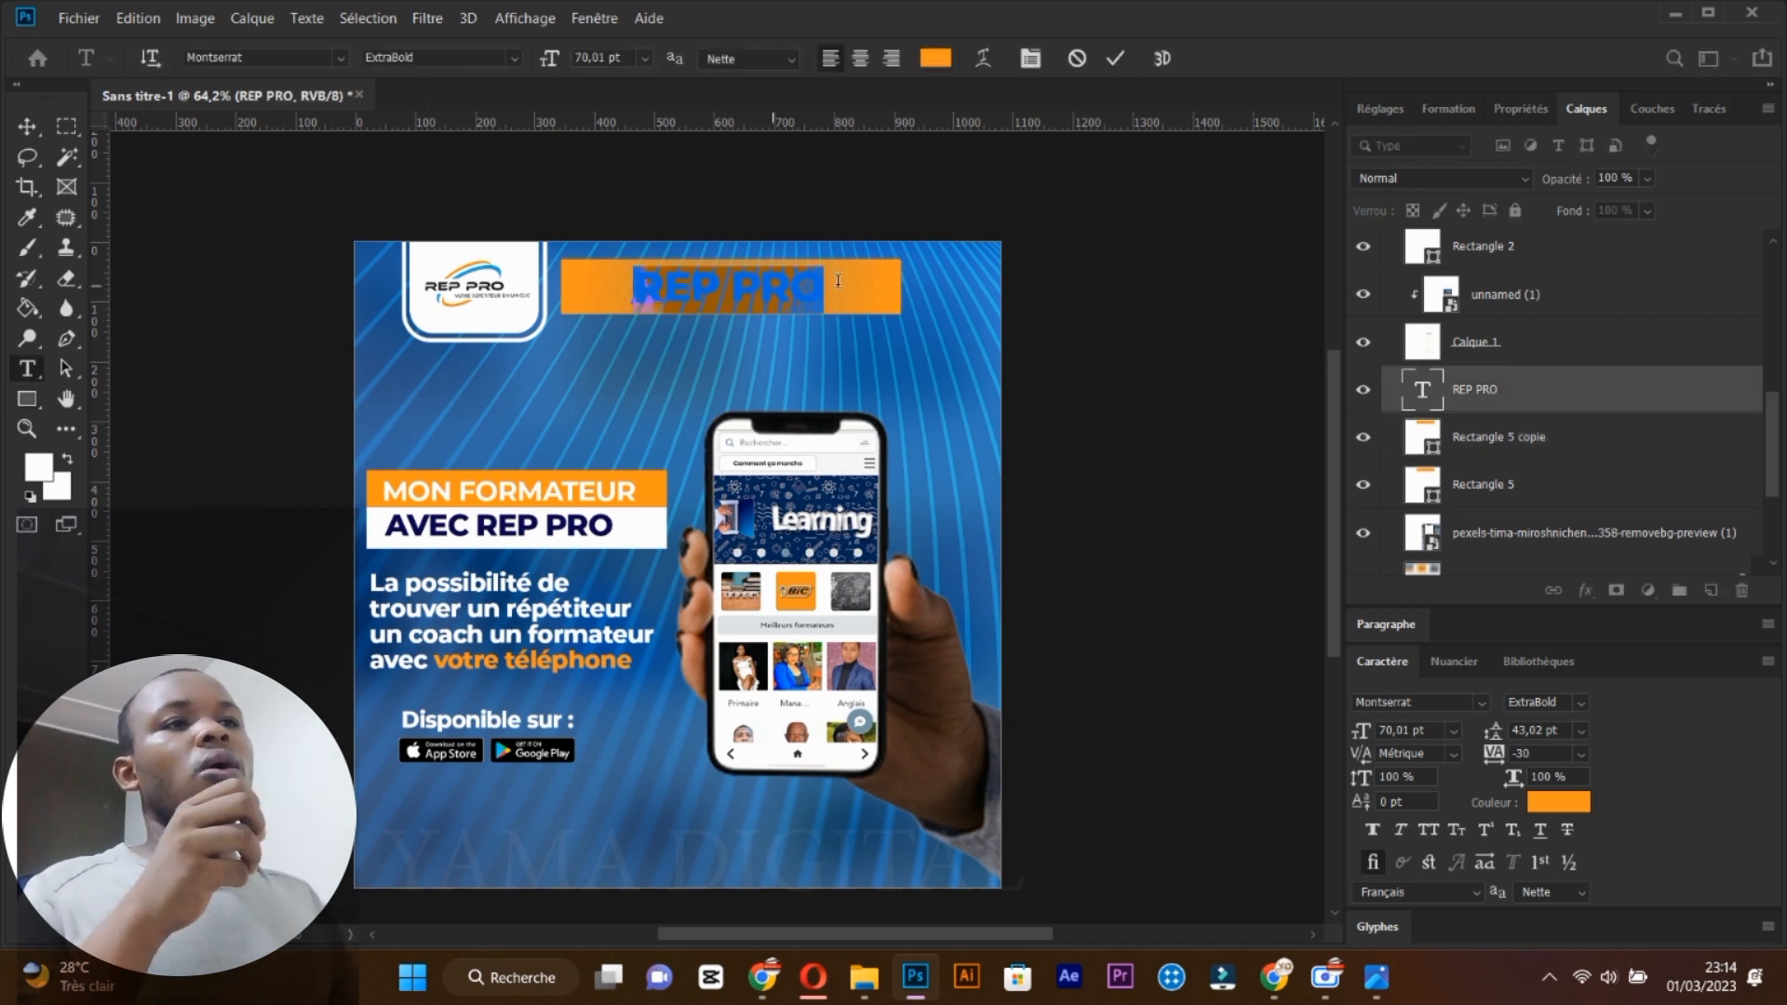
click(938, 57)
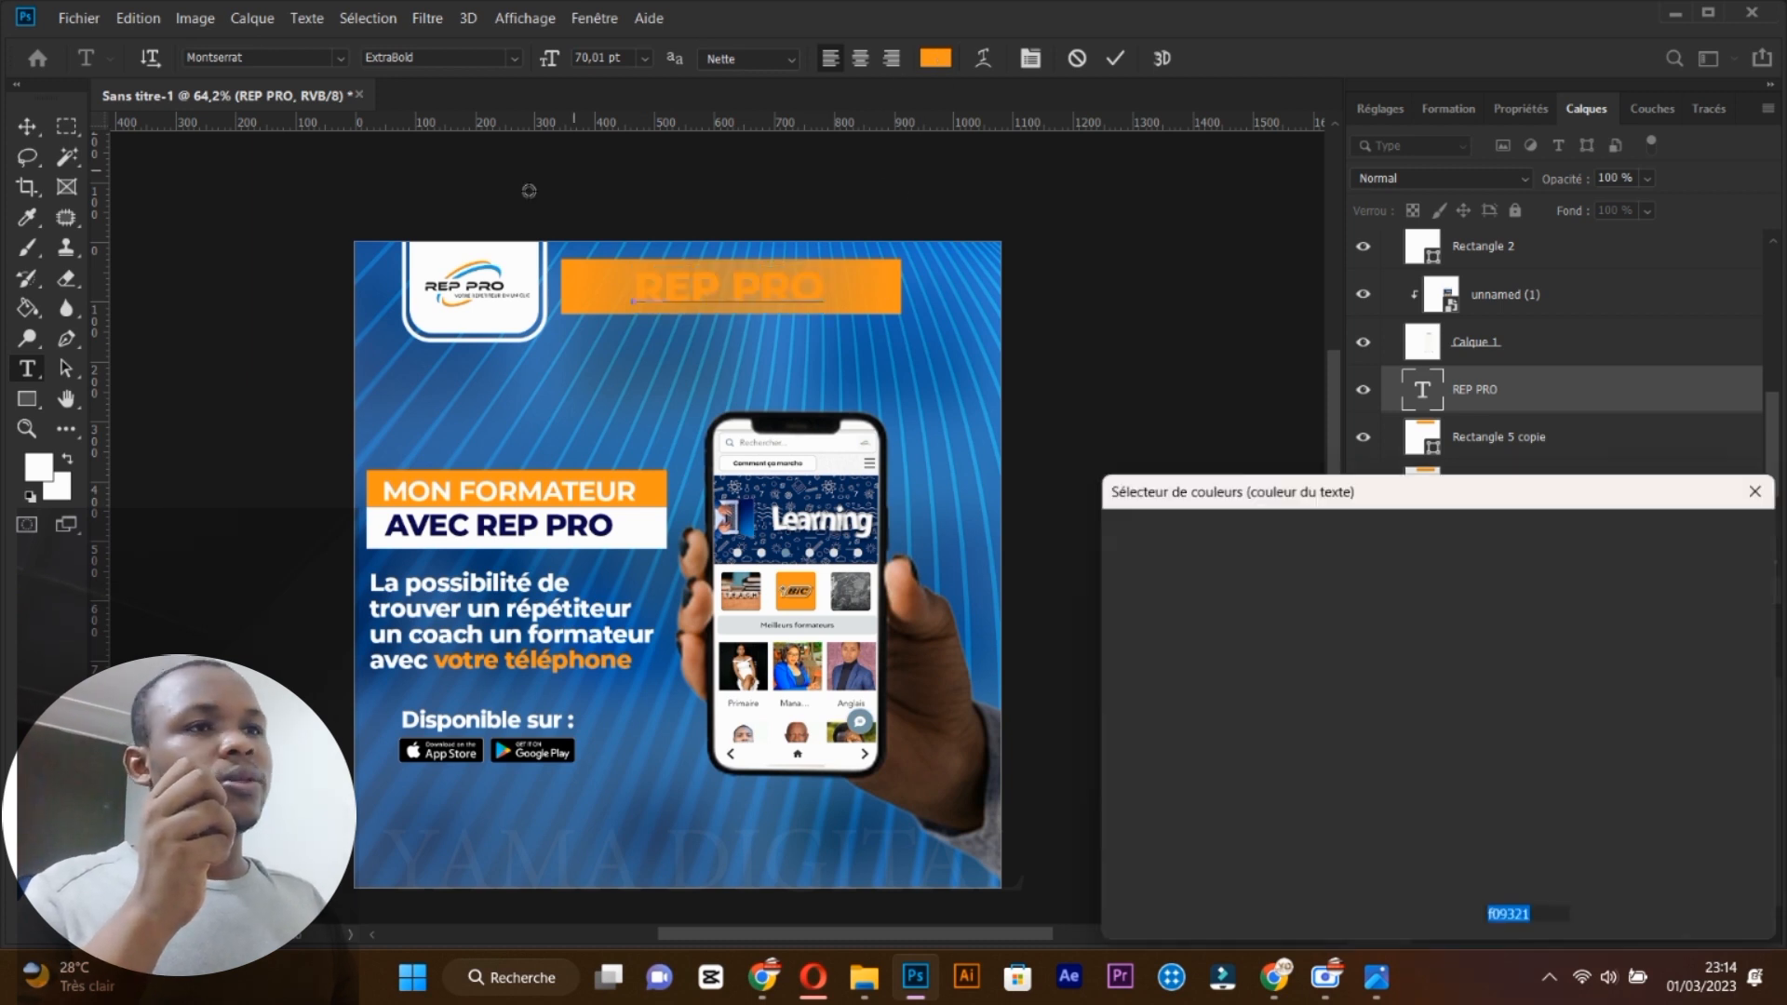
click(498, 250)
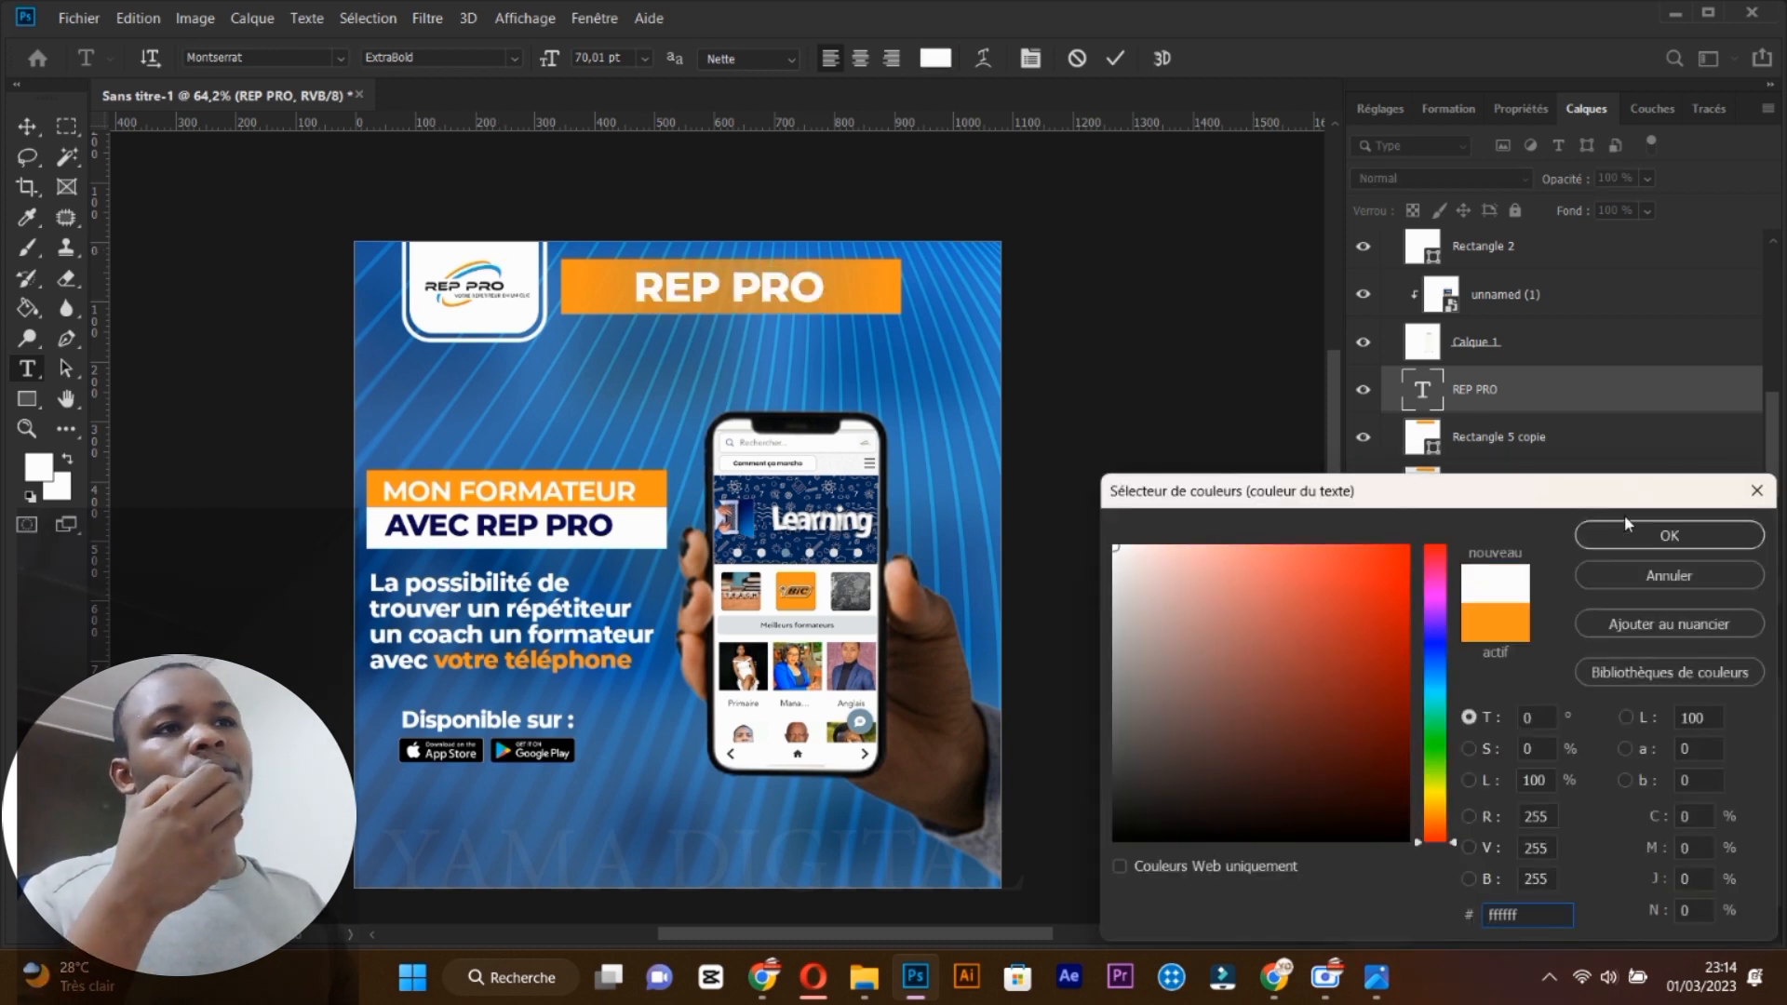
click(1666, 536)
click(1621, 379)
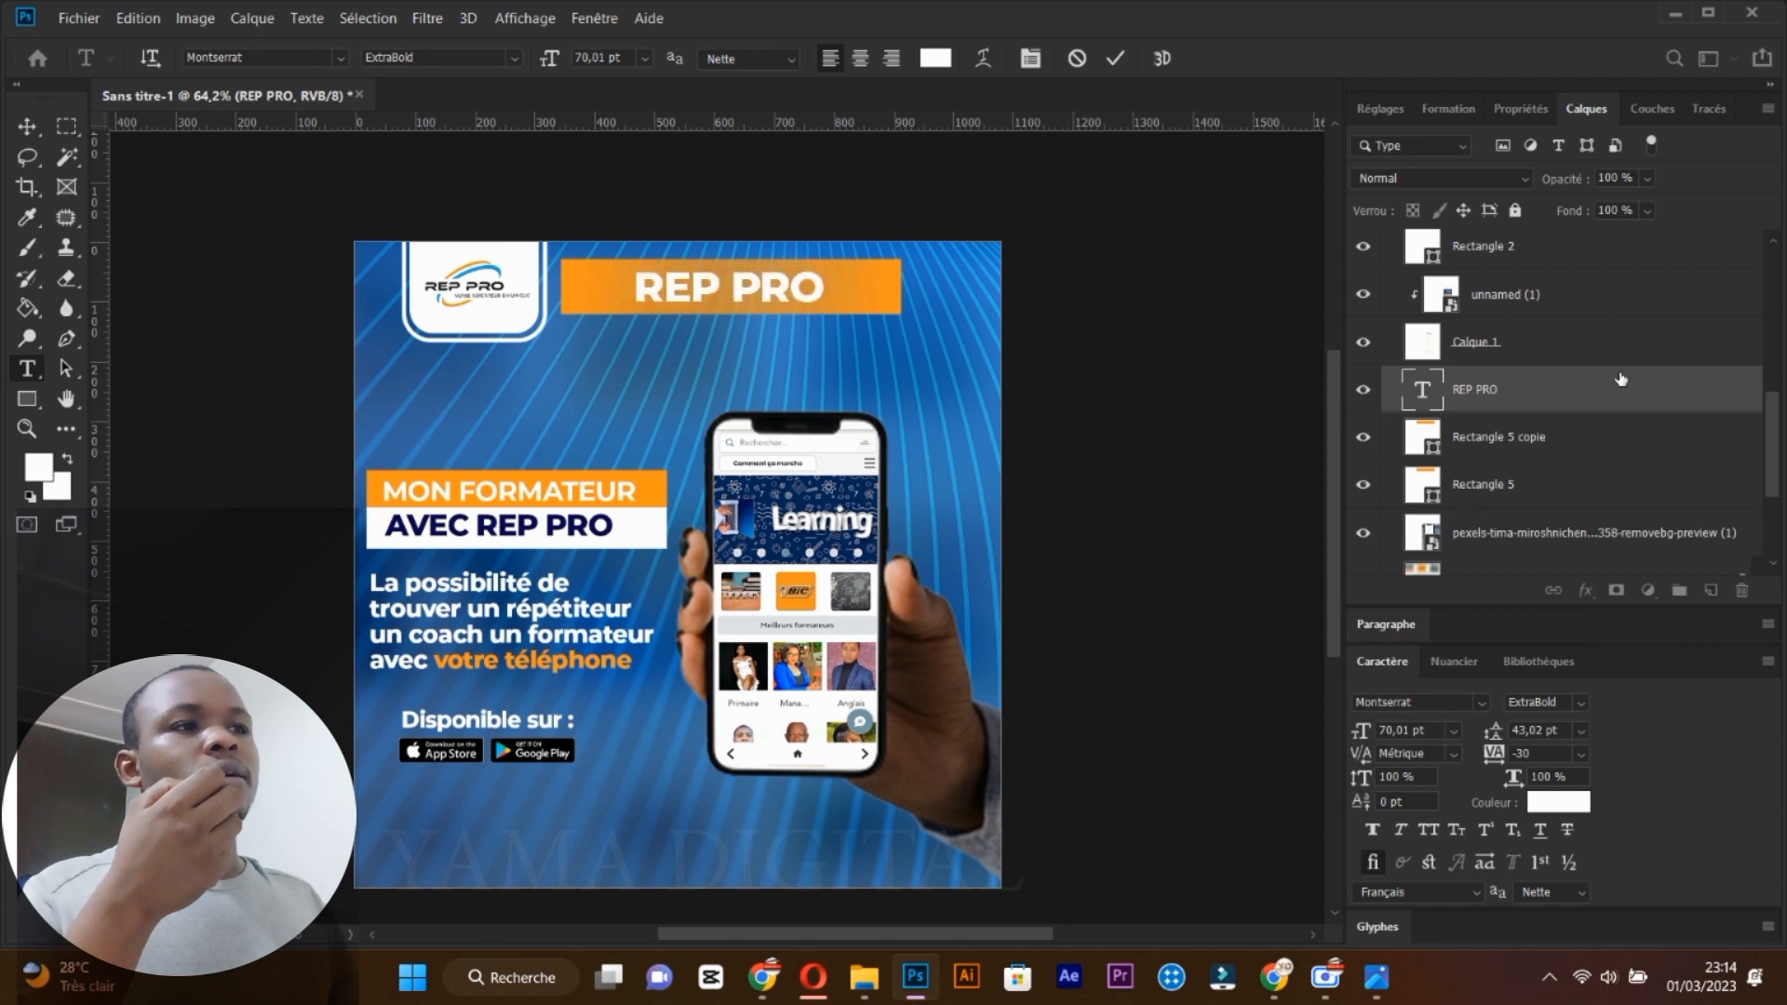